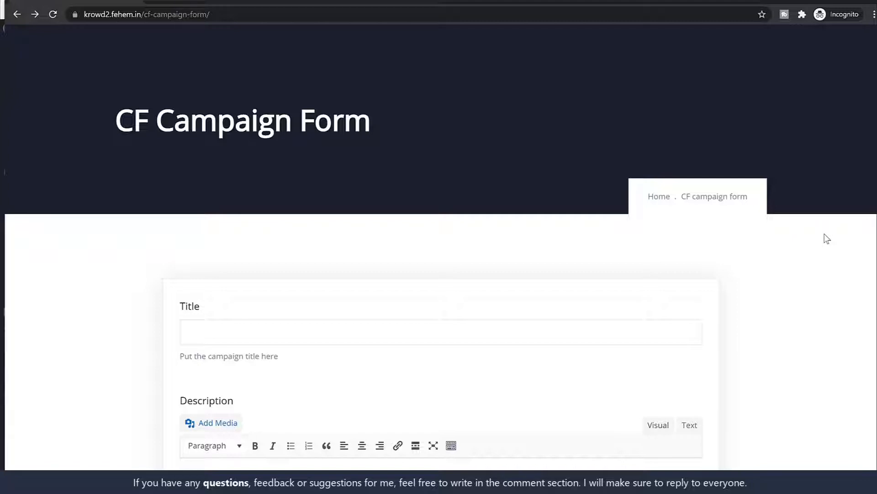
Load the Krowd demo site krowd.fehem.in in a new private tab
{"action": "scroll", "coordinate": [812, 253], "scroll_direction": "down", "scroll_amount": 4}
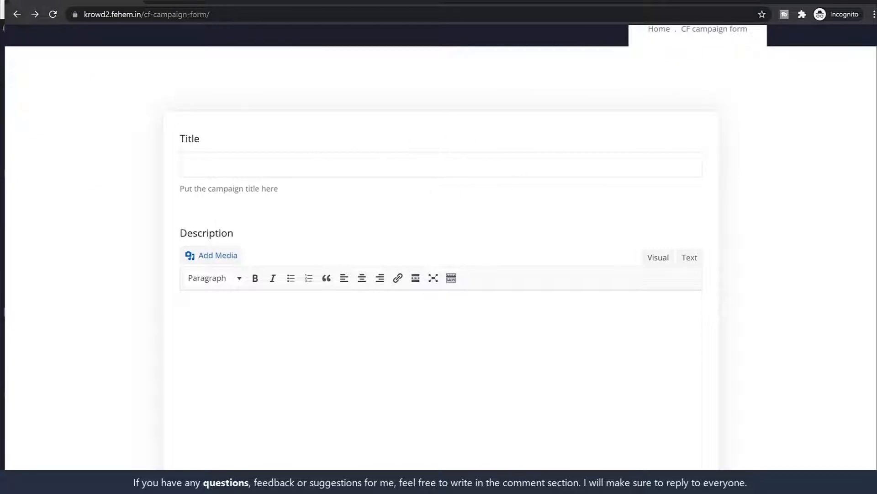
{"action": "key", "text": "ctrl+t"}
{"action": "type", "text": "krowd.fehem.in"}
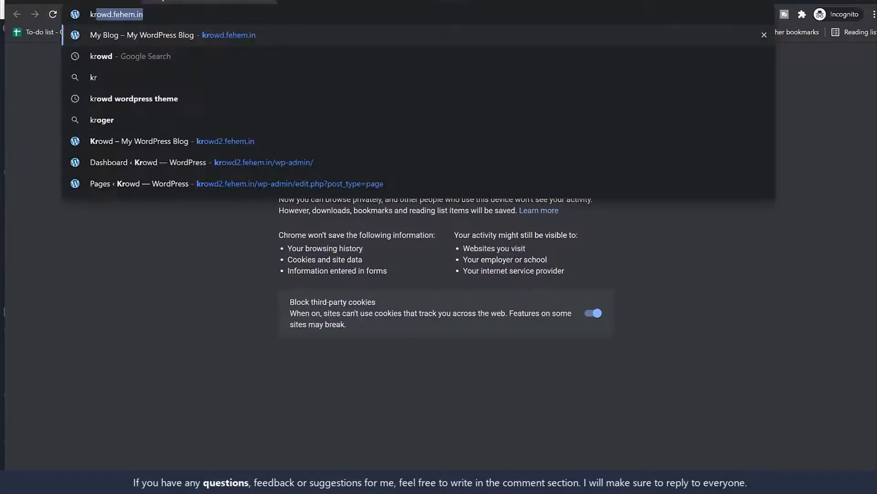
{"action": "key", "text": "Return"}
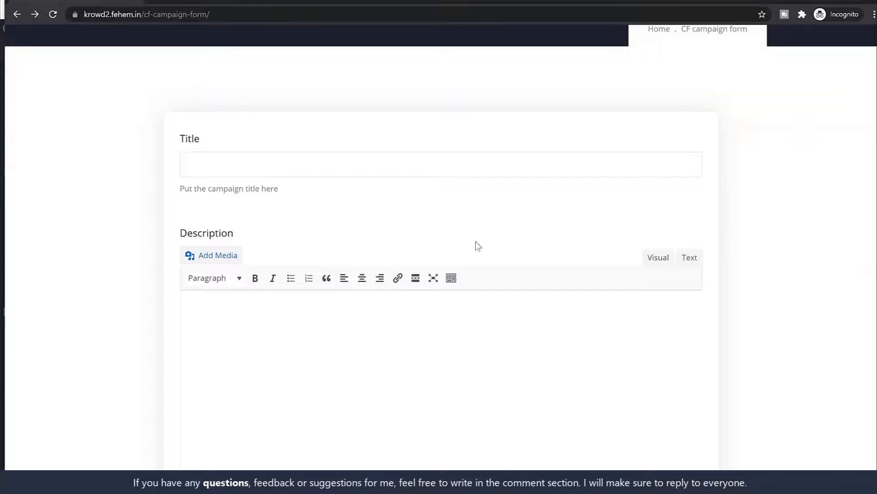
{"action": "left_click", "coordinate": [227, 1]}
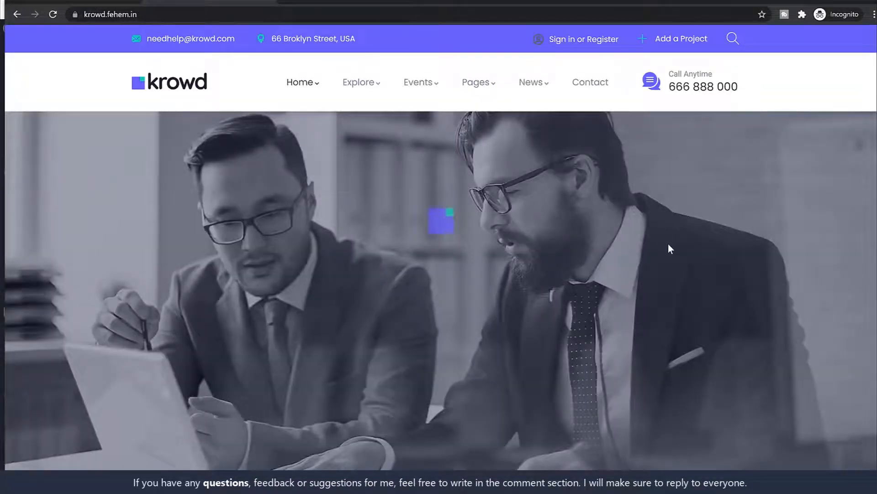
{"action": "scroll", "coordinate": [671, 248], "scroll_direction": "down", "scroll_amount": 20}
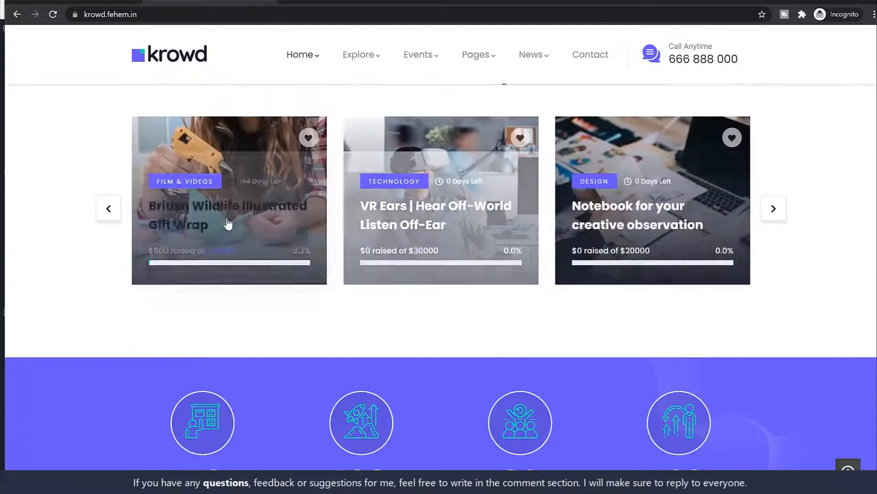
Open the British Wildlife Illustrated Gift Wrap campaign, select its title, and return to the form
{"action": "left_click", "coordinate": [247, 212]}
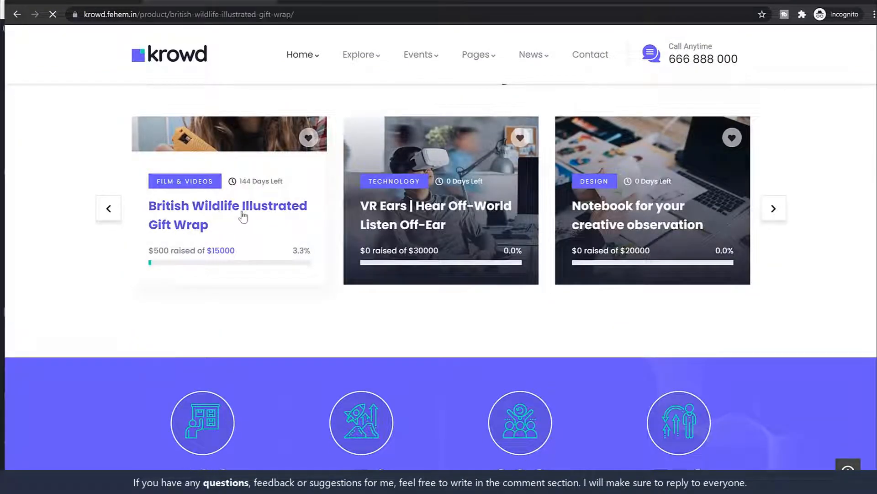
{"action": "scroll", "coordinate": [386, 210], "scroll_direction": "down", "scroll_amount": 5}
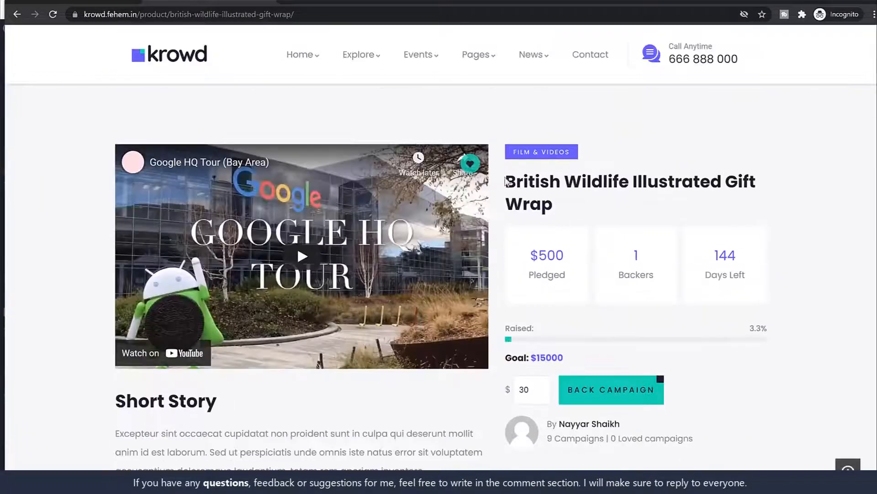
{"action": "left_click_drag", "start_coordinate": [506, 182], "coordinate": [576, 204]}
{"action": "key", "text": "ctrl+c"}
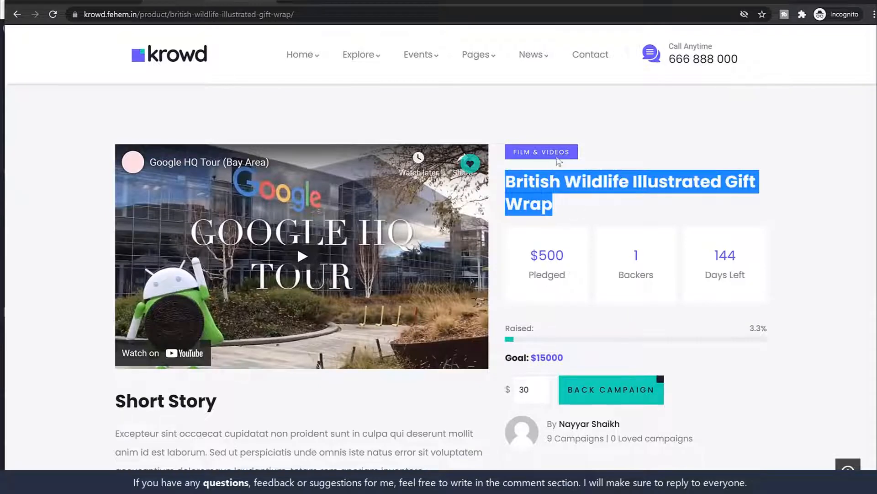
{"action": "left_click", "coordinate": [79, 3]}
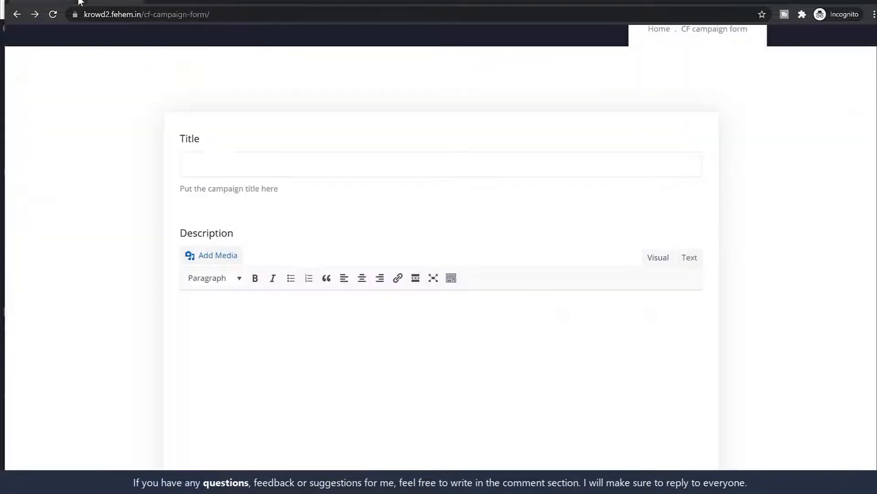
Paste 'British Wildlife Illustrated Gift Wrap' into the campaign form's Title field
{"action": "left_click", "coordinate": [272, 163]}
{"action": "key", "text": "ctrl+v"}
{"action": "left_click_drag", "start_coordinate": [348, 163], "coordinate": [184, 111]}
{"action": "left_click", "coordinate": [213, 3]}
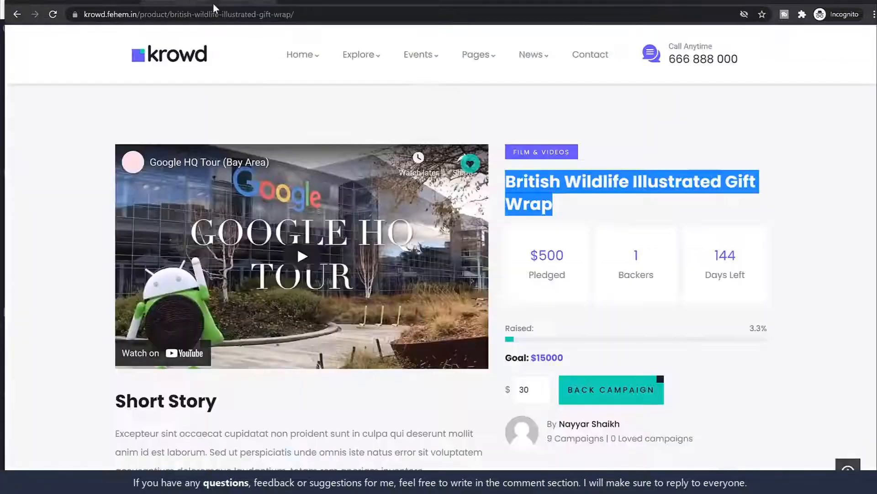
{"action": "left_click", "coordinate": [635, 185]}
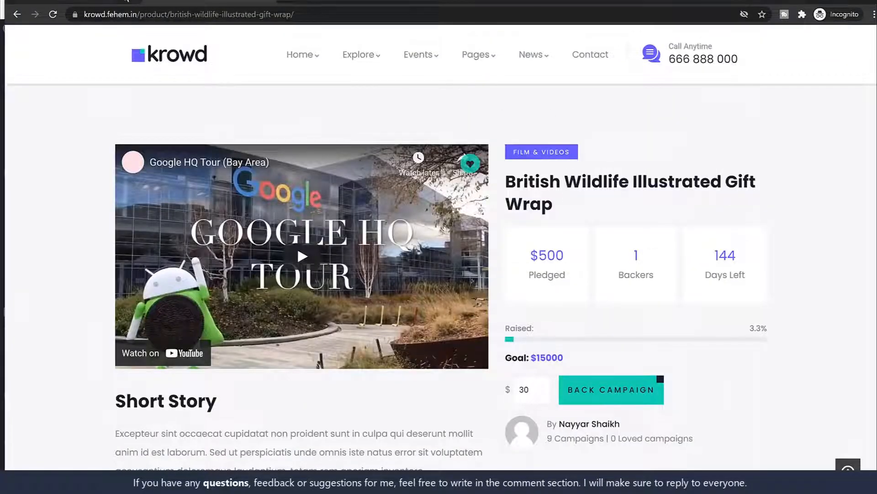
Locate and select the campaign page's Short Story and Story paragraphs
{"action": "left_click", "coordinate": [126, 1]}
{"action": "scroll", "coordinate": [535, 227], "scroll_direction": "down", "scroll_amount": 3}
{"action": "left_click", "coordinate": [535, 227]}
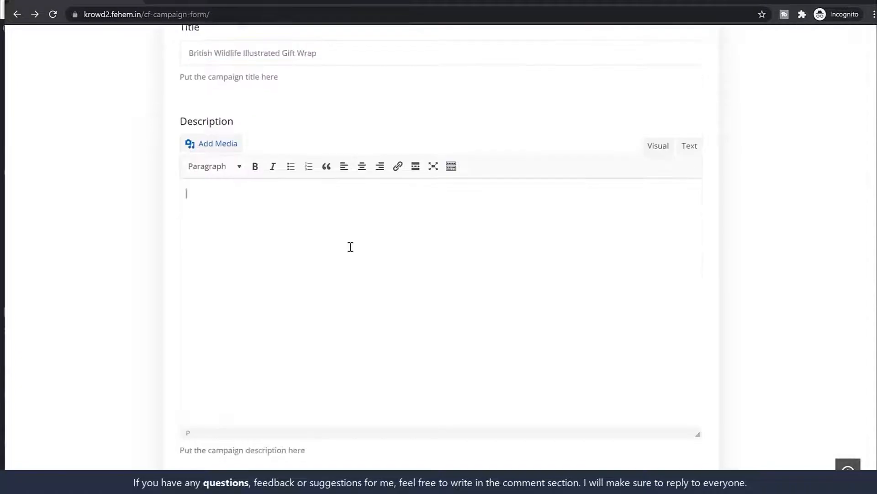
{"action": "left_click", "coordinate": [213, 3]}
{"action": "scroll", "coordinate": [196, 269], "scroll_direction": "down", "scroll_amount": 10}
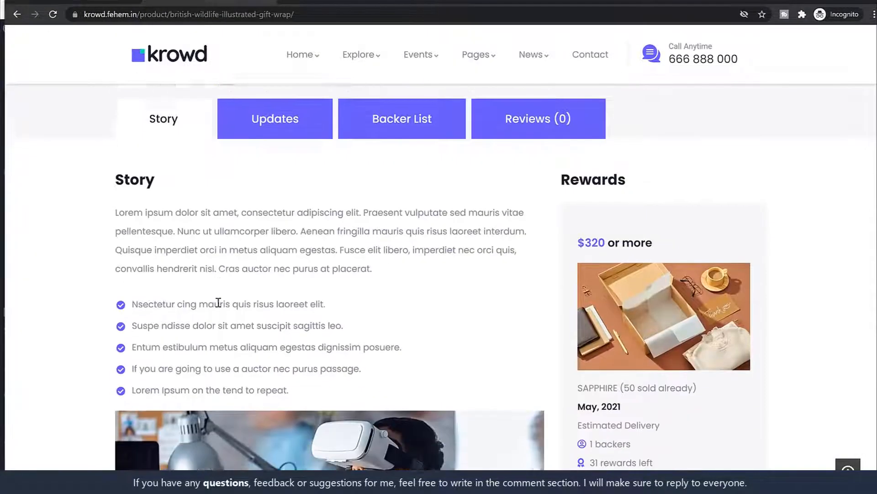
{"action": "scroll", "coordinate": [215, 292], "scroll_direction": "up", "scroll_amount": 5}
{"action": "triple_click", "coordinate": [208, 229]}
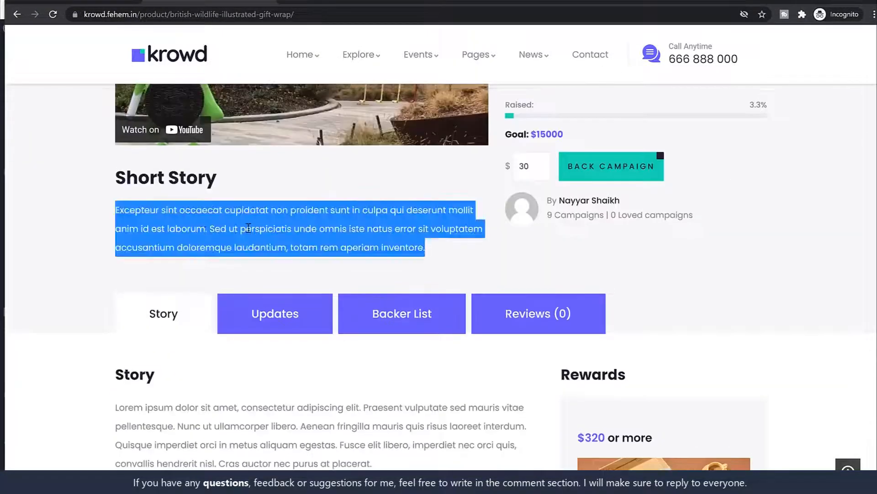
{"action": "left_click", "coordinate": [248, 227]}
{"action": "scroll", "coordinate": [249, 227], "scroll_direction": "down", "scroll_amount": 5}
{"action": "triple_click", "coordinate": [297, 241]}
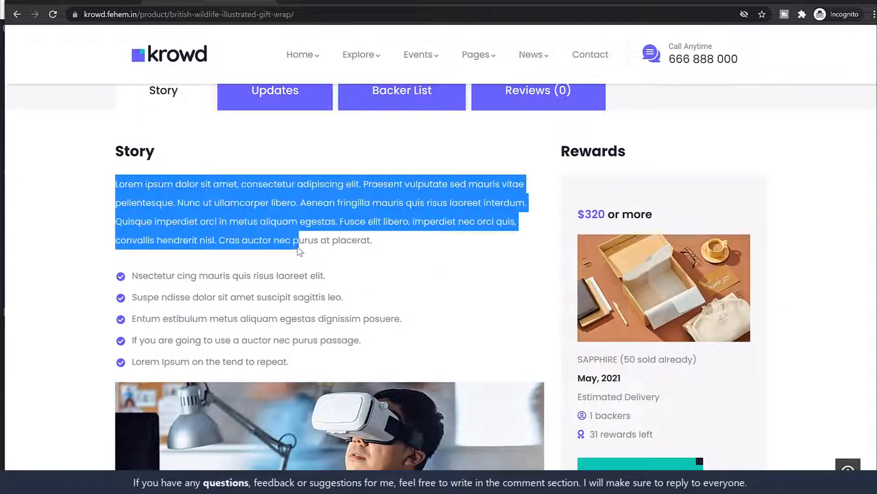
{"action": "left_click", "coordinate": [342, 245]}
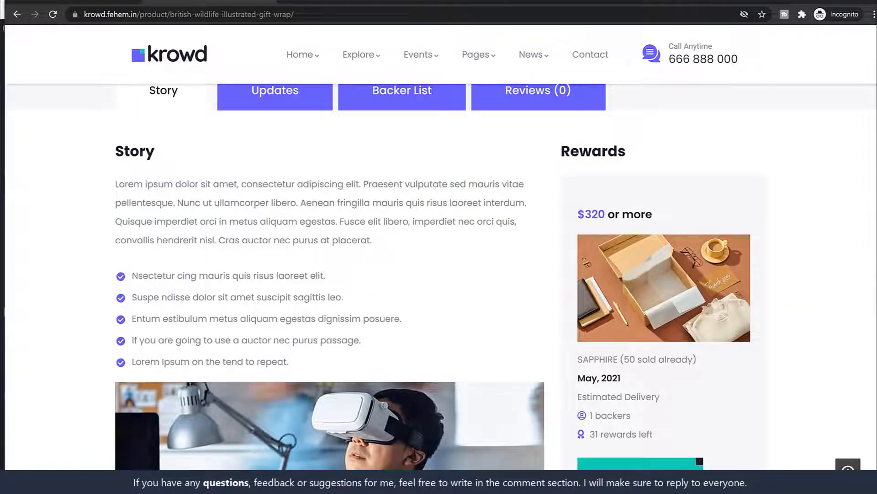
Check the campaign form's Category dropdown, which offers only Uncategorized
{"action": "left_click", "coordinate": [820, 0]}
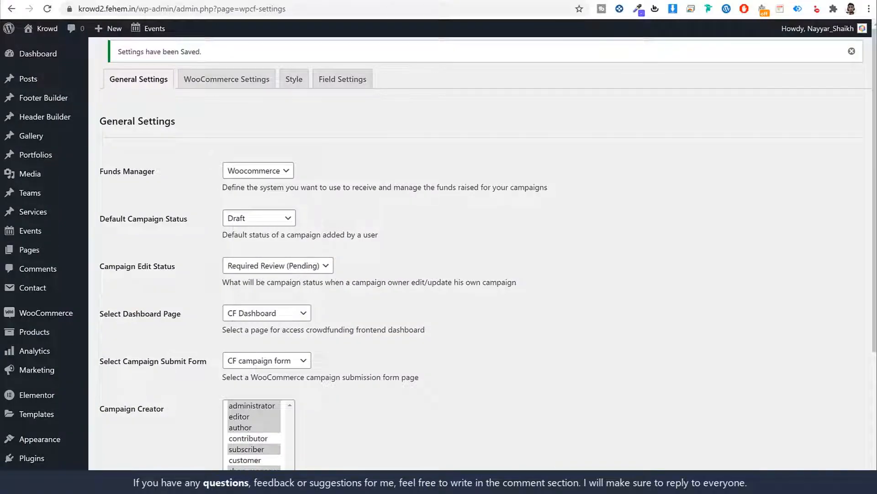
{"action": "key", "text": "alt+Tab"}
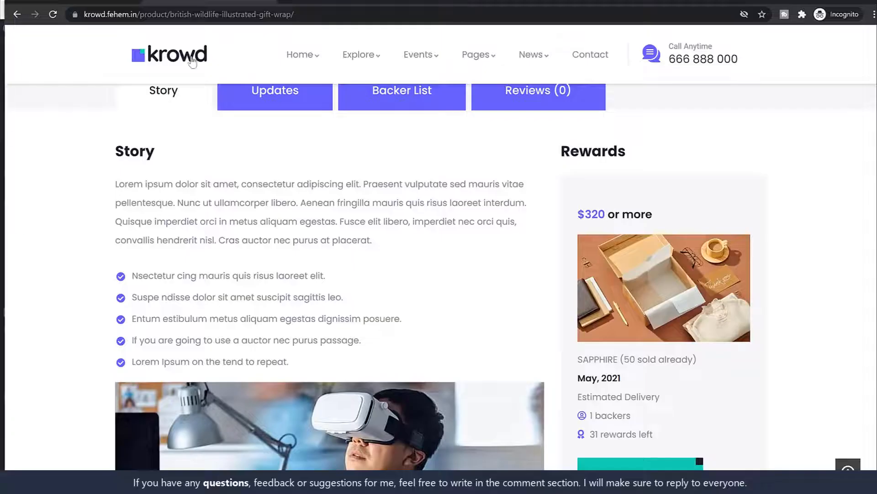
{"action": "left_click", "coordinate": [87, 2]}
{"action": "scroll", "coordinate": [517, 243], "scroll_direction": "down", "scroll_amount": 12}
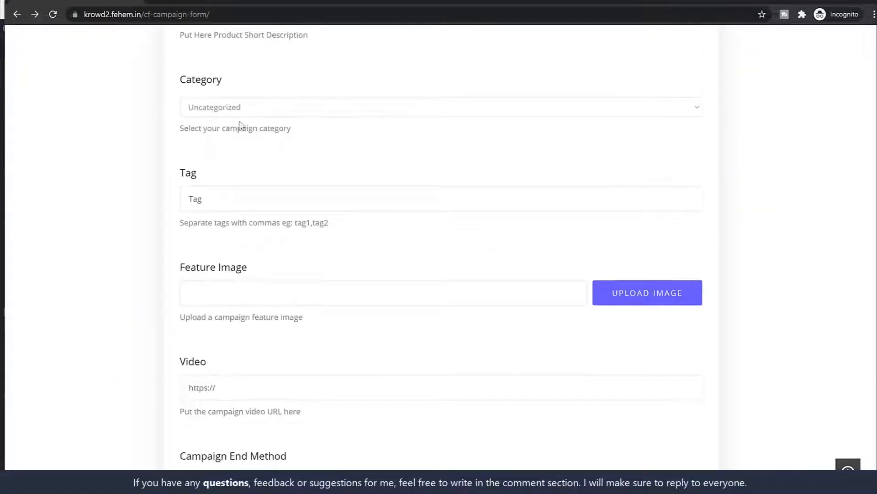
{"action": "left_click", "coordinate": [240, 113]}
{"action": "left_click", "coordinate": [242, 120]}
{"action": "left_click", "coordinate": [252, 109]}
{"action": "left_click", "coordinate": [338, 140]}
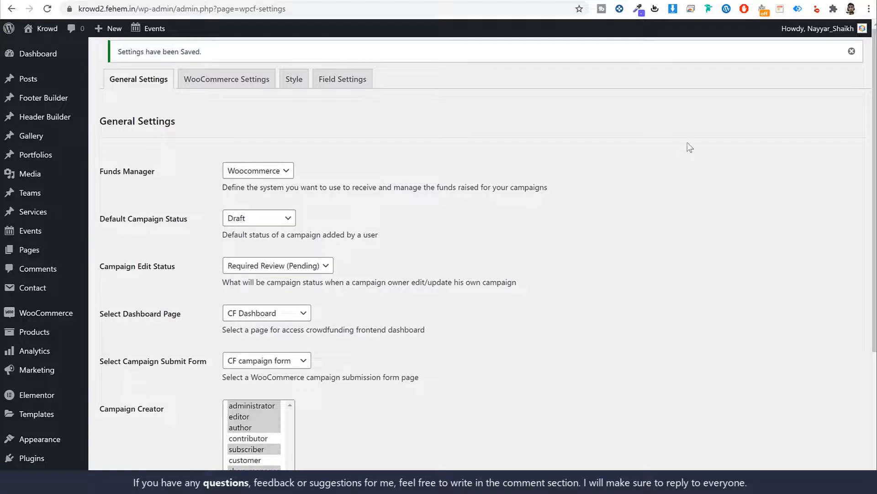
Create a Technology product category under Products > Categories
{"action": "mouse_move", "coordinate": [46, 335]}
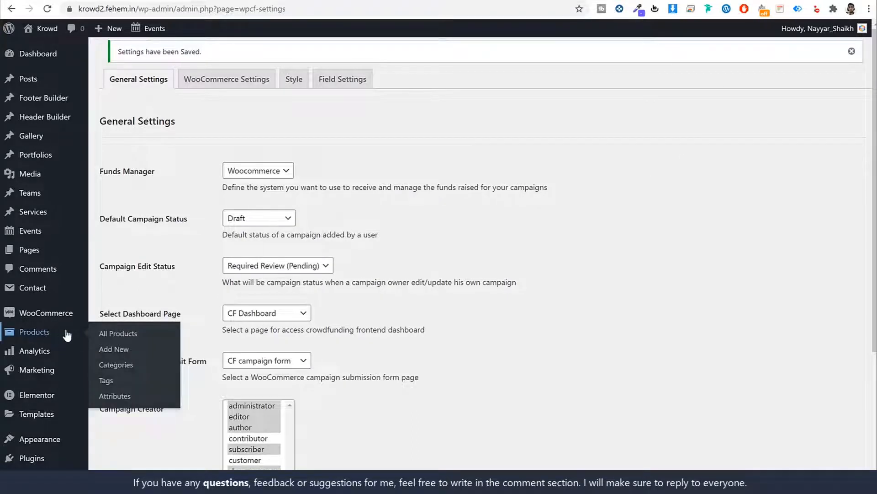
{"action": "left_click", "coordinate": [133, 370]}
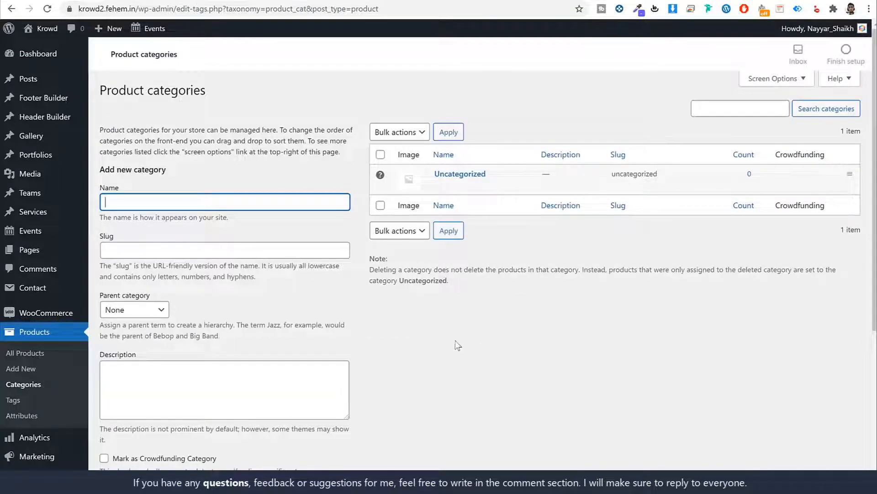
{"action": "scroll", "coordinate": [413, 347], "scroll_direction": "down", "scroll_amount": 2}
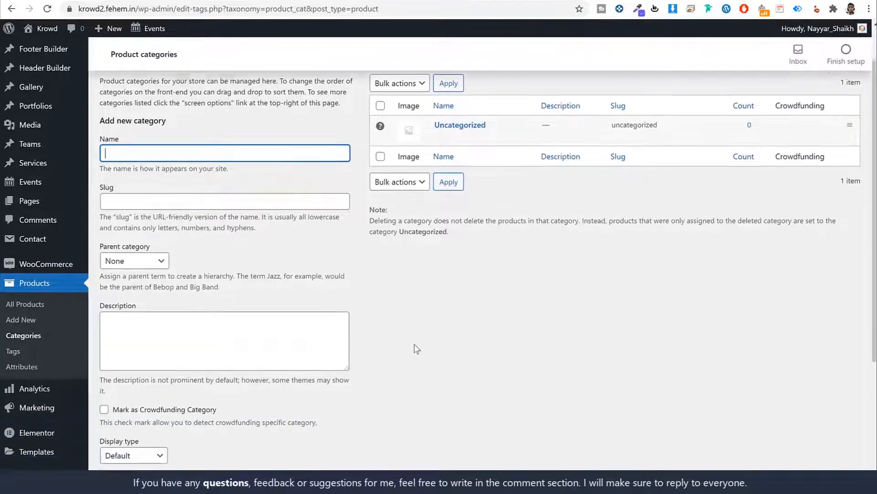
{"action": "scroll", "coordinate": [417, 349], "scroll_direction": "up", "scroll_amount": 2}
{"action": "type", "text": "c"}
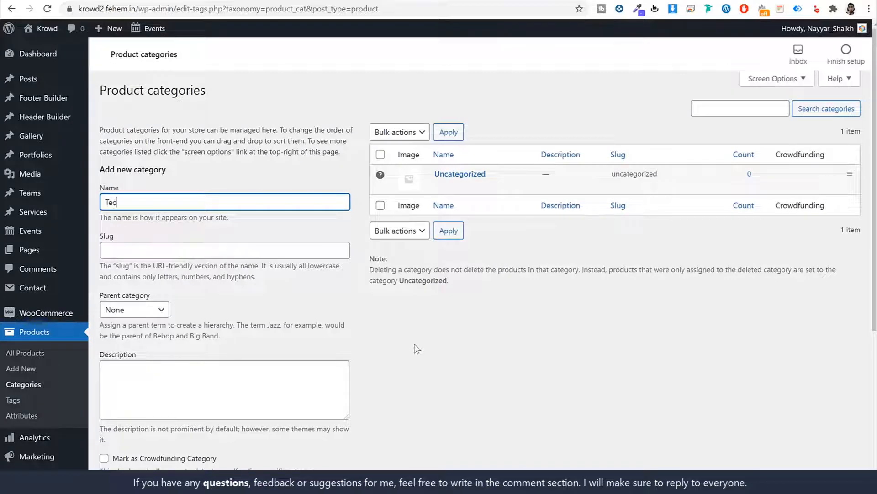
{"action": "type", "text": "hnology"}
{"action": "scroll", "coordinate": [423, 355], "scroll_direction": "down", "scroll_amount": 4}
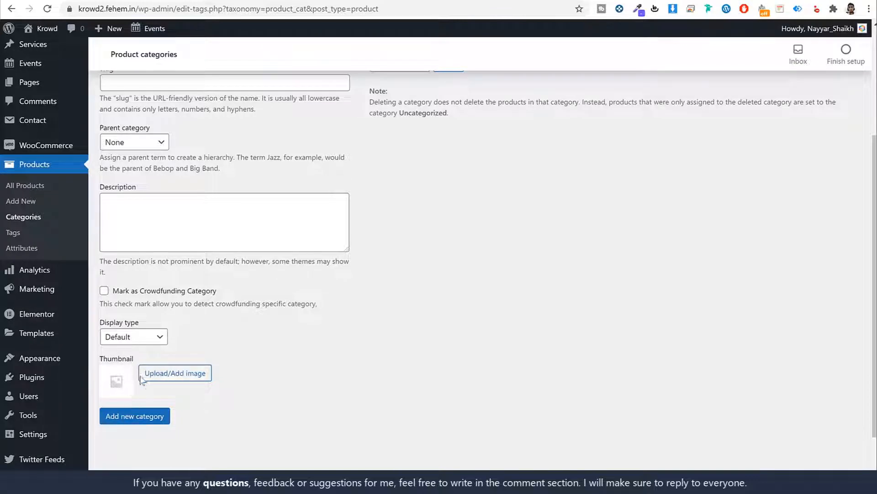
{"action": "scroll", "coordinate": [382, 378], "scroll_direction": "up", "scroll_amount": 4}
{"action": "scroll", "coordinate": [394, 361], "scroll_direction": "down", "scroll_amount": 3}
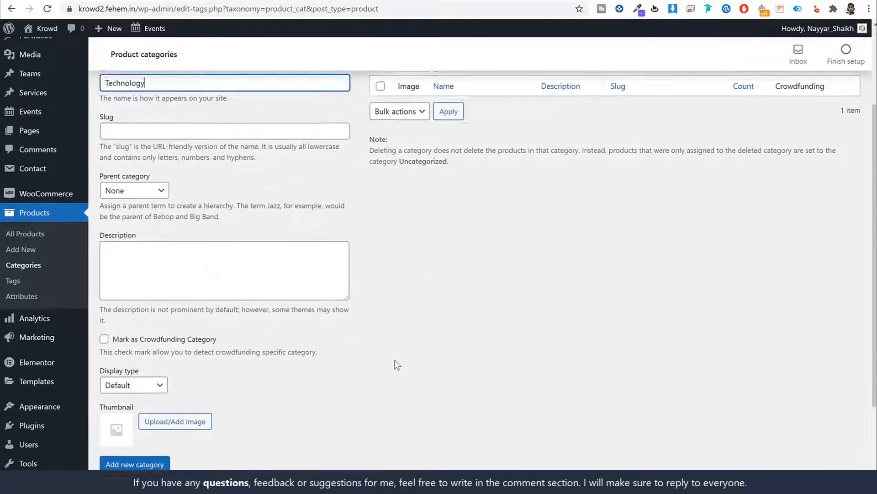
{"action": "scroll", "coordinate": [395, 361], "scroll_direction": "down", "scroll_amount": 1}
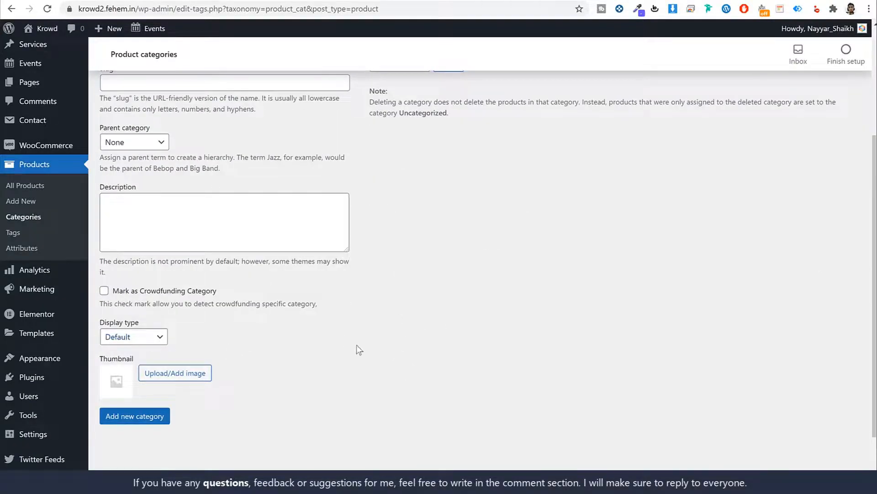
{"action": "left_click", "coordinate": [142, 420]}
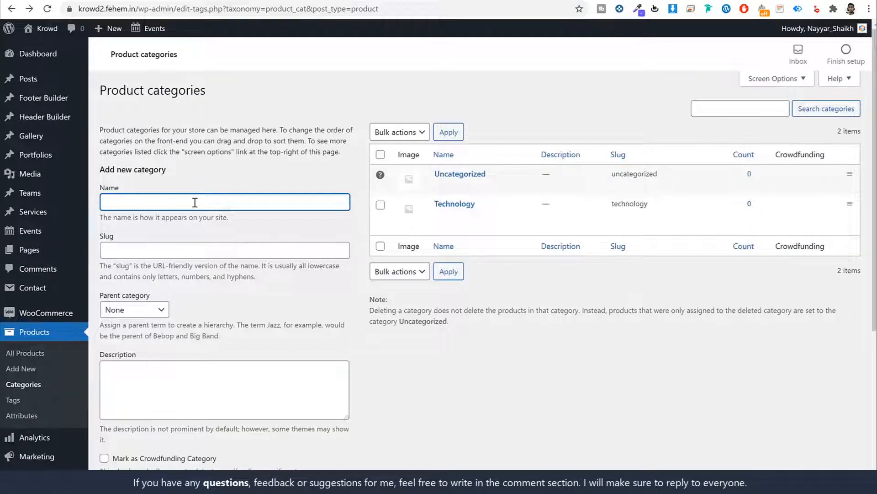
Add Health and Education product categories, then reload the campaign form
{"action": "type", "text": "Health"}
{"action": "scroll", "coordinate": [147, 168], "scroll_direction": "down", "scroll_amount": 5}
{"action": "left_click", "coordinate": [151, 344]}
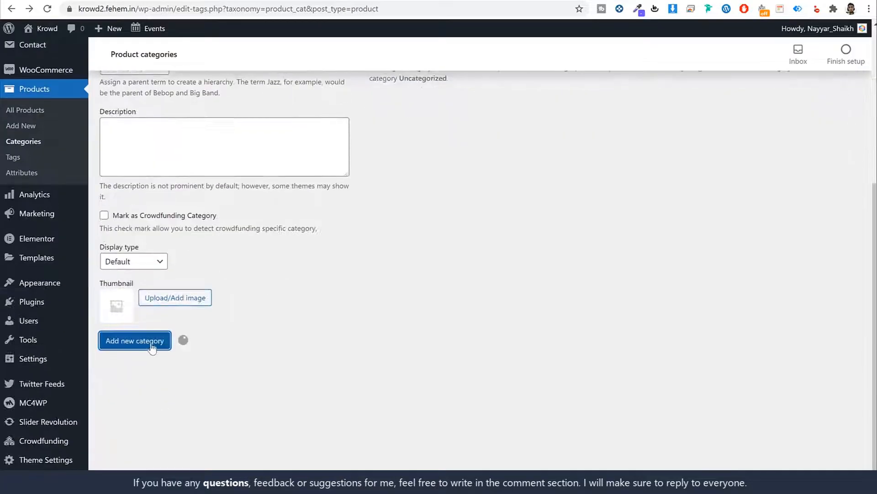
{"action": "scroll", "coordinate": [152, 348], "scroll_direction": "up", "scroll_amount": 5}
{"action": "left_click", "coordinate": [155, 202]}
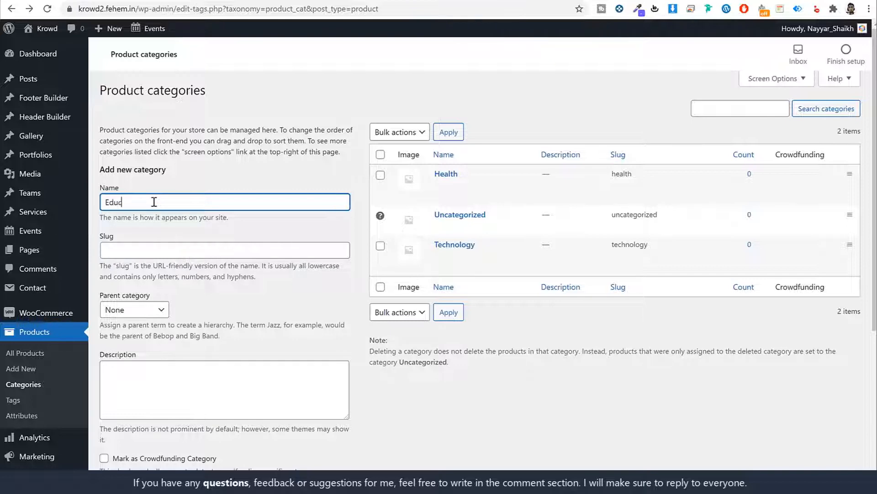
{"action": "type", "text": "Education"}
{"action": "scroll", "coordinate": [154, 202], "scroll_direction": "down", "scroll_amount": 5}
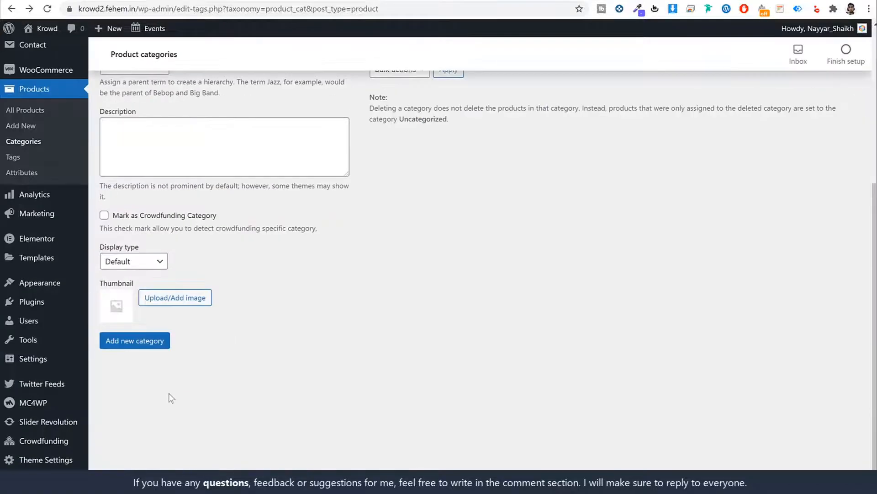
{"action": "left_click", "coordinate": [151, 348]}
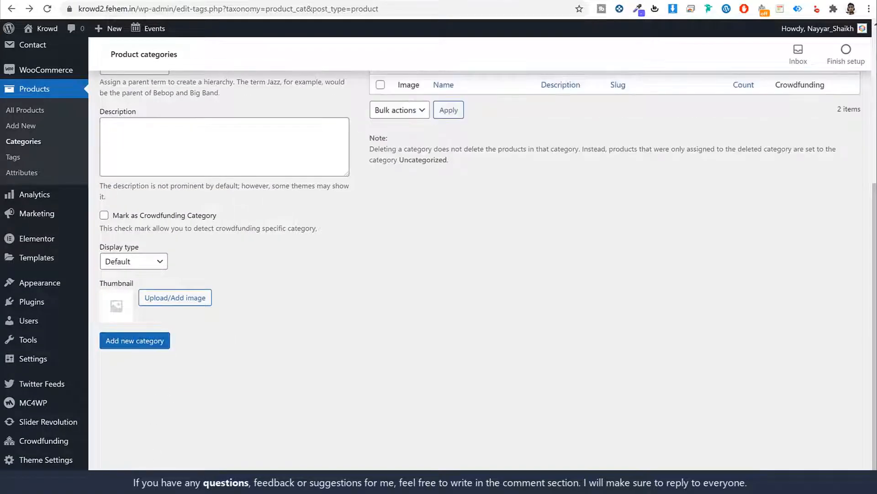
{"action": "key", "text": "alt+Tab"}
{"action": "left_click", "coordinate": [53, 14]}
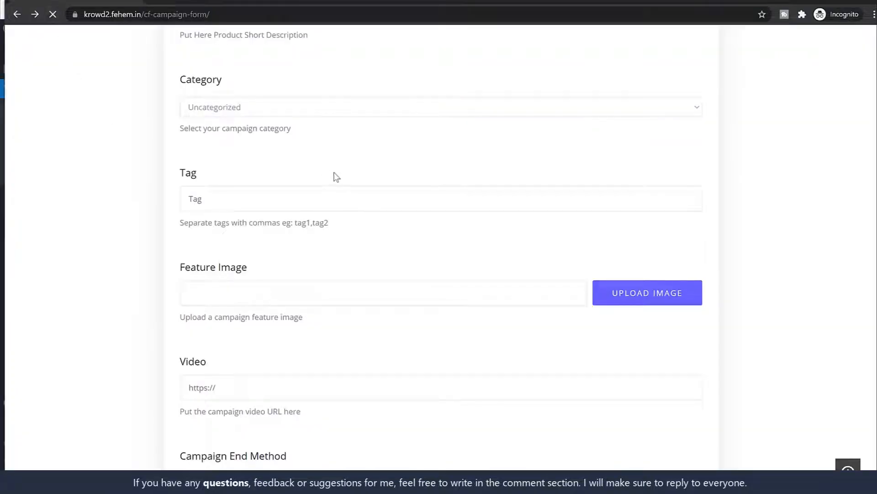
Check the categories, then copy the product heading into the campaign Title
{"action": "left_click", "coordinate": [295, 112]}
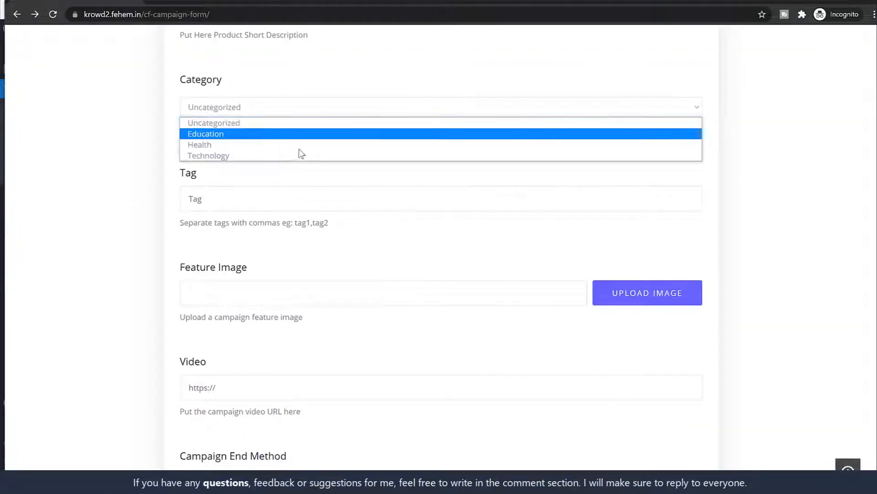
{"action": "scroll", "coordinate": [737, 188], "scroll_direction": "up", "scroll_amount": 15}
{"action": "scroll", "coordinate": [741, 189], "scroll_direction": "up", "scroll_amount": 5}
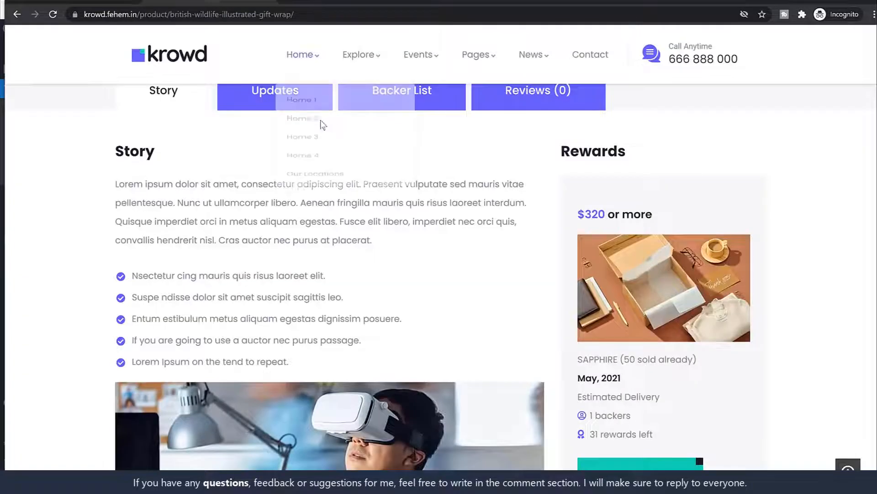
{"action": "scroll", "coordinate": [402, 173], "scroll_direction": "up", "scroll_amount": 5}
{"action": "scroll", "coordinate": [591, 212], "scroll_direction": "up", "scroll_amount": 5}
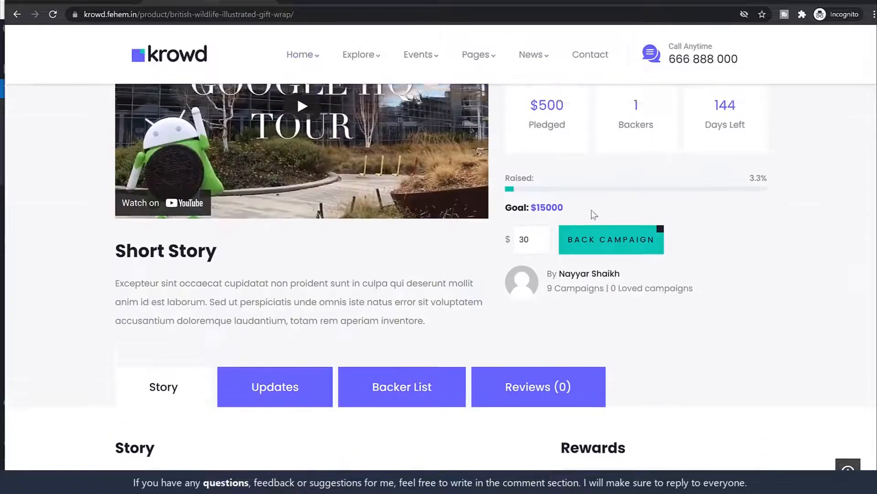
{"action": "triple_click", "coordinate": [583, 240]}
{"action": "key", "text": "ctrl+c"}
{"action": "left_click", "coordinate": [76, 3]}
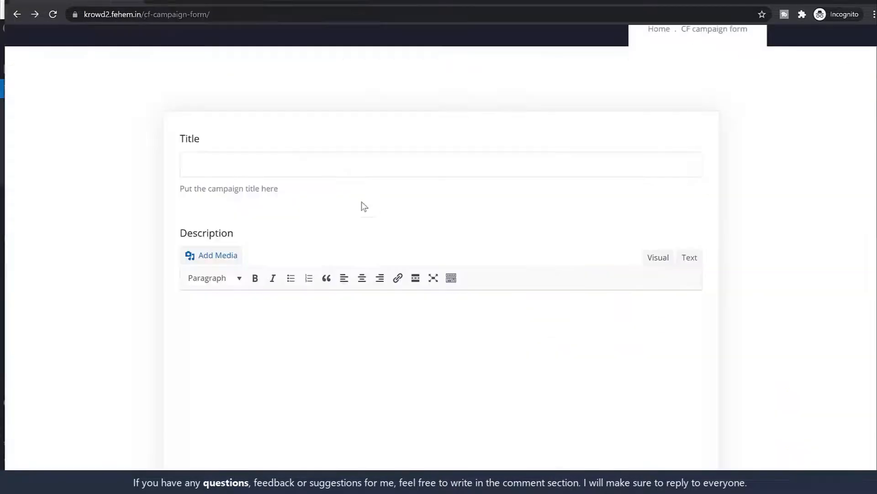
{"action": "left_click", "coordinate": [310, 160]}
{"action": "key", "text": "ctrl+v"}
Copy the product's Story paragraph into the campaign Description
{"action": "scroll", "coordinate": [322, 242], "scroll_direction": "down", "scroll_amount": 2}
{"action": "left_click", "coordinate": [318, 261]}
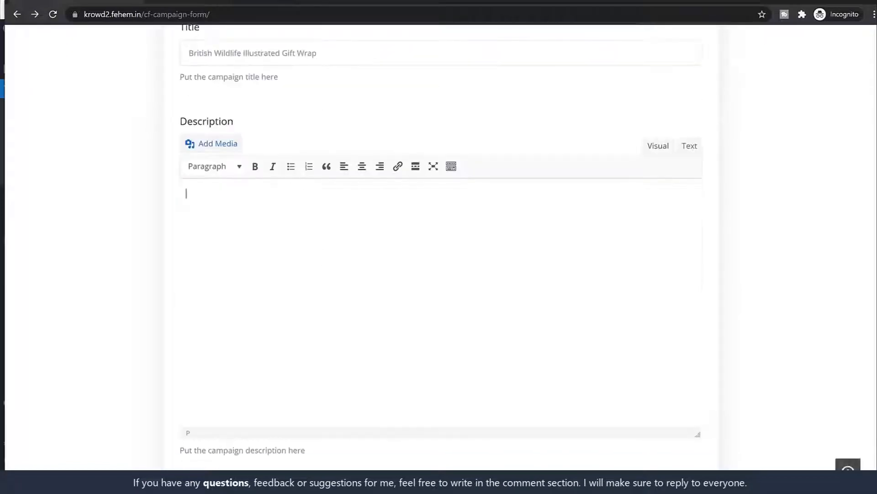
{"action": "left_click", "coordinate": [208, 3]}
{"action": "scroll", "coordinate": [303, 159], "scroll_direction": "down", "scroll_amount": 6}
{"action": "scroll", "coordinate": [303, 159], "scroll_direction": "down", "scroll_amount": 4}
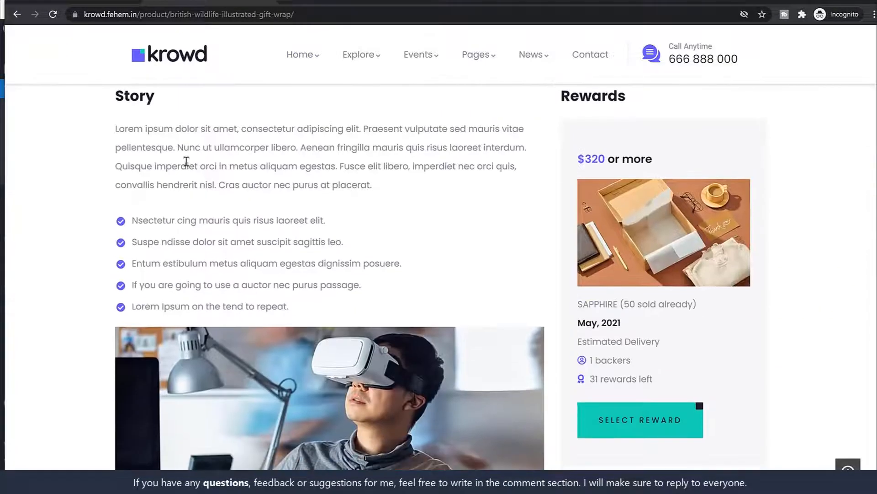
{"action": "triple_click", "coordinate": [161, 128]}
{"action": "key", "text": "ctrl+c"}
{"action": "left_click", "coordinate": [89, 4]}
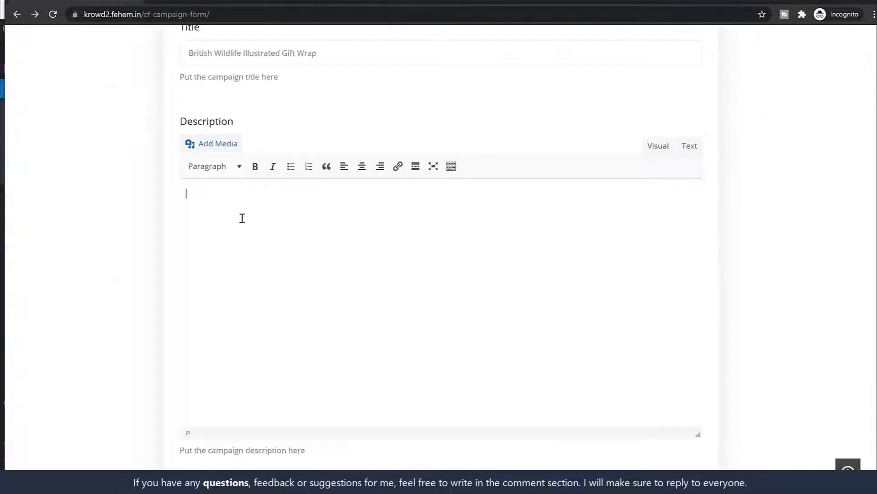
{"action": "key", "text": "ctrl+v"}
Paste a second copy of the story paragraph into the Description
{"action": "key", "text": "BackSpace"}
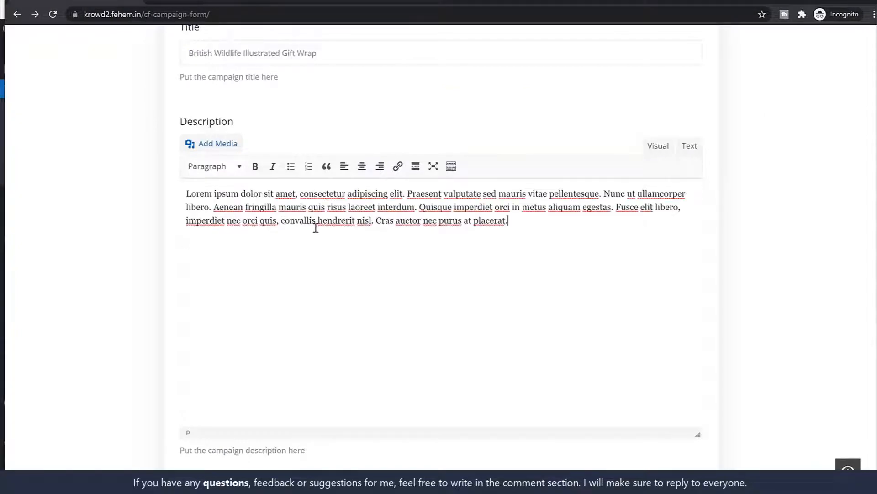
{"action": "left_click", "coordinate": [226, 4]}
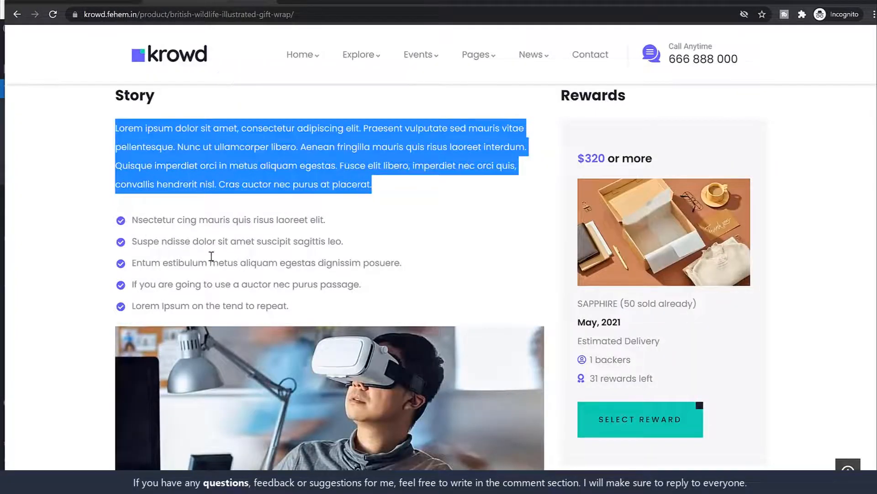
{"action": "left_click", "coordinate": [234, 234]}
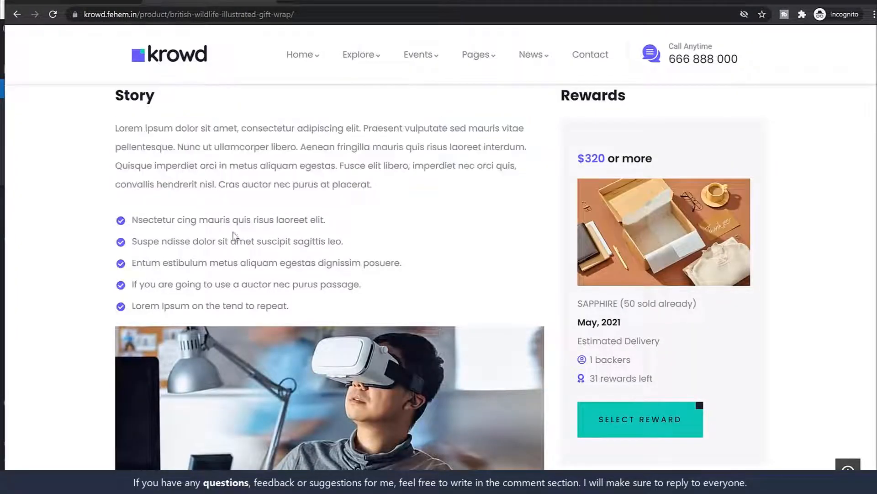
{"action": "left_click", "coordinate": [89, 3]}
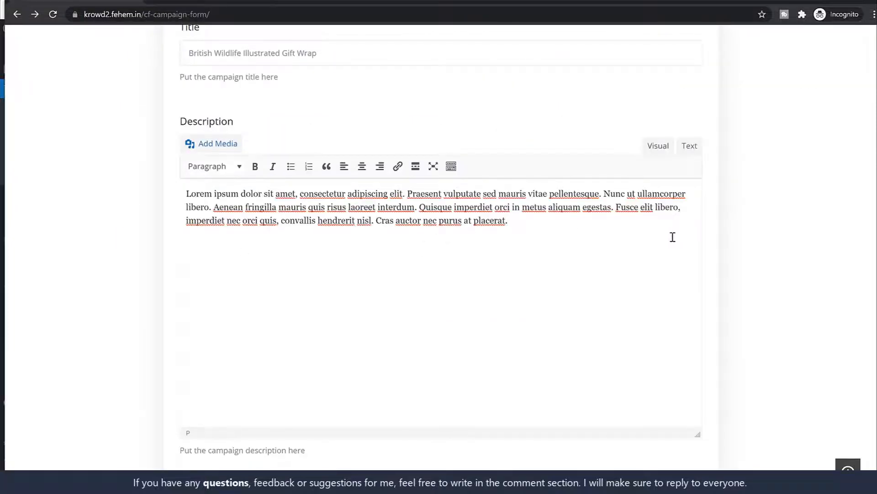
{"action": "key", "text": "ctrl+v"}
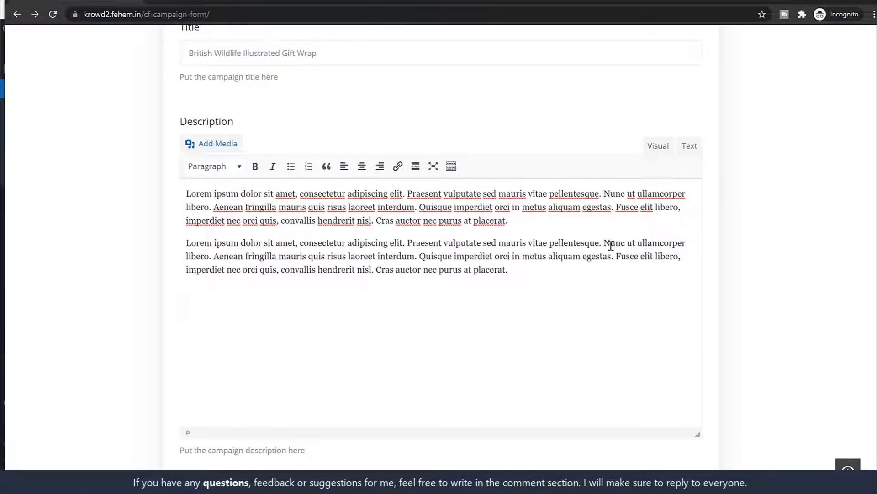
Split the second copy into five short paragraphs, one per sentence
{"action": "left_click", "coordinate": [405, 243]}
{"action": "key", "text": "Return"}
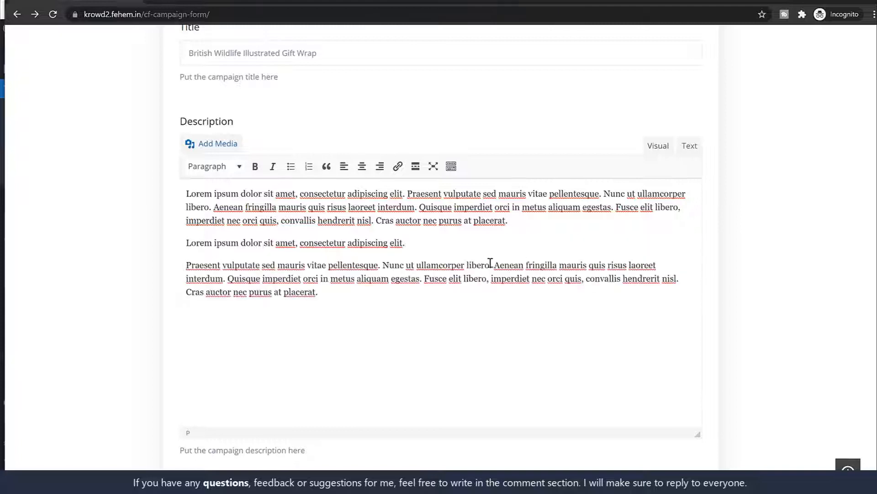
{"action": "left_click", "coordinate": [498, 266]}
{"action": "key", "text": "Return"}
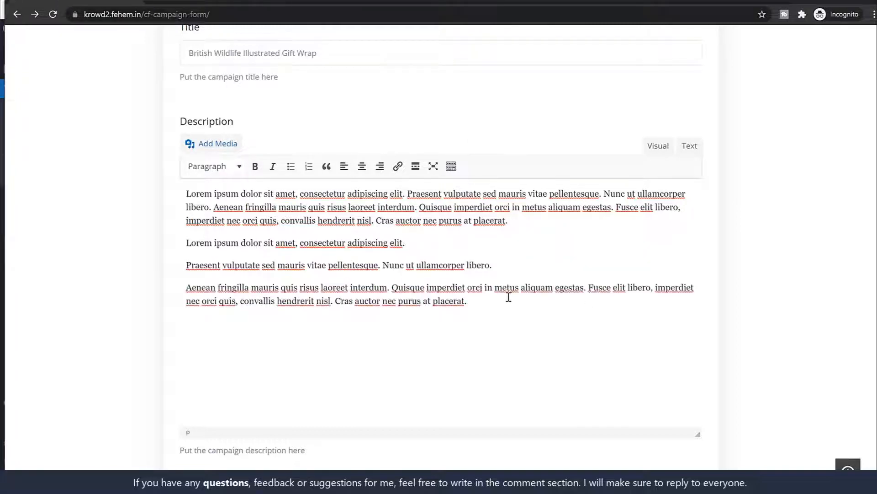
{"action": "left_click", "coordinate": [394, 287]}
{"action": "key", "text": "Return"}
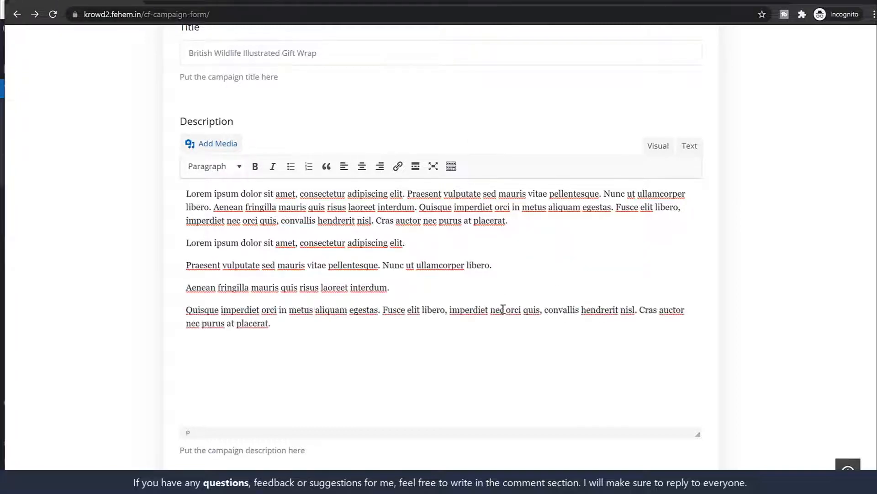
{"action": "left_click", "coordinate": [638, 310]}
{"action": "key", "text": "Return"}
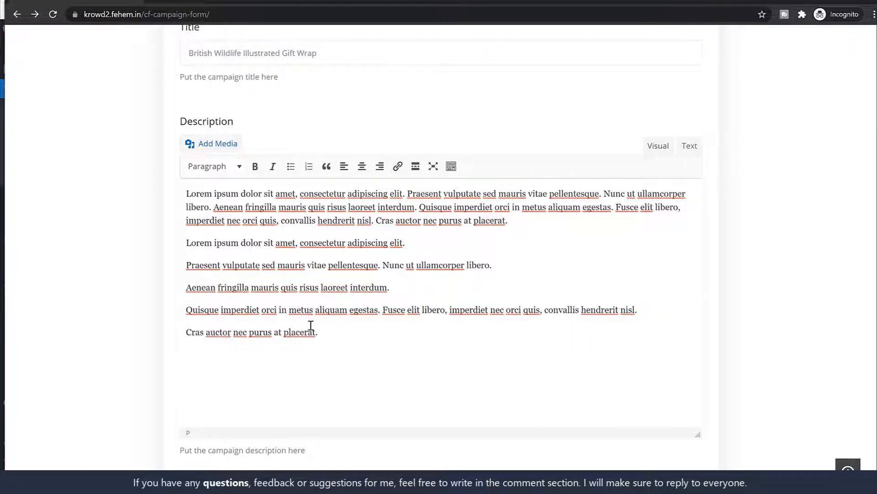
{"action": "key", "text": "BackSpace"}
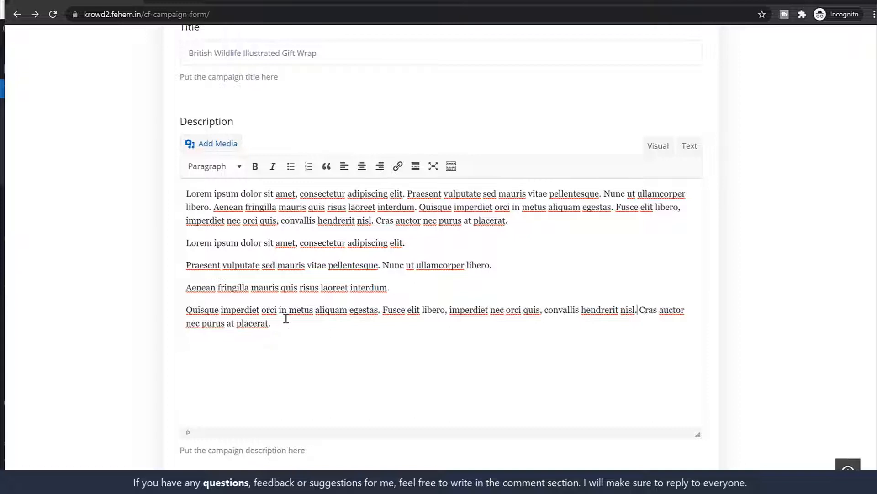
{"action": "key", "text": "Return"}
Format the five paragraphs as a bulleted list with a normal paragraph below
{"action": "left_click_drag", "start_coordinate": [327, 336], "coordinate": [185, 237]}
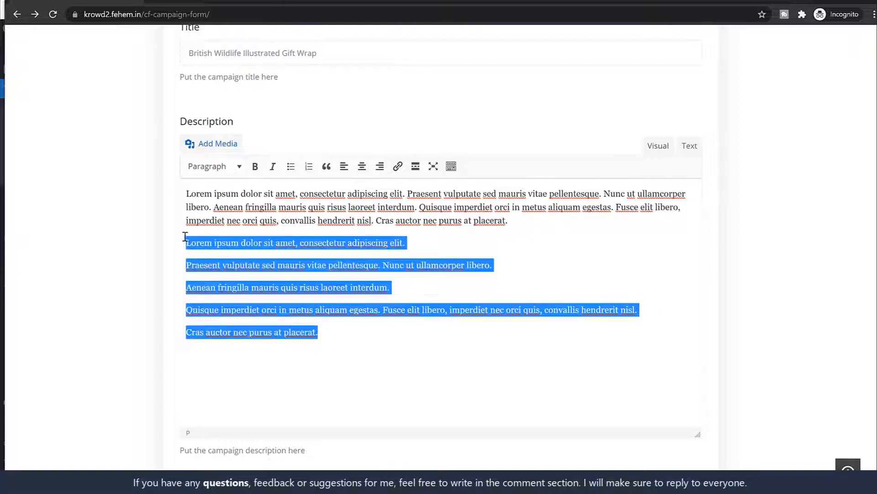
{"action": "left_click", "coordinate": [291, 166]}
{"action": "left_click", "coordinate": [386, 301]}
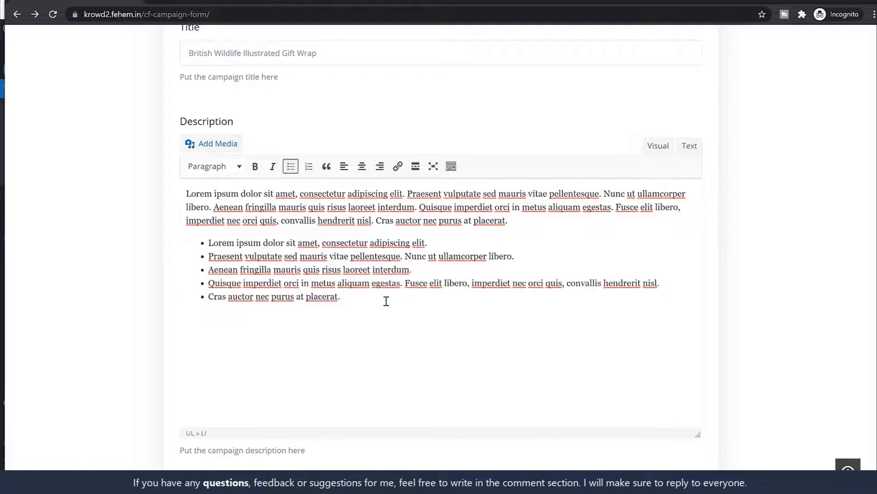
{"action": "key", "text": "Return"}
{"action": "key", "text": "Return"}
Open the Add media window to choose an image from the computer
{"action": "left_click", "coordinate": [451, 166]}
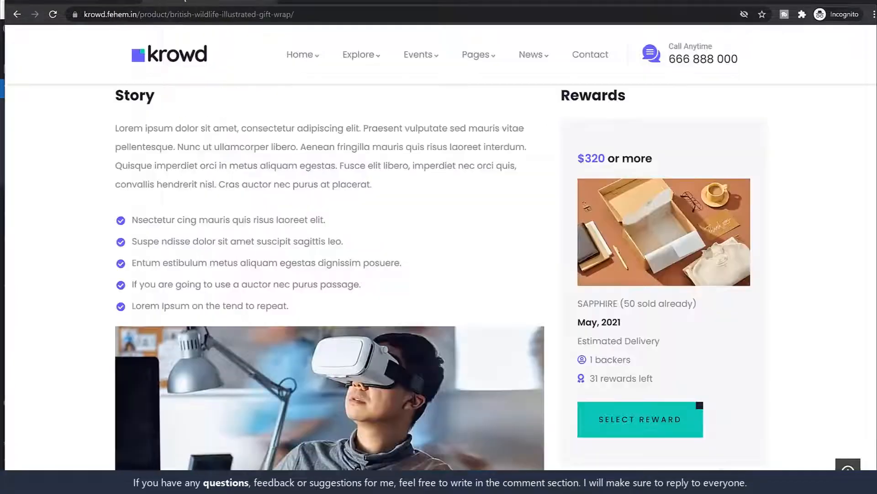
{"action": "scroll", "coordinate": [360, 231], "scroll_direction": "down", "scroll_amount": 5}
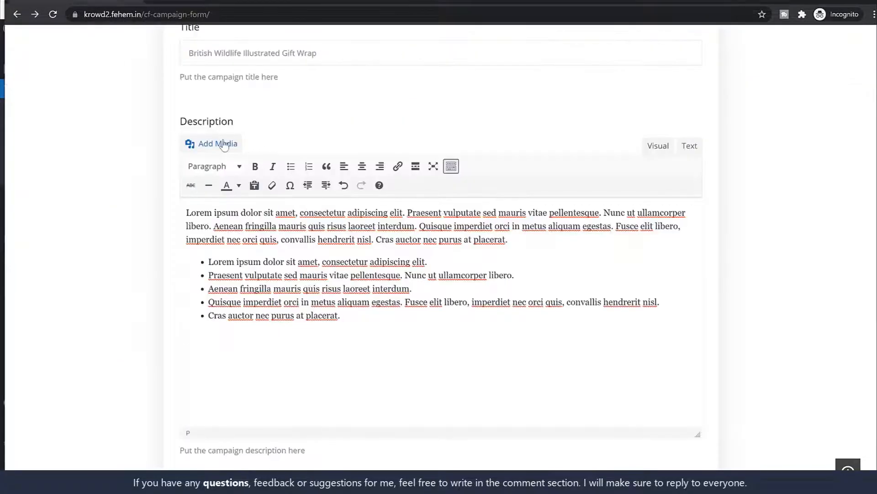
{"action": "left_click", "coordinate": [224, 144]}
{"action": "left_click", "coordinate": [501, 254]}
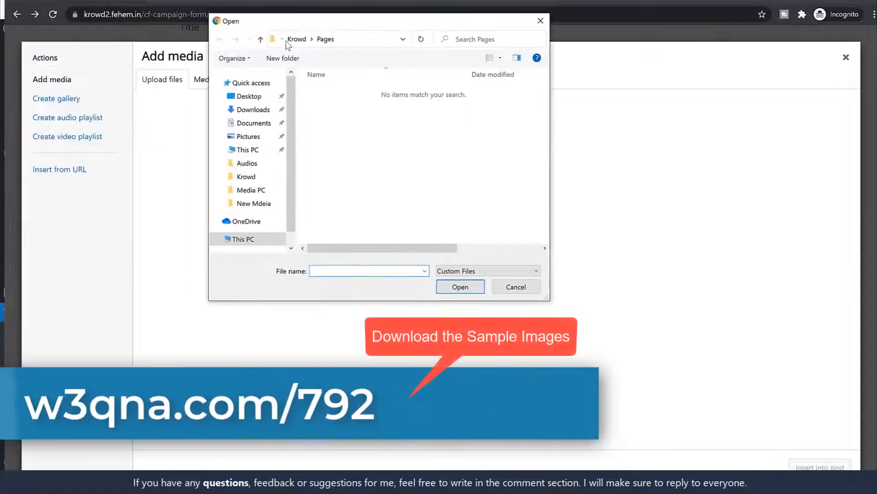
Upload project-img-1 from the Media PC folder
{"action": "left_click", "coordinate": [295, 38]}
{"action": "left_click", "coordinate": [352, 76]}
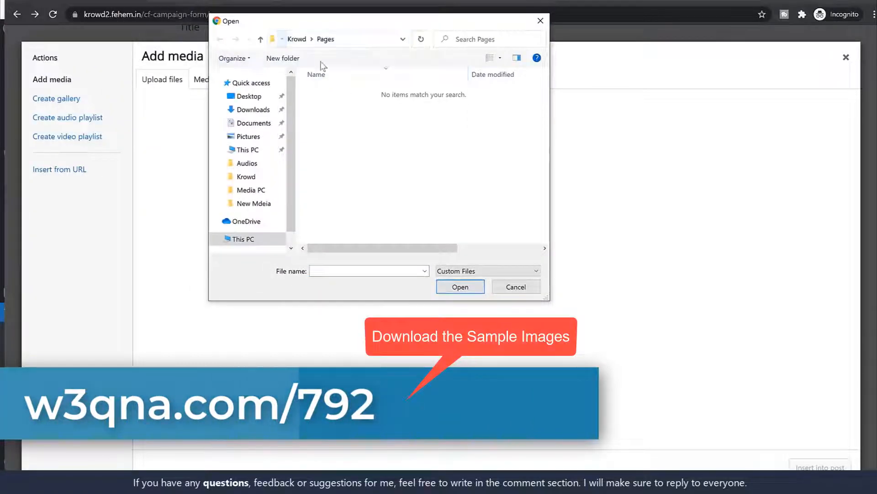
{"action": "left_click", "coordinate": [296, 40]}
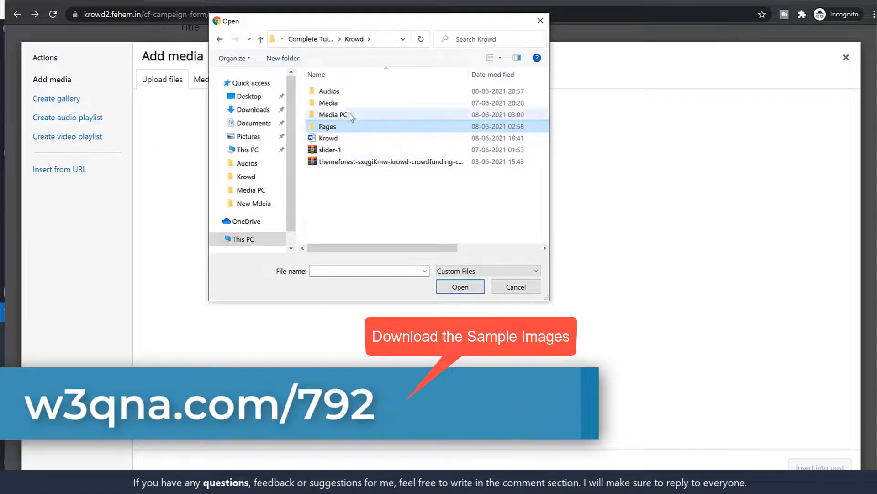
{"action": "double_click", "coordinate": [350, 115]}
{"action": "scroll", "coordinate": [454, 176], "scroll_direction": "down", "scroll_amount": 3}
{"action": "scroll", "coordinate": [459, 190], "scroll_direction": "up", "scroll_amount": 3}
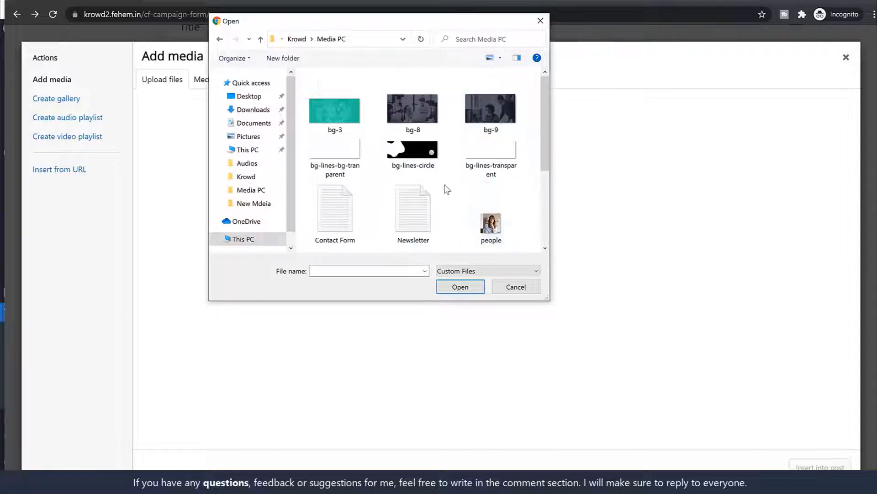
{"action": "scroll", "coordinate": [471, 197], "scroll_direction": "down", "scroll_amount": 2}
{"action": "left_click", "coordinate": [335, 178]}
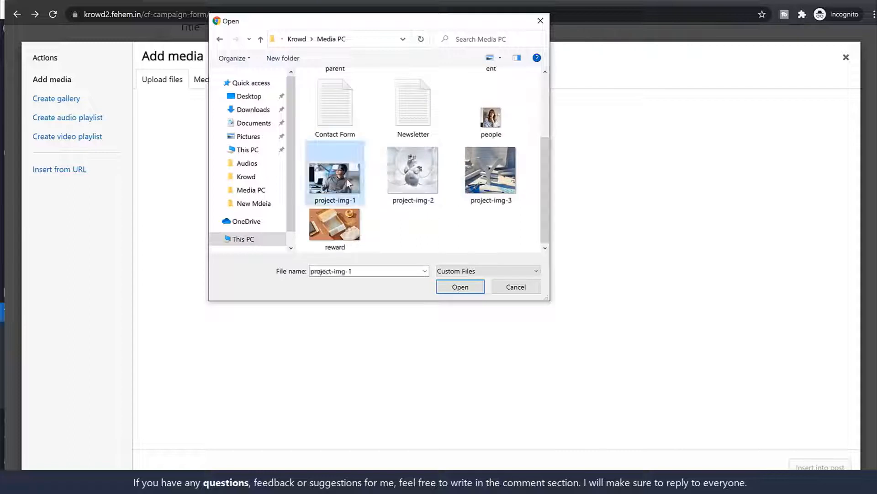
{"action": "left_click", "coordinate": [466, 287]}
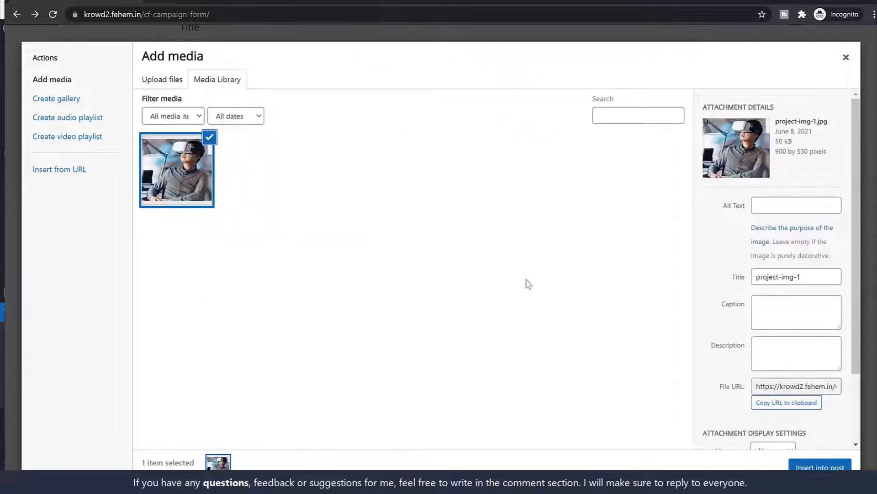
Insert the uploaded photo centred at Full Size (900 × 530)
{"action": "left_click", "coordinate": [821, 467]}
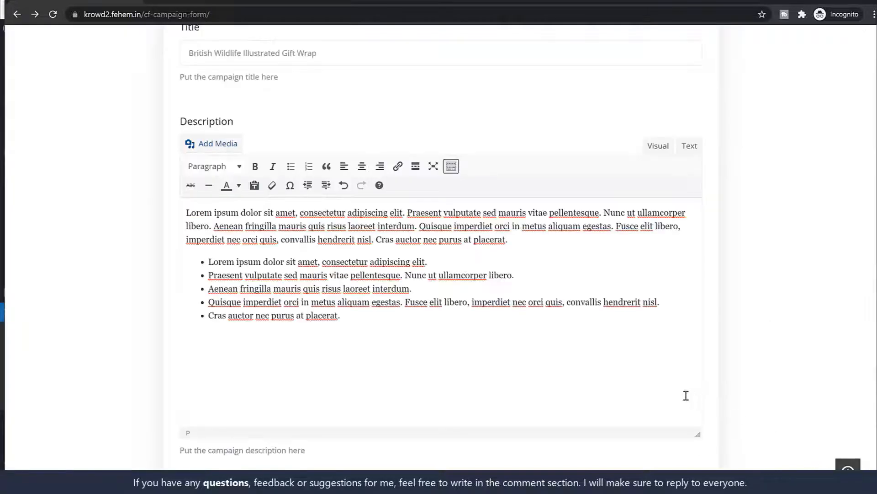
{"action": "scroll", "coordinate": [616, 346], "scroll_direction": "up", "scroll_amount": 2}
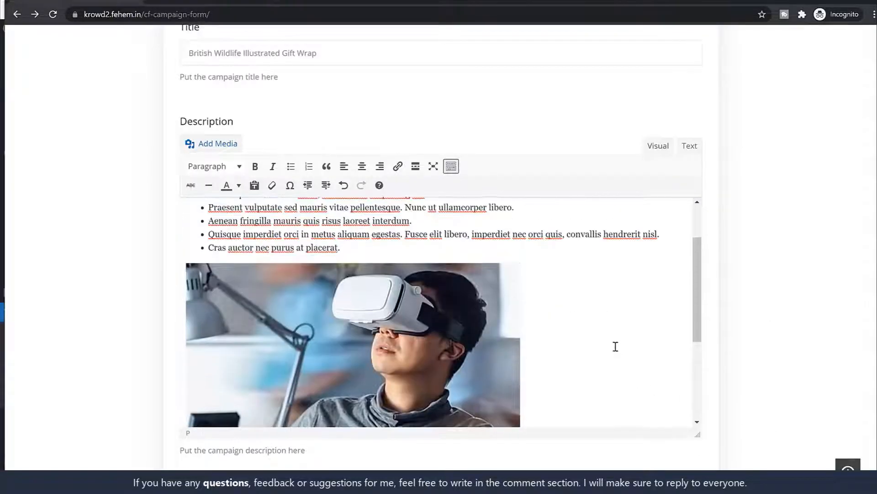
{"action": "left_click", "coordinate": [351, 312]}
{"action": "left_click", "coordinate": [325, 248]}
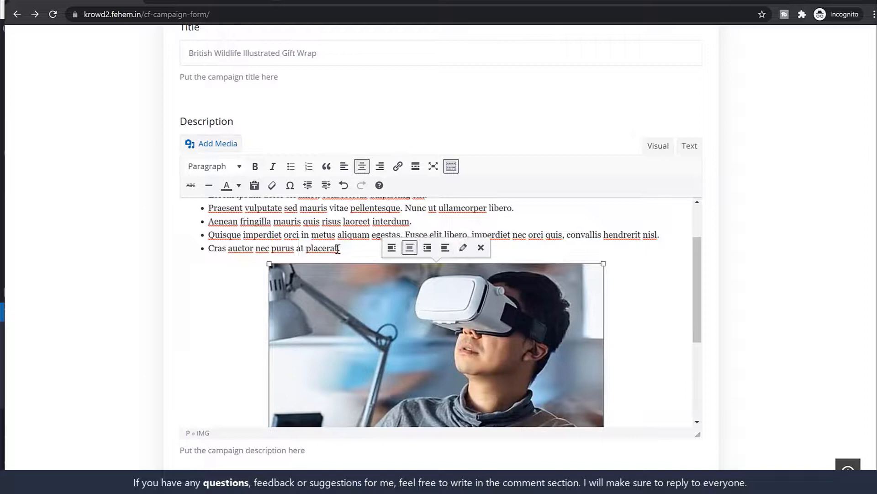
{"action": "left_click", "coordinate": [463, 249]}
{"action": "left_click", "coordinate": [252, 231]}
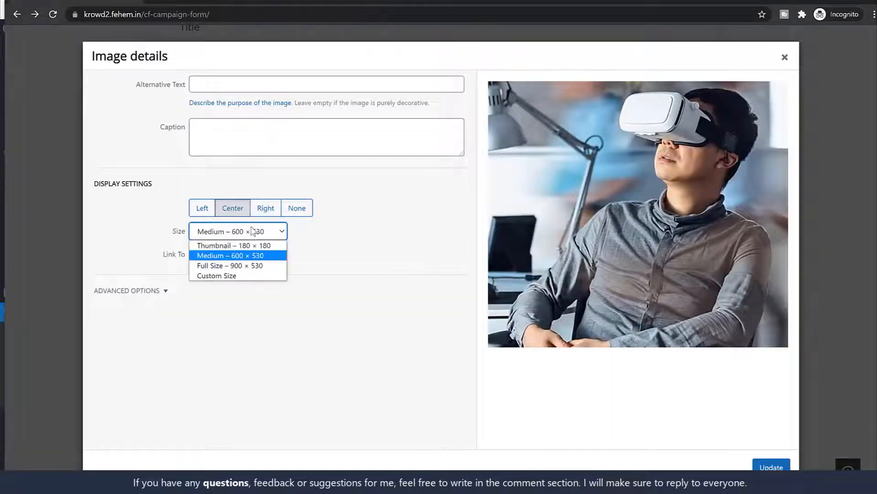
{"action": "left_click", "coordinate": [252, 265]}
{"action": "left_click", "coordinate": [772, 467]}
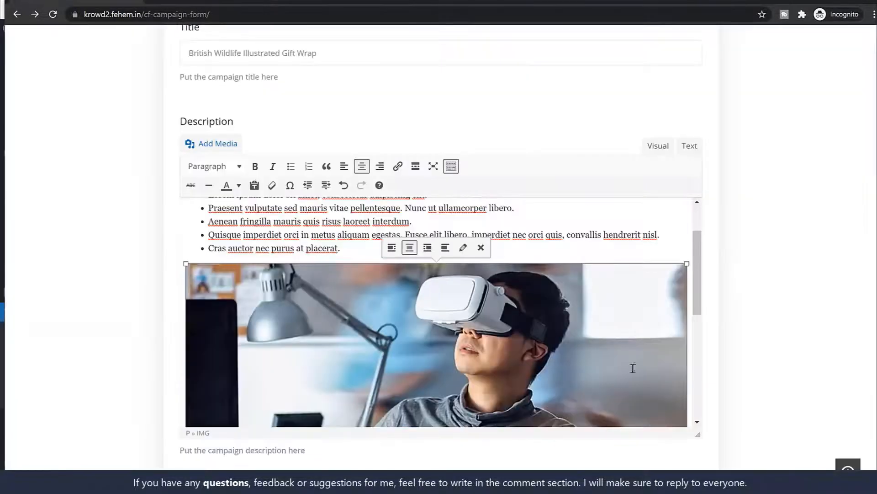
Paste the copied Nulla paragraph below the photo
{"action": "scroll", "coordinate": [630, 366], "scroll_direction": "down", "scroll_amount": 2}
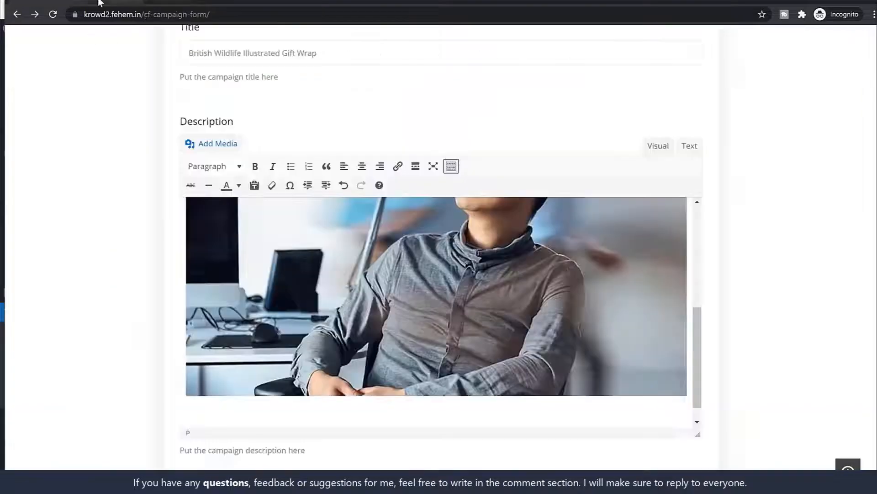
{"action": "type", "text": "Nulla in ex at mi viverra sagittis ut non erat raesent nec congue elit. Nunc arcu odio, convallis a lacinia ut, tristique id eros. Suspendisse leo erat, pellentesque et commodo vel, varius in felis. Nulla mollis turpis porta justo eleifend volutpat. Cras malesuada nec magna eu blandit. Nam sed efficitur ante. Quisque lobortis sodales risus, eu dapibus dolor porta vitae. Vestibulum eu ex auctor, scelerisque velit amet."}
{"action": "left_click", "coordinate": [257, 385]}
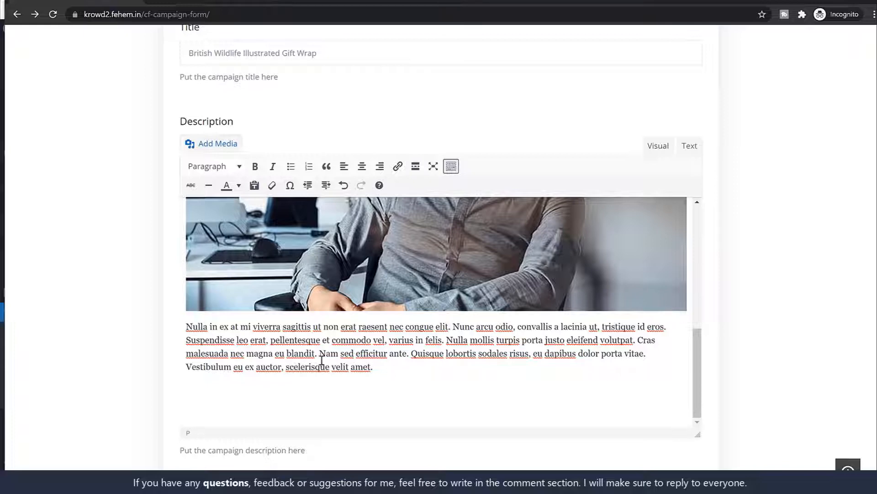
Colour the Nulla paragraph red
{"action": "left_click_drag", "start_coordinate": [186, 326], "coordinate": [407, 380]}
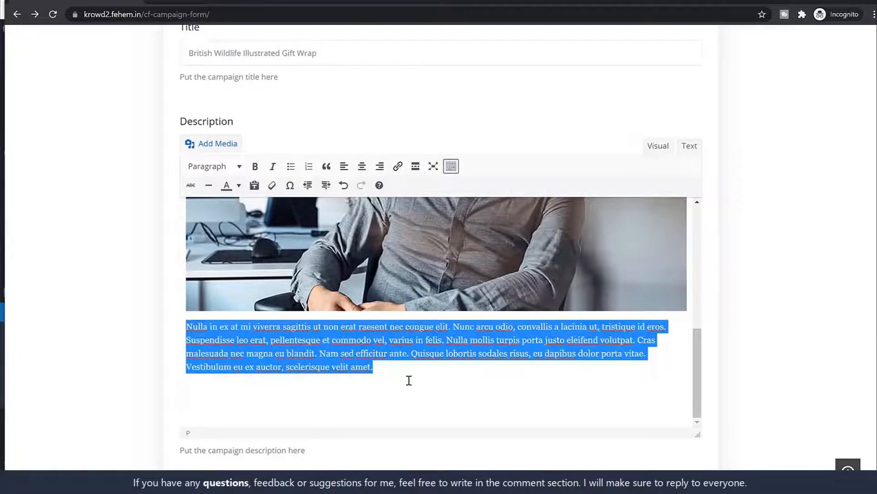
{"action": "left_click", "coordinate": [239, 185]}
{"action": "left_click", "coordinate": [194, 224]}
{"action": "left_click", "coordinate": [322, 351]}
Make the first bullet item bold and italic
{"action": "scroll", "coordinate": [372, 316], "scroll_direction": "up", "scroll_amount": 5}
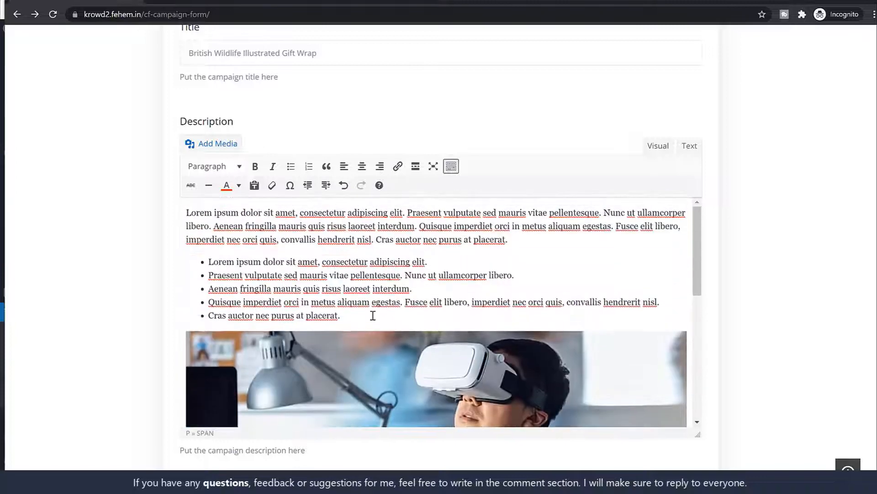
{"action": "left_click_drag", "start_coordinate": [209, 261], "coordinate": [489, 268]}
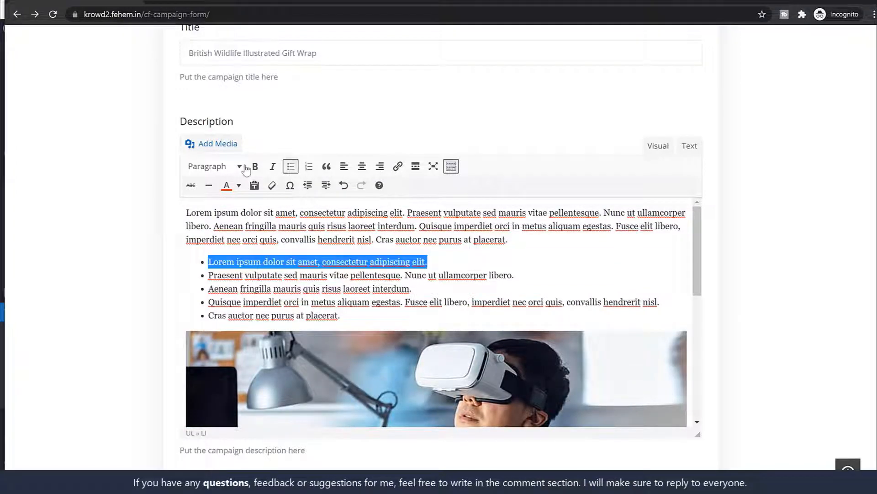
{"action": "left_click", "coordinate": [255, 166]}
{"action": "left_click", "coordinate": [273, 167]}
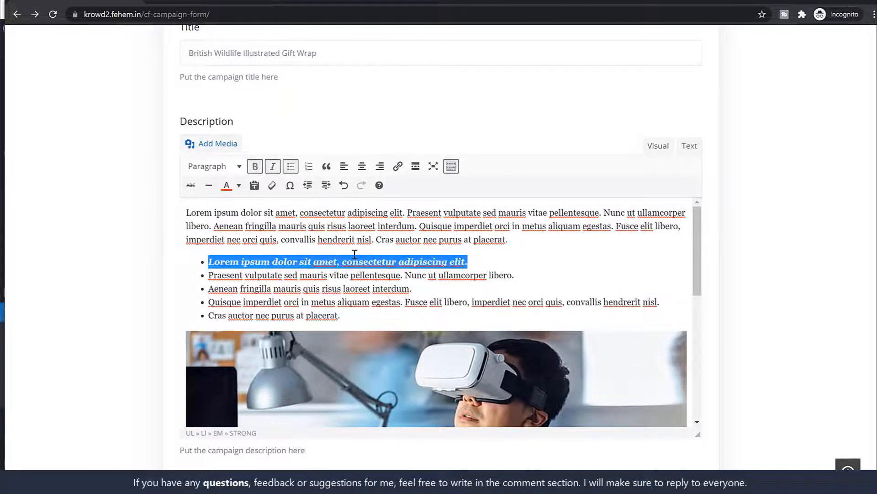
{"action": "left_click", "coordinate": [353, 256]}
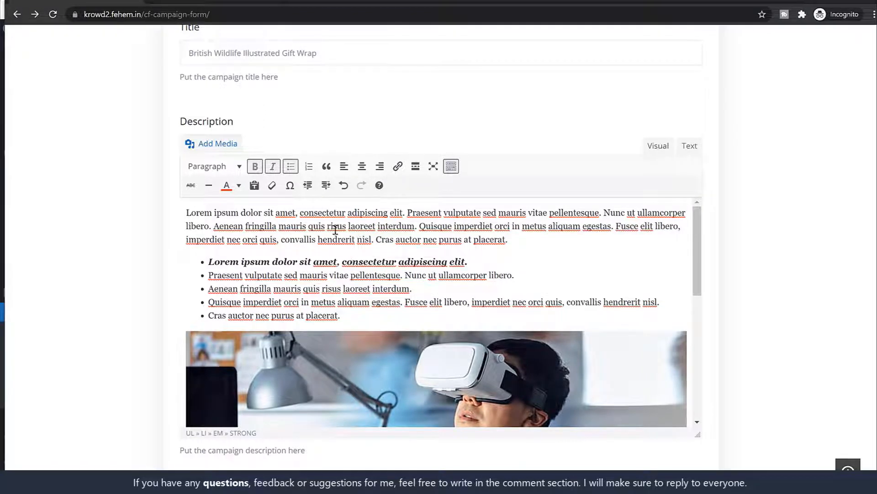
Link 'consectetur adipiscing elit.' in the first paragraph to google.com
{"action": "left_click_drag", "start_coordinate": [299, 213], "coordinate": [405, 215]}
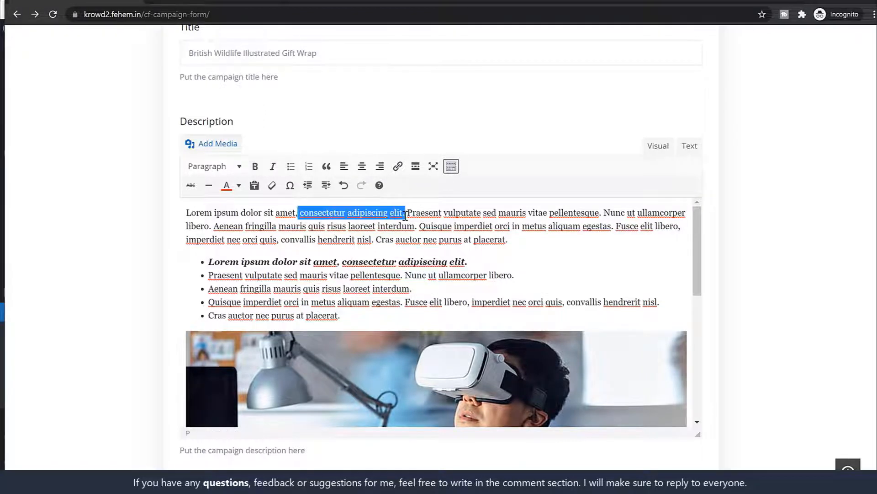
{"action": "left_click", "coordinate": [397, 166]}
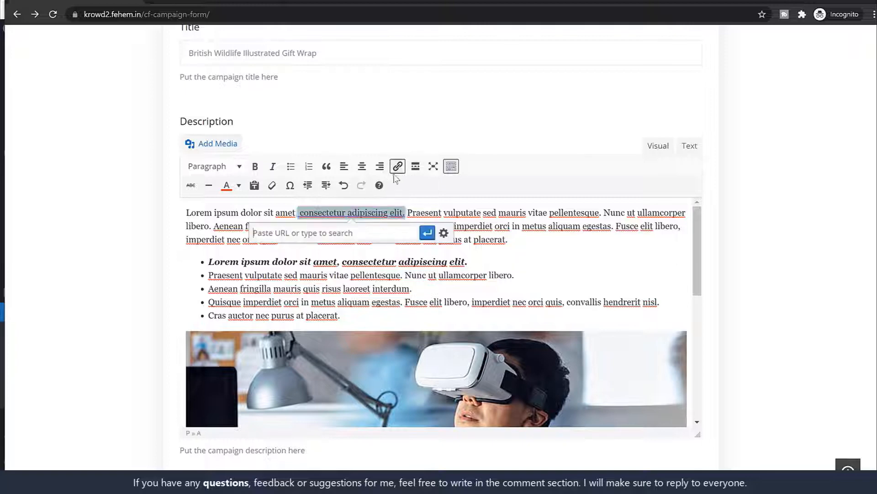
{"action": "type", "text": "google"}
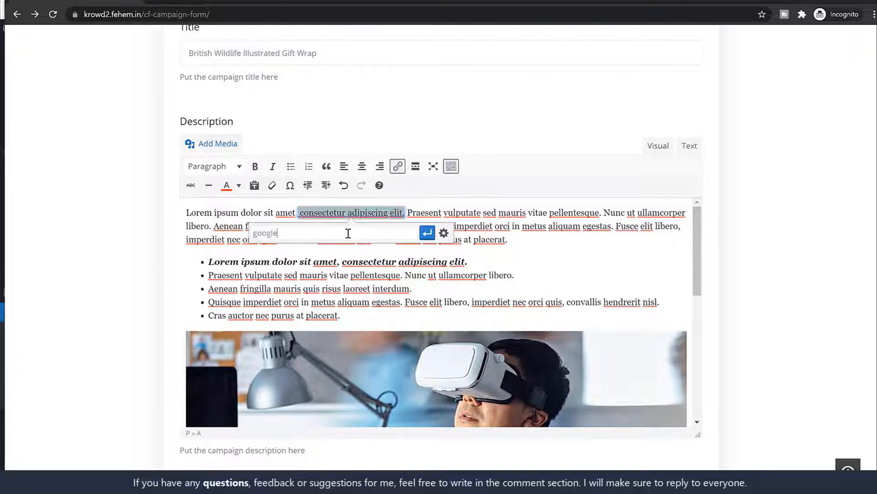
{"action": "type", "text": "."}
{"action": "type", "text": "com"}
{"action": "key", "text": "Return"}
{"action": "left_click", "coordinate": [377, 262]}
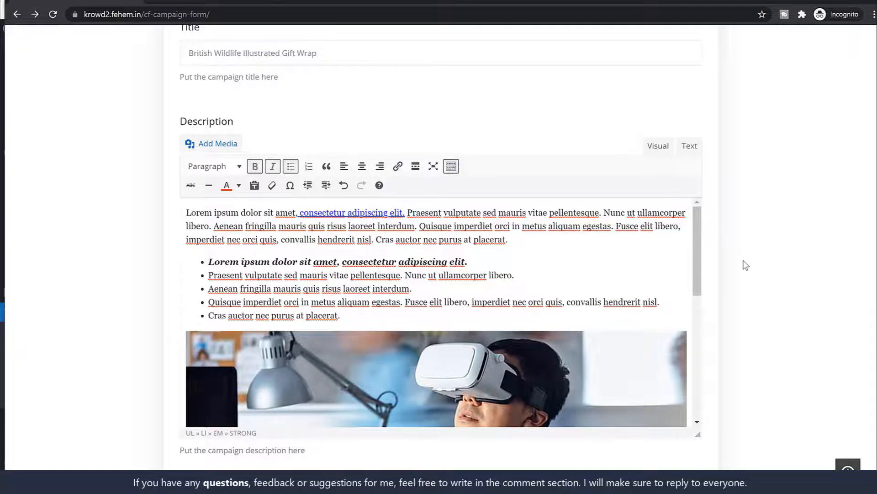
{"action": "scroll", "coordinate": [744, 262], "scroll_direction": "down", "scroll_amount": 7}
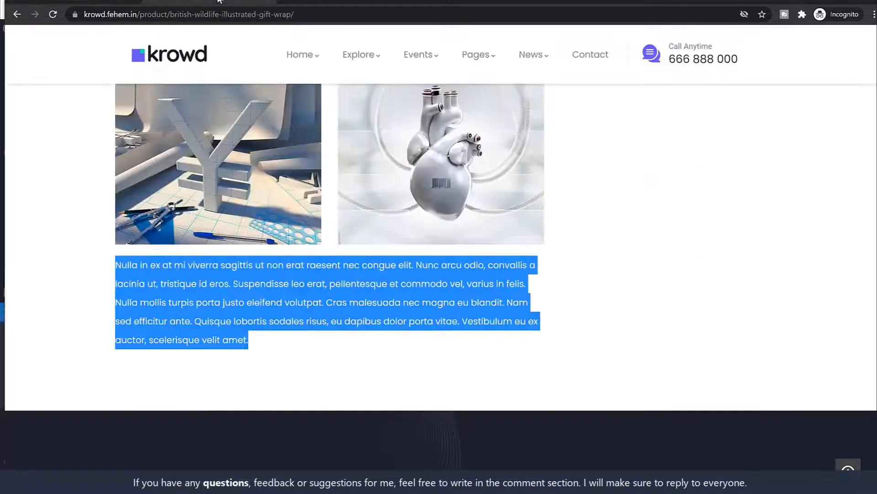
Copy the Excepteur Short Story paragraph into the campaign's Short Description
{"action": "scroll", "coordinate": [329, 280], "scroll_direction": "up", "scroll_amount": 12}
{"action": "scroll", "coordinate": [329, 280], "scroll_direction": "up", "scroll_amount": 7}
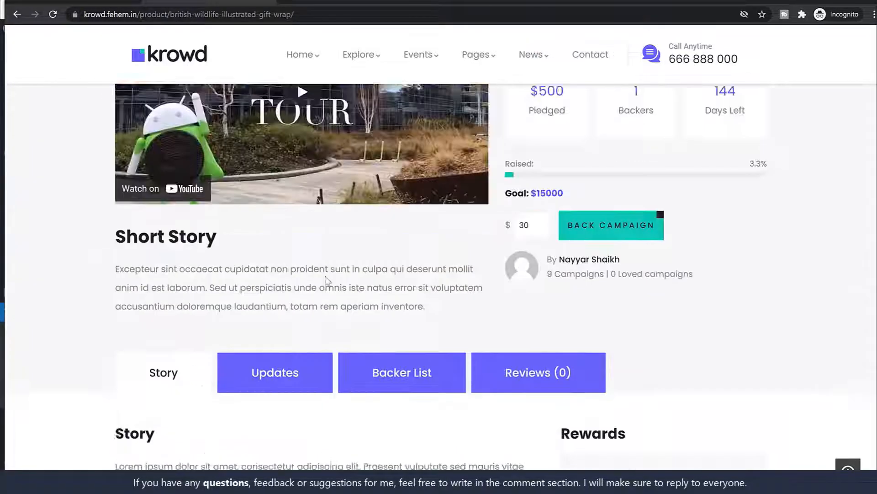
{"action": "triple_click", "coordinate": [287, 324]}
{"action": "key", "text": "ctrl+c"}
{"action": "left_click", "coordinate": [109, 1]}
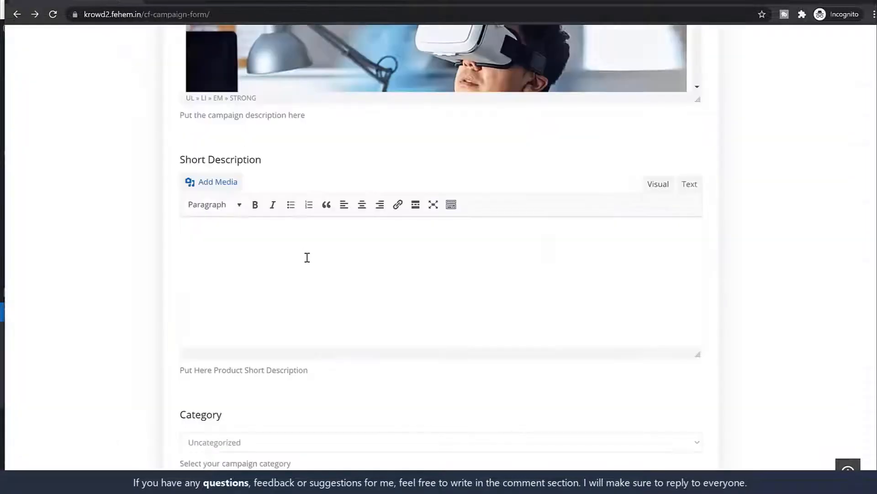
{"action": "left_click", "coordinate": [304, 252]}
{"action": "key", "text": "ctrl+v"}
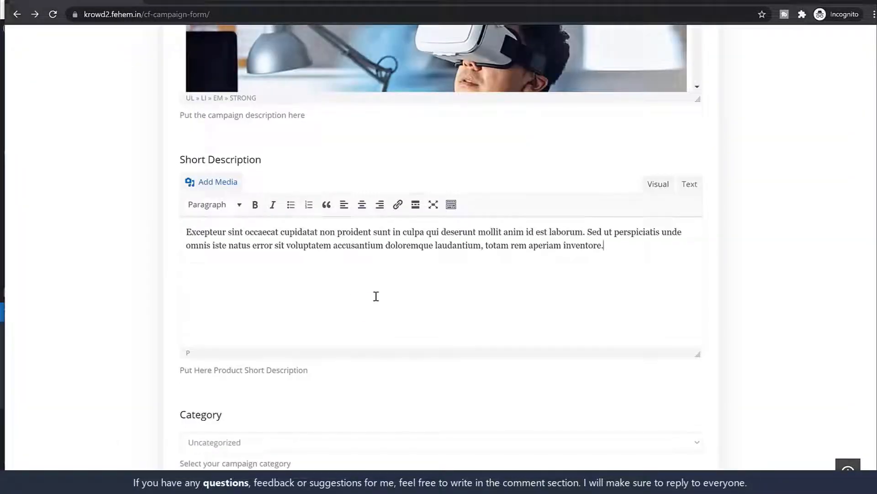
Set the campaign category to Technology and the tags to Technology,AI
{"action": "scroll", "coordinate": [390, 290], "scroll_direction": "down", "scroll_amount": 5}
{"action": "left_click", "coordinate": [280, 219]}
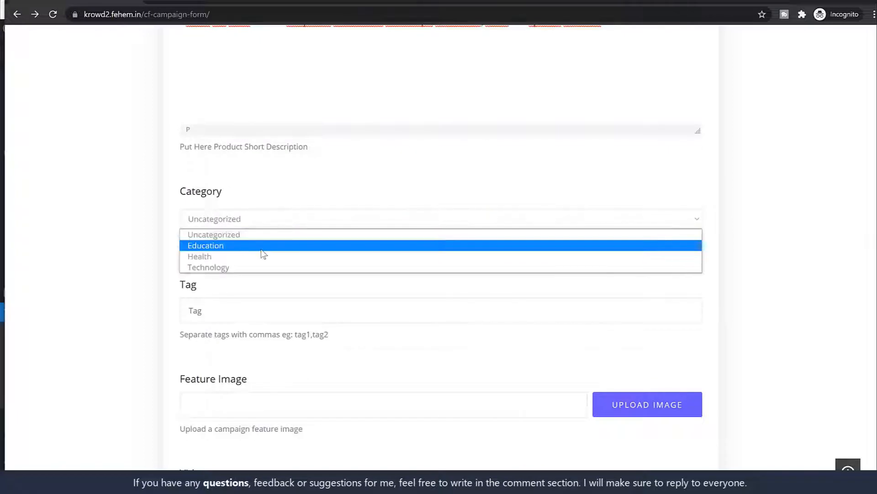
{"action": "left_click", "coordinate": [251, 263]}
{"action": "scroll", "coordinate": [302, 262], "scroll_direction": "down", "scroll_amount": 1}
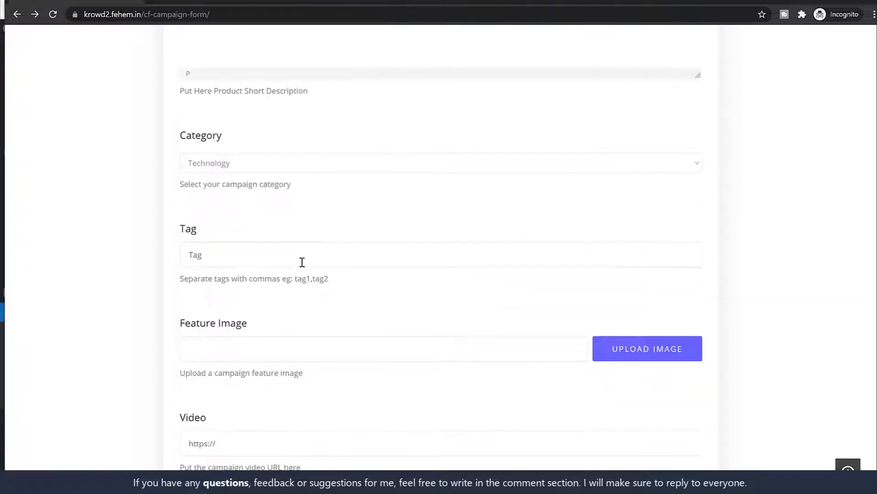
{"action": "left_click", "coordinate": [303, 261]}
{"action": "type", "text": "logy,AI"}
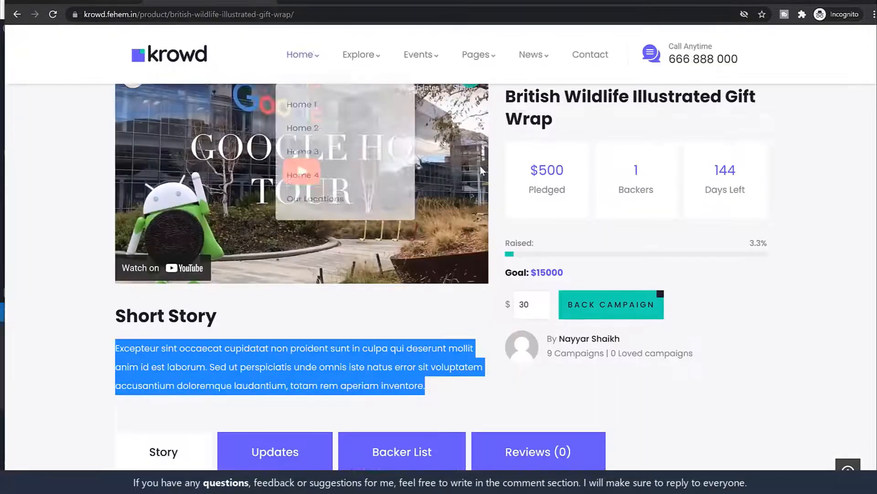
{"action": "scroll", "coordinate": [480, 165], "scroll_direction": "up", "scroll_amount": 4}
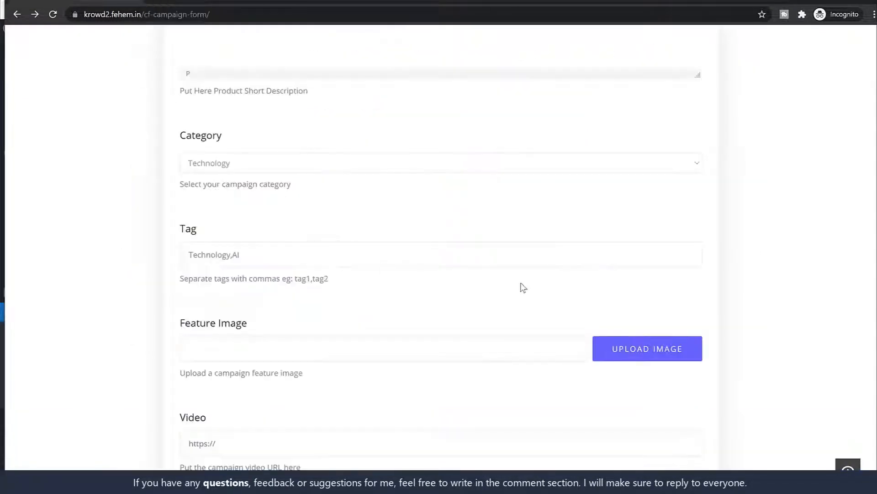
Set project-img-1.jpg as the campaign's feature image
{"action": "left_click", "coordinate": [634, 363]}
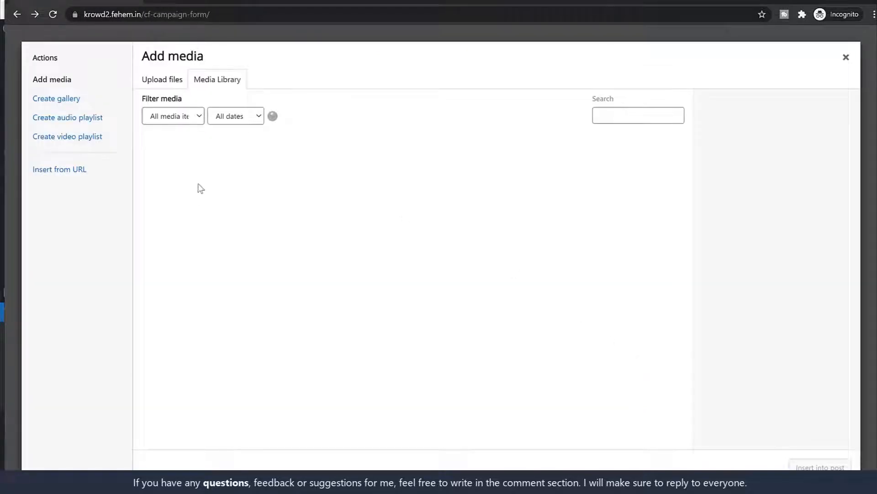
{"action": "left_click", "coordinate": [181, 178]}
{"action": "left_click", "coordinate": [820, 466]}
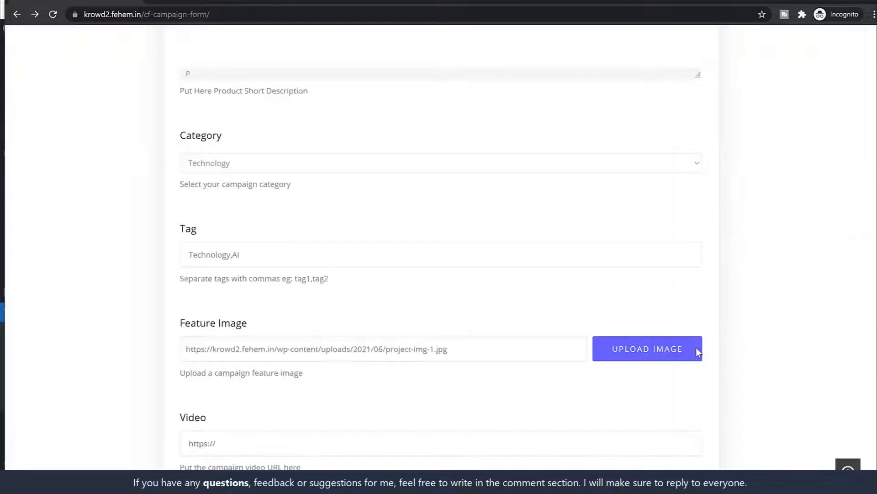
Paste the Krowd campaign's YouTube video URL into the Video field and show the end method choices
{"action": "scroll", "coordinate": [693, 350], "scroll_direction": "down", "scroll_amount": 3}
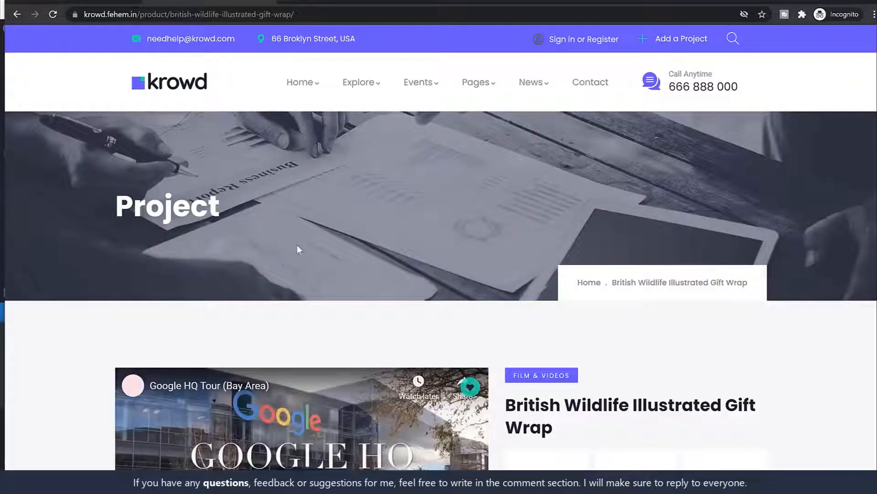
{"action": "scroll", "coordinate": [412, 302], "scroll_direction": "down", "scroll_amount": 4}
{"action": "scroll", "coordinate": [411, 301], "scroll_direction": "down", "scroll_amount": 1}
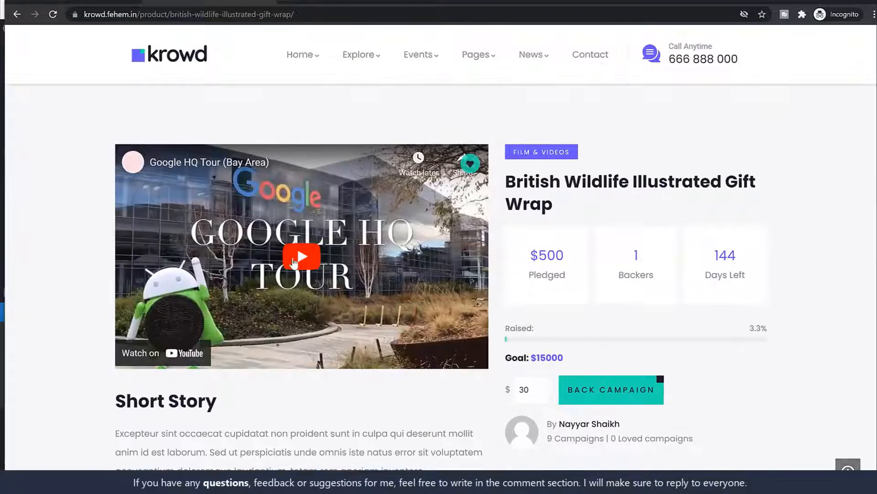
{"action": "right_click", "coordinate": [294, 263]}
{"action": "left_click", "coordinate": [364, 243]}
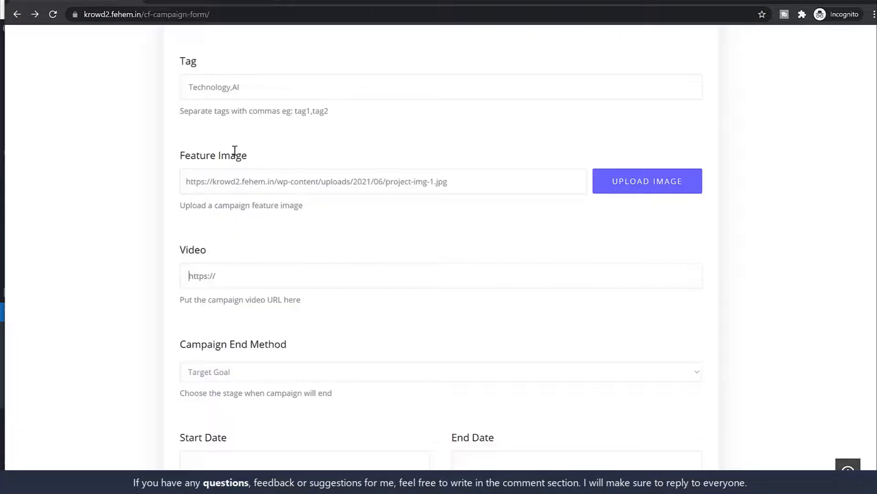
{"action": "left_click", "coordinate": [302, 270]}
{"action": "key", "text": "ctrl+v"}
{"action": "scroll", "coordinate": [301, 265], "scroll_direction": "down", "scroll_amount": 3}
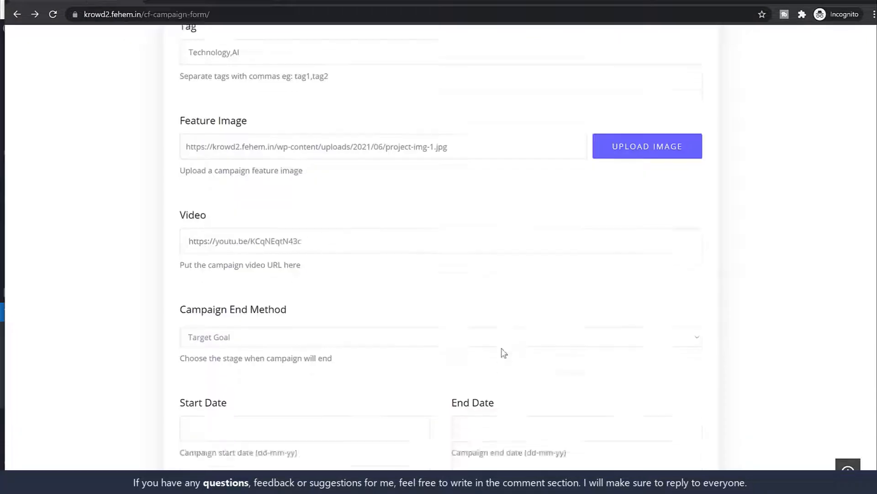
{"action": "left_click", "coordinate": [320, 264]}
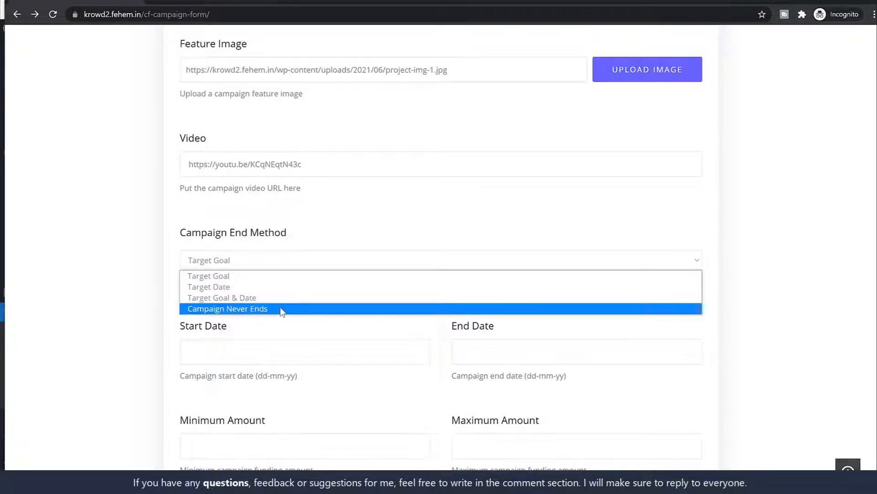
Keep Target Goal as end method and set dates 08-06-2021 to 30-09-2021
{"action": "left_click", "coordinate": [278, 276]}
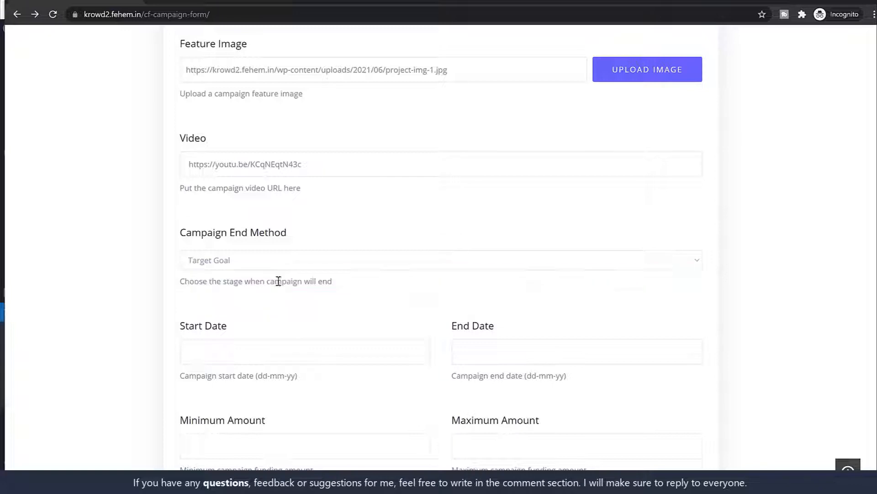
{"action": "left_click", "coordinate": [273, 357]}
{"action": "left_click", "coordinate": [225, 232]}
{"action": "left_click", "coordinate": [562, 345]}
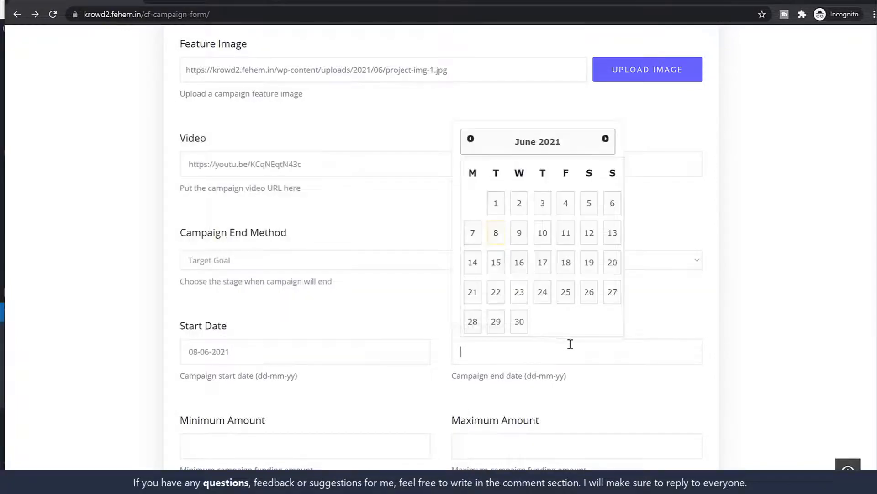
{"action": "left_click", "coordinate": [605, 139]}
{"action": "left_click", "coordinate": [606, 139]}
{"action": "left_click", "coordinate": [606, 139]}
{"action": "left_click", "coordinate": [519, 321]}
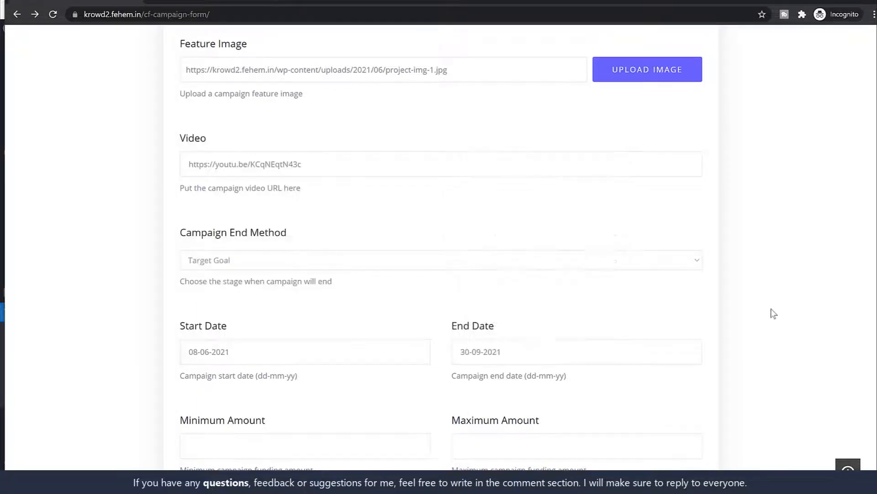
Enter minimum amount 10 and maximum amount 1000
{"action": "scroll", "coordinate": [773, 314], "scroll_direction": "down", "scroll_amount": 2}
{"action": "left_click", "coordinate": [295, 342]}
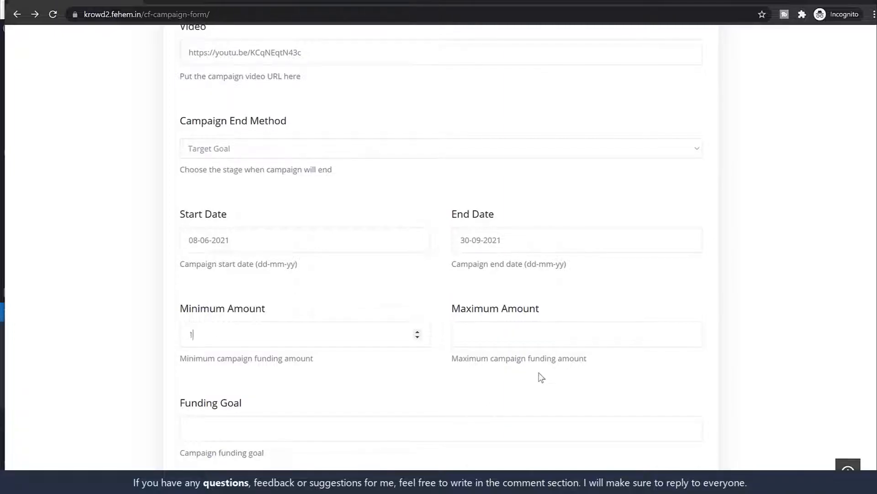
{"action": "left_click", "coordinate": [535, 332]}
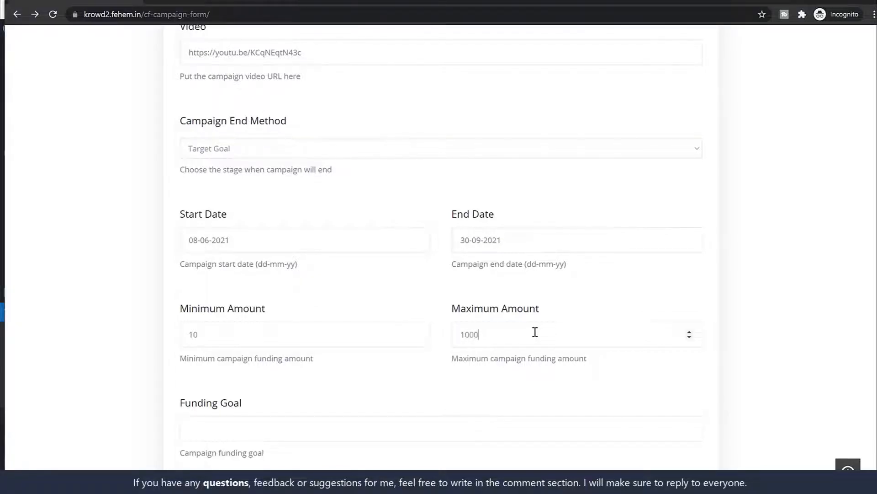
{"action": "scroll", "coordinate": [523, 206], "scroll_direction": "down", "scroll_amount": 3}
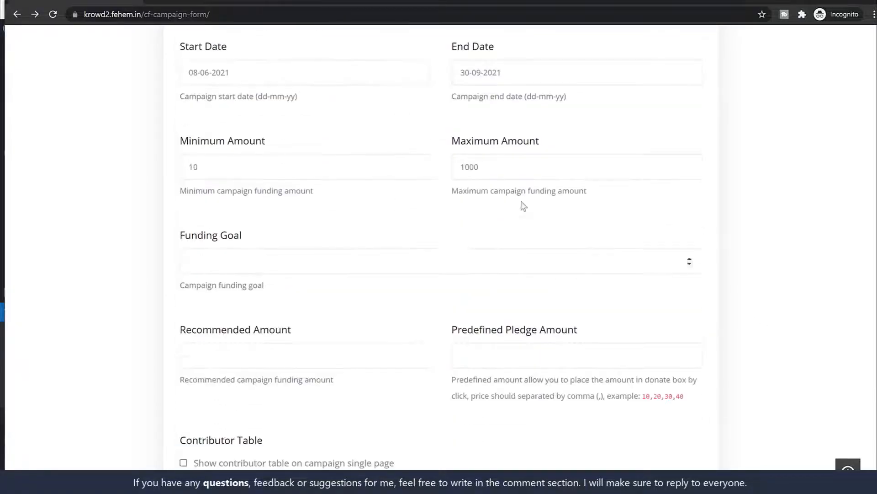
Set the Funding Goal to 100000 and the Recommended Amount to 50
{"action": "left_click_drag", "start_coordinate": [496, 170], "coordinate": [417, 170]}
{"action": "key", "text": "BackSpace"}
{"action": "left_click", "coordinate": [358, 173]}
{"action": "left_click_drag", "start_coordinate": [281, 169], "coordinate": [164, 168]}
{"action": "key", "text": "BackSpace"}
{"action": "type", "text": "00000"}
{"action": "scroll", "coordinate": [430, 288], "scroll_direction": "down", "scroll_amount": 4}
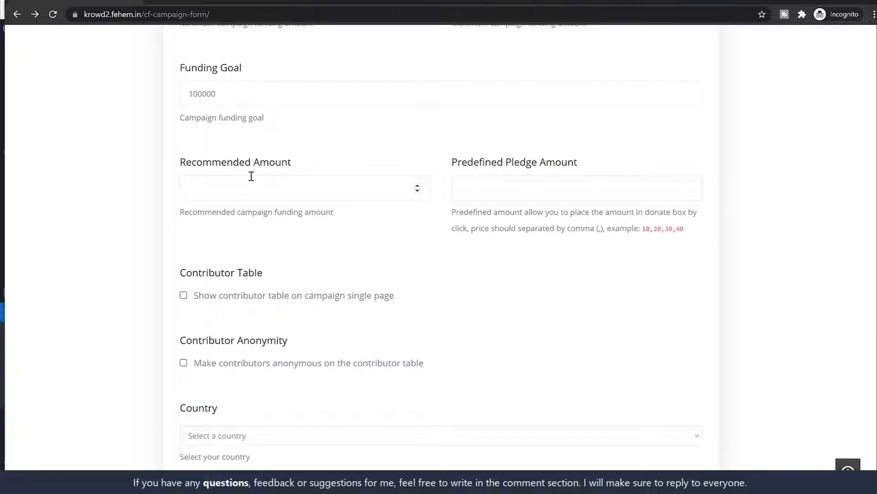
{"action": "left_click", "coordinate": [365, 189]}
{"action": "left_click", "coordinate": [392, 235]}
Enter predefined pledge amounts 10,25,50,100 and enable the contributor table
{"action": "left_click", "coordinate": [466, 193]}
{"action": "left_click", "coordinate": [213, 3]}
{"action": "scroll", "coordinate": [740, 264], "scroll_direction": "down", "scroll_amount": 3}
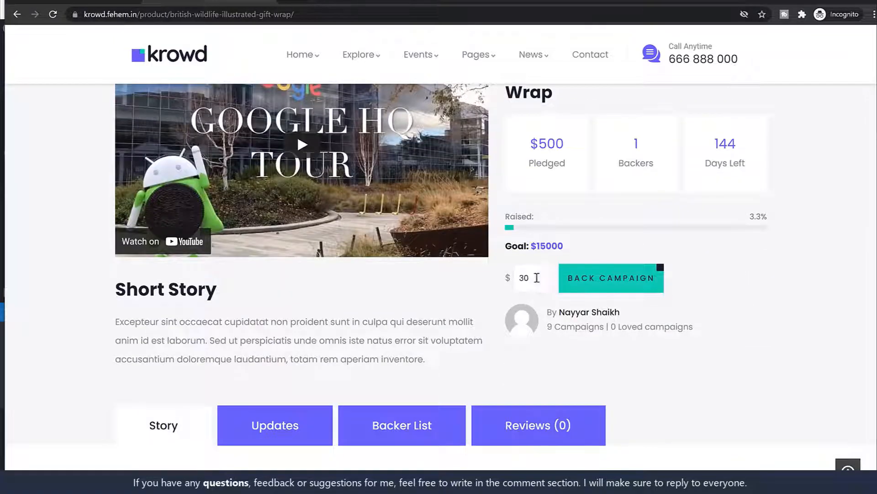
{"action": "scroll", "coordinate": [719, 298], "scroll_direction": "up", "scroll_amount": 1}
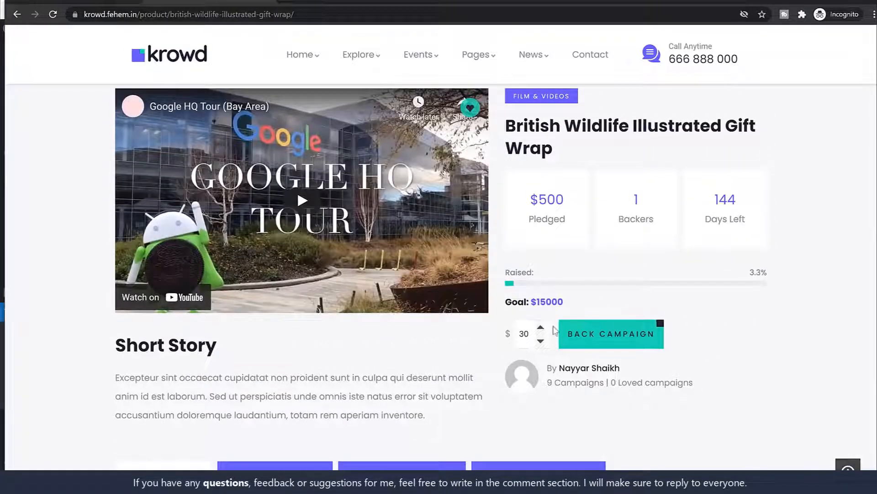
{"action": "left_click", "coordinate": [105, 3]}
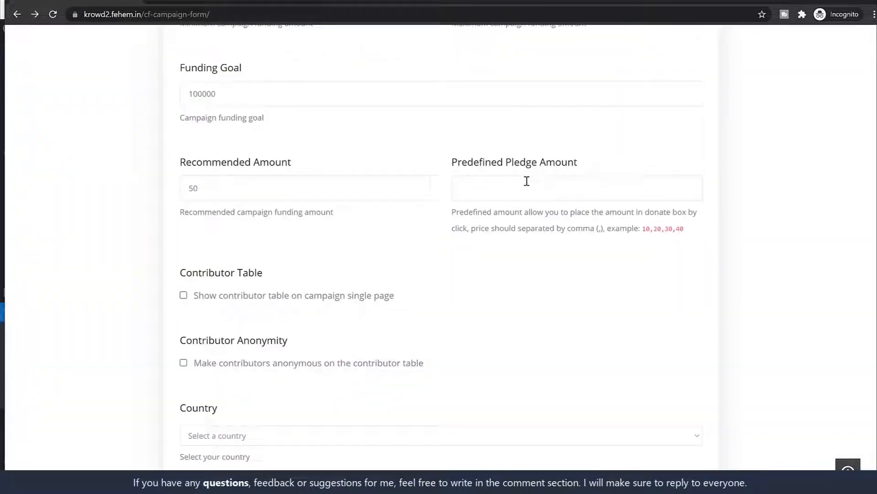
{"action": "type", "text": ",25,"}
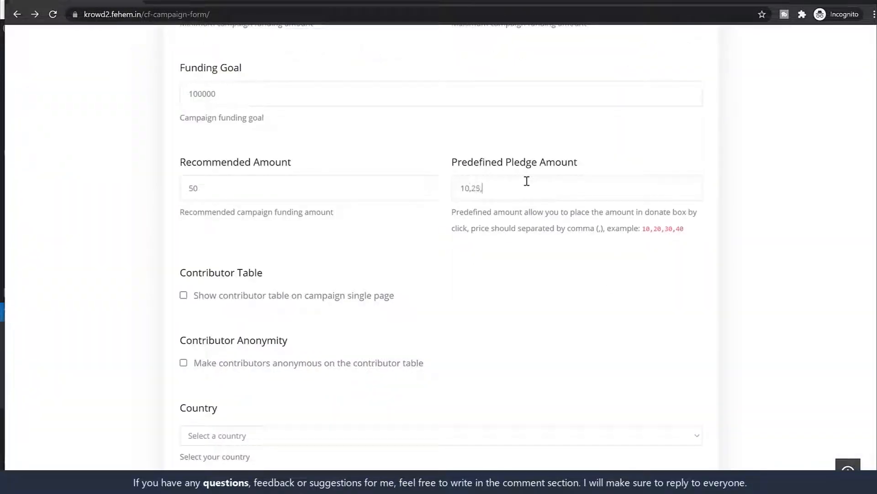
{"action": "type", "text": "50,100"}
{"action": "left_click_drag", "start_coordinate": [523, 187], "coordinate": [456, 186]}
{"action": "left_click", "coordinate": [728, 233]}
{"action": "scroll", "coordinate": [728, 233], "scroll_direction": "down", "scroll_amount": 3}
{"action": "left_click", "coordinate": [183, 184]}
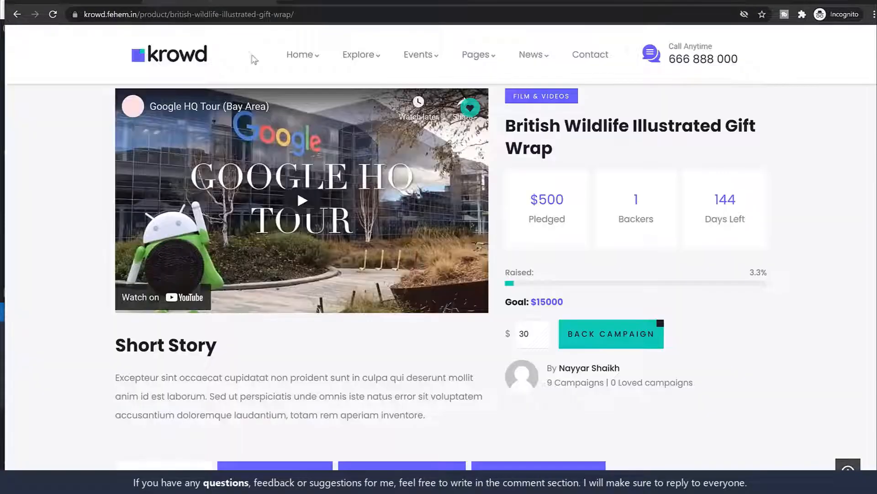
Inspect the Backer List on the Krowd product page, including the $500 donation row
{"action": "scroll", "coordinate": [466, 304], "scroll_direction": "down", "scroll_amount": 5}
{"action": "left_click", "coordinate": [413, 269]}
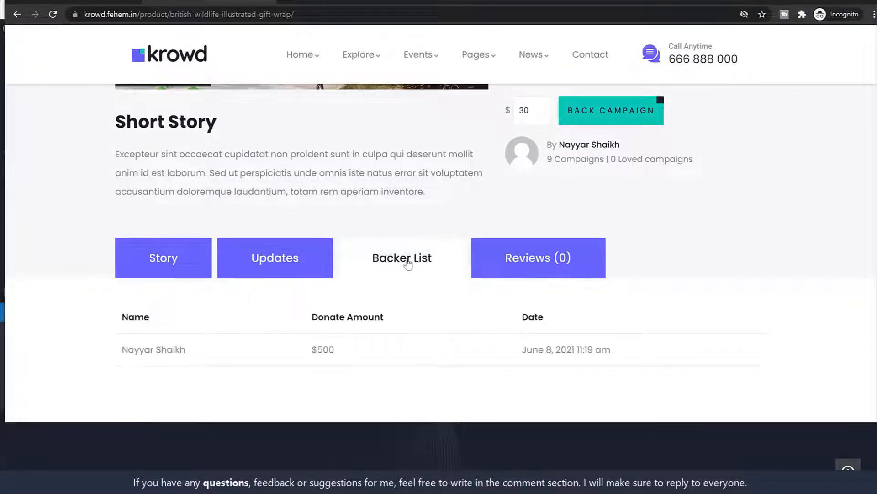
{"action": "scroll", "coordinate": [246, 309], "scroll_direction": "down", "scroll_amount": 1}
{"action": "left_click_drag", "start_coordinate": [139, 294], "coordinate": [450, 307]}
{"action": "left_click", "coordinate": [449, 304]}
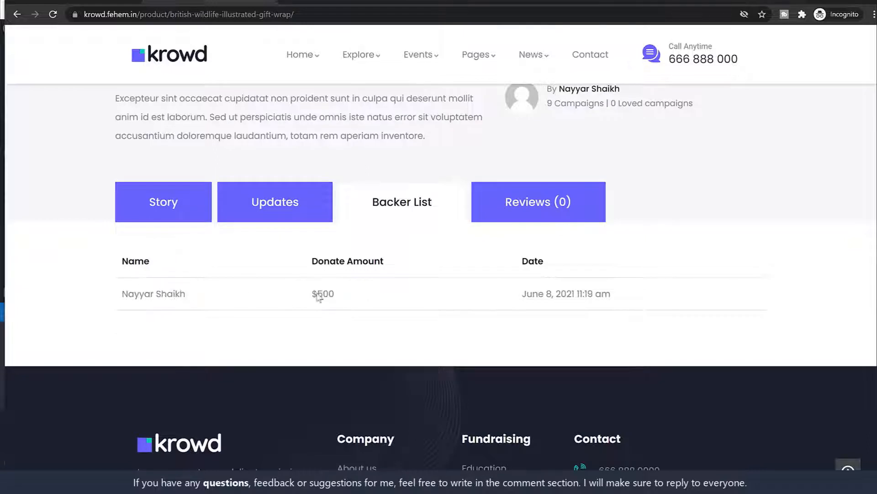
{"action": "left_click_drag", "start_coordinate": [339, 293], "coordinate": [288, 292]}
{"action": "left_click", "coordinate": [466, 287]}
{"action": "left_click_drag", "start_coordinate": [186, 293], "coordinate": [122, 296]}
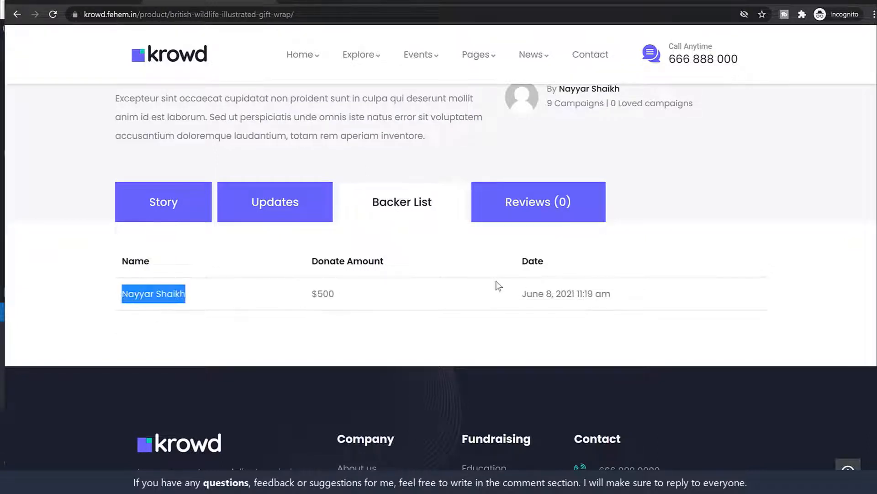
{"action": "left_click", "coordinate": [388, 288]}
{"action": "left_click_drag", "start_coordinate": [210, 298], "coordinate": [172, 293]}
{"action": "left_click", "coordinate": [208, 298]}
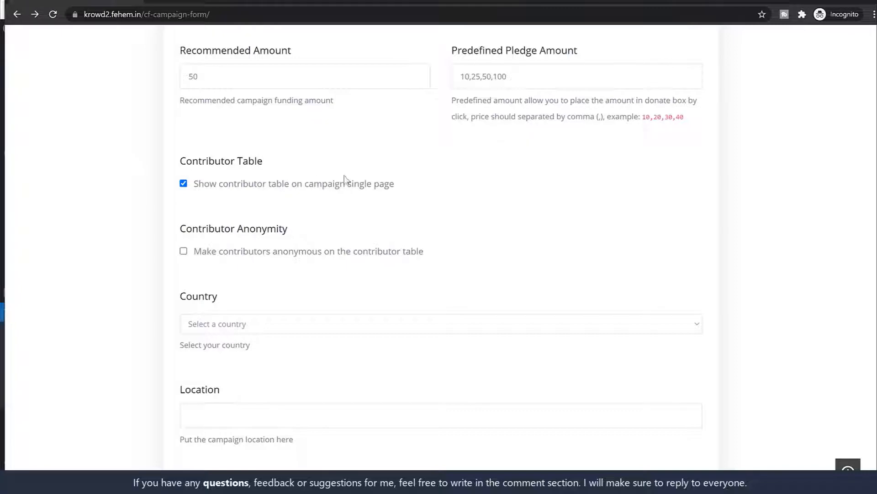
Set the campaign Country to India and Location to Mumbai
{"action": "scroll", "coordinate": [685, 297], "scroll_direction": "down", "scroll_amount": 4}
{"action": "left_click", "coordinate": [290, 159]}
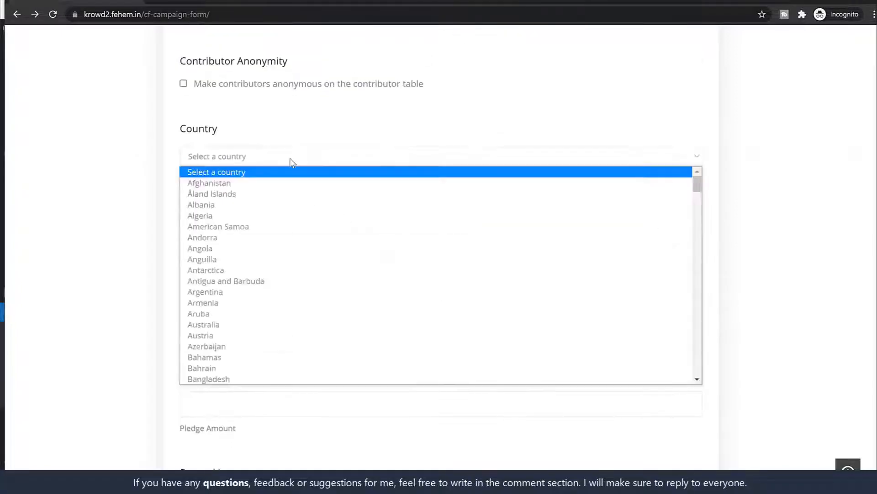
{"action": "type", "text": "in"}
{"action": "key", "text": "Return"}
{"action": "key", "text": "Tab"}
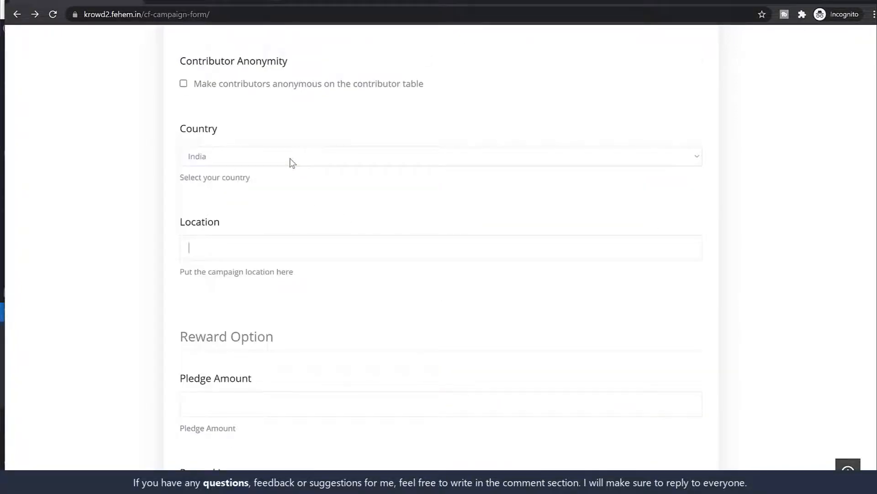
{"action": "type", "text": "Mumbai"}
{"action": "key", "text": "Tab"}
{"action": "scroll", "coordinate": [303, 190], "scroll_direction": "down", "scroll_amount": 3}
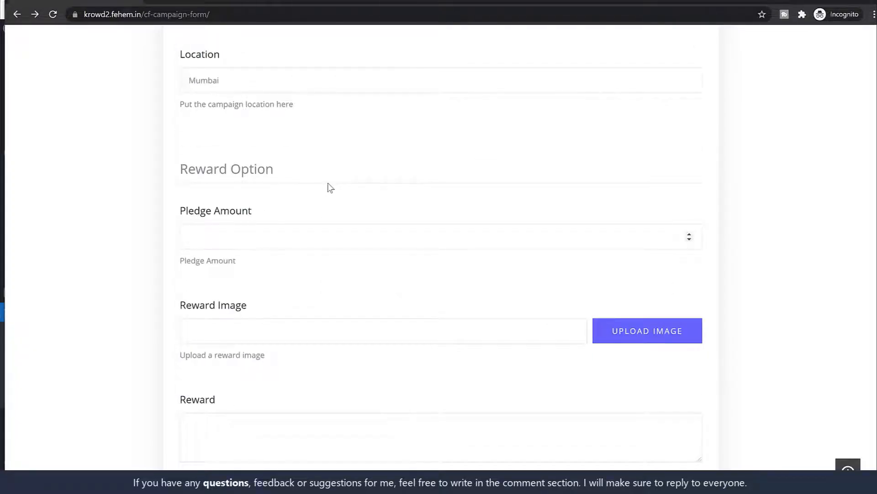
Check the $320-or-more reward on the Krowd page, then give the first reward pledge amount 250
{"action": "left_click", "coordinate": [221, 2]}
{"action": "scroll", "coordinate": [722, 300], "scroll_direction": "down", "scroll_amount": 2}
{"action": "scroll", "coordinate": [722, 301], "scroll_direction": "up", "scroll_amount": 4}
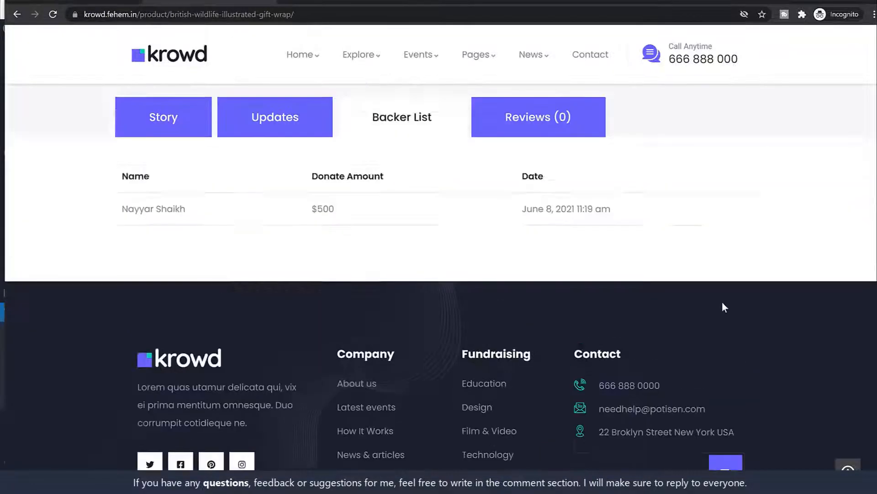
{"action": "left_click", "coordinate": [198, 308]}
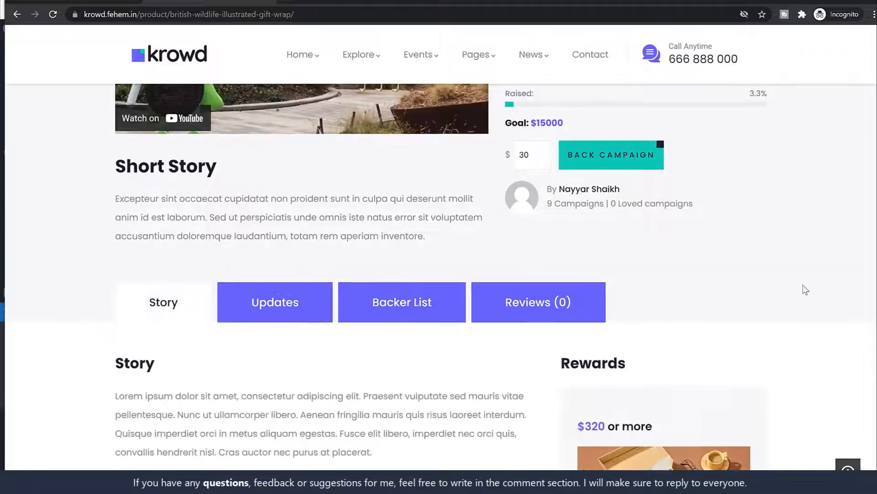
{"action": "scroll", "coordinate": [795, 293], "scroll_direction": "down", "scroll_amount": 5}
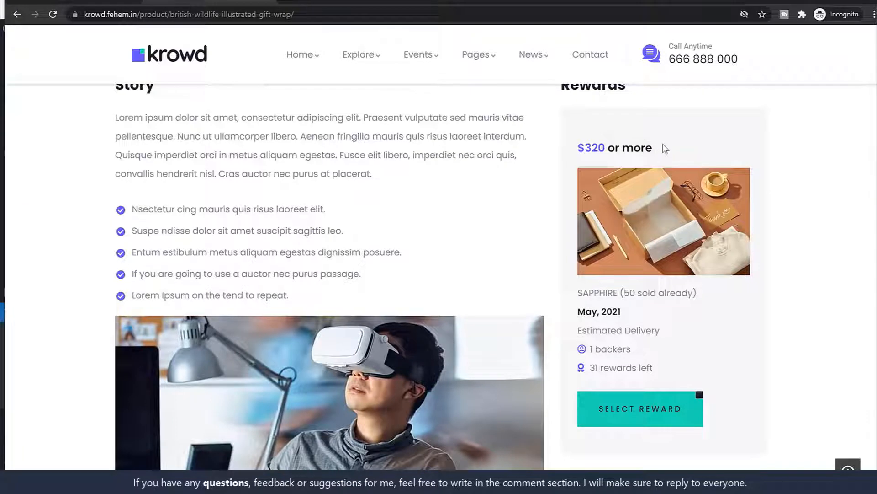
{"action": "left_click_drag", "start_coordinate": [662, 147], "coordinate": [574, 147]}
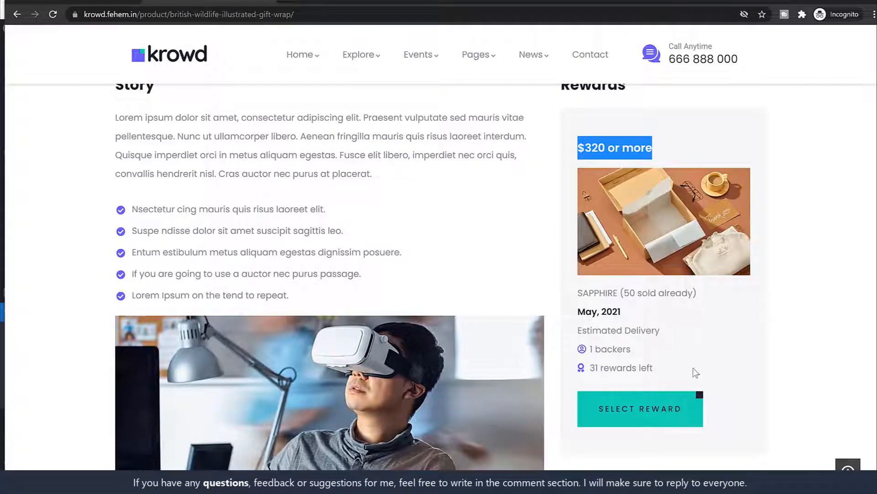
{"action": "left_click", "coordinate": [131, 2]}
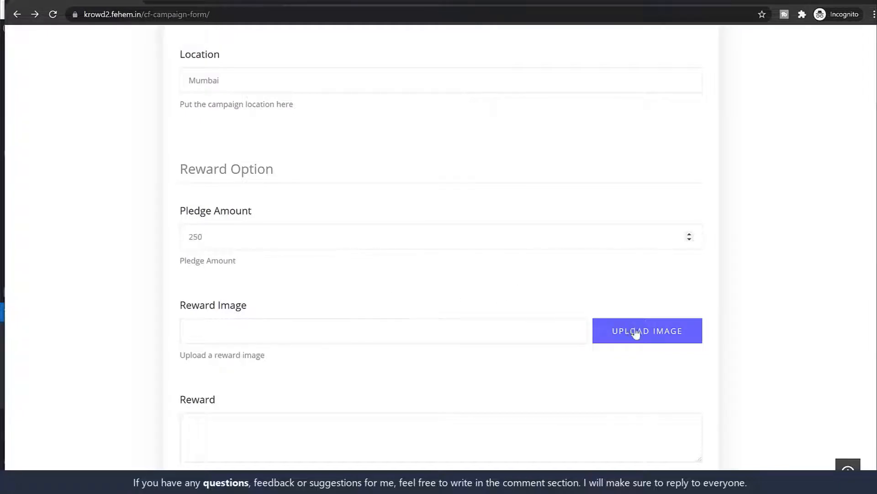
{"action": "scroll", "coordinate": [642, 337], "scroll_direction": "down", "scroll_amount": 1}
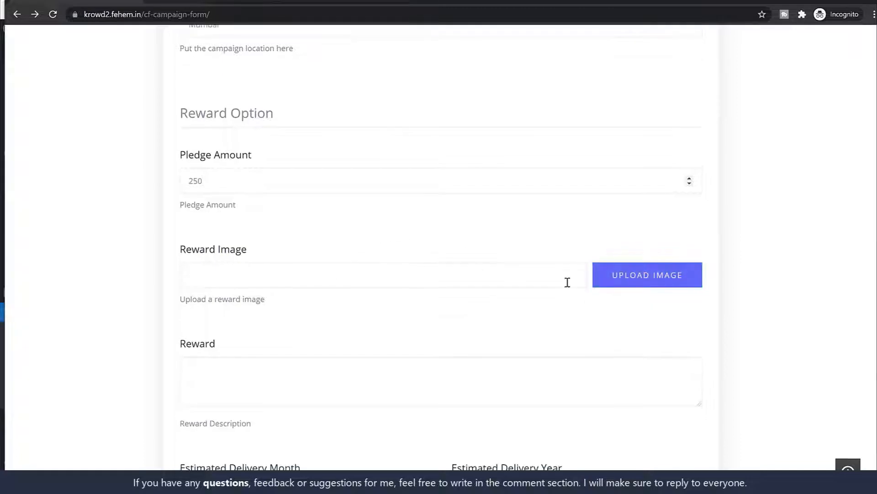
Upload reward.jpg and use it as the campaign's reward image
{"action": "left_click", "coordinate": [611, 284]}
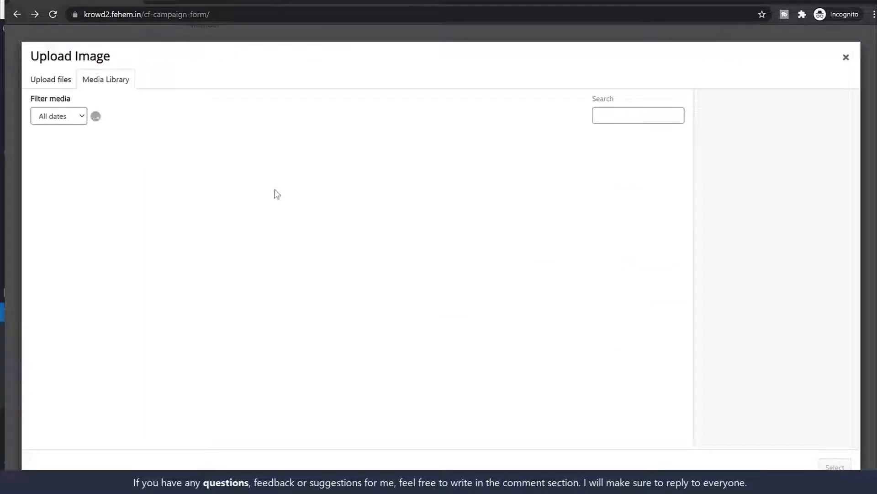
{"action": "left_click", "coordinate": [68, 91]}
{"action": "left_click", "coordinate": [474, 256]}
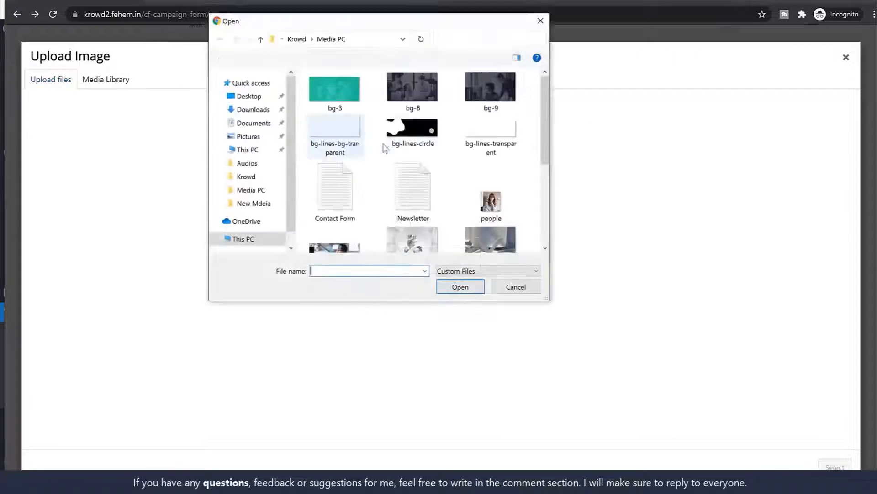
{"action": "scroll", "coordinate": [497, 208], "scroll_direction": "down", "scroll_amount": 2}
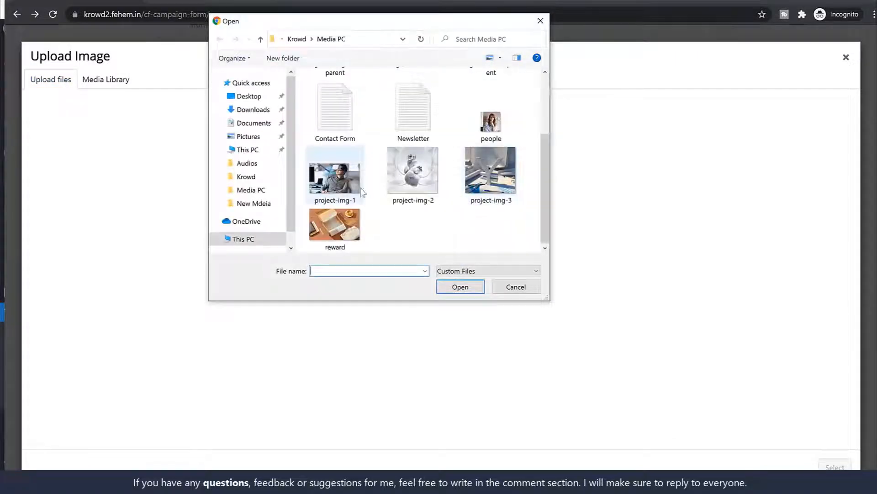
{"action": "left_click", "coordinate": [332, 222]}
{"action": "left_click", "coordinate": [458, 287]}
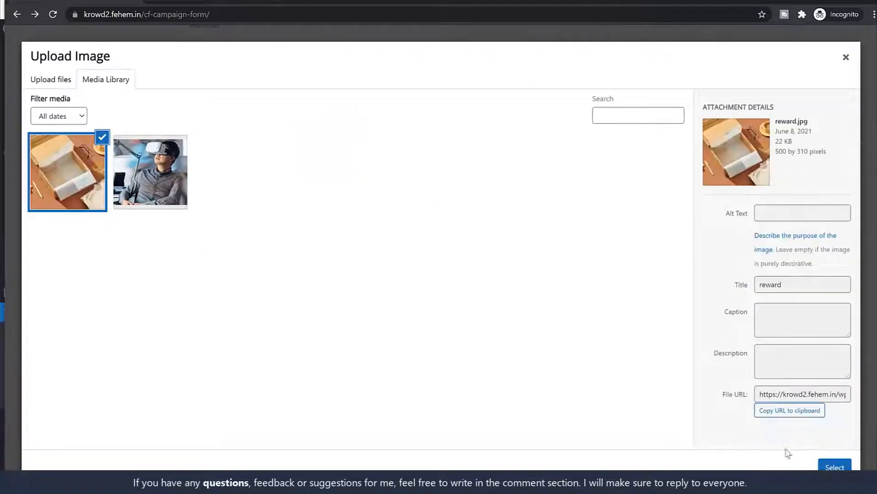
{"action": "left_click", "coordinate": [834, 466]}
Bring up the $320 reward card on the Krowd product page for reference
{"action": "scroll", "coordinate": [558, 335], "scroll_direction": "down", "scroll_amount": 2}
{"action": "left_click", "coordinate": [341, 256]}
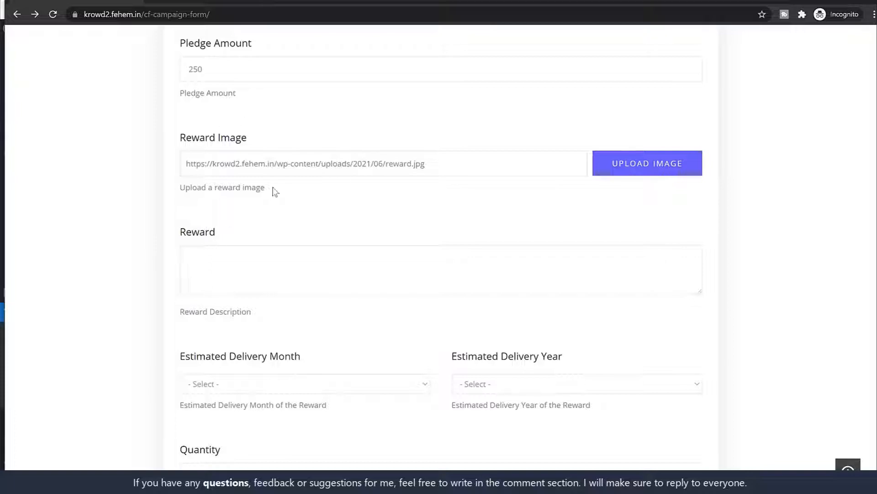
{"action": "left_click", "coordinate": [202, 3]}
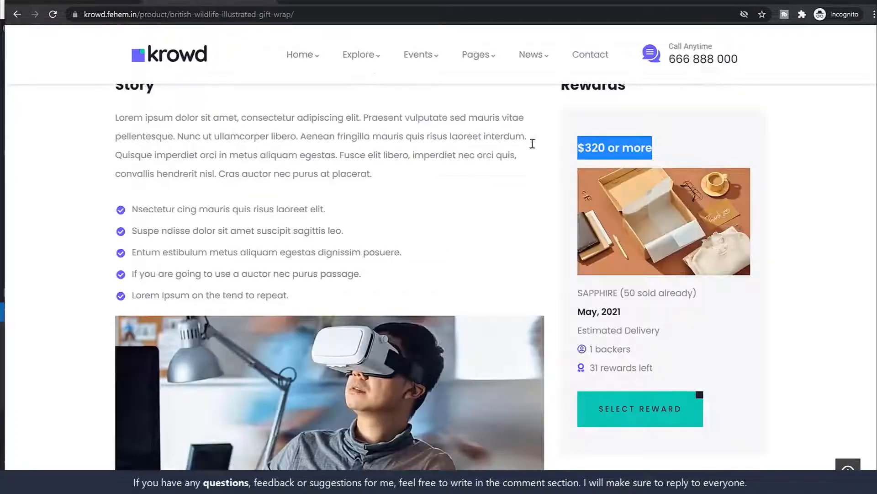
{"action": "scroll", "coordinate": [660, 278], "scroll_direction": "down", "scroll_amount": 1}
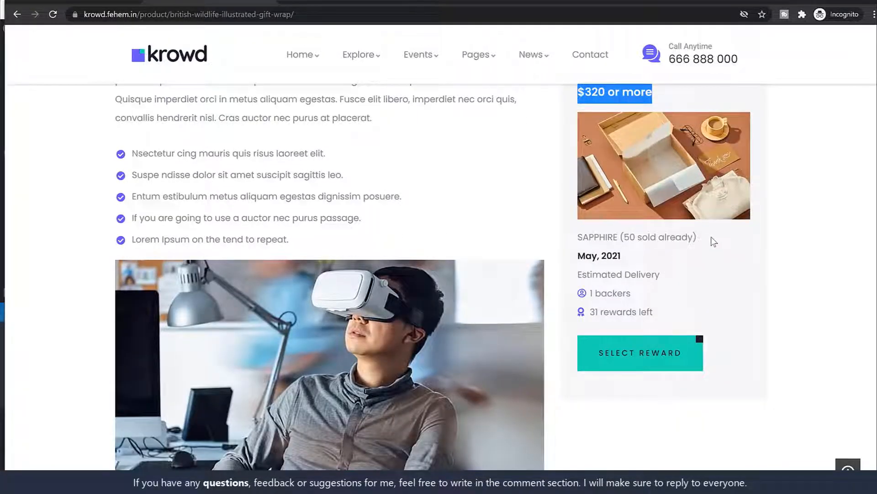
{"action": "key", "text": "ctrl+Tab"}
{"action": "scroll", "coordinate": [434, 276], "scroll_direction": "down", "scroll_amount": 3}
Copy 'SAPPHIRE (50 sold already)' from the product page into the Reward description
{"action": "scroll", "coordinate": [437, 281], "scroll_direction": "up", "scroll_amount": 2}
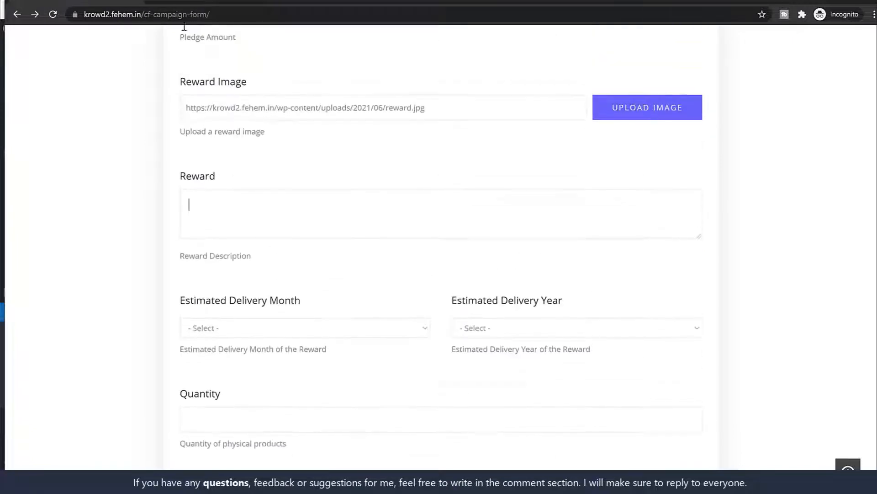
{"action": "key", "text": "ctrl+Tab"}
{"action": "triple_click", "coordinate": [670, 232]}
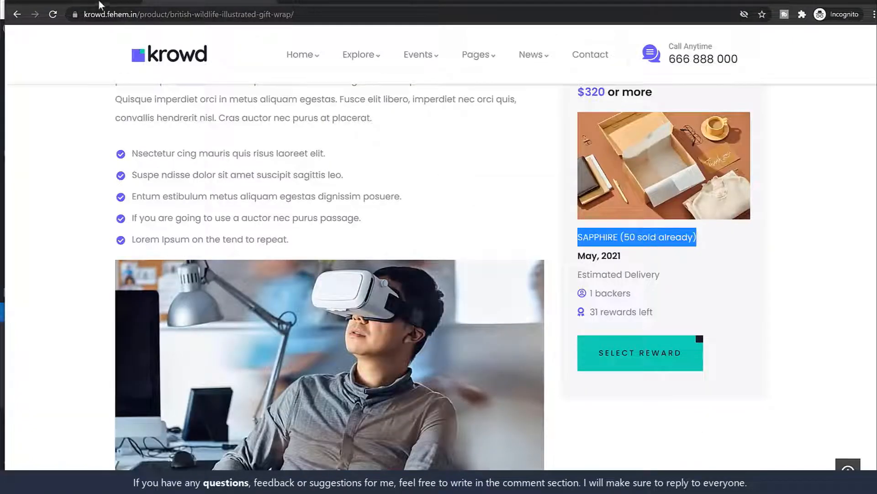
{"action": "key", "text": "ctrl+c"}
{"action": "key", "text": "ctrl+Tab"}
{"action": "key", "text": "ctrl+v"}
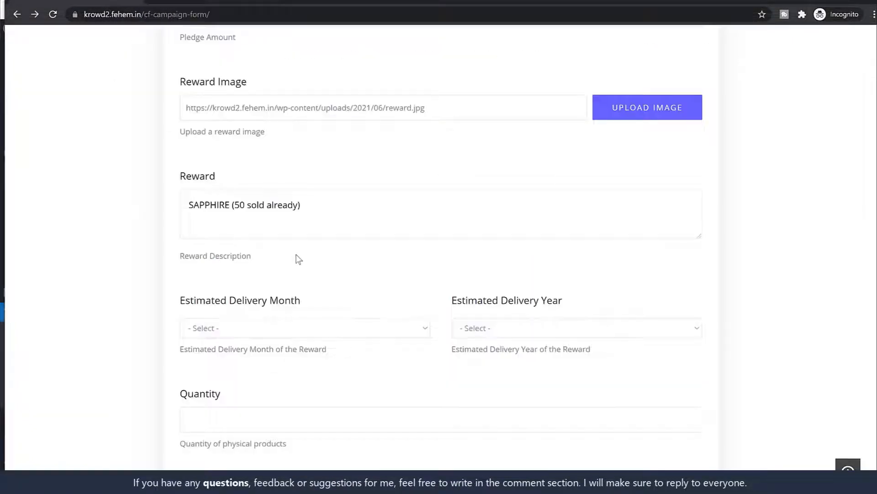
Set the reward's estimated delivery to September 2021
{"action": "scroll", "coordinate": [327, 299], "scroll_direction": "down", "scroll_amount": 2}
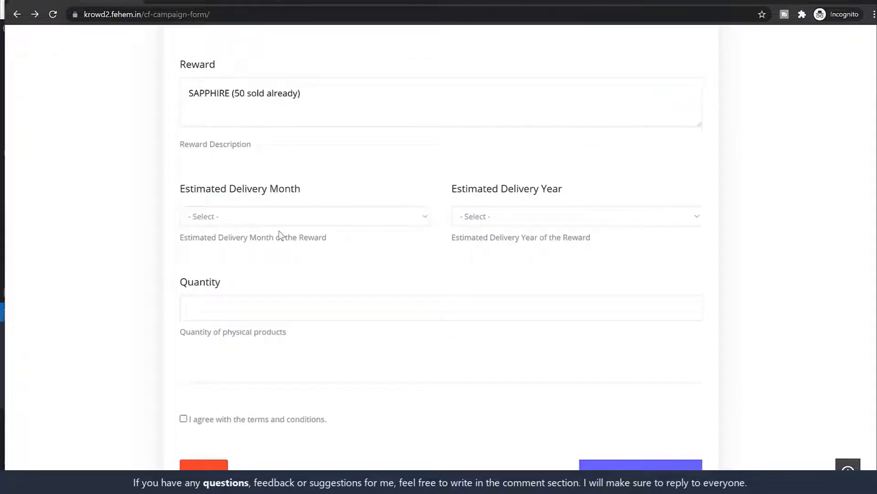
{"action": "scroll", "coordinate": [389, 246], "scroll_direction": "up", "scroll_amount": 3}
{"action": "scroll", "coordinate": [392, 277], "scroll_direction": "down", "scroll_amount": 2}
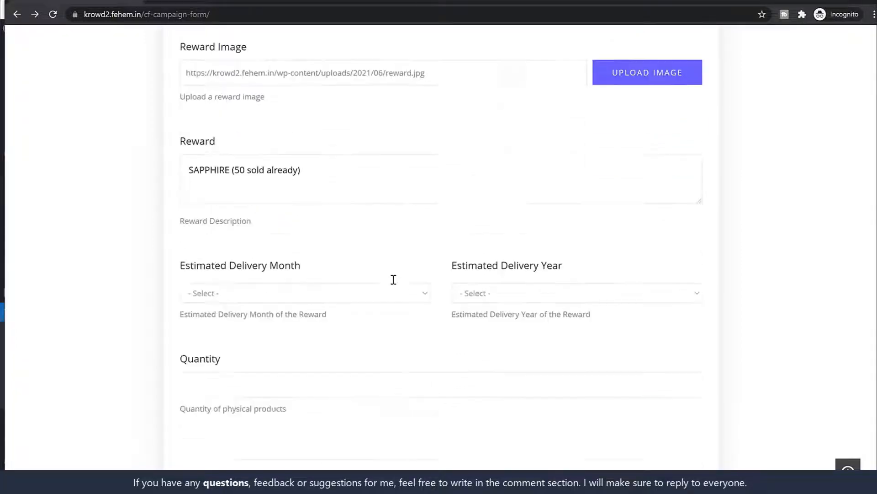
{"action": "left_click", "coordinate": [340, 273]}
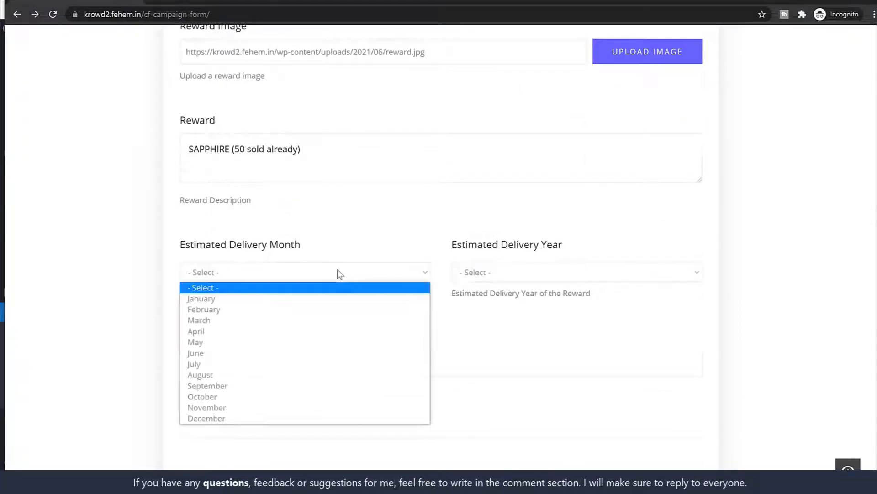
{"action": "left_click", "coordinate": [259, 386]}
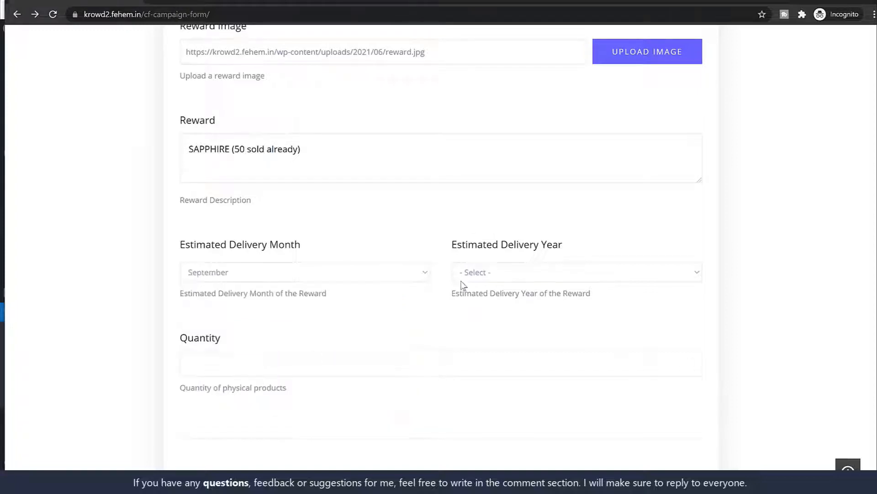
{"action": "left_click", "coordinate": [502, 272]}
{"action": "left_click", "coordinate": [496, 319]}
{"action": "scroll", "coordinate": [523, 290], "scroll_direction": "up", "scroll_amount": 13}
{"action": "scroll", "coordinate": [533, 225], "scroll_direction": "down", "scroll_amount": 6}
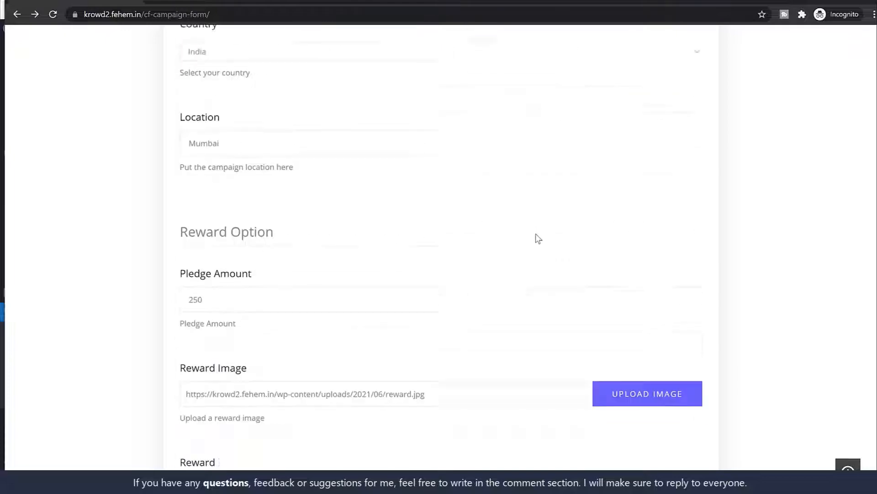
{"action": "scroll", "coordinate": [327, 304], "scroll_direction": "down", "scroll_amount": 11}
Set reward quantity 25, submit the campaign, and dismiss the success message
{"action": "left_click", "coordinate": [321, 206]}
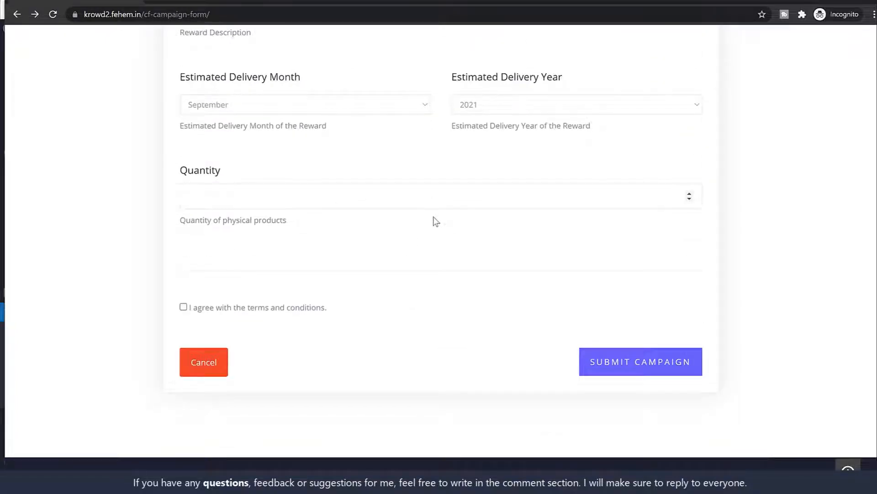
{"action": "type", "text": "25"}
{"action": "left_click", "coordinate": [277, 270]}
{"action": "left_click", "coordinate": [603, 373]}
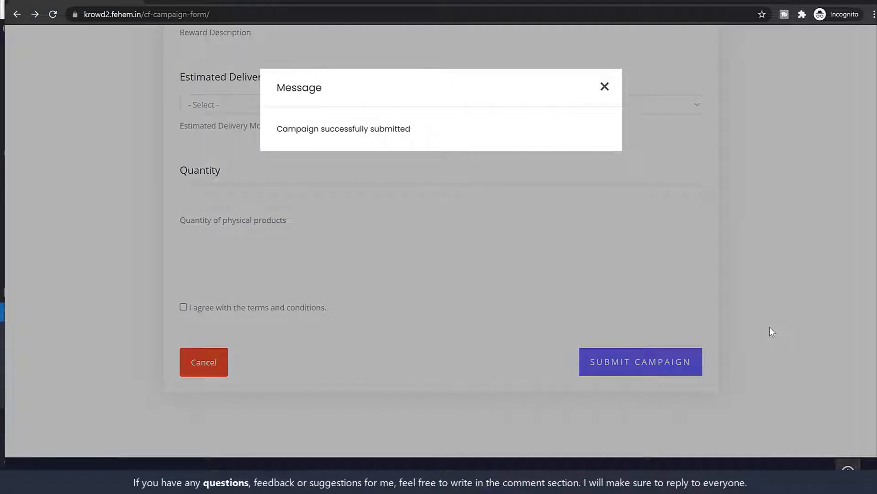
{"action": "left_click", "coordinate": [604, 87]}
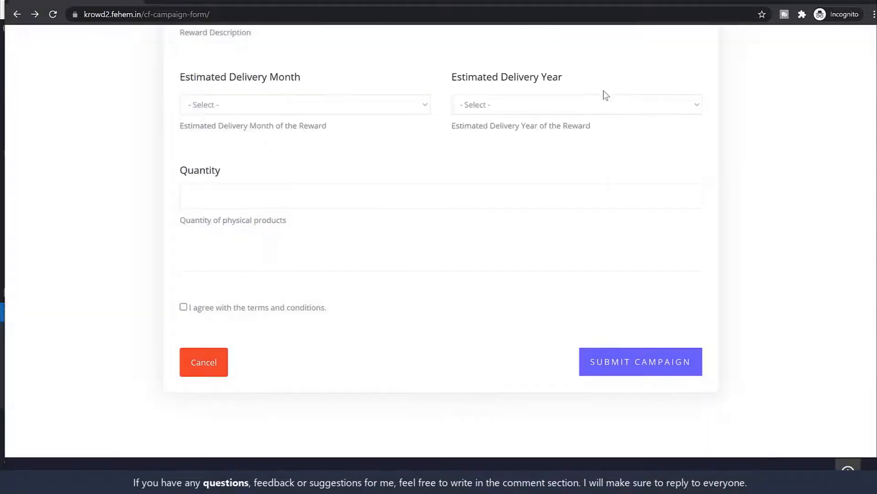
Go to cf-dashboard's My Campaigns and find British Wildlife Illustrated Gift Wrap marked Draft
{"action": "scroll", "coordinate": [750, 268], "scroll_direction": "up", "scroll_amount": 20}
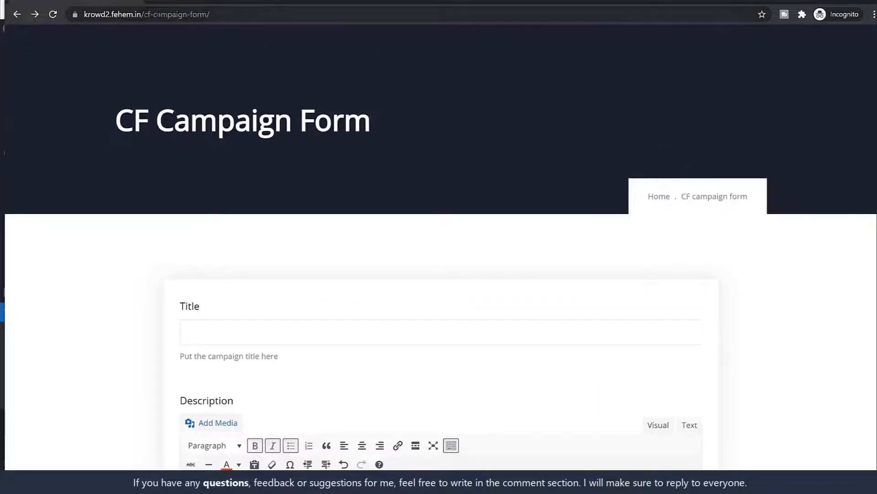
{"action": "left_click_drag", "start_coordinate": [180, 14], "coordinate": [237, 14]}
{"action": "type", "text": "d"}
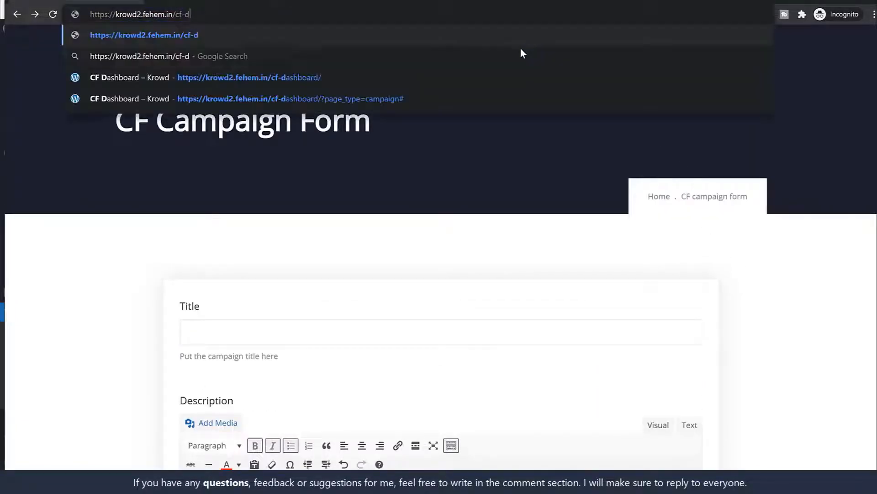
{"action": "left_click", "coordinate": [407, 77]}
{"action": "scroll", "coordinate": [585, 199], "scroll_direction": "down", "scroll_amount": 1}
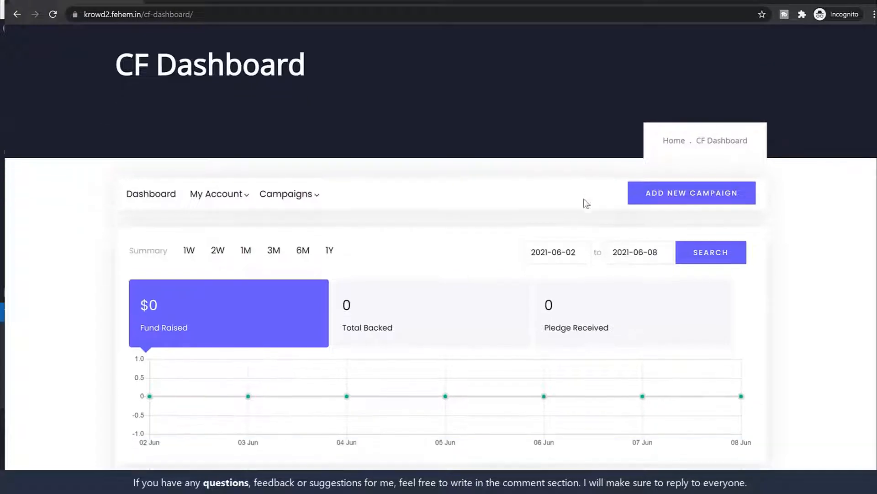
{"action": "left_click", "coordinate": [286, 198]}
{"action": "left_click", "coordinate": [294, 284]}
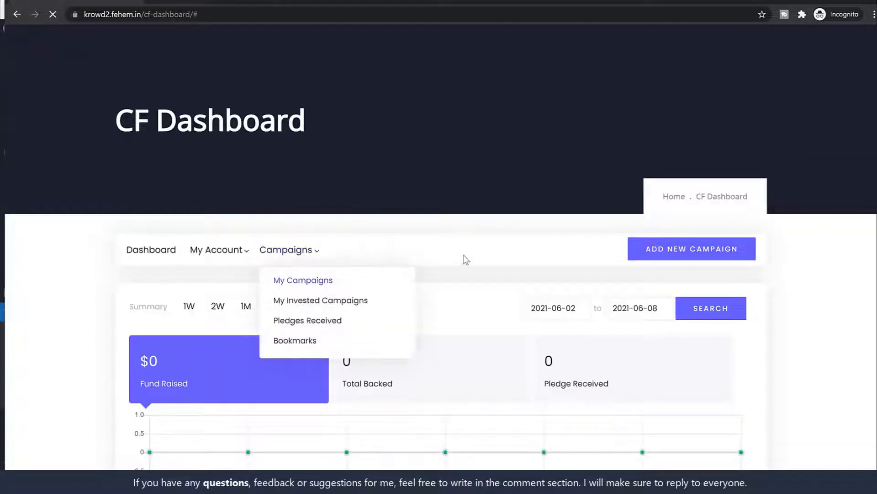
{"action": "scroll", "coordinate": [396, 314], "scroll_direction": "down", "scroll_amount": 1}
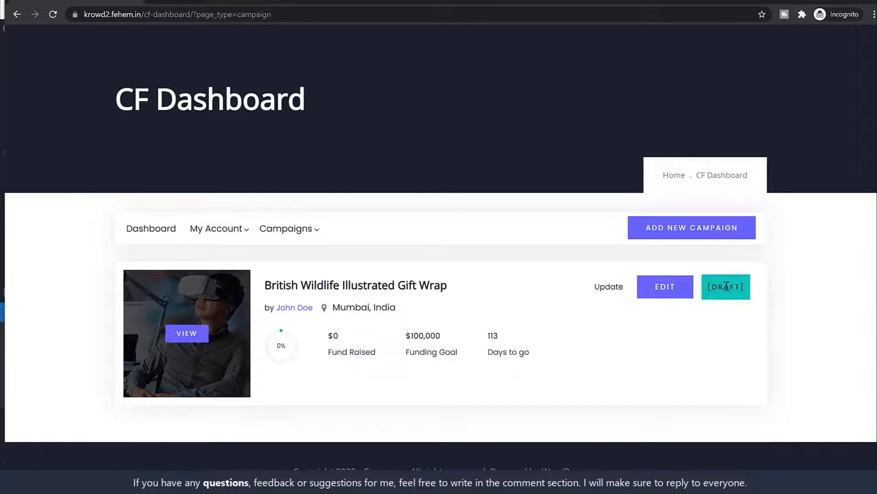
{"action": "left_click_drag", "start_coordinate": [746, 287], "coordinate": [706, 284]}
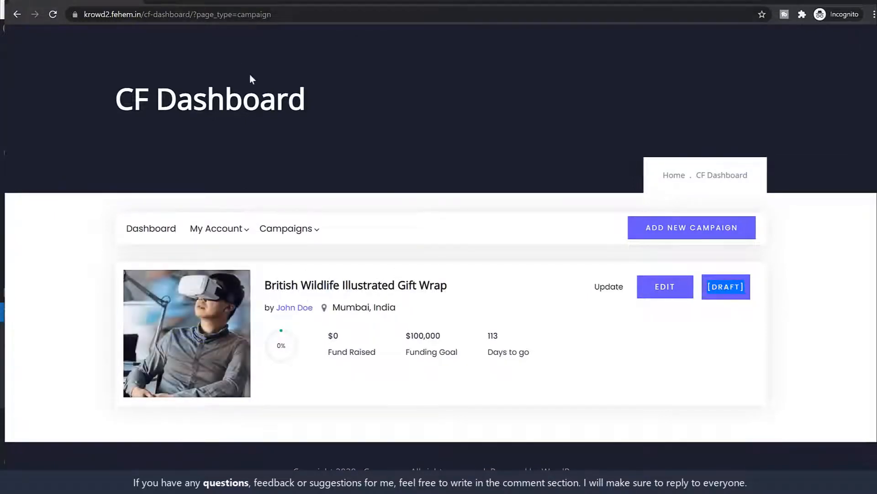
{"action": "mouse_move", "coordinate": [182, 341]}
From All Products, open the draft British Wildlife Illustrated Gift Wrap product for editing
{"action": "left_click", "coordinate": [825, 1]}
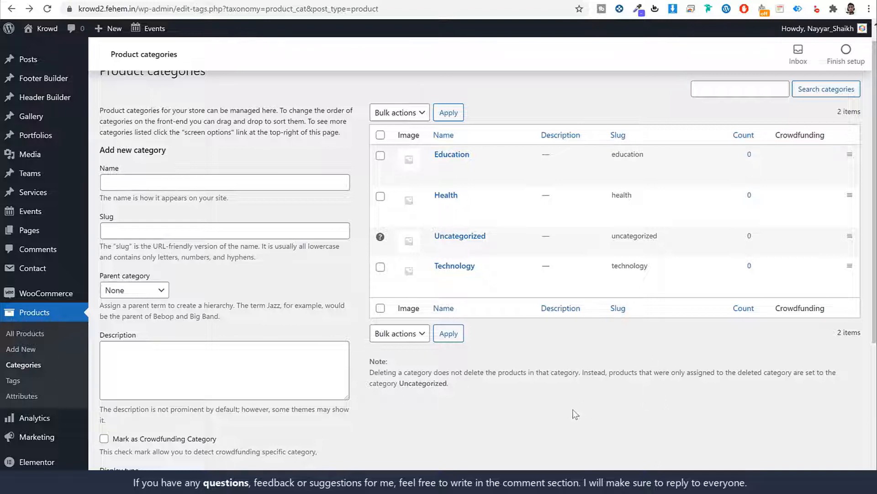
{"action": "left_click", "coordinate": [48, 335]}
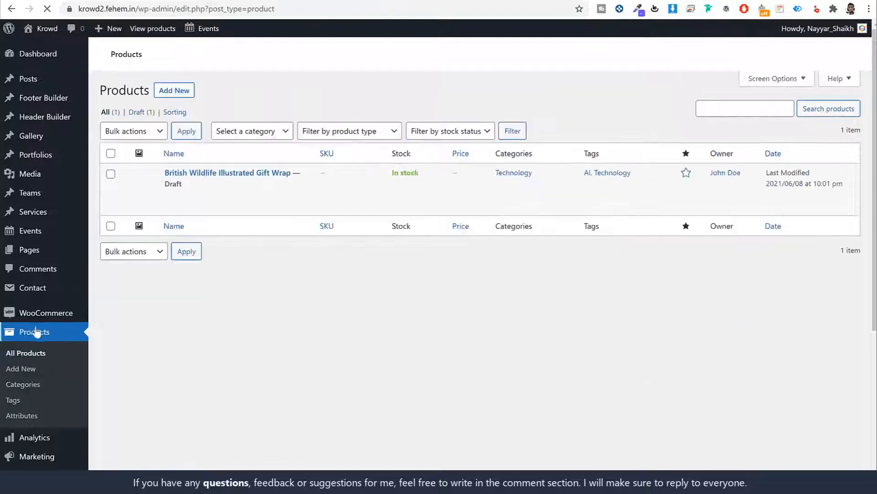
{"action": "left_click_drag", "start_coordinate": [181, 185], "coordinate": [162, 183]}
{"action": "left_click", "coordinate": [199, 197]}
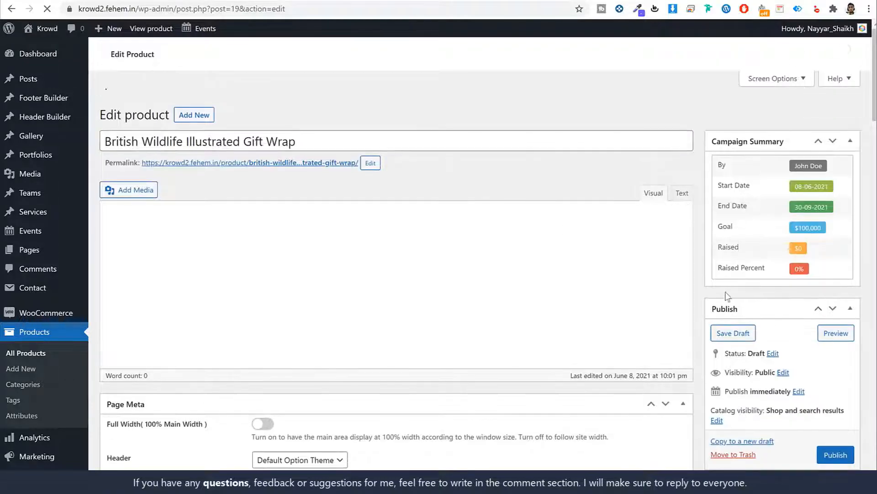
Review the gift-wrap product's edit page, publish it, and return to the incognito CF Dashboard
{"action": "scroll", "coordinate": [727, 295], "scroll_direction": "down", "scroll_amount": 15}
{"action": "scroll", "coordinate": [415, 233], "scroll_direction": "down", "scroll_amount": 8}
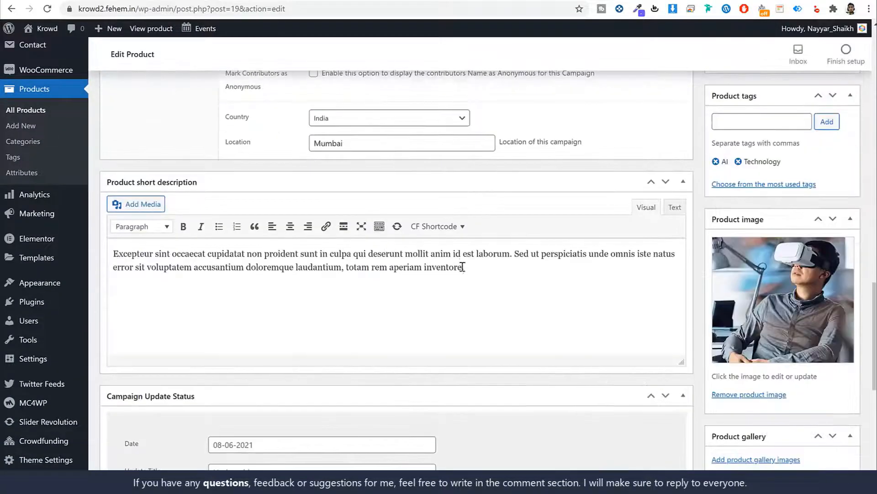
{"action": "scroll", "coordinate": [462, 294], "scroll_direction": "up", "scroll_amount": 8}
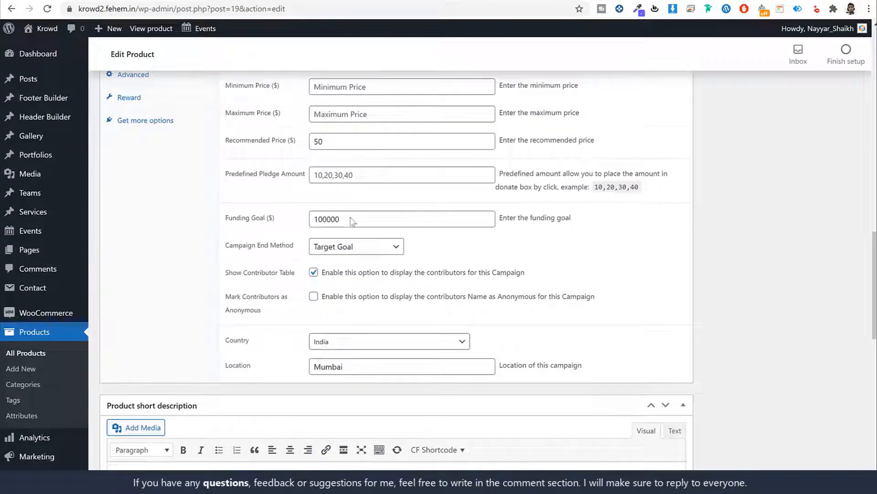
{"action": "scroll", "coordinate": [258, 236], "scroll_direction": "up", "scroll_amount": 2}
{"action": "scroll", "coordinate": [320, 242], "scroll_direction": "up", "scroll_amount": 4}
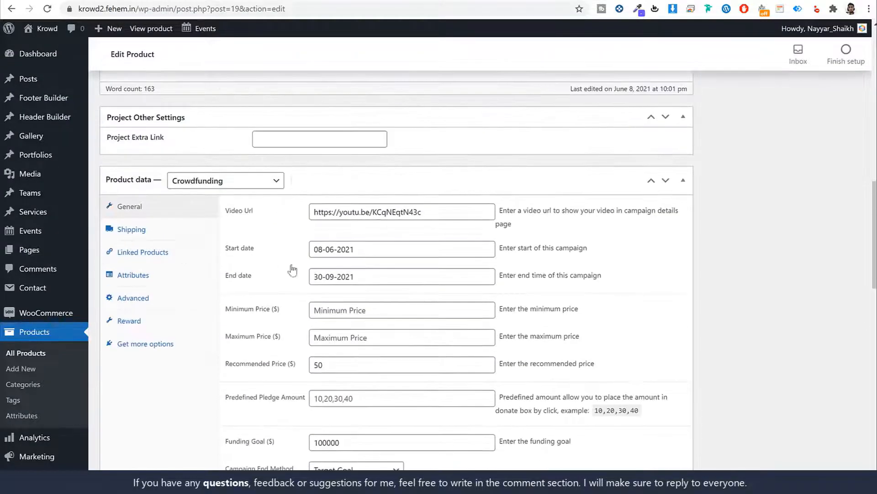
{"action": "scroll", "coordinate": [306, 283], "scroll_direction": "down", "scroll_amount": 12}
{"action": "scroll", "coordinate": [311, 290], "scroll_direction": "down", "scroll_amount": 2}
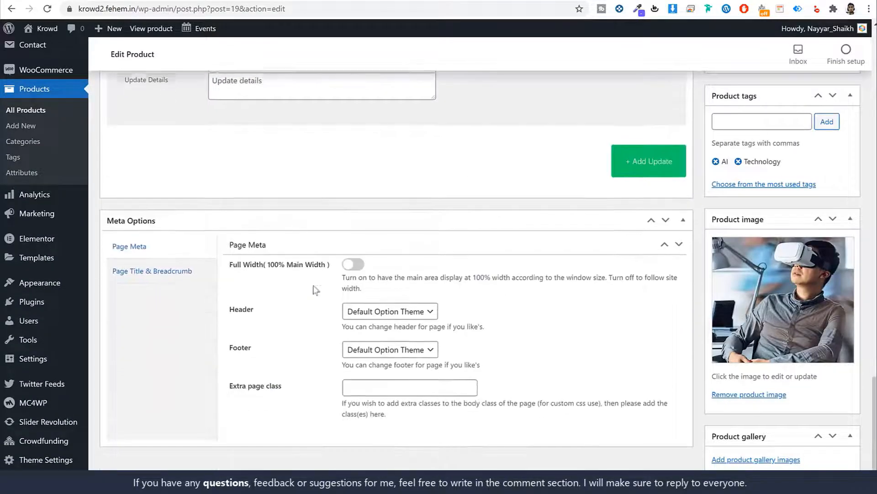
{"action": "scroll", "coordinate": [411, 261], "scroll_direction": "up", "scroll_amount": 4}
{"action": "scroll", "coordinate": [411, 260], "scroll_direction": "up", "scroll_amount": 20}
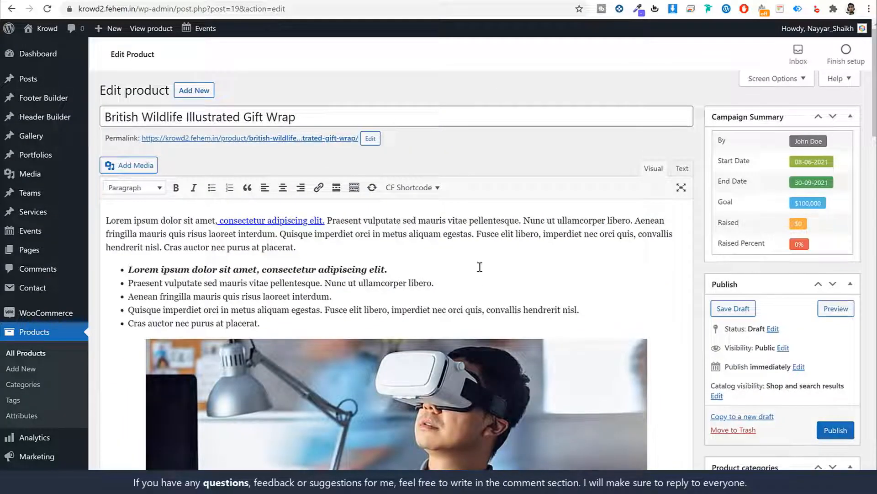
{"action": "scroll", "coordinate": [613, 277], "scroll_direction": "down", "scroll_amount": 2}
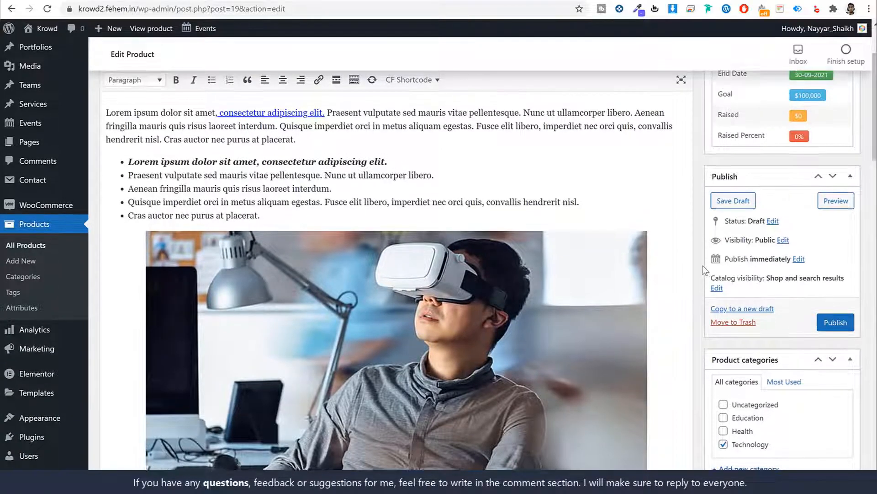
{"action": "scroll", "coordinate": [703, 268], "scroll_direction": "up", "scroll_amount": 2}
{"action": "scroll", "coordinate": [704, 269], "scroll_direction": "down", "scroll_amount": 4}
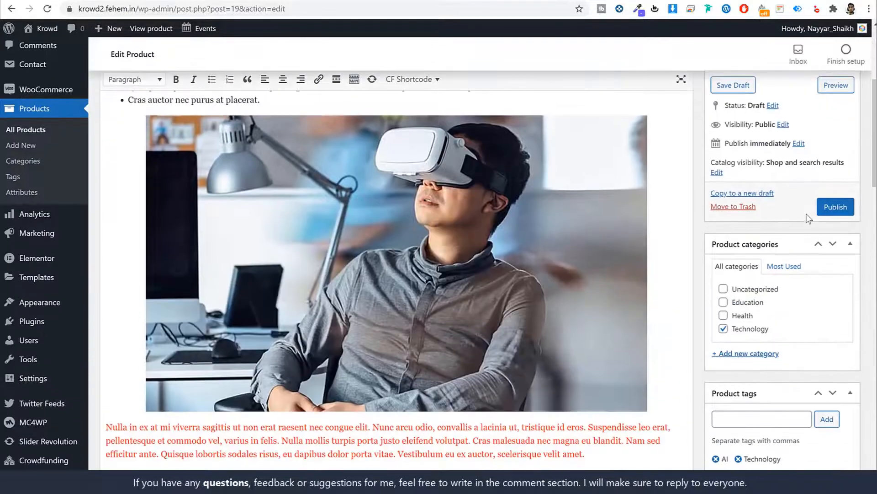
{"action": "left_click", "coordinate": [833, 210]}
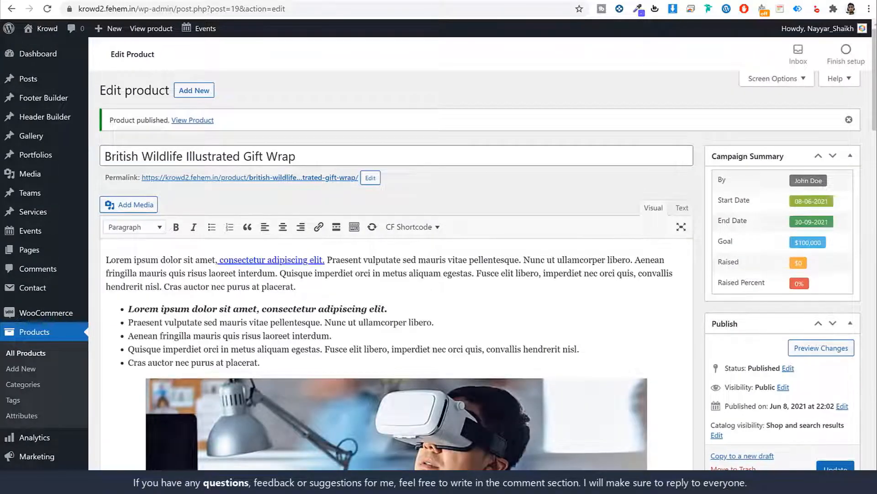
{"action": "key", "text": "alt+Tab"}
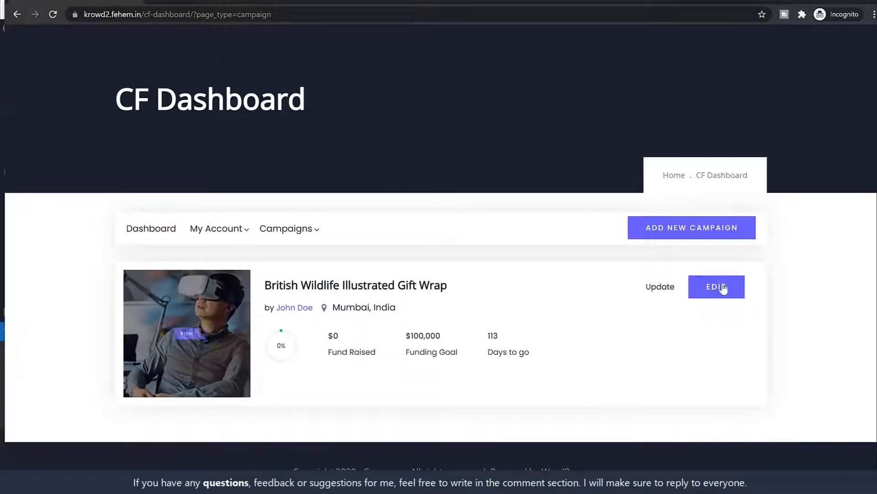
Open the campaign's public page from its CF Dashboard thumbnail and review its $100,000 goal
{"action": "right_click", "coordinate": [195, 332]}
{"action": "left_click", "coordinate": [195, 331]}
{"action": "left_click", "coordinate": [196, 332]}
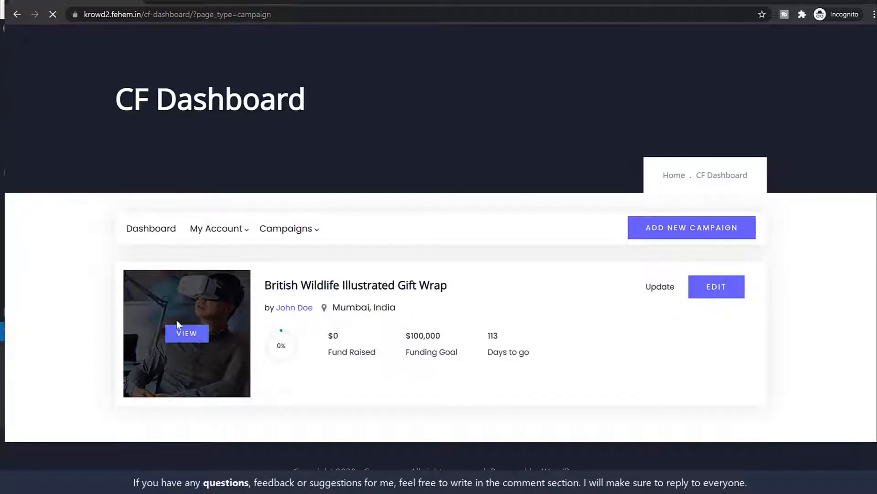
{"action": "scroll", "coordinate": [786, 280], "scroll_direction": "down", "scroll_amount": 7}
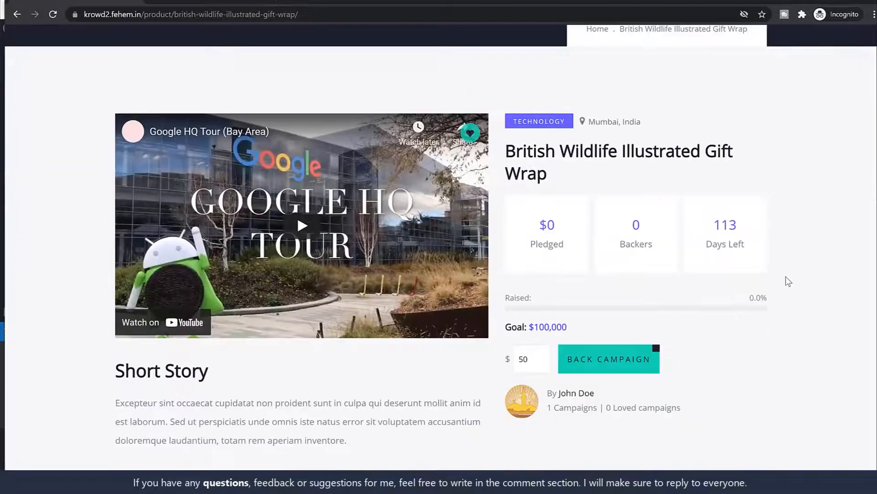
{"action": "scroll", "coordinate": [786, 276], "scroll_direction": "down", "scroll_amount": 10}
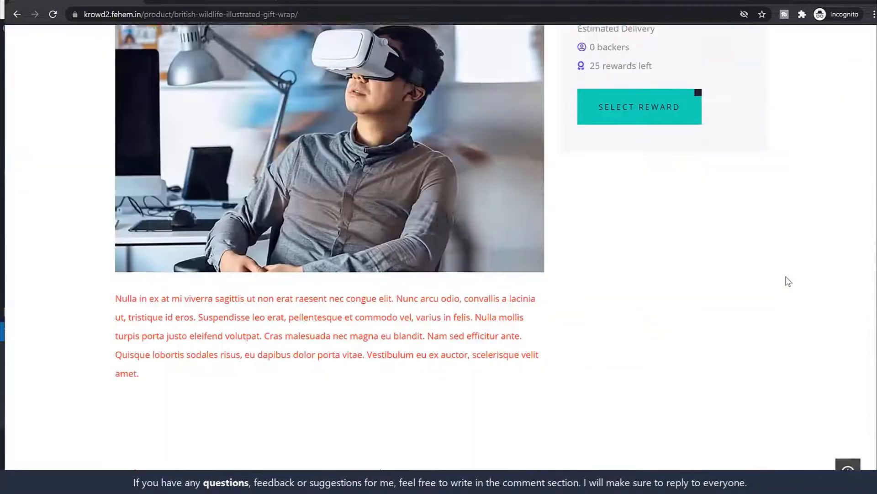
{"action": "scroll", "coordinate": [785, 276], "scroll_direction": "up", "scroll_amount": 5}
{"action": "scroll", "coordinate": [786, 276], "scroll_direction": "up", "scroll_amount": 10}
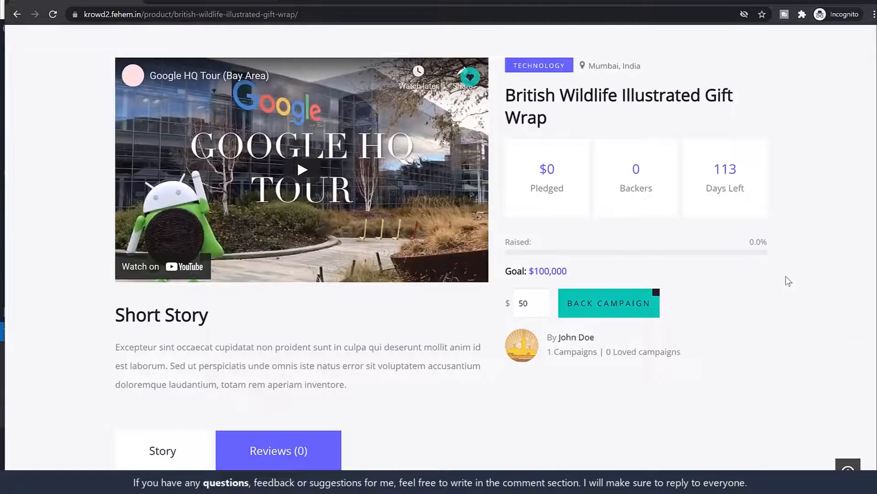
{"action": "scroll", "coordinate": [794, 281], "scroll_direction": "up", "scroll_amount": 1}
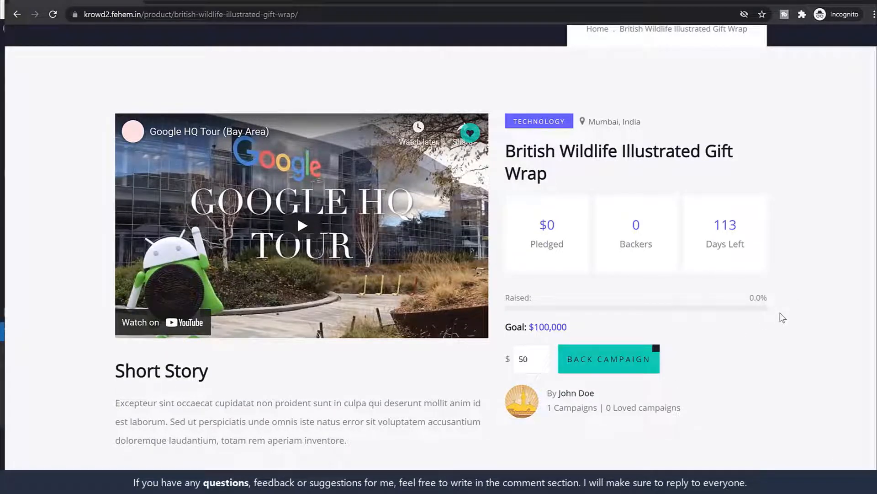
{"action": "scroll", "coordinate": [782, 317], "scroll_direction": "down", "scroll_amount": 1}
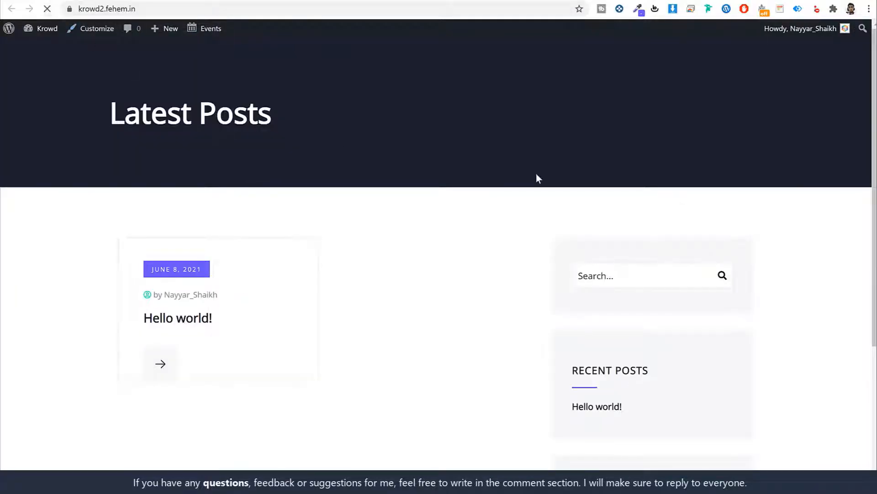
Copy the campaign page URL from the incognito window and load it in the admin window
{"action": "scroll", "coordinate": [660, 215], "scroll_direction": "down", "scroll_amount": 5}
{"action": "scroll", "coordinate": [731, 247], "scroll_direction": "up", "scroll_amount": 3}
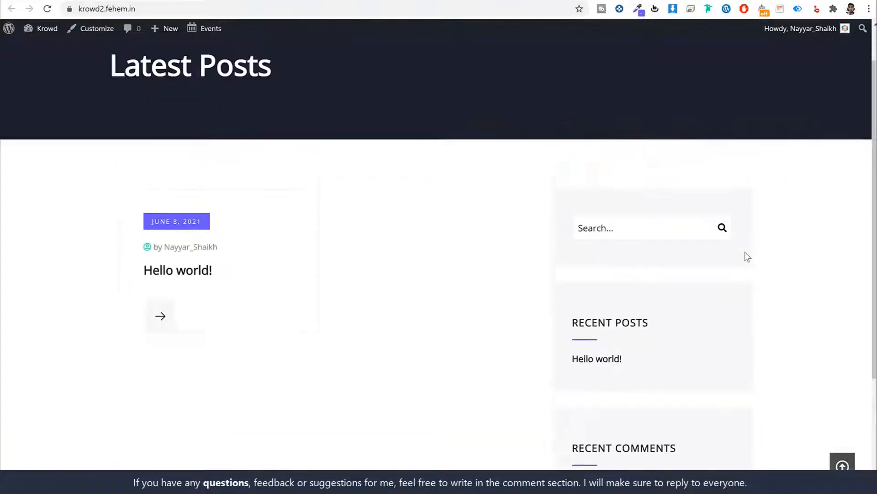
{"action": "scroll", "coordinate": [747, 257], "scroll_direction": "up", "scroll_amount": 1}
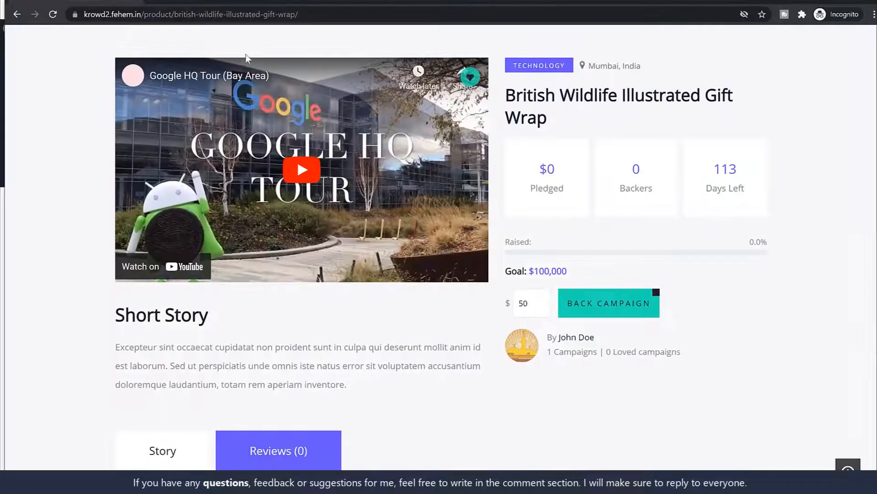
{"action": "left_click", "coordinate": [327, 17]}
{"action": "key", "text": "ctrl+c"}
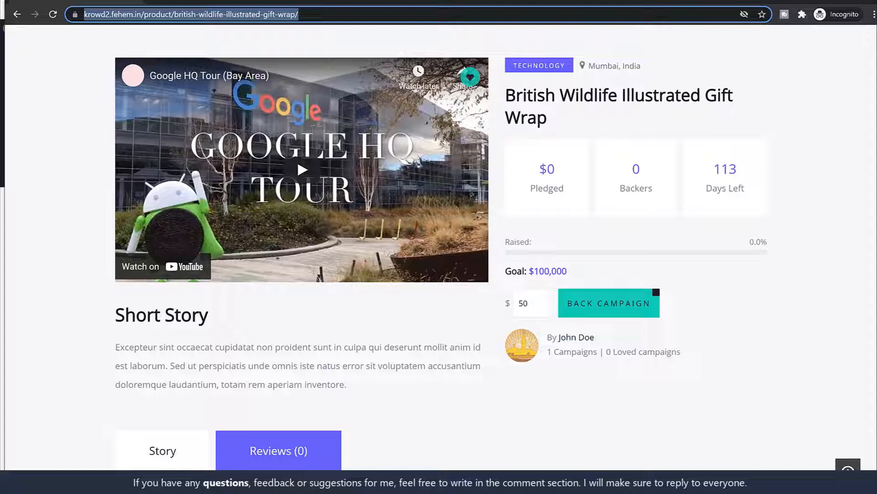
{"action": "left_click", "coordinate": [821, 1]}
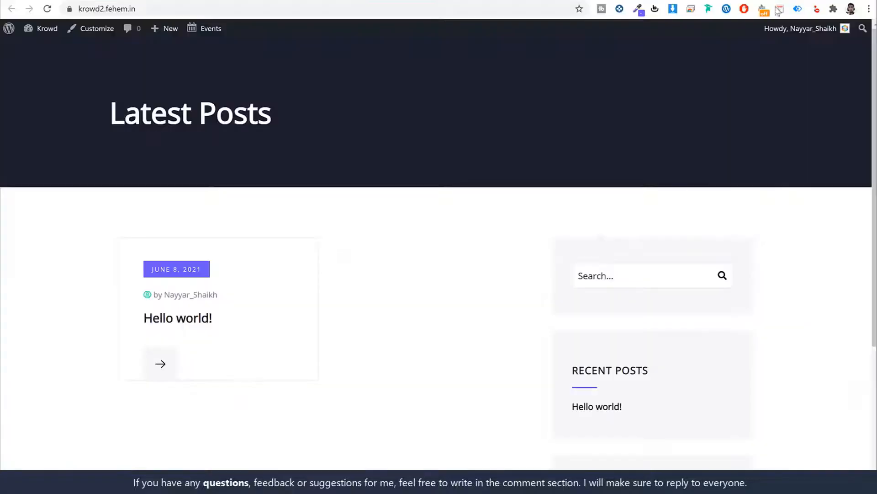
{"action": "left_click", "coordinate": [392, 7]}
{"action": "key", "text": "ctrl+v"}
{"action": "key", "text": "Return"}
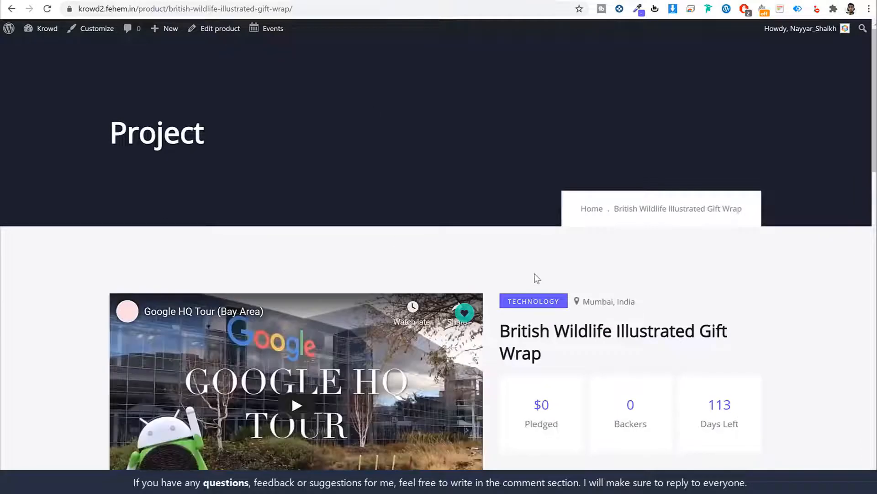
{"action": "scroll", "coordinate": [539, 280], "scroll_direction": "down", "scroll_amount": 3}
{"action": "scroll", "coordinate": [539, 280], "scroll_direction": "up", "scroll_amount": 3}
Switch on Cash on delivery under WooCommerce Settings > Payments and save changes
{"action": "mouse_move", "coordinate": [54, 37]}
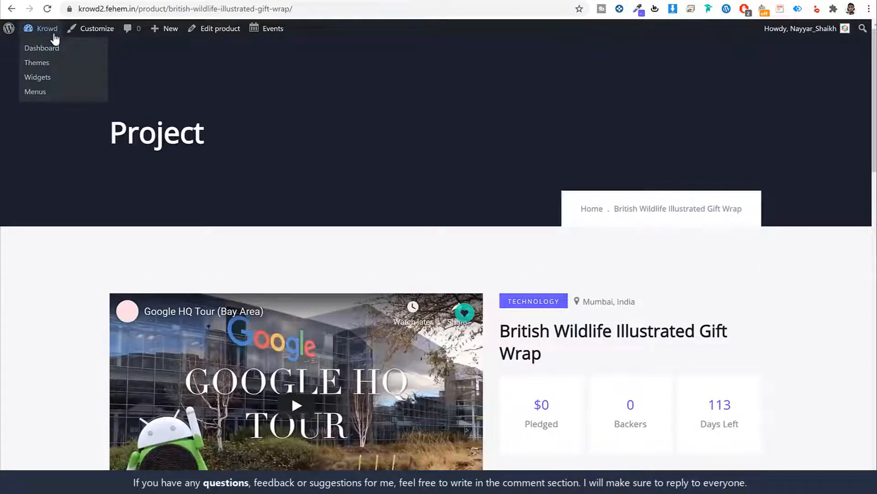
{"action": "left_click", "coordinate": [359, 0]}
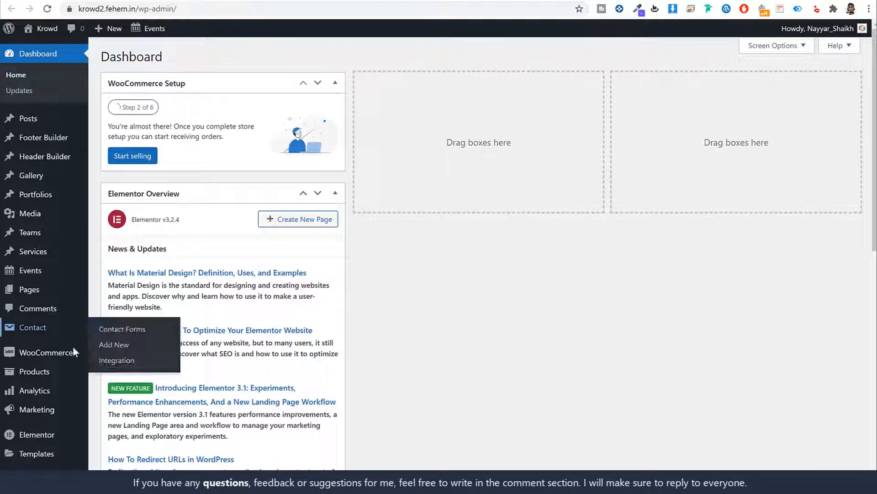
{"action": "mouse_move", "coordinate": [74, 352]}
{"action": "left_click", "coordinate": [138, 429]}
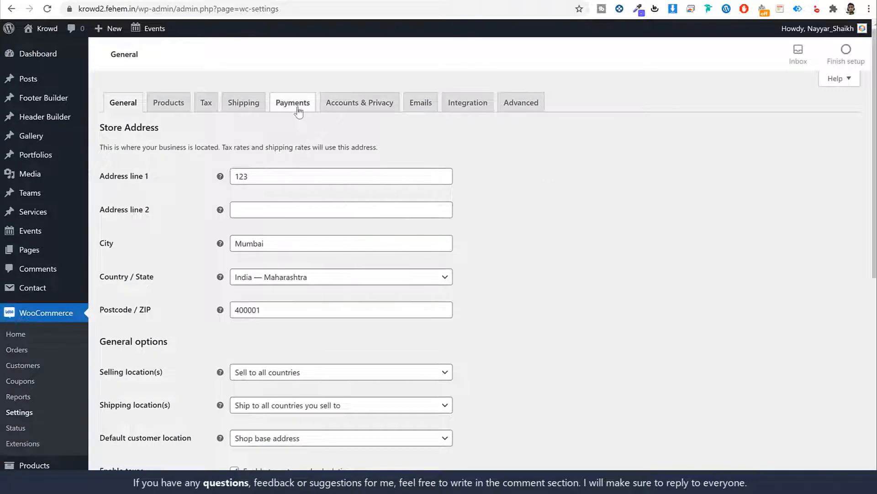
{"action": "left_click", "coordinate": [298, 112]}
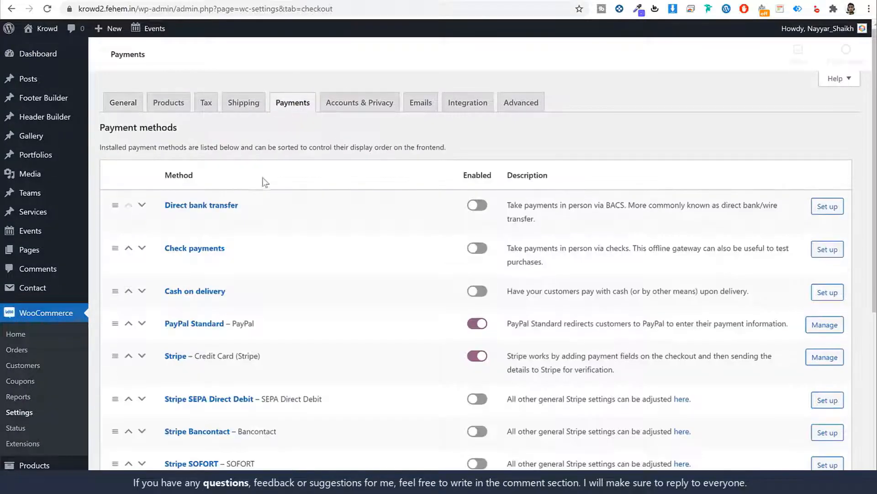
{"action": "scroll", "coordinate": [434, 234], "scroll_direction": "down", "scroll_amount": 1}
{"action": "left_click", "coordinate": [475, 235]}
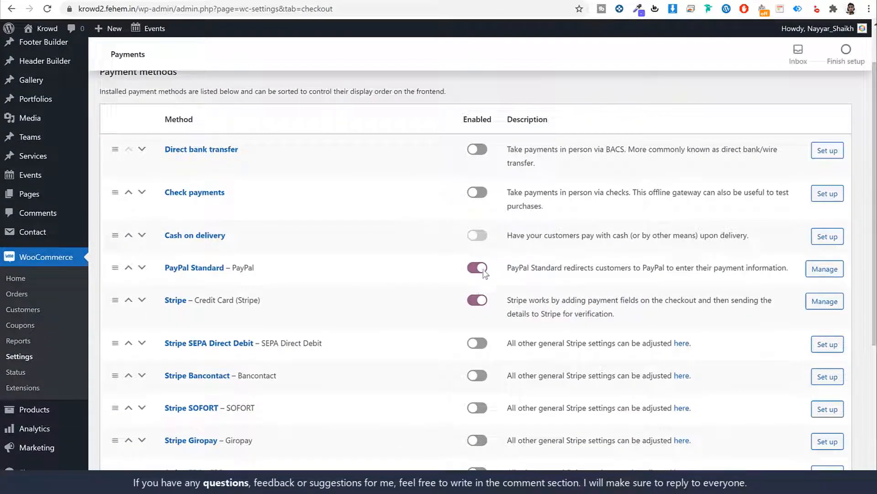
{"action": "scroll", "coordinate": [316, 420], "scroll_direction": "down", "scroll_amount": 4}
{"action": "left_click", "coordinate": [133, 418]}
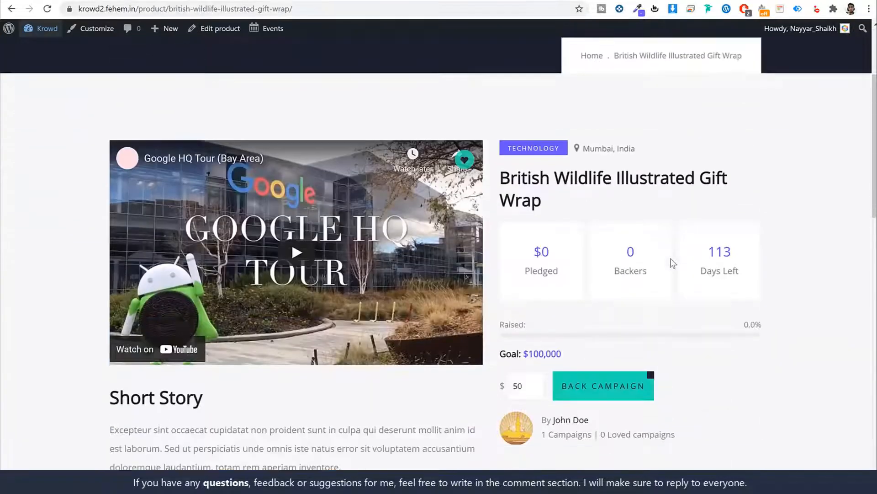
Reduce the pledge amount to $500 and back the campaign
{"action": "scroll", "coordinate": [673, 263], "scroll_direction": "down", "scroll_amount": 3}
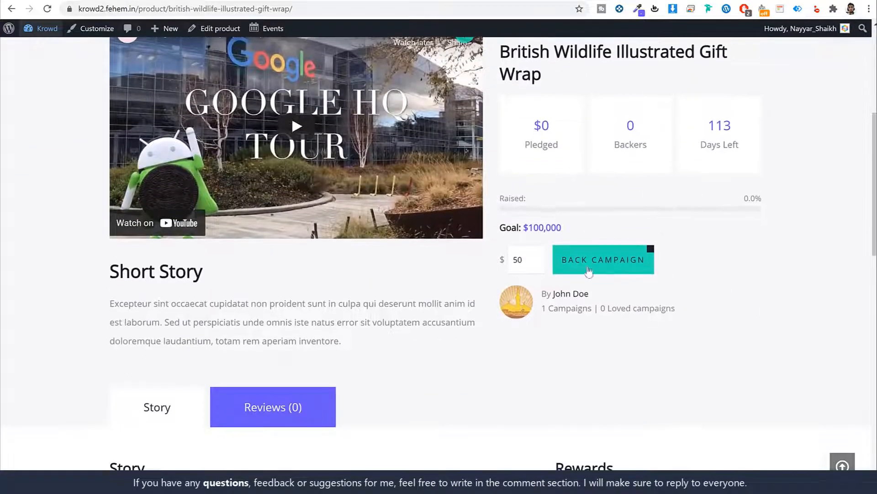
{"action": "left_click", "coordinate": [521, 260]}
{"action": "key", "text": "BackSpace"}
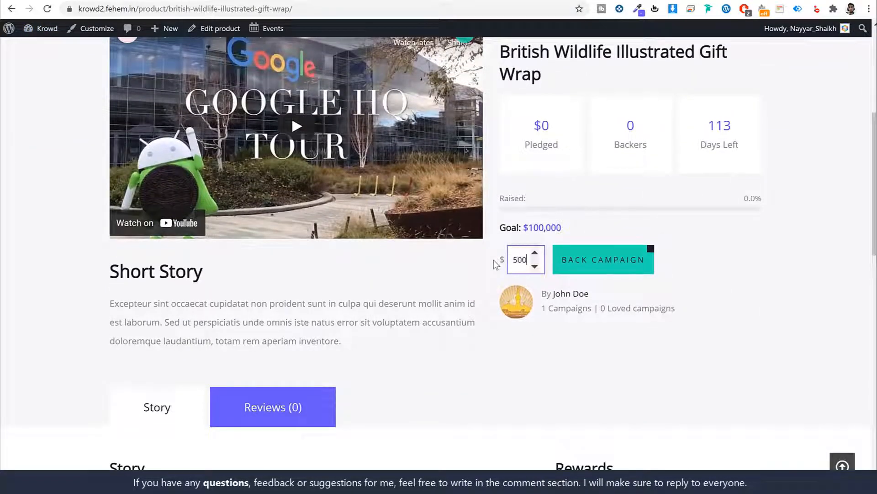
{"action": "left_click", "coordinate": [610, 264]}
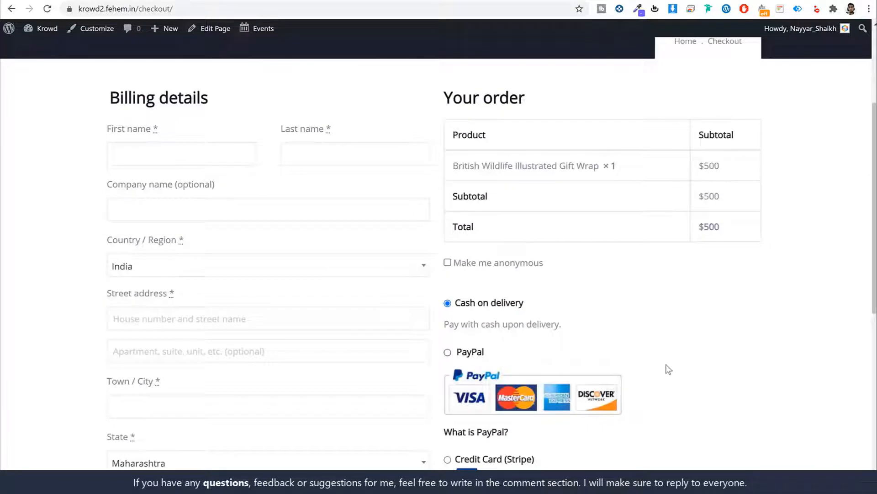
{"action": "scroll", "coordinate": [666, 366], "scroll_direction": "down", "scroll_amount": 3}
{"action": "scroll", "coordinate": [666, 366], "scroll_direction": "up", "scroll_amount": 6}
Fill in the buyer's first and last name, street address, city, pin code and phone number
{"action": "left_click", "coordinate": [186, 312]}
{"action": "scroll", "coordinate": [343, 290], "scroll_direction": "down", "scroll_amount": 2}
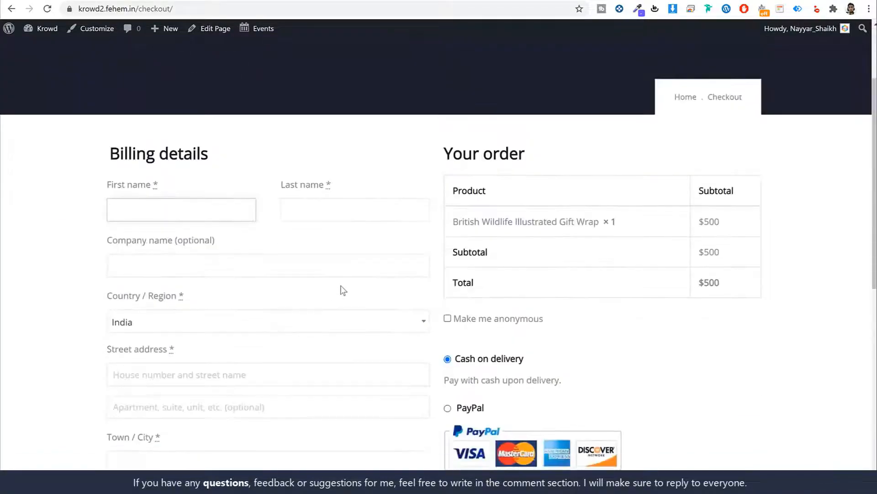
{"action": "key", "text": "Tab"}
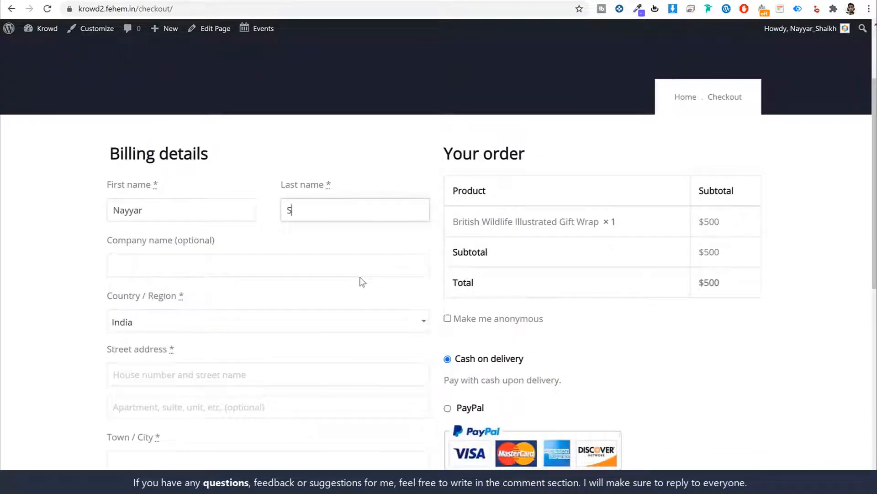
{"action": "key", "text": "Tab"}
{"action": "key", "text": "Tab"}
{"action": "type", "text": "123"}
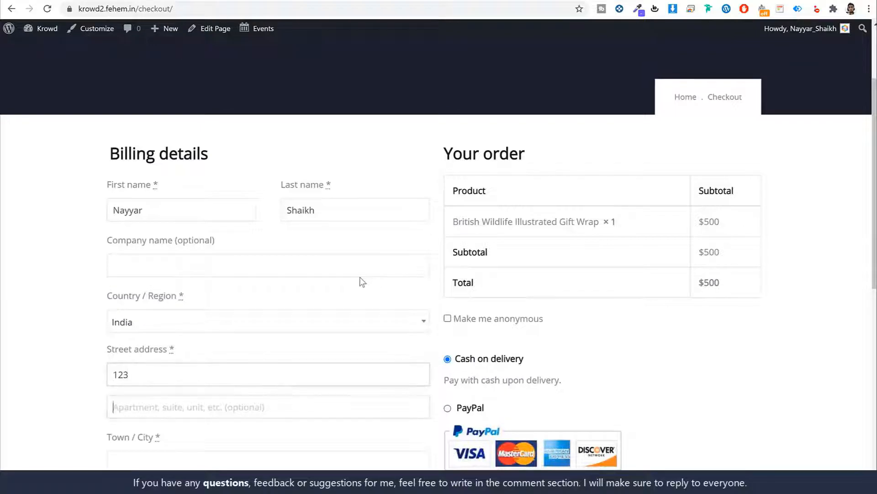
{"action": "key", "text": "Tab"}
{"action": "key", "text": "Tab"}
{"action": "type", "text": "Mumbai"}
{"action": "scroll", "coordinate": [371, 276], "scroll_direction": "down", "scroll_amount": 8}
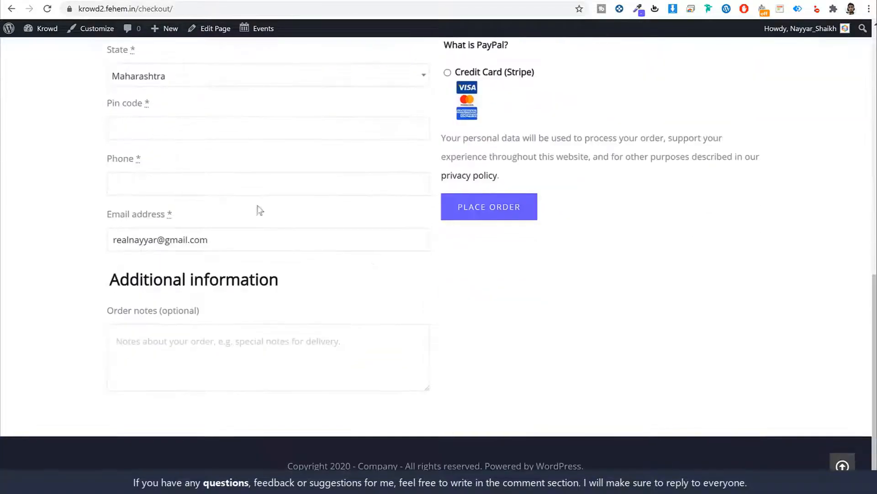
{"action": "left_click", "coordinate": [202, 123]}
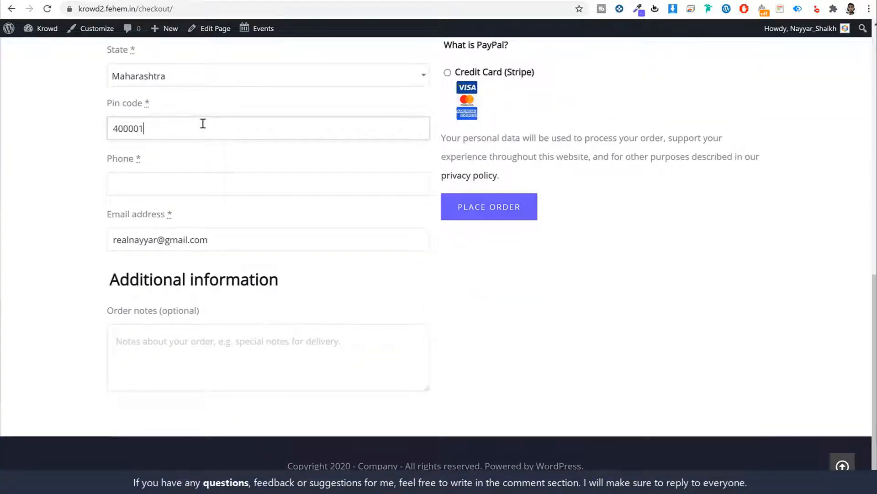
{"action": "key", "text": "Tab"}
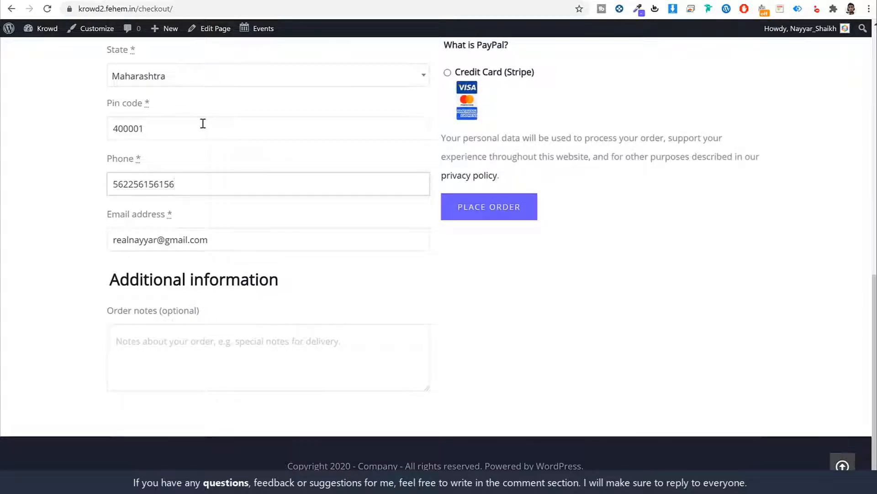
{"action": "left_click", "coordinate": [701, 261]}
Try the PayPal and Stripe payment options, then tick Make me anonymous
{"action": "scroll", "coordinate": [701, 261], "scroll_direction": "up", "scroll_amount": 6}
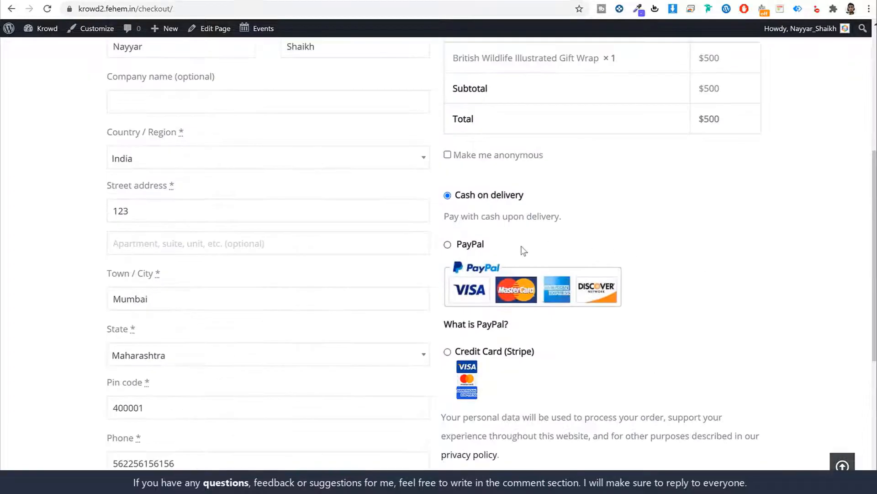
{"action": "scroll", "coordinate": [524, 250], "scroll_direction": "down", "scroll_amount": 1}
{"action": "left_click", "coordinate": [448, 190]}
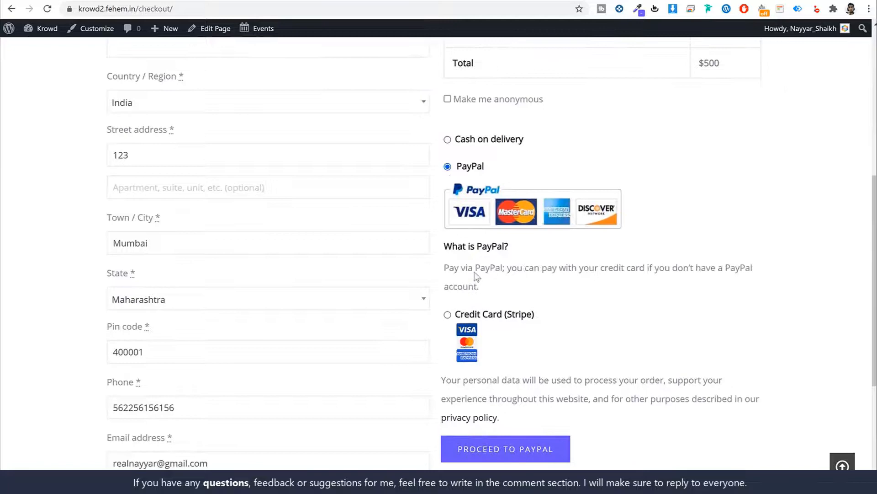
{"action": "left_click", "coordinate": [448, 314]}
{"action": "scroll", "coordinate": [550, 306], "scroll_direction": "down", "scroll_amount": 3}
{"action": "scroll", "coordinate": [529, 245], "scroll_direction": "up", "scroll_amount": 8}
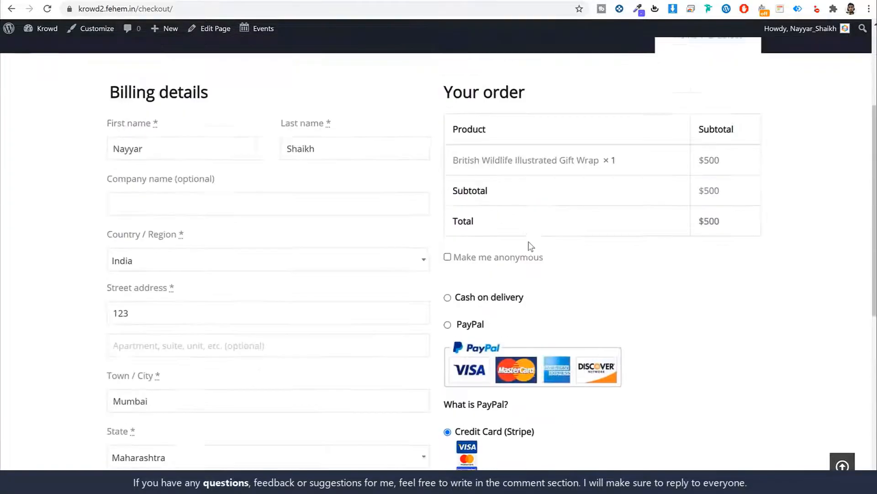
{"action": "left_click", "coordinate": [448, 267]}
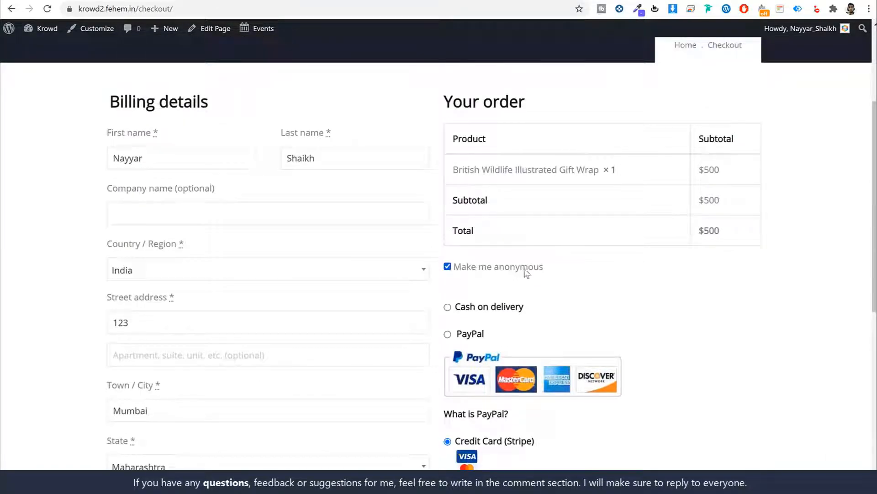
{"action": "triple_click", "coordinate": [505, 269]}
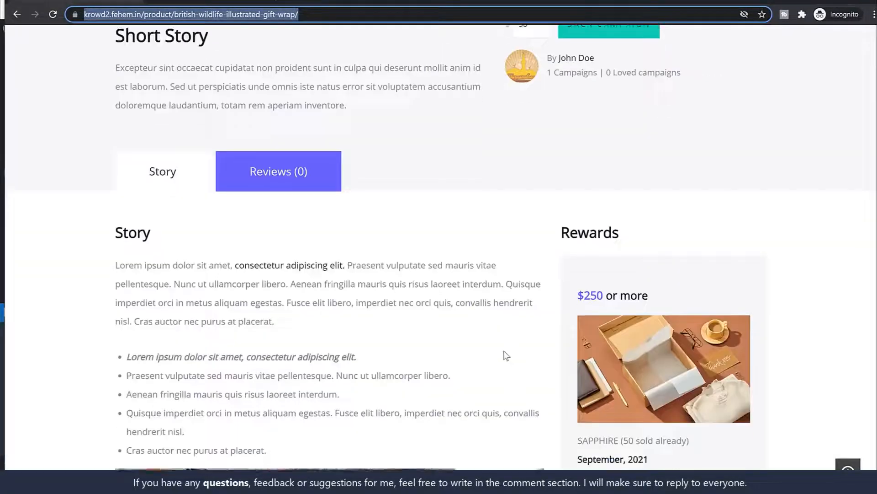
Highlight a backer's name in the campaign's Backer List, then return to the checkout form
{"action": "scroll", "coordinate": [503, 356], "scroll_direction": "down", "scroll_amount": 10}
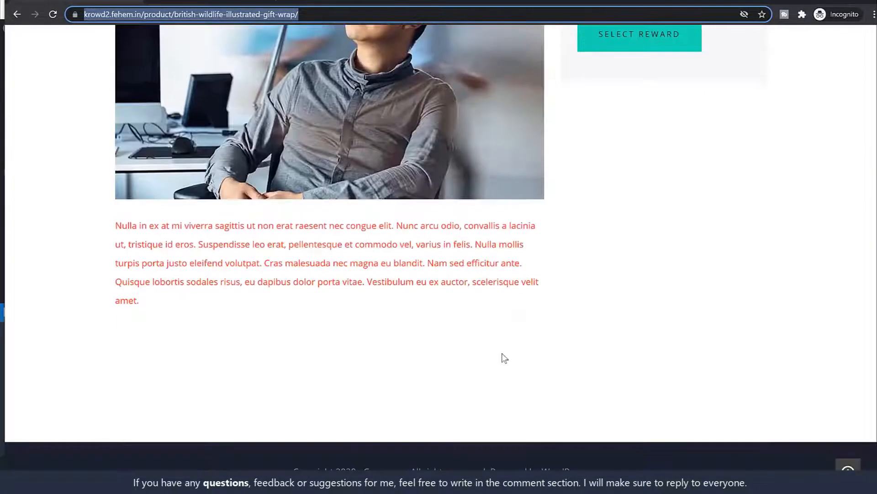
{"action": "scroll", "coordinate": [503, 357], "scroll_direction": "up", "scroll_amount": 7}
{"action": "scroll", "coordinate": [503, 357], "scroll_direction": "up", "scroll_amount": 5}
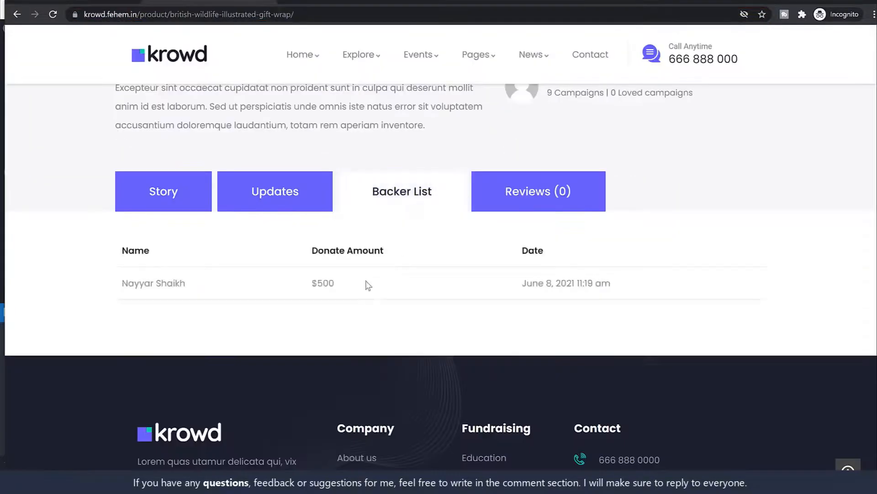
{"action": "left_click_drag", "start_coordinate": [197, 284], "coordinate": [113, 281]}
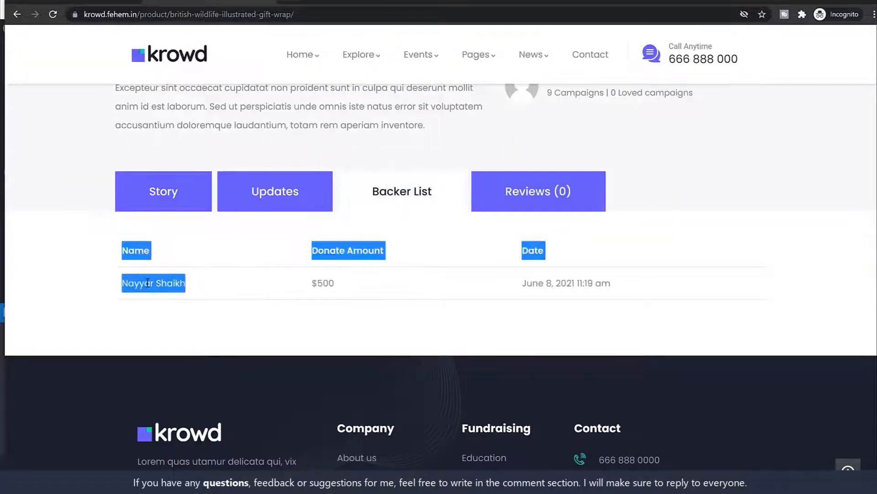
{"action": "left_click", "coordinate": [145, 280]}
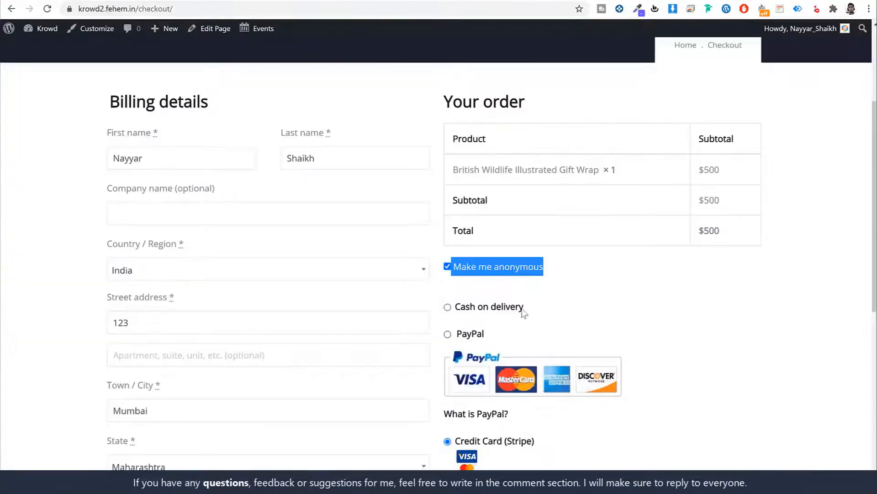
{"action": "left_click", "coordinate": [470, 283]}
Untick Make me anonymous, choose Cash on delivery, and place the $500 order as order 20
{"action": "left_click", "coordinate": [448, 267]}
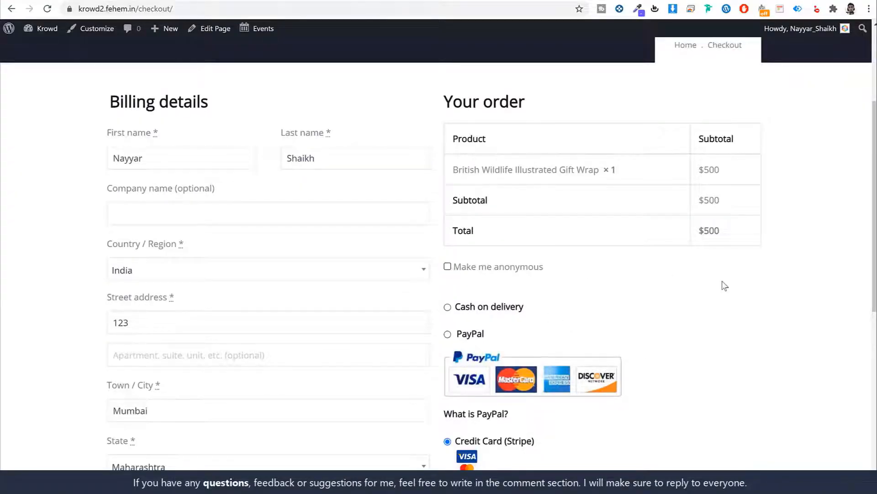
{"action": "scroll", "coordinate": [762, 309], "scroll_direction": "down", "scroll_amount": 4}
{"action": "scroll", "coordinate": [534, 382], "scroll_direction": "down", "scroll_amount": 1}
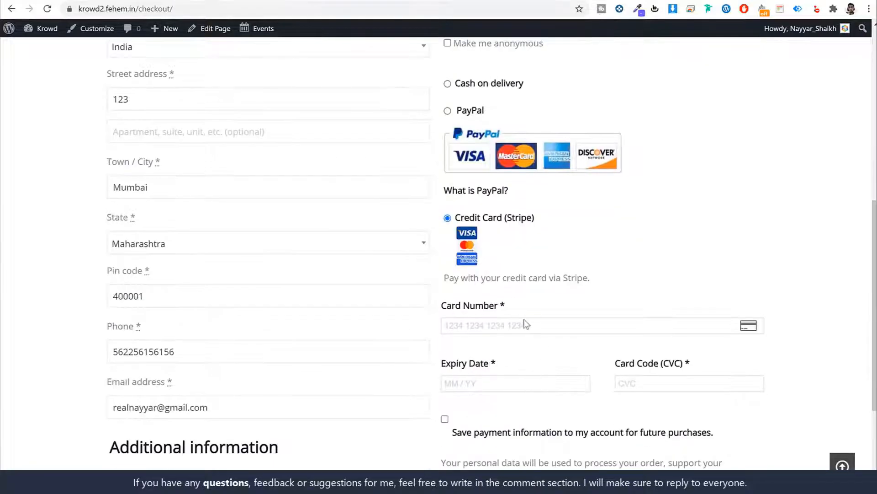
{"action": "scroll", "coordinate": [695, 289], "scroll_direction": "down", "scroll_amount": 3}
{"action": "scroll", "coordinate": [574, 231], "scroll_direction": "up", "scroll_amount": 4}
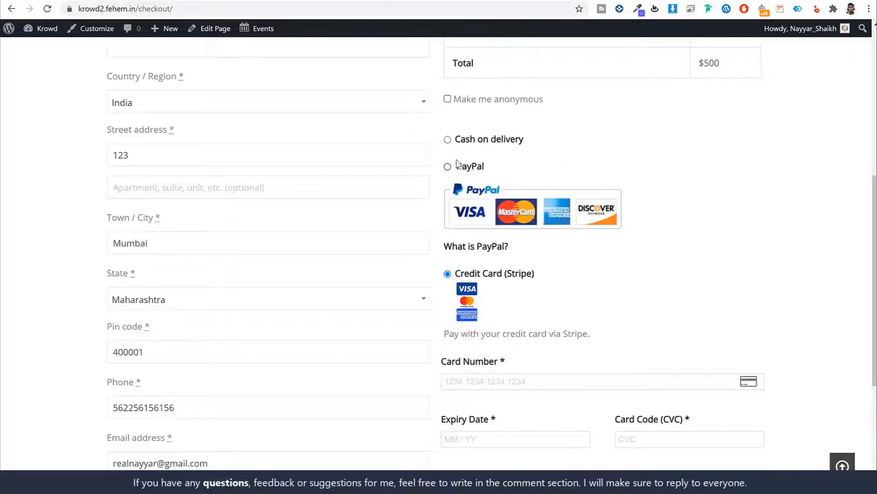
{"action": "left_click", "coordinate": [448, 139]}
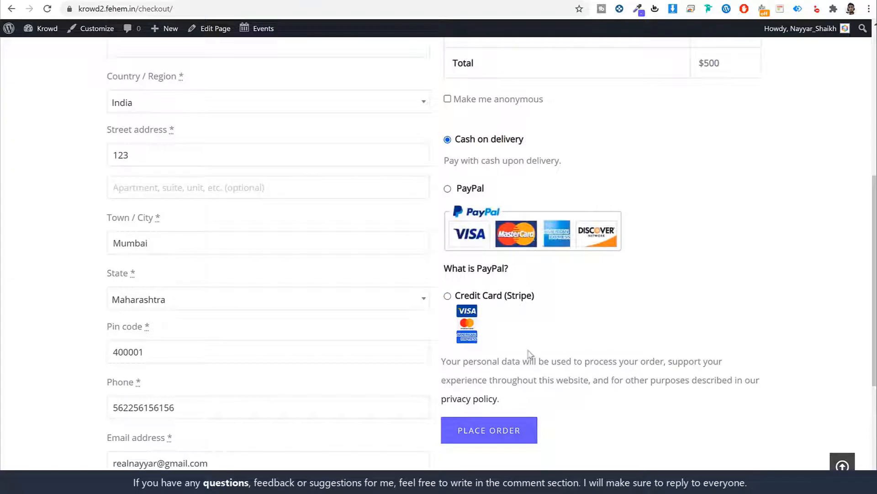
{"action": "left_click", "coordinate": [482, 435]}
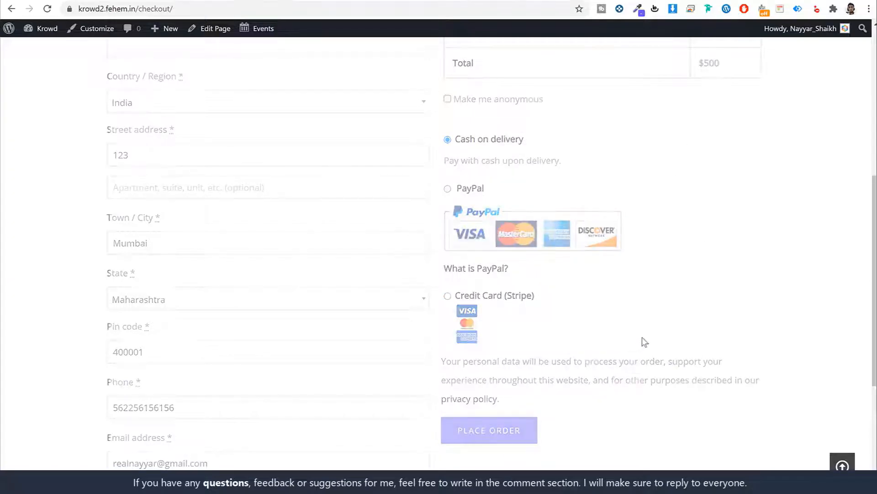
{"action": "scroll", "coordinate": [702, 302], "scroll_direction": "down", "scroll_amount": 5}
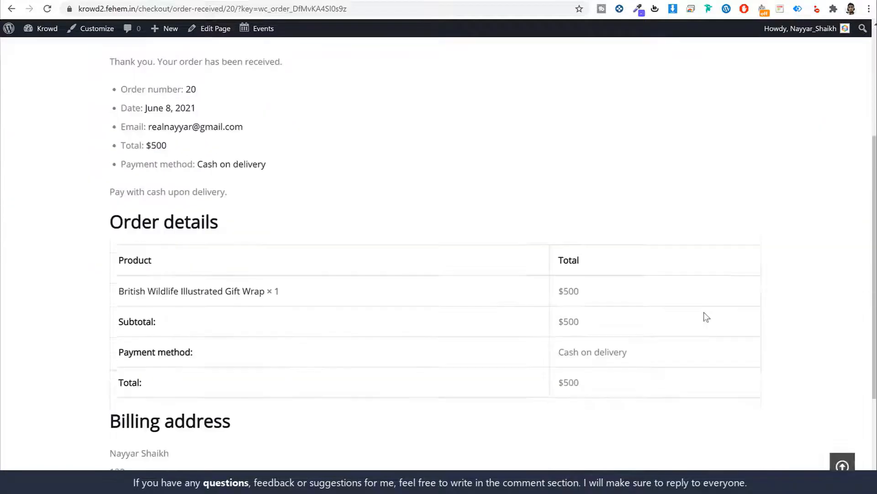
{"action": "scroll", "coordinate": [471, 307], "scroll_direction": "down", "scroll_amount": 3}
{"action": "scroll", "coordinate": [480, 327], "scroll_direction": "up", "scroll_amount": 8}
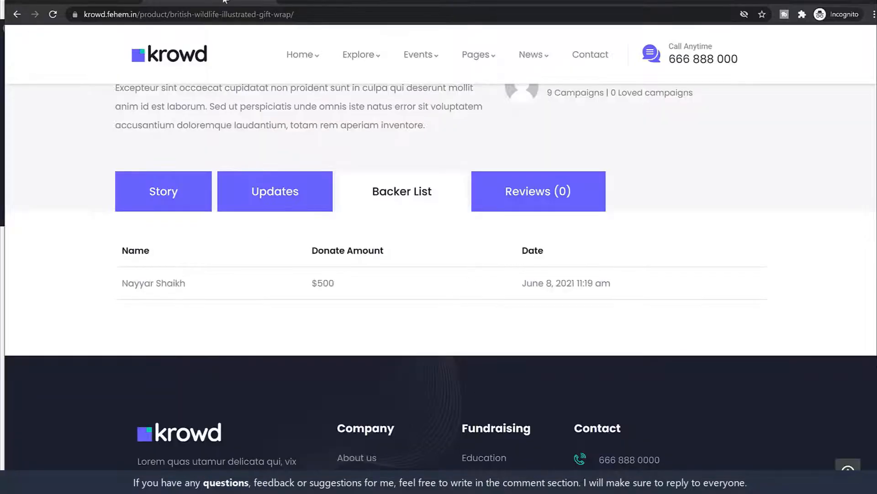
Go back to the owner's CF Dashboard overview and highlight $0 Fund Raised and 1 Pledge Received
{"action": "left_click", "coordinate": [77, 3]}
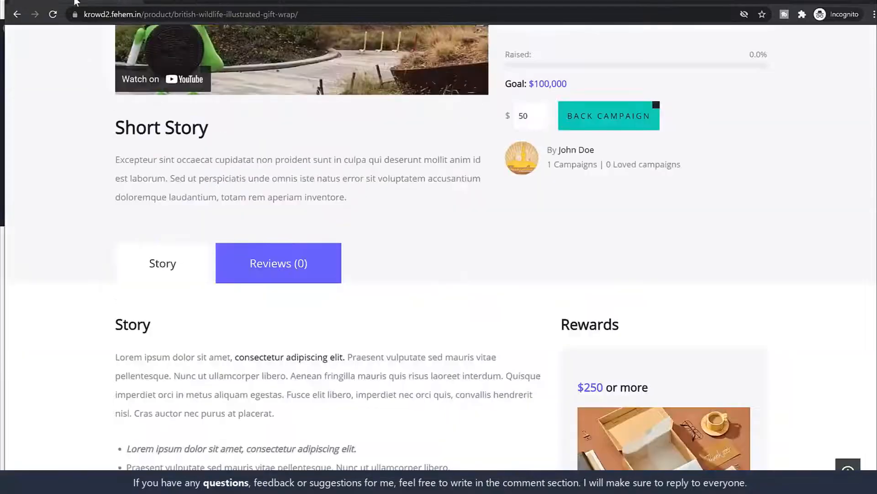
{"action": "scroll", "coordinate": [418, 233], "scroll_direction": "up", "scroll_amount": 9}
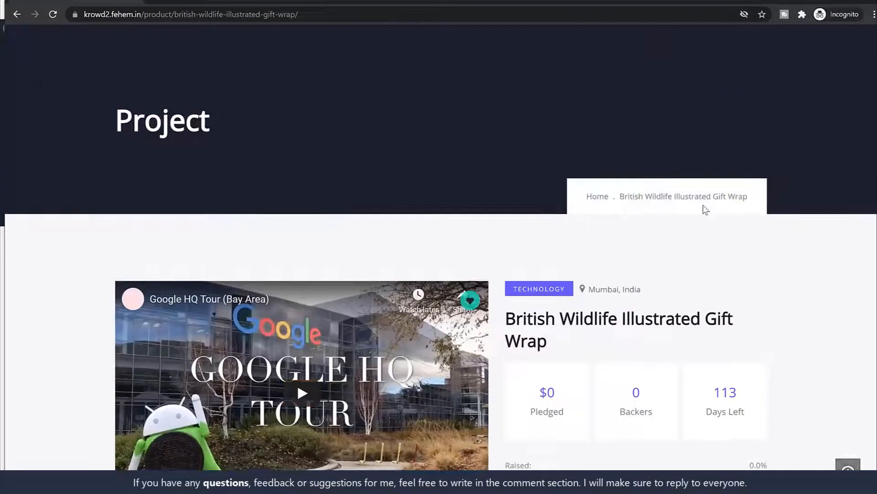
{"action": "key", "text": "alt+Left"}
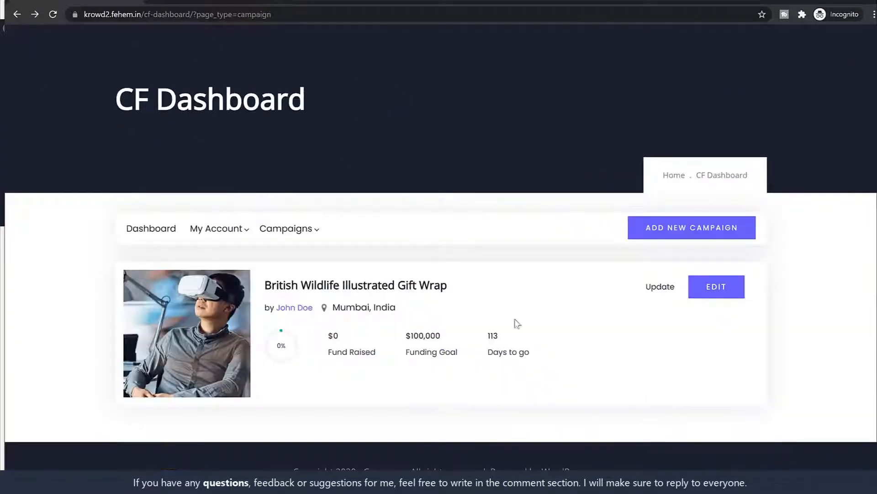
{"action": "left_click", "coordinate": [163, 237]}
{"action": "scroll", "coordinate": [503, 275], "scroll_direction": "down", "scroll_amount": 3}
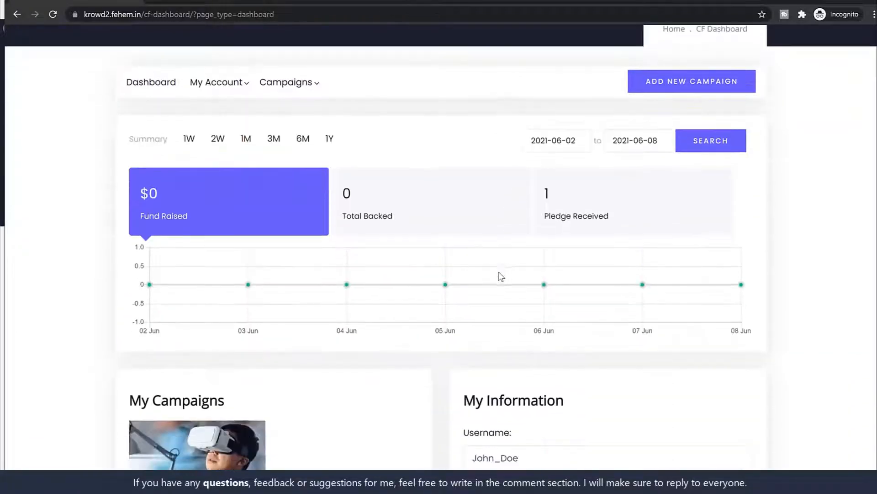
{"action": "left_click_drag", "start_coordinate": [202, 216], "coordinate": [136, 200]}
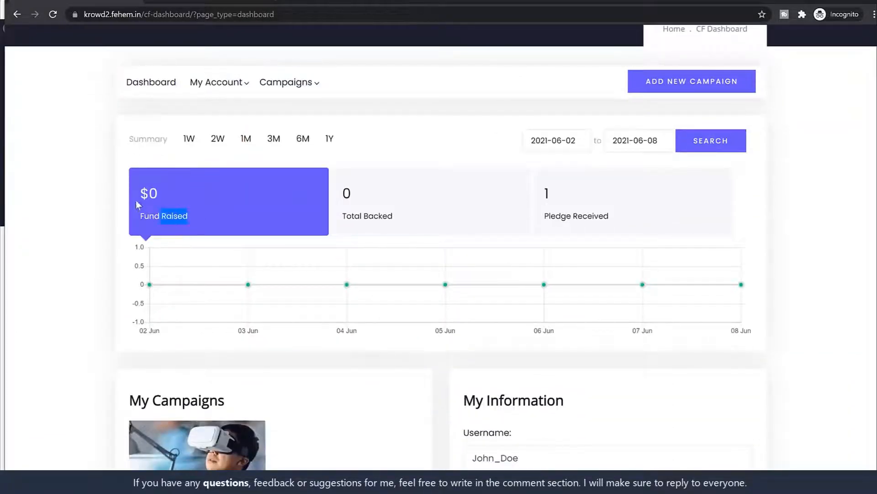
{"action": "left_click", "coordinate": [262, 221]}
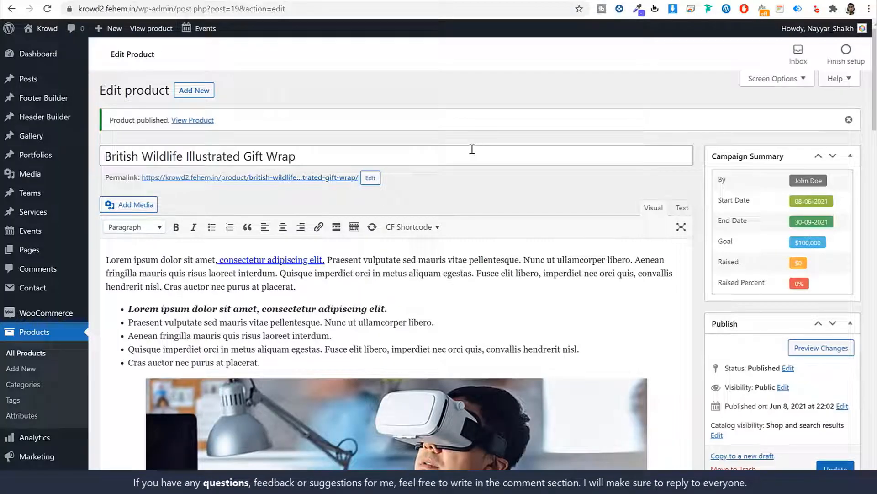
Open WooCommerce > Orders to see the new $500 Processing order
{"action": "mouse_move", "coordinate": [45, 320]}
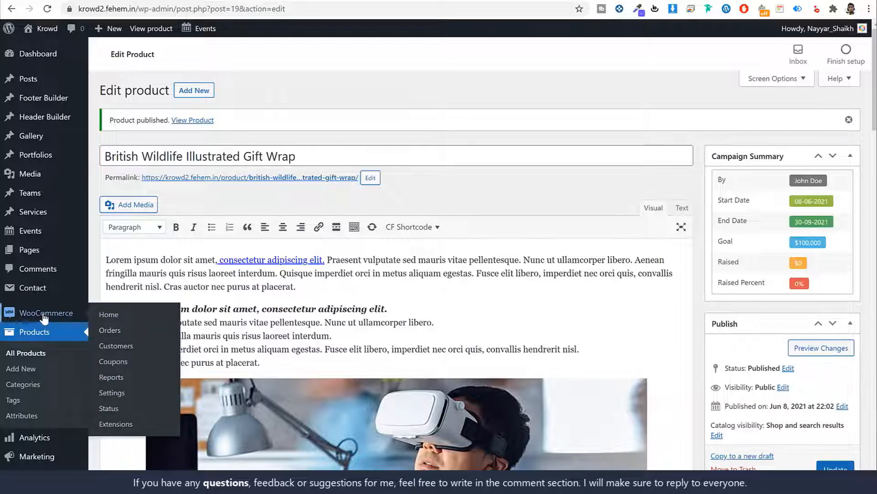
{"action": "left_click", "coordinate": [115, 331]}
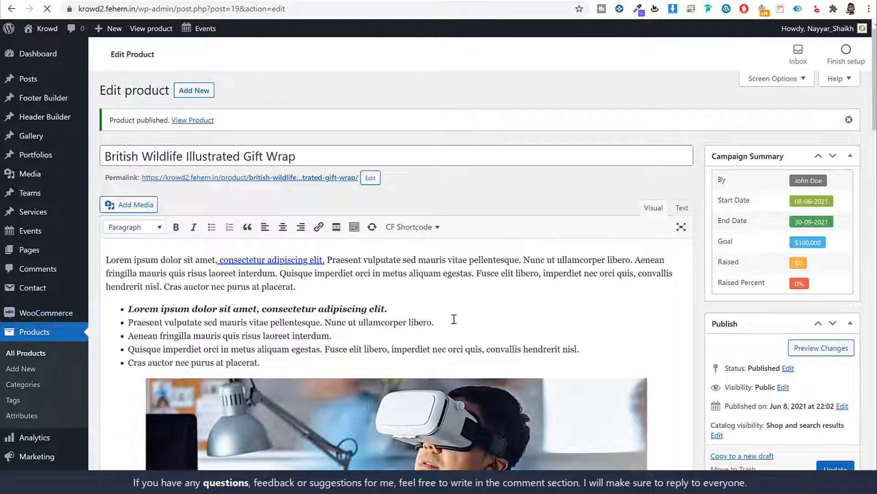
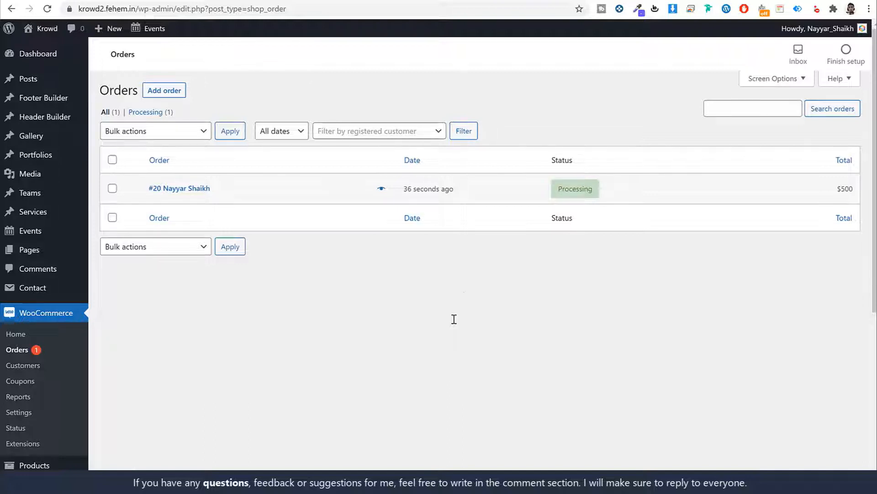
Open order #20 and review its cash on delivery order note
{"action": "left_click", "coordinate": [164, 190]}
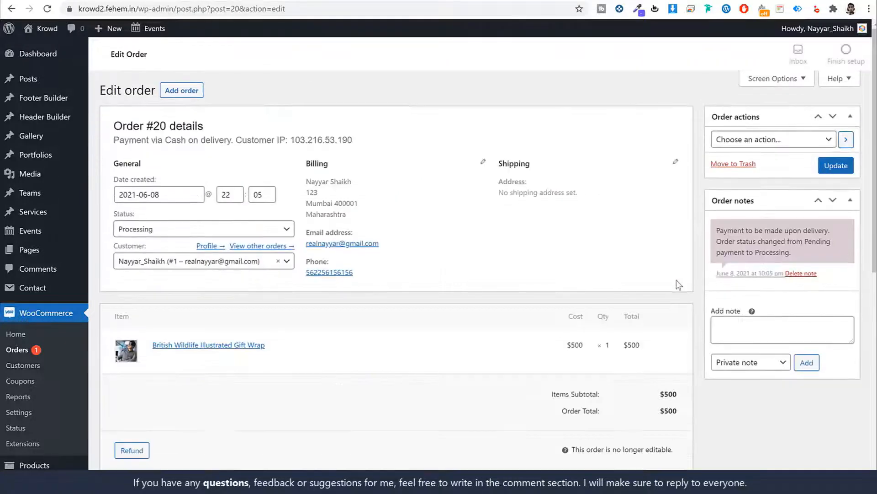
{"action": "scroll", "coordinate": [609, 275], "scroll_direction": "down", "scroll_amount": 3}
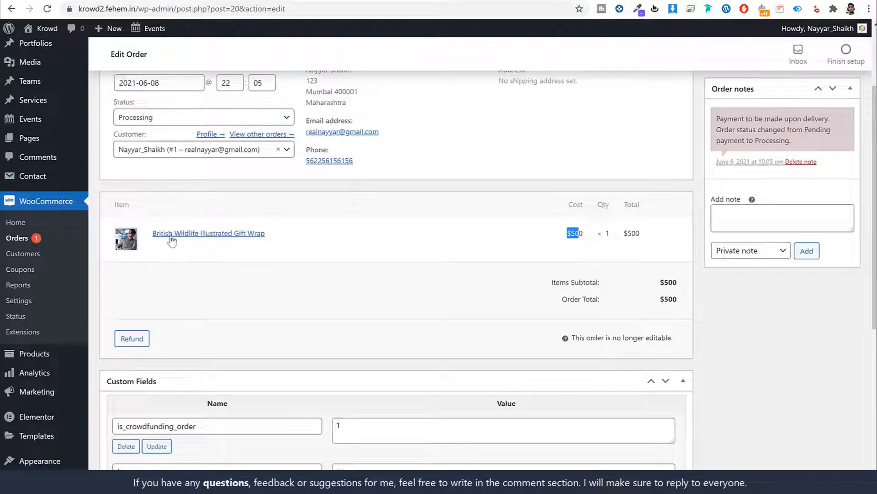
{"action": "scroll", "coordinate": [420, 360], "scroll_direction": "down", "scroll_amount": 4}
{"action": "scroll", "coordinate": [420, 360], "scroll_direction": "up", "scroll_amount": 7}
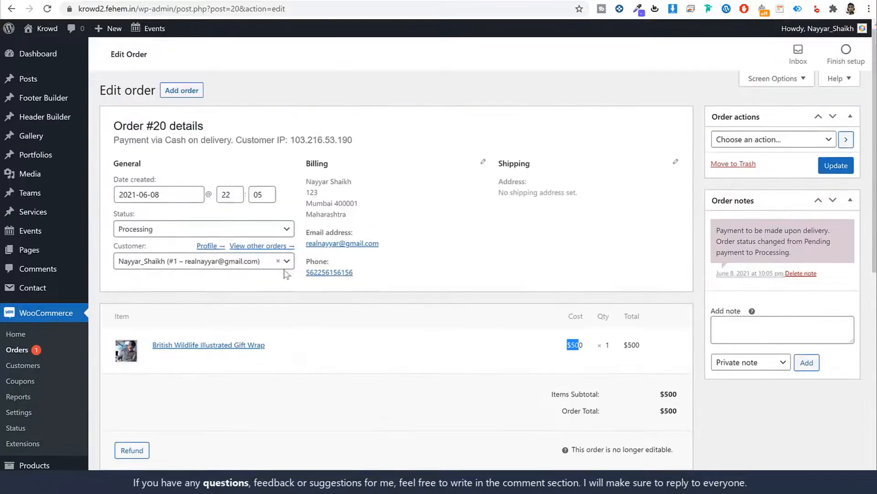
{"action": "left_click_drag", "start_coordinate": [715, 227], "coordinate": [798, 248]}
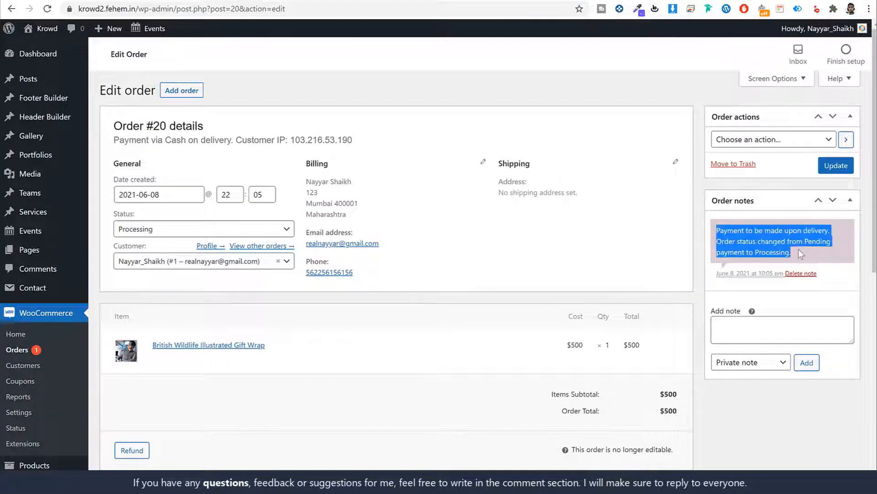
{"action": "left_click", "coordinate": [801, 250]}
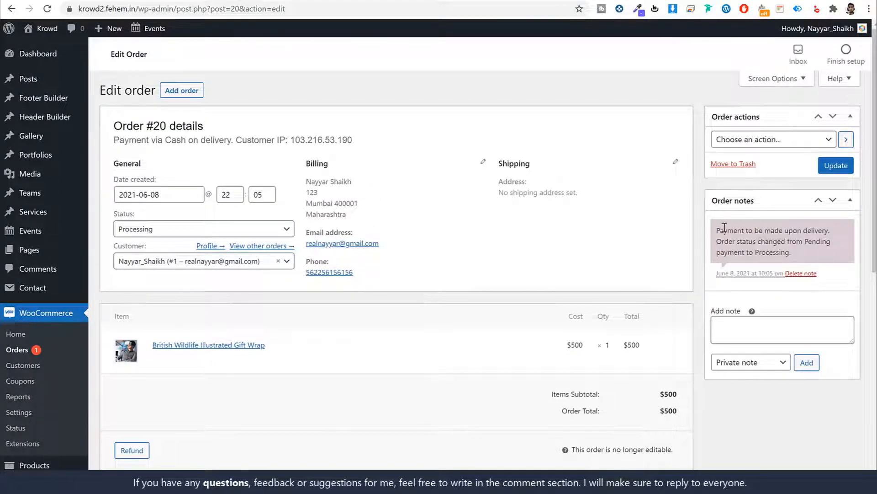
{"action": "left_click_drag", "start_coordinate": [723, 227], "coordinate": [808, 250]}
{"action": "left_click", "coordinate": [808, 250]}
{"action": "left_click_drag", "start_coordinate": [746, 230], "coordinate": [830, 233]}
{"action": "left_click", "coordinate": [830, 233]}
{"action": "left_click_drag", "start_coordinate": [721, 230], "coordinate": [807, 253]}
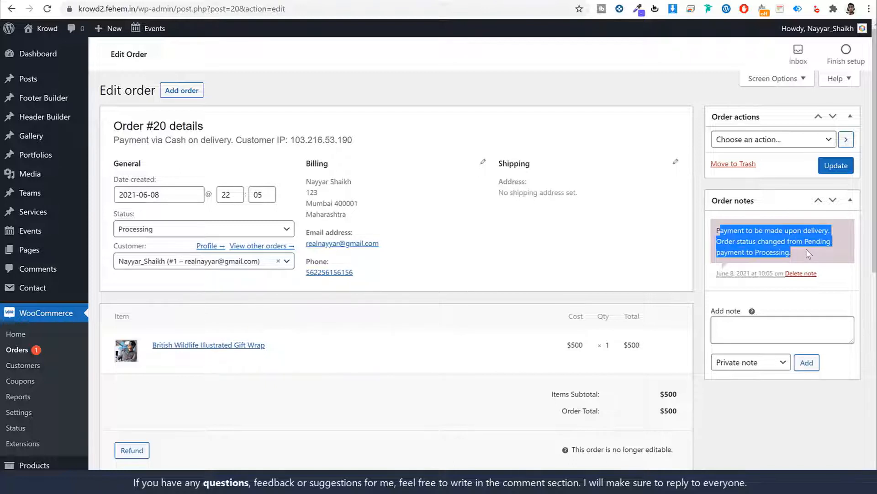
{"action": "left_click", "coordinate": [806, 249]}
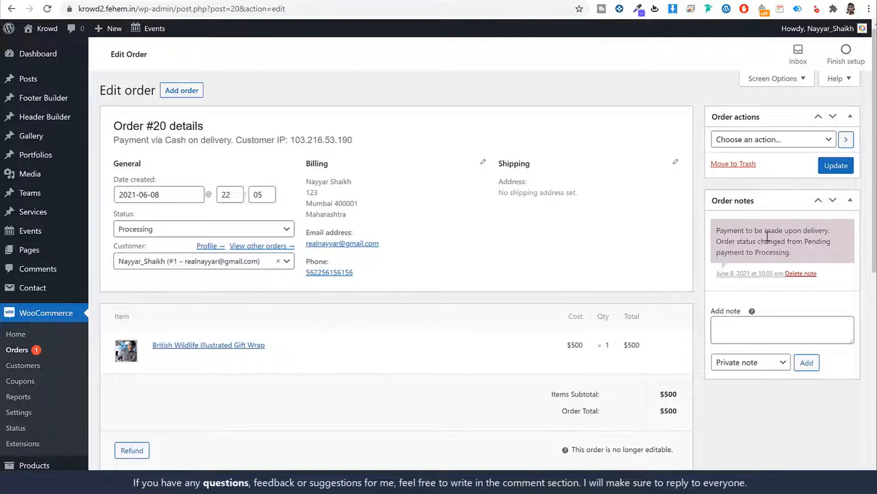
Change order #20's status from Processing to Completed and update it
{"action": "left_click_drag", "start_coordinate": [161, 218], "coordinate": [103, 218]}
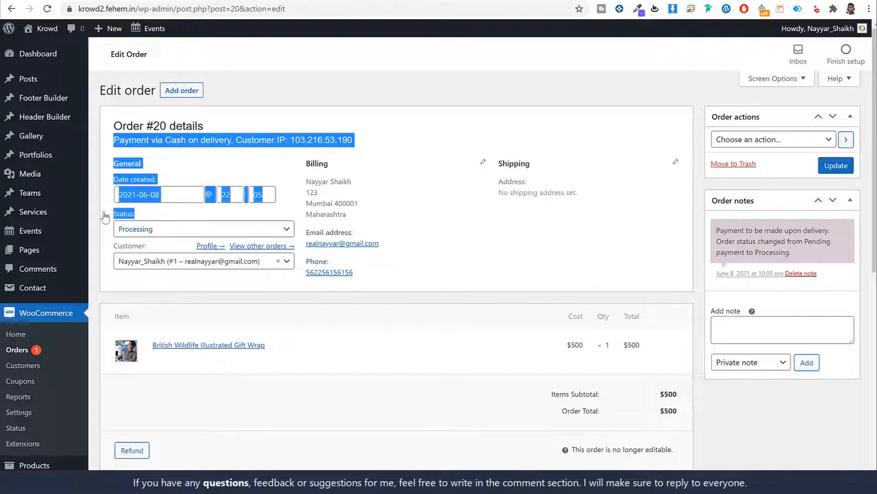
{"action": "left_click", "coordinate": [185, 233]}
{"action": "left_click", "coordinate": [161, 311]}
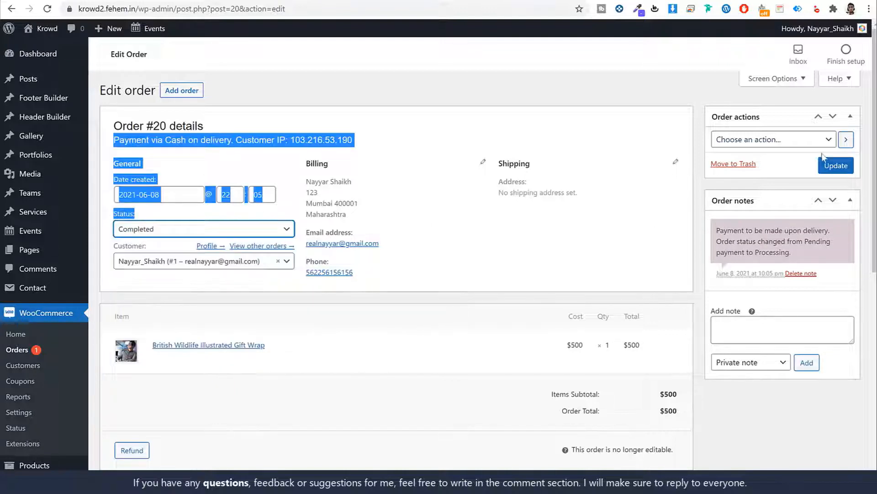
{"action": "left_click", "coordinate": [836, 165]}
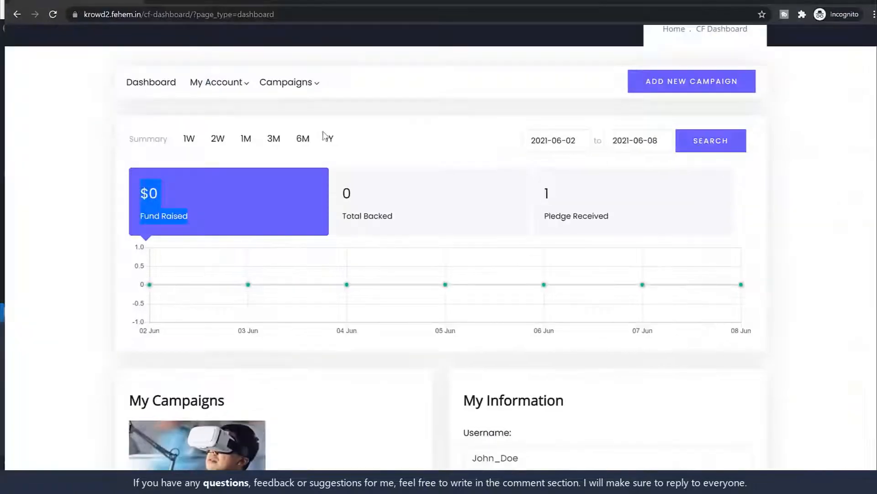
Reload the CF Dashboard so Fund Raised now shows $500
{"action": "left_click", "coordinate": [374, 192]}
{"action": "left_click", "coordinate": [53, 14]}
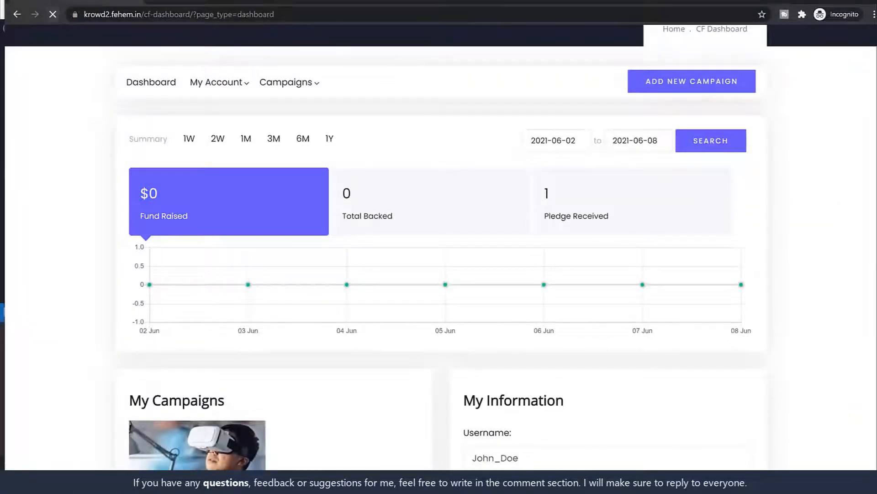
{"action": "left_click_drag", "start_coordinate": [180, 193], "coordinate": [130, 194]}
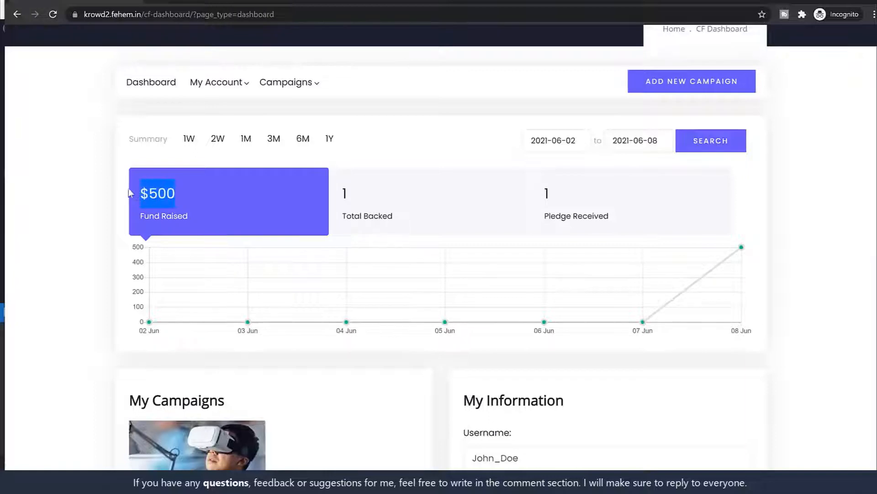
{"action": "left_click", "coordinate": [182, 202]}
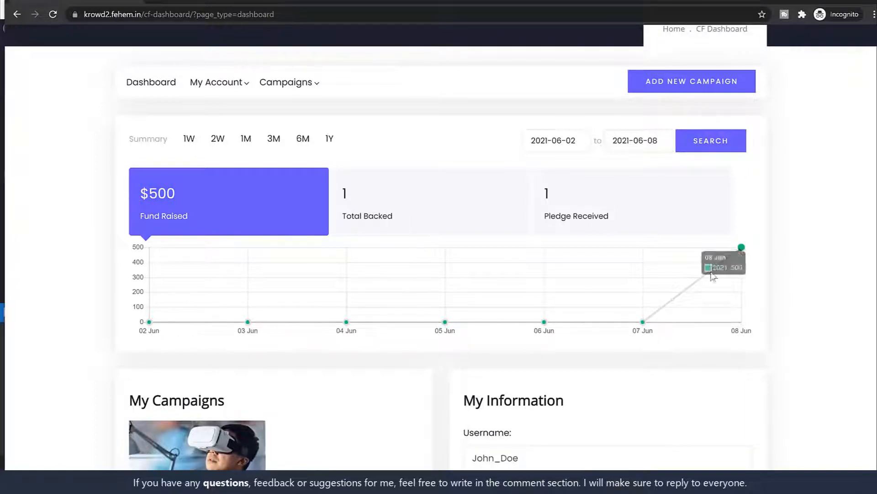
Review the dashboard totals and chart, then go to My Campaigns
{"action": "scroll", "coordinate": [688, 286], "scroll_direction": "down", "scroll_amount": 5}
{"action": "scroll", "coordinate": [690, 288], "scroll_direction": "down", "scroll_amount": 3}
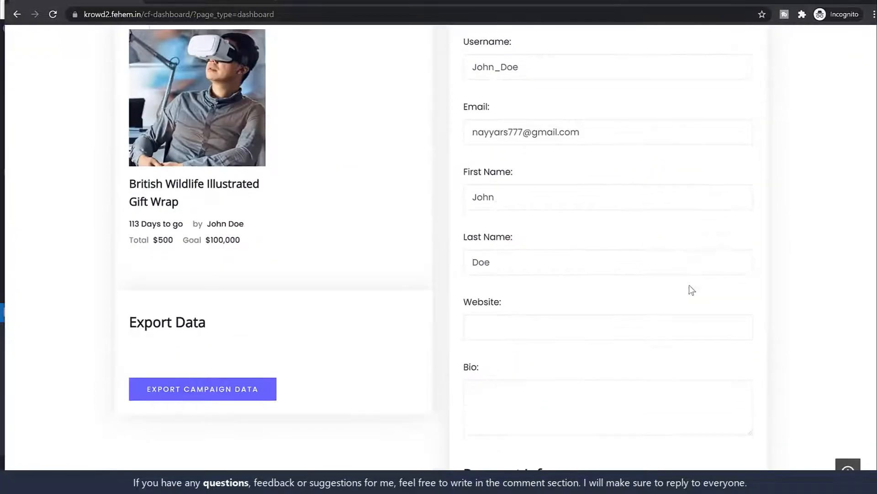
{"action": "scroll", "coordinate": [689, 288], "scroll_direction": "up", "scroll_amount": 12}
{"action": "scroll", "coordinate": [745, 245], "scroll_direction": "down", "scroll_amount": 5}
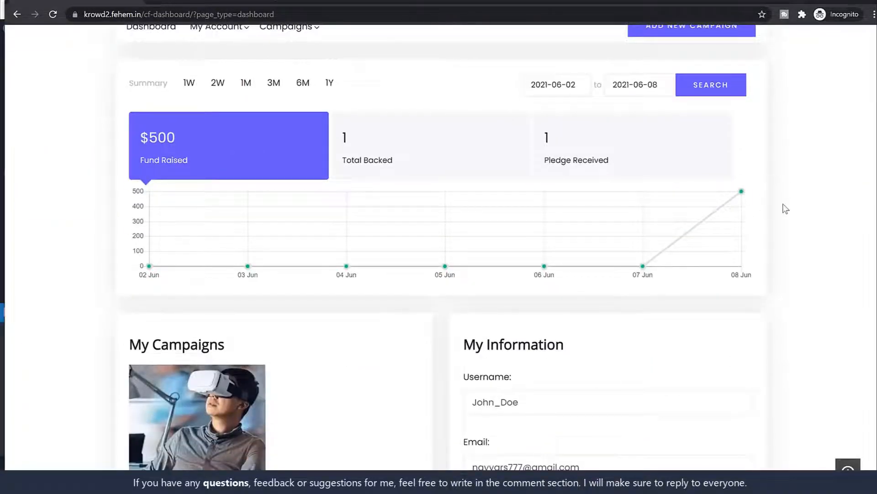
{"action": "scroll", "coordinate": [784, 208], "scroll_direction": "up", "scroll_amount": 5}
{"action": "scroll", "coordinate": [790, 209], "scroll_direction": "down", "scroll_amount": 8}
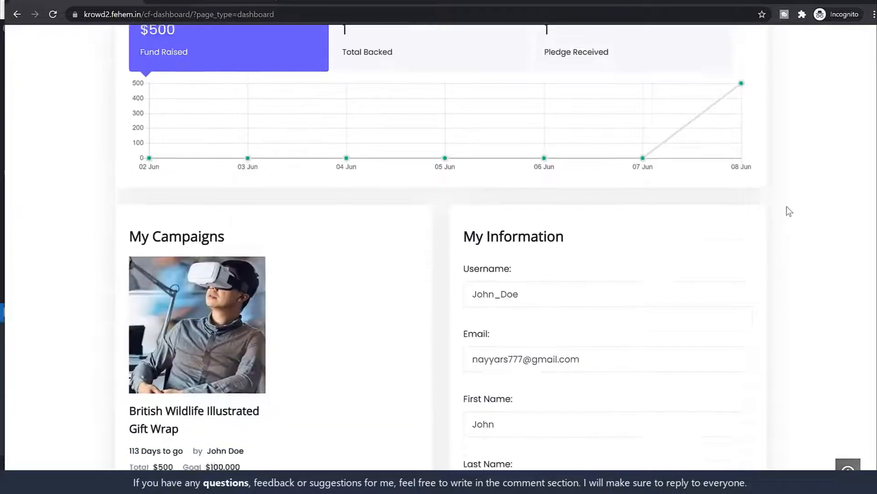
{"action": "scroll", "coordinate": [789, 211], "scroll_direction": "up", "scroll_amount": 7}
{"action": "mouse_move", "coordinate": [311, 249]}
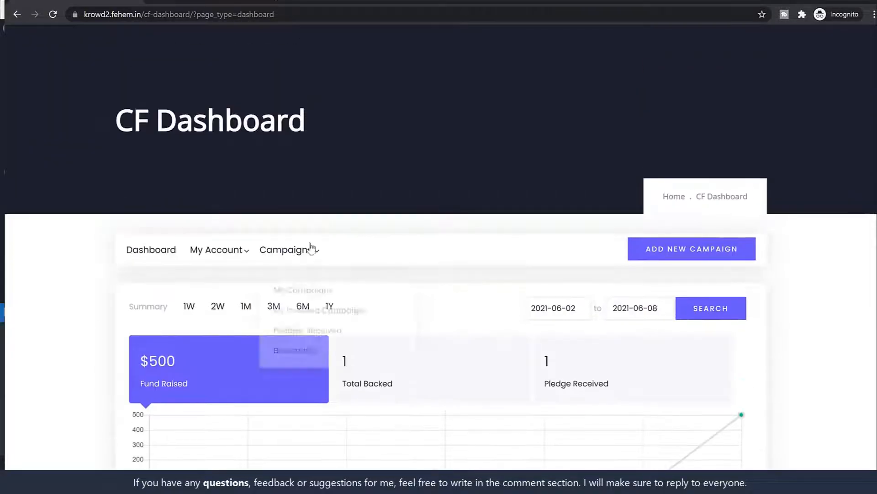
{"action": "left_click", "coordinate": [314, 280]}
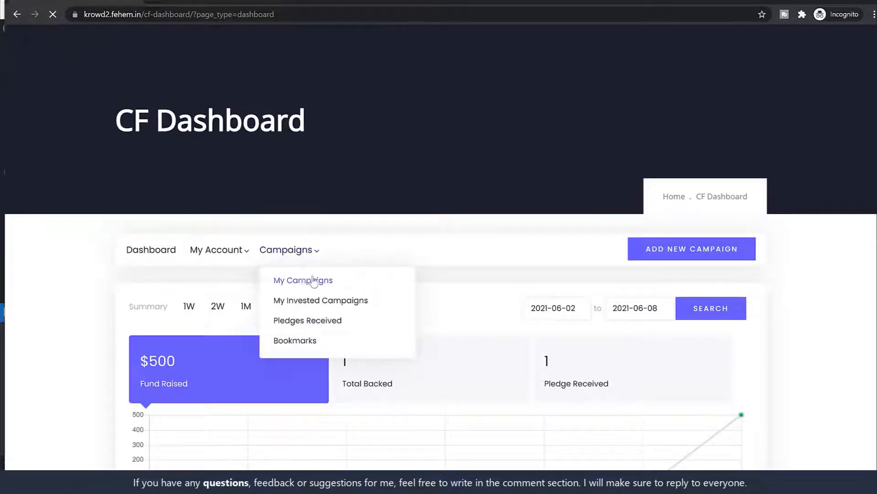
Start a new update for the gift wrap campaign titled 'Updat1 No.1'
{"action": "scroll", "coordinate": [448, 243], "scroll_direction": "down", "scroll_amount": 1}
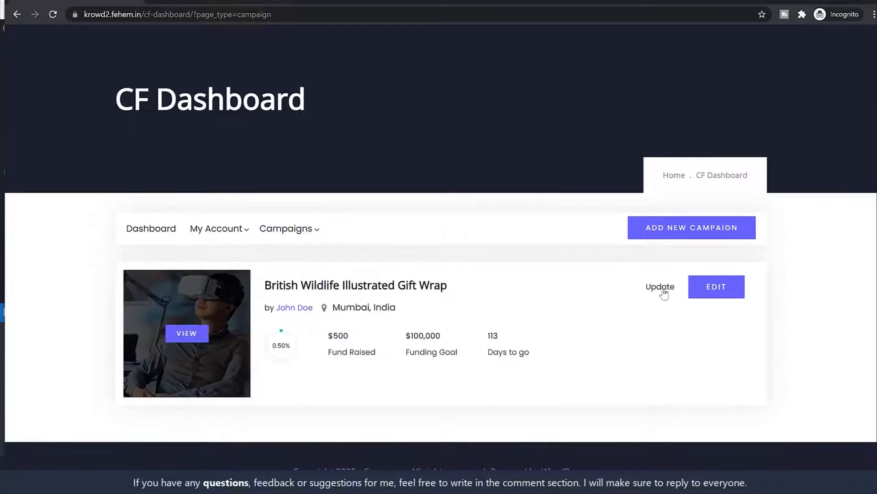
{"action": "left_click", "coordinate": [663, 289]}
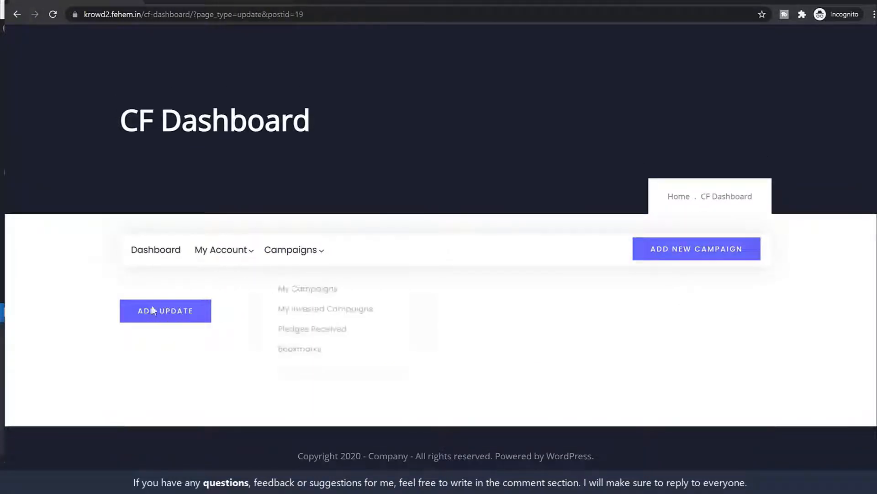
{"action": "left_click", "coordinate": [185, 319]}
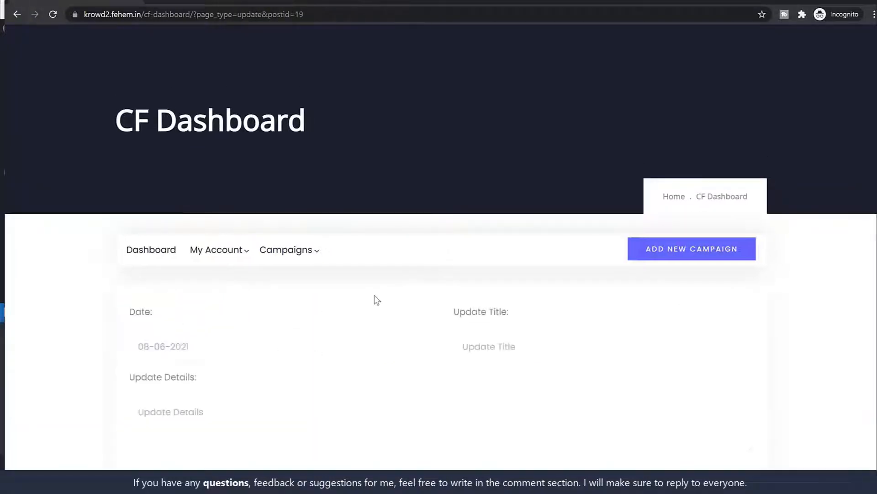
{"action": "scroll", "coordinate": [376, 300], "scroll_direction": "down", "scroll_amount": 3}
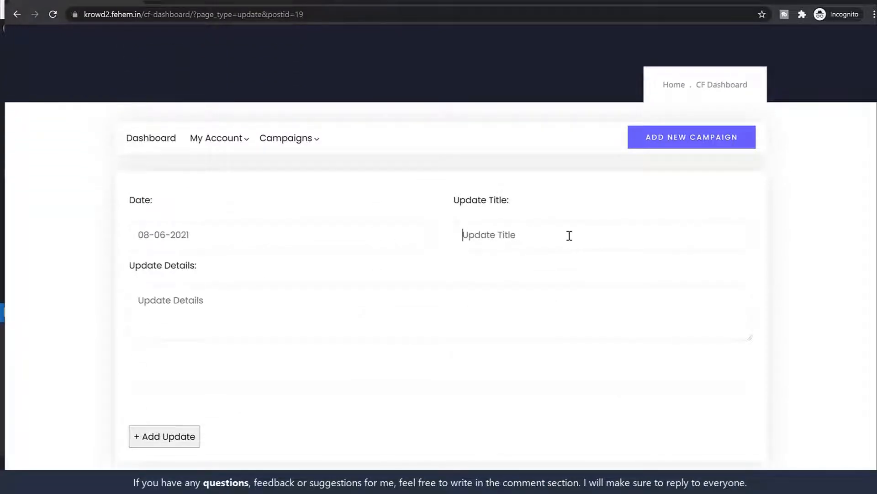
{"action": "type", "text": "Updat1 No.1"}
Fill Update Details with the Short Story paragraph copied from the campaign's product page
{"action": "left_click", "coordinate": [495, 286]}
{"action": "type", "text": "https://krowd2.fehem.in/product/british-wildlife-illustrated-gift-wrap/"}
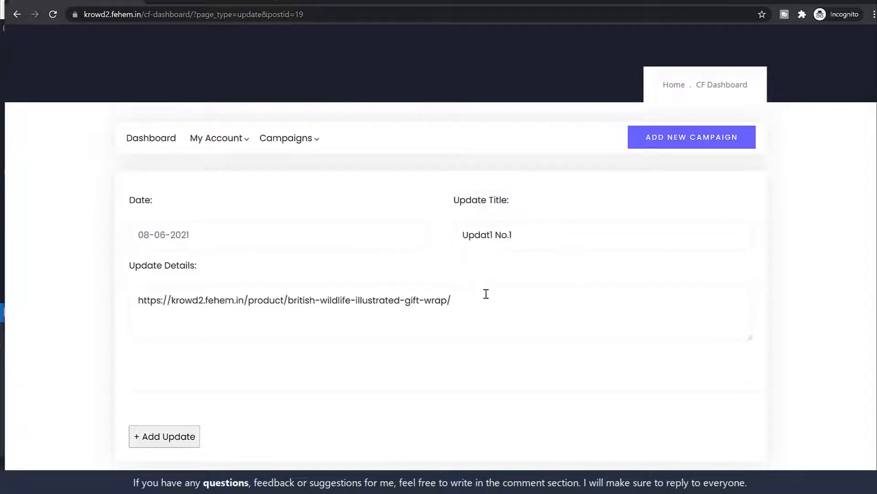
{"action": "key", "text": "ctrl+a"}
{"action": "left_click", "coordinate": [214, 1]}
{"action": "scroll", "coordinate": [368, 248], "scroll_direction": "up", "scroll_amount": 2}
{"action": "triple_click", "coordinate": [353, 233]}
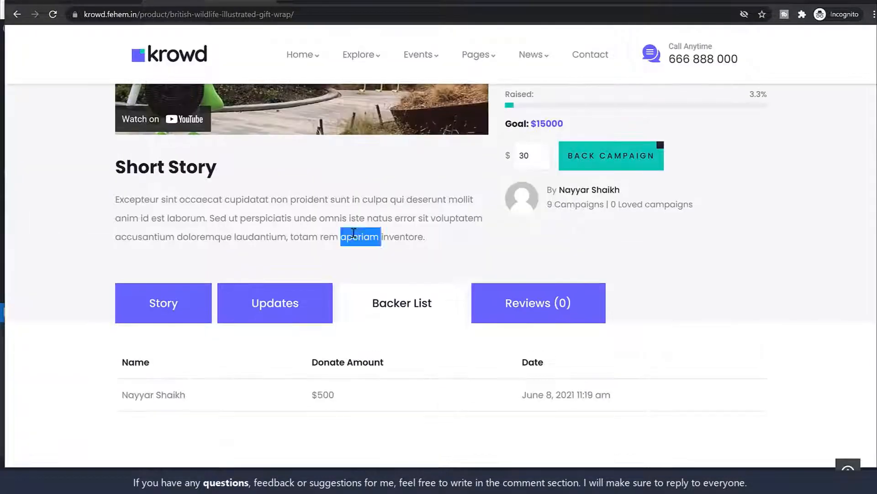
{"action": "key", "text": "ctrl+c"}
{"action": "left_click", "coordinate": [84, 5]}
{"action": "key", "text": "ctrl+v"}
{"action": "key", "text": "BackSpace"}
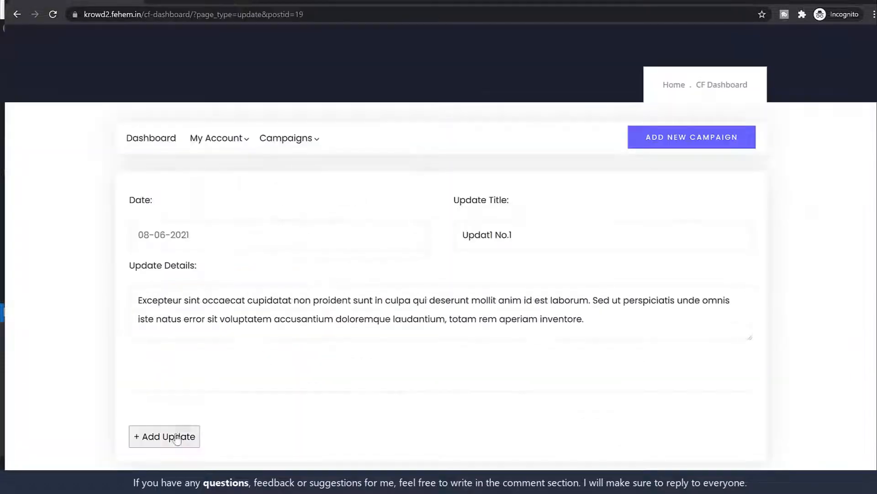
Remove the extra empty update entry, save the update and dismiss the success message
{"action": "left_click", "coordinate": [193, 440]}
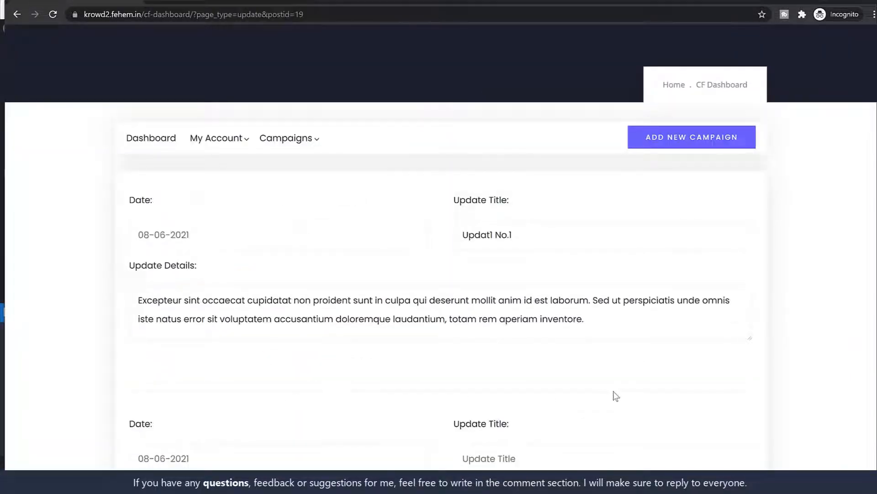
{"action": "scroll", "coordinate": [616, 396], "scroll_direction": "down", "scroll_amount": 5}
{"action": "left_click", "coordinate": [718, 367]}
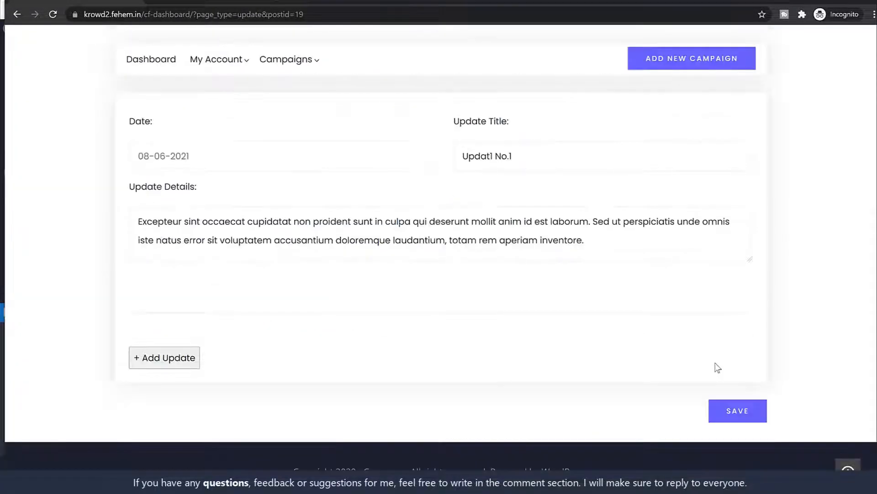
{"action": "left_click", "coordinate": [747, 410]}
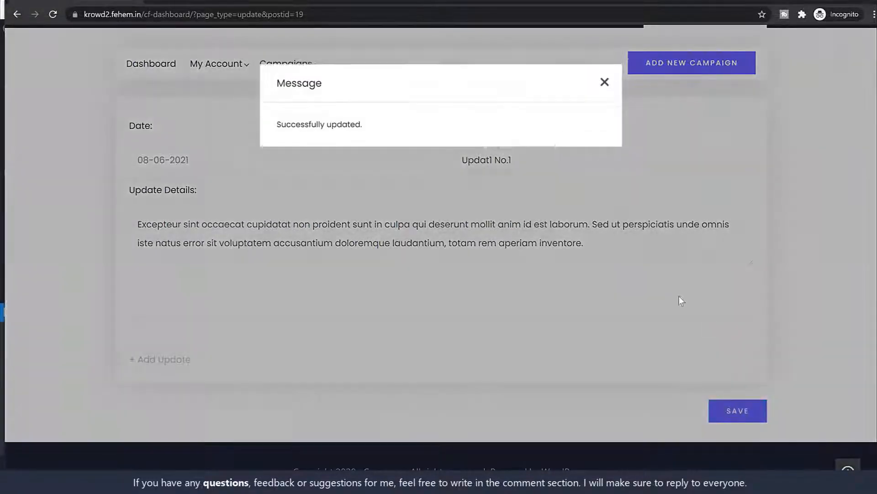
{"action": "left_click", "coordinate": [605, 82]}
Open the gift wrap campaign's project page from My Campaigns
{"action": "mouse_move", "coordinate": [285, 270]}
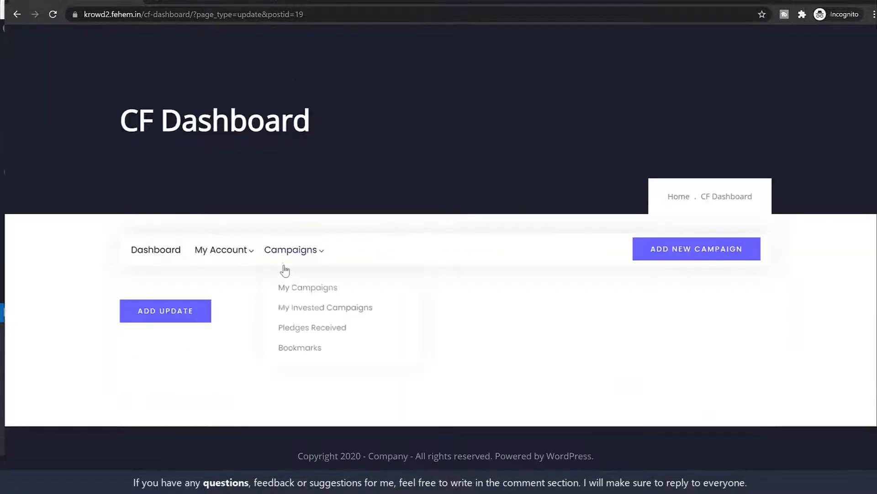
{"action": "left_click", "coordinate": [297, 286]}
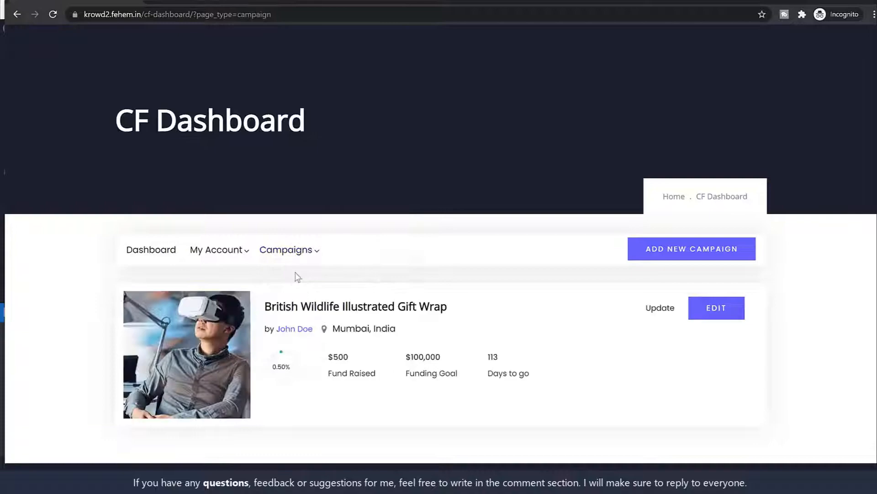
{"action": "left_click", "coordinate": [378, 312]}
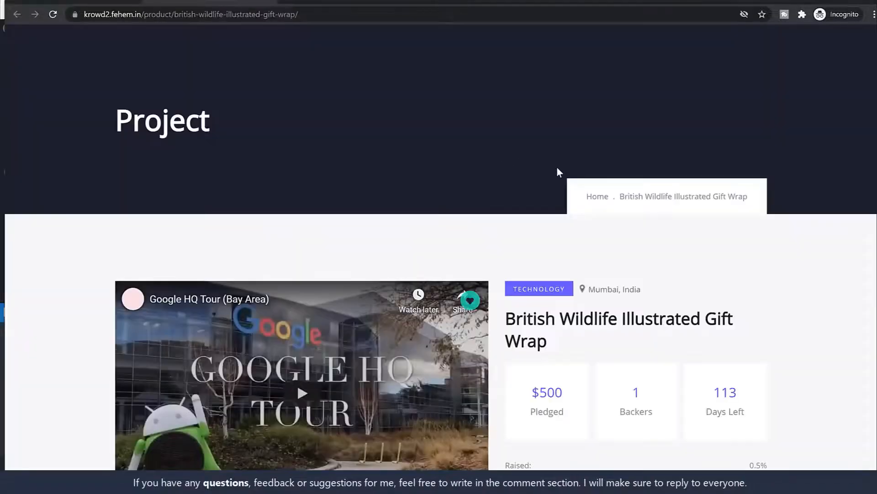
{"action": "scroll", "coordinate": [559, 172], "scroll_direction": "down", "scroll_amount": 10}
{"action": "scroll", "coordinate": [384, 202], "scroll_direction": "down", "scroll_amount": 5}
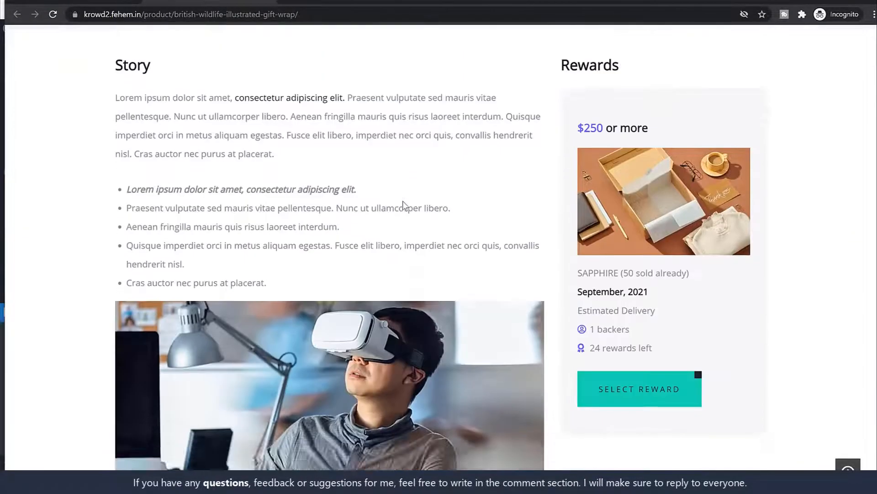
{"action": "scroll", "coordinate": [404, 205], "scroll_direction": "up", "scroll_amount": 5}
{"action": "scroll", "coordinate": [153, 234], "scroll_direction": "down", "scroll_amount": 3}
View the campaign's Updates, Backer List and Reviews tabs
{"action": "left_click", "coordinate": [260, 135]}
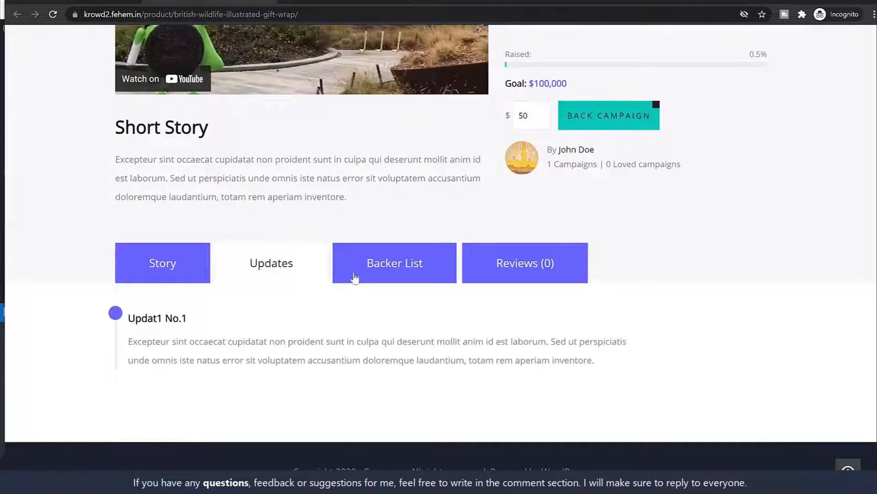
{"action": "left_click", "coordinate": [420, 272]}
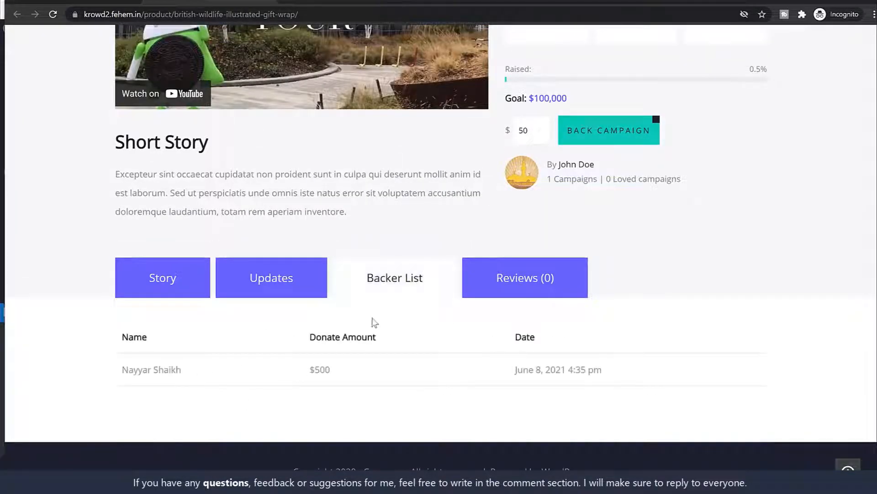
{"action": "left_click", "coordinate": [523, 287]}
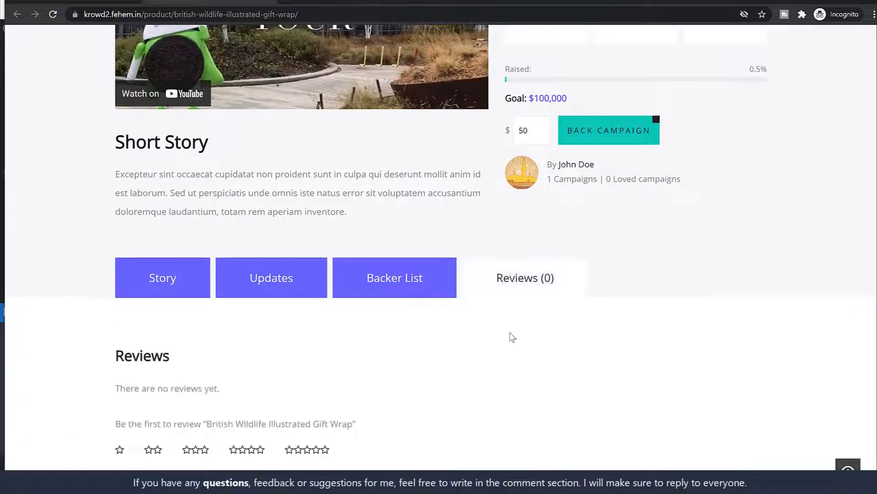
{"action": "scroll", "coordinate": [509, 335], "scroll_direction": "down", "scroll_amount": 6}
{"action": "scroll", "coordinate": [325, 192], "scroll_direction": "up", "scroll_amount": 6}
{"action": "scroll", "coordinate": [165, 286], "scroll_direction": "up", "scroll_amount": 9}
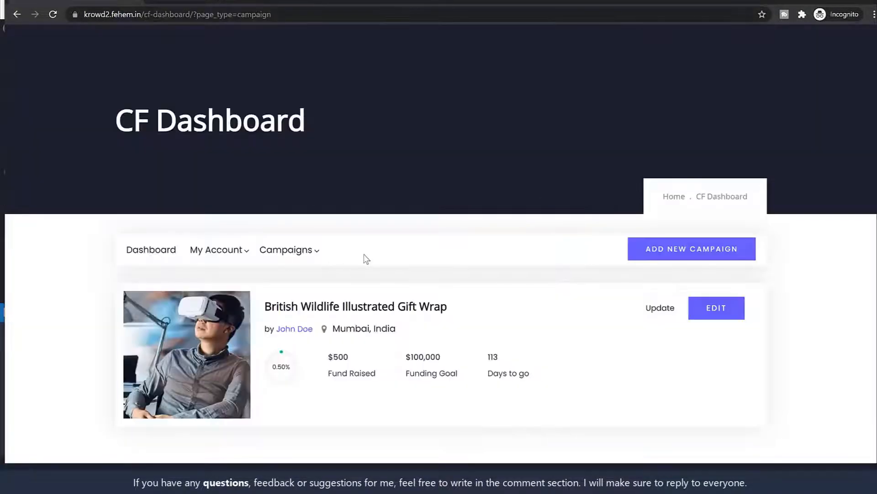
{"action": "scroll", "coordinate": [375, 275], "scroll_direction": "down", "scroll_amount": 1}
{"action": "scroll", "coordinate": [401, 290], "scroll_direction": "up", "scroll_amount": 1}
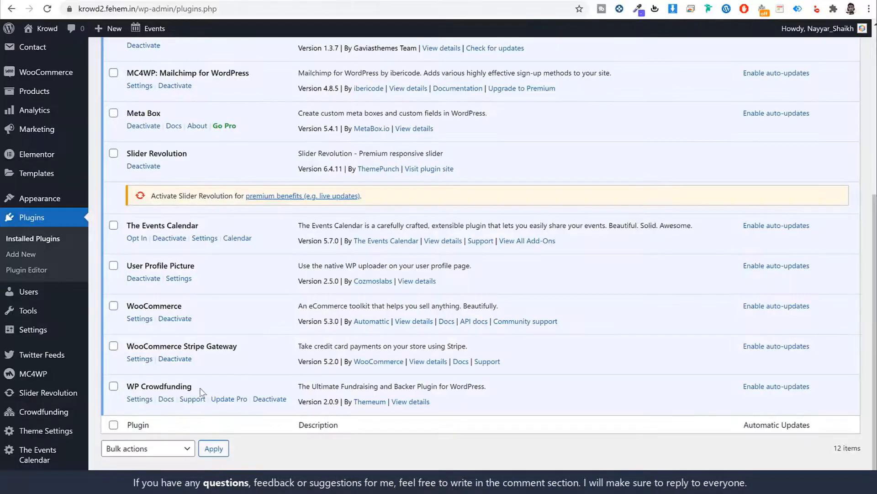
Return to the Edit Order #20 screen showing the $500 order as Completed
{"action": "left_click_drag", "start_coordinate": [200, 388], "coordinate": [128, 386]}
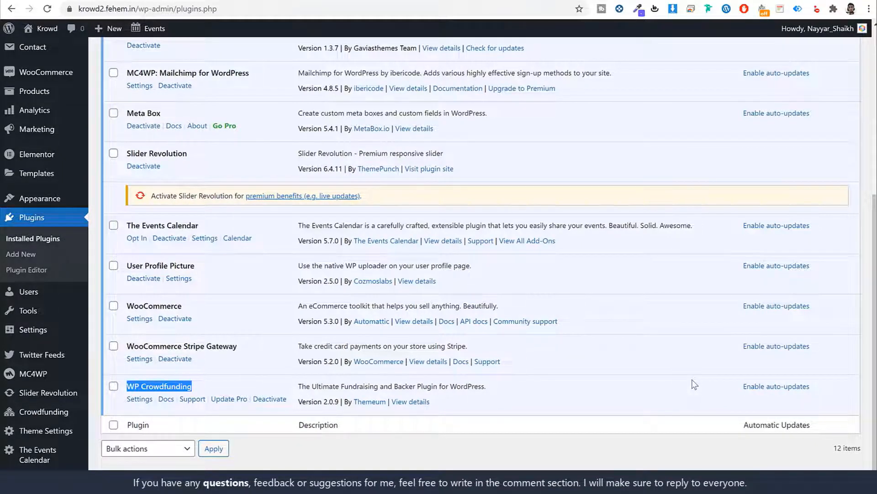
{"action": "key", "text": "alt+Left"}
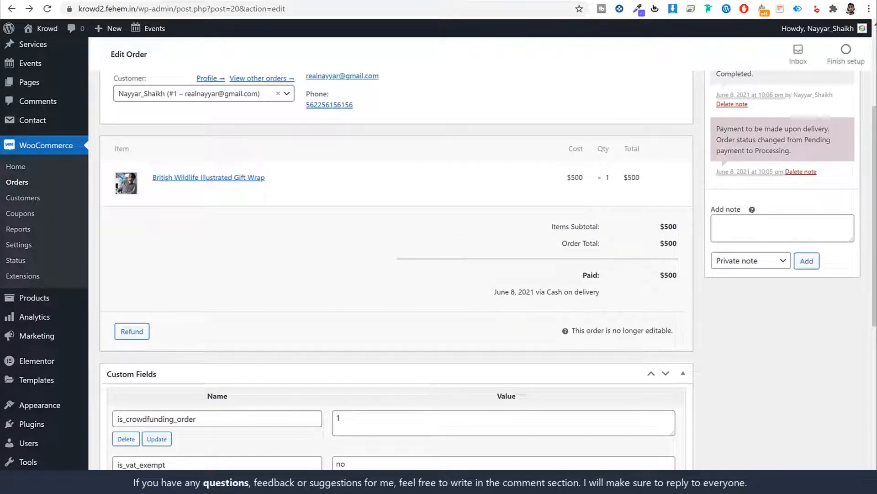
{"action": "key", "text": "alt+Tab"}
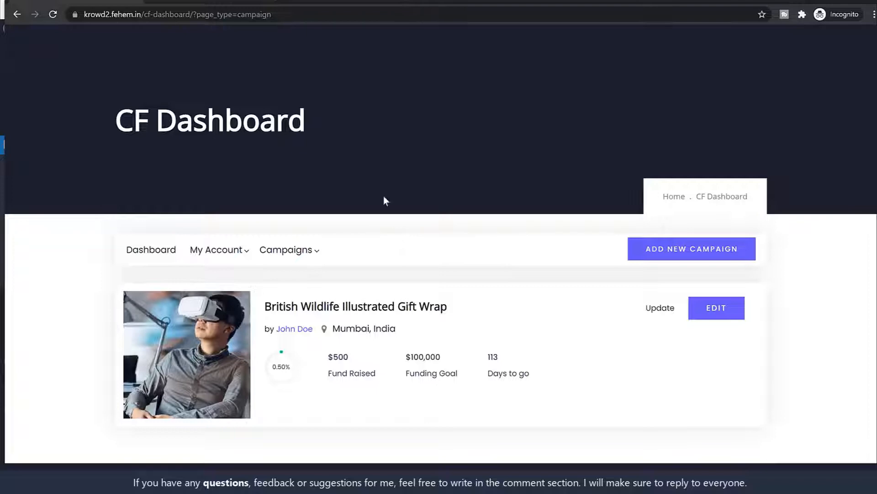
{"action": "left_click", "coordinate": [830, 1]}
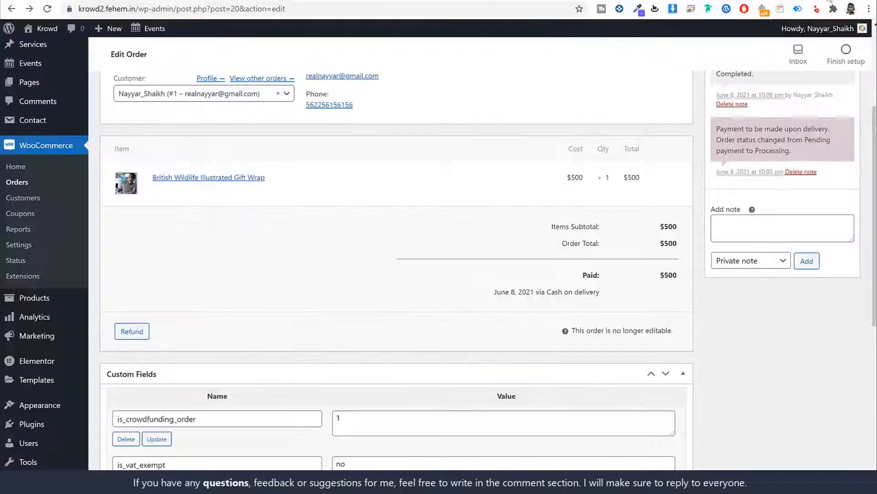
{"action": "key", "text": "ctrl+Tab"}
{"action": "key", "text": "ctrl+Tab"}
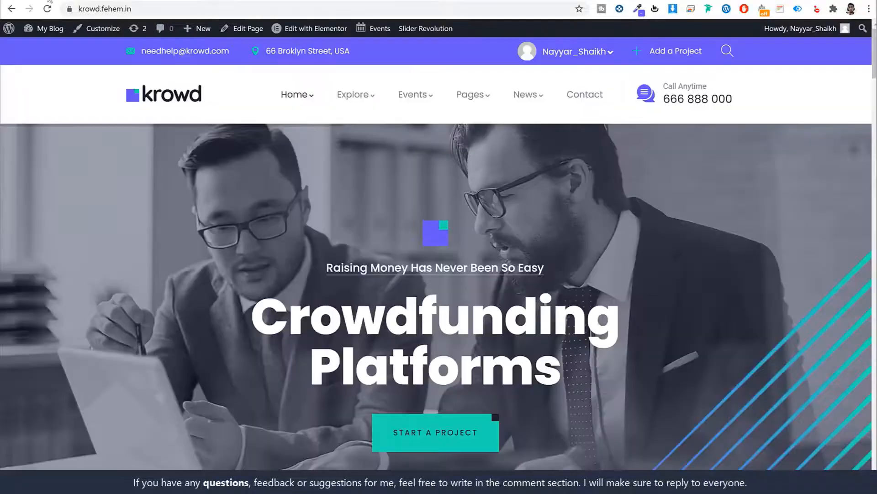
{"action": "left_click_drag", "start_coordinate": [239, 51], "coordinate": [248, 50]}
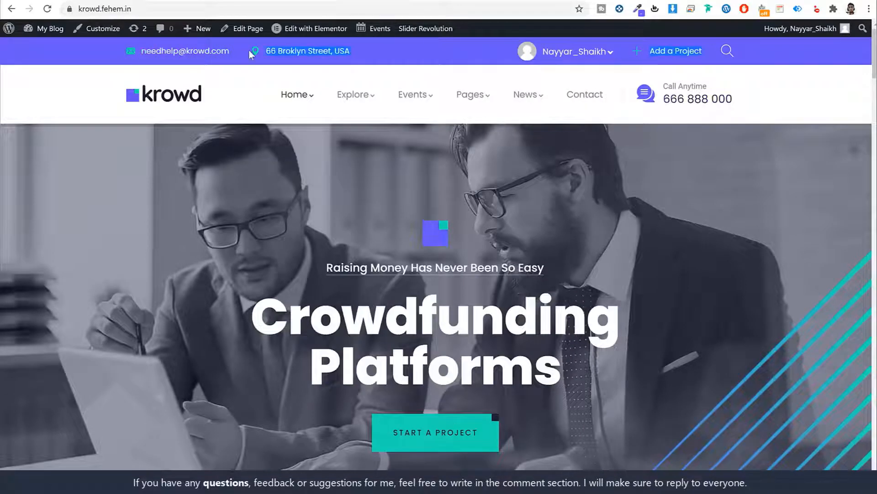
{"action": "left_click", "coordinate": [221, 81]}
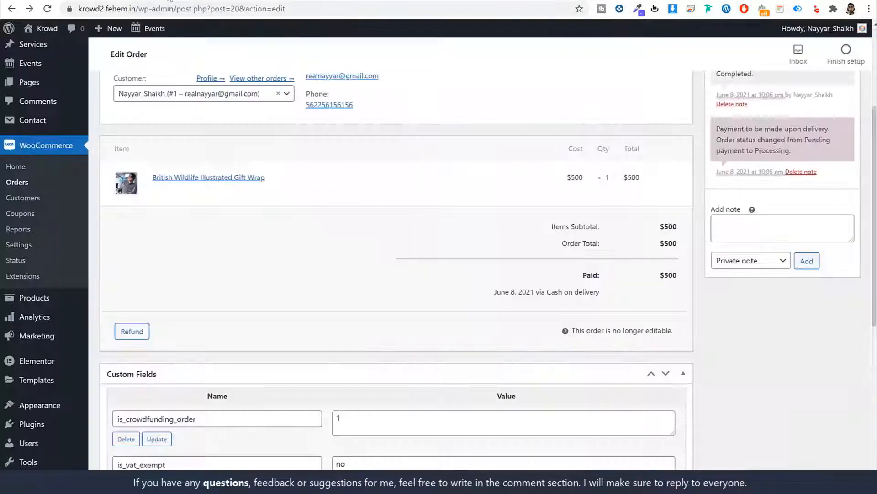
{"action": "scroll", "coordinate": [499, 133], "scroll_direction": "up", "scroll_amount": 5}
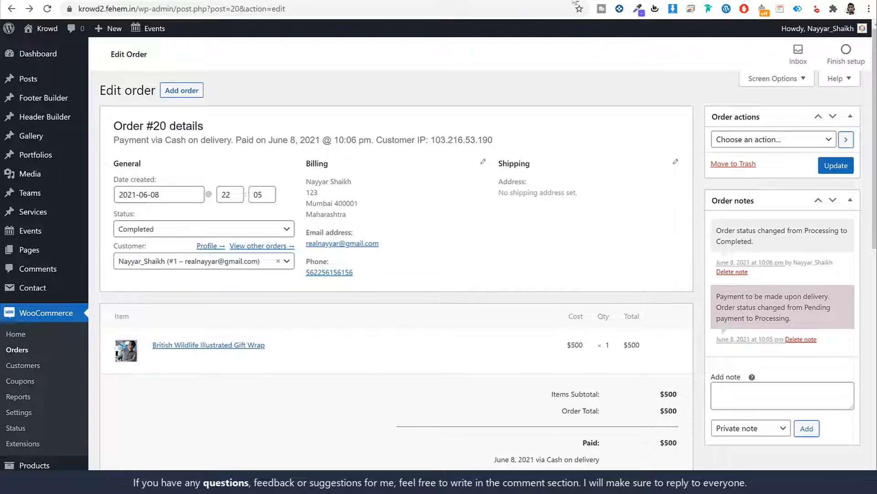
{"action": "key", "text": "ctrl+t"}
Go to the w3qna.com/wf link for the WP Crowdfunding product page and view the Native Wallet feature
{"action": "key", "text": "ctrl+v"}
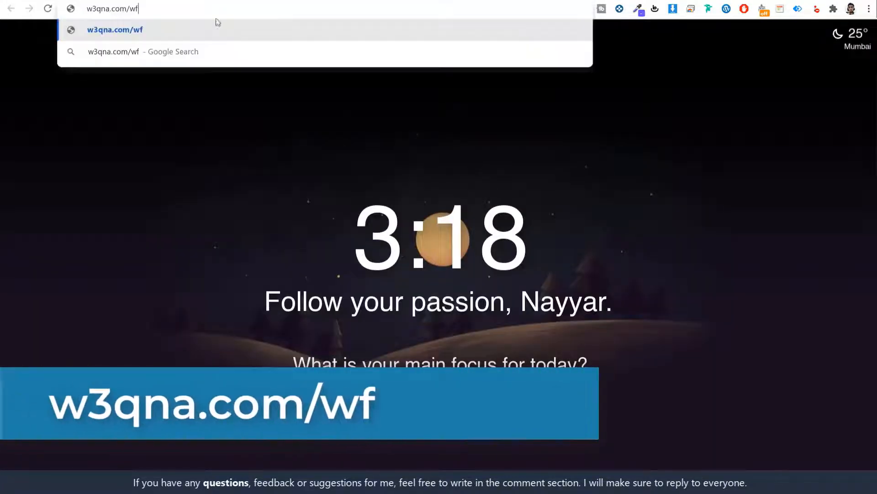
{"action": "key", "text": "Return"}
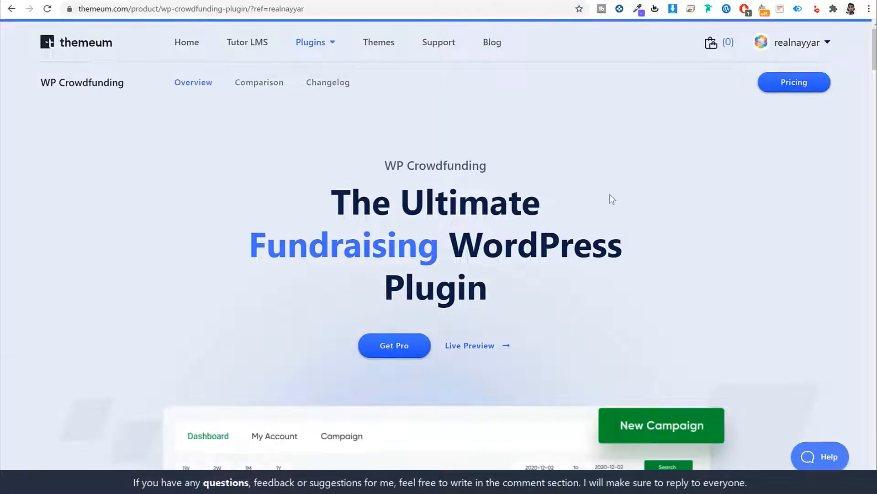
{"action": "scroll", "coordinate": [616, 197], "scroll_direction": "down", "scroll_amount": 15}
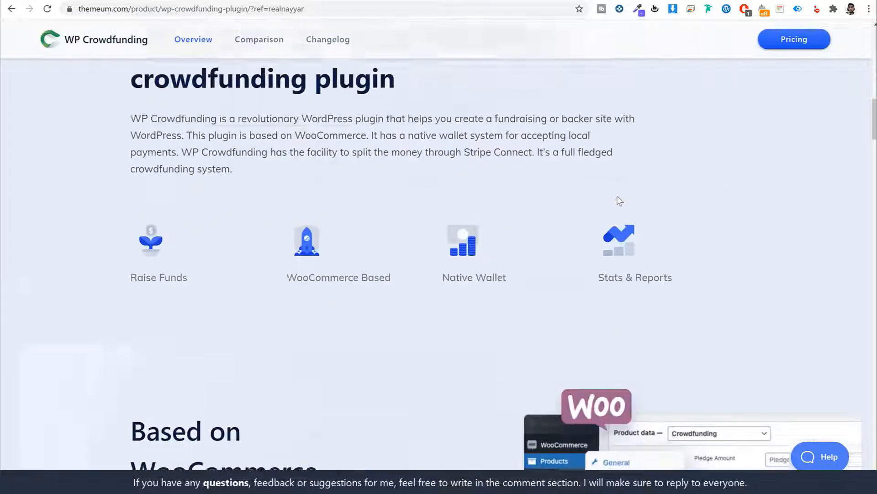
{"action": "scroll", "coordinate": [618, 196], "scroll_direction": "down", "scroll_amount": 2}
{"action": "scroll", "coordinate": [601, 204], "scroll_direction": "down", "scroll_amount": 4}
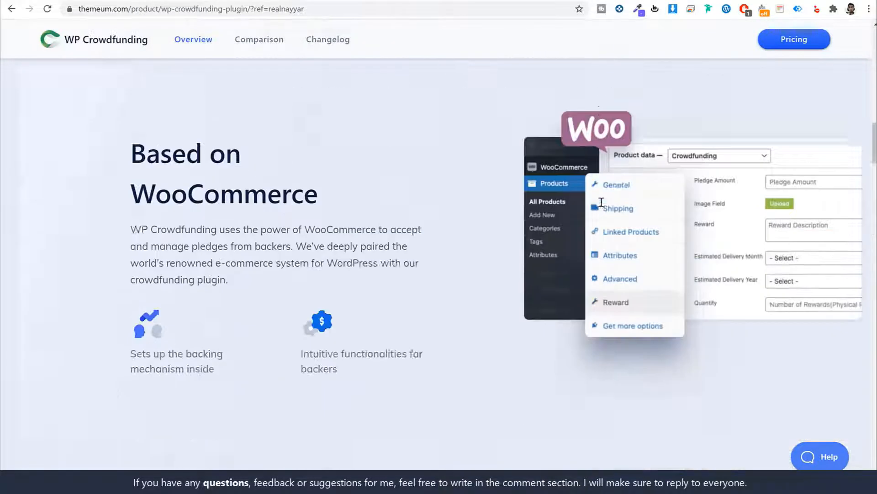
{"action": "scroll", "coordinate": [730, 201], "scroll_direction": "up", "scroll_amount": 3}
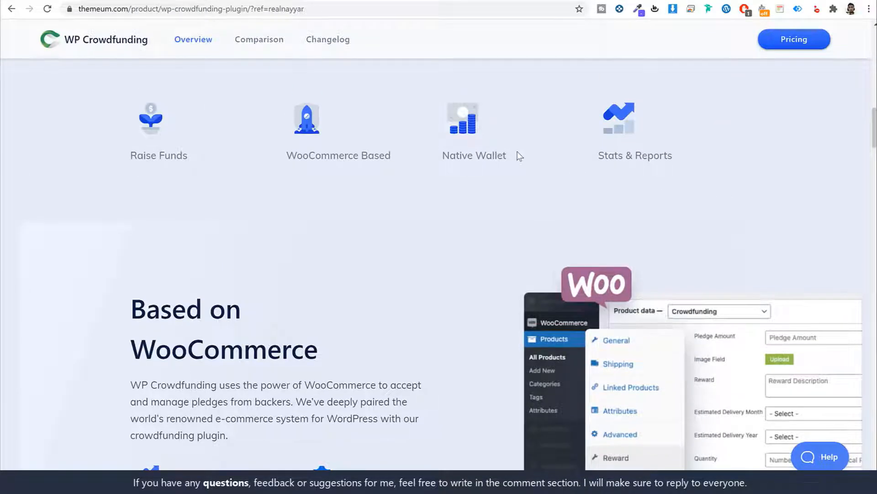
{"action": "left_click_drag", "start_coordinate": [488, 156], "coordinate": [427, 163]}
{"action": "left_click", "coordinate": [552, 172]}
Browse the remaining features, including Stripe Connect, and open the WP Crowdfunding Pro pricing
{"action": "scroll", "coordinate": [691, 189], "scroll_direction": "down", "scroll_amount": 10}
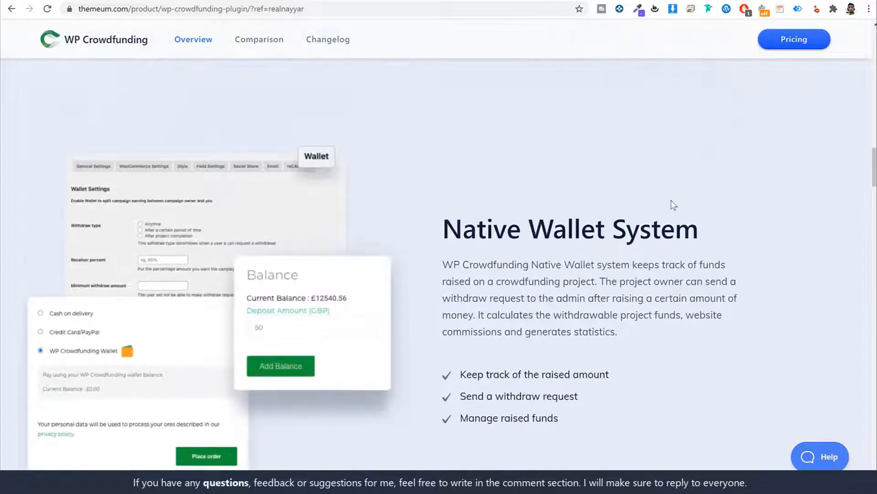
{"action": "scroll", "coordinate": [674, 205], "scroll_direction": "down", "scroll_amount": 1}
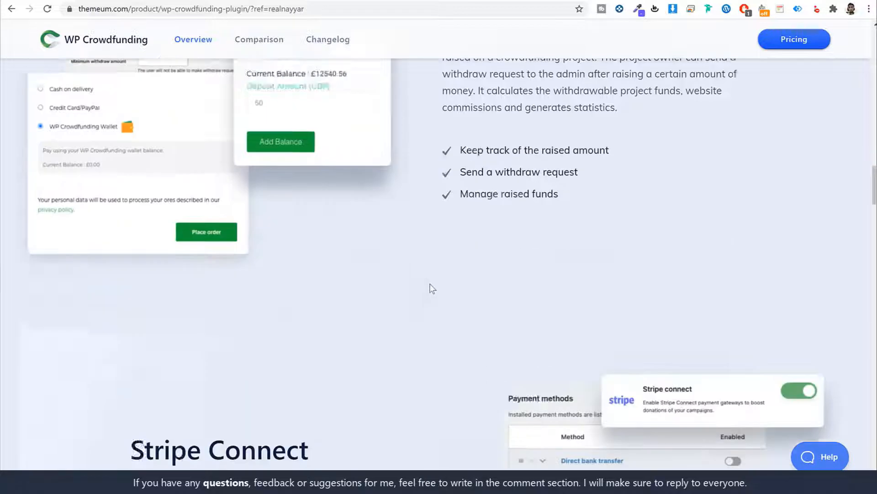
{"action": "scroll", "coordinate": [429, 288], "scroll_direction": "down", "scroll_amount": 10}
{"action": "left_click_drag", "start_coordinate": [325, 191], "coordinate": [143, 183]}
{"action": "left_click", "coordinate": [245, 186]}
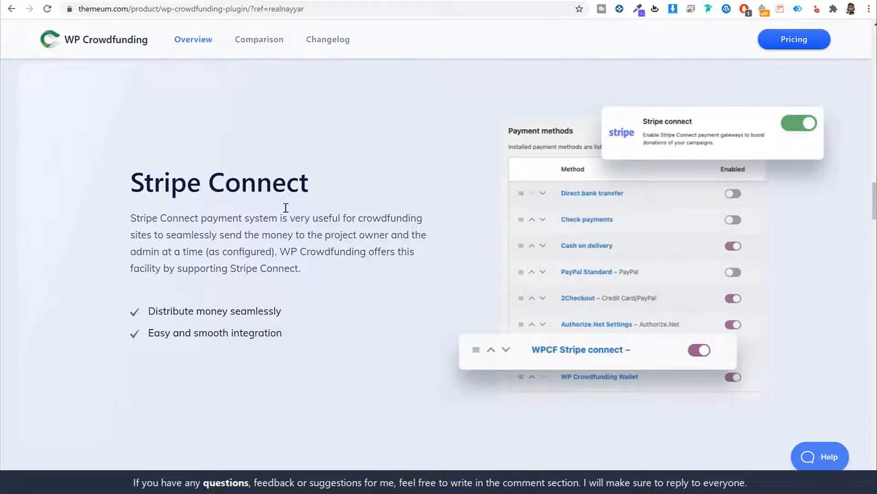
{"action": "scroll", "coordinate": [285, 207], "scroll_direction": "down", "scroll_amount": 8}
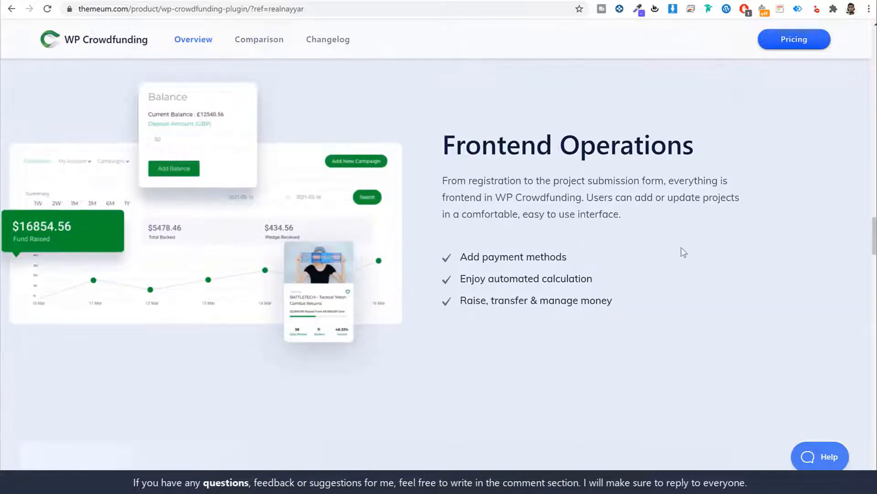
{"action": "scroll", "coordinate": [683, 252], "scroll_direction": "down", "scroll_amount": 9}
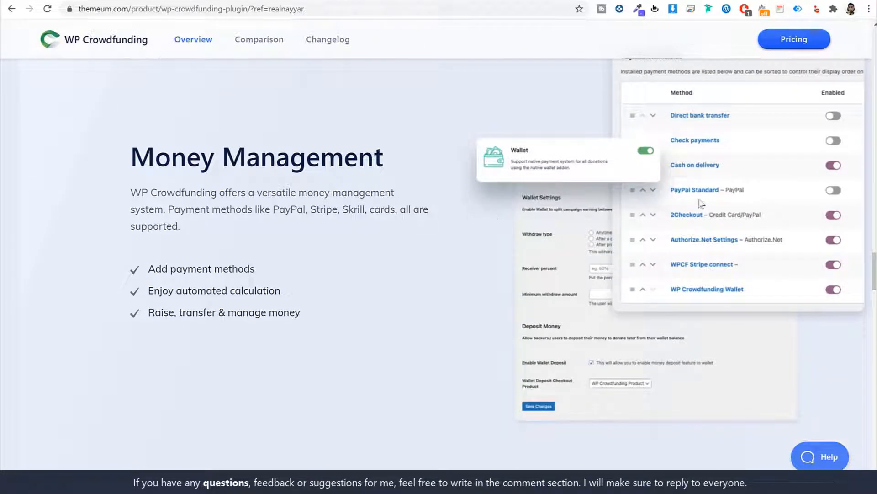
{"action": "scroll", "coordinate": [350, 305], "scroll_direction": "down", "scroll_amount": 15}
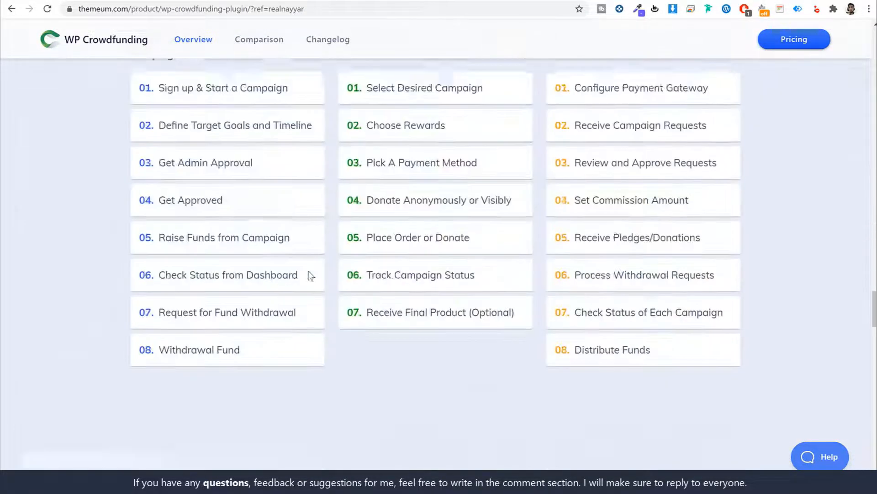
{"action": "scroll", "coordinate": [312, 277], "scroll_direction": "down", "scroll_amount": 5}
{"action": "scroll", "coordinate": [320, 241], "scroll_direction": "up", "scroll_amount": 20}
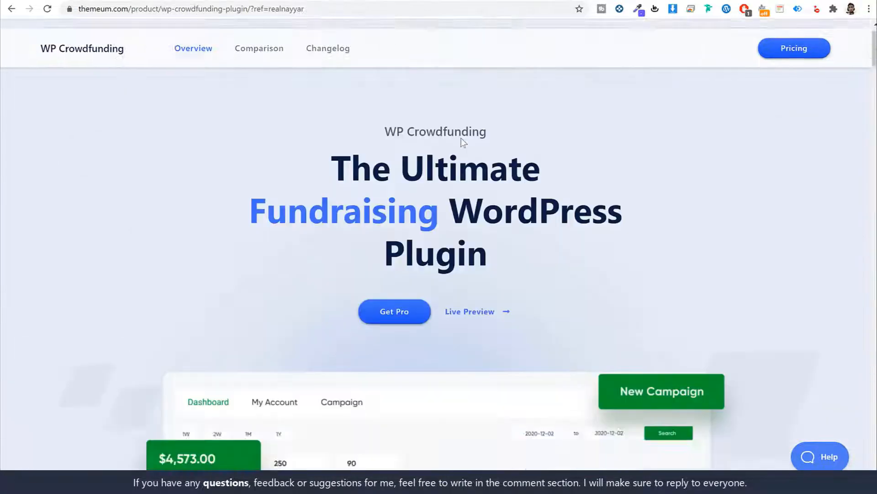
{"action": "scroll", "coordinate": [613, 216], "scroll_direction": "down", "scroll_amount": 2}
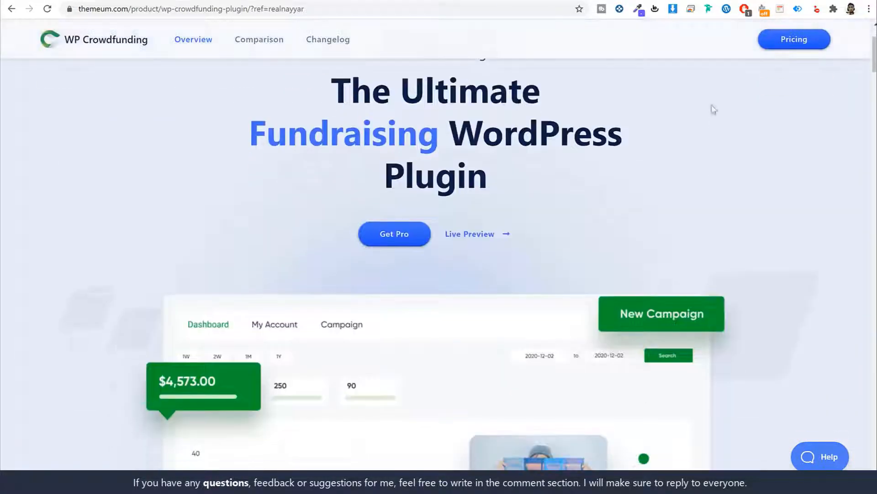
{"action": "left_click", "coordinate": [401, 238]}
Compare the yearly pricing, starting at $149, with the one-time lifetime license prices
{"action": "scroll", "coordinate": [494, 232], "scroll_direction": "down", "scroll_amount": 3}
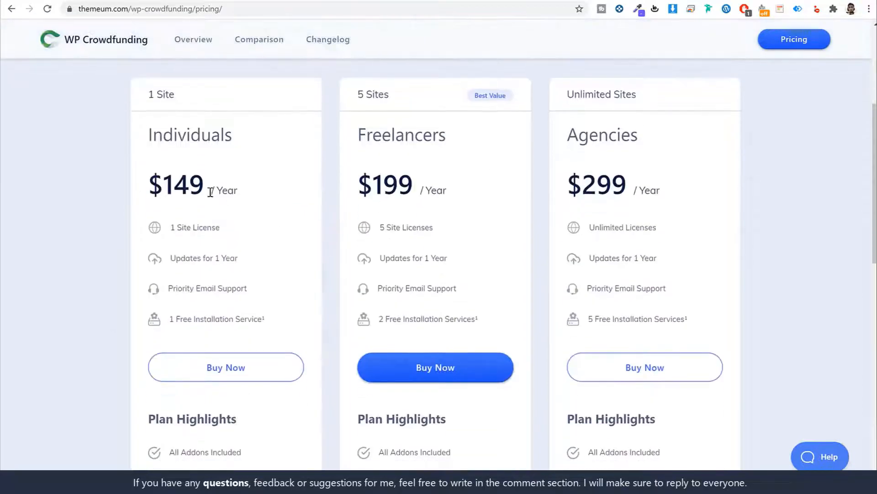
{"action": "left_click_drag", "start_coordinate": [202, 188], "coordinate": [124, 190]}
{"action": "left_click", "coordinate": [171, 194]}
{"action": "scroll", "coordinate": [210, 241], "scroll_direction": "down", "scroll_amount": 3}
{"action": "scroll", "coordinate": [211, 294], "scroll_direction": "up", "scroll_amount": 3}
{"action": "scroll", "coordinate": [644, 171], "scroll_direction": "up", "scroll_amount": 3}
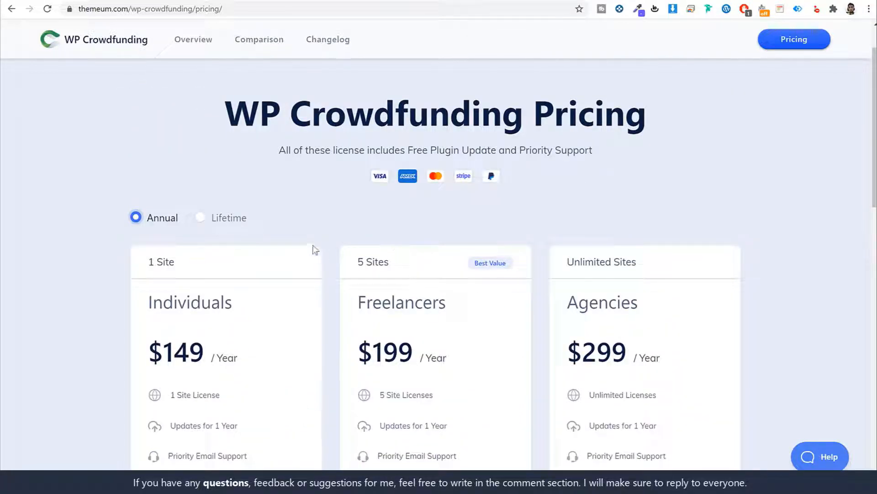
{"action": "left_click", "coordinate": [201, 218]}
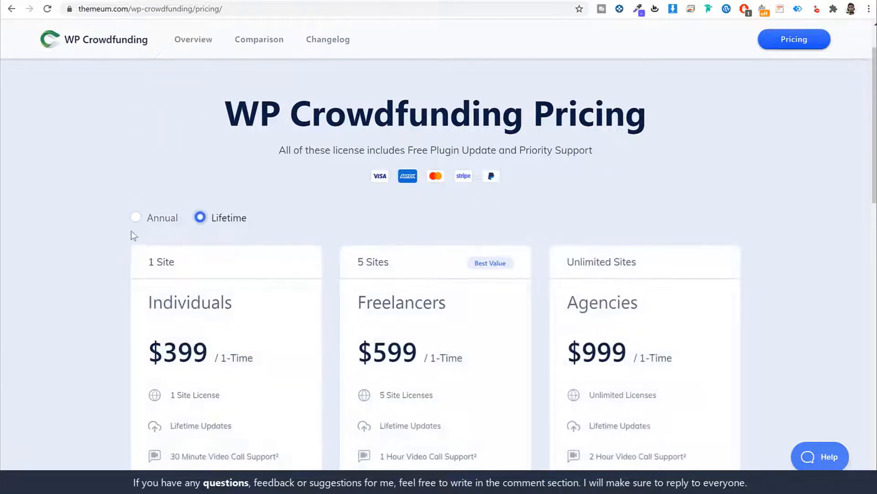
{"action": "scroll", "coordinate": [342, 227], "scroll_direction": "down", "scroll_amount": 1}
{"action": "scroll", "coordinate": [342, 228], "scroll_direction": "down", "scroll_amount": 3}
{"action": "scroll", "coordinate": [273, 218], "scroll_direction": "up", "scroll_amount": 2}
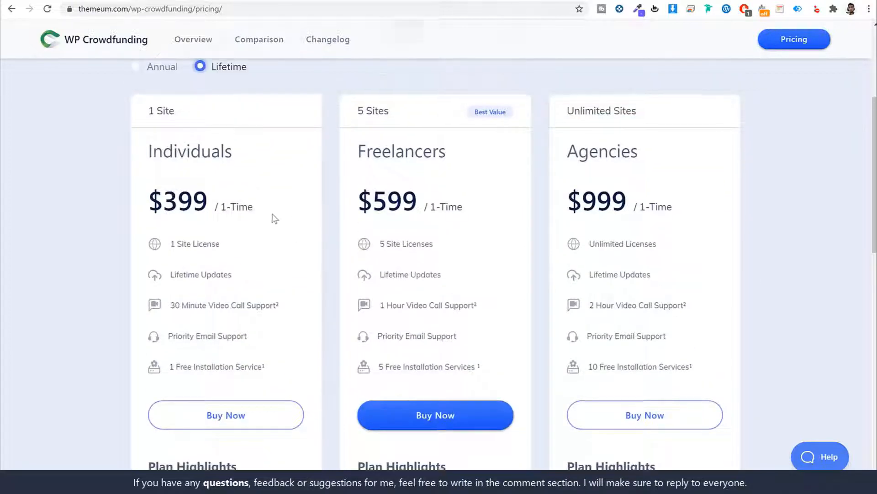
{"action": "scroll", "coordinate": [417, 231], "scroll_direction": "up", "scroll_amount": 1}
{"action": "scroll", "coordinate": [292, 360], "scroll_direction": "down", "scroll_amount": 4}
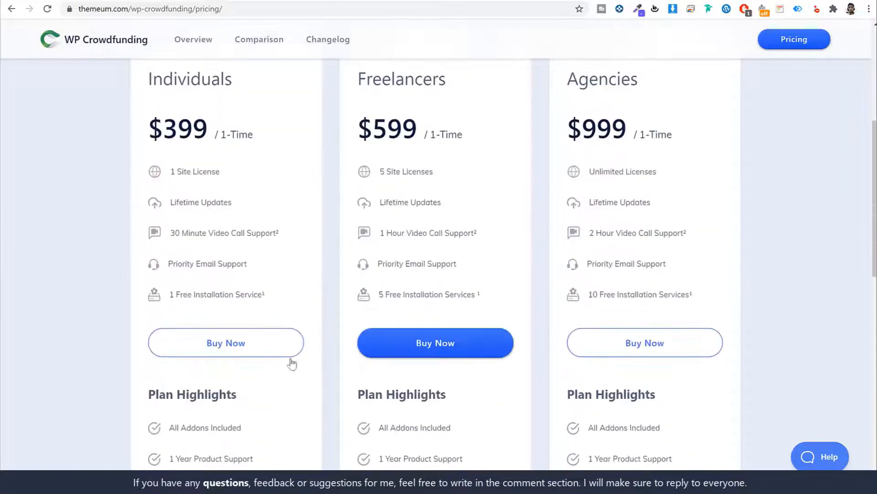
{"action": "scroll", "coordinate": [296, 361], "scroll_direction": "up", "scroll_amount": 6}
Download the latest WP Crowdfunding plugin from the account's Downloads page
{"action": "left_click", "coordinate": [827, 43]}
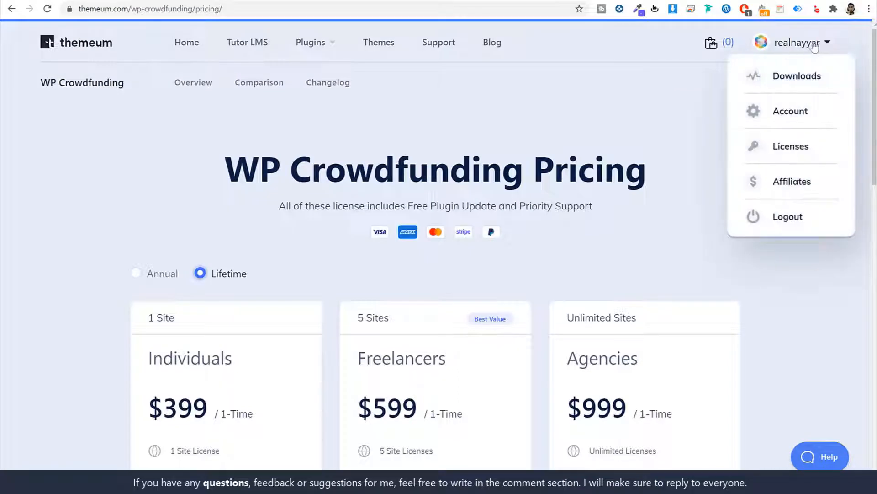
{"action": "left_click", "coordinate": [798, 76]}
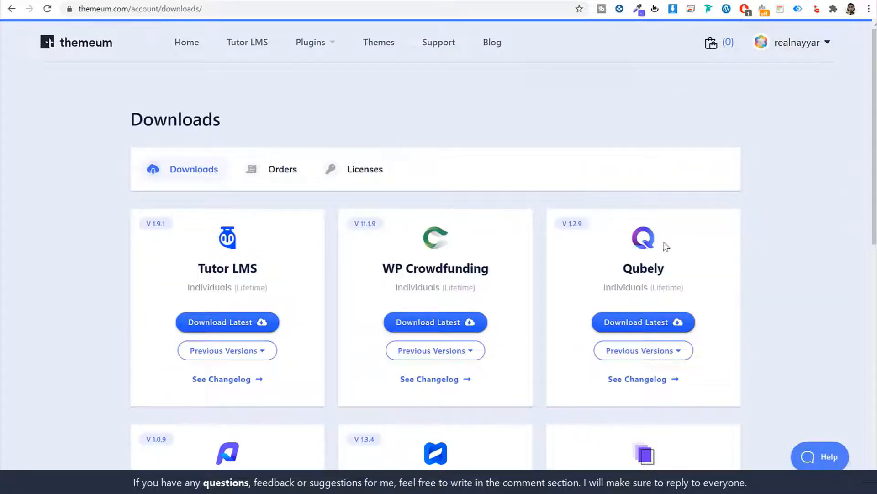
{"action": "scroll", "coordinate": [703, 238], "scroll_direction": "down", "scroll_amount": 4}
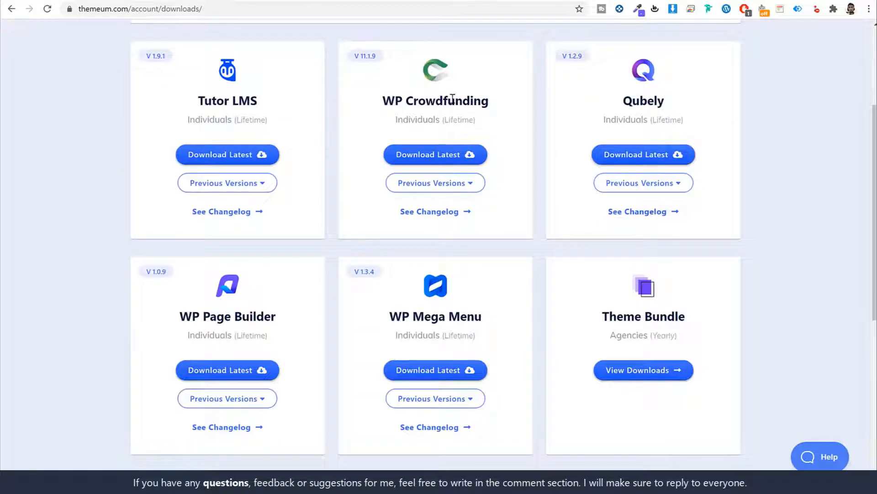
{"action": "left_click_drag", "start_coordinate": [395, 101], "coordinate": [494, 102]}
{"action": "left_click", "coordinate": [458, 158]}
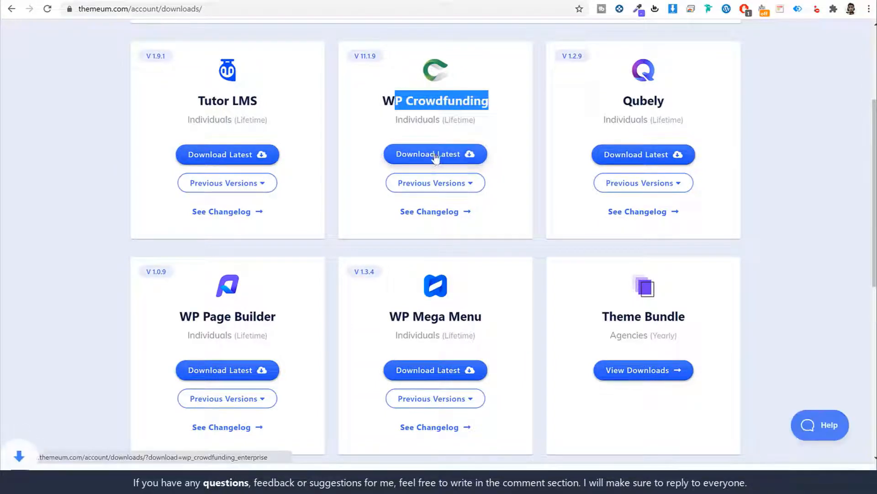
{"action": "scroll", "coordinate": [439, 345], "scroll_direction": "up", "scroll_amount": 4}
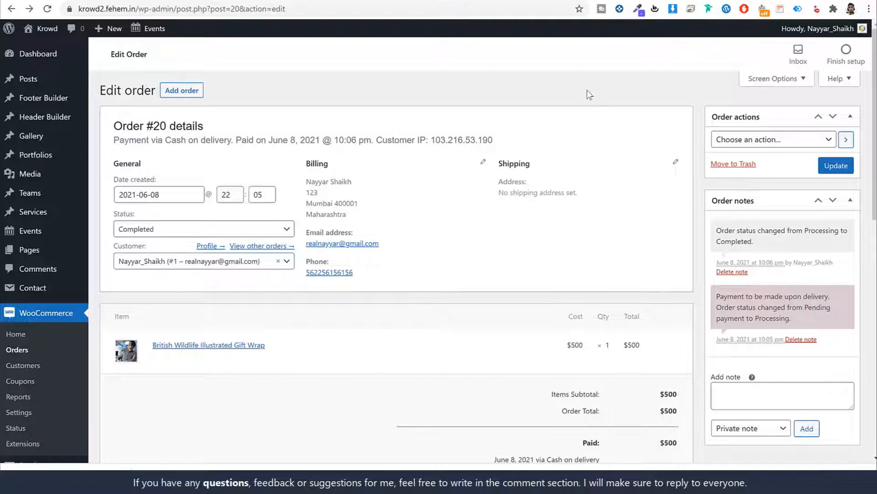
Install and activate the WP Crowdfunding zip through Plugins > Add New > Upload Plugin
{"action": "scroll", "coordinate": [662, 152], "scroll_direction": "down", "scroll_amount": 7}
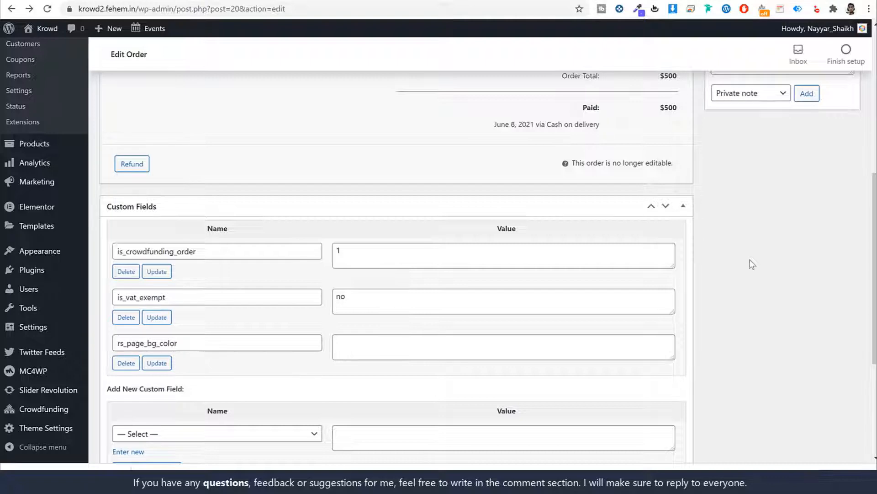
{"action": "left_click", "coordinate": [46, 273]}
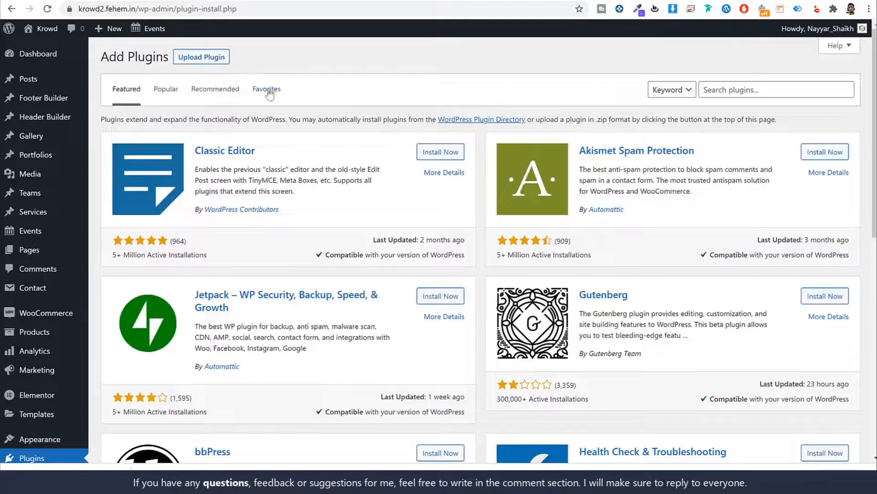
{"action": "left_click", "coordinate": [201, 57]}
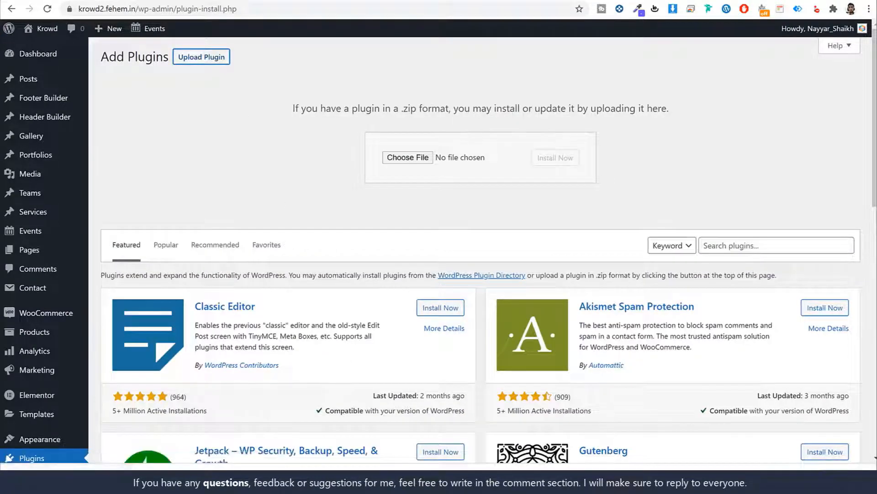
{"action": "left_click_drag", "start_coordinate": [473, 132], "coordinate": [406, 157]}
{"action": "left_click", "coordinate": [537, 163]}
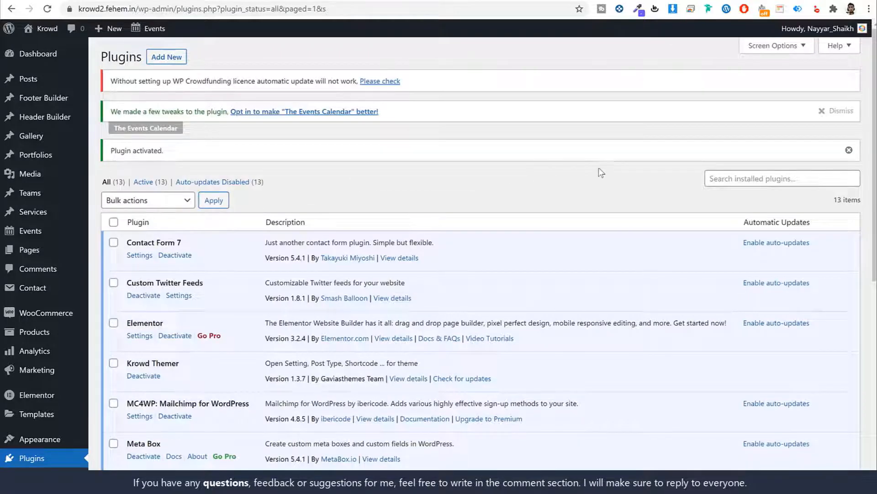
{"action": "scroll", "coordinate": [599, 173], "scroll_direction": "down", "scroll_amount": 2}
Enable the WP Crowdfunding Wallet and WPCF Stripe connect payment methods and save the changes
{"action": "mouse_move", "coordinate": [55, 208]}
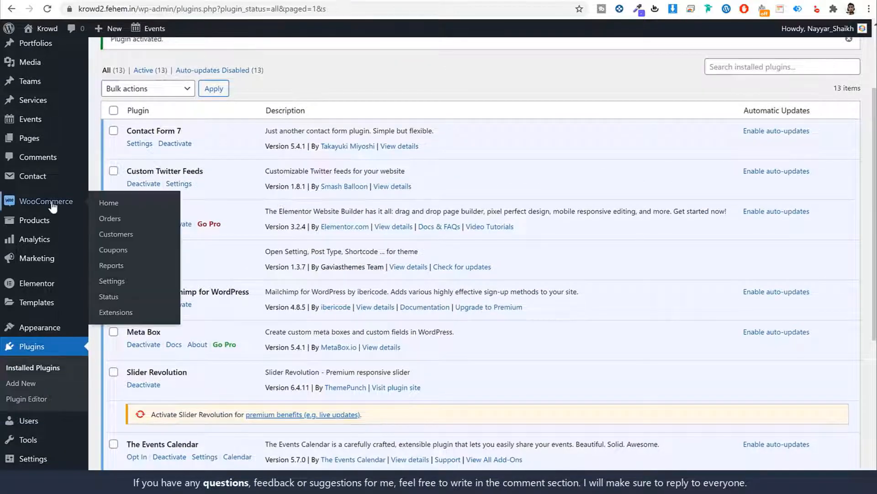
{"action": "left_click", "coordinate": [110, 279]}
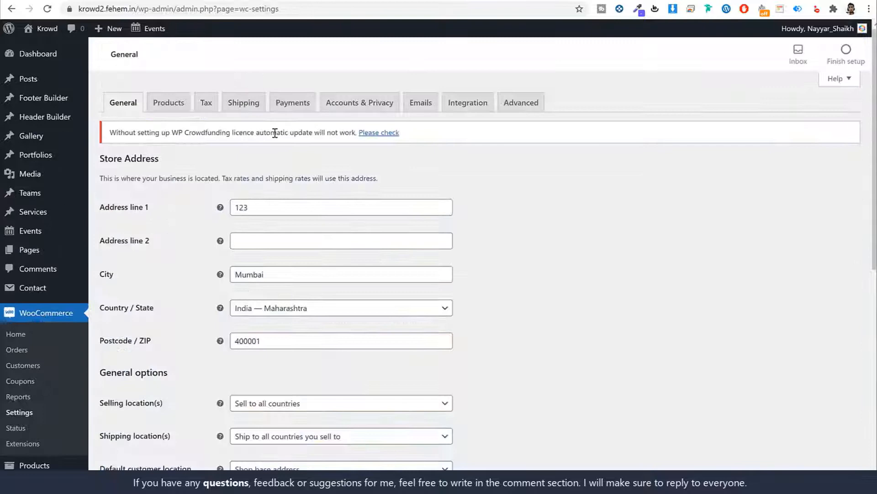
{"action": "left_click", "coordinate": [293, 103]}
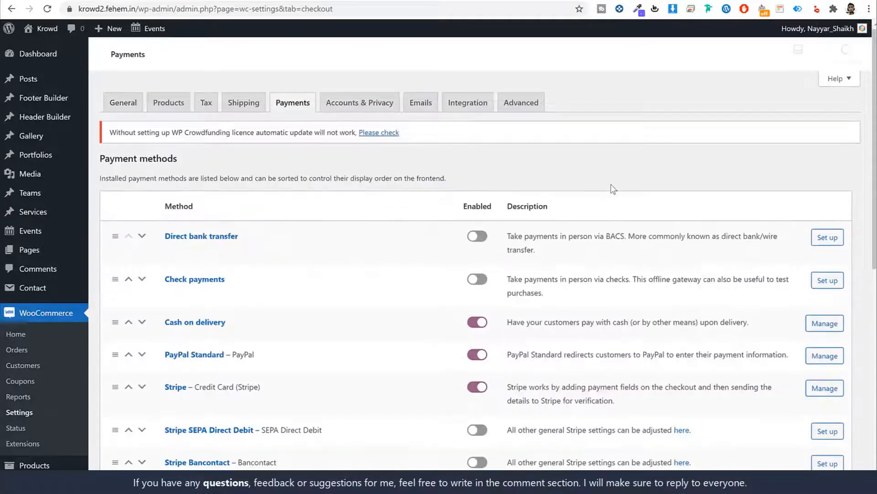
{"action": "scroll", "coordinate": [612, 187], "scroll_direction": "down", "scroll_amount": 9}
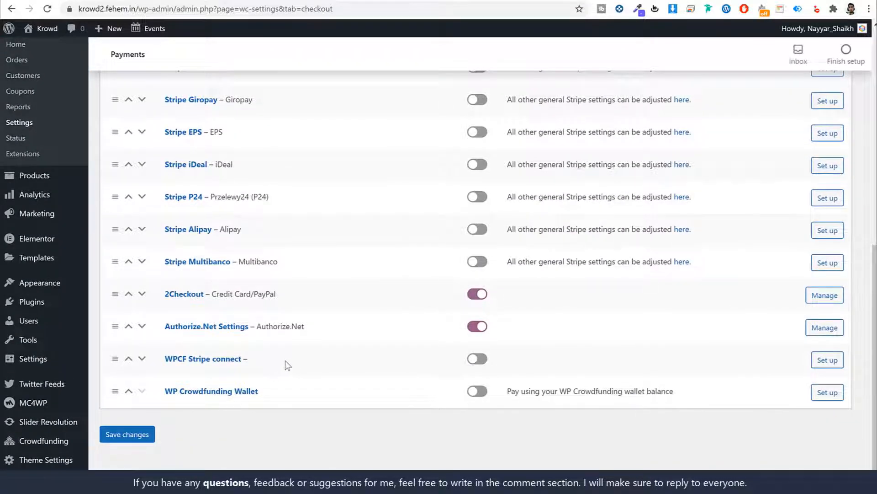
{"action": "left_click_drag", "start_coordinate": [274, 362], "coordinate": [164, 360]}
{"action": "left_click_drag", "start_coordinate": [293, 393], "coordinate": [161, 392]}
{"action": "left_click", "coordinate": [486, 390]}
{"action": "left_click", "coordinate": [477, 358]}
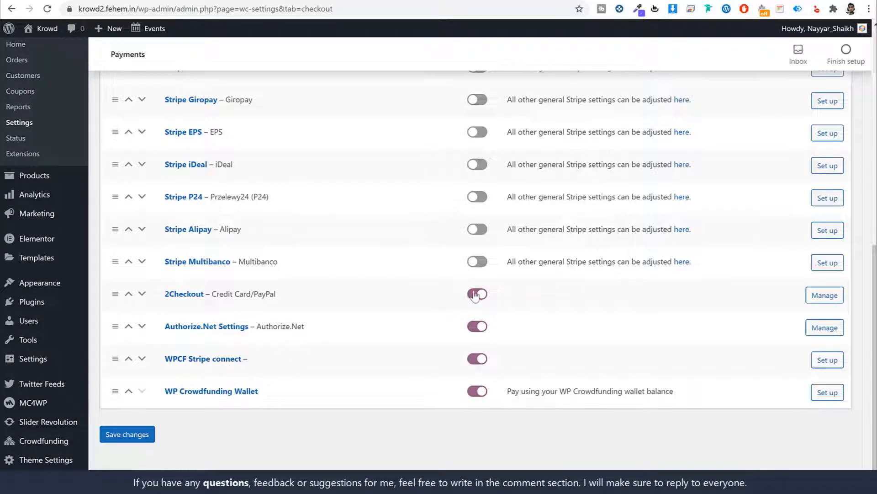
{"action": "left_click", "coordinate": [151, 438]}
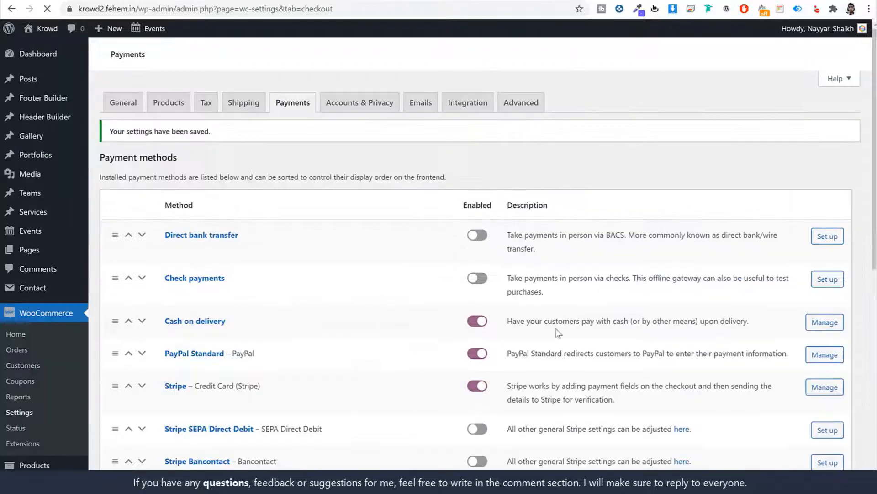
Look at the WP Crowdfunding Wallet settings, then return to the payment methods list
{"action": "scroll", "coordinate": [594, 369], "scroll_direction": "down", "scroll_amount": 6}
{"action": "scroll", "coordinate": [594, 369], "scroll_direction": "down", "scroll_amount": 3}
{"action": "left_click", "coordinate": [815, 394]}
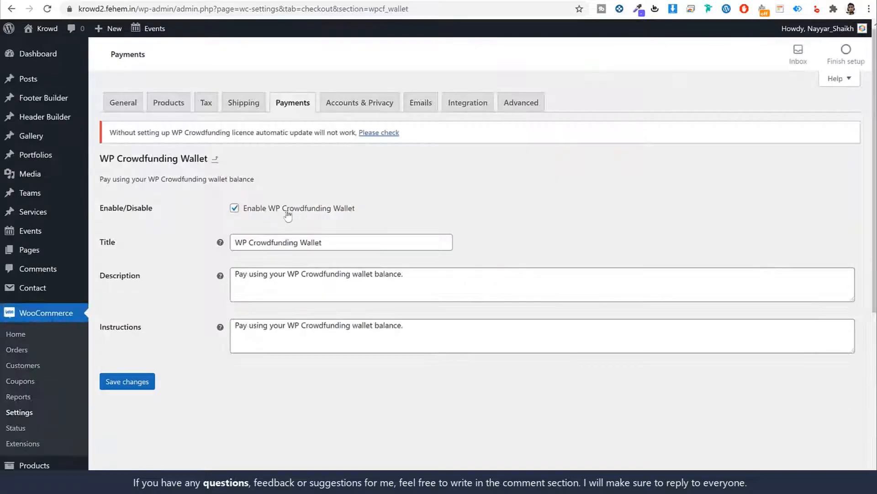
{"action": "key", "text": "alt+Left"}
{"action": "scroll", "coordinate": [399, 316], "scroll_direction": "up", "scroll_amount": 6}
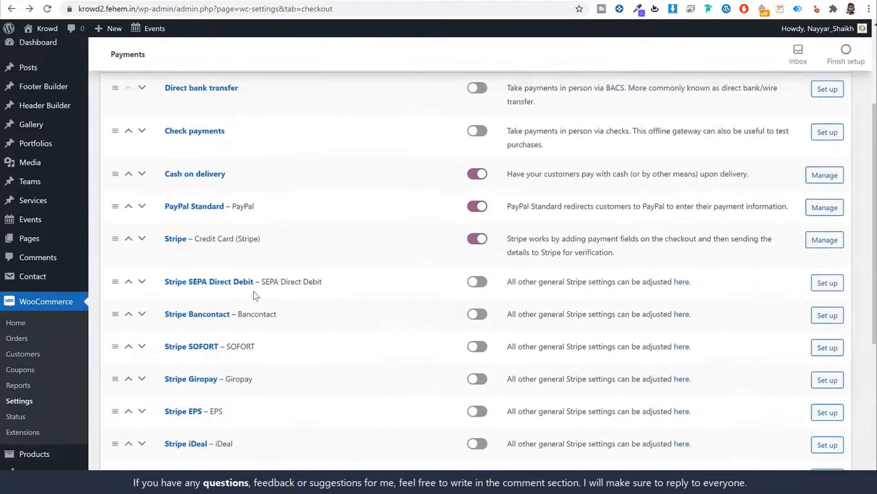
{"action": "scroll", "coordinate": [200, 241], "scroll_direction": "down", "scroll_amount": 6}
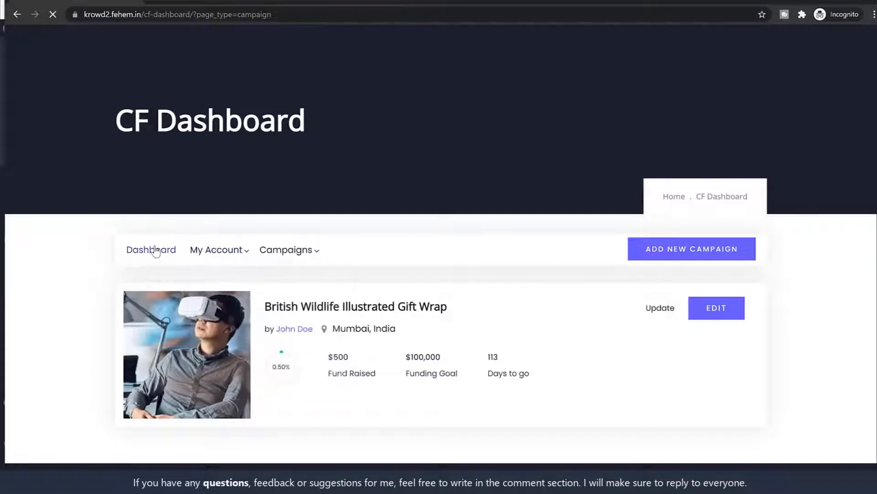
Open the CF Dashboard overview and review its Payment Info
{"action": "left_click", "coordinate": [154, 250]}
{"action": "scroll", "coordinate": [771, 235], "scroll_direction": "down", "scroll_amount": 15}
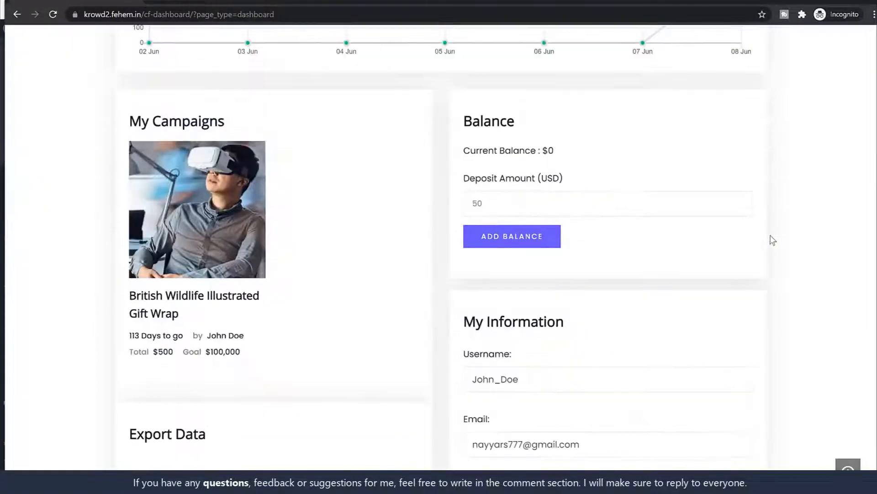
{"action": "scroll", "coordinate": [772, 240], "scroll_direction": "down", "scroll_amount": 3}
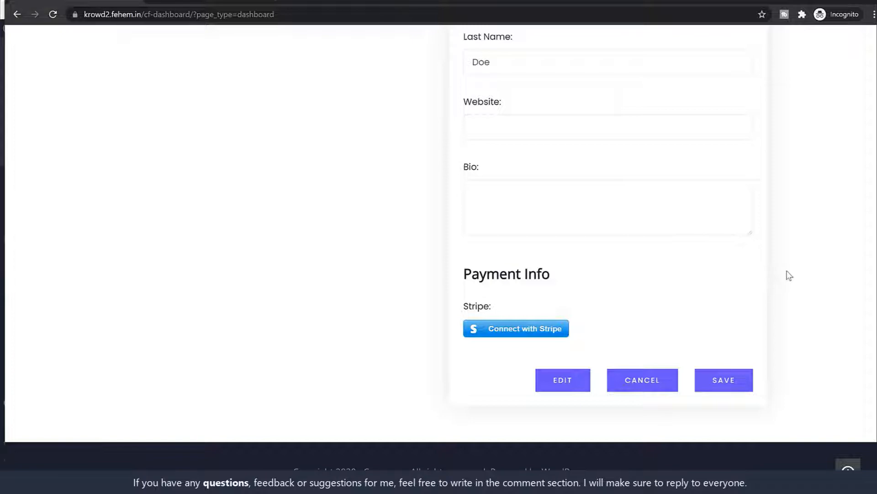
{"action": "scroll", "coordinate": [787, 276], "scroll_direction": "up", "scroll_amount": 18}
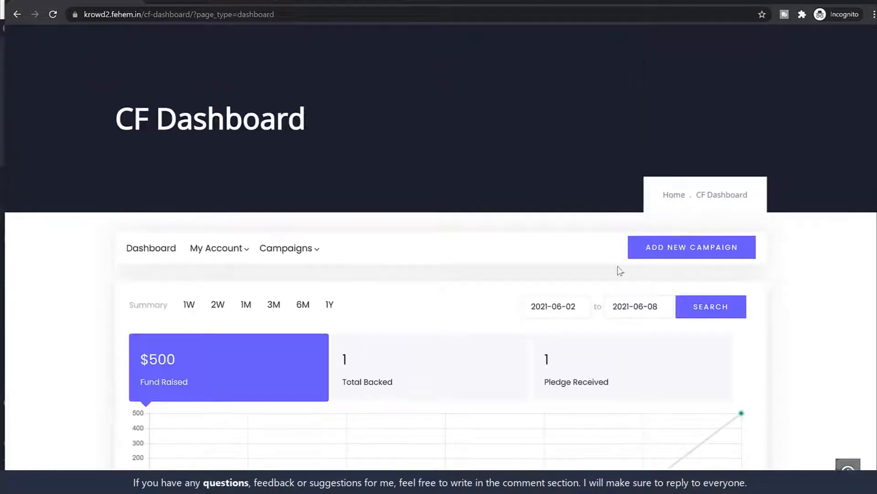
Go to Campaigns > Payments and select the Action cell to reveal the hidden View details link
{"action": "left_click", "coordinate": [284, 249]}
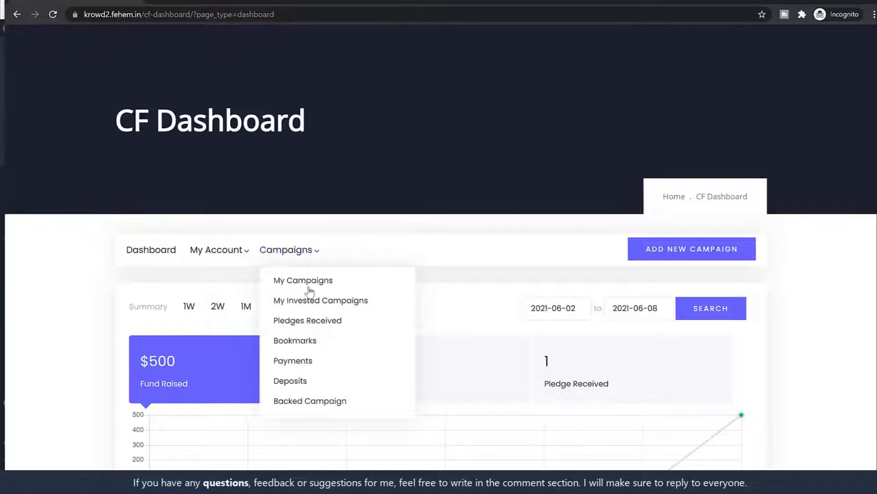
{"action": "scroll", "coordinate": [311, 291], "scroll_direction": "down", "scroll_amount": 1}
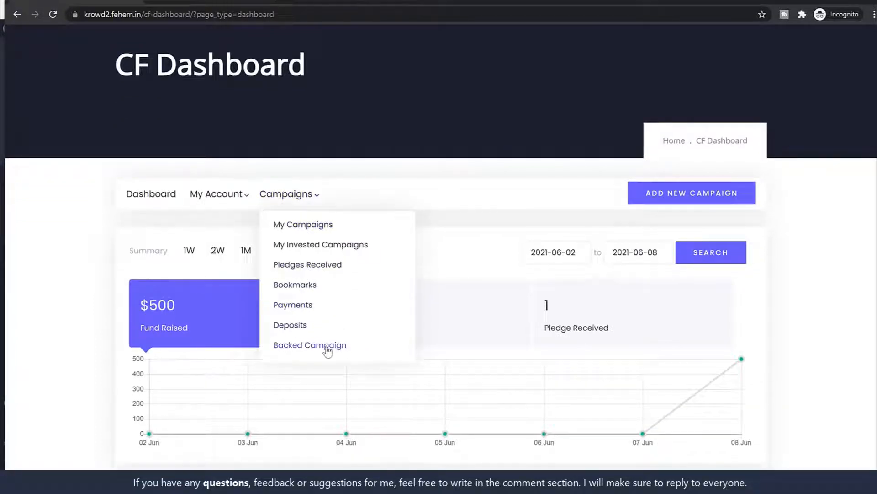
{"action": "left_click", "coordinate": [293, 305]}
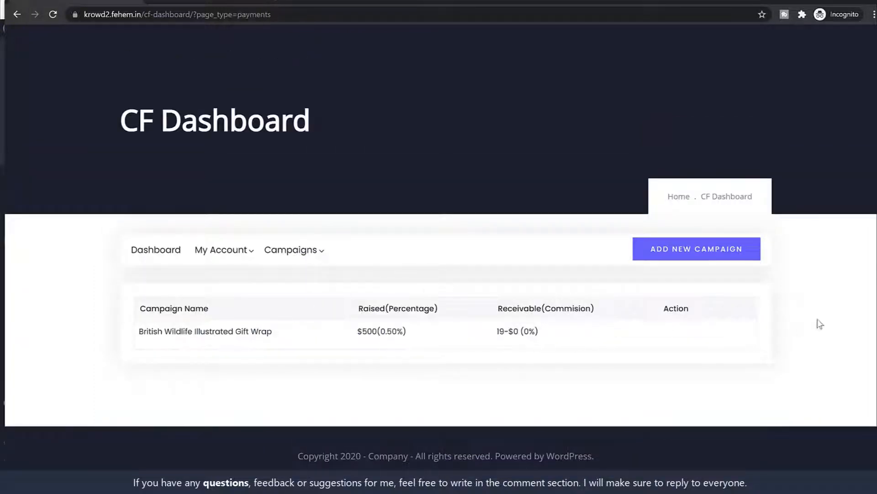
{"action": "triple_click", "coordinate": [687, 330]}
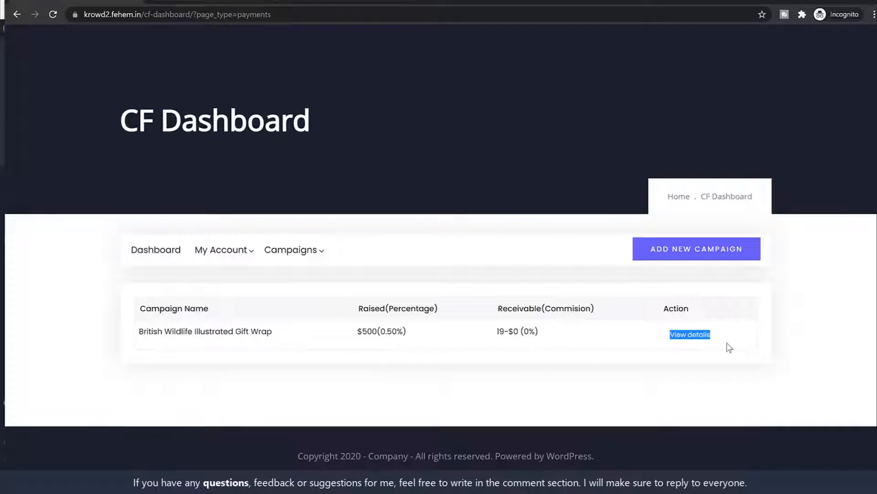
{"action": "left_click", "coordinate": [745, 345]}
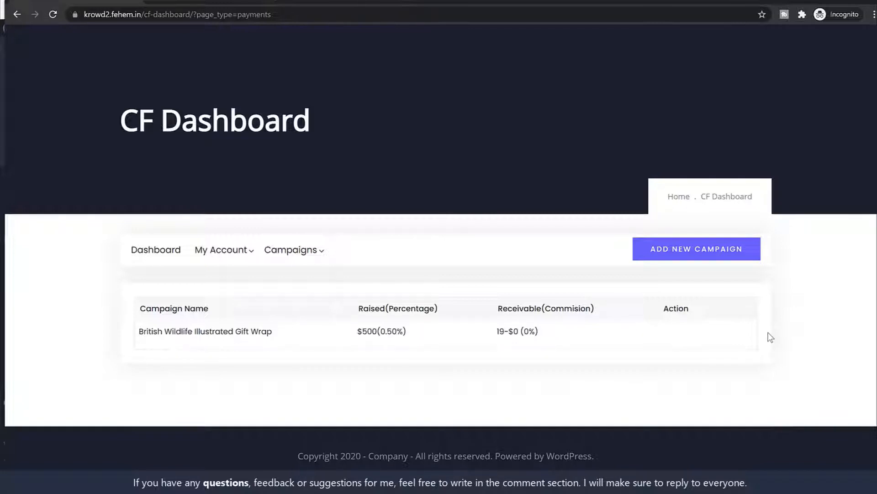
Inspect the View details link's styling and preview the saved CSS file's code
{"action": "right_click", "coordinate": [695, 341]}
{"action": "left_click", "coordinate": [704, 422]}
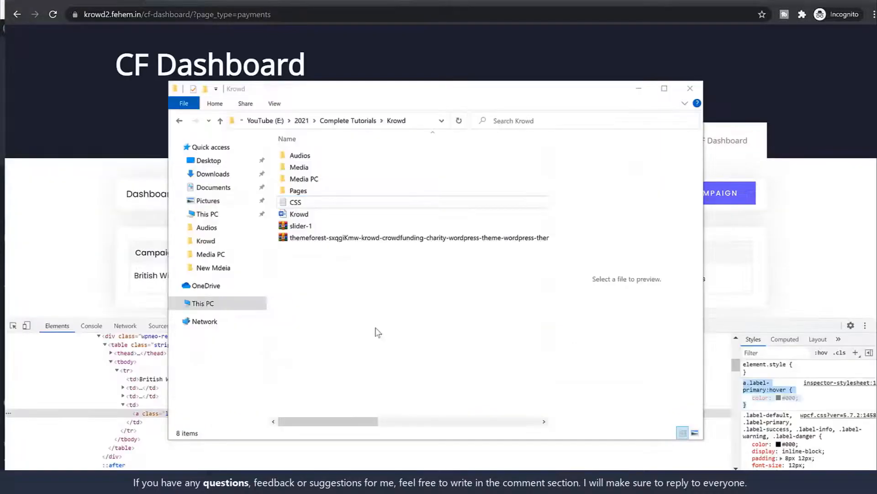
{"action": "left_click", "coordinate": [323, 202]}
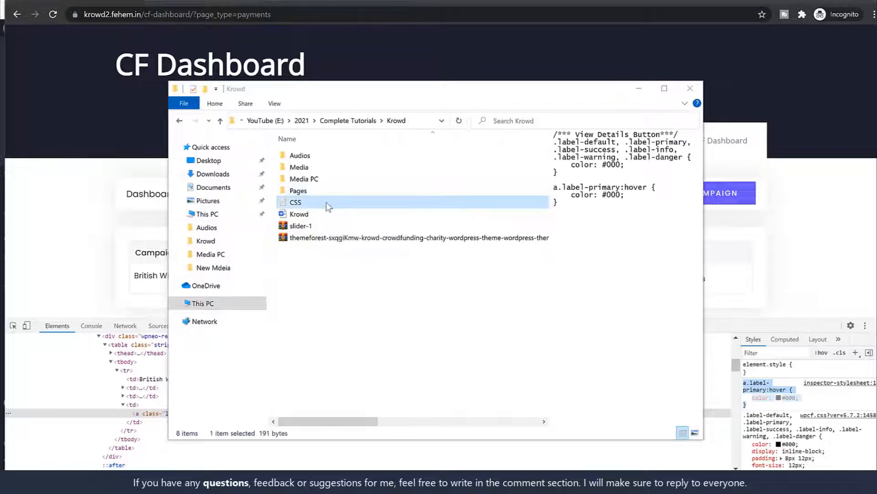
{"action": "left_click_drag", "start_coordinate": [319, 155], "coordinate": [268, 92]}
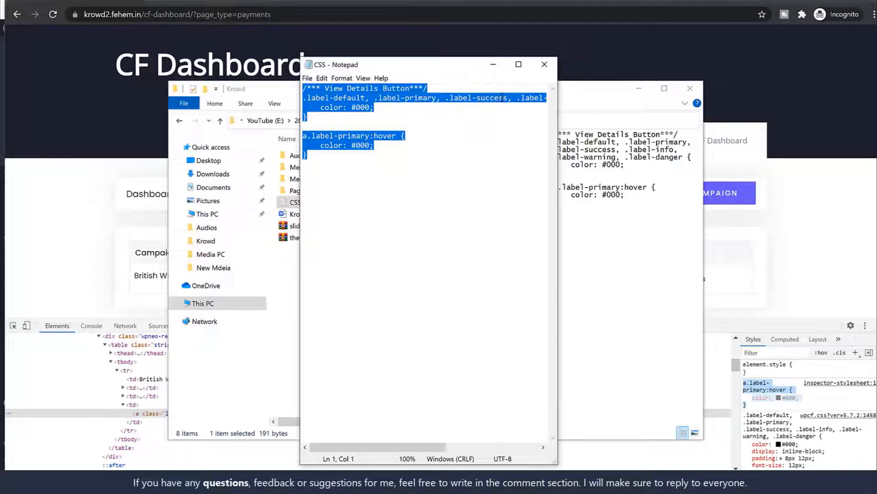
{"action": "left_click", "coordinate": [545, 64]}
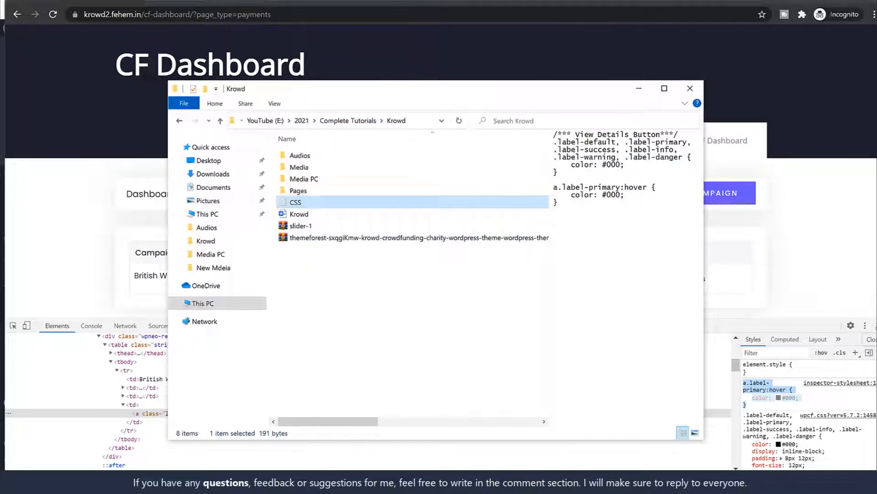
Open the saved CSS file in Notepad and copy all its label colour rules
{"action": "double_click", "coordinate": [344, 203]}
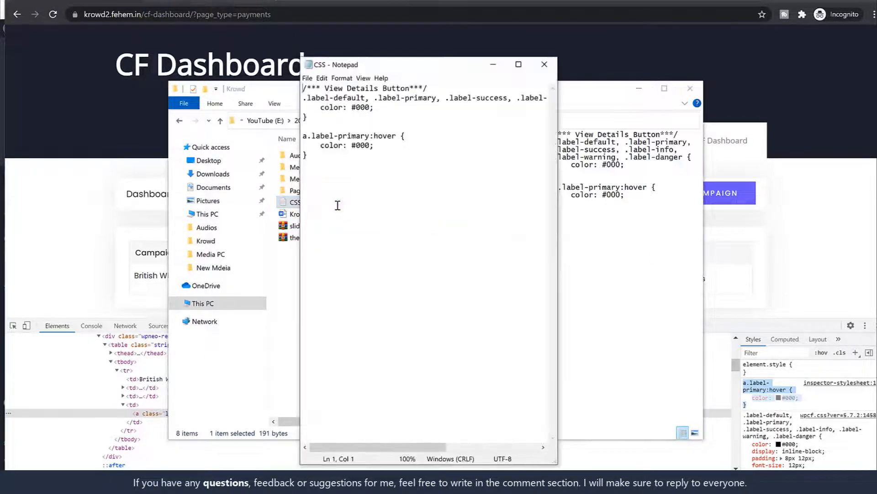
{"action": "key", "text": "ctrl+a"}
{"action": "key", "text": "ctrl+c"}
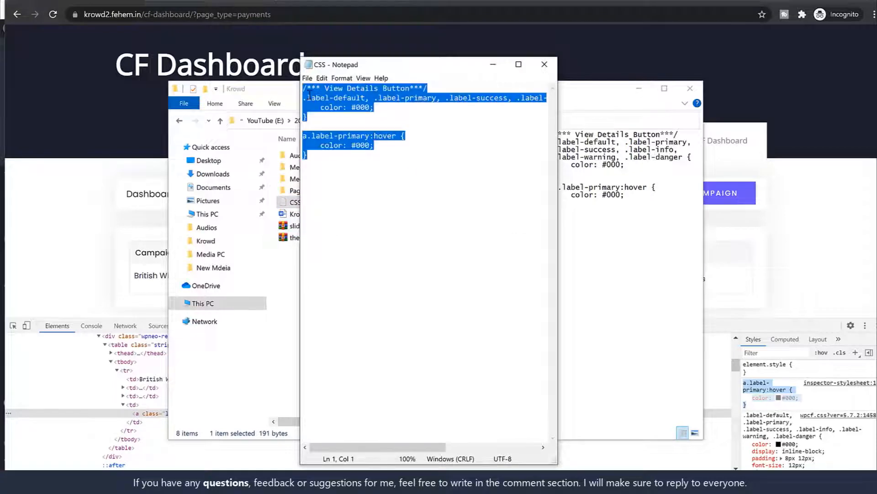
{"action": "left_click", "coordinate": [500, 67]}
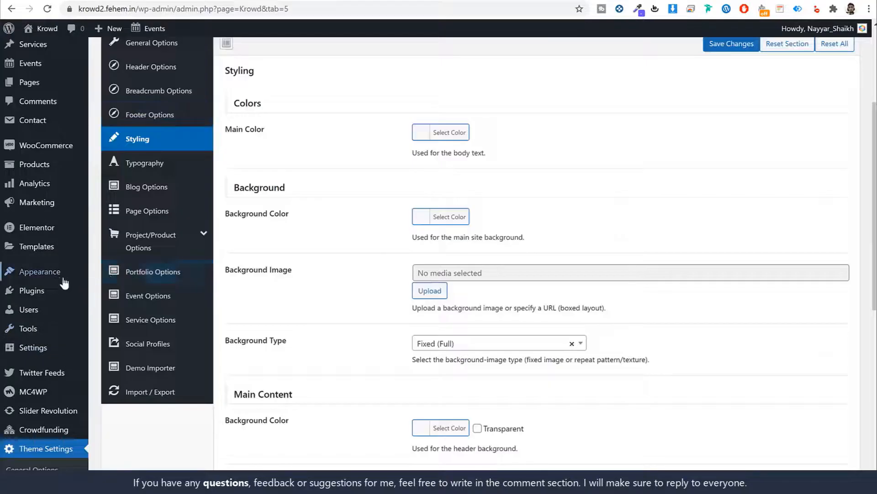
Paste the color #000 label rules, including the hover rule, into Additional CSS and publish
{"action": "mouse_move", "coordinate": [54, 272]}
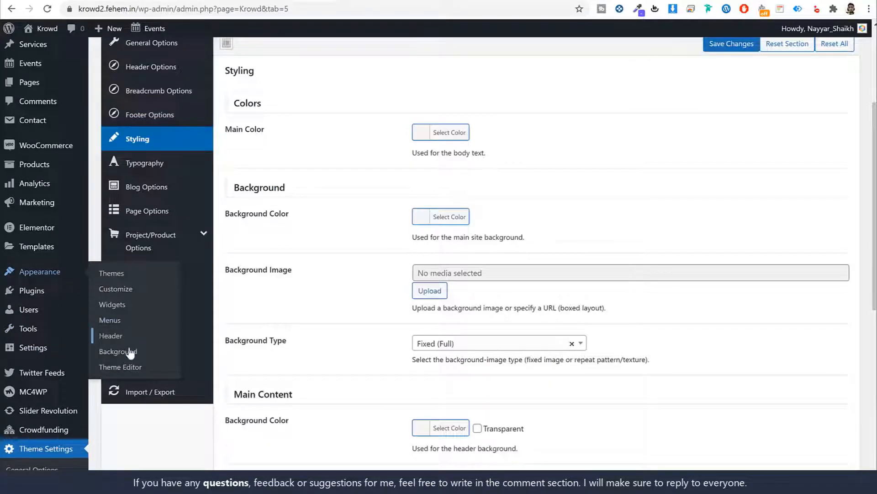
{"action": "left_click", "coordinate": [117, 289]}
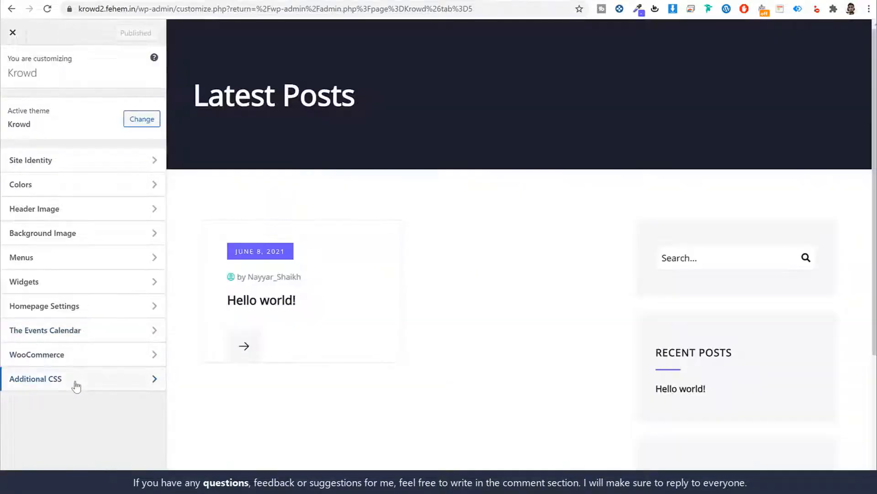
{"action": "left_click", "coordinate": [74, 382]}
{"action": "left_click", "coordinate": [73, 361]}
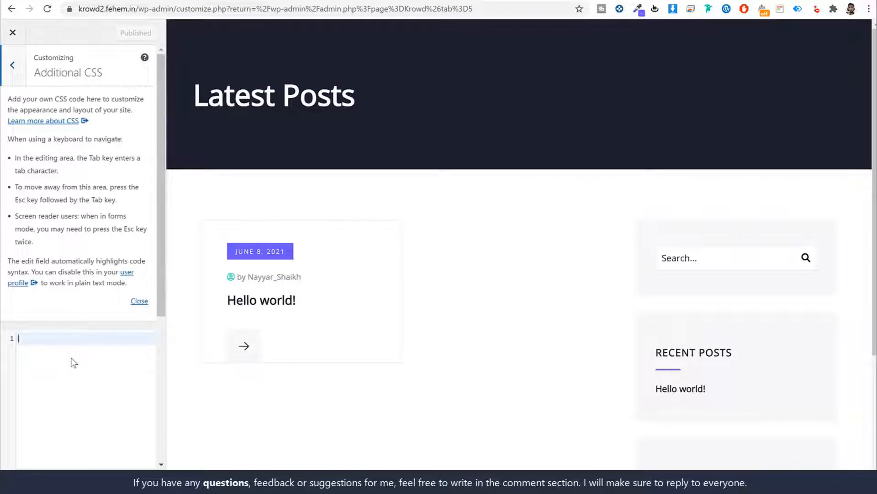
{"action": "key", "text": "ctrl+v"}
{"action": "scroll", "coordinate": [114, 274], "scroll_direction": "down", "scroll_amount": 5}
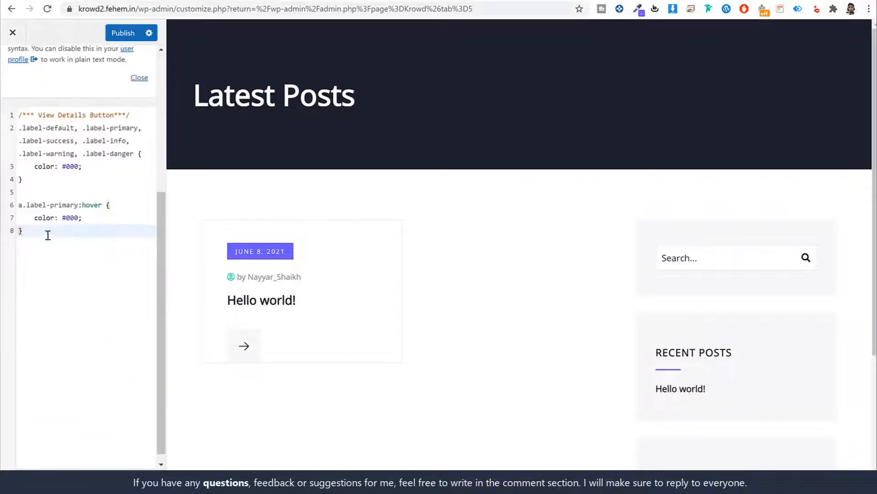
{"action": "left_click", "coordinate": [123, 33]}
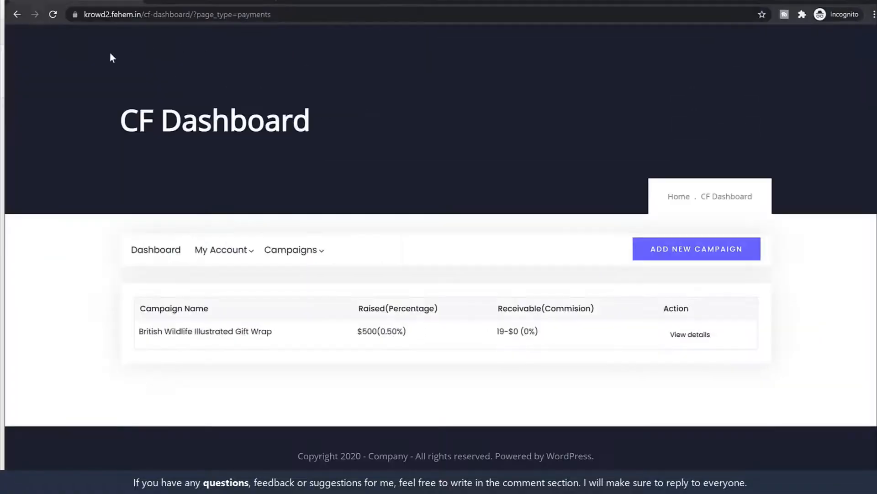
Reload the CF Dashboard, view the British Wildlife Gift Wrap payment details, then return to admin
{"action": "left_click", "coordinate": [55, 14]}
{"action": "left_click", "coordinate": [701, 338]}
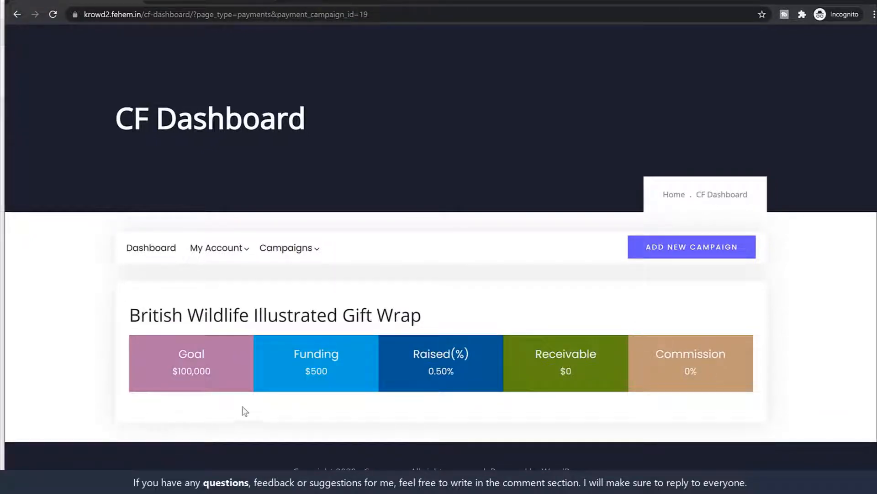
{"action": "scroll", "coordinate": [175, 409], "scroll_direction": "up", "scroll_amount": 1}
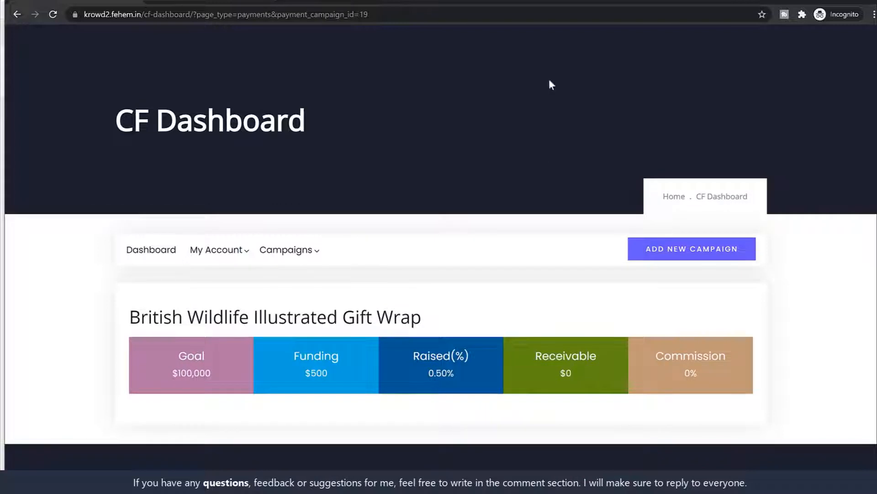
{"action": "left_click", "coordinate": [821, 1]}
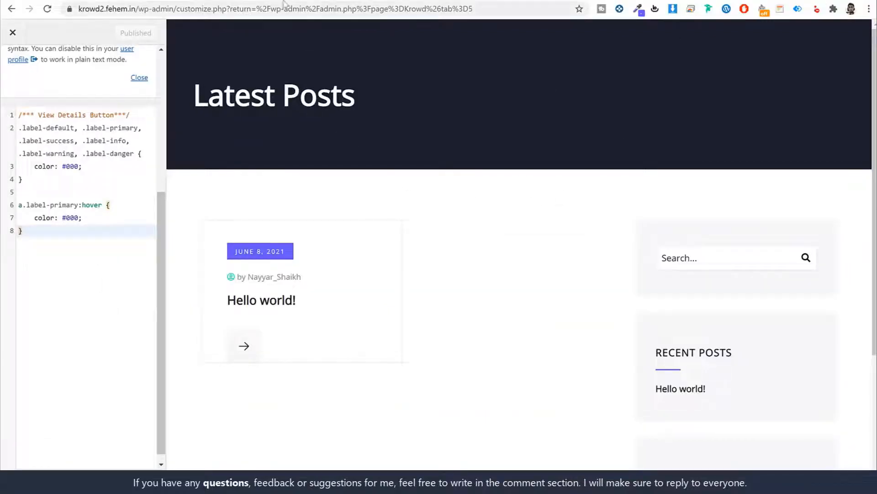
Load the /wp-admin/ address, then go back to the Theme Settings page
{"action": "left_click_drag", "start_coordinate": [179, 6], "coordinate": [564, 47]}
{"action": "key", "text": "BackSpace"}
{"action": "key", "text": "Return"}
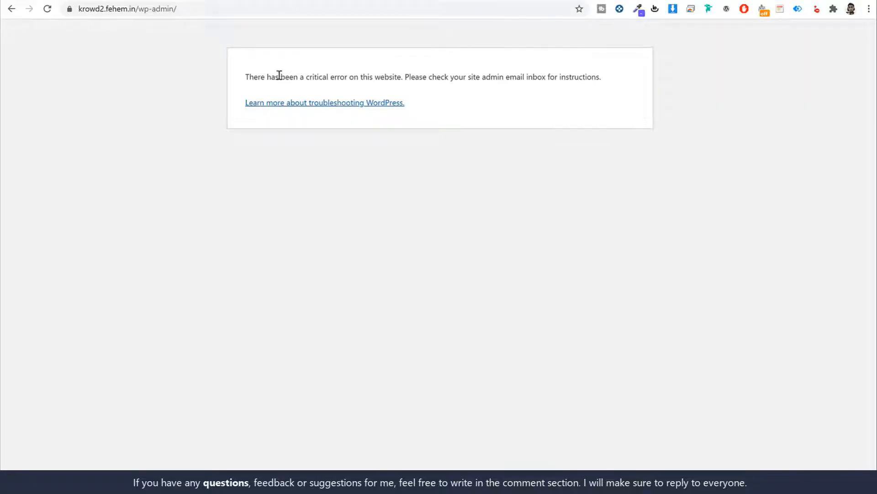
{"action": "key", "text": "alt+Left"}
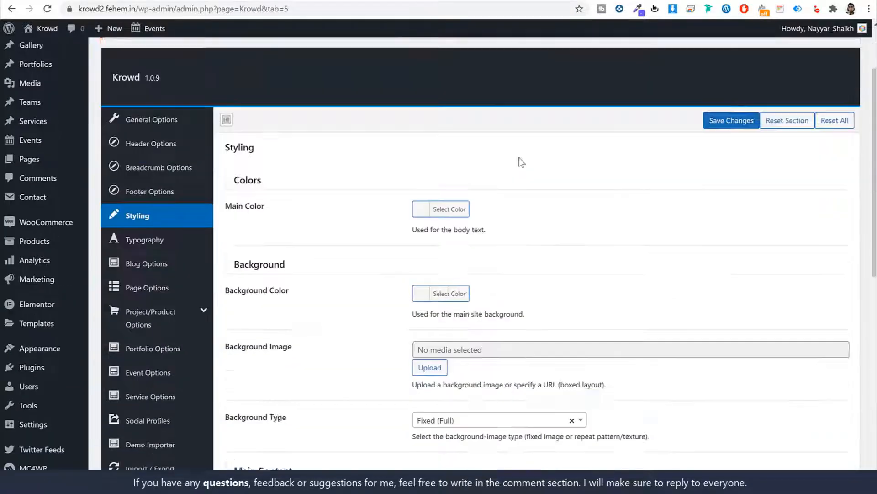
{"action": "scroll", "coordinate": [500, 143], "scroll_direction": "down", "scroll_amount": 10}
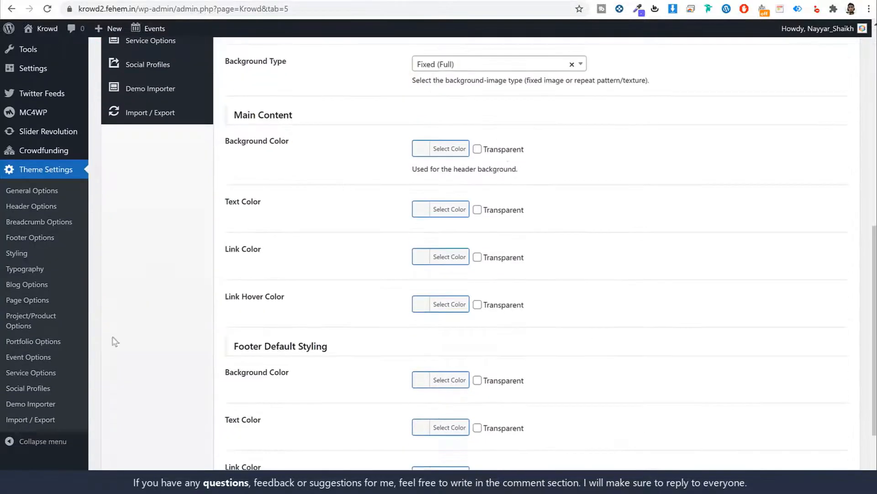
{"action": "scroll", "coordinate": [52, 365], "scroll_direction": "up", "scroll_amount": 3}
Open Crowdfunding Settings, then its WooCommerce Settings and Wallet tabs
{"action": "mouse_move", "coordinate": [52, 267]}
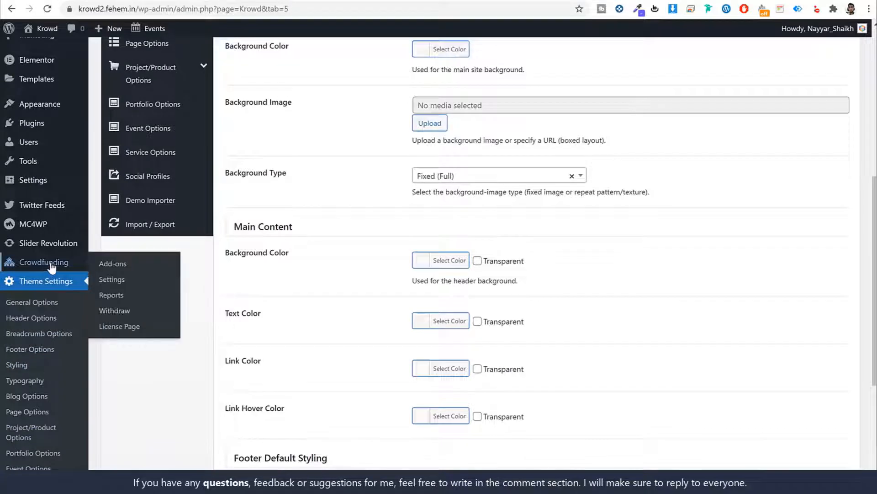
{"action": "left_click", "coordinate": [118, 279]}
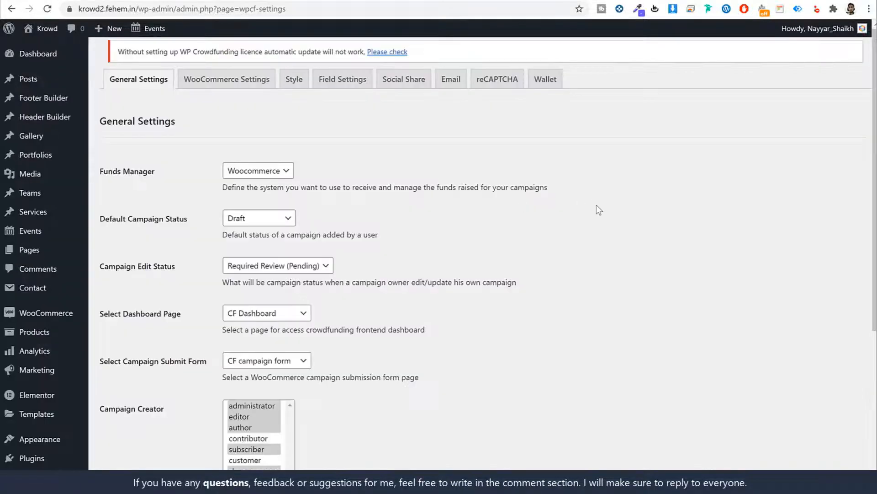
{"action": "scroll", "coordinate": [608, 215], "scroll_direction": "down", "scroll_amount": 6}
{"action": "scroll", "coordinate": [503, 183], "scroll_direction": "up", "scroll_amount": 6}
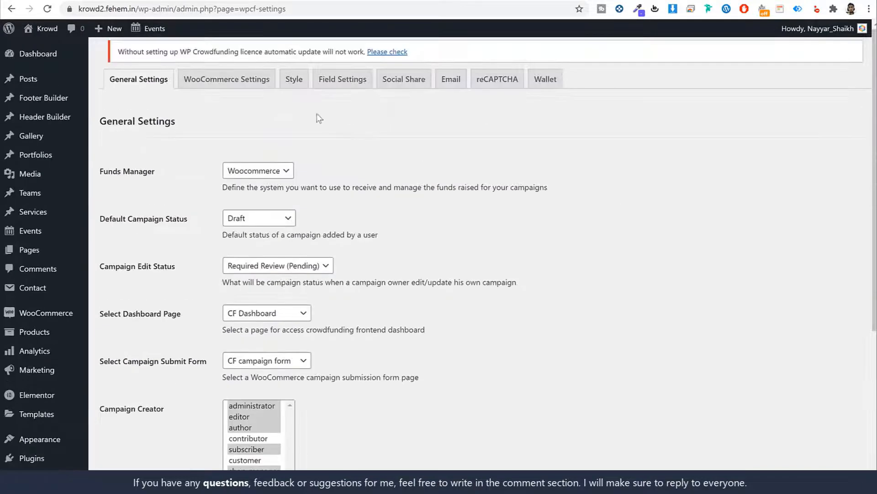
{"action": "left_click", "coordinate": [239, 83]}
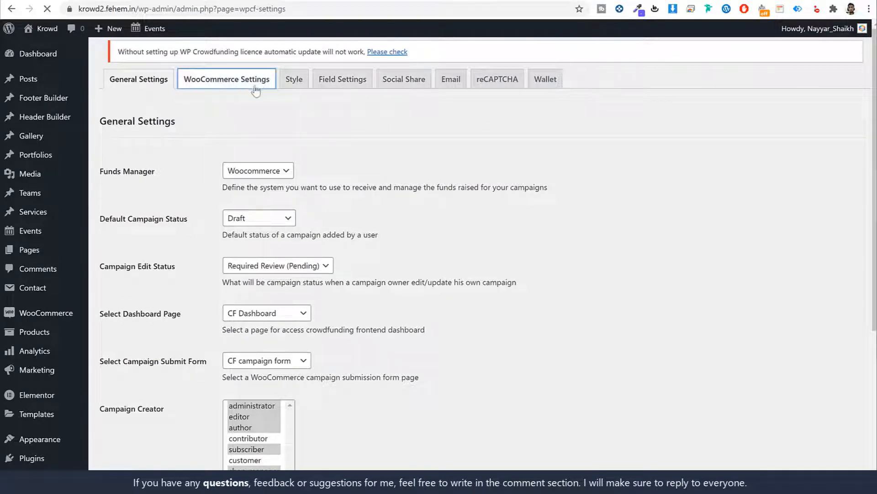
{"action": "scroll", "coordinate": [640, 215], "scroll_direction": "down", "scroll_amount": 5}
{"action": "scroll", "coordinate": [639, 215], "scroll_direction": "up", "scroll_amount": 5}
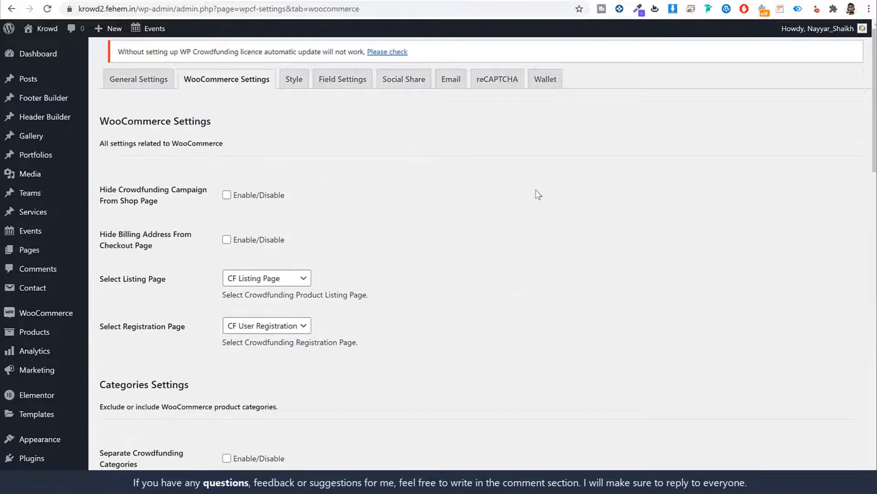
{"action": "left_click", "coordinate": [546, 80]}
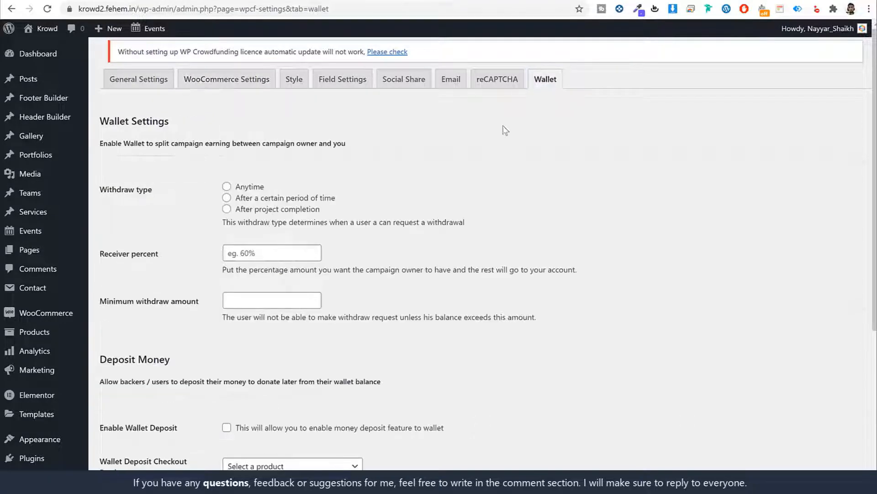
Try the Anytime, After project completion and certain-period withdraw types, ending on Anytime
{"action": "left_click_drag", "start_coordinate": [153, 189], "coordinate": [100, 189]}
{"action": "left_click", "coordinate": [372, 175]}
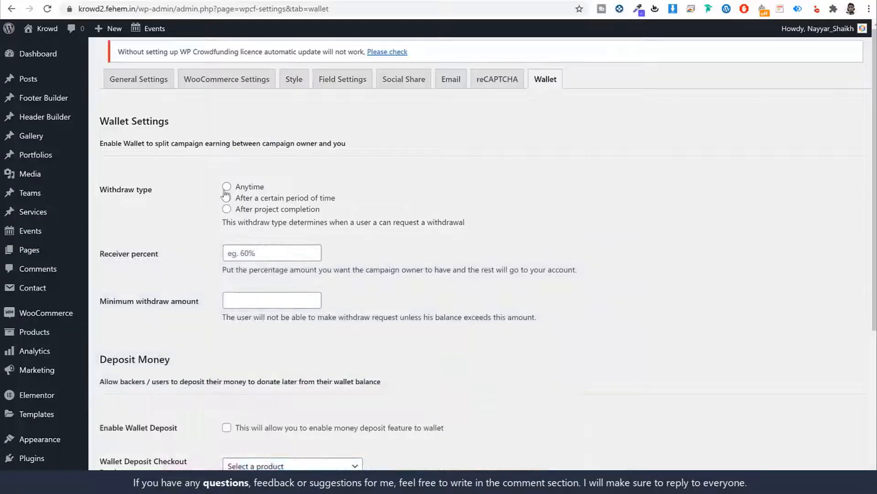
{"action": "left_click", "coordinate": [226, 187]}
{"action": "left_click", "coordinate": [170, 194]}
{"action": "left_click", "coordinate": [228, 210]}
{"action": "left_click_drag", "start_coordinate": [238, 208], "coordinate": [342, 213]}
{"action": "left_click", "coordinate": [357, 210]}
{"action": "left_click", "coordinate": [227, 197]}
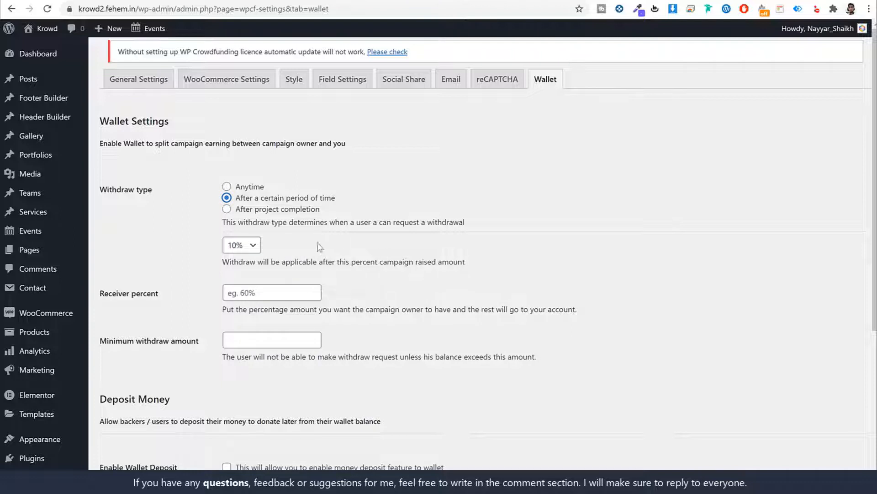
{"action": "key", "text": "Up"}
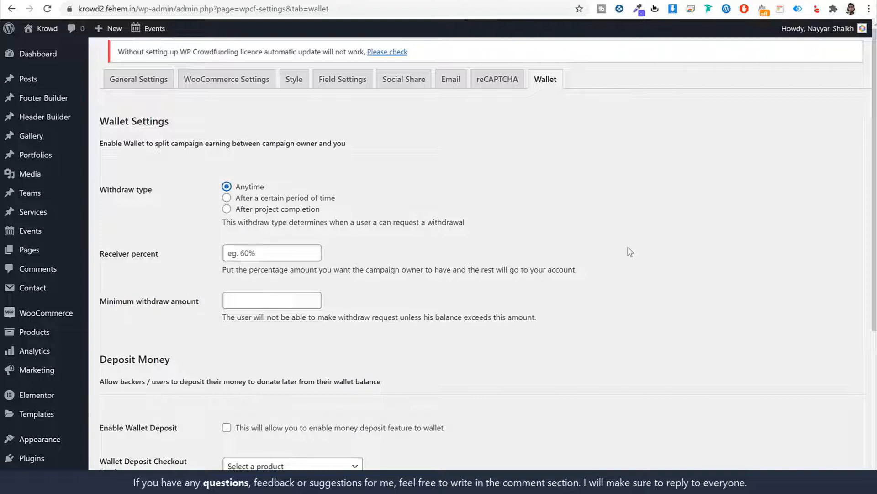
Set the Receiver percent to 80 and check the Minimum withdraw amount
{"action": "left_click", "coordinate": [278, 252]}
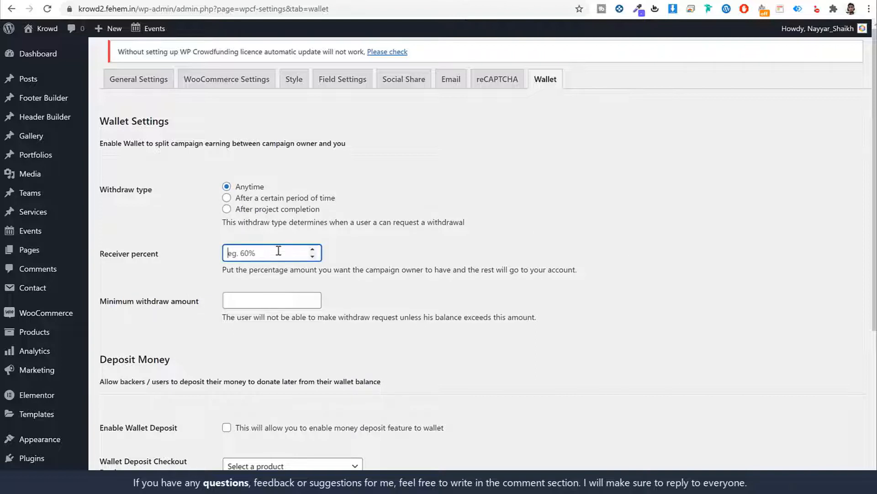
{"action": "type", "text": "80"}
{"action": "key", "text": "ctrl+a"}
{"action": "key", "text": "BackSpace"}
{"action": "type", "text": "8"}
{"action": "left_click", "coordinate": [273, 303]}
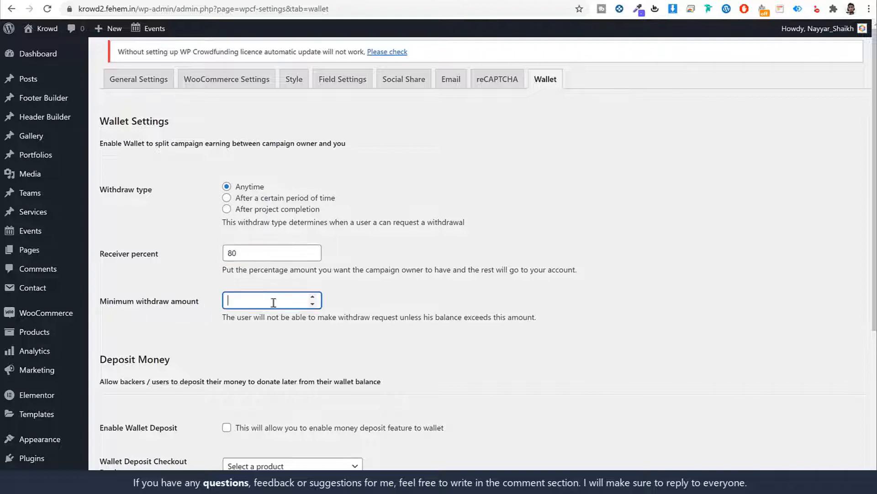
{"action": "left_click", "coordinate": [392, 315]}
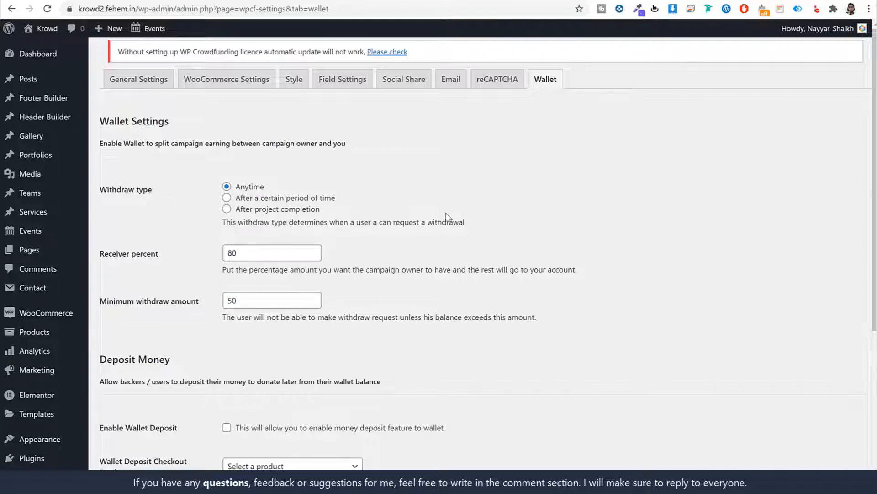
Change the Receiver percent to 90, keeping the 50 minimum withdraw amount
{"action": "left_click_drag", "start_coordinate": [159, 254], "coordinate": [98, 254]}
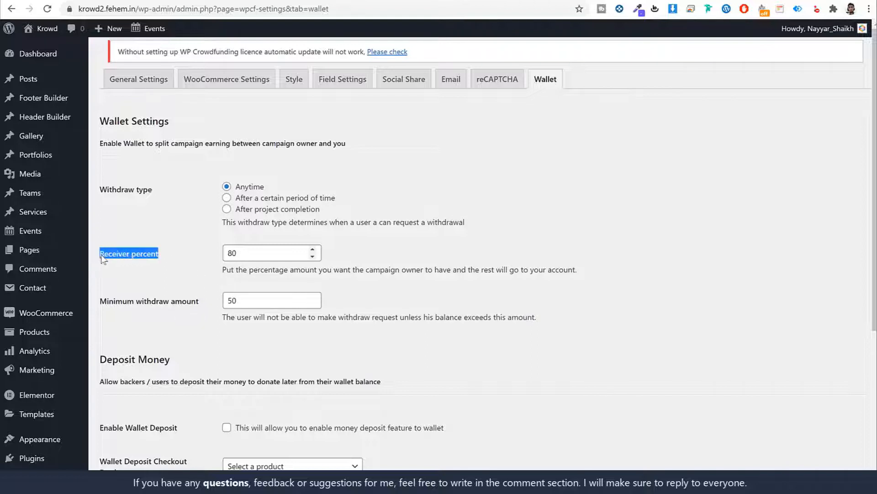
{"action": "left_click", "coordinate": [145, 256]}
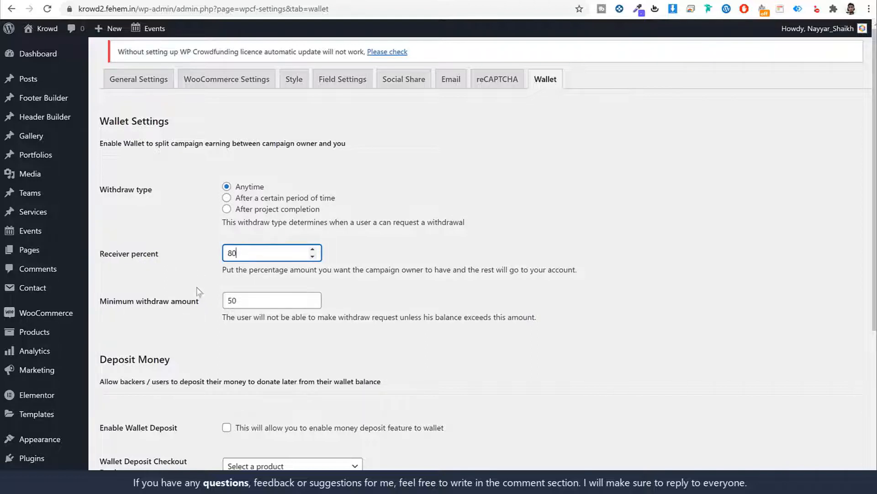
{"action": "key", "text": "ctrl+a"}
{"action": "type", "text": "90"}
{"action": "left_click", "coordinate": [623, 243]}
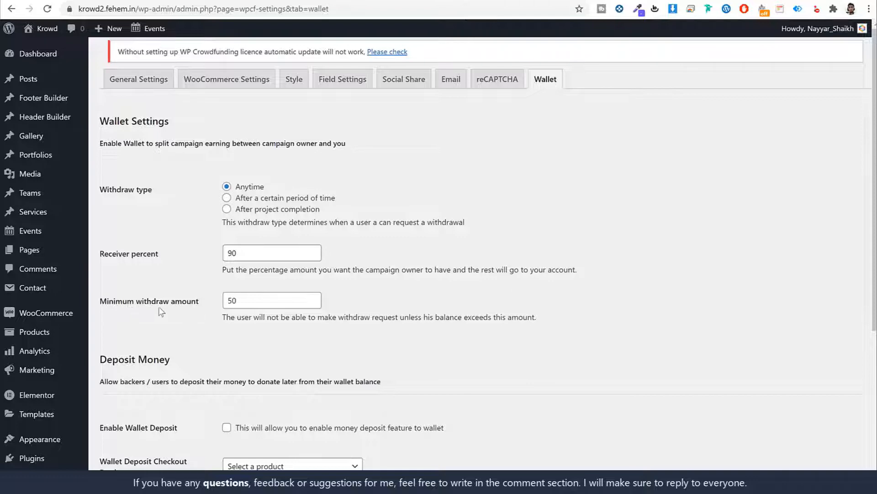
{"action": "left_click_drag", "start_coordinate": [312, 300], "coordinate": [185, 305]}
{"action": "left_click", "coordinate": [187, 320]}
Tick Enable Wallet Deposit and save the wallet settings
{"action": "scroll", "coordinate": [686, 352], "scroll_direction": "down", "scroll_amount": 4}
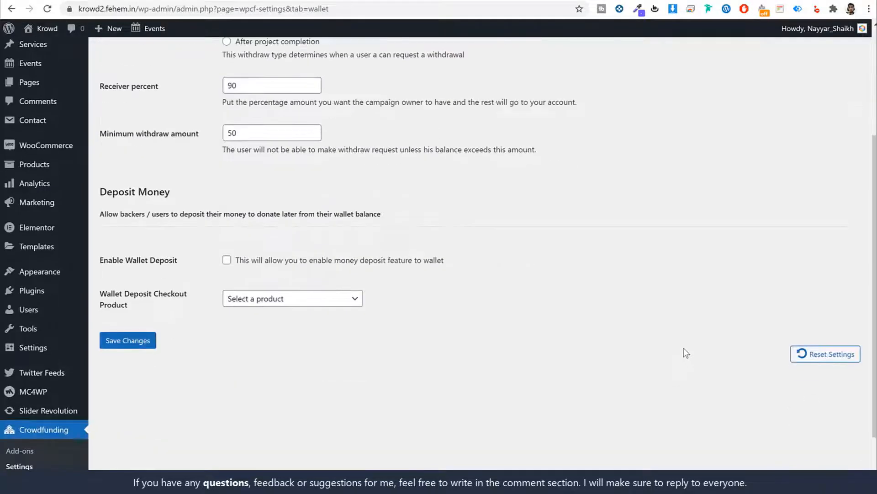
{"action": "left_click_drag", "start_coordinate": [237, 260], "coordinate": [233, 259]}
{"action": "left_click", "coordinate": [226, 260]}
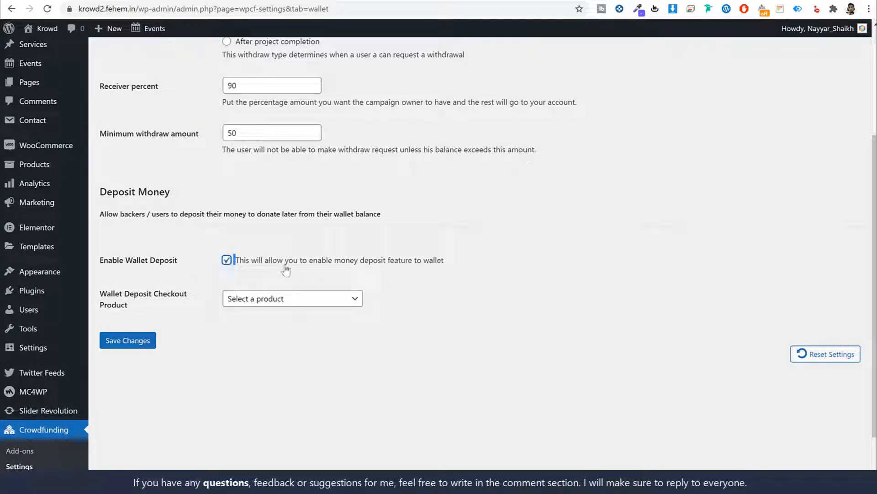
{"action": "left_click", "coordinate": [227, 260]}
{"action": "left_click", "coordinate": [227, 261]}
{"action": "left_click", "coordinate": [140, 347]}
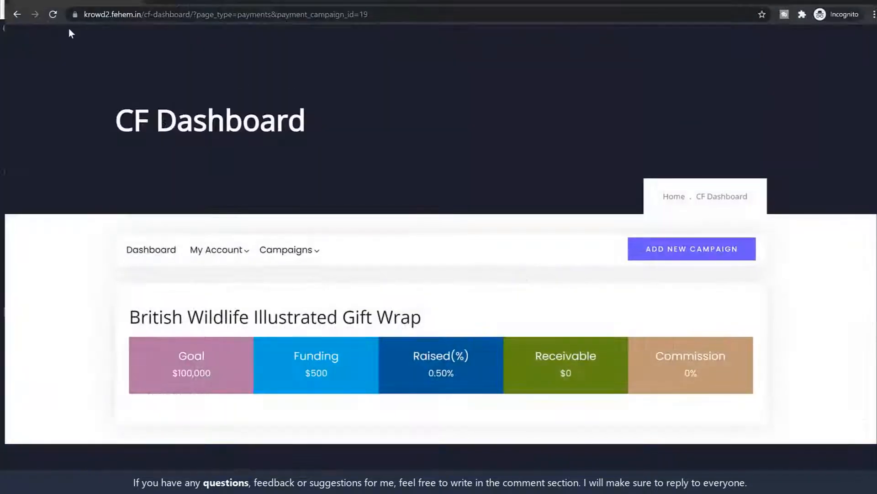
Reload the CF Dashboard, open Campaigns > Payments and the gift-wrap campaign's payment details
{"action": "left_click", "coordinate": [58, 15]}
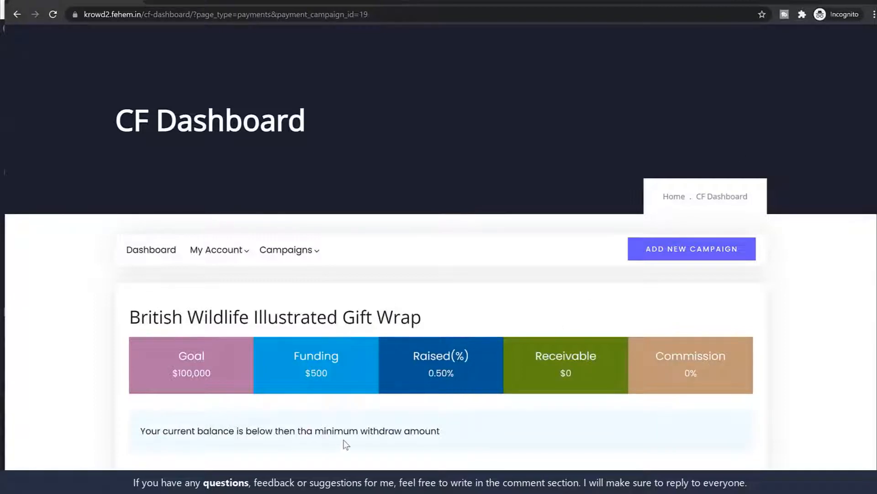
{"action": "left_click", "coordinate": [281, 251]}
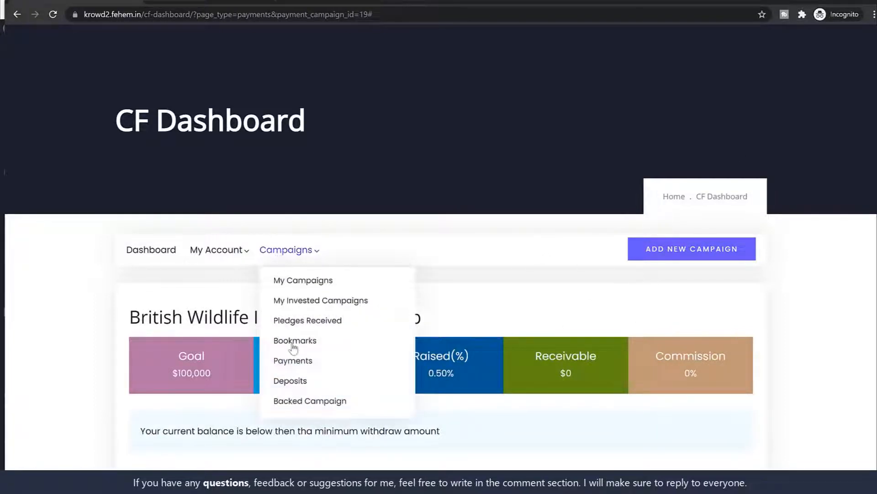
{"action": "left_click", "coordinate": [304, 360]}
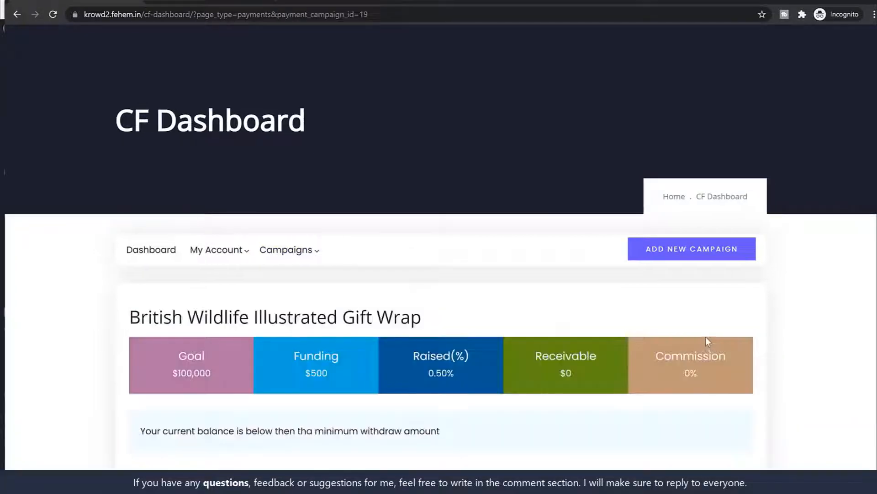
{"action": "left_click", "coordinate": [291, 250]}
{"action": "left_click", "coordinate": [306, 361]}
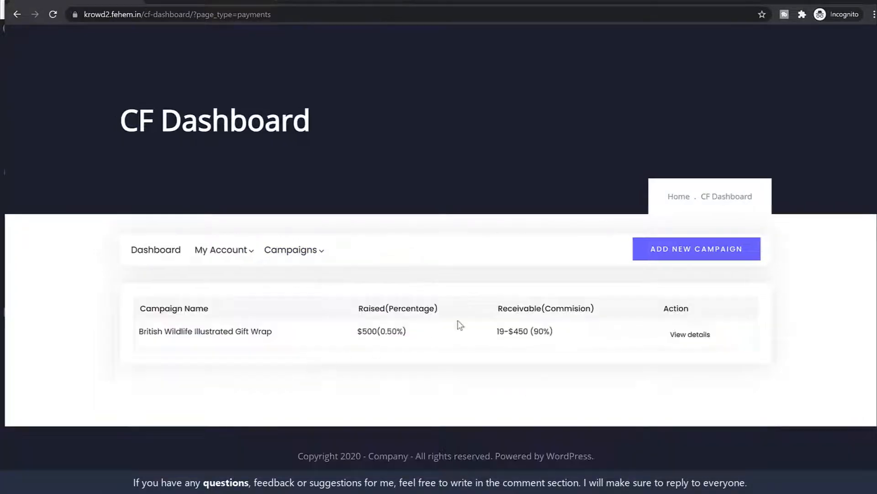
{"action": "left_click", "coordinate": [505, 330]}
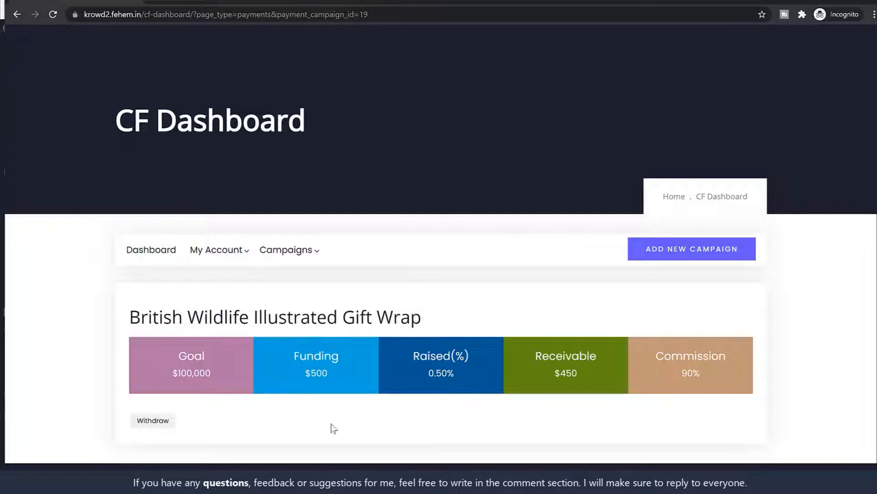
Review the campaign figures: $100,000 goal, $500 funding, 0.50% raised, $450 receivable, 90% commission
{"action": "triple_click", "coordinate": [201, 368]}
{"action": "left_click_drag", "start_coordinate": [329, 372], "coordinate": [262, 380]}
{"action": "left_click_drag", "start_coordinate": [461, 375], "coordinate": [411, 375]}
{"action": "left_click_drag", "start_coordinate": [584, 373], "coordinate": [546, 366]}
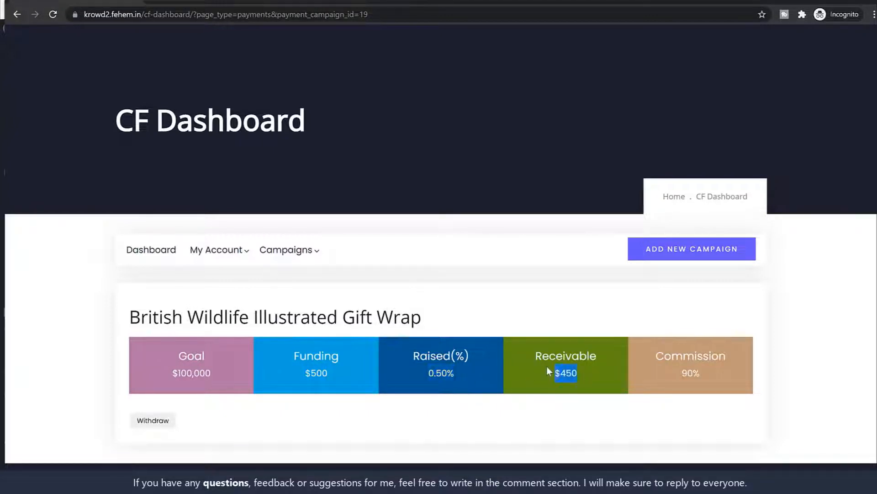
{"action": "left_click", "coordinate": [600, 374]}
{"action": "left_click_drag", "start_coordinate": [661, 358], "coordinate": [709, 374]}
{"action": "left_click", "coordinate": [709, 374]}
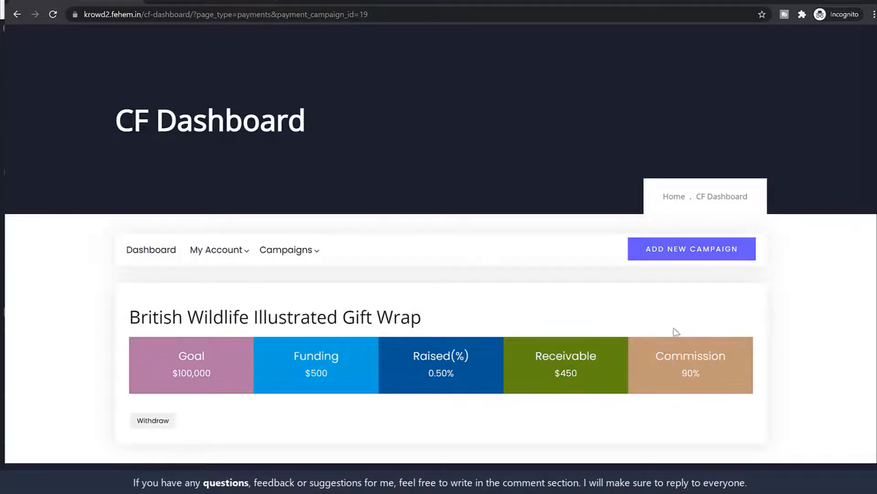
Request a $300 withdrawal with the message 'Pls send the payment'
{"action": "left_click", "coordinate": [169, 420]}
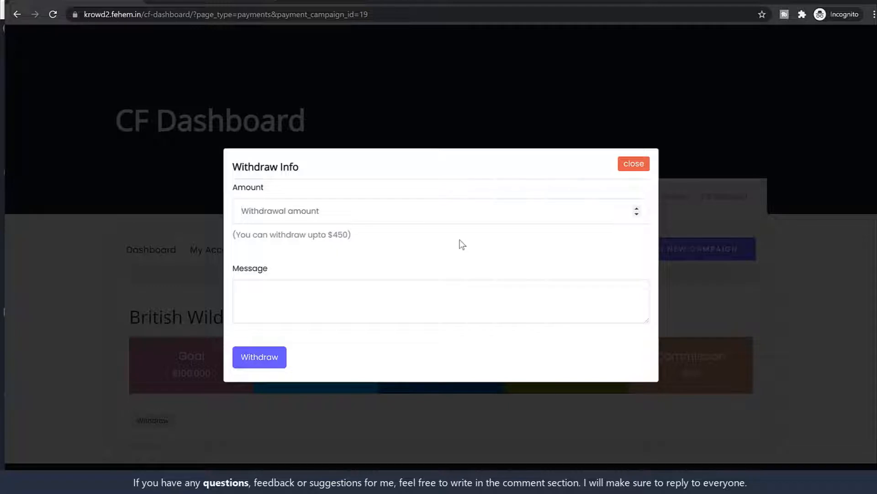
{"action": "type", "text": "300"}
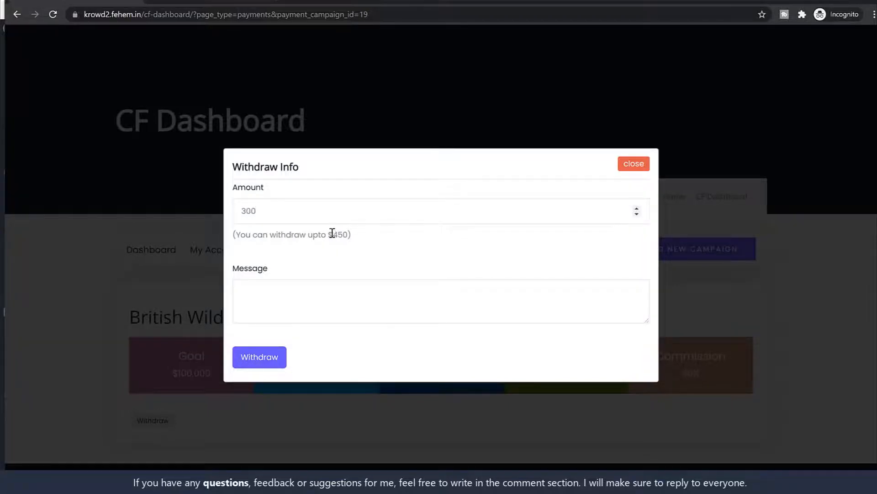
{"action": "double_click", "coordinate": [334, 233]}
{"action": "left_click", "coordinate": [311, 293]}
{"action": "type", "text": "Pls send the payment"}
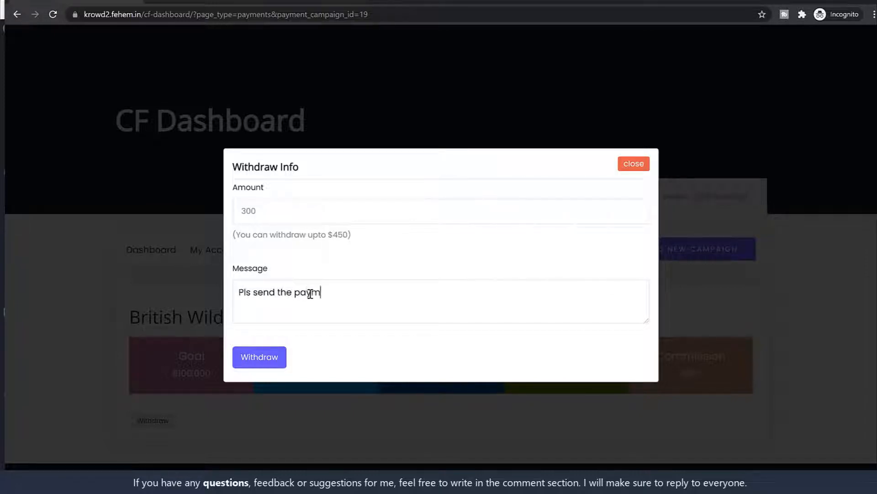
{"action": "left_click", "coordinate": [273, 352]}
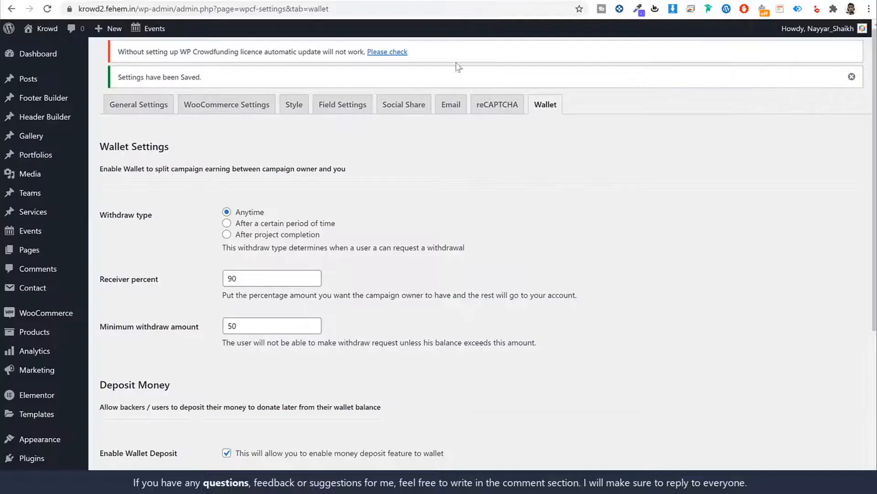
Open Crowdfunding > Withdraw in the admin sidebar to see the $300 request
{"action": "scroll", "coordinate": [579, 235], "scroll_direction": "down", "scroll_amount": 5}
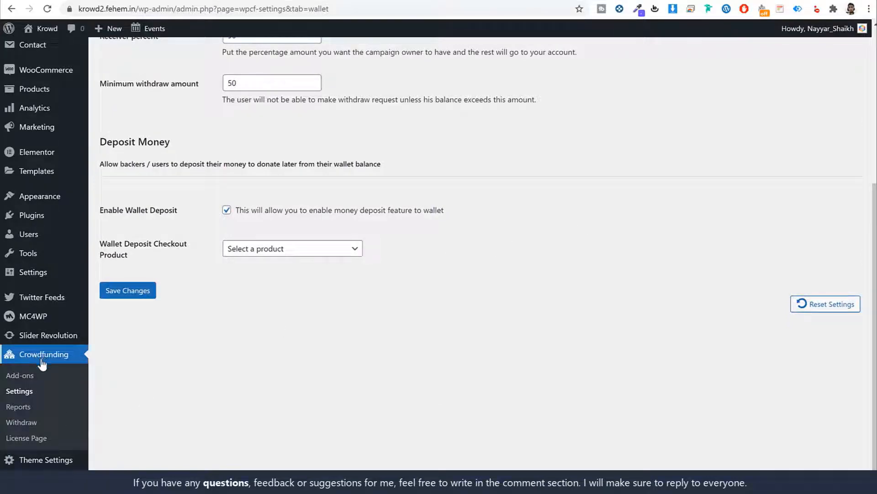
{"action": "left_click", "coordinate": [23, 423]}
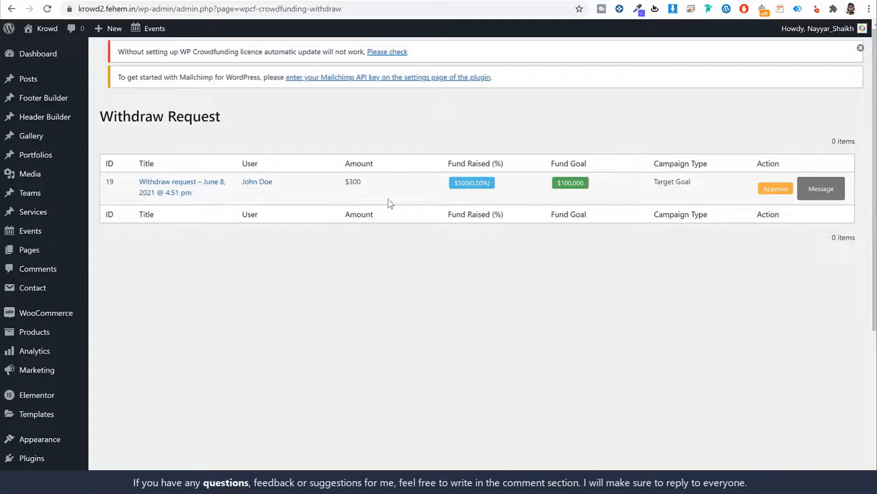
Read the note attached to the $300 withdrawal request, then close it
{"action": "left_click", "coordinate": [840, 188]}
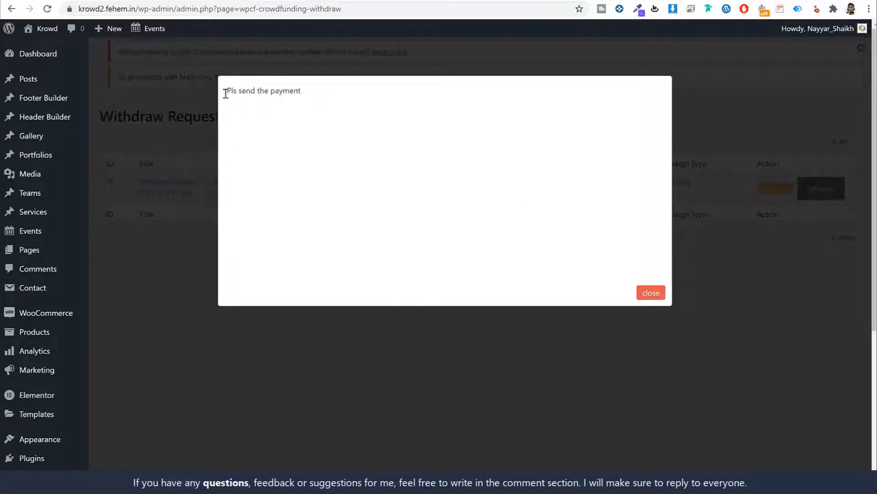
{"action": "left_click_drag", "start_coordinate": [225, 91], "coordinate": [364, 115]}
{"action": "left_click", "coordinate": [612, 265]}
{"action": "left_click", "coordinate": [657, 298]}
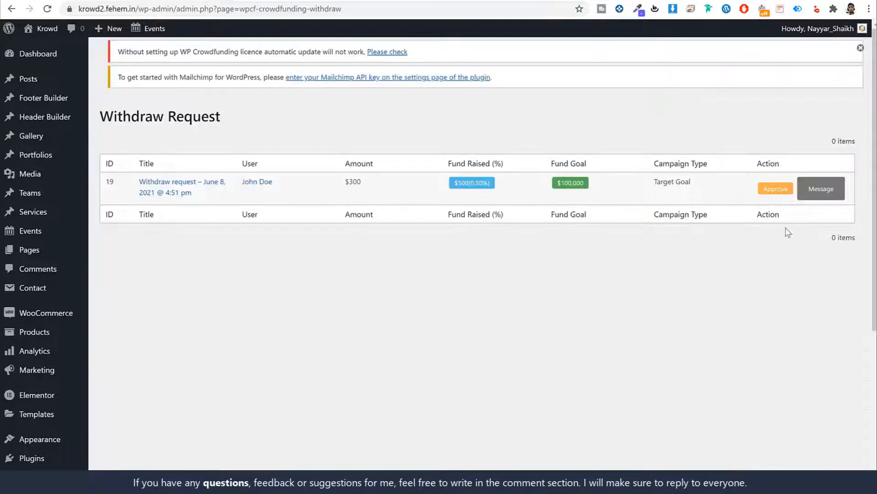
Approve the $300 withdrawal so it shows Paid, then go to the Users list
{"action": "left_click", "coordinate": [779, 192]}
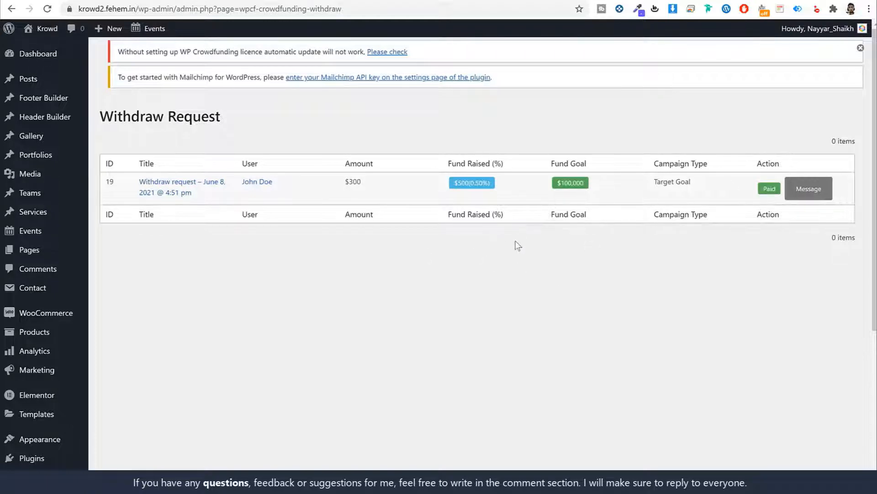
{"action": "left_click", "coordinate": [253, 184]}
{"action": "scroll", "coordinate": [46, 265], "scroll_direction": "down", "scroll_amount": 3}
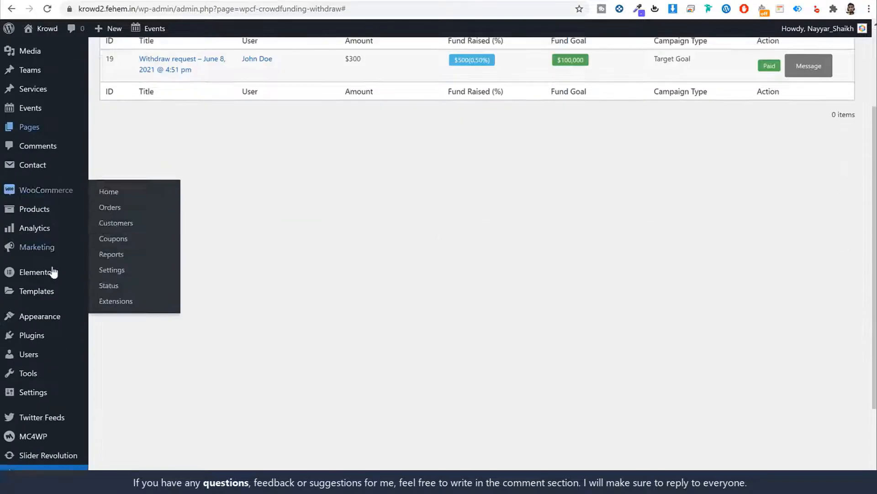
{"action": "scroll", "coordinate": [188, 196], "scroll_direction": "up", "scroll_amount": 3}
{"action": "left_click_drag", "start_coordinate": [278, 184], "coordinate": [239, 191]}
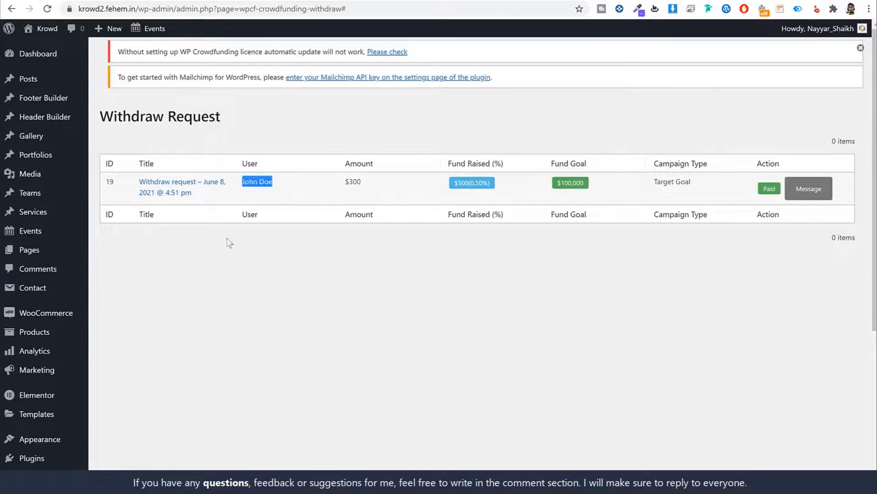
{"action": "scroll", "coordinate": [210, 269], "scroll_direction": "down", "scroll_amount": 3}
{"action": "left_click", "coordinate": [50, 316]}
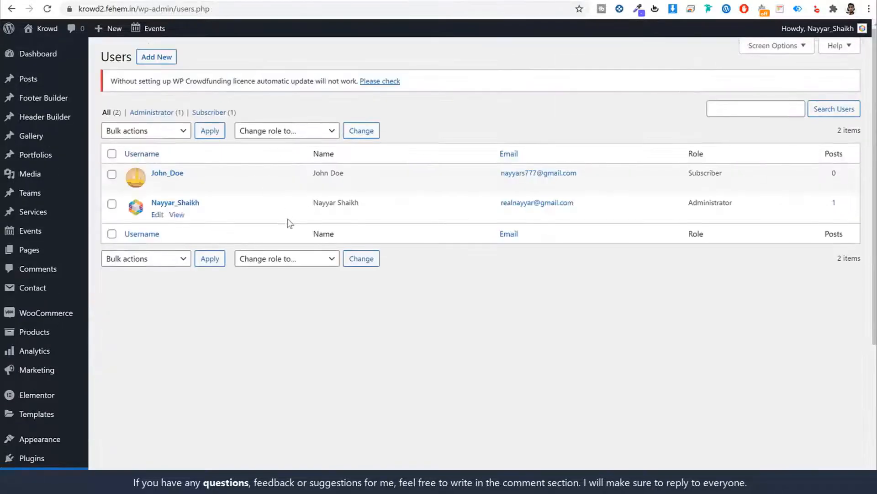
Open the subscriber's profile and check the account's Email field
{"action": "left_click", "coordinate": [158, 186]}
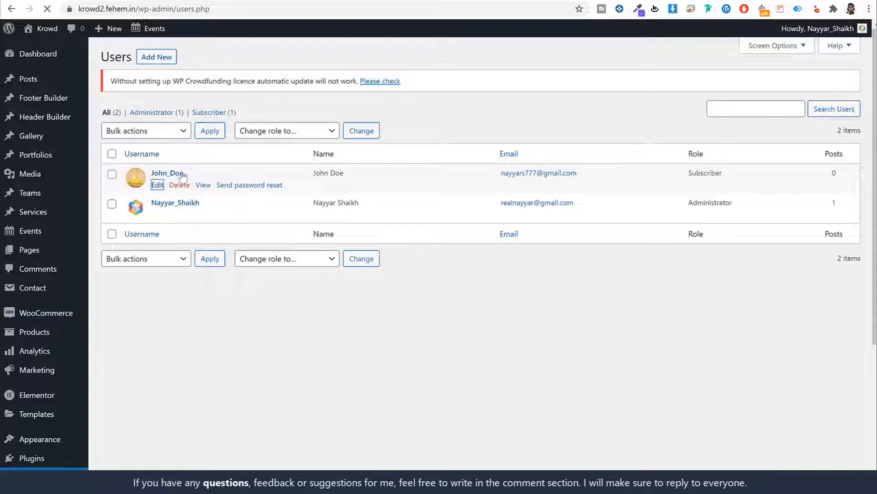
{"action": "scroll", "coordinate": [365, 282], "scroll_direction": "down", "scroll_amount": 5}
{"action": "scroll", "coordinate": [367, 283], "scroll_direction": "down", "scroll_amount": 5}
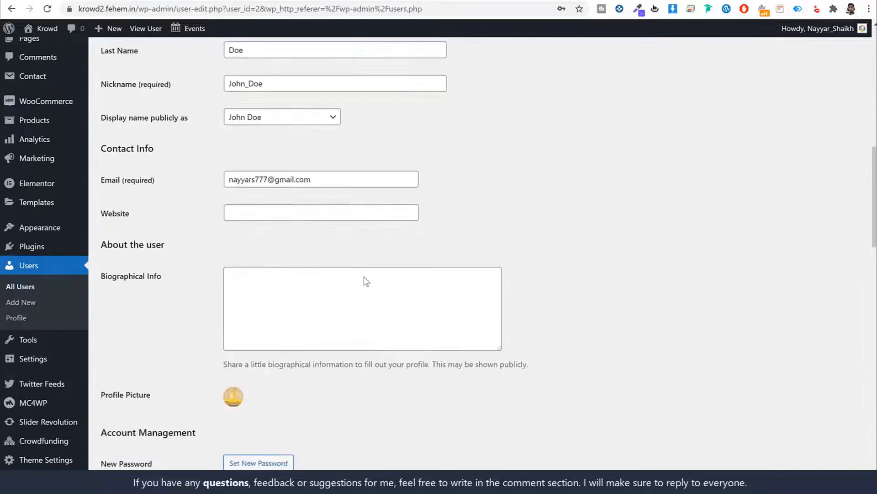
{"action": "double_click", "coordinate": [324, 177]}
{"action": "triple_click", "coordinate": [324, 176]}
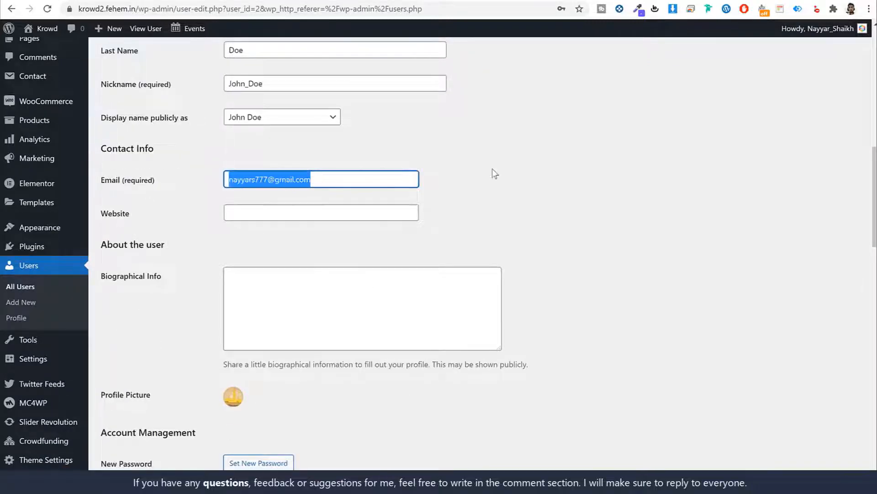
{"action": "left_click", "coordinate": [492, 169]}
Go back twice to the Withdraw Request page
{"action": "key", "text": "alt+Left"}
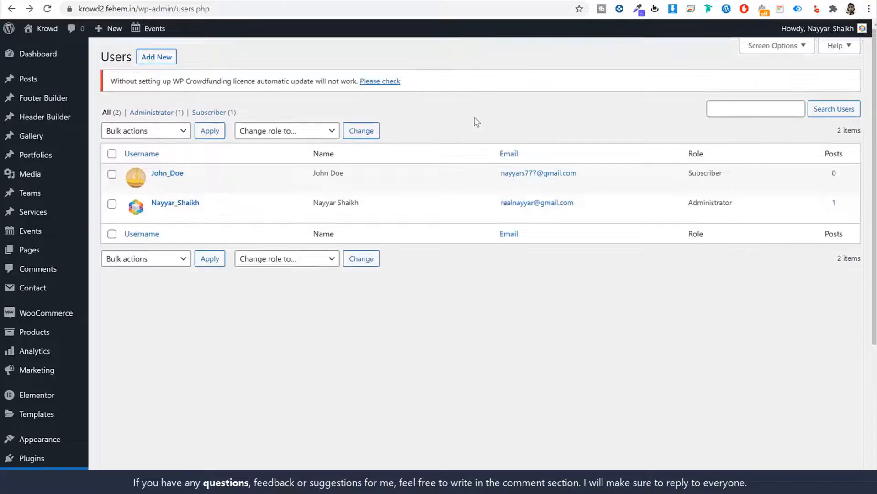
{"action": "key", "text": "alt+Left"}
{"action": "scroll", "coordinate": [470, 137], "scroll_direction": "up", "scroll_amount": 4}
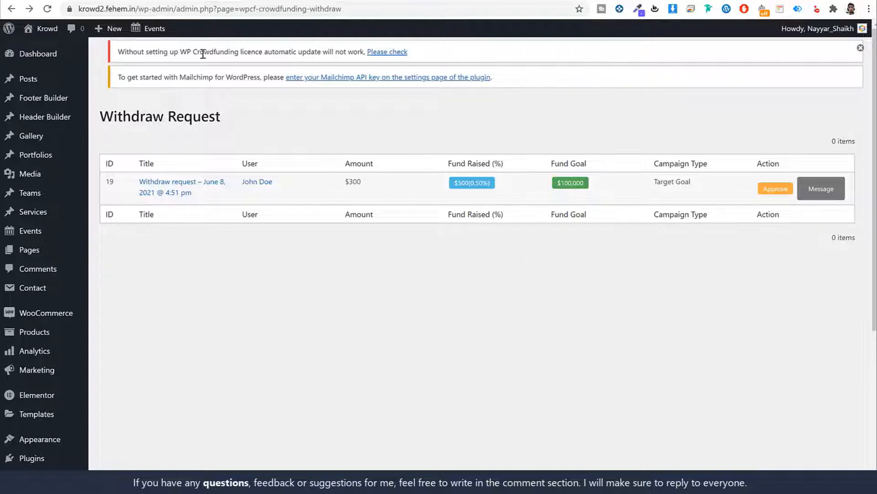
Follow the 'Please check' link in the licence warning to the WP Crowdfunding licence page
{"action": "left_click_drag", "start_coordinate": [124, 51], "coordinate": [333, 52]}
{"action": "left_click", "coordinate": [233, 52]}
{"action": "left_click", "coordinate": [382, 53]}
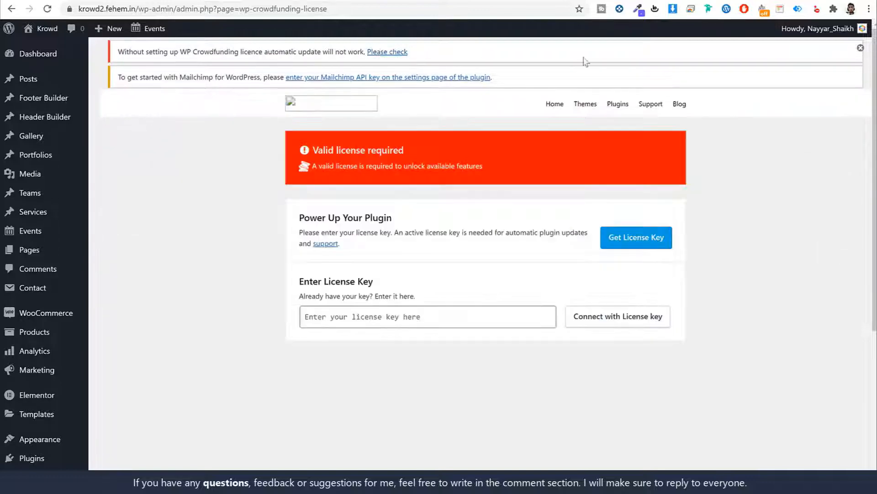
{"action": "left_click", "coordinate": [544, 0]}
Expand the WP Crowdfunding licence on Themeum and copy the krowd2.fehem.in site address
{"action": "left_click", "coordinate": [714, 219]}
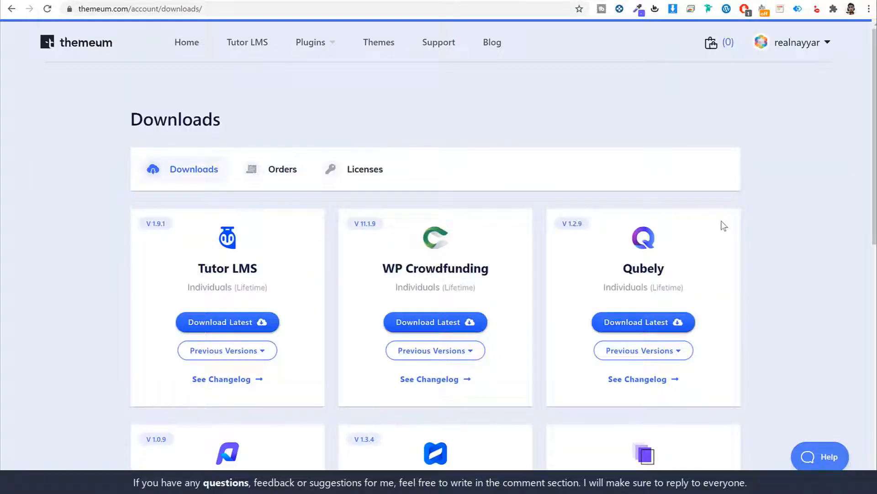
{"action": "scroll", "coordinate": [727, 232], "scroll_direction": "down", "scroll_amount": 2}
{"action": "scroll", "coordinate": [386, 104], "scroll_direction": "up", "scroll_amount": 2}
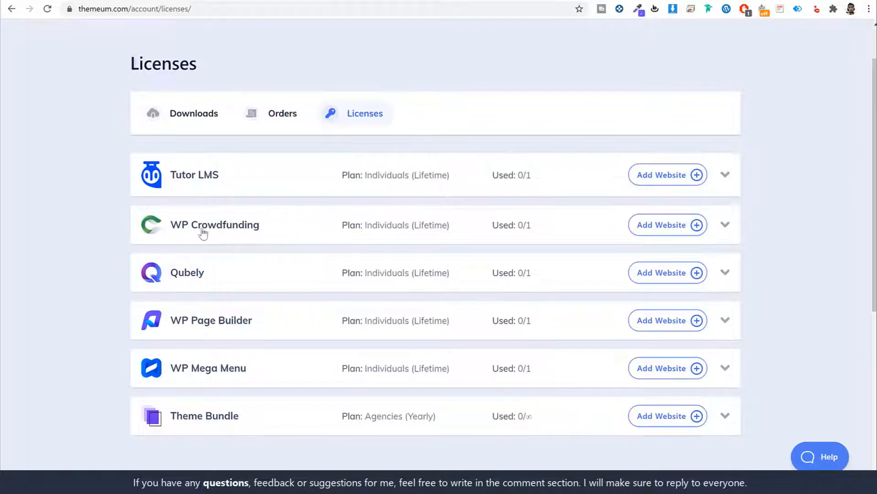
{"action": "left_click", "coordinate": [725, 226]}
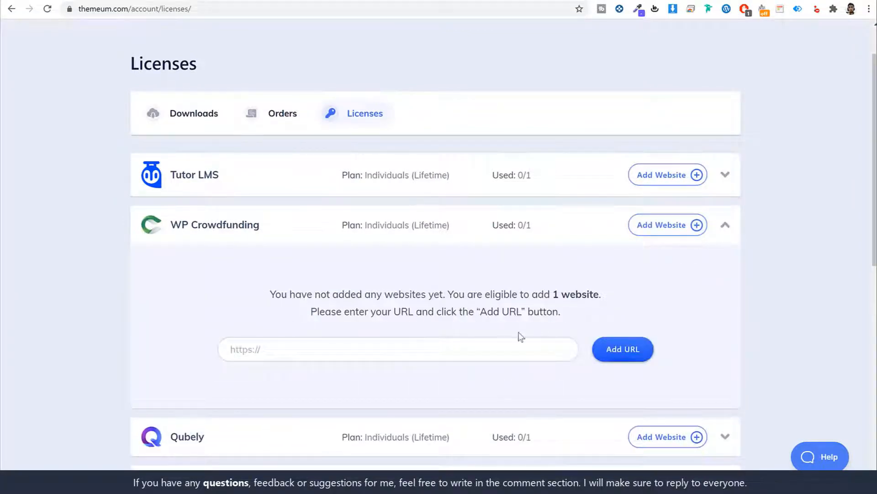
{"action": "left_click", "coordinate": [183, 0]}
{"action": "left_click_drag", "start_coordinate": [135, 10], "coordinate": [73, 10]}
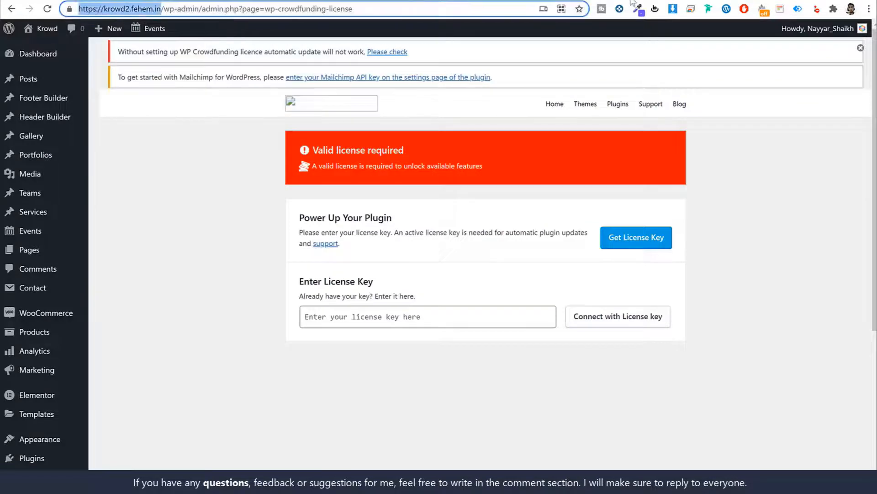
{"action": "key", "text": "ctrl+c"}
Add the krowd2.fehem.in site to the WP Crowdfunding licence and copy its licence key
{"action": "key", "text": "ctrl+Tab"}
{"action": "left_click", "coordinate": [459, 333]}
{"action": "key", "text": "ctrl+v"}
{"action": "type", "text": "/"}
{"action": "left_click", "coordinate": [620, 361]}
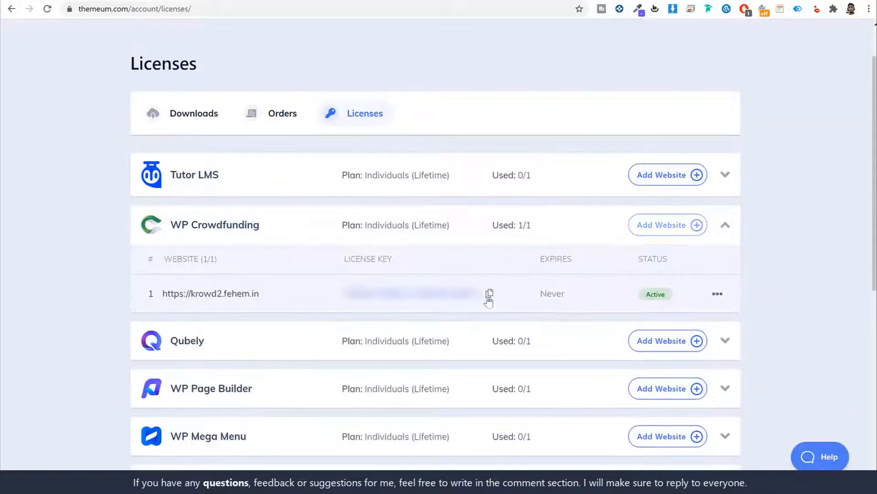
{"action": "left_click", "coordinate": [491, 296]}
{"action": "left_click", "coordinate": [222, 3]}
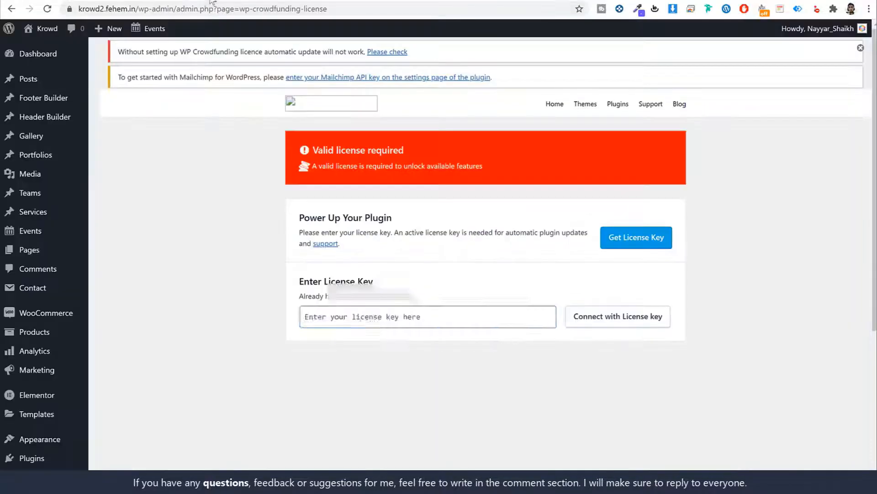
Paste the licence key and connect WP Crowdfunding with Themeum.com
{"action": "left_click", "coordinate": [481, 319]}
{"action": "key", "text": "ctrl+v"}
{"action": "left_click", "coordinate": [618, 322]}
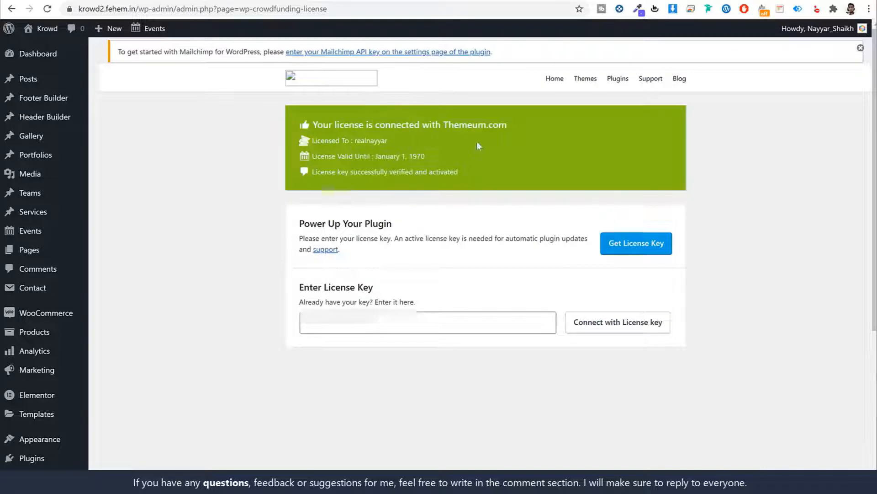
{"action": "left_click", "coordinate": [55, 55]}
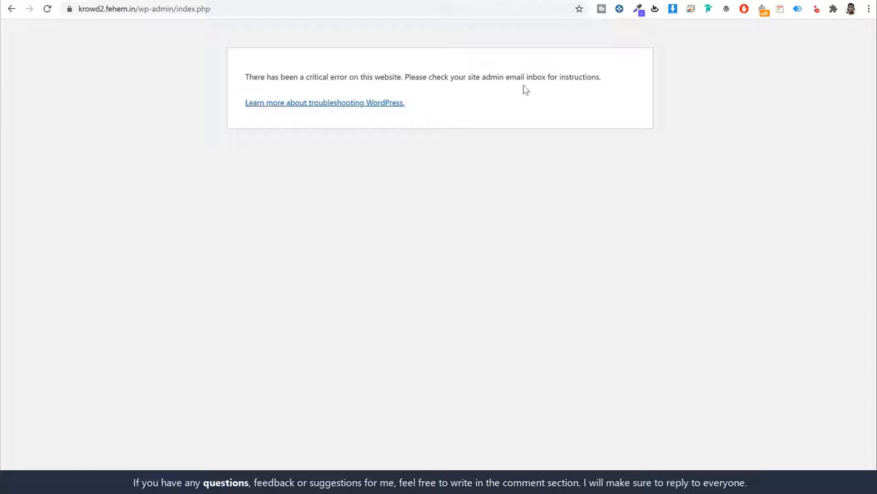
{"action": "key", "text": "alt+Left"}
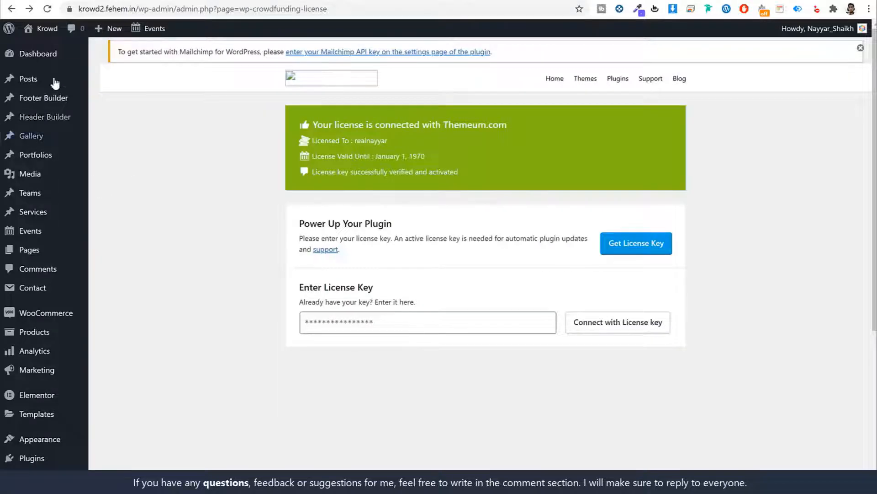
Visit Posts, open the empty Services list, and collapse the Themeum licence details
{"action": "mouse_move", "coordinate": [44, 58]}
{"action": "left_click", "coordinate": [34, 83]}
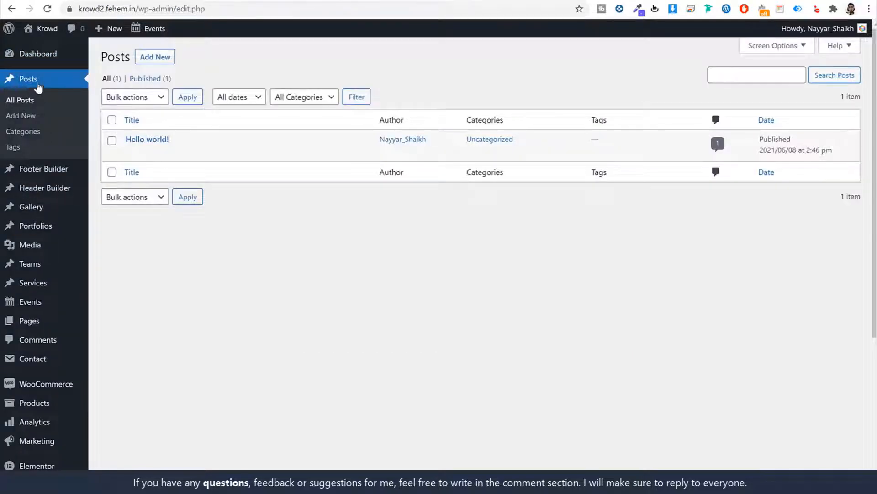
{"action": "mouse_move", "coordinate": [45, 60]}
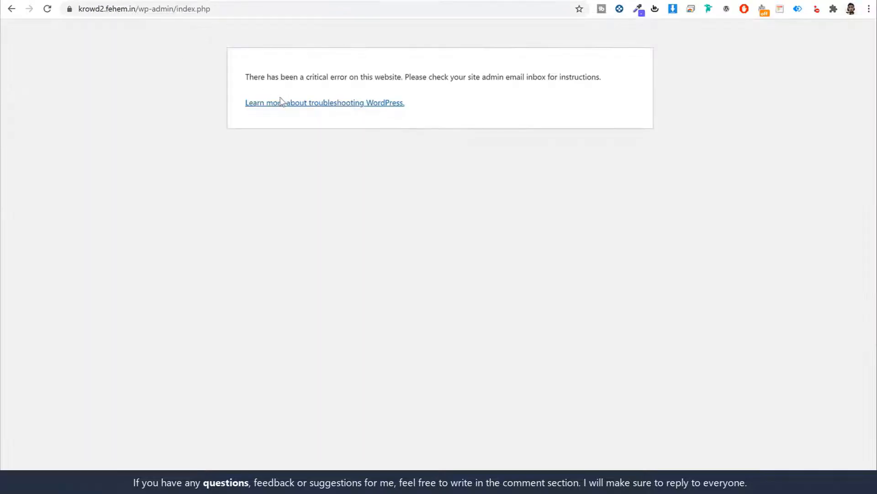
{"action": "key", "text": "alt+Left"}
{"action": "left_click", "coordinate": [48, 284]}
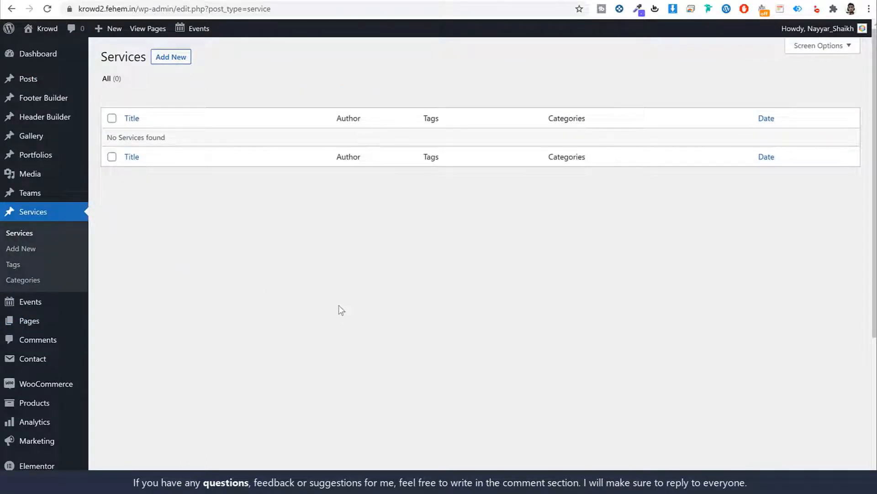
{"action": "left_click", "coordinate": [577, 1]}
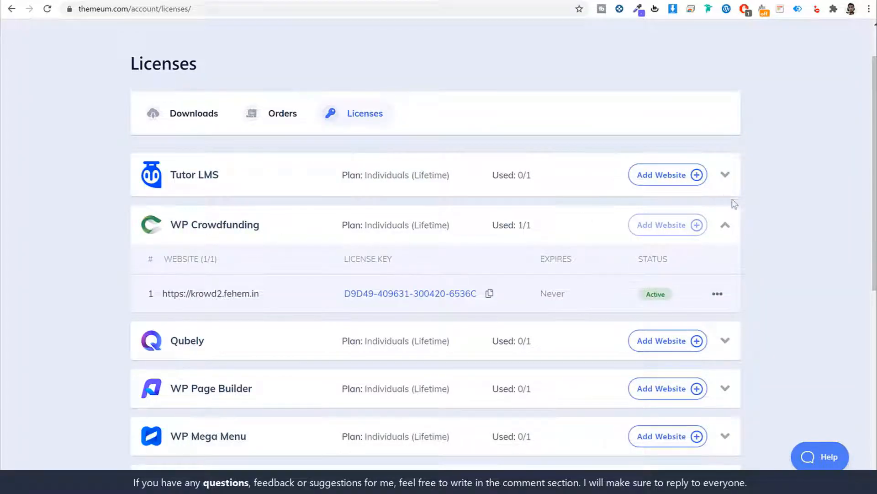
{"action": "left_click", "coordinate": [725, 228]}
{"action": "left_click", "coordinate": [526, 0]}
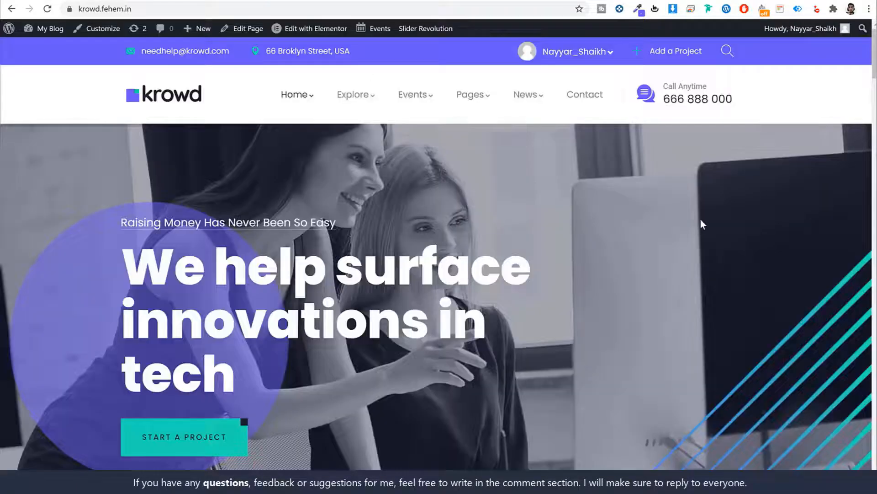
Scroll through the Krowd homepage sections and advance the hero slider twice
{"action": "scroll", "coordinate": [731, 223], "scroll_direction": "down", "scroll_amount": 3}
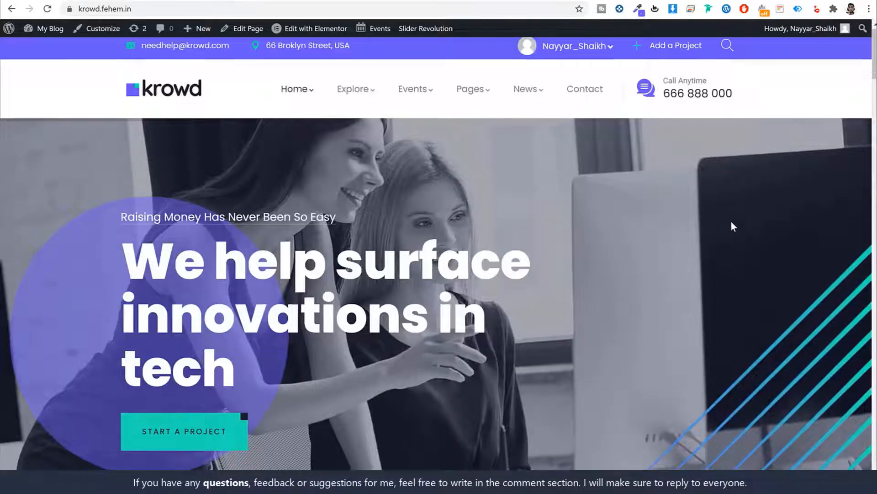
{"action": "left_click", "coordinate": [161, 375]}
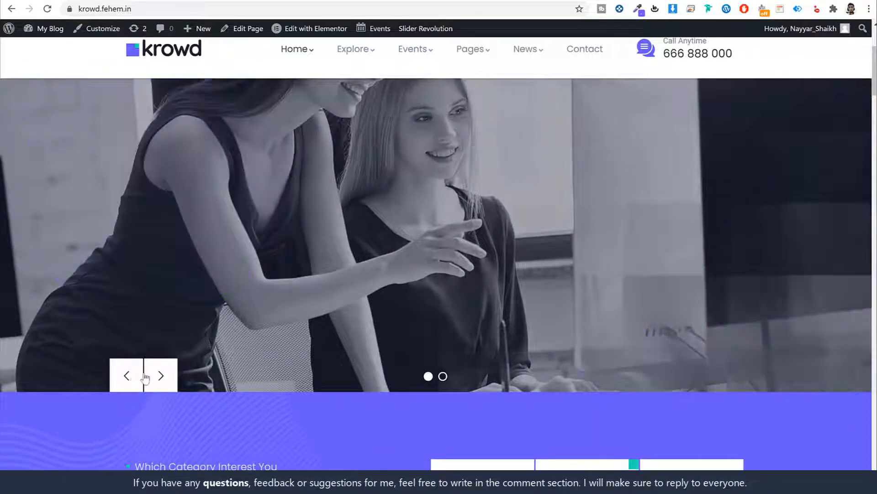
{"action": "scroll", "coordinate": [292, 355], "scroll_direction": "up", "scroll_amount": 2}
{"action": "scroll", "coordinate": [634, 267], "scroll_direction": "down", "scroll_amount": 15}
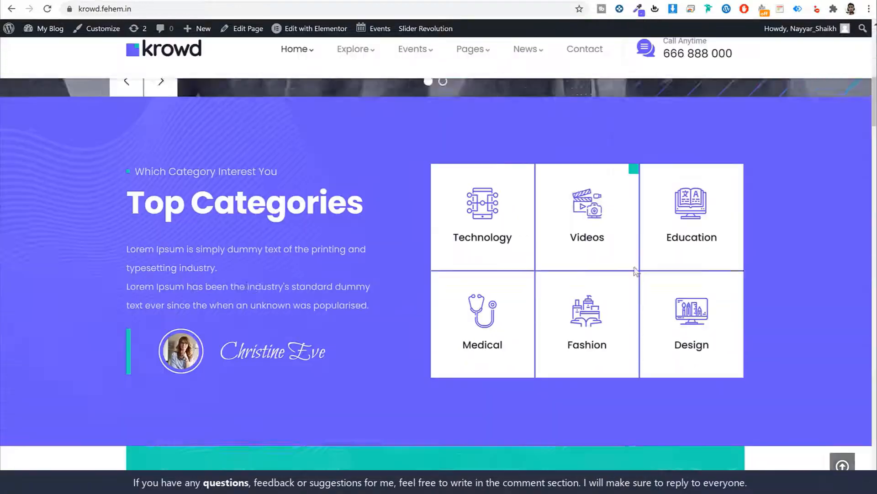
{"action": "scroll", "coordinate": [421, 294], "scroll_direction": "down", "scroll_amount": 5}
{"action": "scroll", "coordinate": [424, 292], "scroll_direction": "up", "scroll_amount": 20}
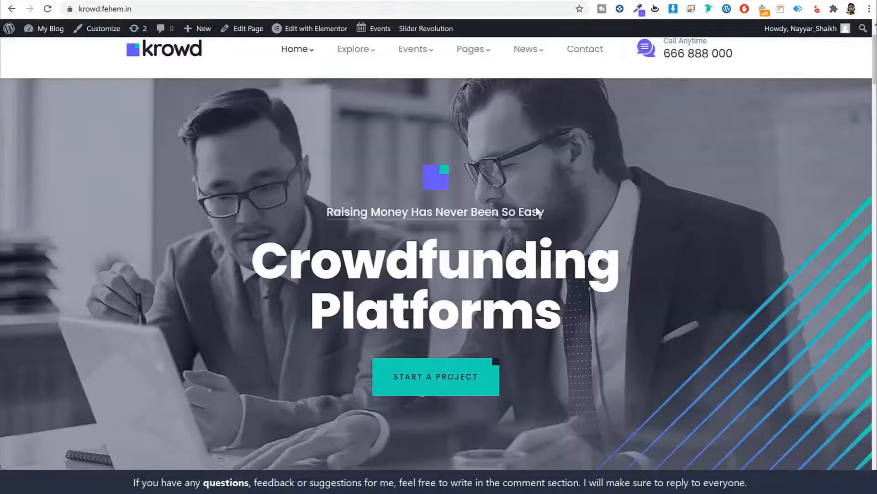
{"action": "scroll", "coordinate": [539, 212], "scroll_direction": "down", "scroll_amount": 1}
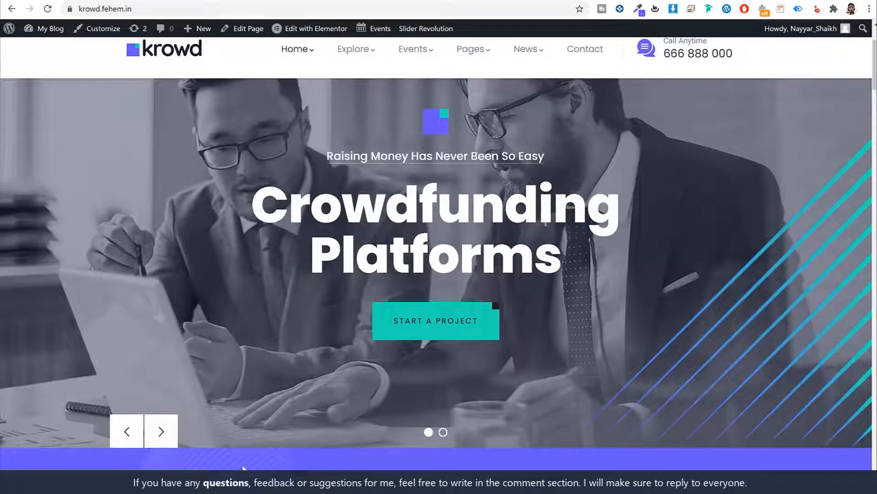
{"action": "left_click", "coordinate": [125, 427]}
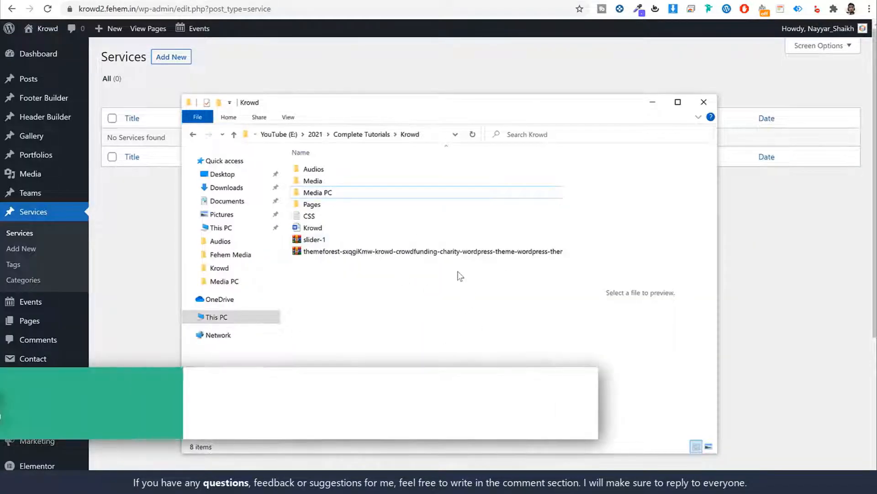
Select the slider-1 file, then minimise File Explorer to return to WordPress admin
{"action": "left_click", "coordinate": [338, 241]}
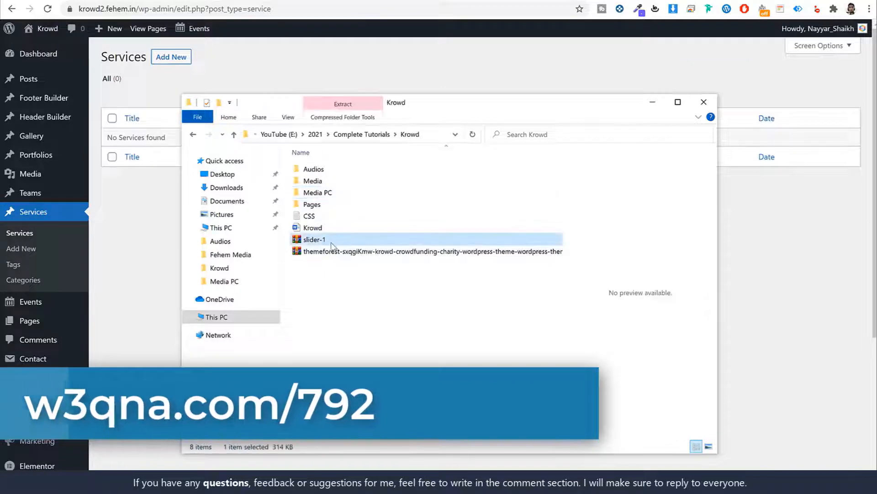
{"action": "left_click", "coordinate": [656, 106]}
{"action": "scroll", "coordinate": [660, 239], "scroll_direction": "down", "scroll_amount": 5}
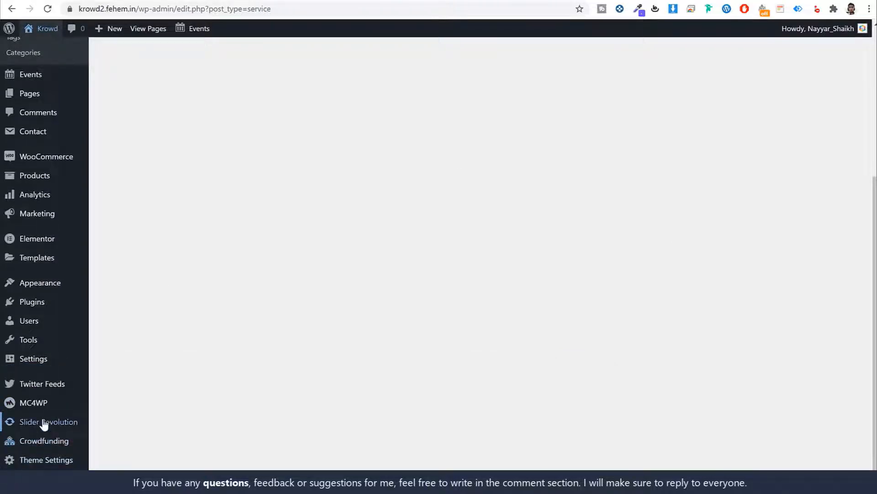
Manually import slider-1 from the Krowd folder into Slider Revolution and open Slider I for editing
{"action": "left_click", "coordinate": [44, 423]}
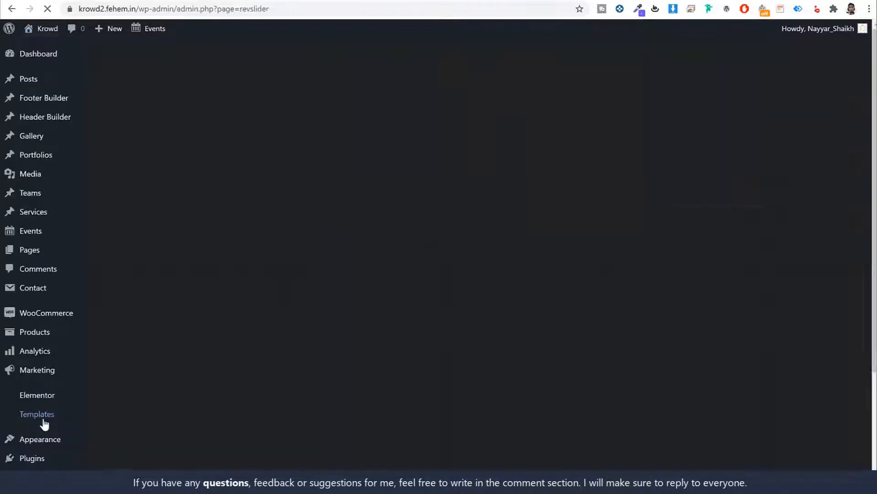
{"action": "left_click", "coordinate": [523, 241]}
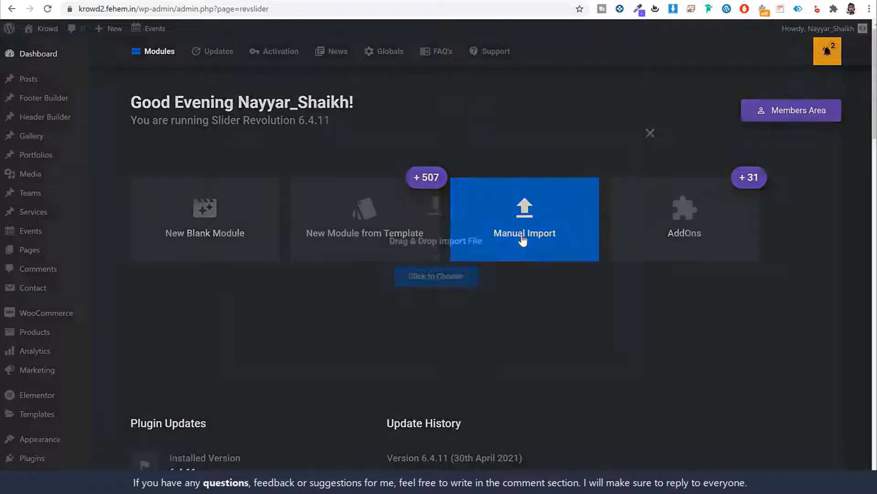
{"action": "left_click", "coordinate": [444, 278]}
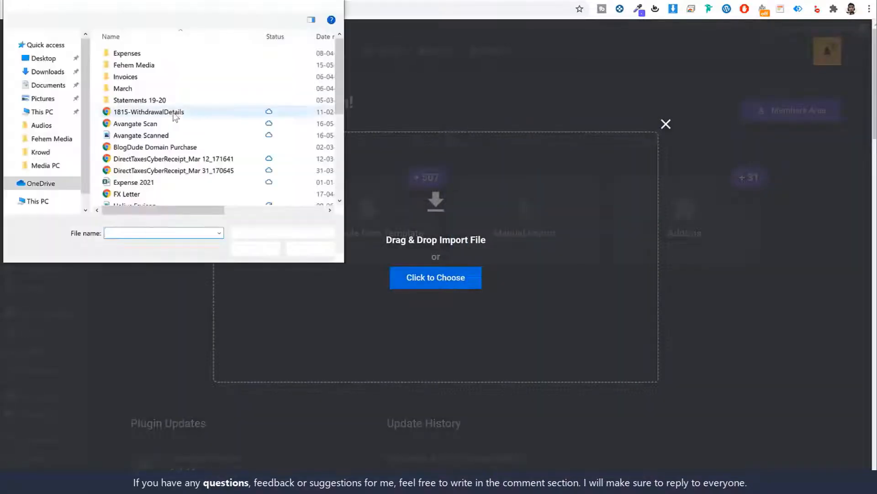
{"action": "left_click", "coordinate": [58, 165]}
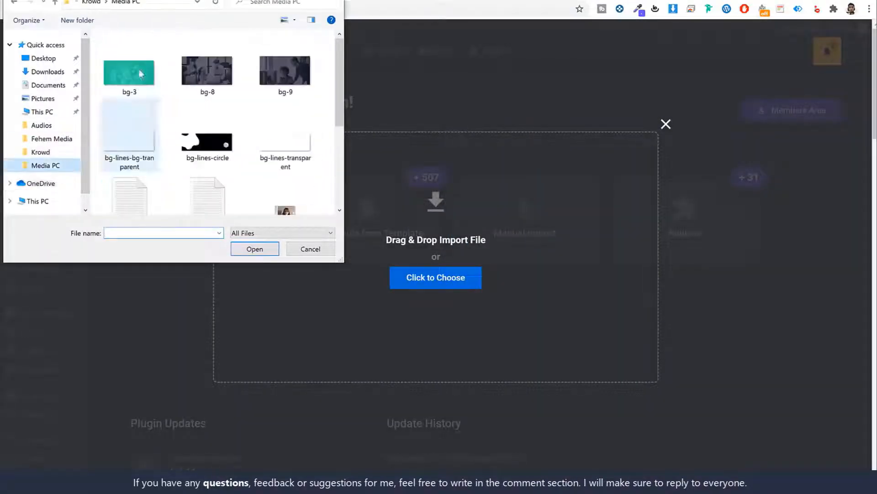
{"action": "left_click", "coordinate": [91, 3]}
{"action": "left_click", "coordinate": [182, 135]}
{"action": "left_click", "coordinate": [187, 124]}
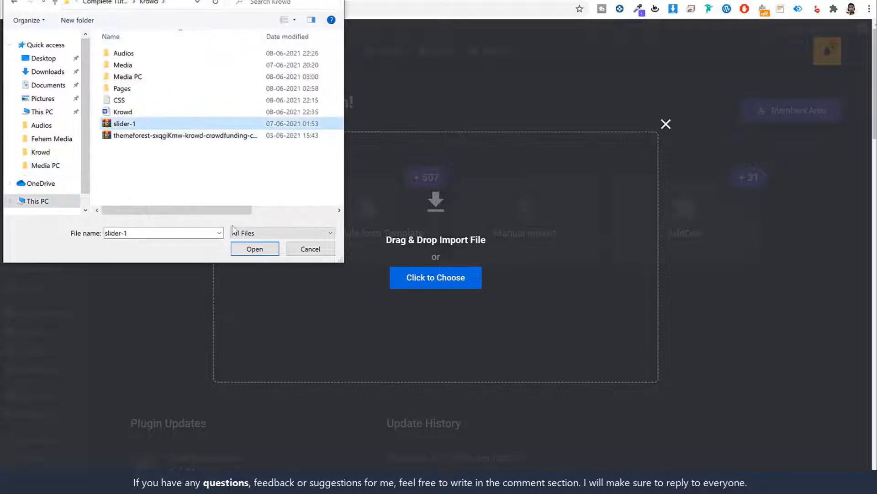
{"action": "left_click", "coordinate": [255, 248]}
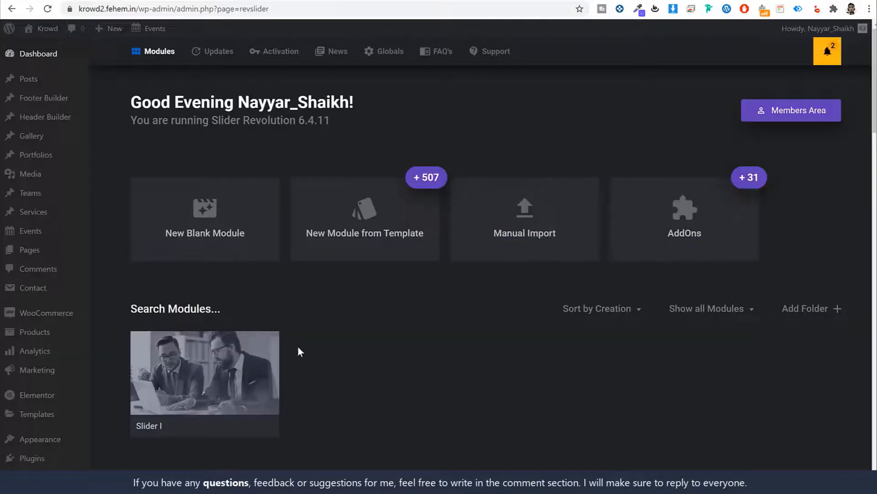
{"action": "scroll", "coordinate": [298, 345], "scroll_direction": "down", "scroll_amount": 2}
{"action": "left_click", "coordinate": [189, 319]}
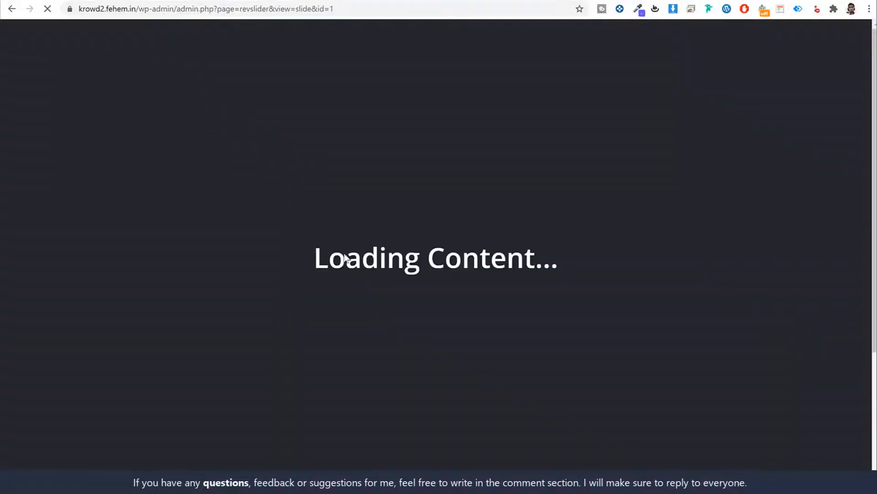
Inspect the Slider I slide and select the Logo layer, then the Subtitle layer
{"action": "scroll", "coordinate": [601, 177], "scroll_direction": "down", "scroll_amount": 1}
{"action": "scroll", "coordinate": [601, 176], "scroll_direction": "up", "scroll_amount": 4}
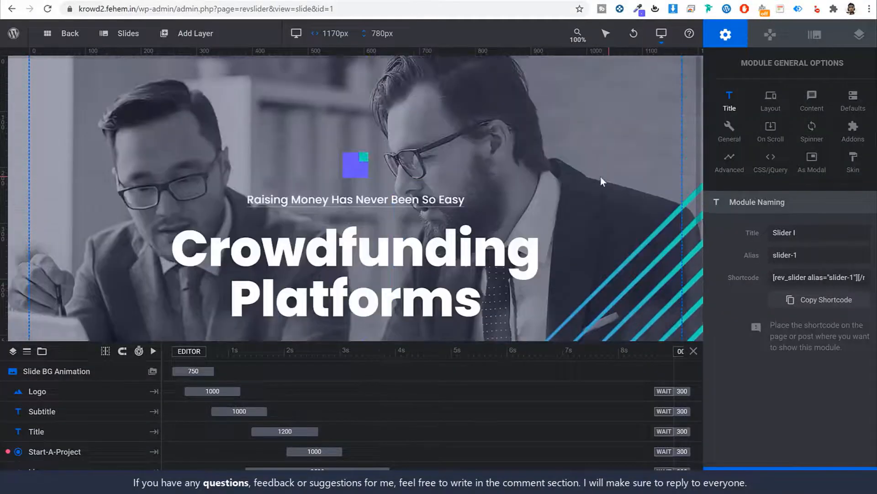
{"action": "scroll", "coordinate": [540, 171], "scroll_direction": "down", "scroll_amount": 4}
{"action": "scroll", "coordinate": [72, 323], "scroll_direction": "up", "scroll_amount": 3}
{"action": "scroll", "coordinate": [72, 323], "scroll_direction": "down", "scroll_amount": 3}
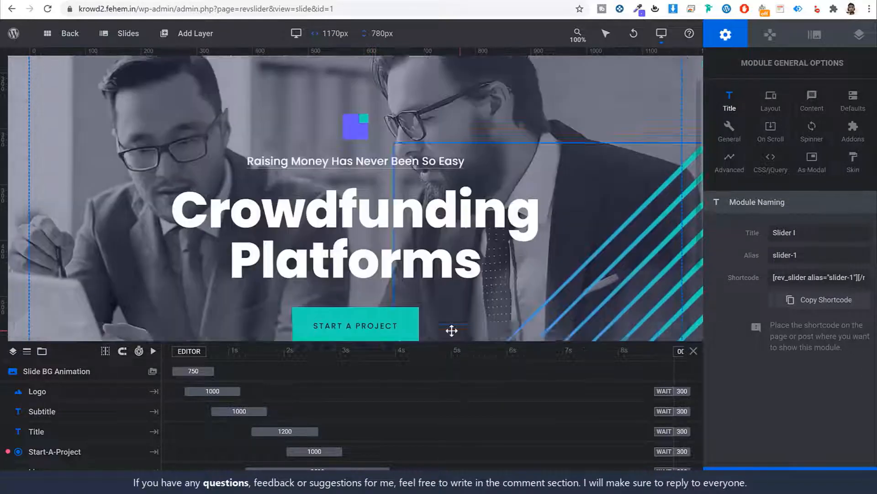
{"action": "scroll", "coordinate": [451, 329], "scroll_direction": "up", "scroll_amount": 3}
{"action": "left_click", "coordinate": [352, 166]}
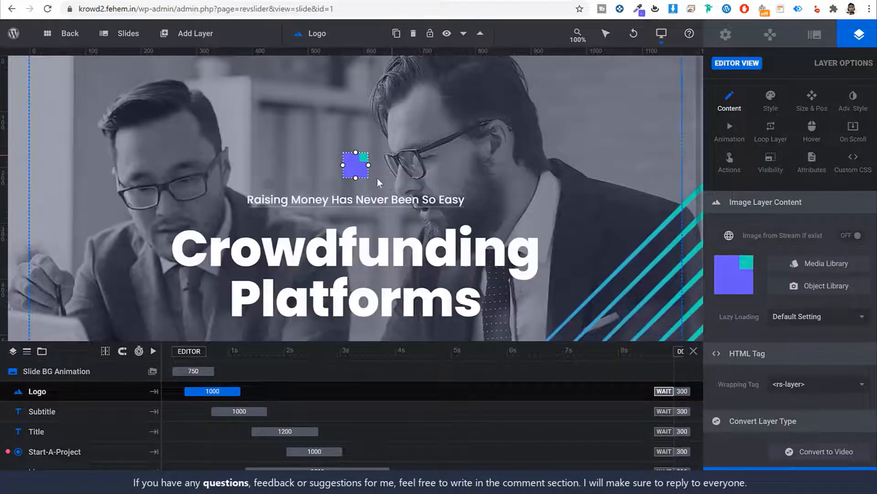
{"action": "left_click", "coordinate": [355, 199]}
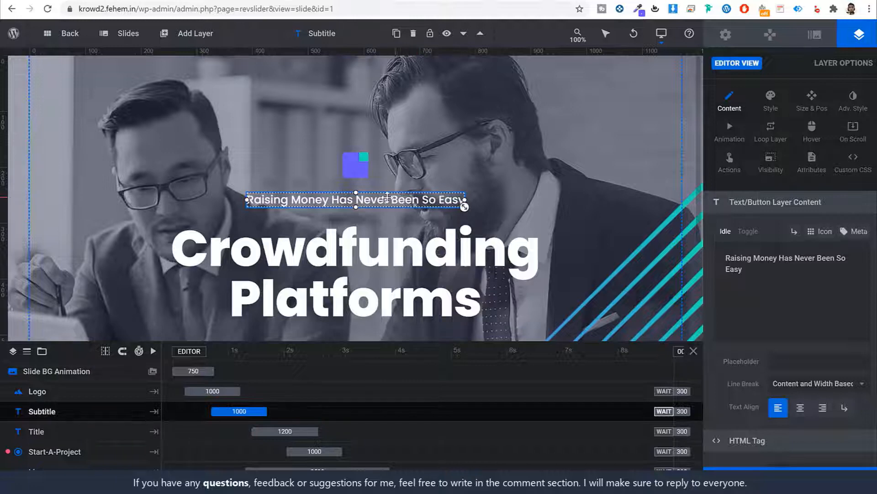
Replace the subtitle text with the copied Lorem Ipsum dummy line
{"action": "left_click_drag", "start_coordinate": [718, 250], "coordinate": [783, 273]}
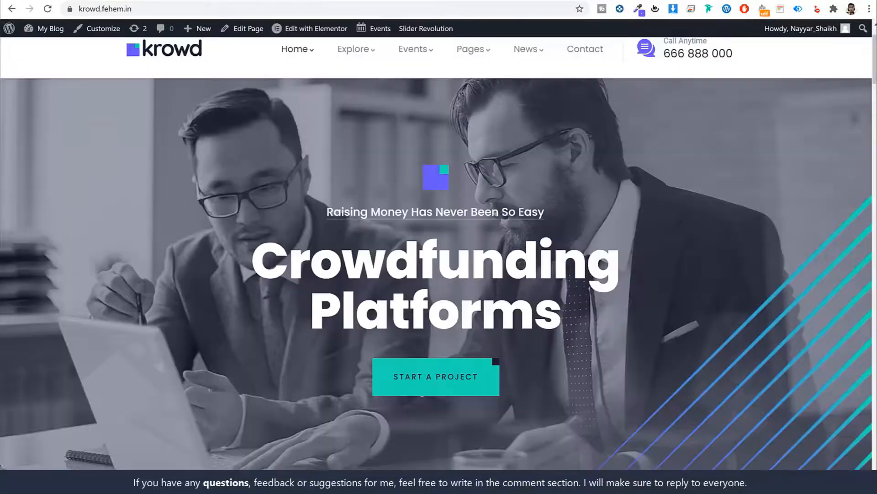
{"action": "scroll", "coordinate": [351, 215], "scroll_direction": "down", "scroll_amount": 5}
{"action": "scroll", "coordinate": [350, 212], "scroll_direction": "down", "scroll_amount": 5}
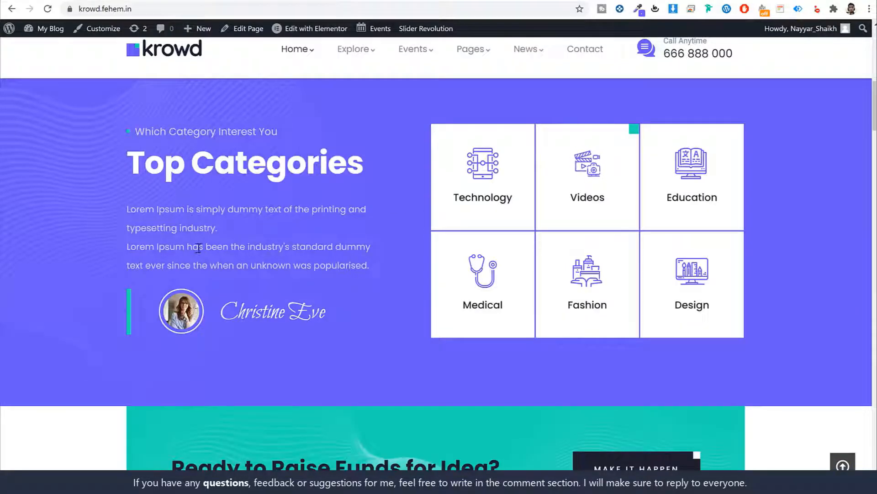
{"action": "left_click_drag", "start_coordinate": [127, 209], "coordinate": [291, 208]}
{"action": "key", "text": "ctrl+c"}
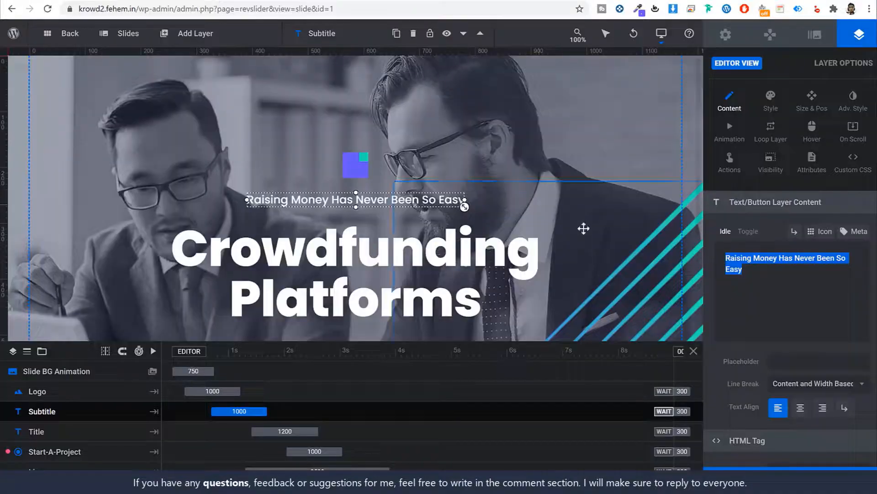
{"action": "key", "text": "ctrl+v"}
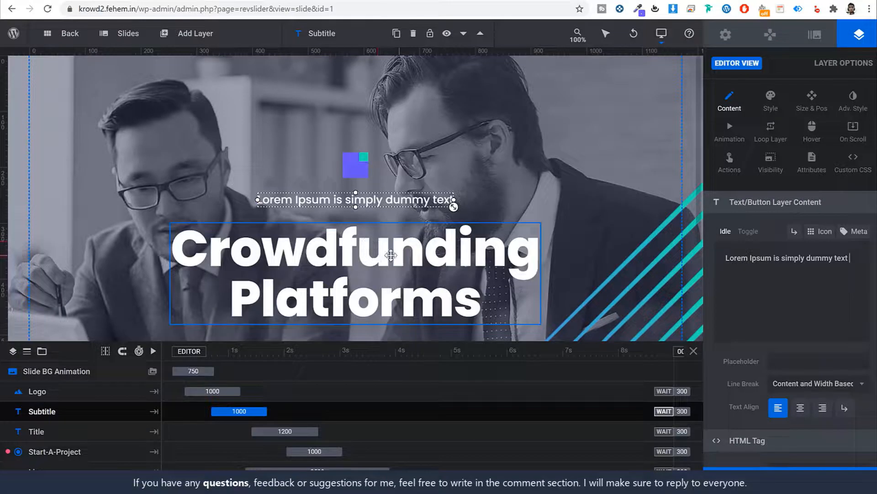
Change the title from Crowdfunding Platforms to 'Krow Charity Platforms'
{"action": "left_click", "coordinate": [391, 254]}
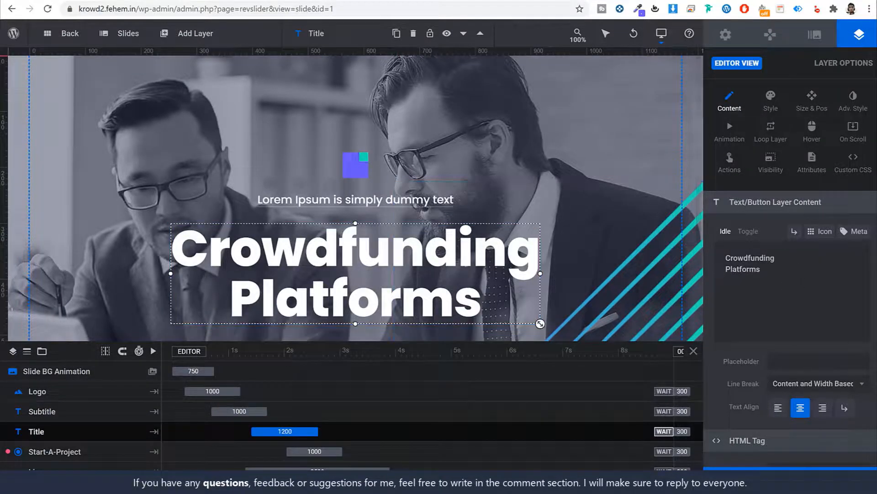
{"action": "left_click_drag", "start_coordinate": [776, 259], "coordinate": [610, 255]}
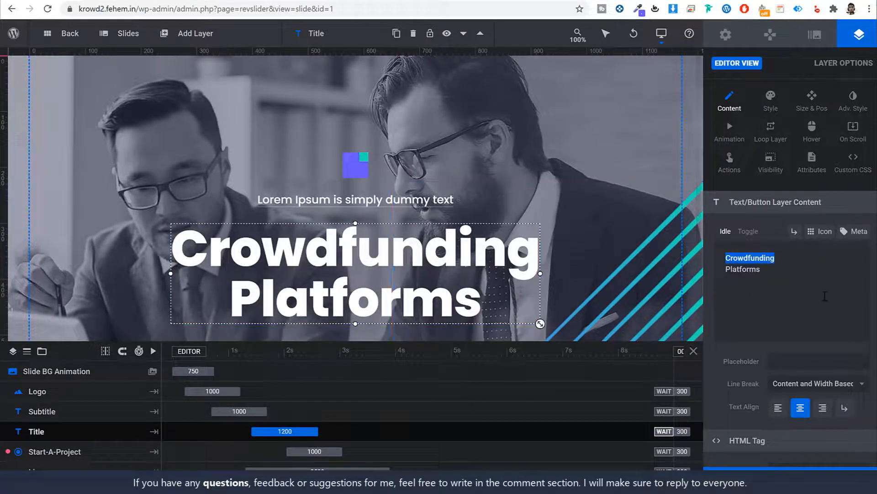
{"action": "type", "text": "Krow Charity"}
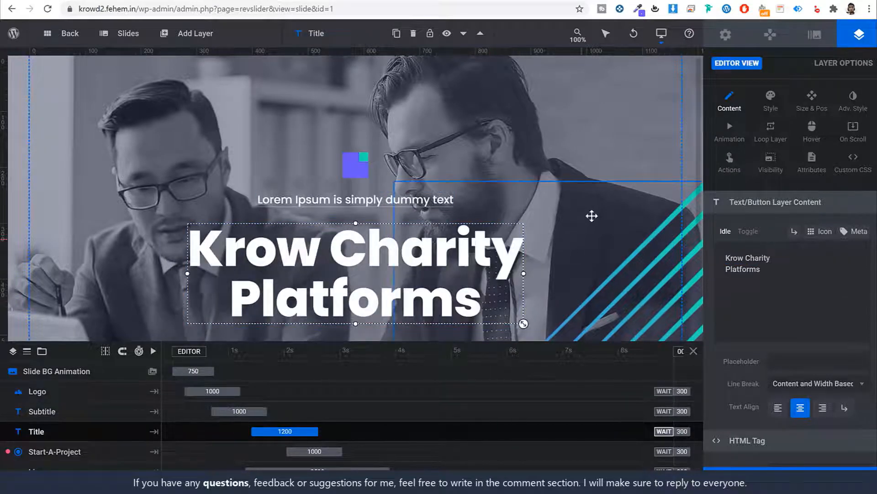
Relabel the START A PROJECT button to 'CLICK HERE'
{"action": "scroll", "coordinate": [591, 216], "scroll_direction": "down", "scroll_amount": 3}
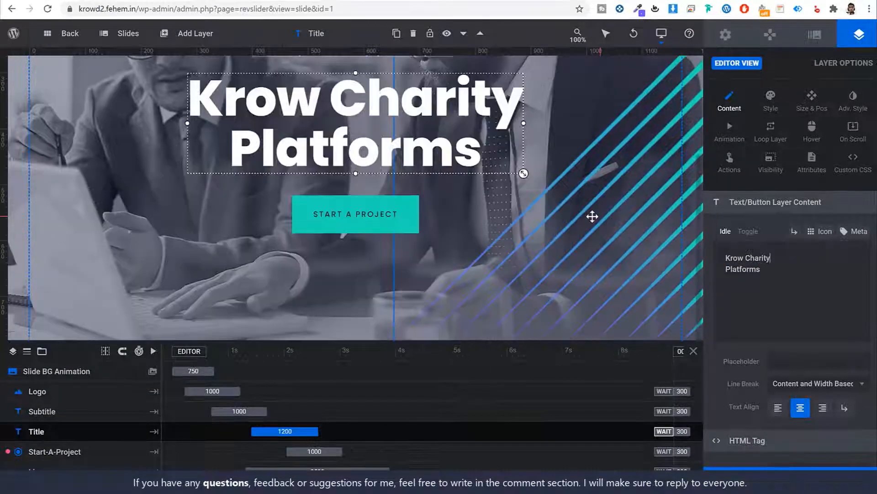
{"action": "left_click", "coordinate": [352, 214]}
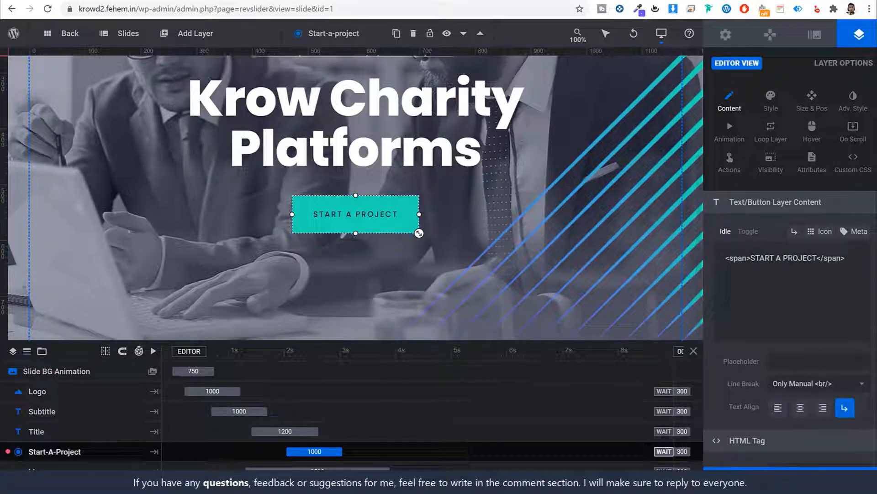
{"action": "left_click_drag", "start_coordinate": [817, 258], "coordinate": [747, 258]}
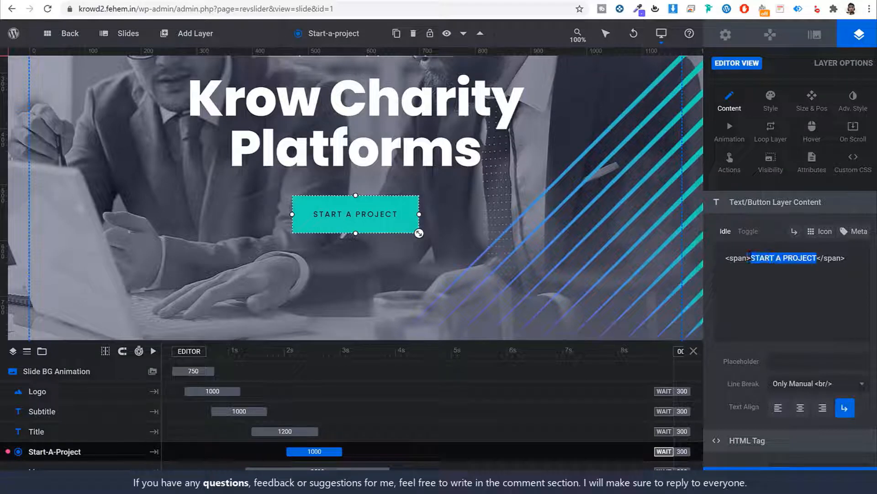
{"action": "type", "text": "CLICK HERE"}
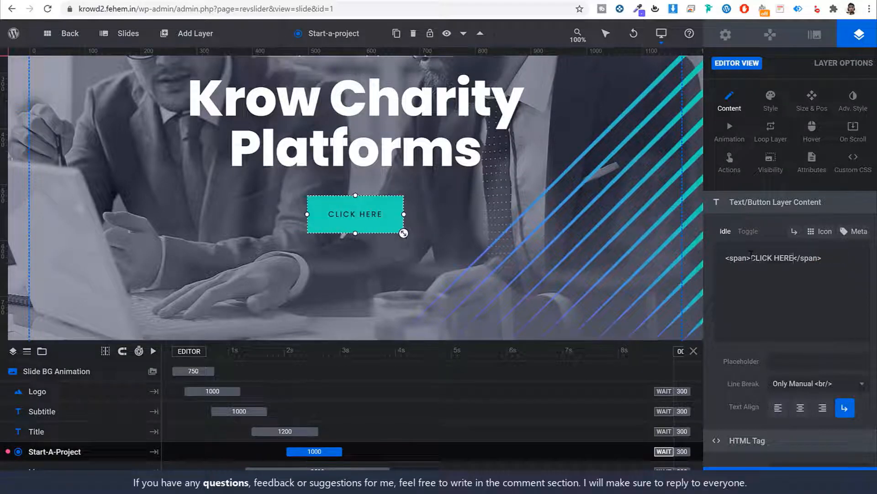
{"action": "scroll", "coordinate": [813, 309], "scroll_direction": "down", "scroll_amount": 2}
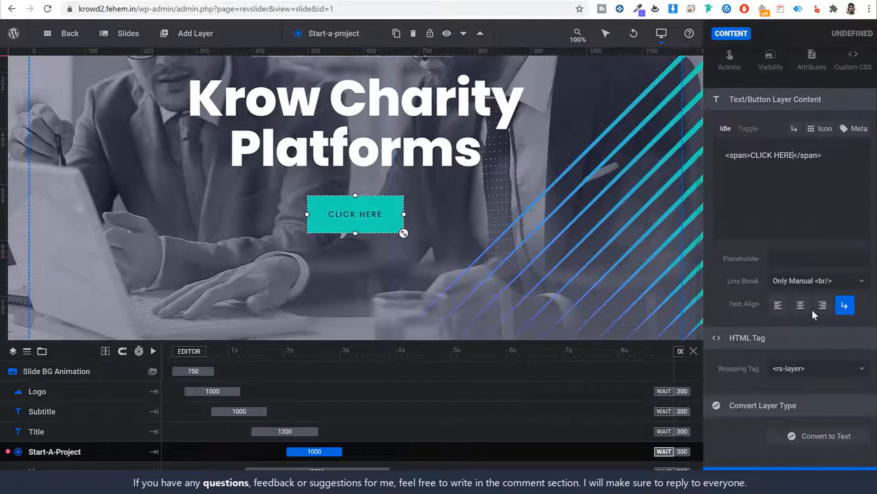
{"action": "scroll", "coordinate": [786, 369], "scroll_direction": "up", "scroll_amount": 2}
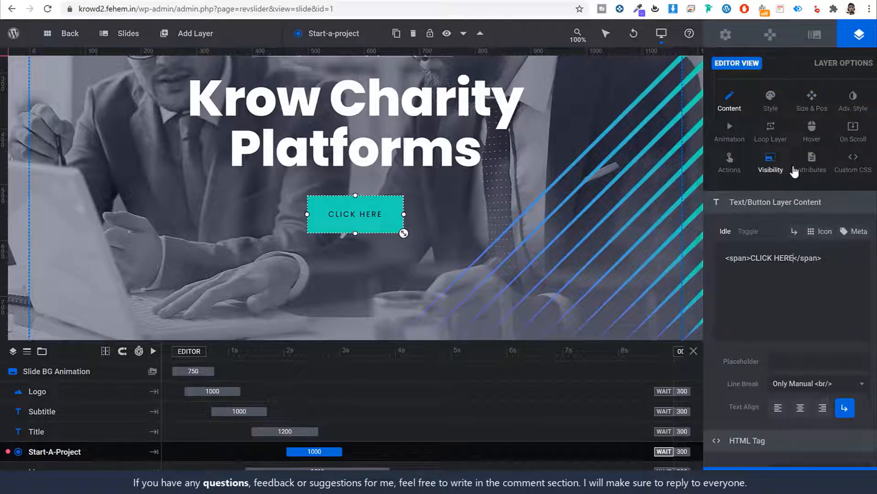
Give the CLICK HERE button a Simple Link action and clear its old preview URL
{"action": "left_click", "coordinate": [732, 163]}
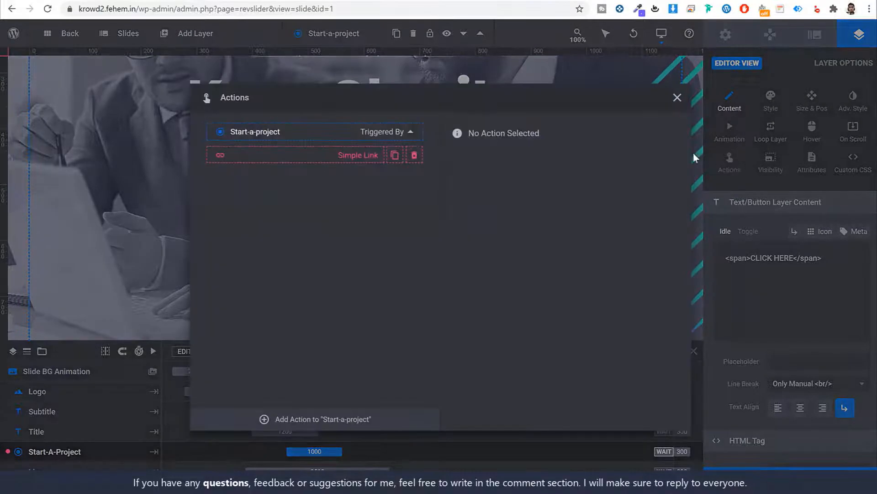
{"action": "left_click", "coordinate": [368, 155]}
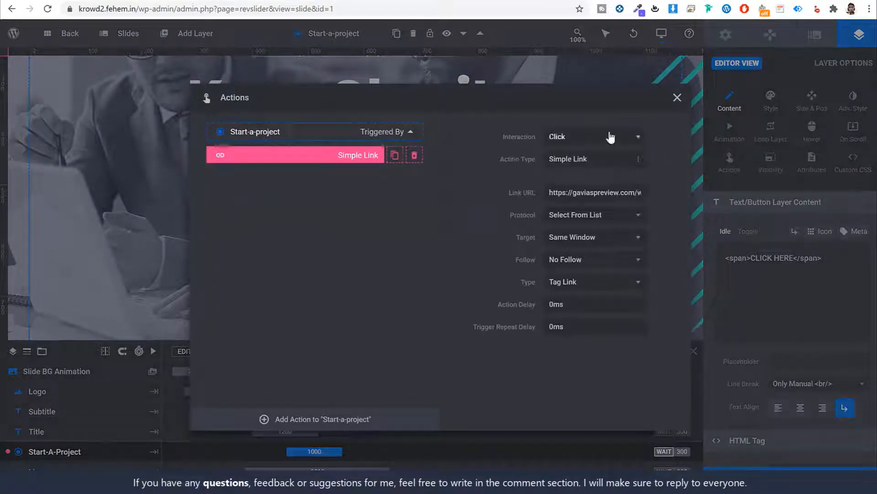
{"action": "left_click", "coordinate": [606, 194]}
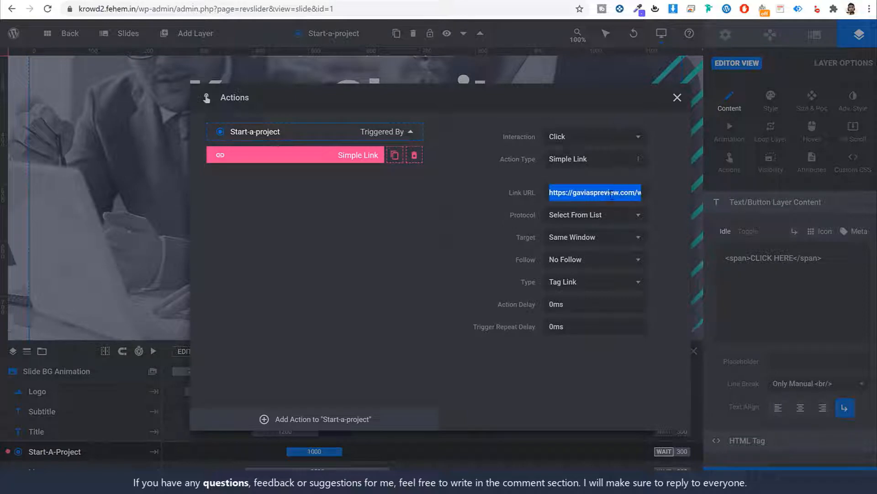
{"action": "key", "text": "BackSpace"}
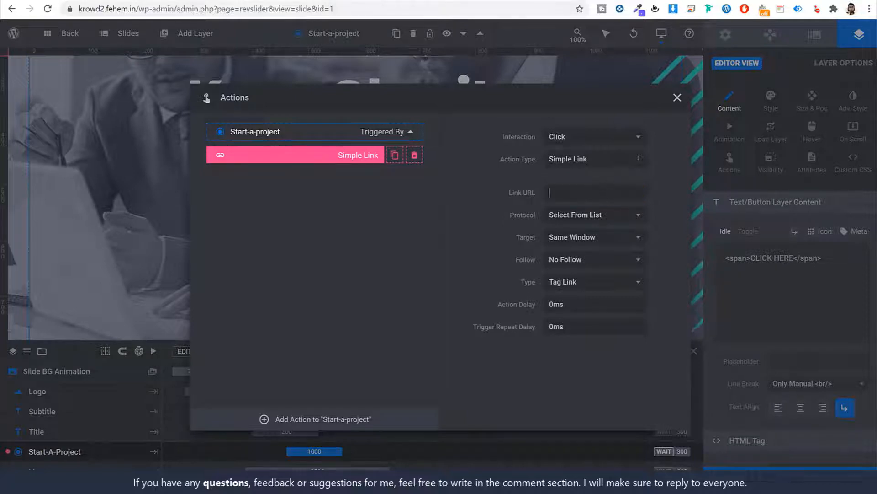
Copy the CF campaign form page's View link from the Pages list and check it in a new tab
{"action": "left_click", "coordinate": [315, 0]}
{"action": "left_click", "coordinate": [153, 1]}
{"action": "left_click", "coordinate": [316, 0]}
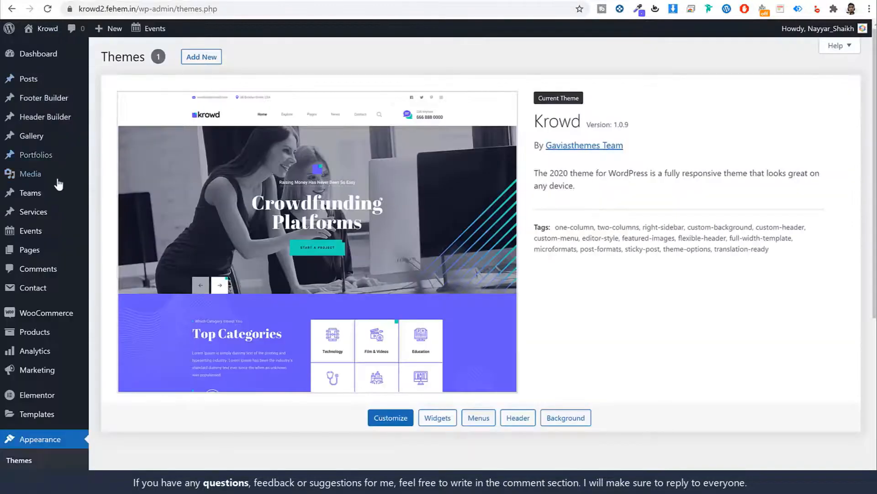
{"action": "left_click", "coordinate": [46, 250]}
{"action": "scroll", "coordinate": [280, 231], "scroll_direction": "down", "scroll_amount": 3}
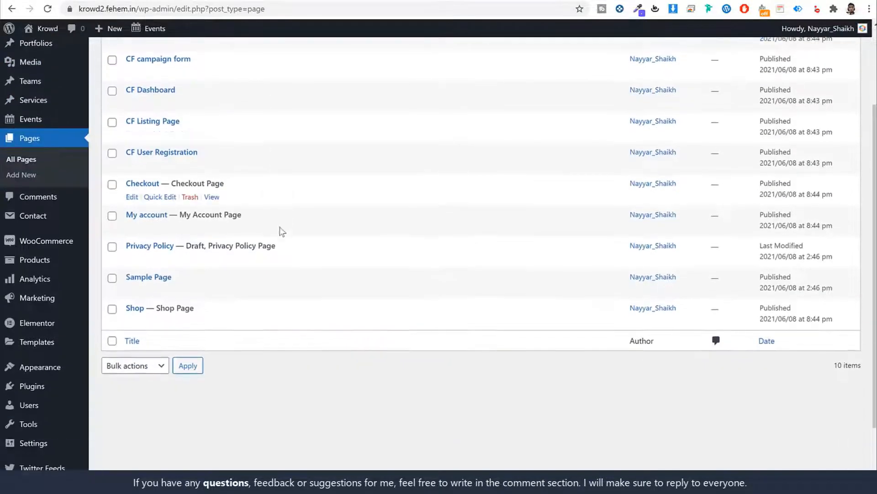
{"action": "scroll", "coordinate": [282, 242], "scroll_direction": "up", "scroll_amount": 3}
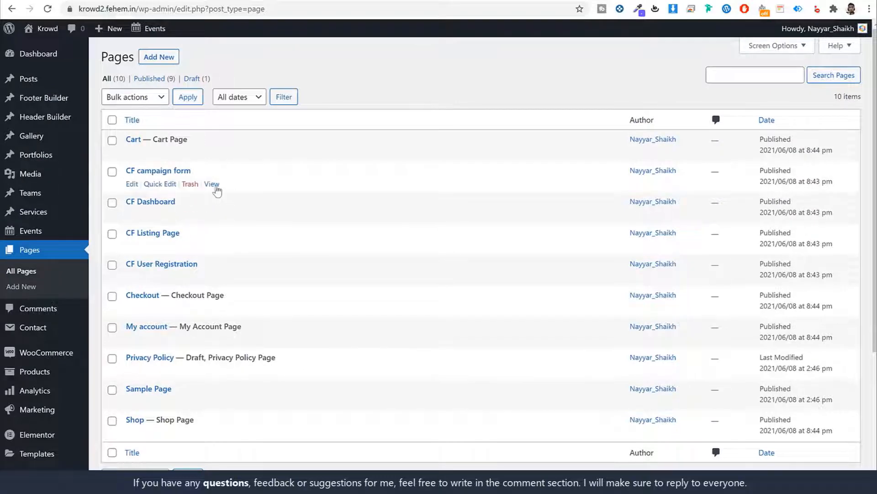
{"action": "right_click", "coordinate": [211, 184]}
{"action": "left_click", "coordinate": [288, 269]}
{"action": "left_click", "coordinate": [418, 1]}
{"action": "key", "text": "ctrl+v"}
{"action": "key", "text": "Return"}
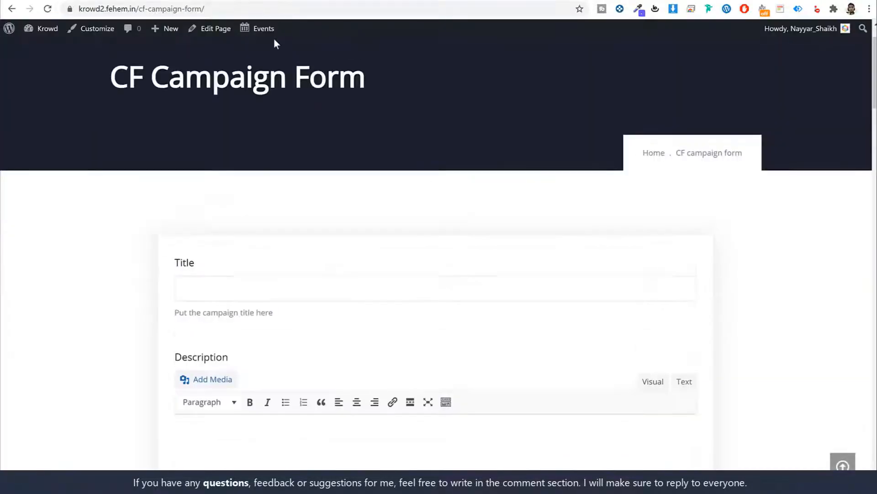
Paste the cf-campaign-form address as the button's Link URL and close the action settings
{"action": "left_click", "coordinate": [274, 2]}
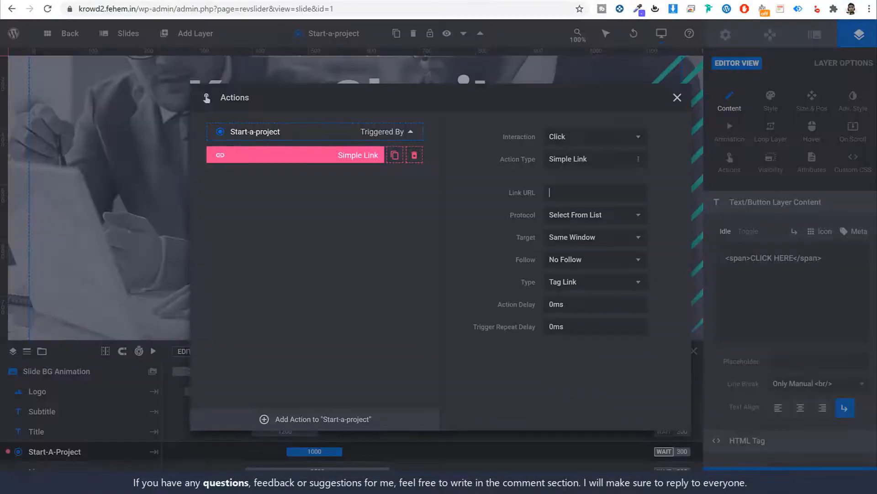
{"action": "key", "text": "ctrl+v"}
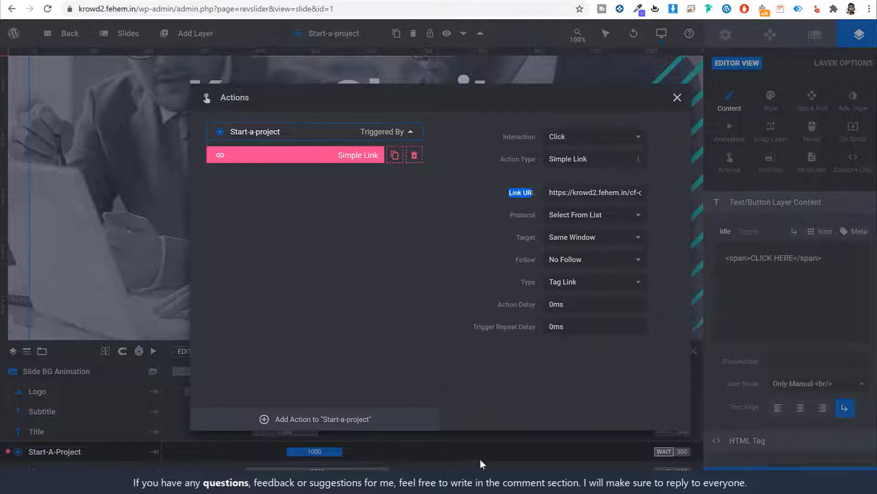
{"action": "left_click", "coordinate": [395, 232]}
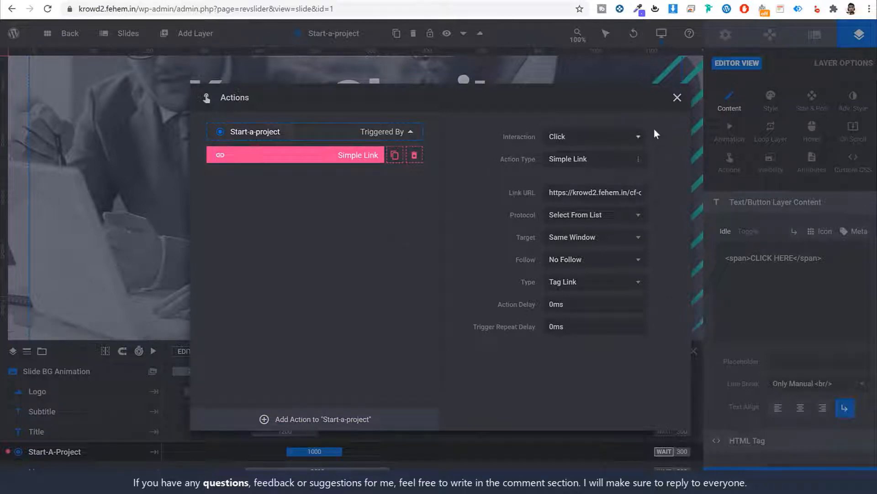
{"action": "left_click", "coordinate": [677, 97]}
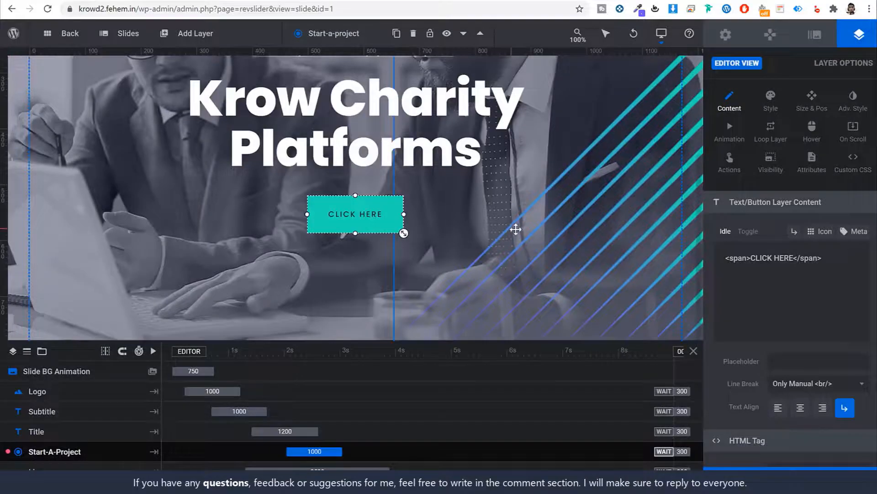
{"action": "scroll", "coordinate": [517, 230], "scroll_direction": "up", "scroll_amount": 3}
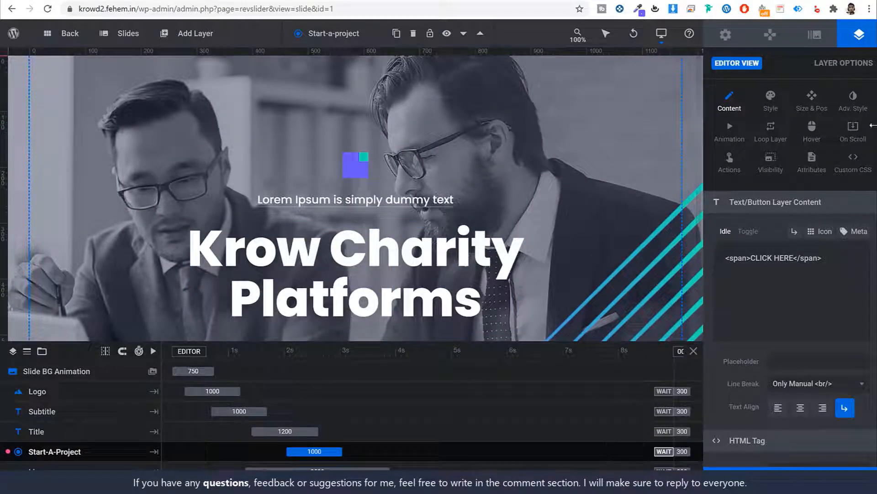
Try the VR-headset photo as the slide background, undo it back to the two businessmen, and save
{"action": "left_click", "coordinate": [815, 35]}
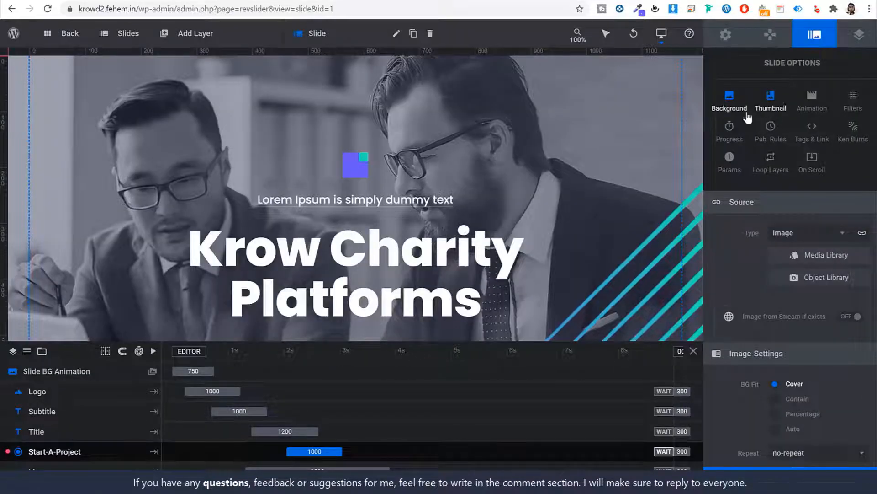
{"action": "scroll", "coordinate": [818, 274], "scroll_direction": "down", "scroll_amount": 3}
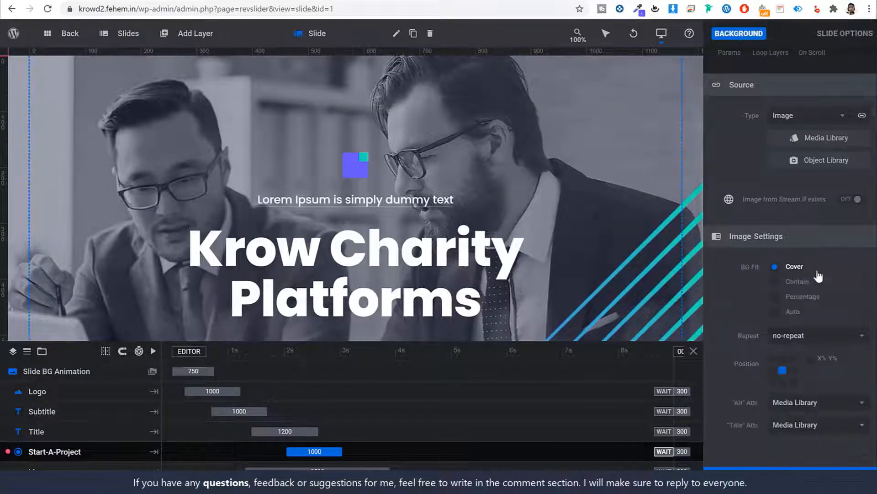
{"action": "scroll", "coordinate": [790, 196], "scroll_direction": "up", "scroll_amount": 3}
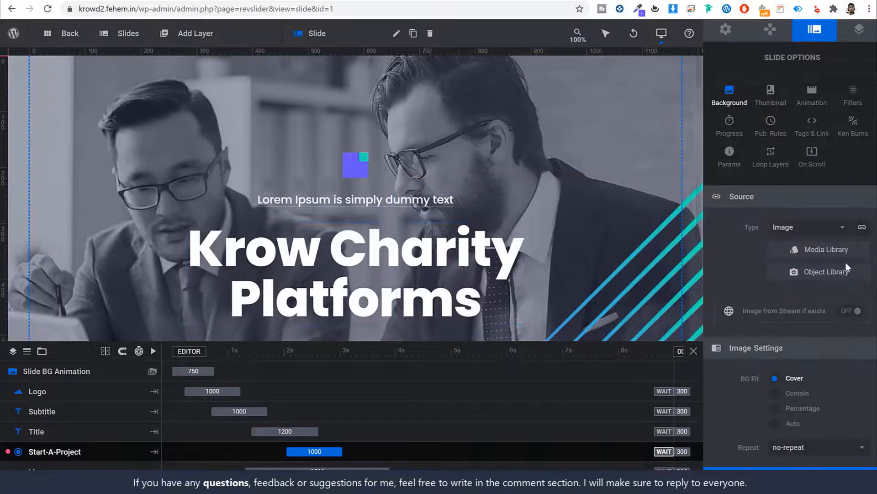
{"action": "left_click", "coordinate": [818, 249]}
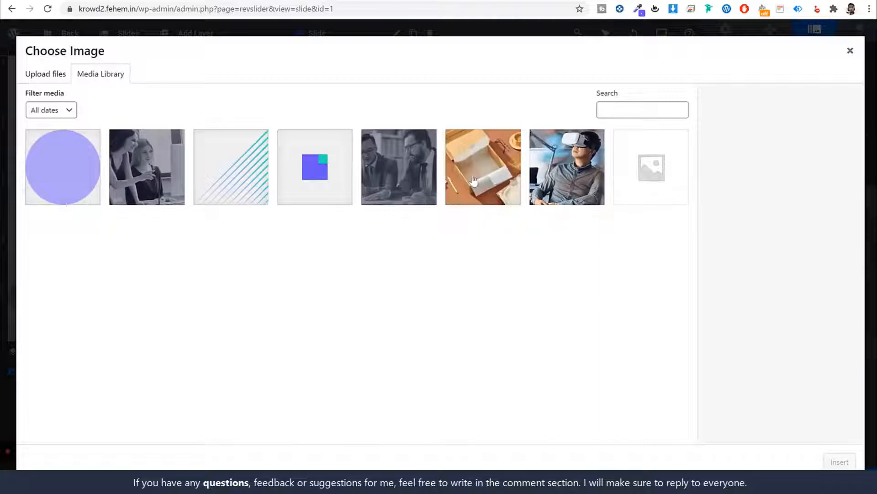
{"action": "left_click", "coordinate": [564, 180]}
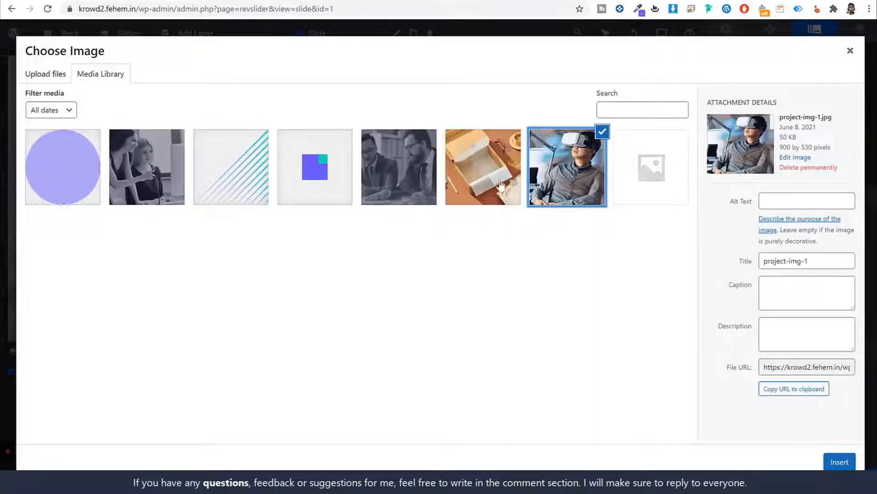
{"action": "left_click", "coordinate": [447, 176]}
{"action": "left_click", "coordinate": [372, 173]}
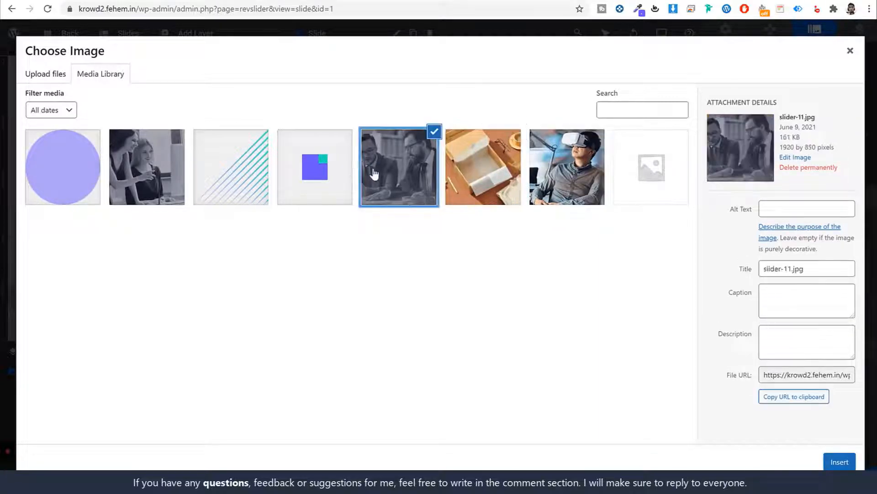
{"action": "left_click", "coordinate": [580, 176]}
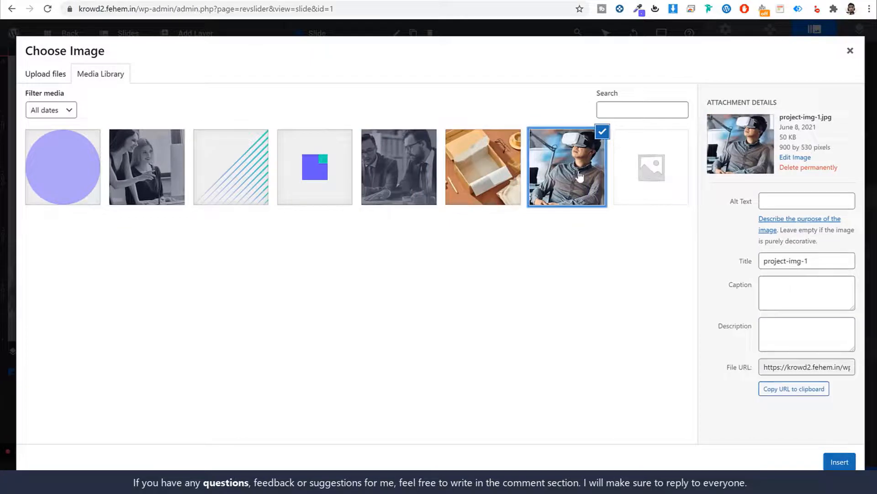
{"action": "left_click", "coordinate": [835, 462]}
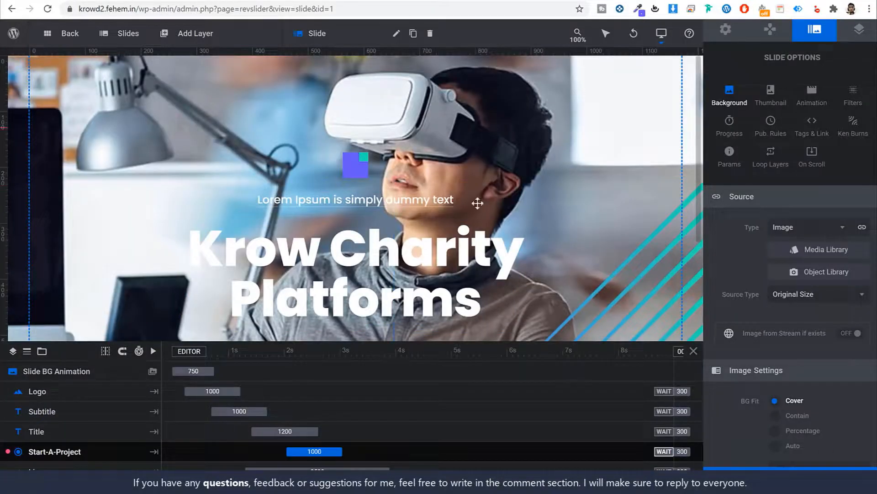
{"action": "key", "text": "ctrl+z"}
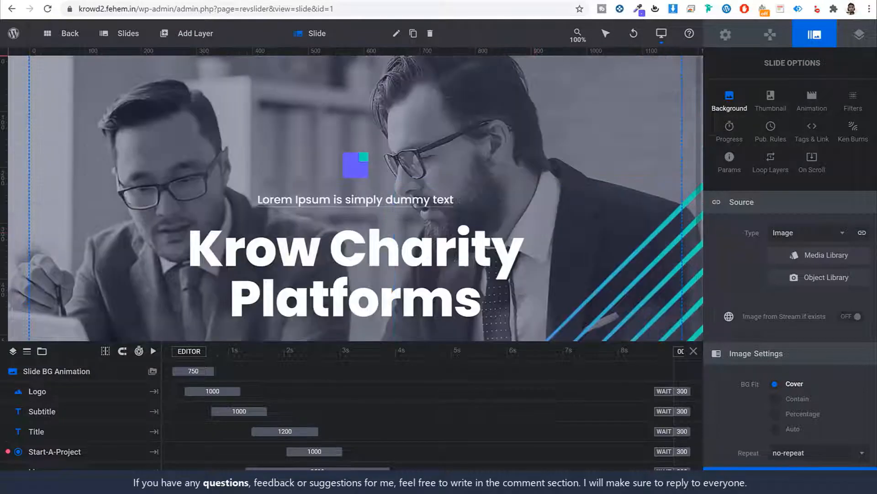
{"action": "left_click", "coordinate": [730, 453]}
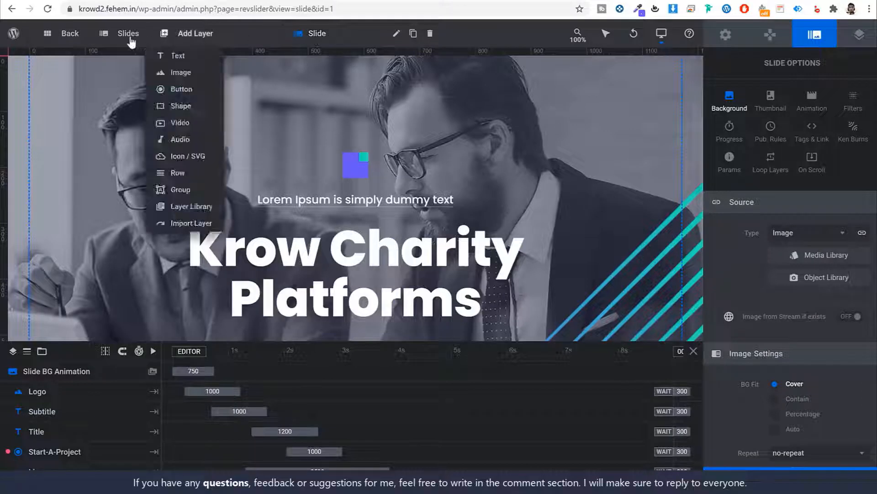
Open the #2 slide and select its Title headline layer
{"action": "mouse_move", "coordinate": [128, 39]}
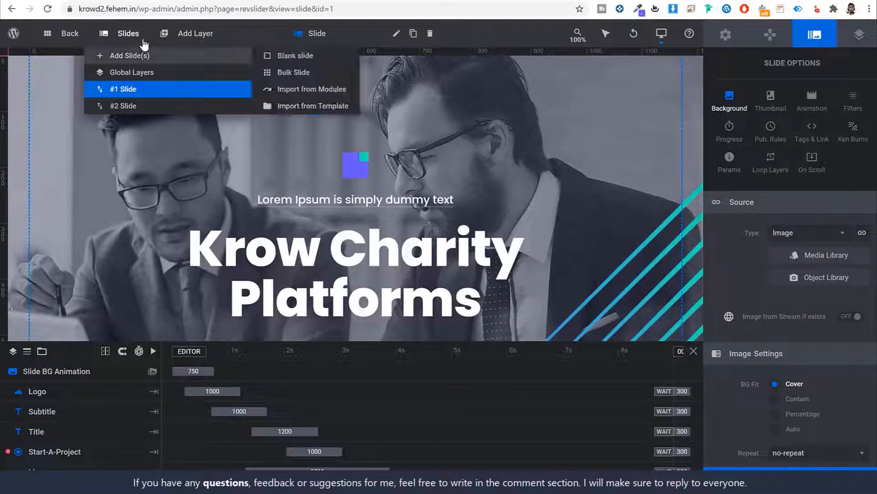
{"action": "left_click", "coordinate": [131, 108]}
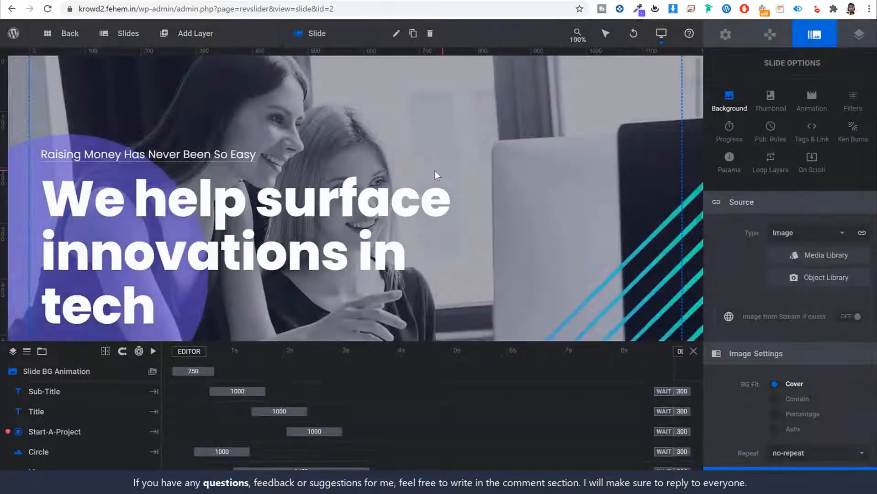
{"action": "scroll", "coordinate": [434, 172], "scroll_direction": "down", "scroll_amount": 3}
{"action": "scroll", "coordinate": [434, 172], "scroll_direction": "up", "scroll_amount": 3}
{"action": "left_click", "coordinate": [207, 208]}
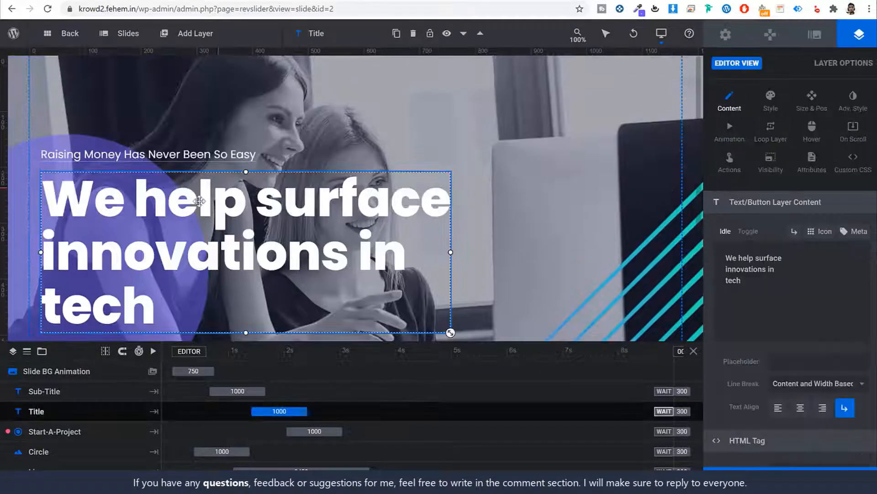
Replace the headline's first line 'We help surface' with 'Text Something'
{"action": "triple_click", "coordinate": [745, 257]}
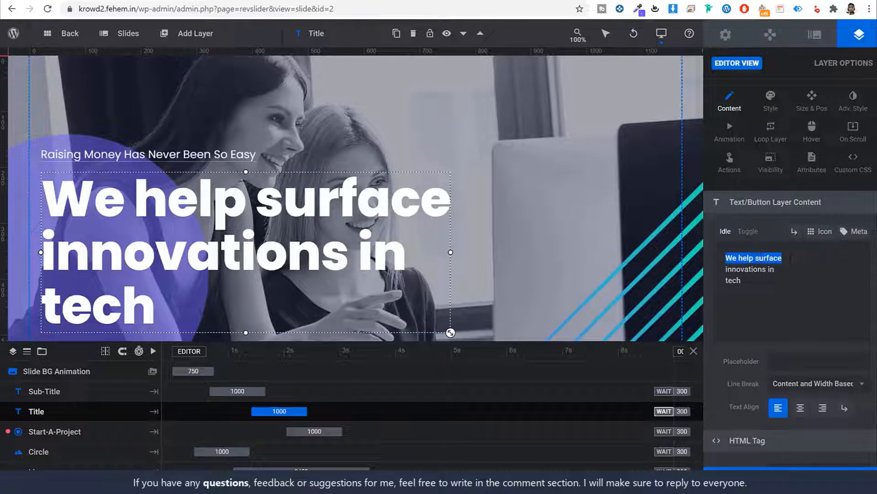
{"action": "type", "text": "Texty"}
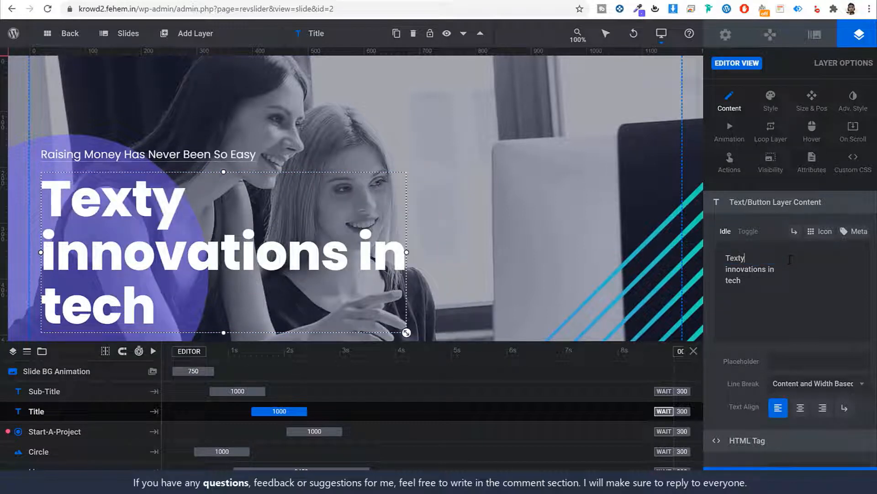
{"action": "key", "text": "BackSpace"}
{"action": "type", "text": "Sop"}
{"action": "key", "text": "BackSpace"}
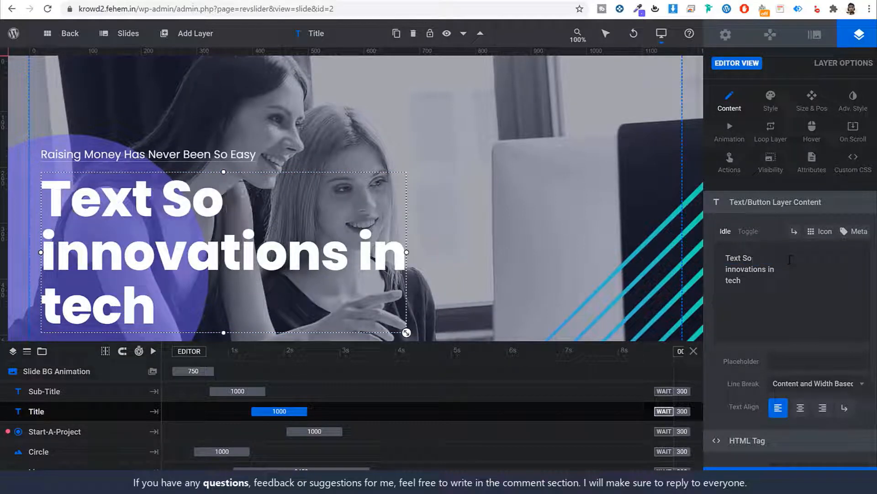
{"action": "type", "text": "mething"}
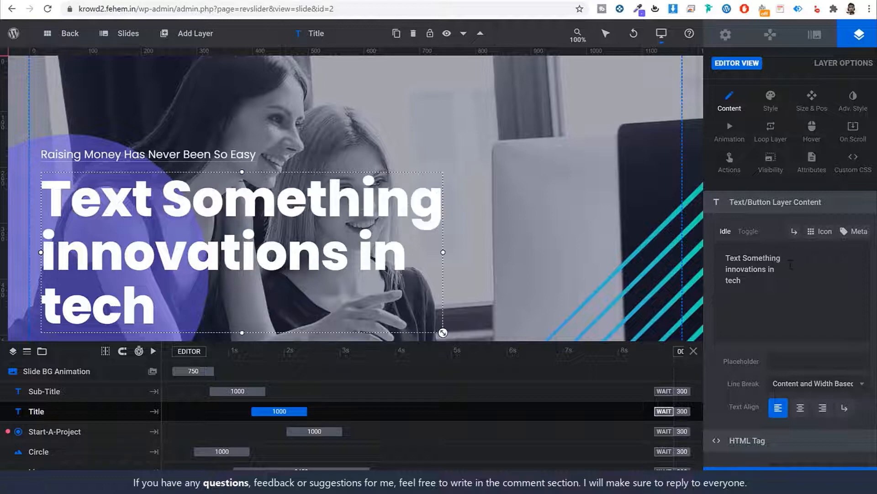
{"action": "scroll", "coordinate": [589, 278], "scroll_direction": "down", "scroll_amount": 3}
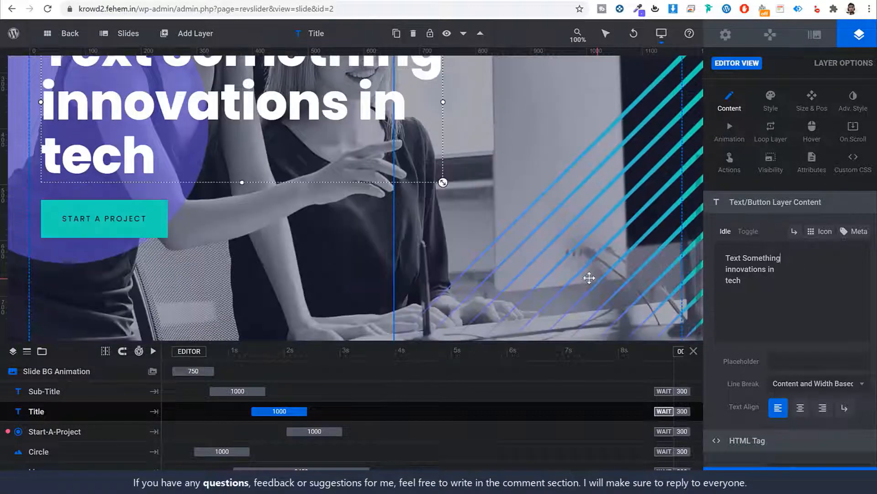
Save the slide and start a new WordPress page titled 'Home'
{"action": "left_click", "coordinate": [836, 468]}
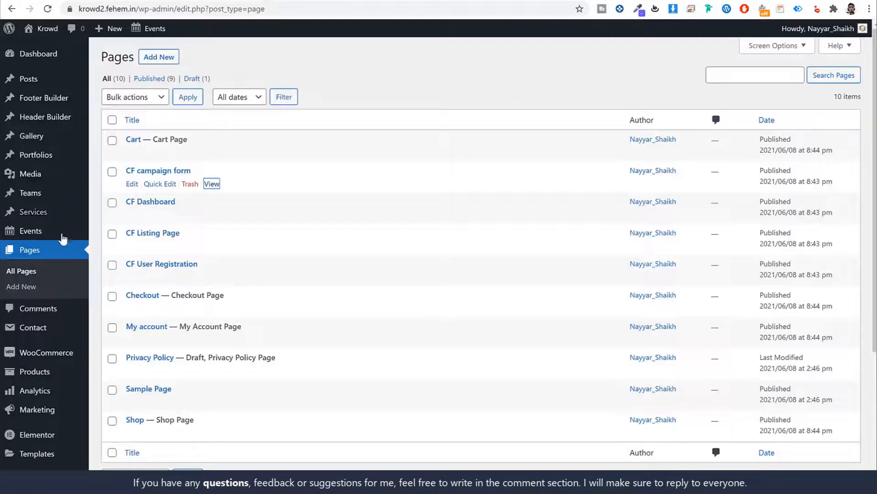
{"action": "left_click", "coordinate": [159, 57]}
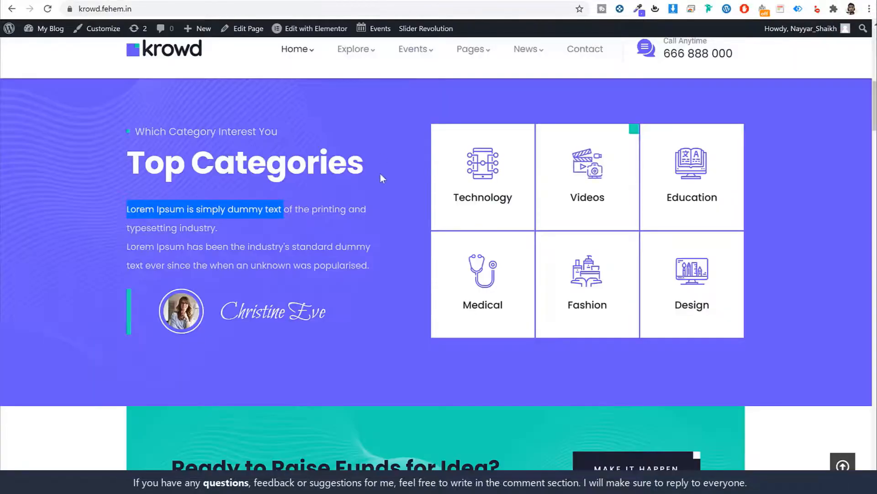
{"action": "scroll", "coordinate": [380, 176], "scroll_direction": "up", "scroll_amount": 10}
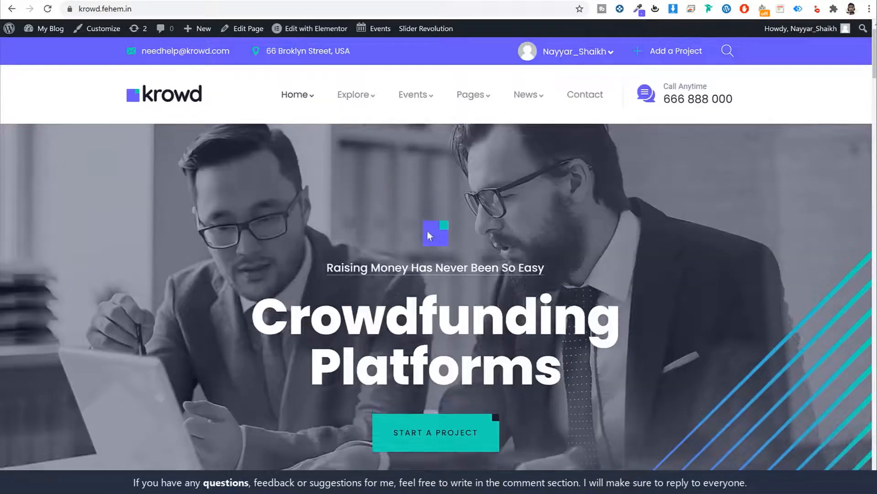
{"action": "scroll", "coordinate": [263, 236], "scroll_direction": "down", "scroll_amount": 1}
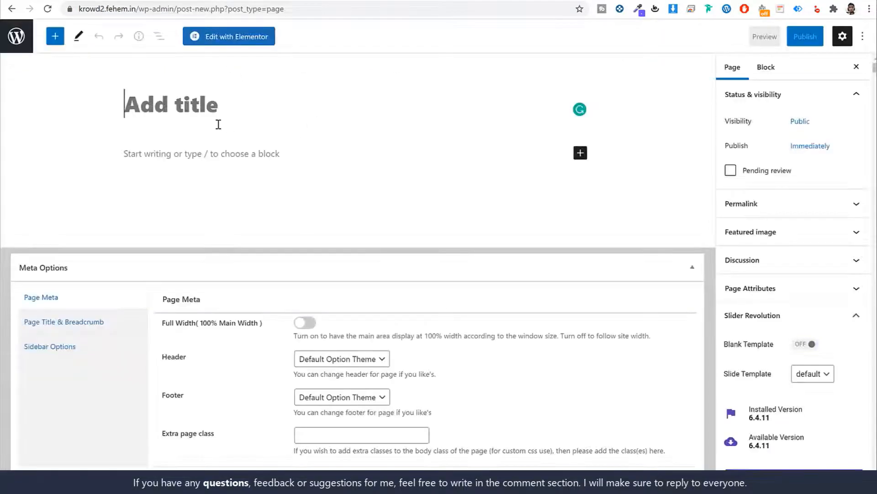
{"action": "type", "text": "Hom"}
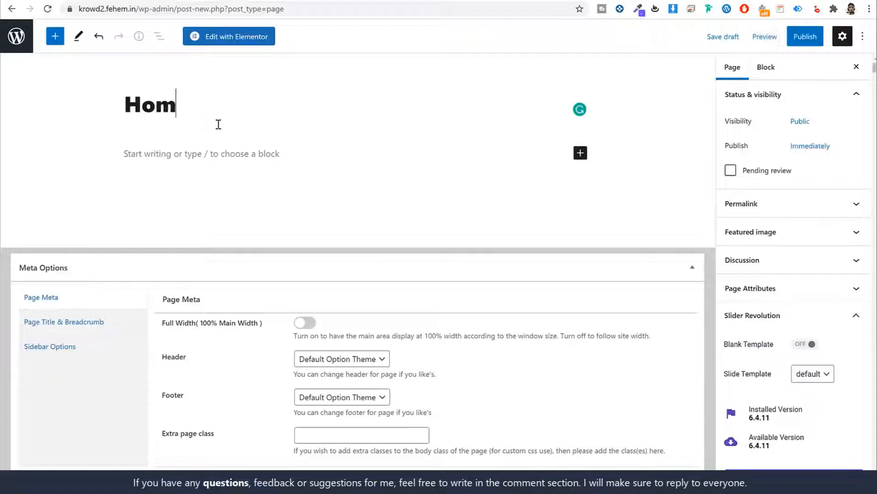
{"action": "type", "text": "e"}
Set Home to Full Width with breadcrumbs disabled, publish it, and return to the pages list
{"action": "left_click_drag", "start_coordinate": [161, 323], "coordinate": [247, 326]}
{"action": "left_click", "coordinate": [309, 323]}
{"action": "left_click", "coordinate": [303, 326]}
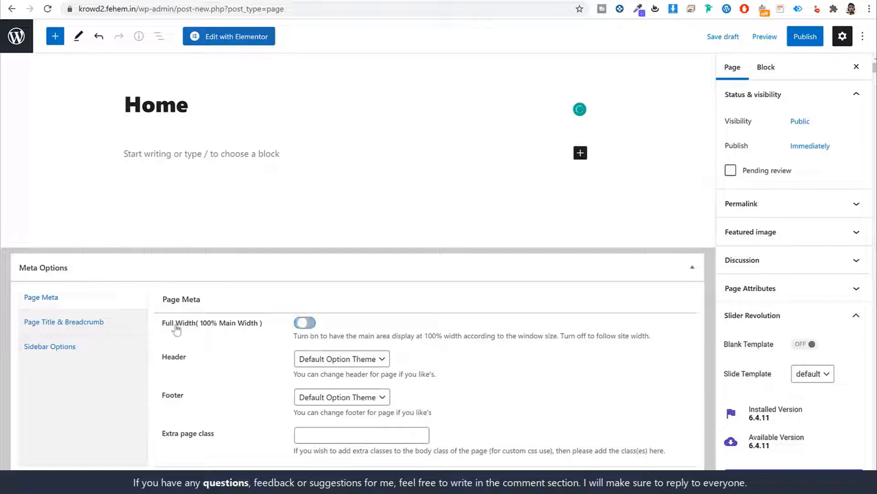
{"action": "left_click", "coordinate": [304, 323]}
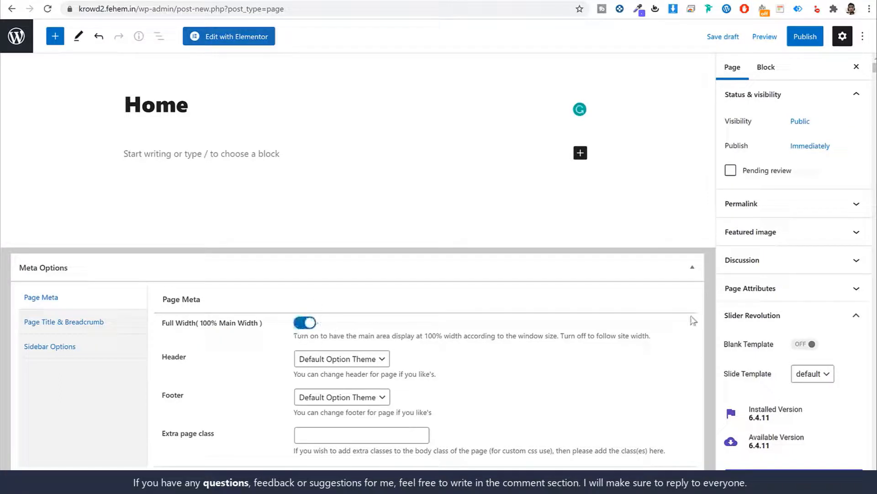
{"action": "left_click", "coordinate": [68, 324]}
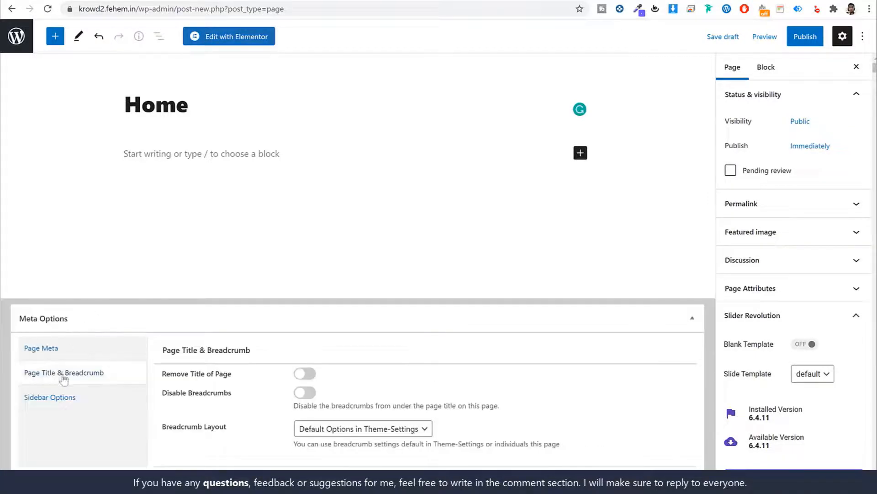
{"action": "left_click_drag", "start_coordinate": [240, 396], "coordinate": [164, 395]}
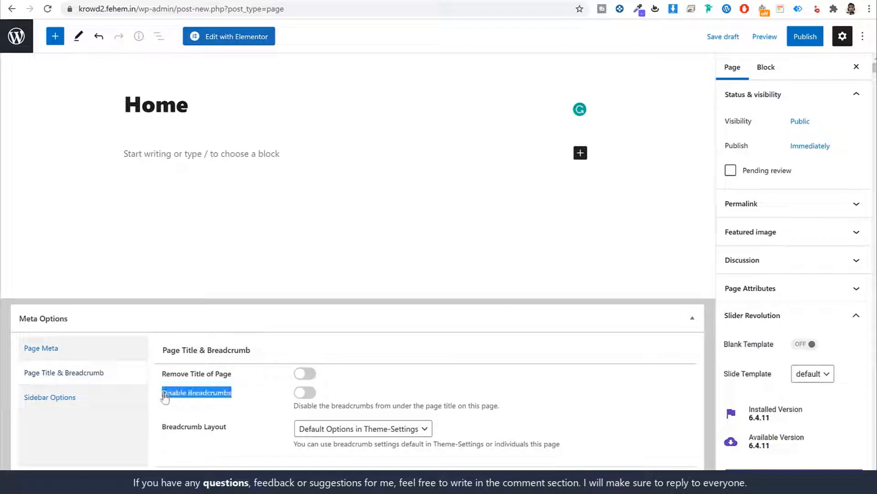
{"action": "left_click", "coordinate": [306, 394]}
{"action": "left_click", "coordinate": [804, 37]}
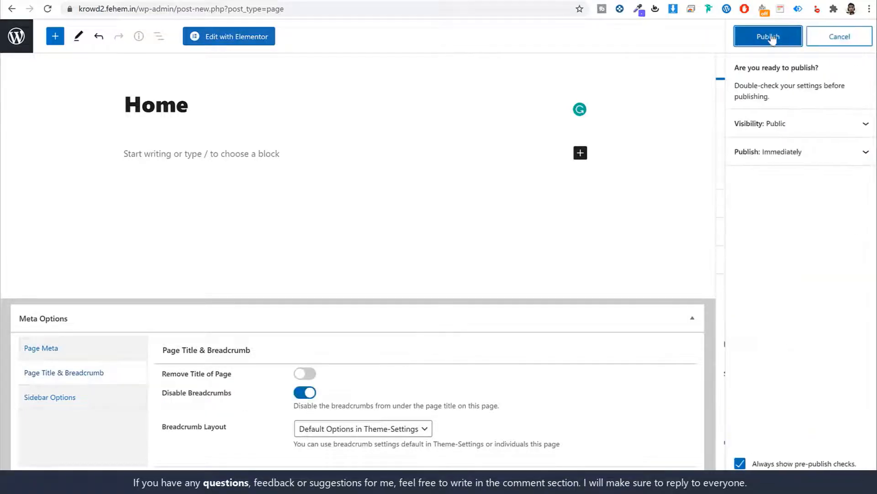
{"action": "left_click", "coordinate": [771, 37]}
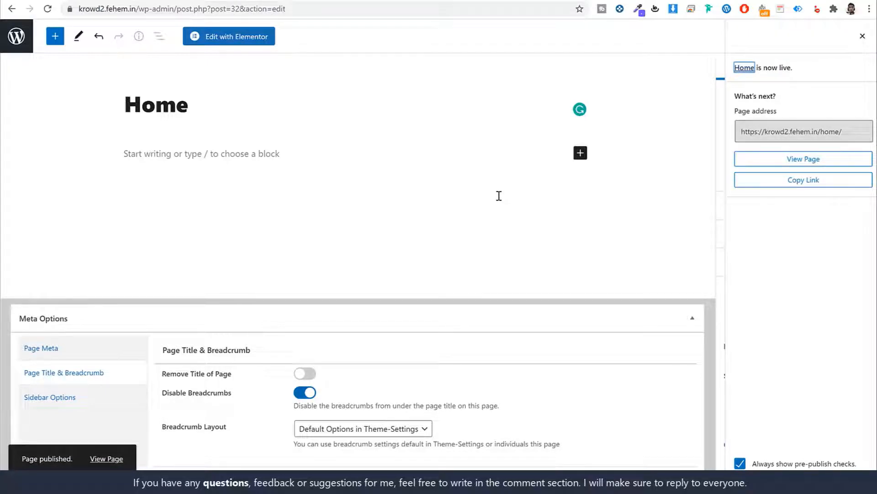
{"action": "left_click", "coordinate": [14, 37]}
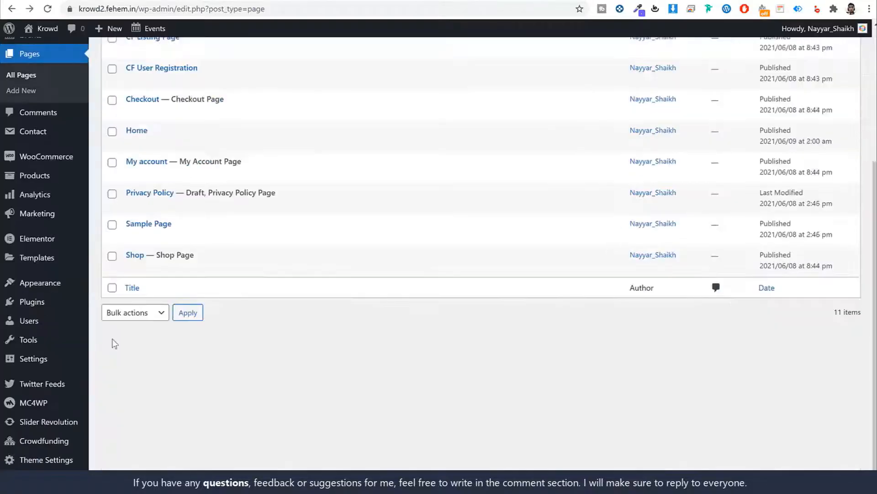
Set Reading Settings to a static homepage showing 'Home' and save the changes
{"action": "mouse_move", "coordinate": [34, 359]}
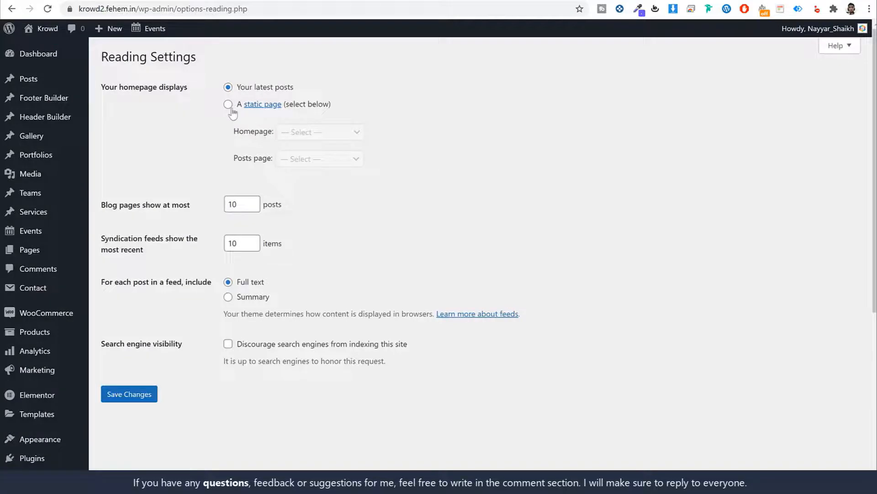
{"action": "left_click", "coordinate": [229, 107]}
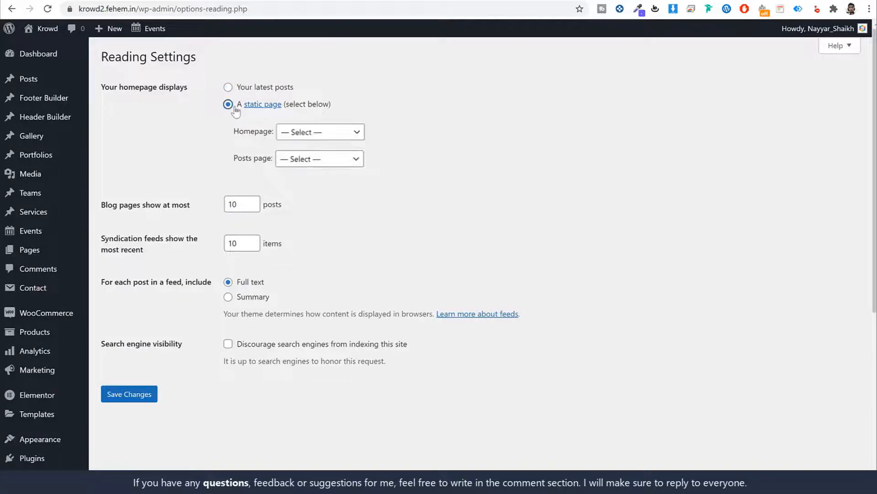
{"action": "left_click", "coordinate": [319, 136]}
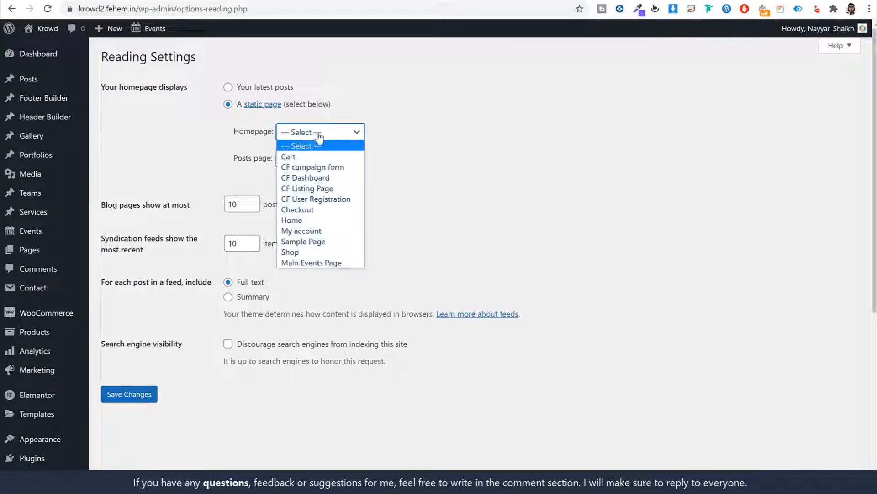
{"action": "left_click", "coordinate": [313, 220]}
{"action": "left_click", "coordinate": [148, 395]}
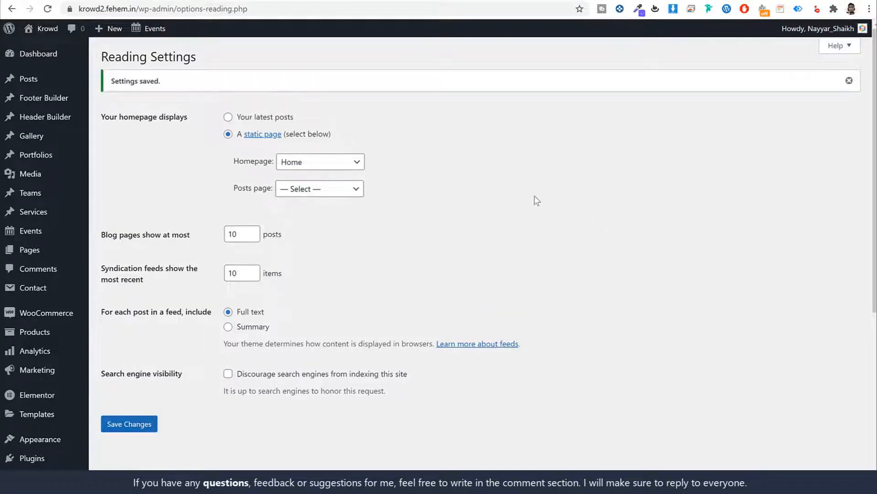
{"action": "mouse_move", "coordinate": [50, 253]}
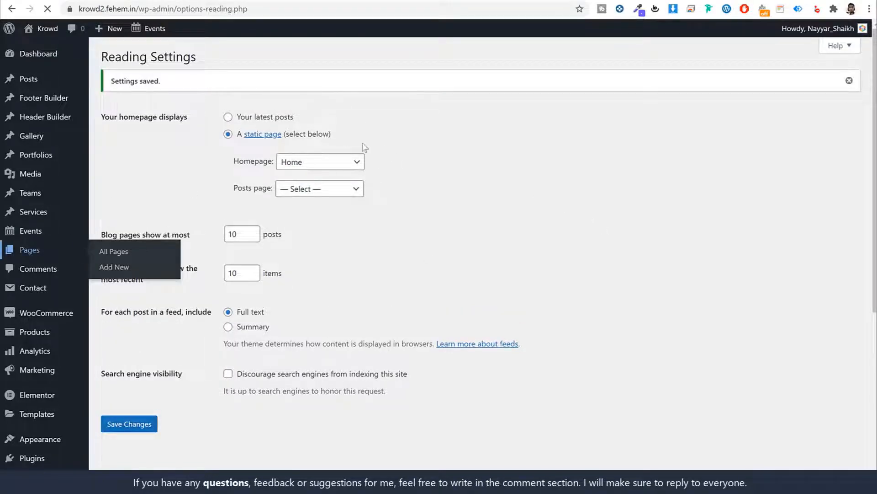
{"action": "scroll", "coordinate": [137, 192], "scroll_direction": "down", "scroll_amount": 3}
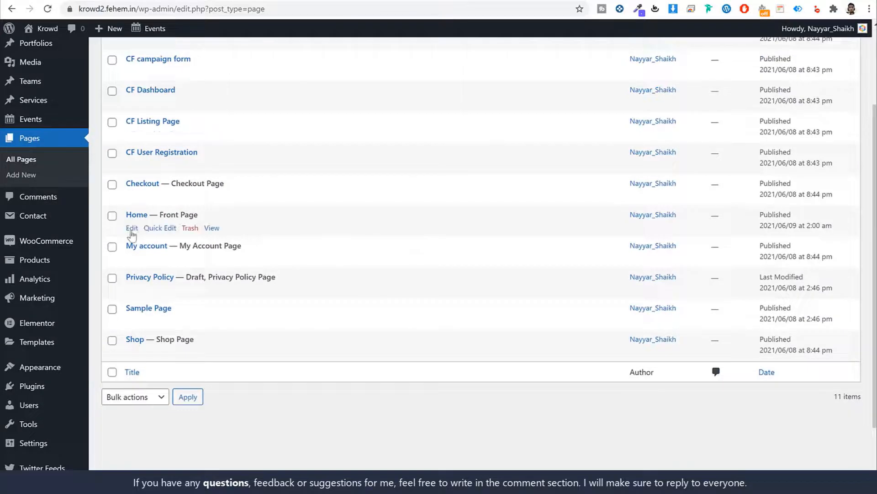
Open the Home page in the block editor, then launch it in Elementor
{"action": "left_click", "coordinate": [132, 228]}
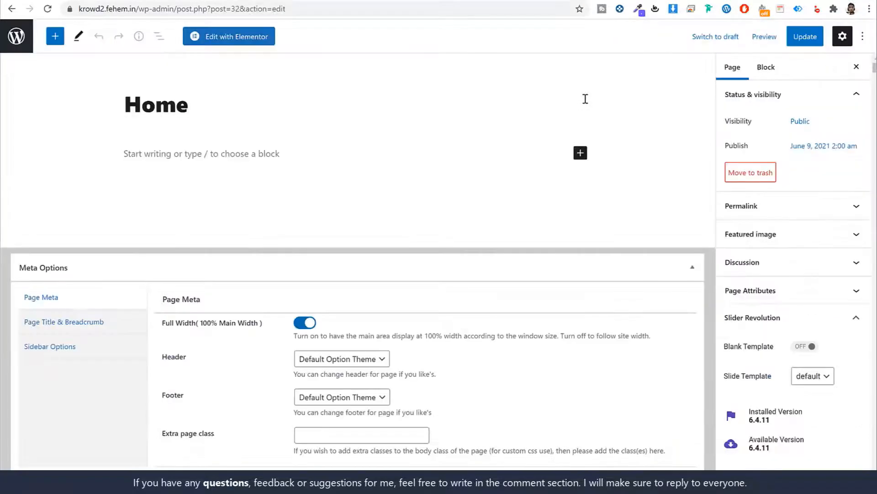
{"action": "left_click", "coordinate": [246, 40]}
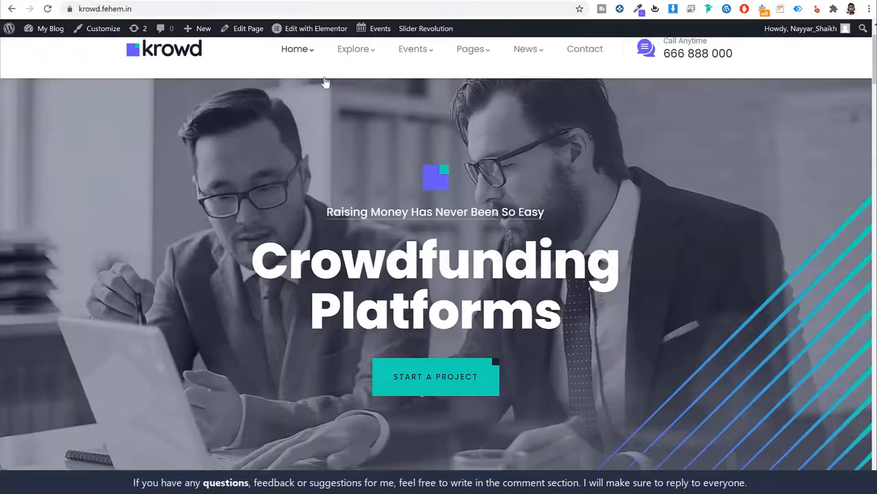
{"action": "scroll", "coordinate": [465, 267], "scroll_direction": "down", "scroll_amount": 10}
{"action": "scroll", "coordinate": [464, 267], "scroll_direction": "up", "scroll_amount": 10}
Scroll the Krowd demo homepage from the hero slider, advanced one slide, down to the testimonials
{"action": "scroll", "coordinate": [462, 259], "scroll_direction": "up", "scroll_amount": 2}
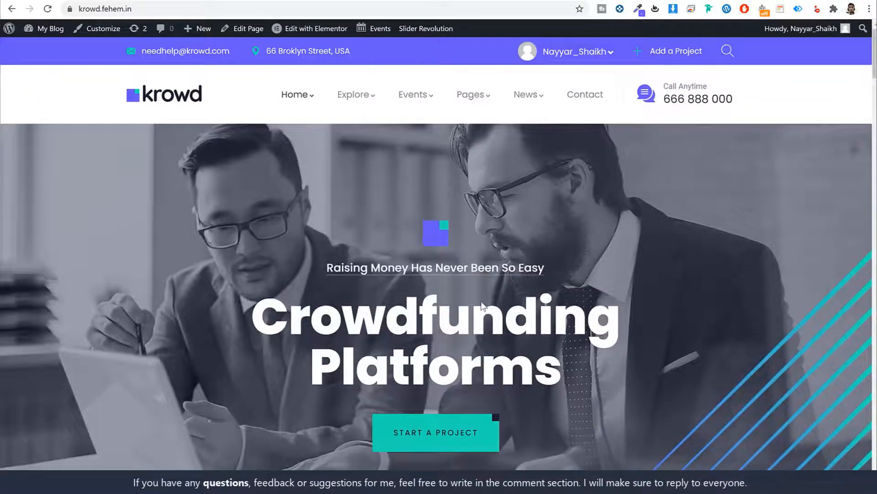
{"action": "scroll", "coordinate": [481, 301], "scroll_direction": "down", "scroll_amount": 2}
{"action": "scroll", "coordinate": [481, 300], "scroll_direction": "down", "scroll_amount": 7}
{"action": "scroll", "coordinate": [481, 304], "scroll_direction": "up", "scroll_amount": 9}
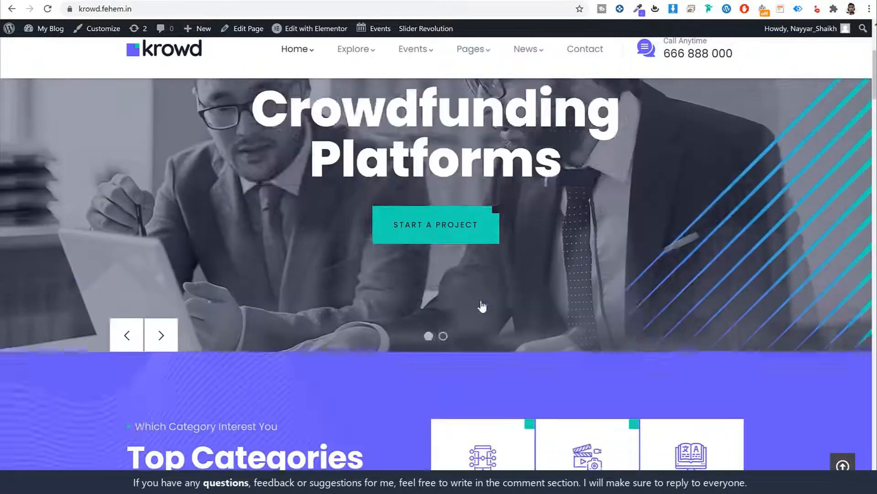
{"action": "scroll", "coordinate": [486, 256], "scroll_direction": "down", "scroll_amount": 2}
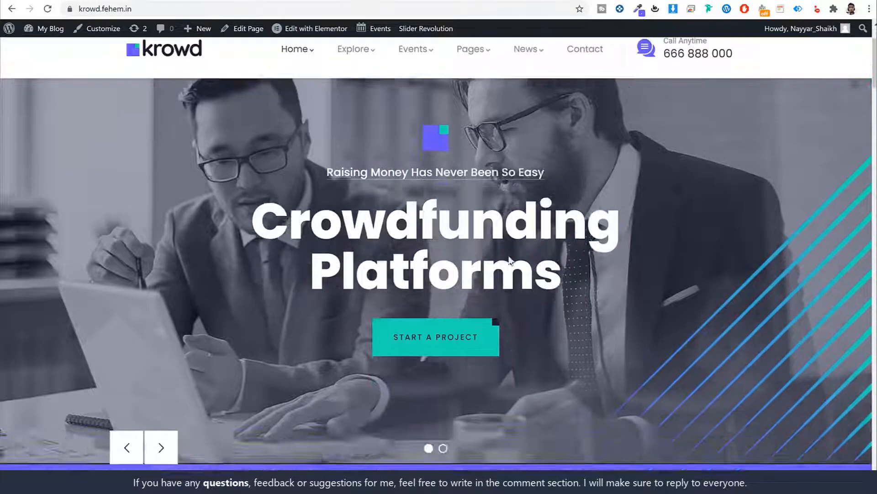
{"action": "scroll", "coordinate": [480, 251], "scroll_direction": "up", "scroll_amount": 2}
{"action": "scroll", "coordinate": [457, 245], "scroll_direction": "down", "scroll_amount": 2}
{"action": "left_click", "coordinate": [172, 430]}
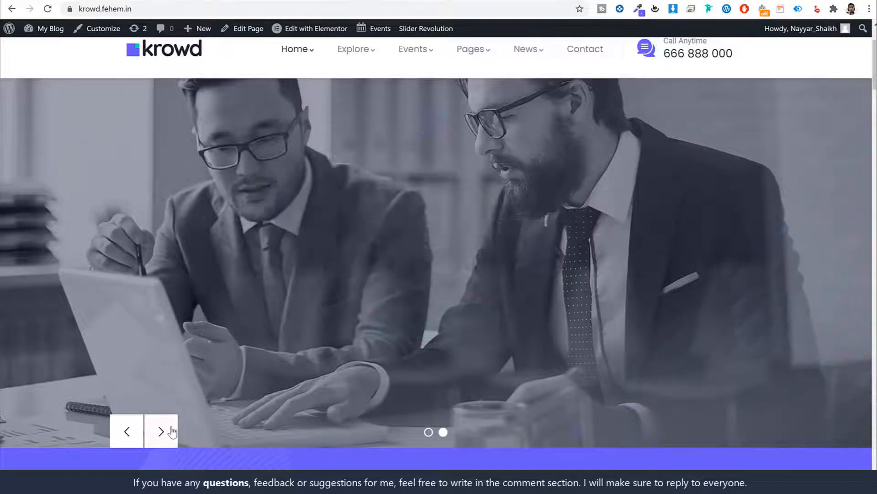
{"action": "scroll", "coordinate": [601, 292], "scroll_direction": "down", "scroll_amount": 7}
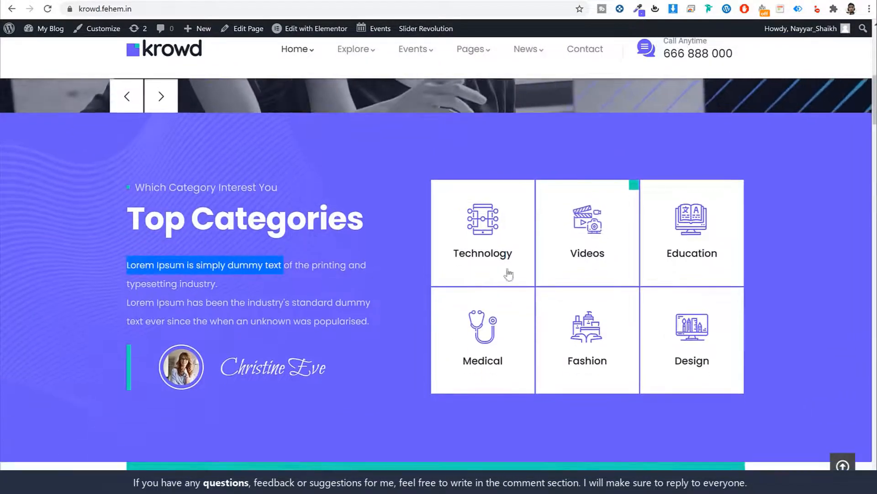
{"action": "scroll", "coordinate": [558, 254], "scroll_direction": "down", "scroll_amount": 5}
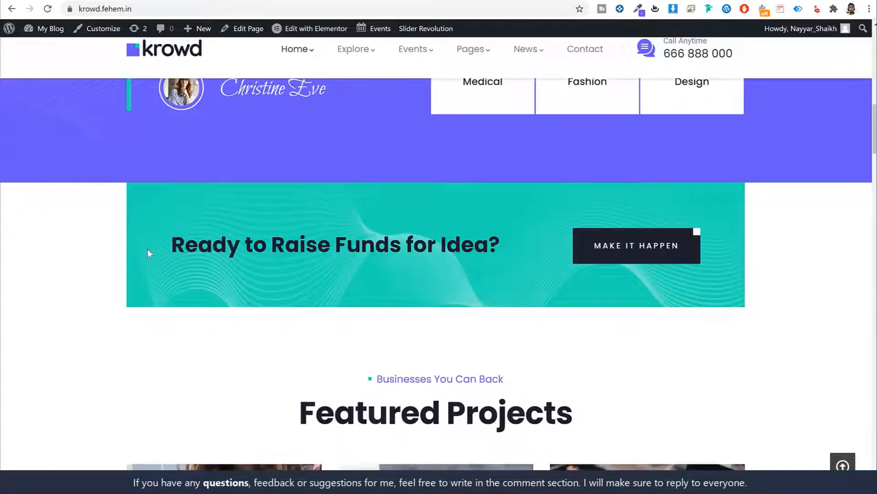
{"action": "left_click_drag", "start_coordinate": [146, 251], "coordinate": [503, 247]}
{"action": "left_click", "coordinate": [503, 254]}
{"action": "scroll", "coordinate": [507, 256], "scroll_direction": "down", "scroll_amount": 5}
{"action": "scroll", "coordinate": [515, 259], "scroll_direction": "down", "scroll_amount": 1}
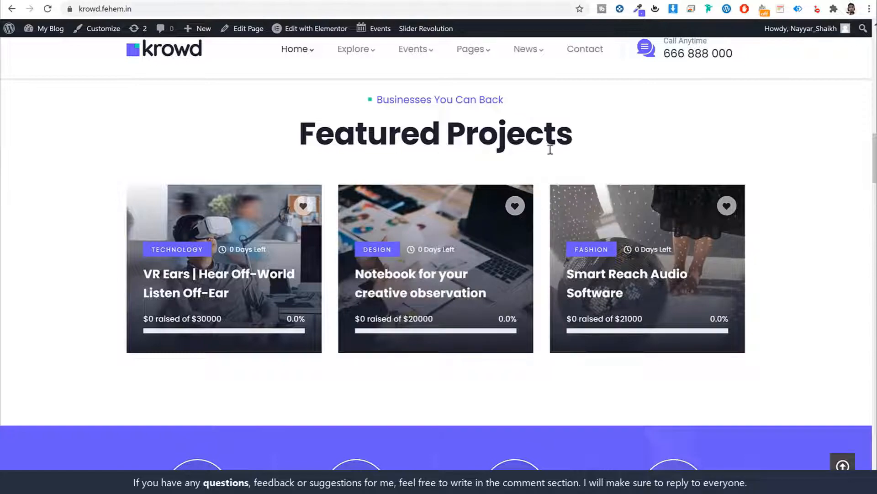
{"action": "scroll", "coordinate": [556, 143], "scroll_direction": "down", "scroll_amount": 7}
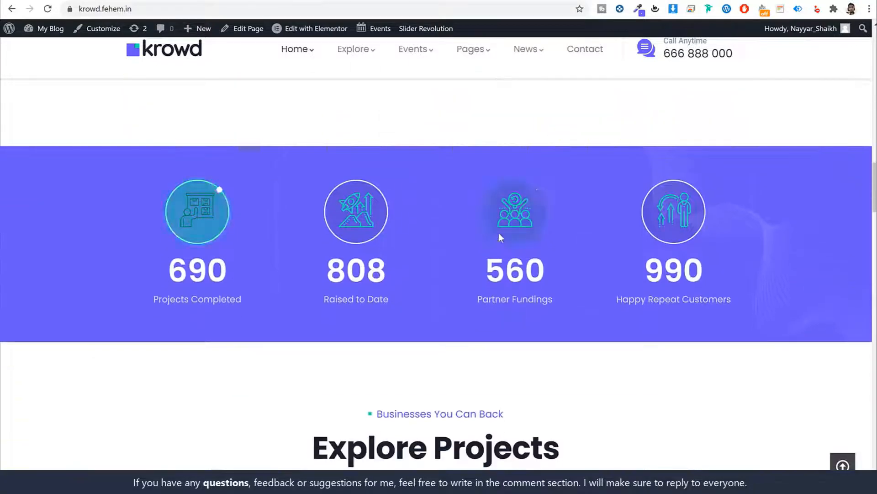
{"action": "scroll", "coordinate": [498, 232], "scroll_direction": "down", "scroll_amount": 14}
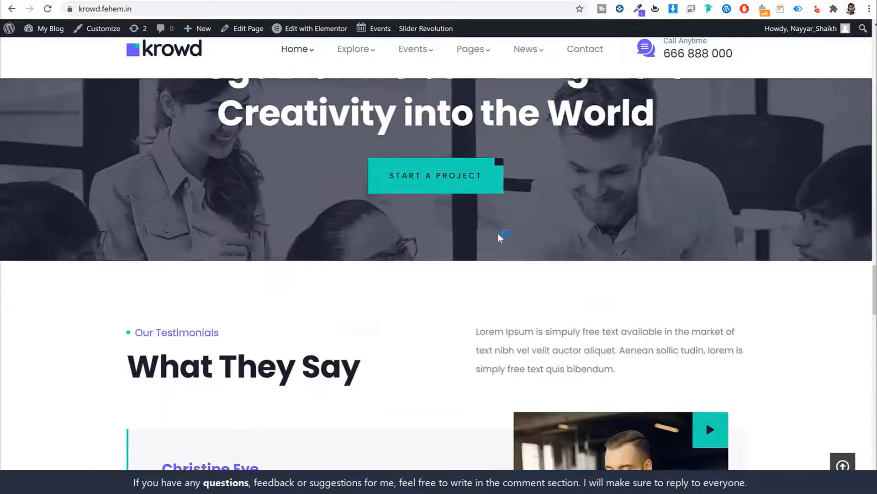
{"action": "scroll", "coordinate": [496, 235], "scroll_direction": "up", "scroll_amount": 15}
{"action": "scroll", "coordinate": [494, 235], "scroll_direction": "up", "scroll_amount": 20}
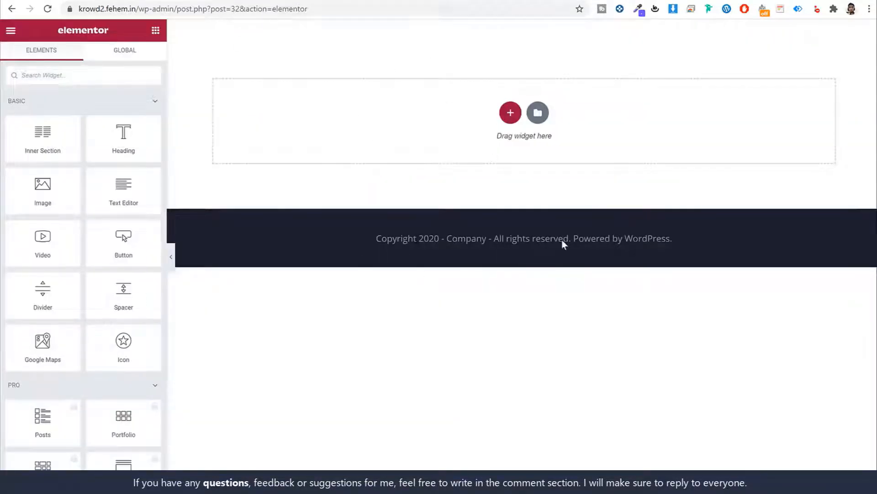
Add a three-column section at the top and drop a Button widget into its first column
{"action": "left_click", "coordinate": [510, 113]}
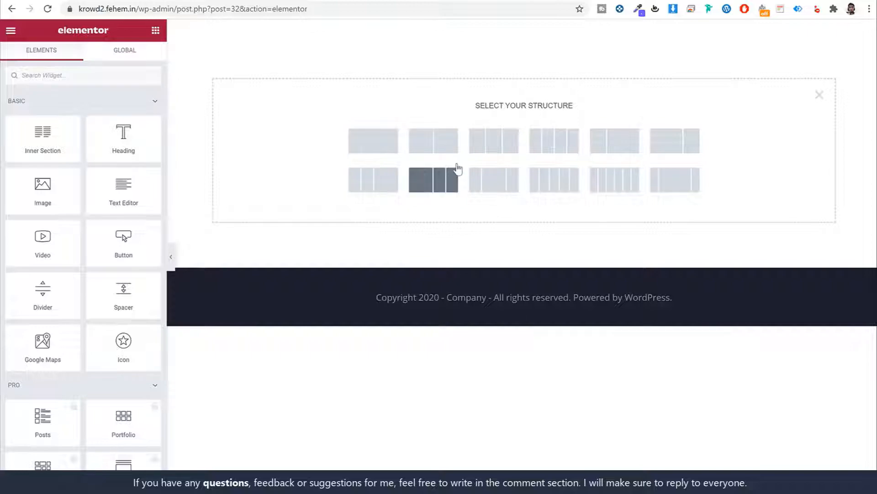
{"action": "left_click", "coordinate": [497, 145]}
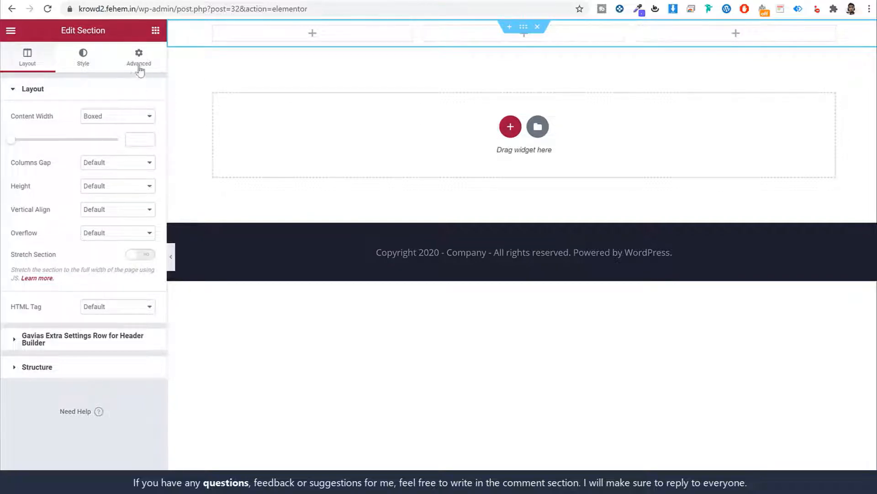
{"action": "left_click", "coordinate": [156, 31]}
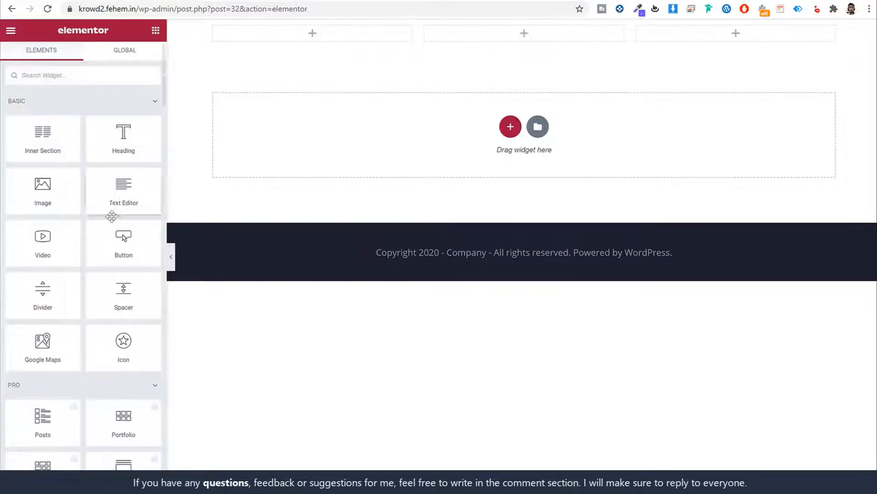
{"action": "scroll", "coordinate": [119, 224], "scroll_direction": "down", "scroll_amount": 10}
{"action": "scroll", "coordinate": [112, 243], "scroll_direction": "up", "scroll_amount": 12}
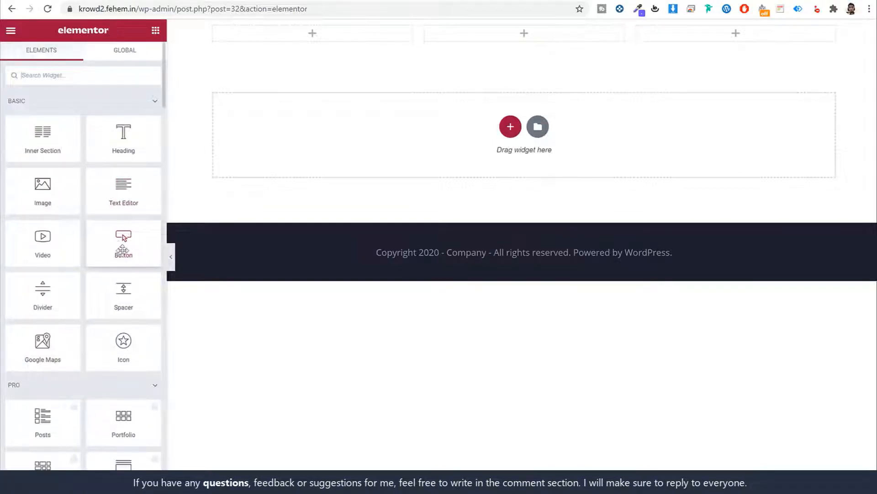
{"action": "left_click_drag", "start_coordinate": [123, 244], "coordinate": [303, 33]}
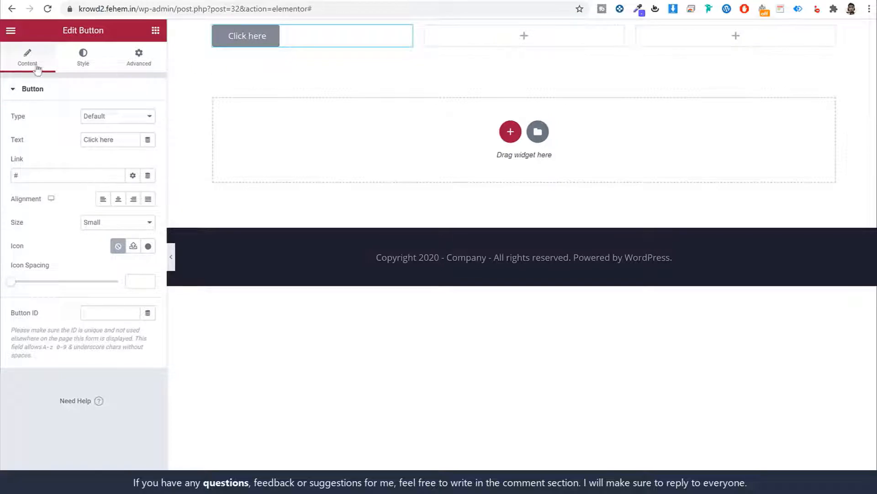
Set the button's Background Type to Gradient, with light green first colour and red second colour
{"action": "left_click", "coordinate": [83, 58]}
{"action": "left_click", "coordinate": [141, 59]}
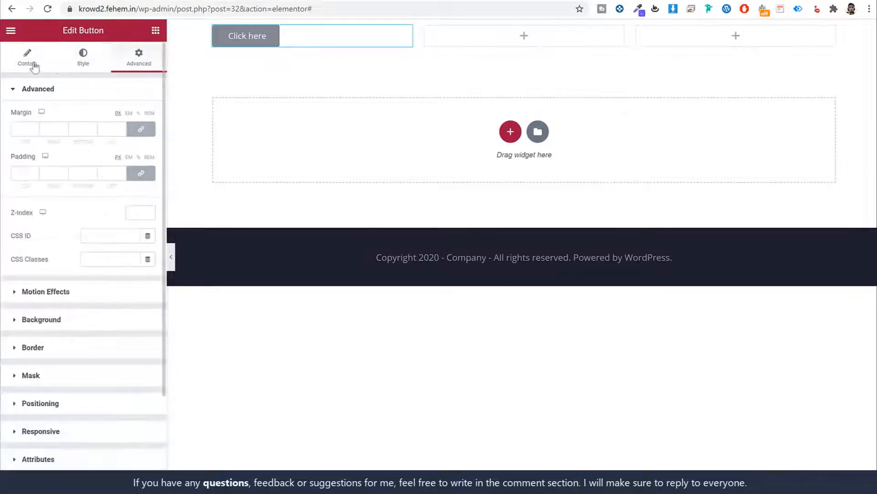
{"action": "left_click", "coordinate": [28, 60]}
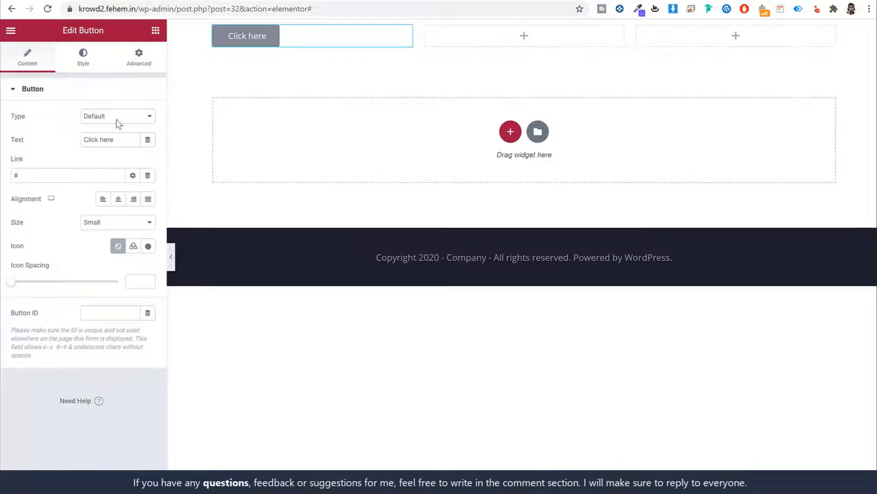
{"action": "left_click", "coordinate": [97, 67]}
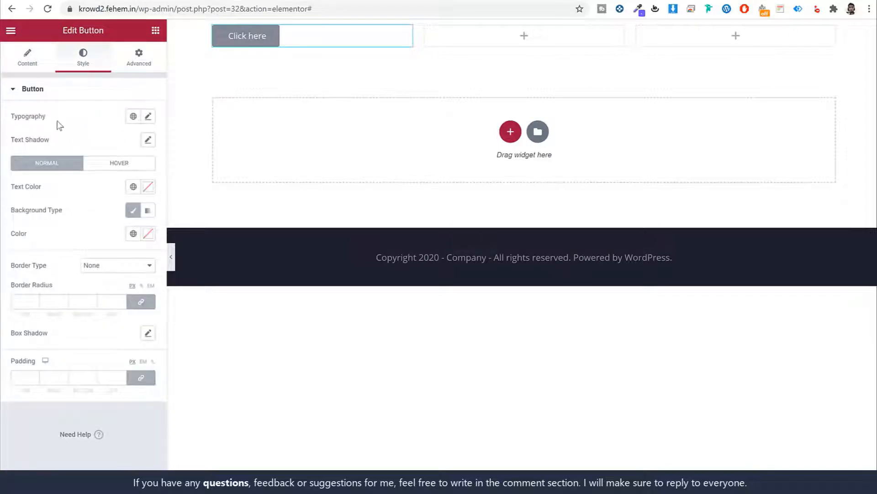
{"action": "left_click", "coordinate": [147, 210]}
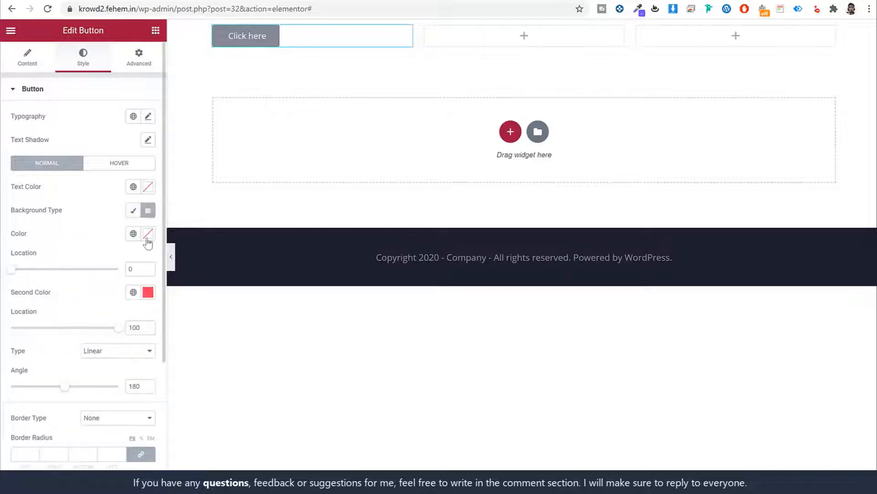
{"action": "left_click", "coordinate": [147, 233]}
{"action": "left_click_drag", "start_coordinate": [112, 323], "coordinate": [11, 258]}
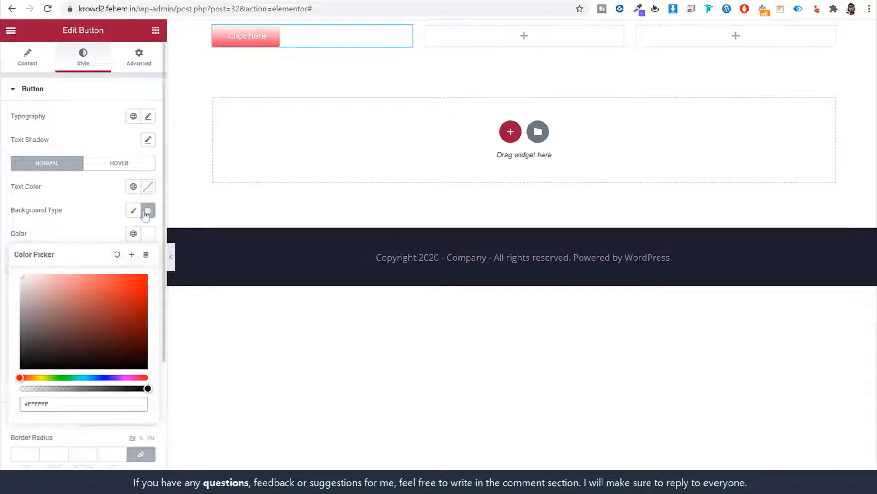
{"action": "left_click", "coordinate": [63, 376]}
{"action": "left_click_drag", "start_coordinate": [79, 310], "coordinate": [90, 229]}
{"action": "left_click", "coordinate": [105, 226]}
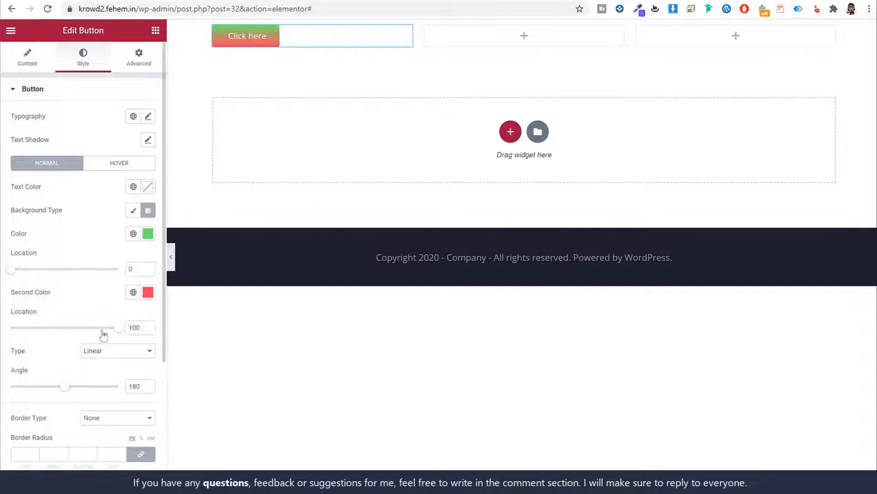
{"action": "scroll", "coordinate": [101, 302], "scroll_direction": "down", "scroll_amount": 3}
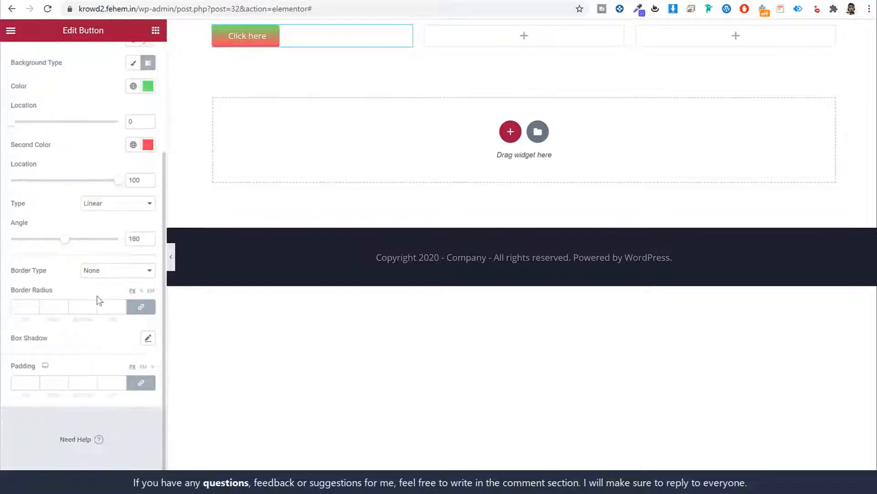
{"action": "scroll", "coordinate": [99, 299], "scroll_direction": "up", "scroll_amount": 3}
{"action": "left_click", "coordinate": [149, 54]}
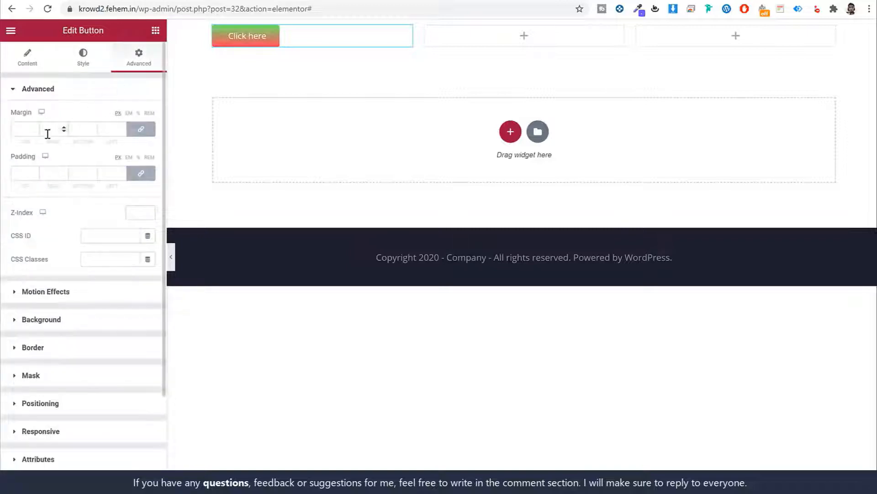
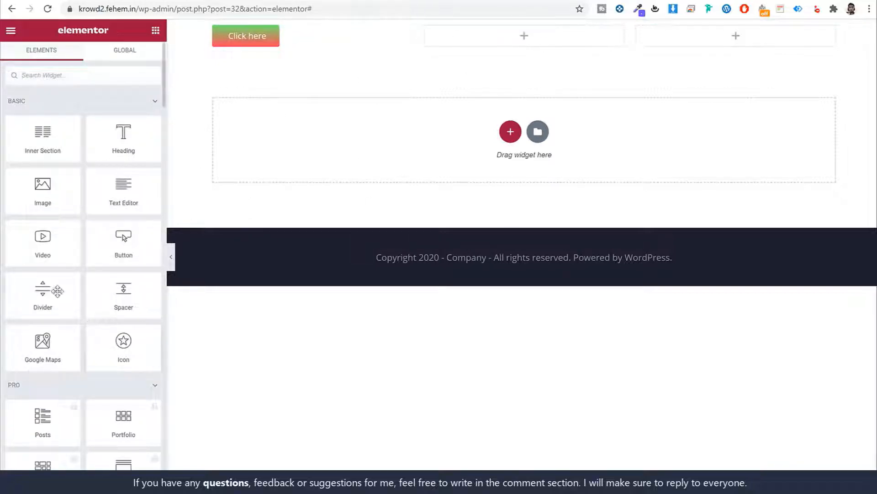
Add an Icon widget to the centre column showing the crossed-out store icon
{"action": "left_click_drag", "start_coordinate": [146, 326], "coordinate": [480, 41]}
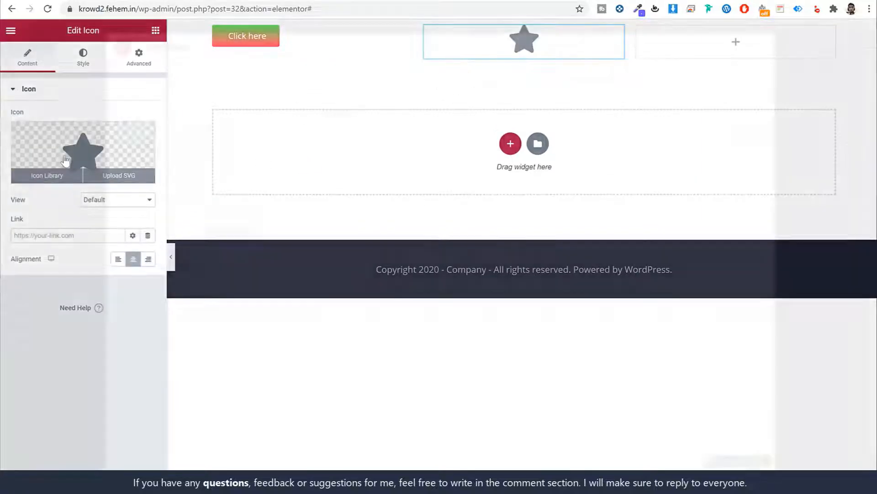
{"action": "left_click", "coordinate": [66, 160]}
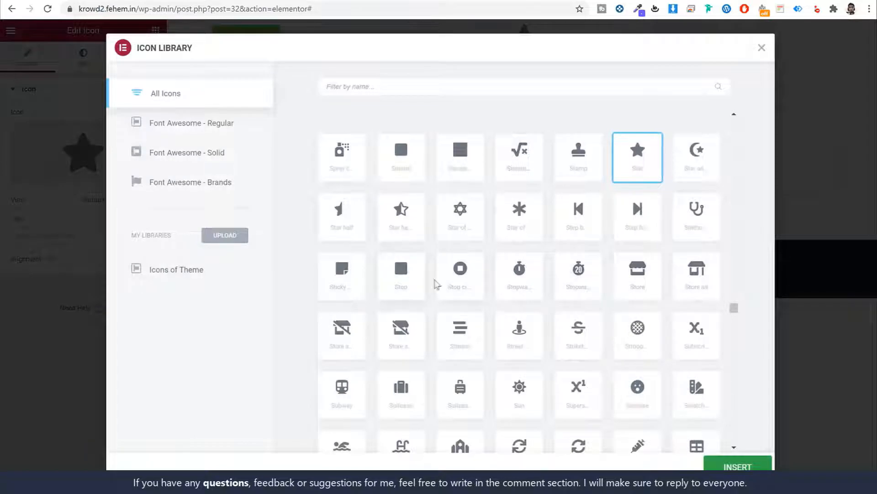
{"action": "left_click", "coordinate": [402, 338]}
{"action": "left_click", "coordinate": [351, 348]}
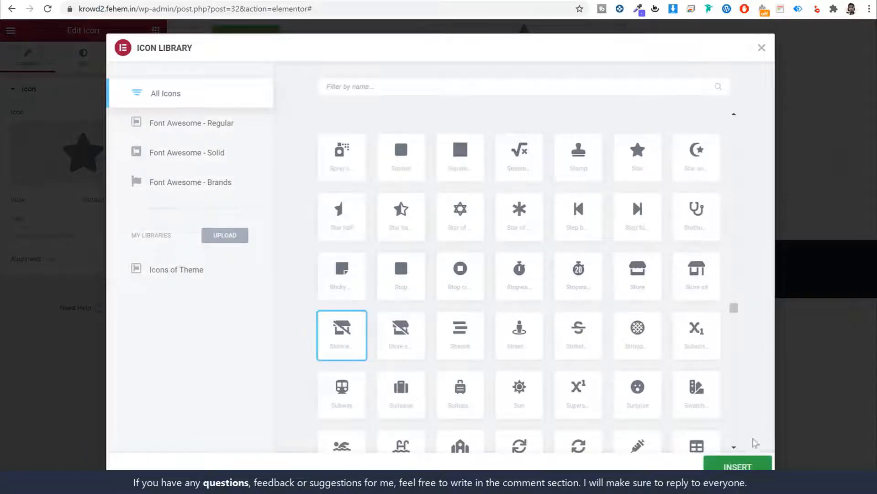
{"action": "left_click", "coordinate": [754, 462]}
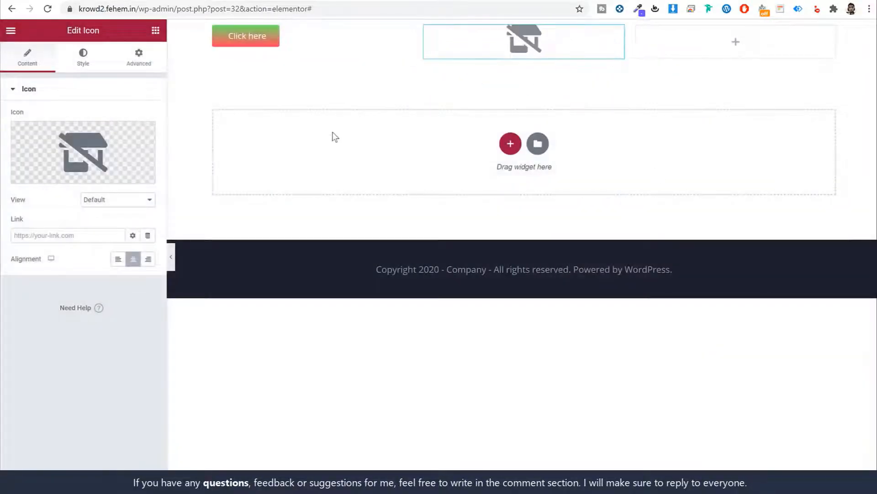
Colour the store icon bright red (#FF0E0E)
{"action": "left_click", "coordinate": [87, 60]}
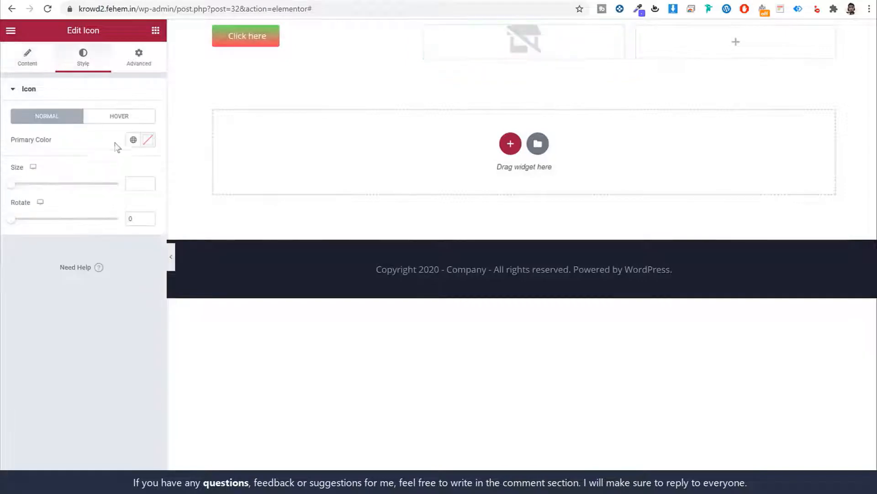
{"action": "left_click", "coordinate": [148, 143]}
{"action": "left_click", "coordinate": [135, 181]}
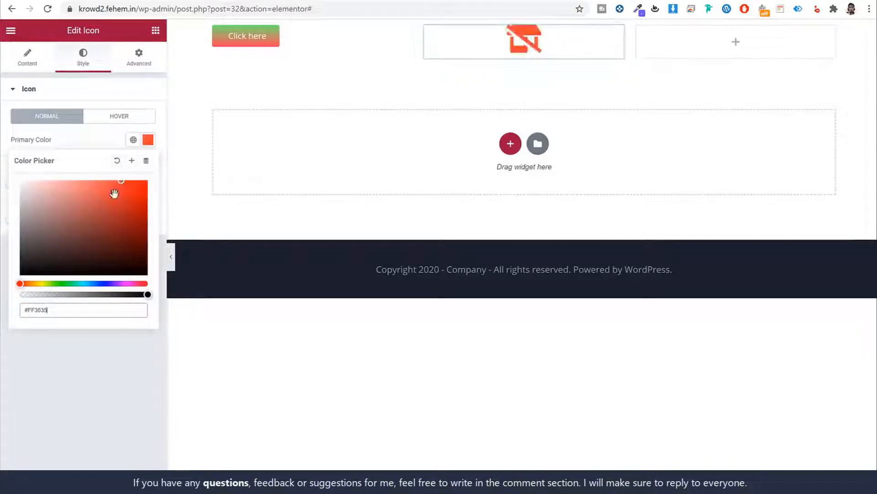
{"action": "left_click", "coordinate": [141, 180]}
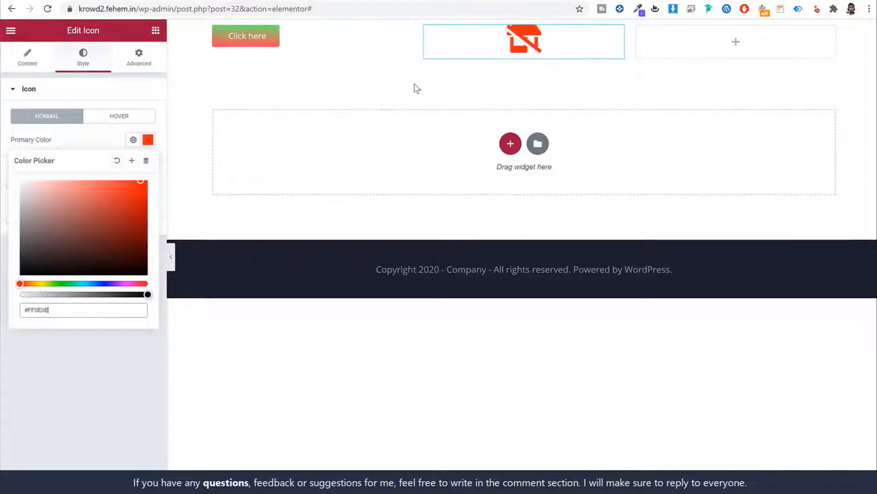
{"action": "left_click", "coordinate": [138, 68]}
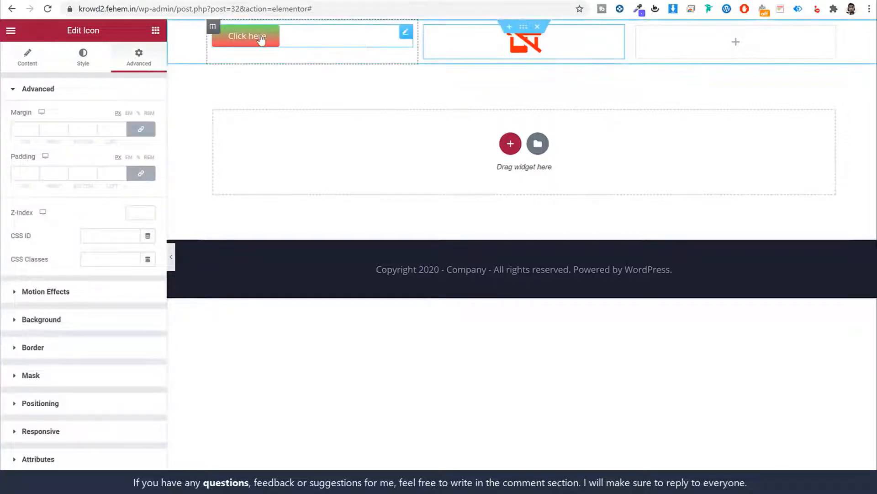
Delete the top section holding the Click here button and red store icon
{"action": "left_click", "coordinate": [250, 42]}
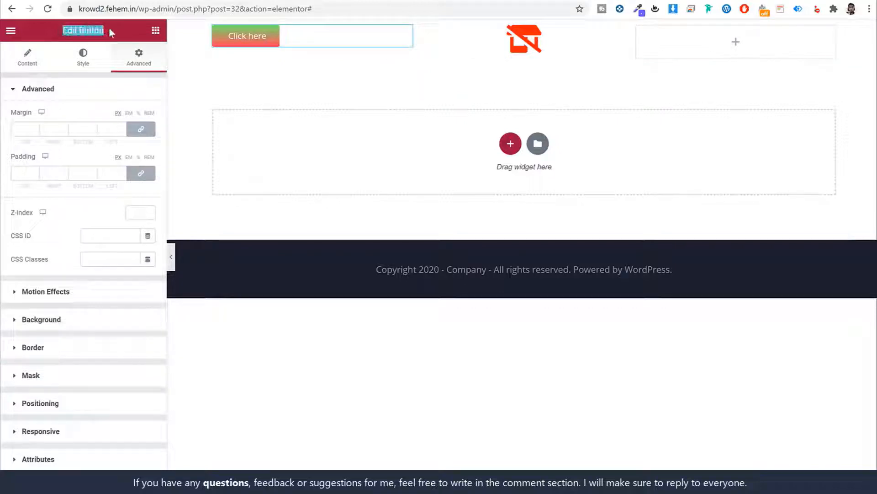
{"action": "left_click_drag", "start_coordinate": [127, 31], "coordinate": [61, 34]}
{"action": "left_click", "coordinate": [524, 40]}
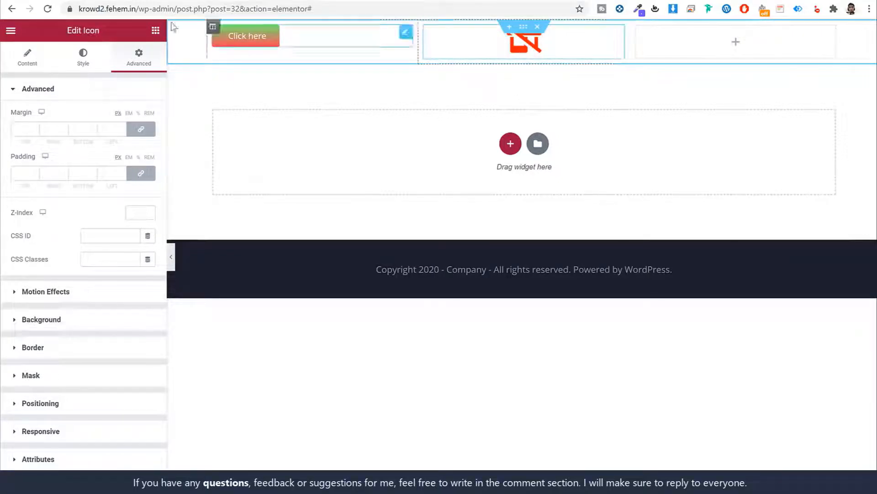
{"action": "left_click_drag", "start_coordinate": [122, 30], "coordinate": [59, 31]}
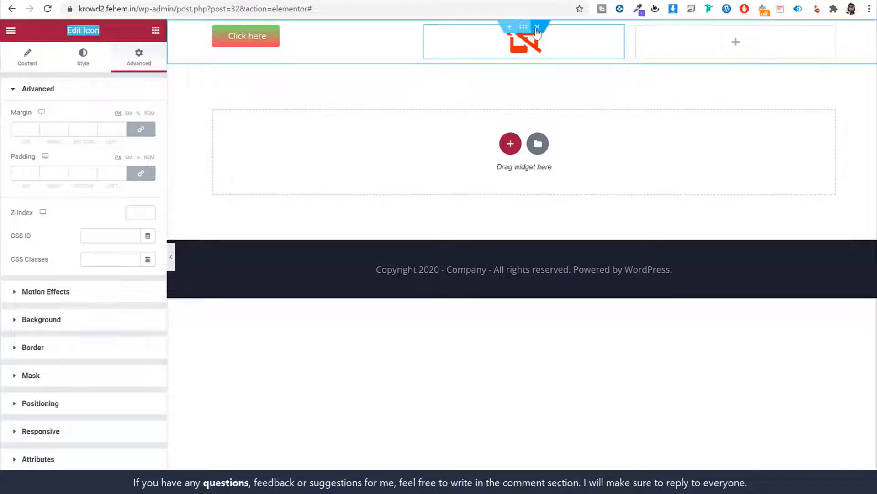
{"action": "left_click", "coordinate": [537, 27]}
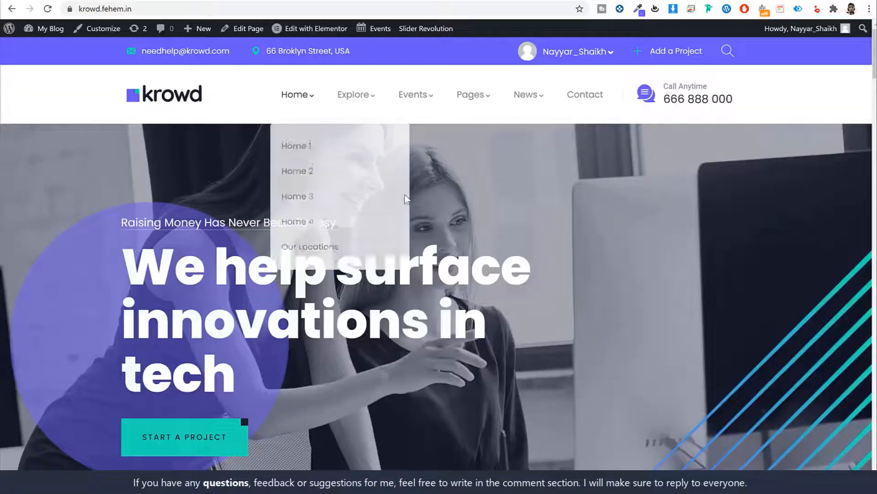
Insert a new single-column section at the top of the page
{"action": "scroll", "coordinate": [405, 196], "scroll_direction": "down", "scroll_amount": 2}
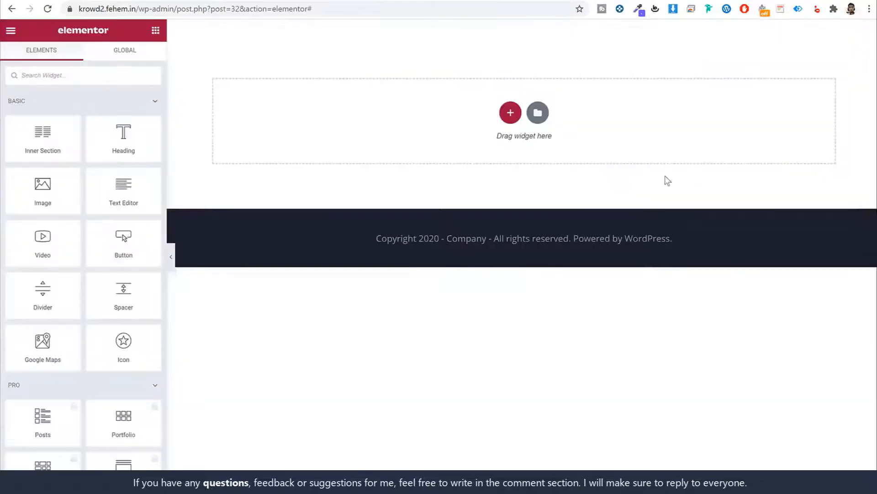
{"action": "left_click", "coordinate": [511, 114]}
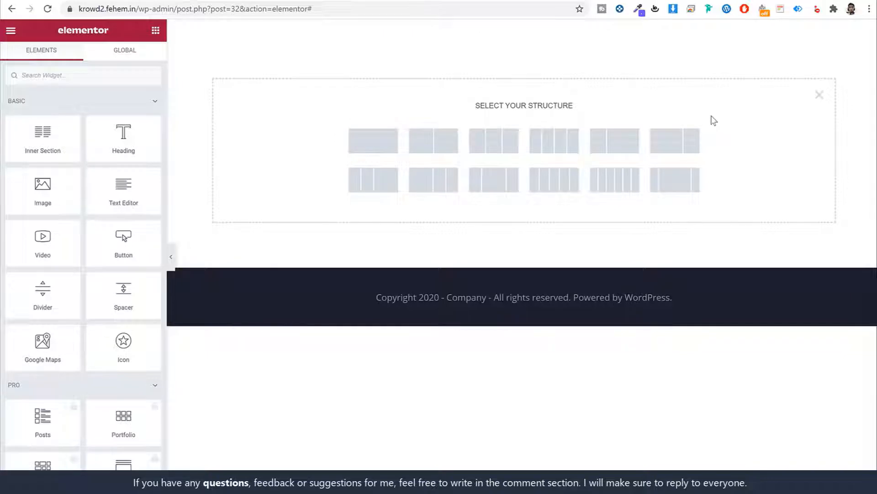
{"action": "left_click", "coordinate": [385, 147]}
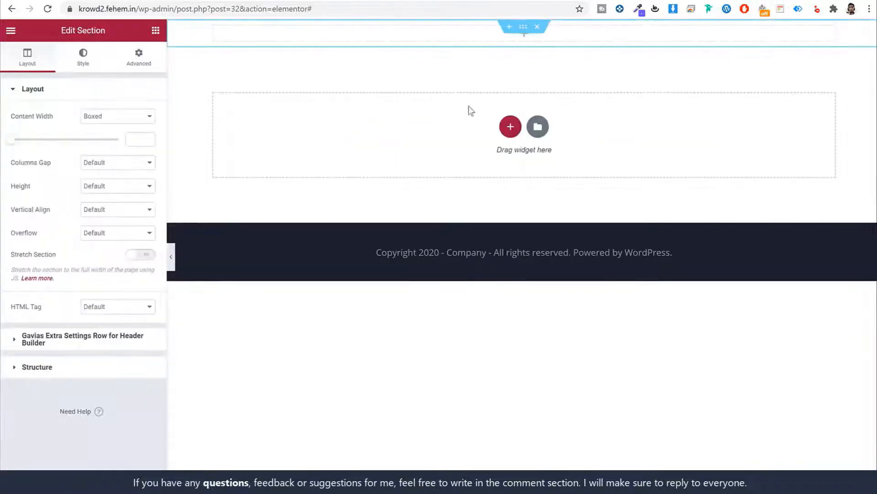
{"action": "left_click", "coordinate": [155, 31]}
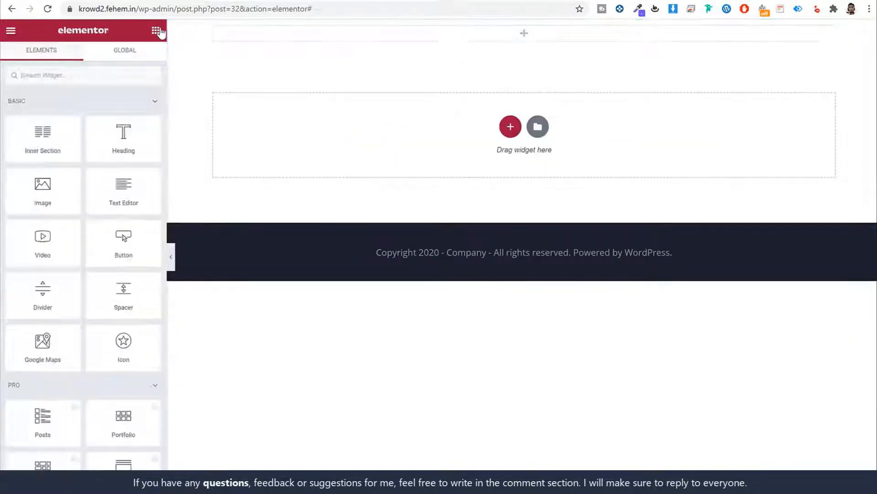
Drop a GVA Revolution Slider into the new section and set it to Slider I
{"action": "type", "text": "give"}
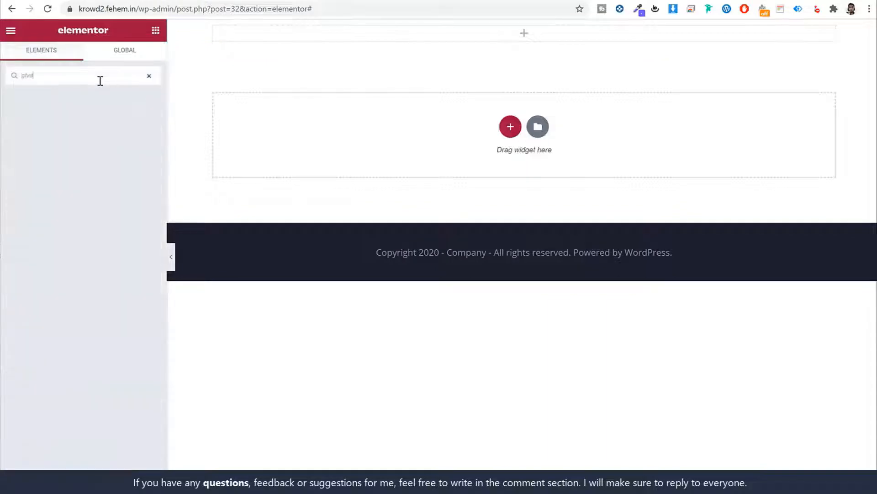
{"action": "type", "text": " re"}
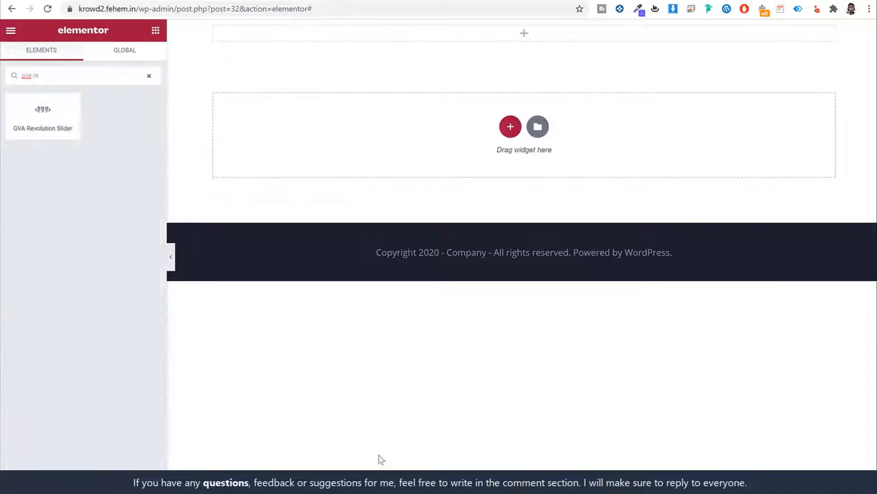
{"action": "left_click_drag", "start_coordinate": [43, 112], "coordinate": [337, 52]}
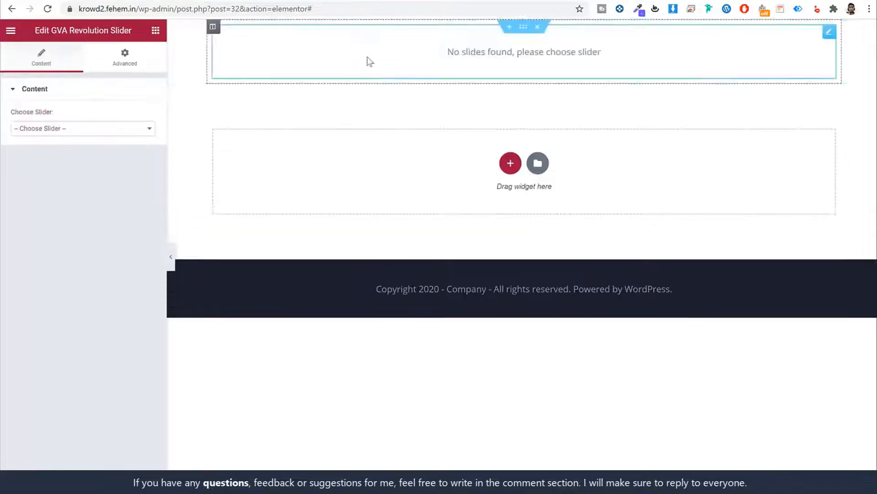
{"action": "left_click", "coordinate": [86, 132]}
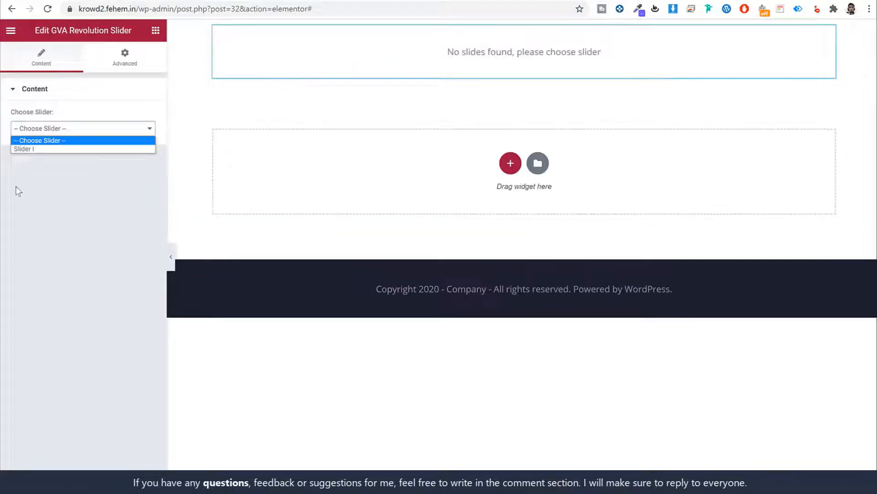
{"action": "left_click", "coordinate": [43, 149]}
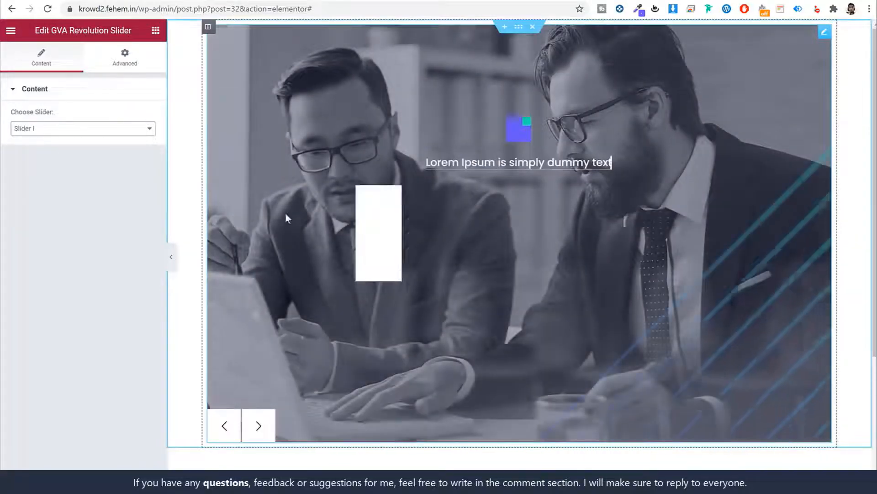
{"action": "left_click", "coordinate": [171, 256]}
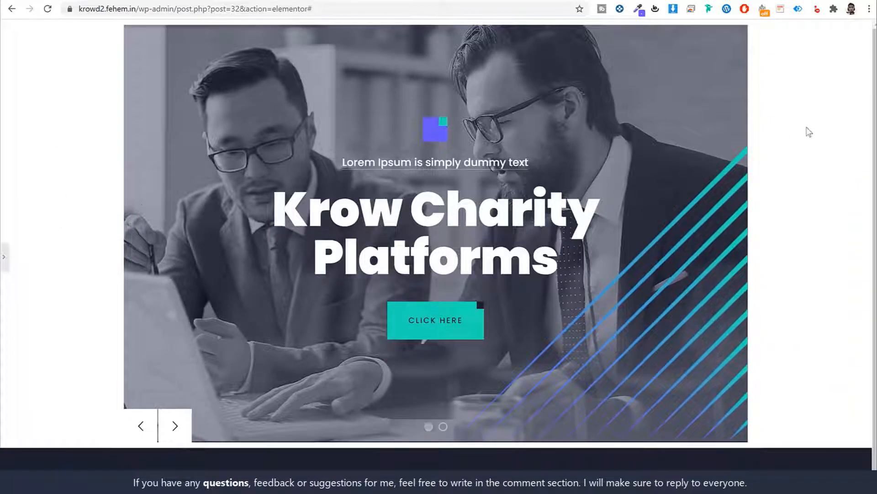
{"action": "left_click", "coordinate": [3, 257]}
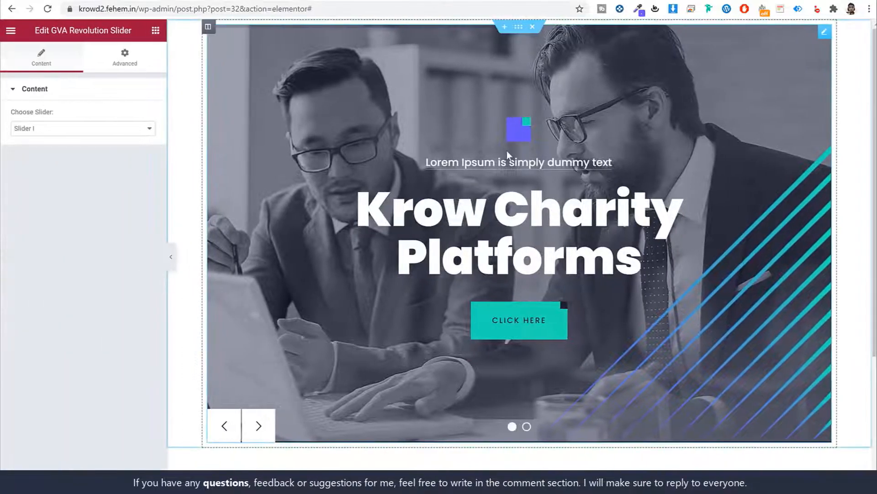
{"action": "left_click", "coordinate": [520, 28]}
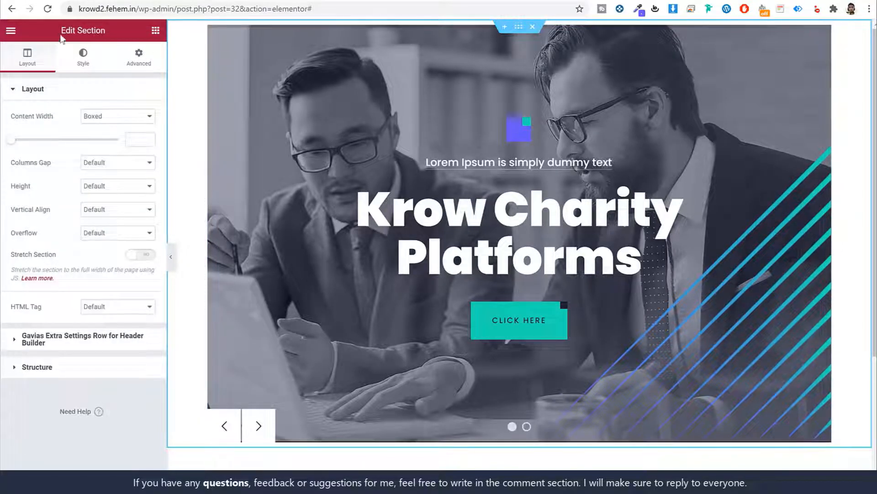
Inspect the slider's section, column and widget in the Navigator
{"action": "left_click_drag", "start_coordinate": [110, 36], "coordinate": [110, 37]}
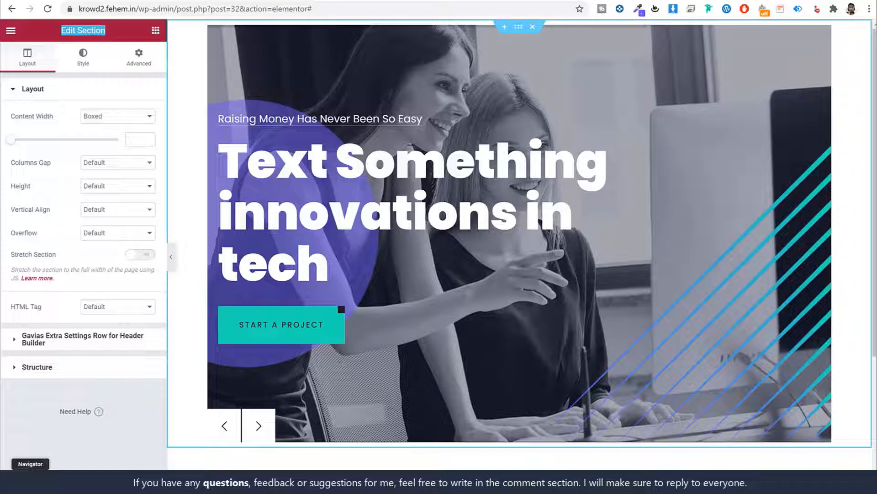
{"action": "left_click", "coordinate": [30, 482]}
{"action": "left_click_drag", "start_coordinate": [792, 86], "coordinate": [535, 105]}
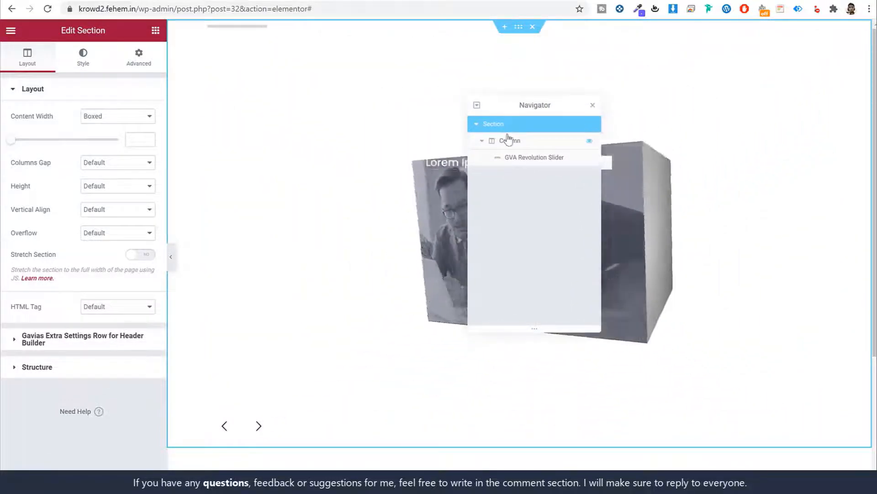
{"action": "left_click", "coordinate": [509, 139]}
{"action": "left_click", "coordinate": [510, 157]}
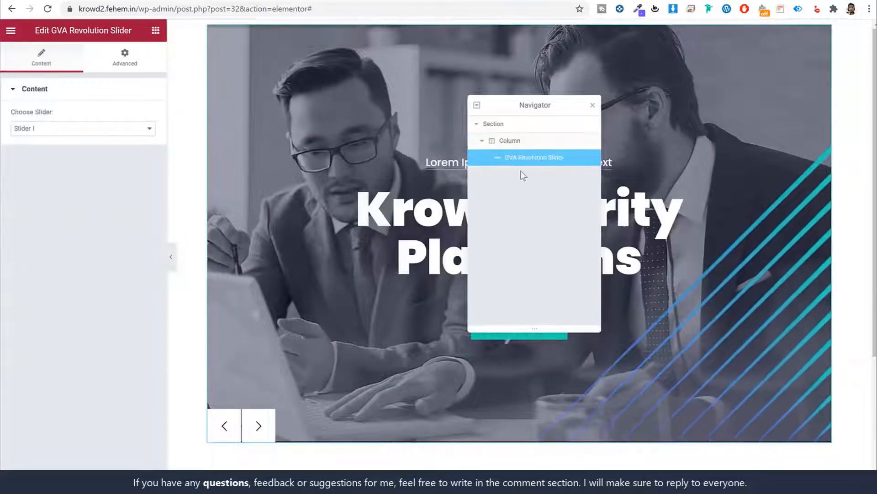
{"action": "left_click", "coordinate": [491, 124]}
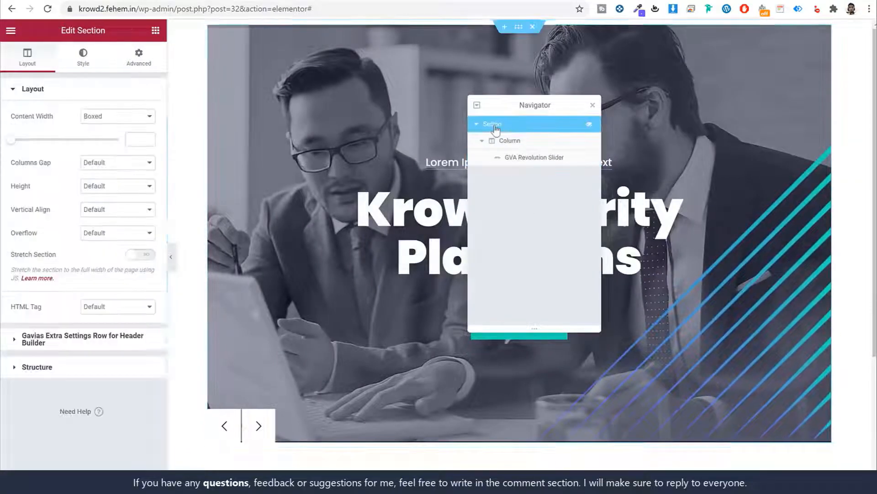
{"action": "left_click", "coordinate": [592, 107]}
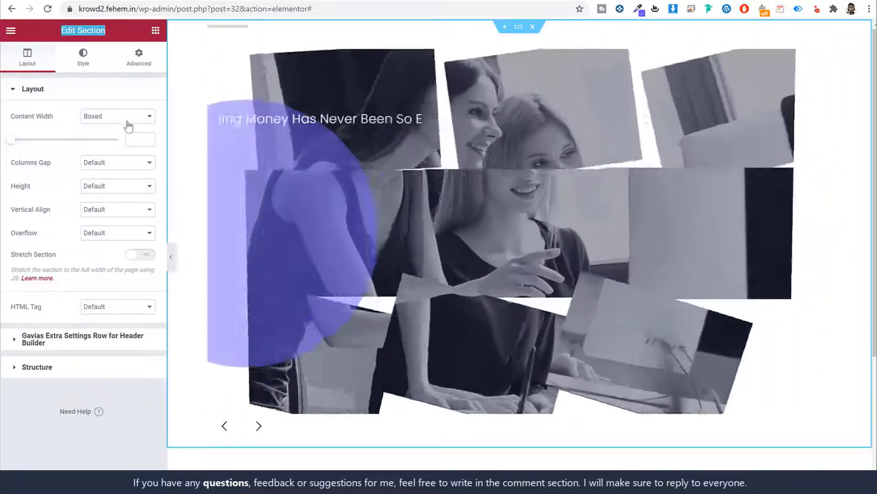
Set the slider section's Content Width to Full Width and Columns Gap to No Gap
{"action": "left_click", "coordinate": [129, 117]}
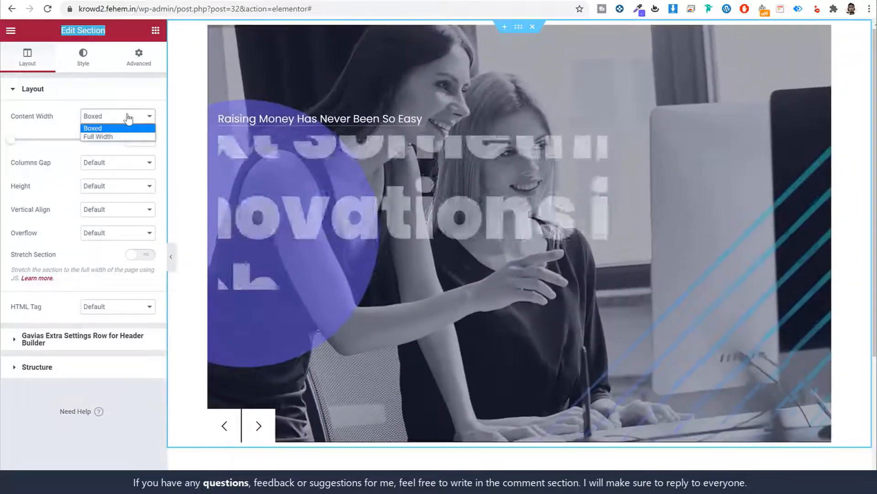
{"action": "left_click", "coordinate": [114, 137]}
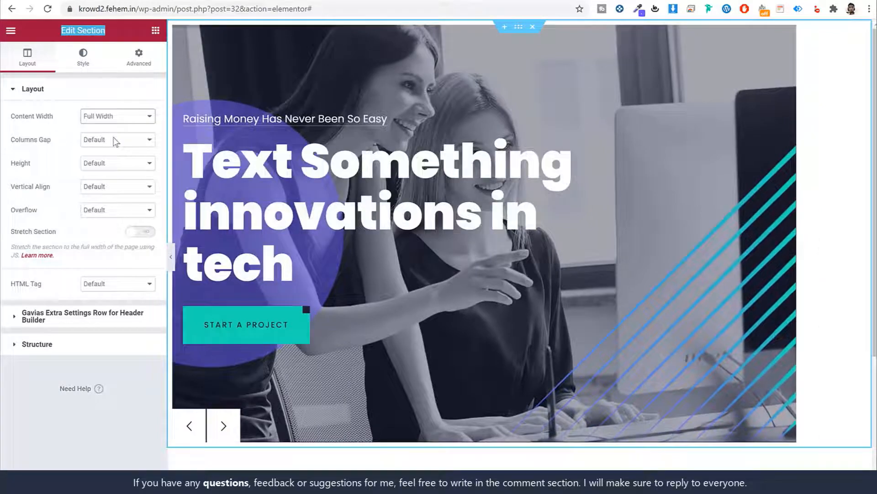
{"action": "left_click_drag", "start_coordinate": [55, 140], "coordinate": [10, 139]}
{"action": "left_click", "coordinate": [10, 139]}
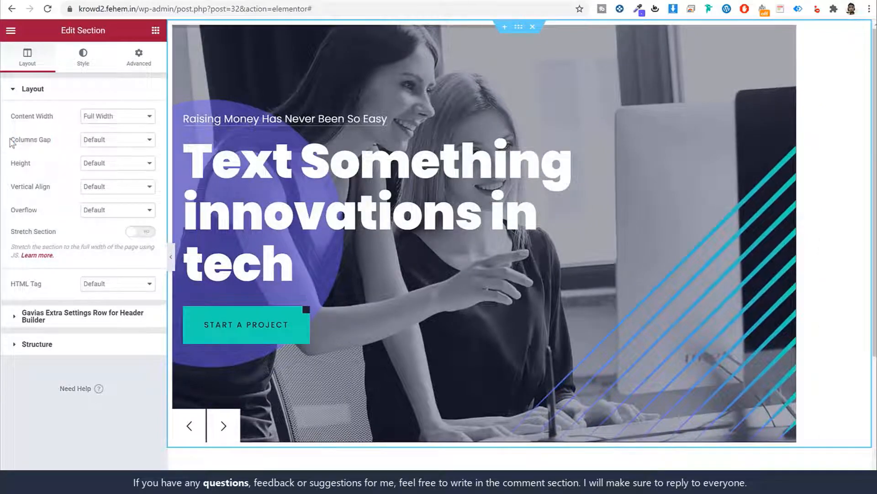
{"action": "left_click", "coordinate": [95, 145]}
{"action": "left_click", "coordinate": [117, 161]}
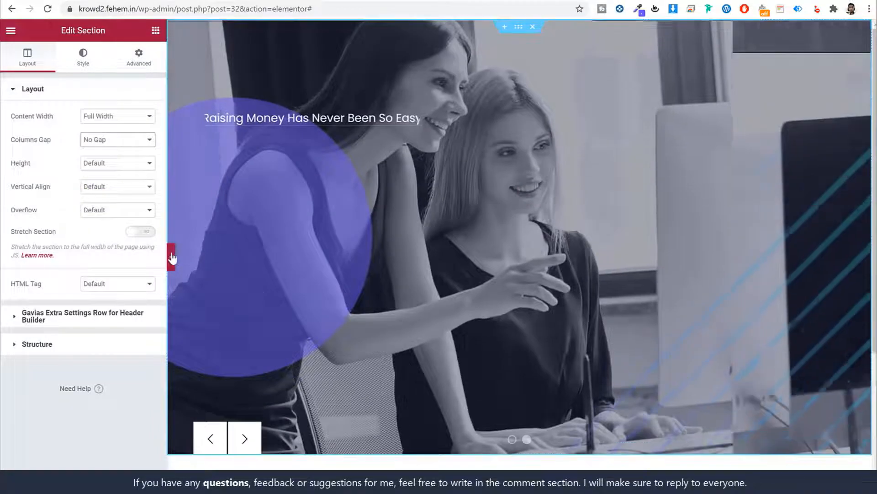
{"action": "left_click", "coordinate": [171, 256]}
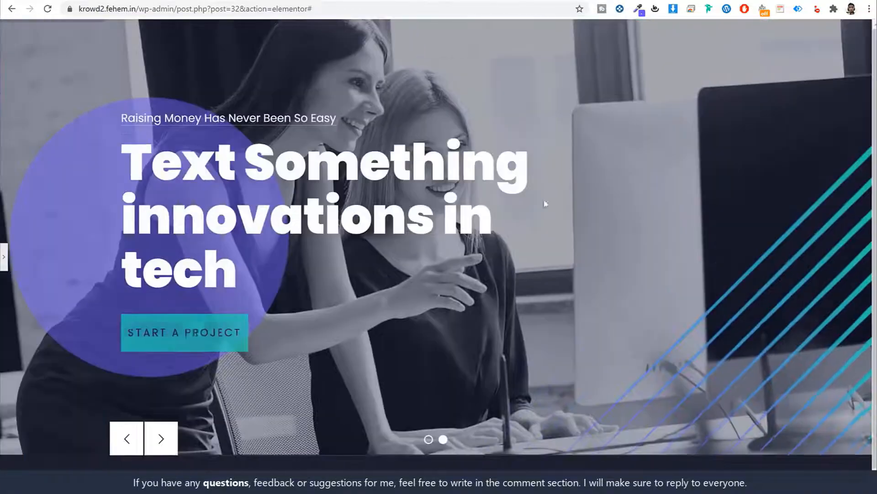
{"action": "left_click", "coordinate": [4, 257]}
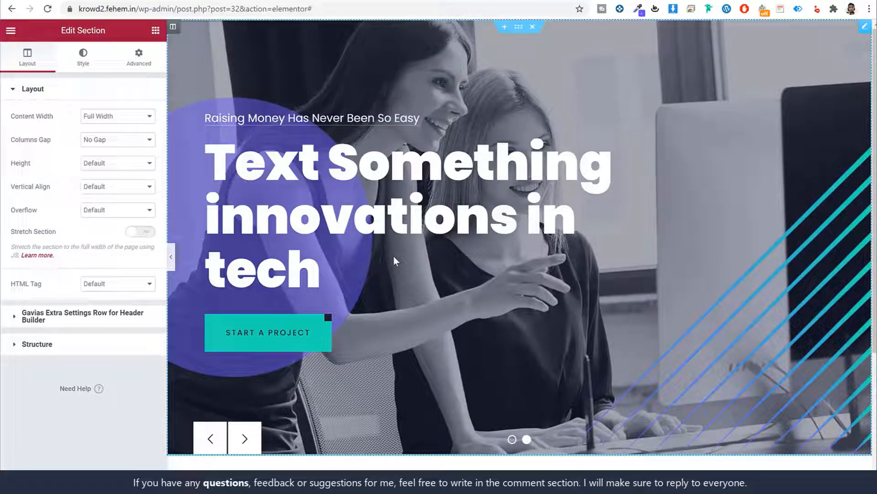
Review the live site's Top Categories text block for reference
{"action": "left_click", "coordinate": [393, 256]}
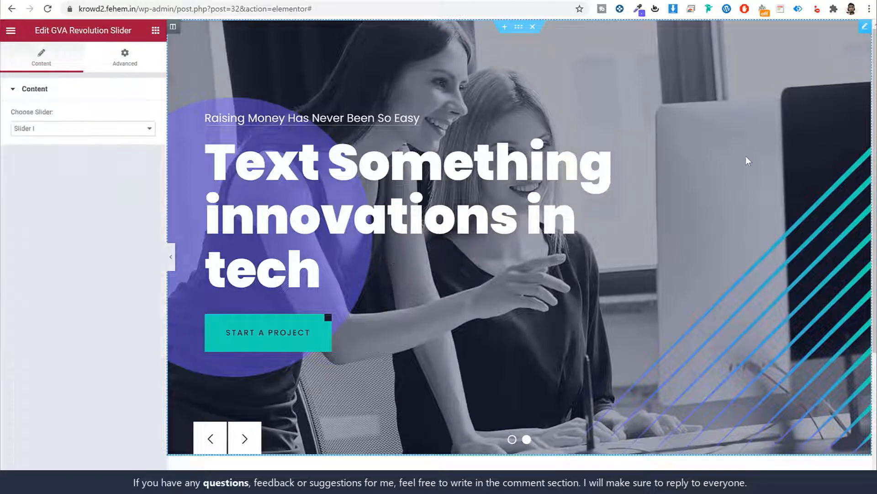
{"action": "scroll", "coordinate": [746, 155], "scroll_direction": "down", "scroll_amount": 2}
{"action": "scroll", "coordinate": [746, 156], "scroll_direction": "up", "scroll_amount": 2}
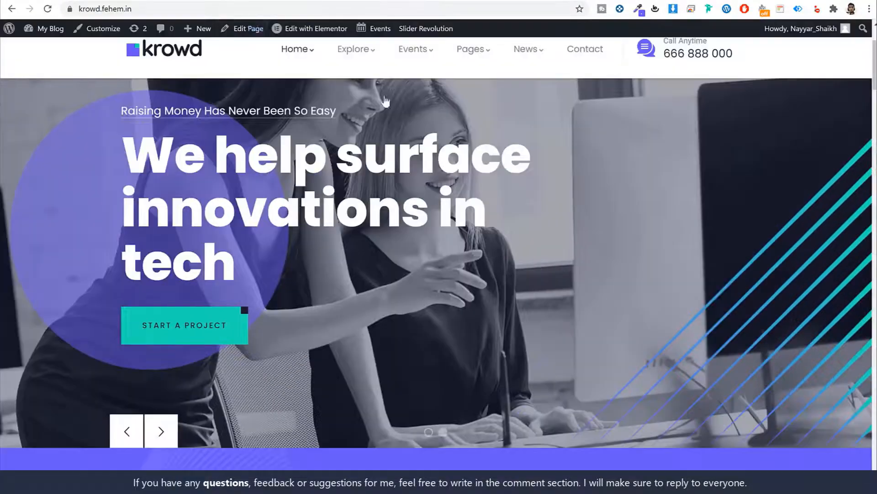
{"action": "scroll", "coordinate": [439, 119], "scroll_direction": "down", "scroll_amount": 8}
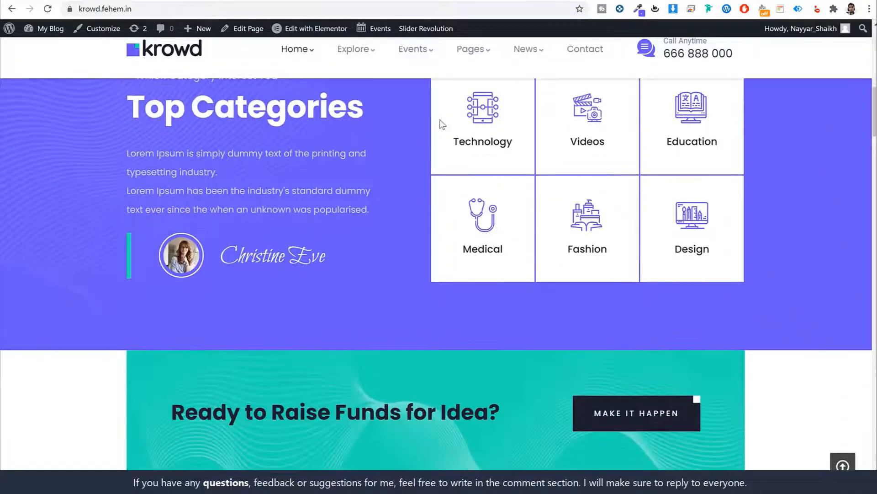
{"action": "scroll", "coordinate": [437, 123], "scroll_direction": "up", "scroll_amount": 2}
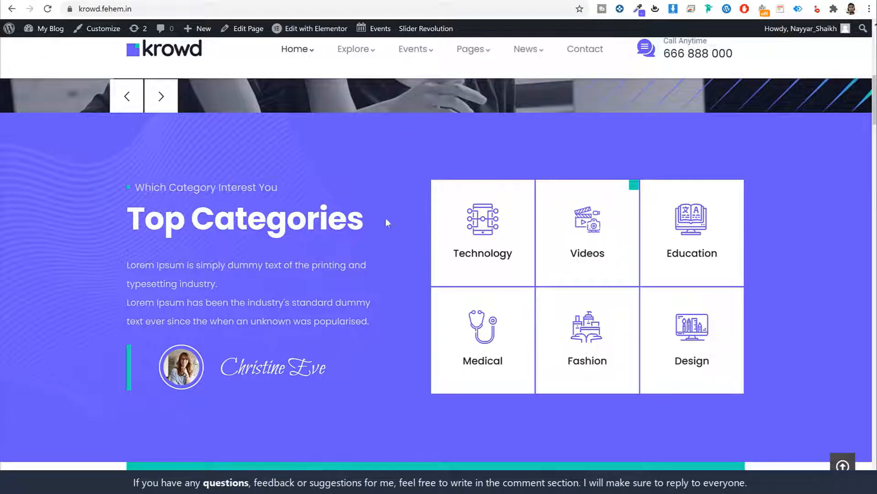
{"action": "left_click_drag", "start_coordinate": [133, 179], "coordinate": [331, 380]}
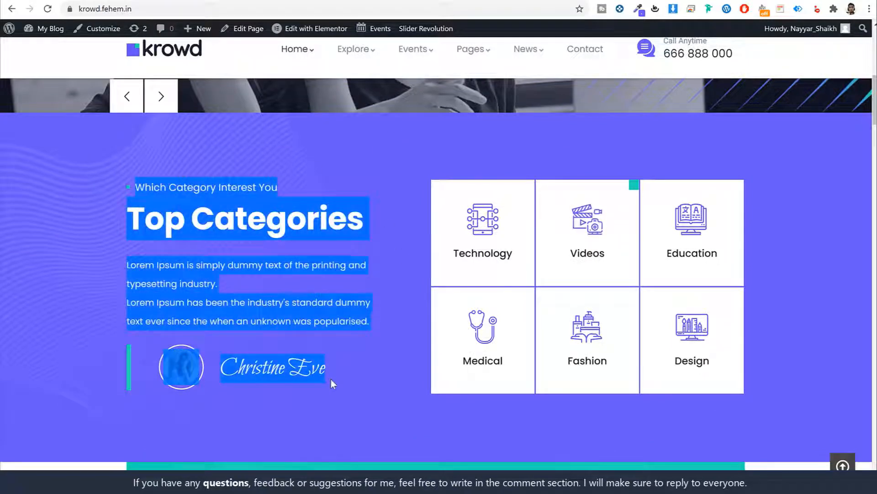
{"action": "left_click", "coordinate": [330, 380]}
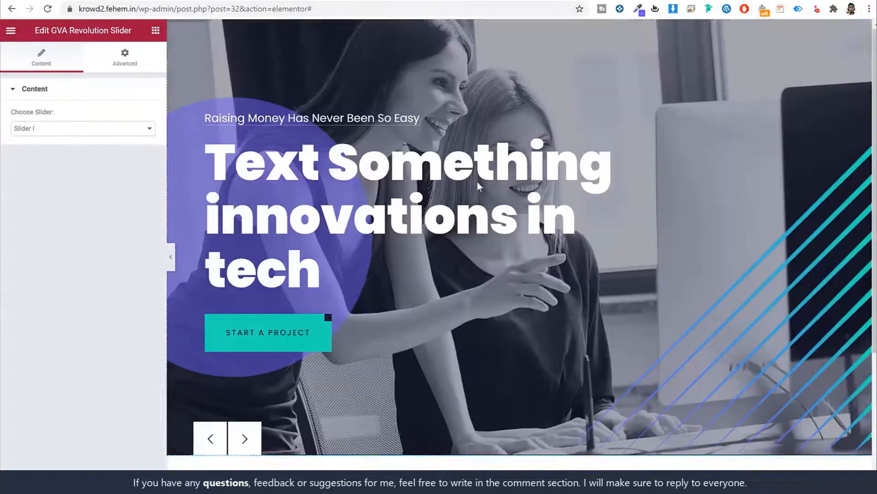
{"action": "scroll", "coordinate": [476, 180], "scroll_direction": "down", "scroll_amount": 5}
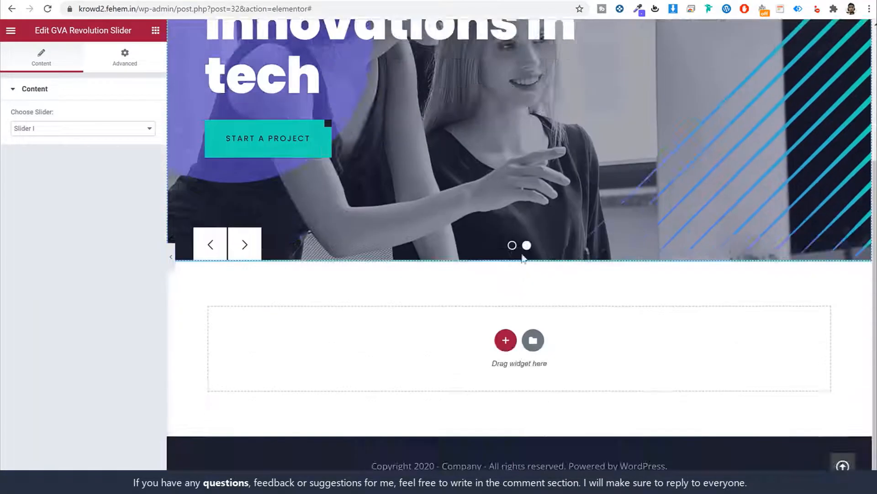
Add a two-column section directly below the slider
{"action": "left_click", "coordinate": [505, 340]}
{"action": "scroll", "coordinate": [530, 325], "scroll_direction": "down", "scroll_amount": 2}
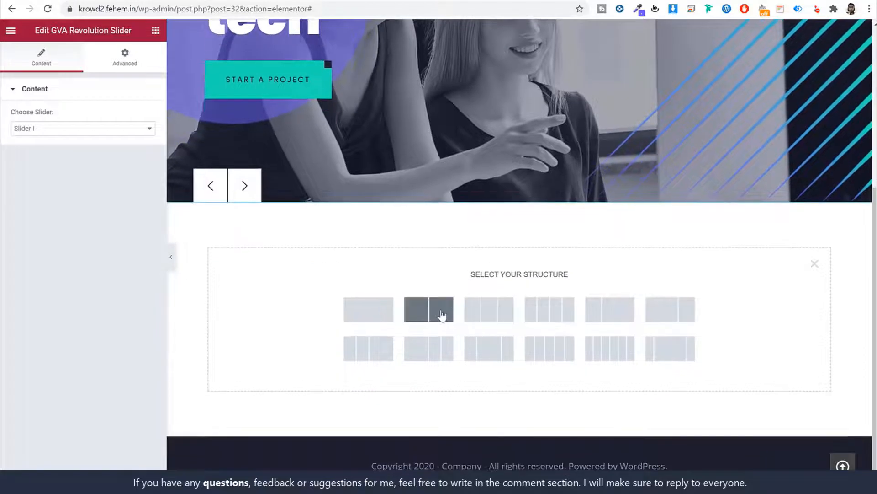
{"action": "left_click", "coordinate": [441, 315]}
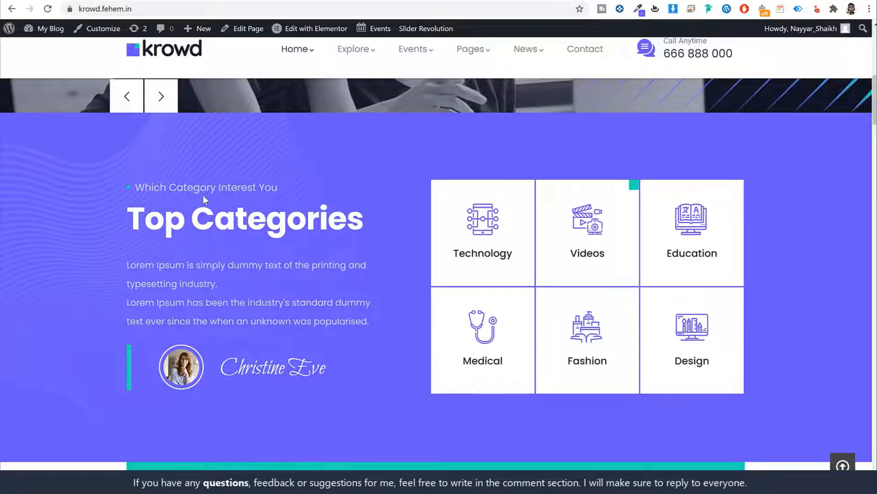
{"action": "double_click", "coordinate": [221, 190]}
{"action": "double_click", "coordinate": [225, 222]}
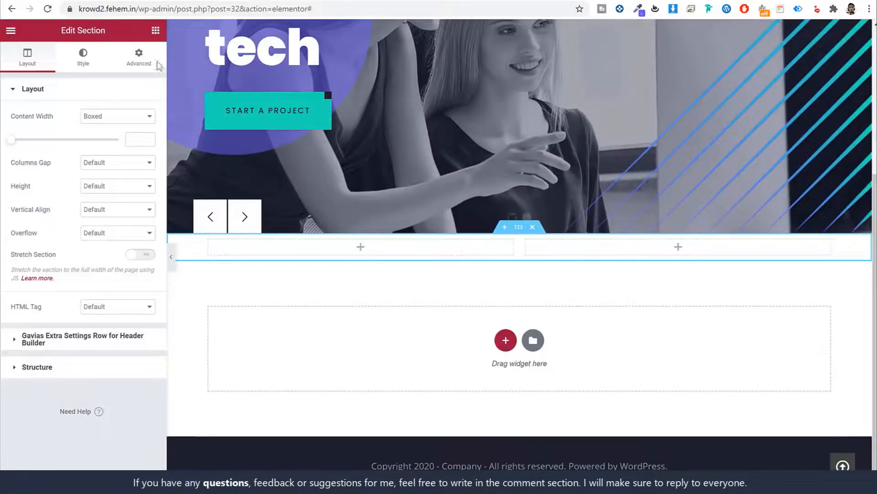
{"action": "left_click", "coordinate": [155, 31]}
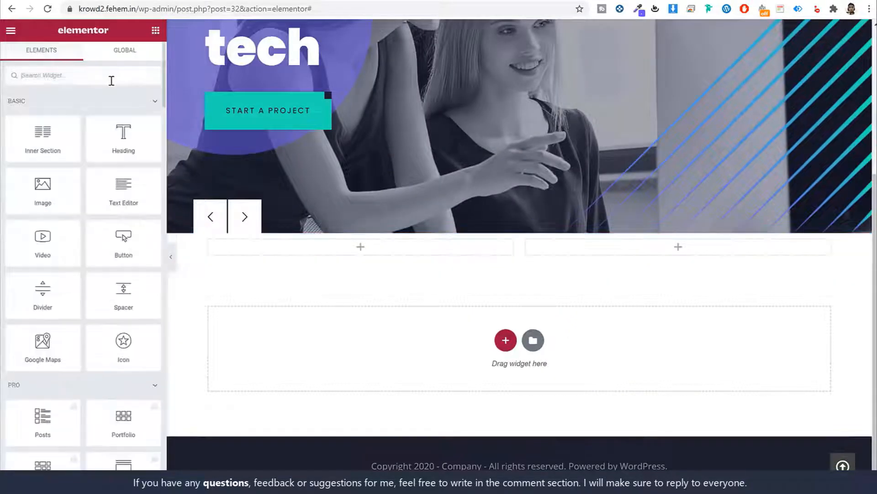
Place a GVA Heading Block in the left column with subtitle 'Which Category Interest You'
{"action": "type", "text": "gva h"}
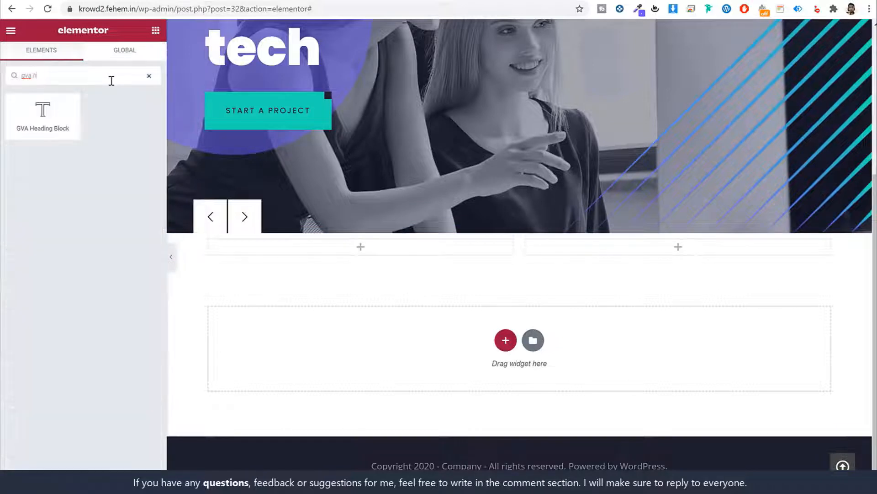
{"action": "left_click_drag", "start_coordinate": [40, 112], "coordinate": [388, 246]}
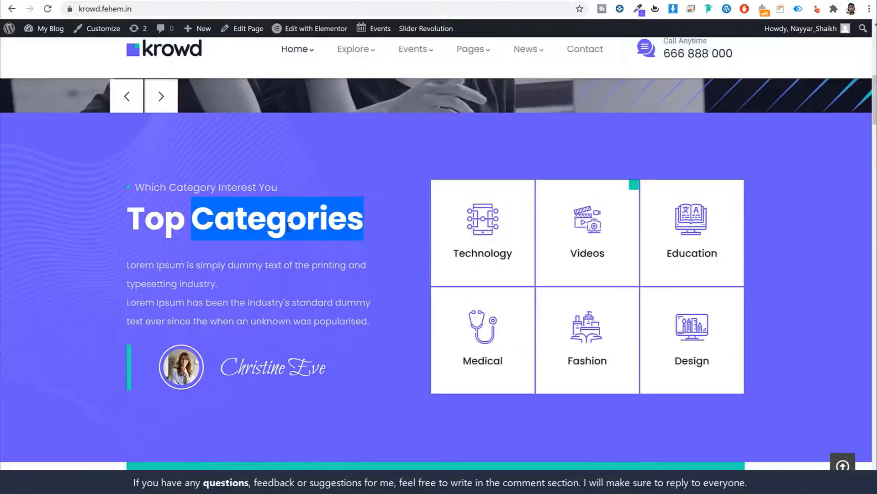
{"action": "triple_click", "coordinate": [250, 189]}
{"action": "key", "text": "ctrl+c"}
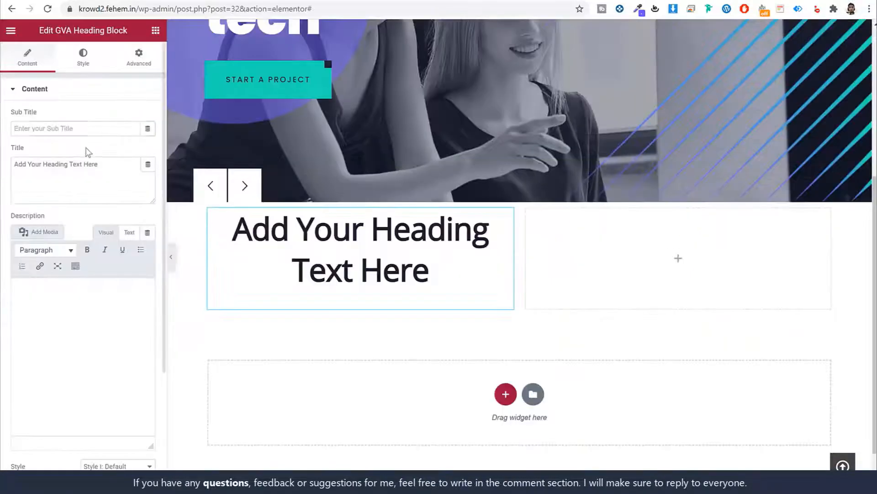
{"action": "left_click", "coordinate": [90, 128]}
{"action": "key", "text": "ctrl+v"}
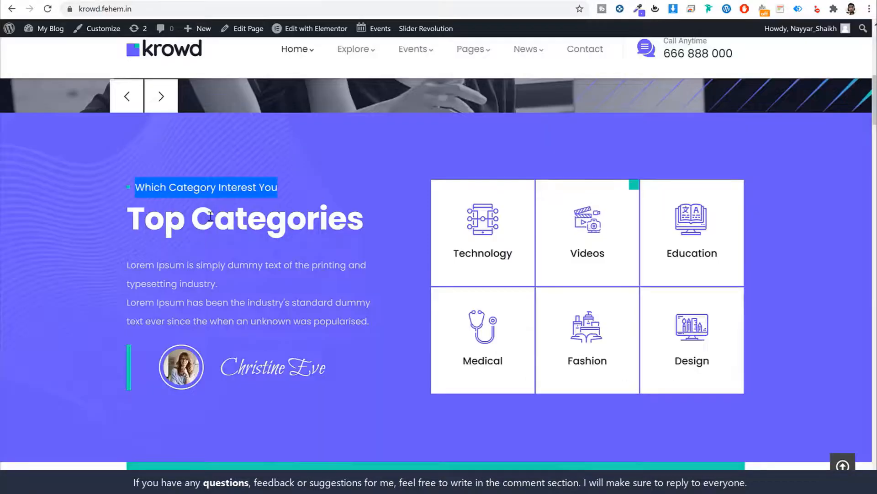
Give the heading block the title 'Top Categories' and the two Lorem Ipsum paragraphs as description
{"action": "left_click_drag", "start_coordinate": [210, 216], "coordinate": [133, 218]}
{"action": "key", "text": "ctrl+c"}
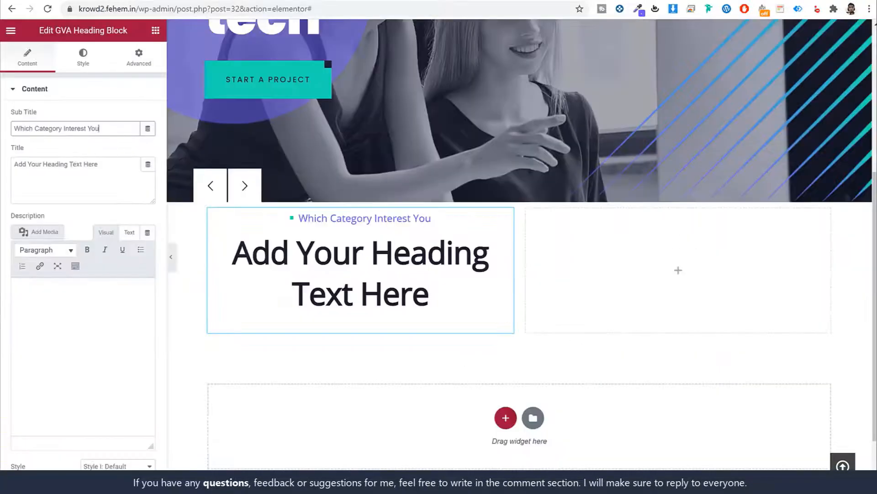
{"action": "left_click", "coordinate": [59, 182]}
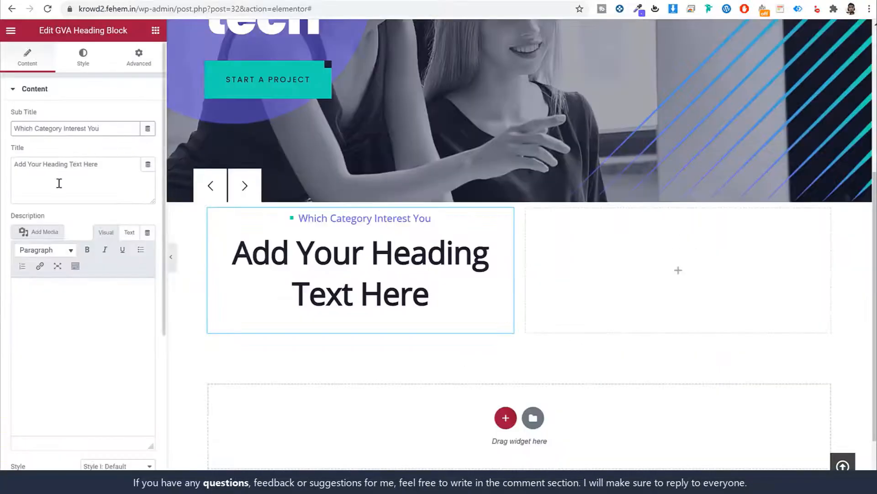
{"action": "key", "text": "ctrl+v"}
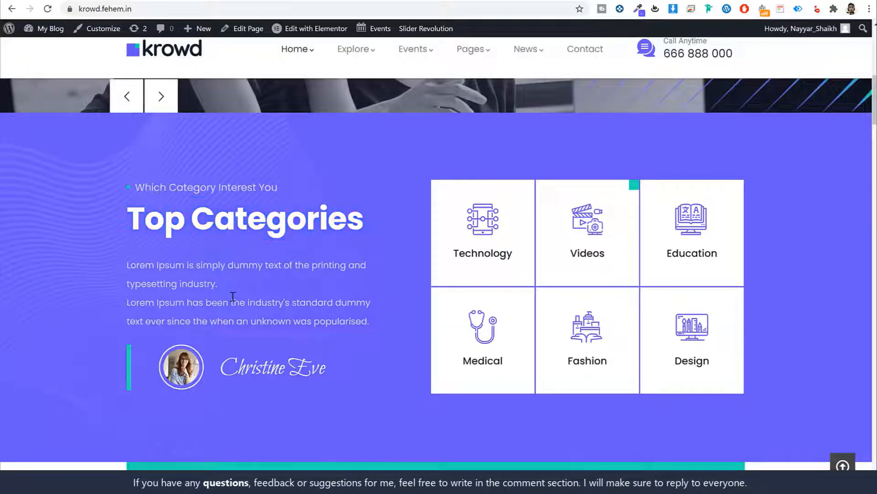
{"action": "triple_click", "coordinate": [233, 296]}
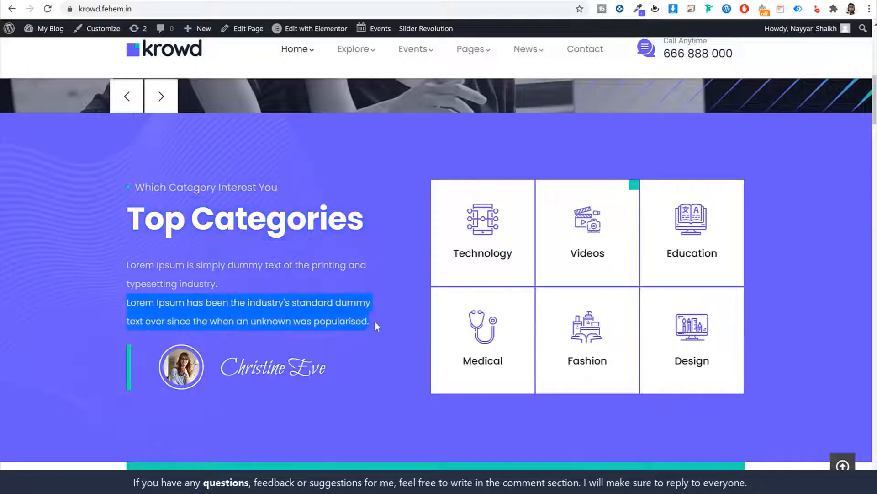
{"action": "left_click_drag", "start_coordinate": [376, 325], "coordinate": [125, 265]}
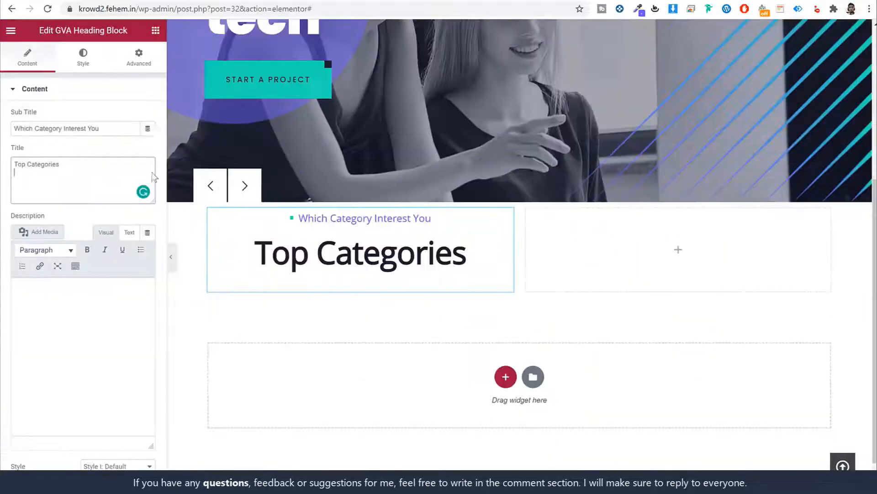
{"action": "left_click", "coordinate": [111, 330]}
{"action": "key", "text": "ctrl+v"}
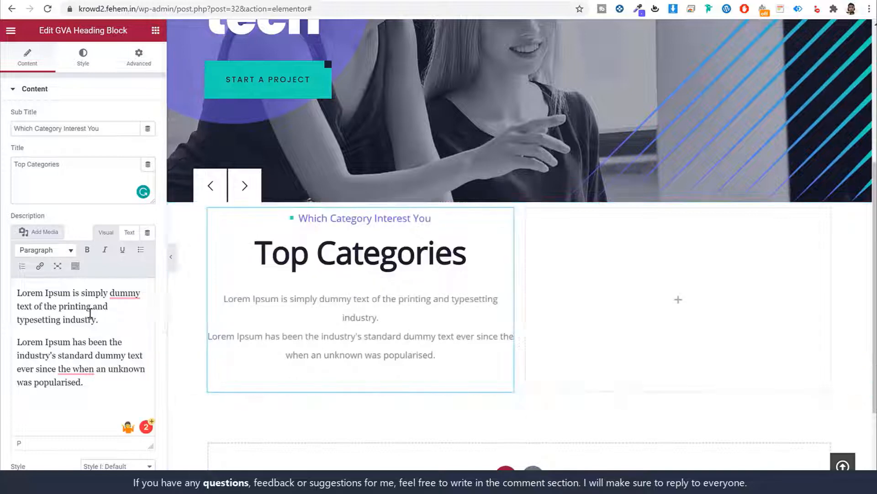
{"action": "scroll", "coordinate": [160, 319], "scroll_direction": "down", "scroll_amount": 4}
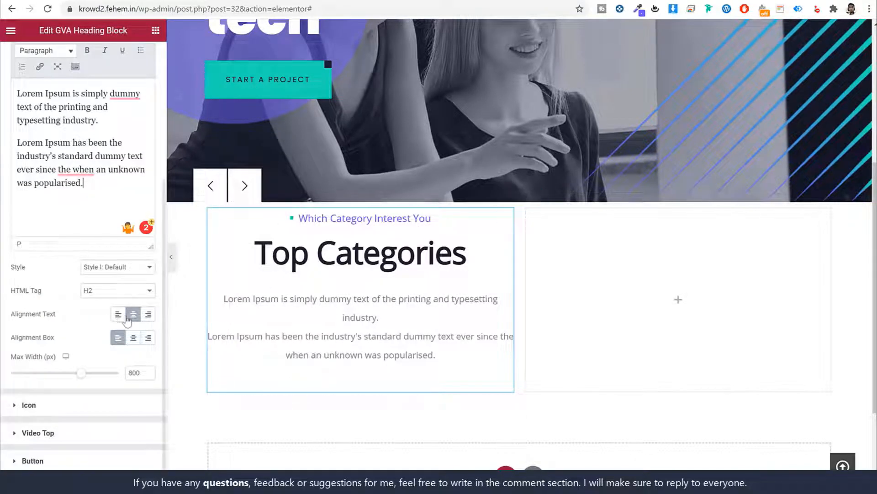
Left-align the heading block and set its Max Width to 470 px, comparing with the demo
{"action": "left_click_drag", "start_coordinate": [69, 317], "coordinate": [14, 315]}
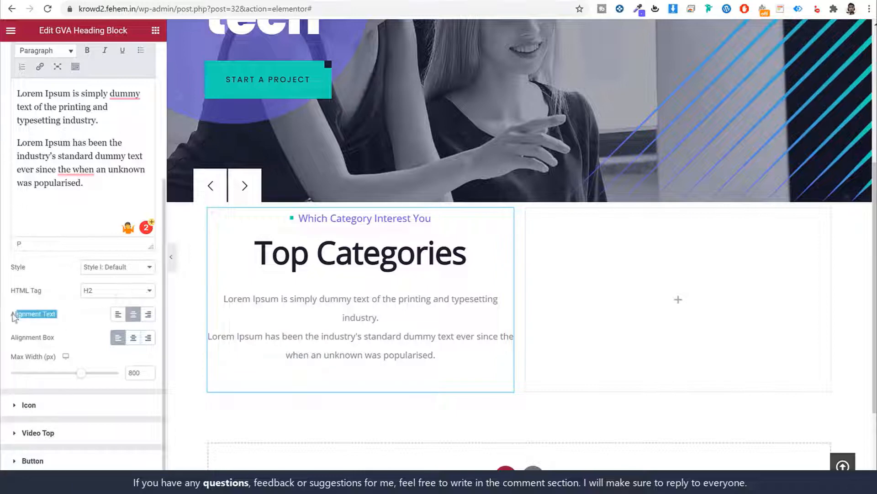
{"action": "left_click", "coordinate": [119, 321]}
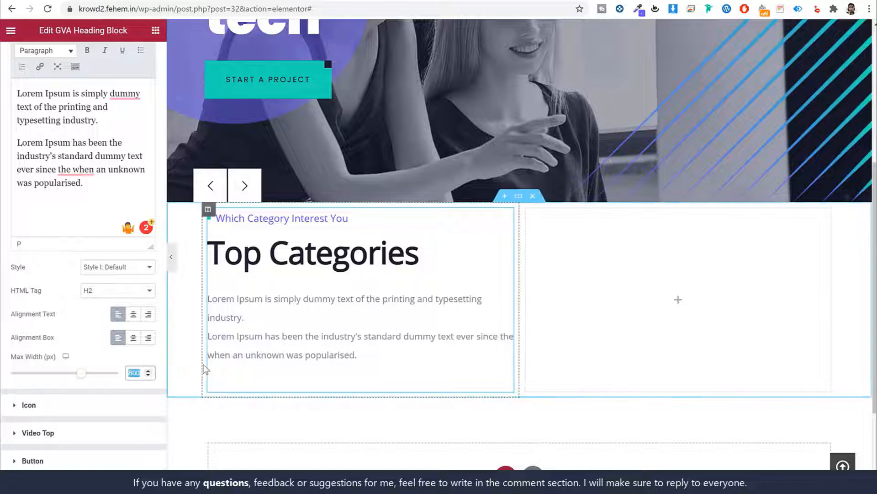
{"action": "type", "text": "470"}
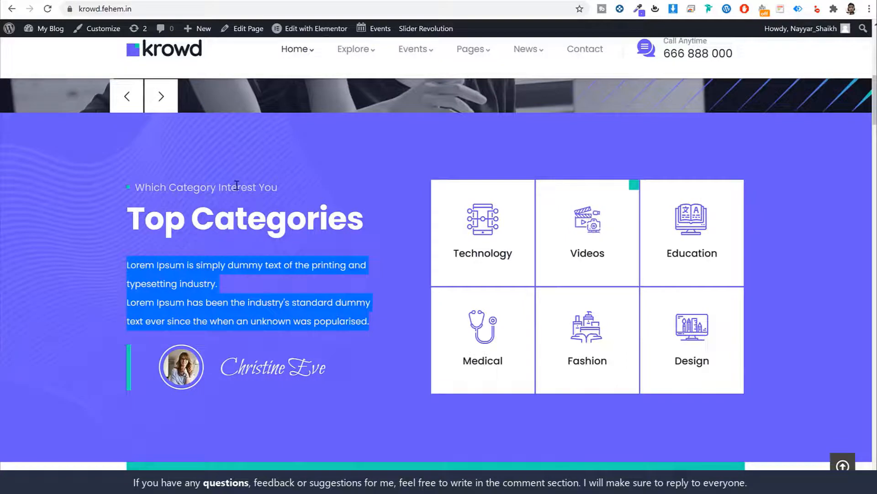
{"action": "left_click", "coordinate": [237, 185]}
{"action": "left_click_drag", "start_coordinate": [133, 180], "coordinate": [363, 220]}
{"action": "left_click", "coordinate": [357, 144]}
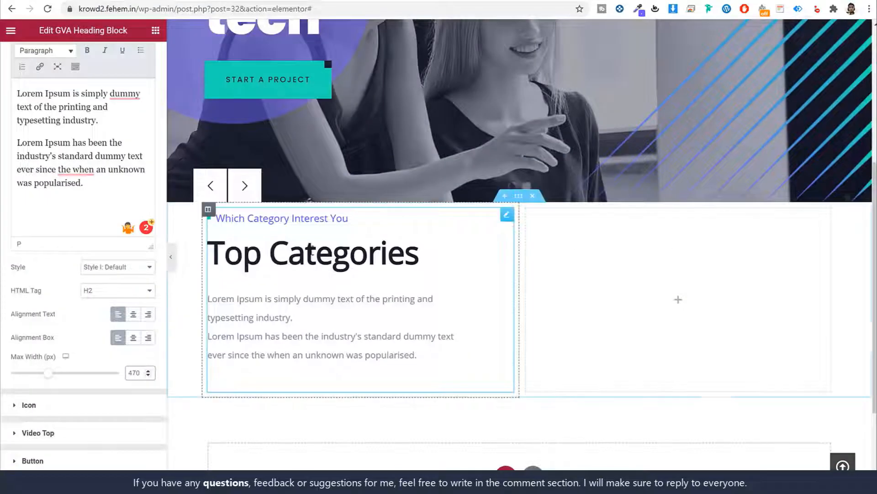
Try the section's Row Theme background colour options, then reset them to default
{"action": "left_click", "coordinate": [518, 197]}
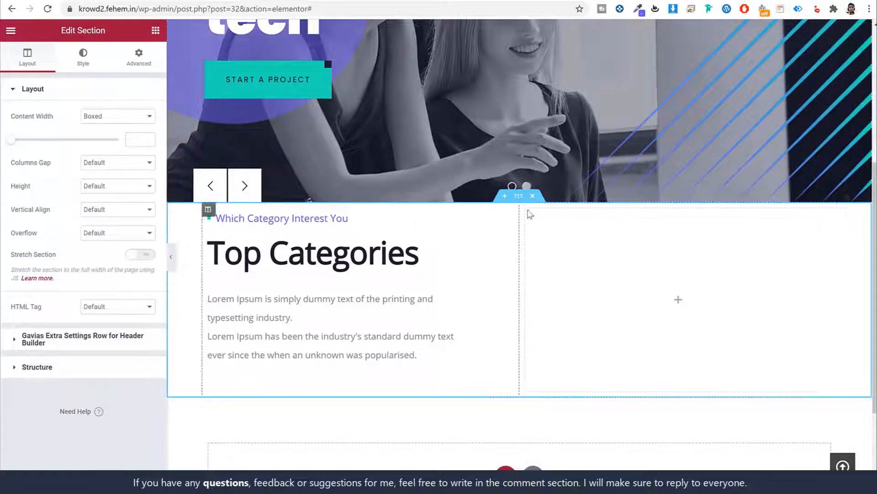
{"action": "left_click_drag", "start_coordinate": [57, 30], "coordinate": [122, 31]}
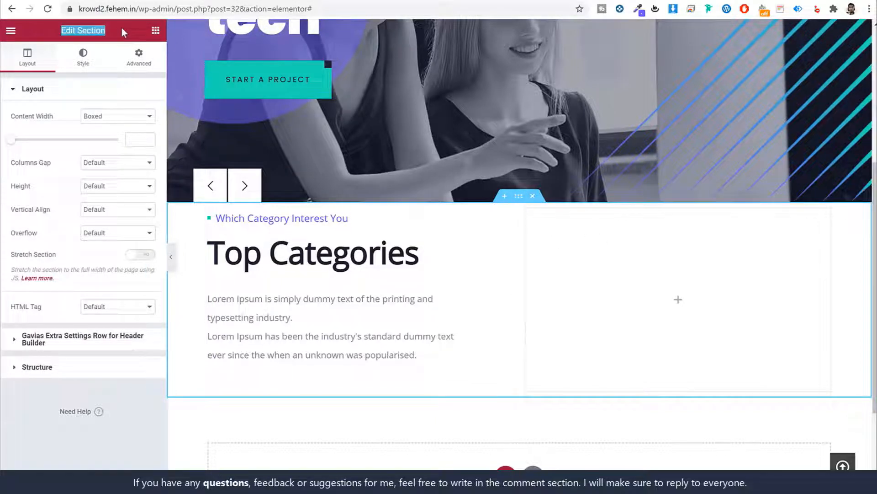
{"action": "left_click", "coordinate": [88, 64]}
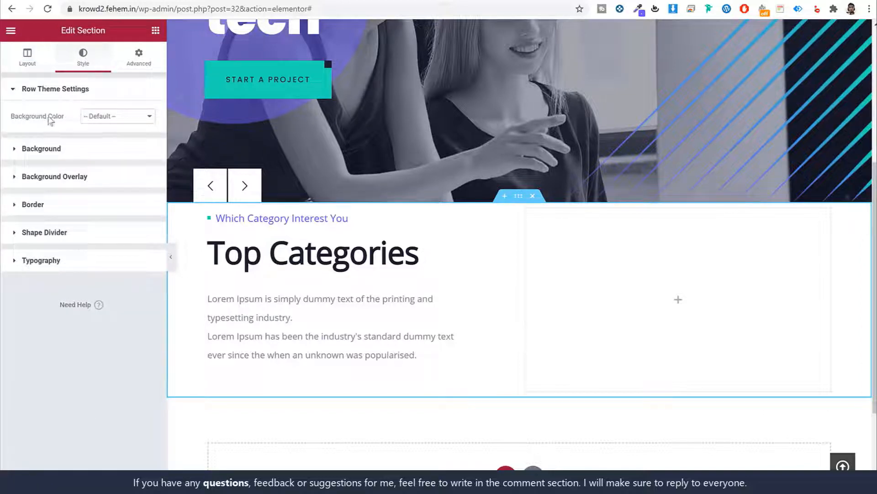
{"action": "left_click", "coordinate": [104, 118]}
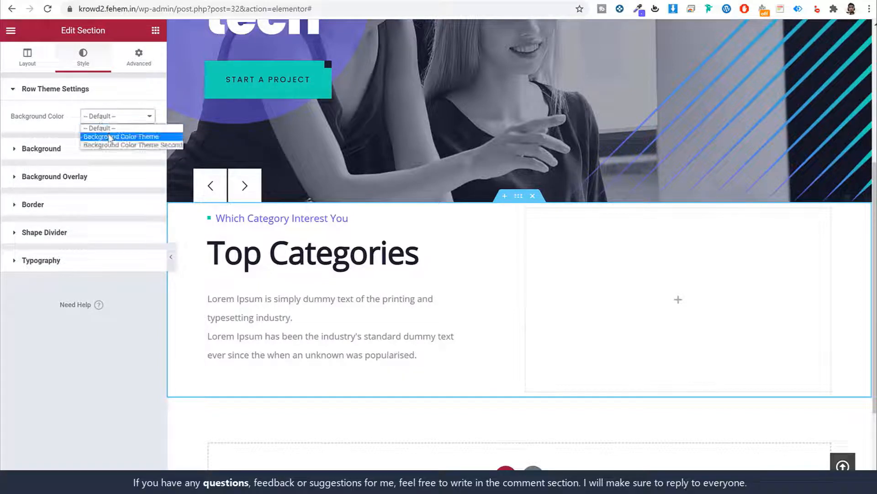
{"action": "left_click", "coordinate": [112, 132]}
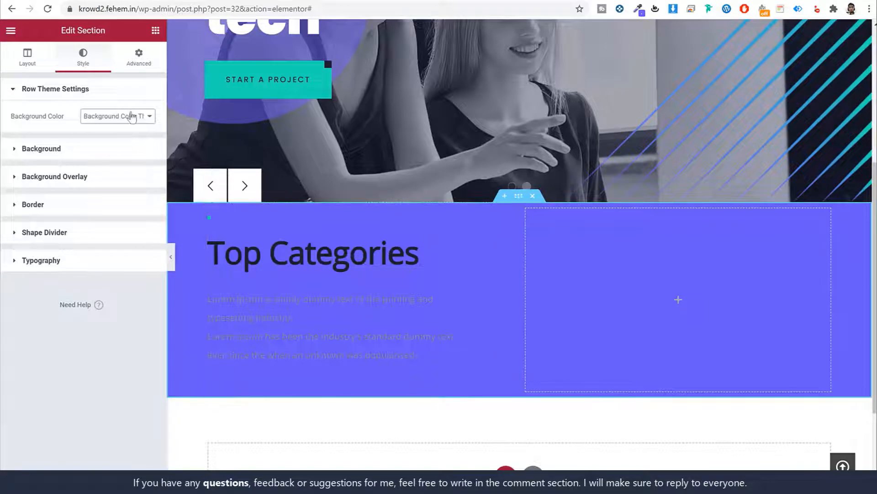
{"action": "left_click", "coordinate": [131, 116]}
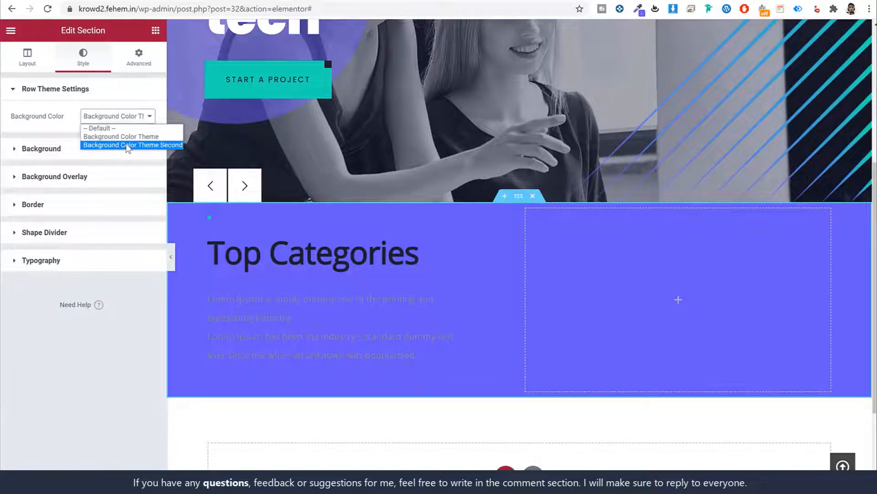
{"action": "left_click", "coordinate": [127, 146]}
{"action": "left_click", "coordinate": [137, 118]}
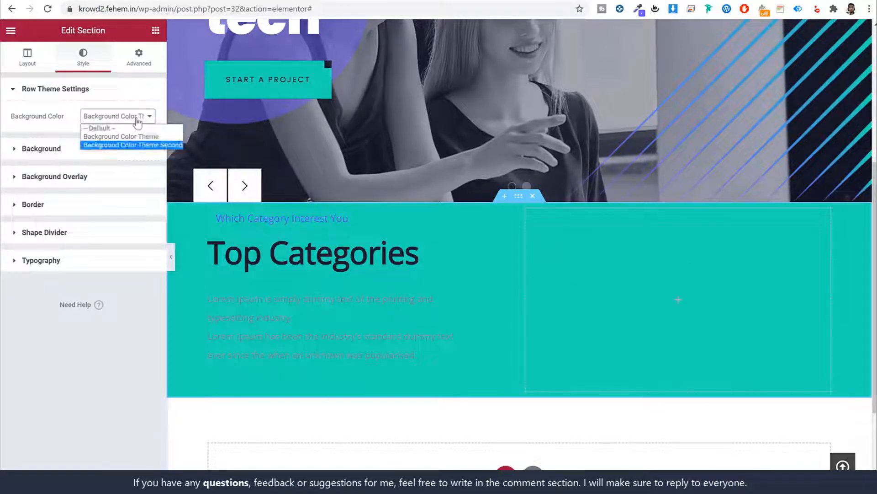
{"action": "left_click", "coordinate": [127, 136]}
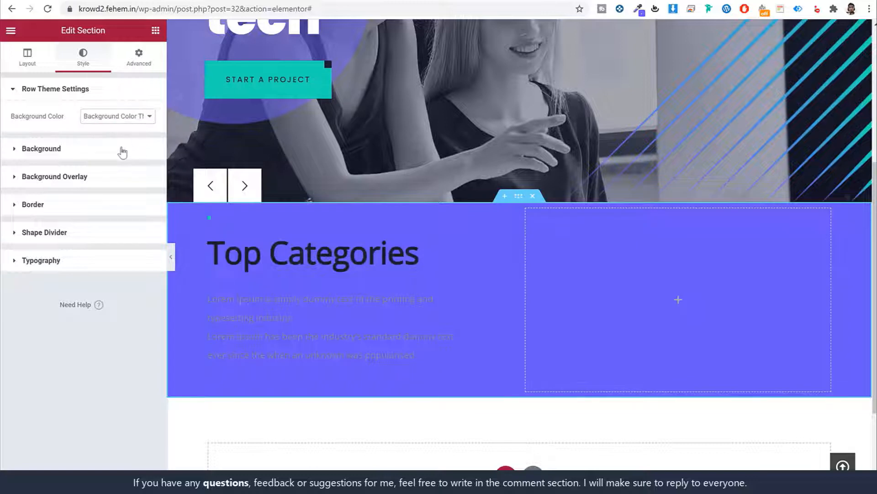
{"action": "left_click", "coordinate": [122, 150]}
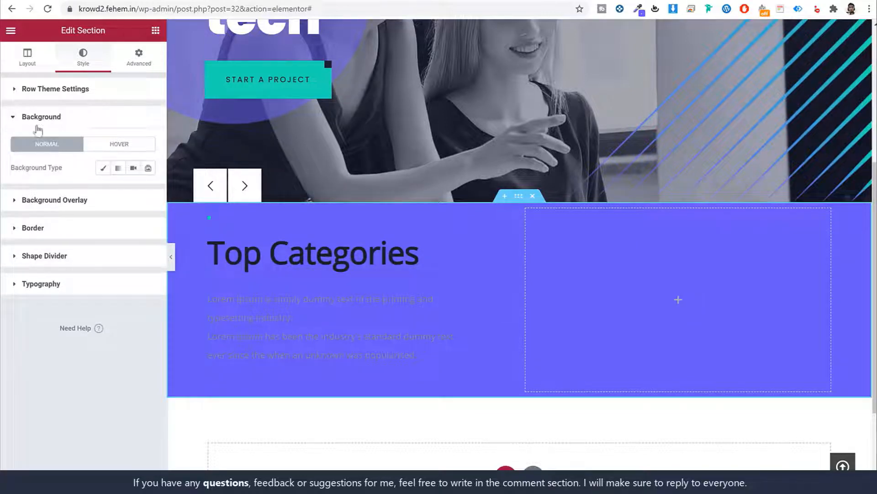
{"action": "left_click", "coordinate": [86, 92]}
{"action": "left_click", "coordinate": [112, 117]}
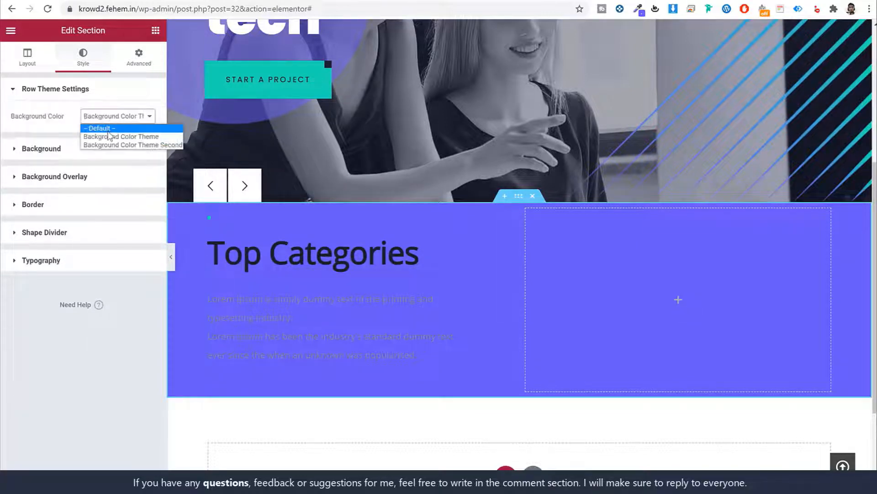
{"action": "left_click", "coordinate": [111, 130]}
Test a custom solid background colour, then clear it and apply the purple Background Color Theme
{"action": "left_click", "coordinate": [81, 153]}
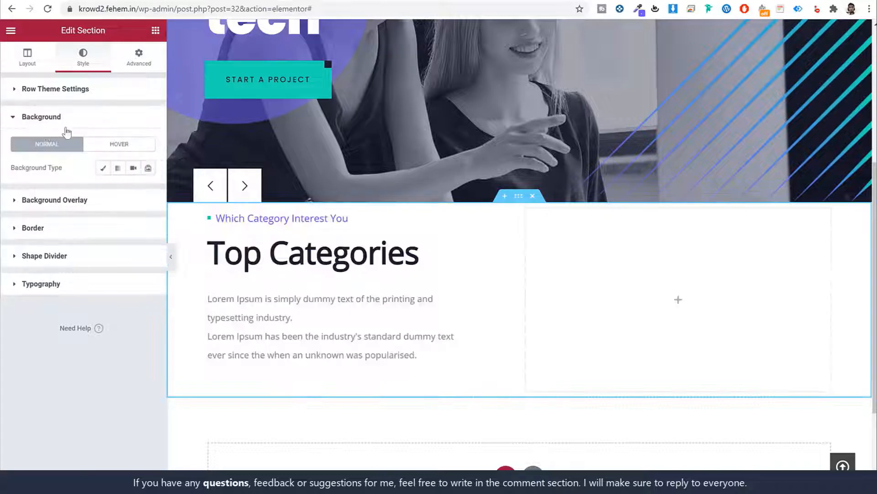
{"action": "left_click", "coordinate": [103, 169]}
{"action": "left_click", "coordinate": [148, 193]}
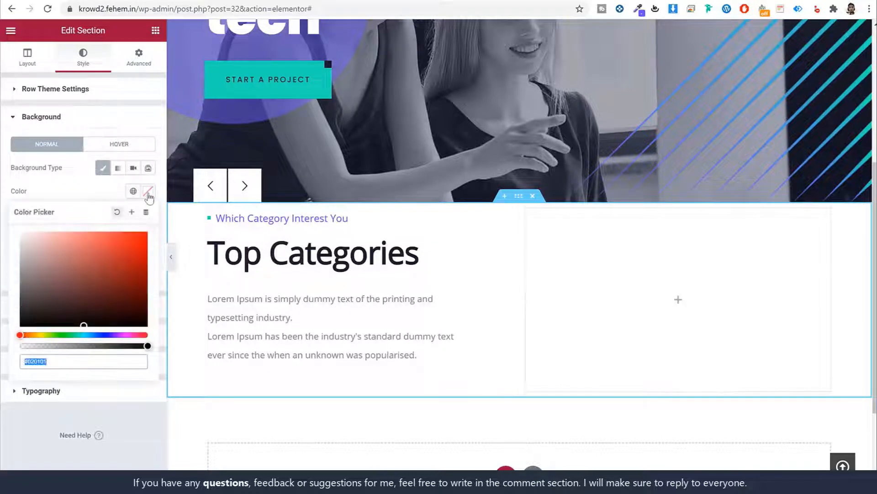
{"action": "key", "text": "ctrl+v"}
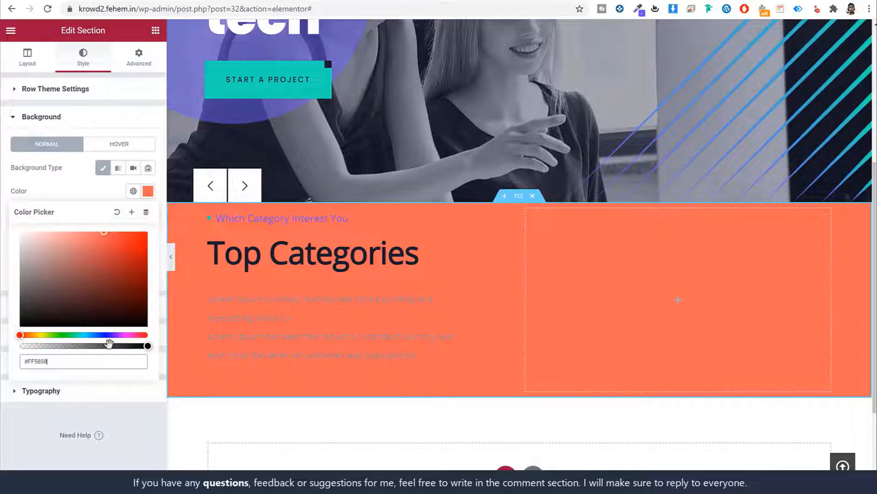
{"action": "left_click_drag", "start_coordinate": [108, 335], "coordinate": [28, 336]}
{"action": "left_click", "coordinate": [148, 191]}
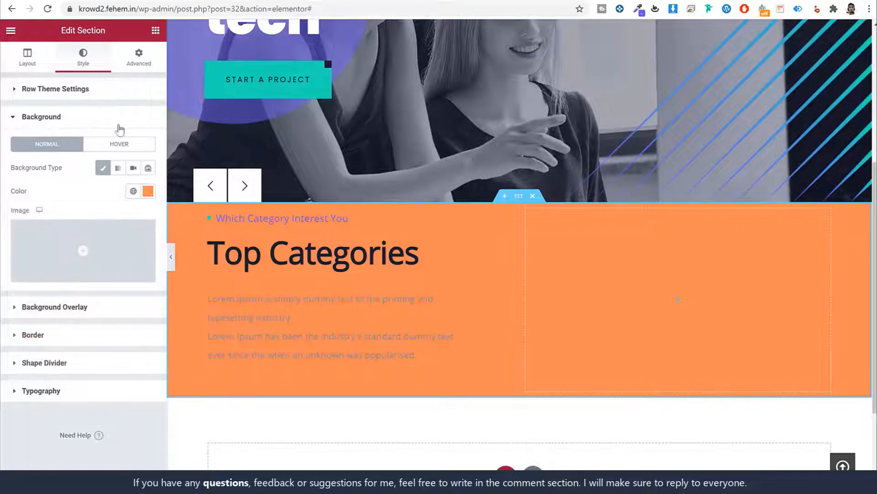
{"action": "left_click", "coordinate": [148, 191]}
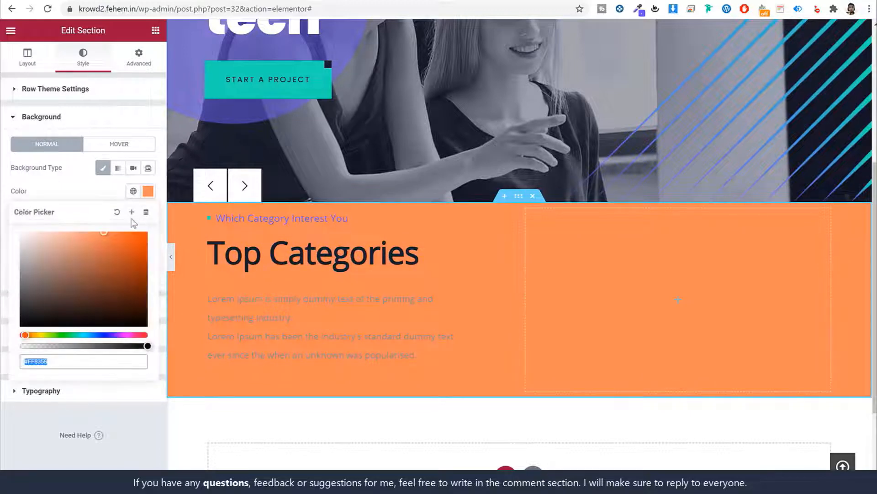
{"action": "left_click", "coordinate": [117, 211]}
{"action": "left_click", "coordinate": [130, 92]}
{"action": "left_click", "coordinate": [124, 117]}
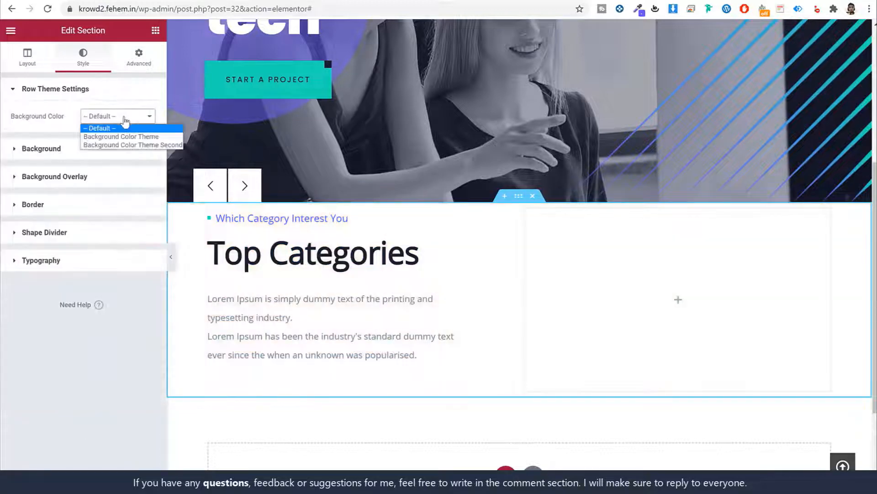
{"action": "left_click", "coordinate": [133, 137]}
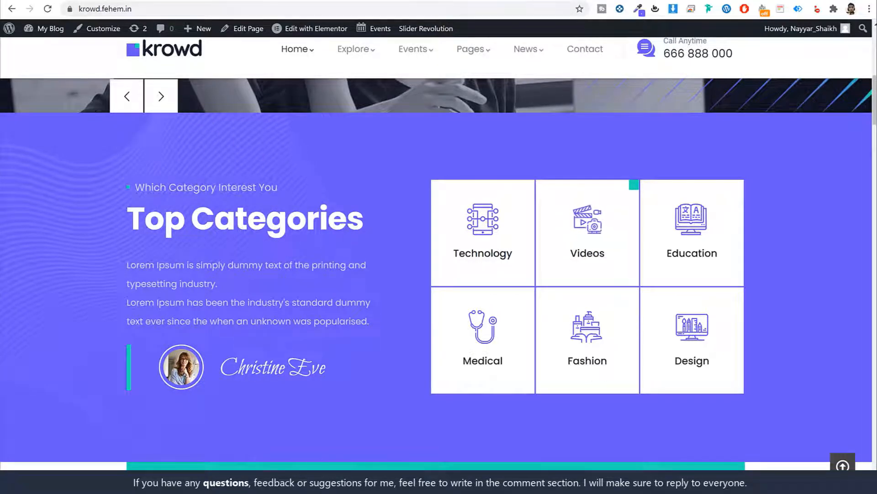
Switch the section's Background Overlay to Classic and start uploading a new image
{"action": "left_click", "coordinate": [182, 0]}
{"action": "left_click", "coordinate": [101, 157]}
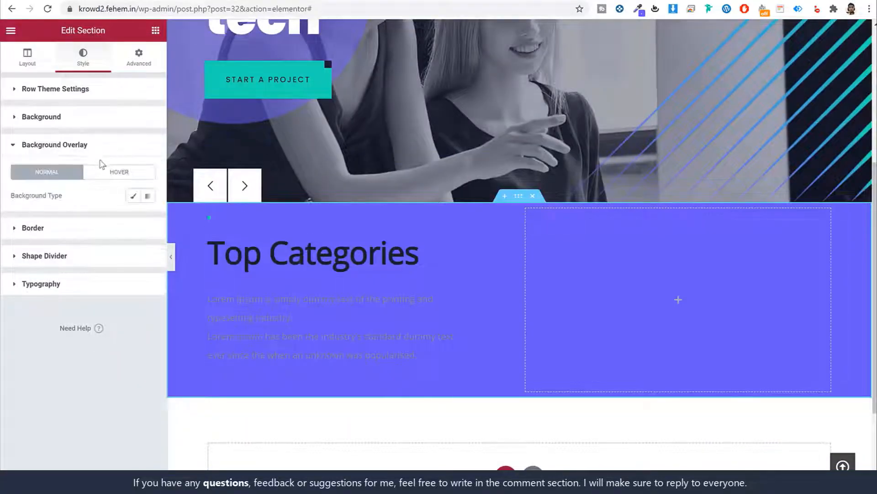
{"action": "left_click", "coordinate": [134, 199]}
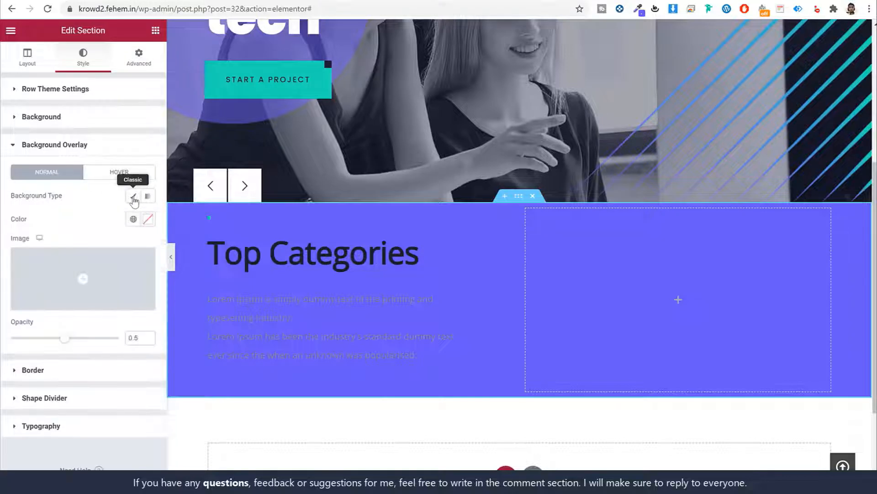
{"action": "left_click", "coordinate": [105, 262]}
{"action": "left_click", "coordinate": [45, 74]}
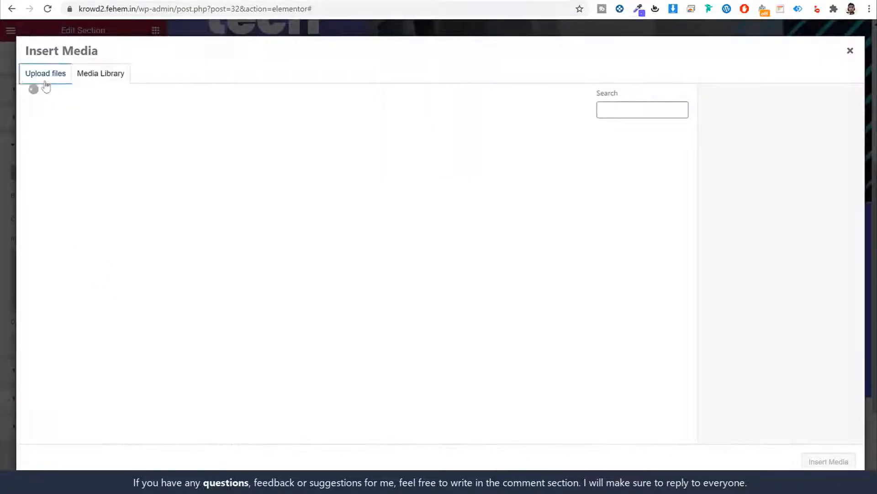
{"action": "left_click", "coordinate": [423, 250]}
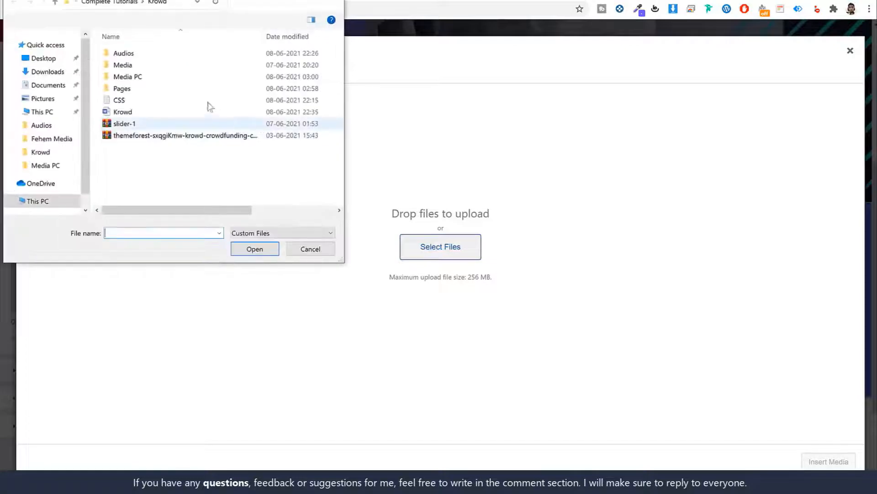
Upload the image files from the Media PC folder to the media library
{"action": "double_click", "coordinate": [147, 78]}
{"action": "left_click_drag", "start_coordinate": [224, 0], "coordinate": [398, 41]}
{"action": "scroll", "coordinate": [425, 183], "scroll_direction": "down", "scroll_amount": 4}
{"action": "key", "text": "ctrl+a"}
{"action": "scroll", "coordinate": [433, 192], "scroll_direction": "up", "scroll_amount": 4}
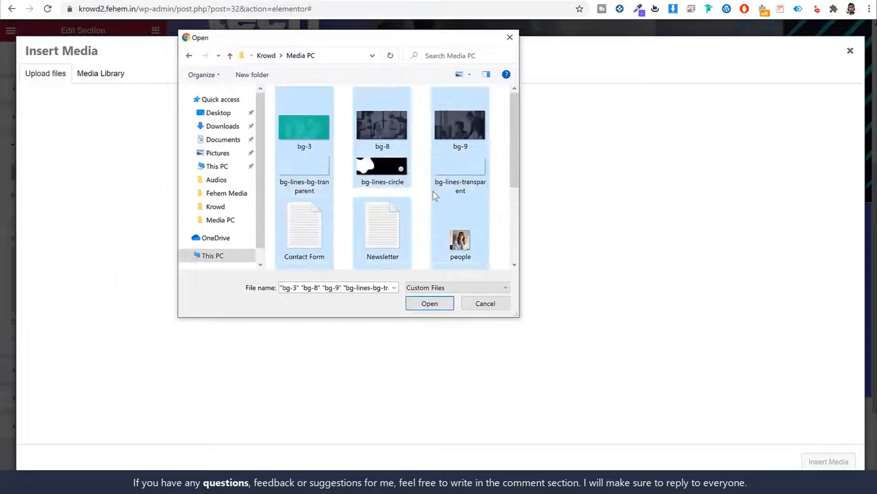
{"action": "left_click", "coordinate": [355, 220], "text": "ctrl"}
{"action": "left_click", "coordinate": [331, 225], "text": "ctrl"}
{"action": "scroll", "coordinate": [409, 224], "scroll_direction": "down", "scroll_amount": 3}
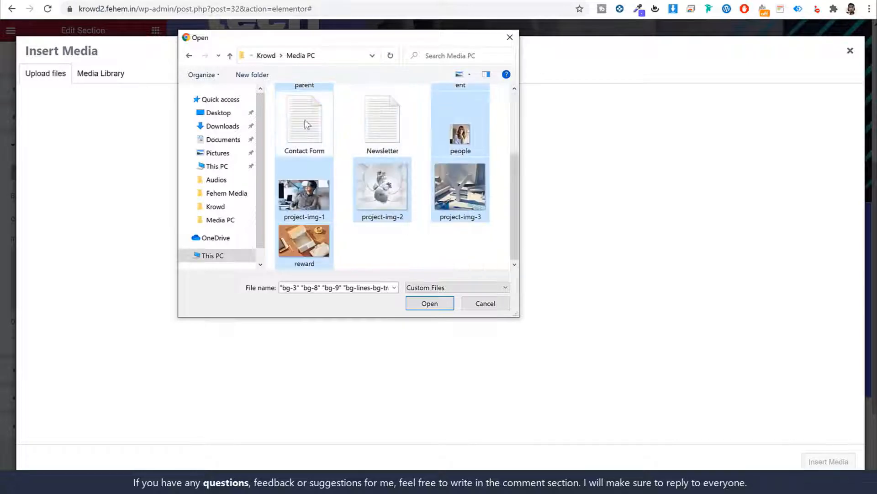
{"action": "left_click", "coordinate": [332, 133], "text": "ctrl"}
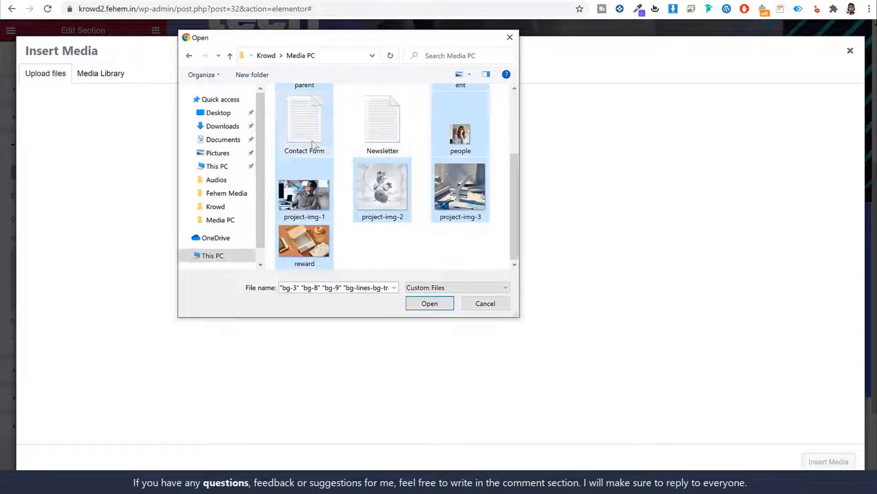
{"action": "scroll", "coordinate": [378, 151], "scroll_direction": "up", "scroll_amount": 2}
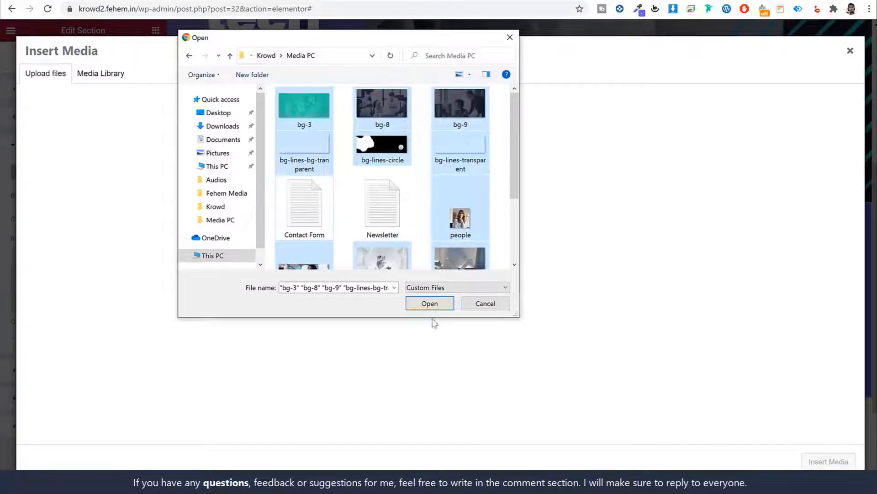
{"action": "left_click", "coordinate": [432, 304]}
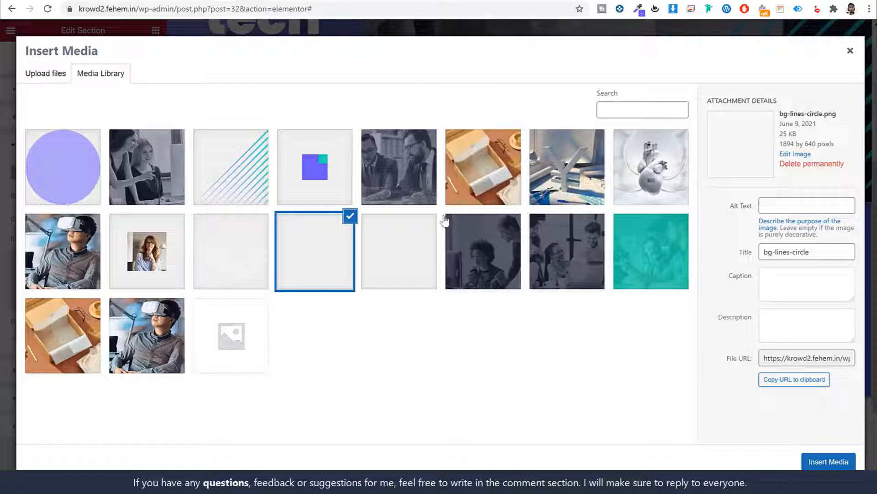
Use bg-lines-circle.png as the overlay image at opacity 1, positioned Top Left
{"action": "left_click", "coordinate": [288, 272]}
{"action": "left_click", "coordinate": [337, 260]}
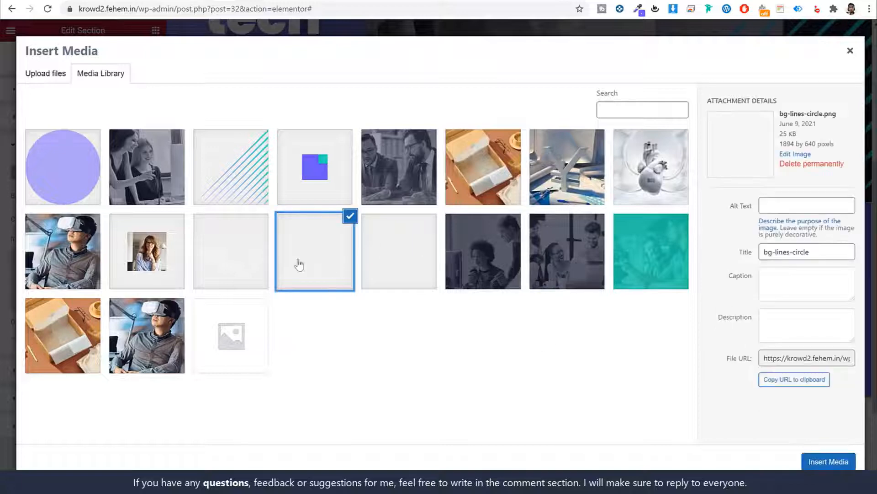
{"action": "mouse_move", "coordinate": [779, 117]}
{"action": "left_mouse_down"}
{"action": "mouse_move", "coordinate": [836, 115]}
{"action": "mouse_move", "coordinate": [782, 114]}
{"action": "left_mouse_up"}
{"action": "left_click", "coordinate": [839, 116]}
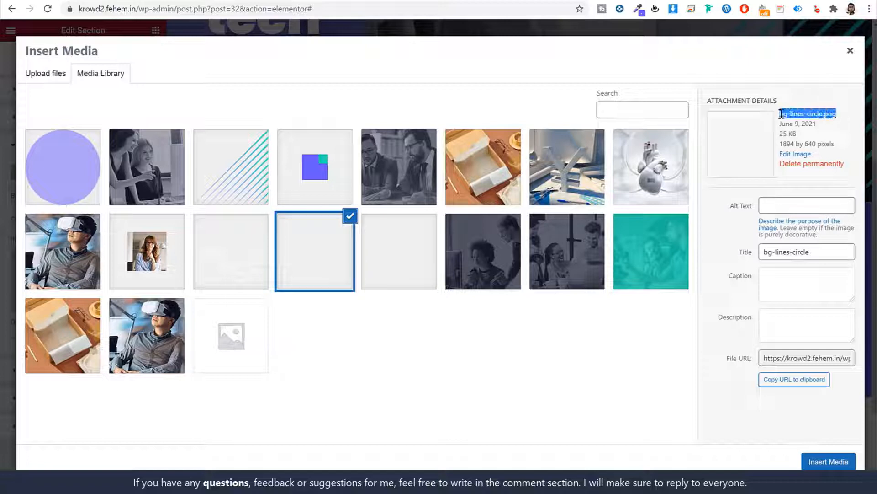
{"action": "left_click", "coordinate": [829, 462]}
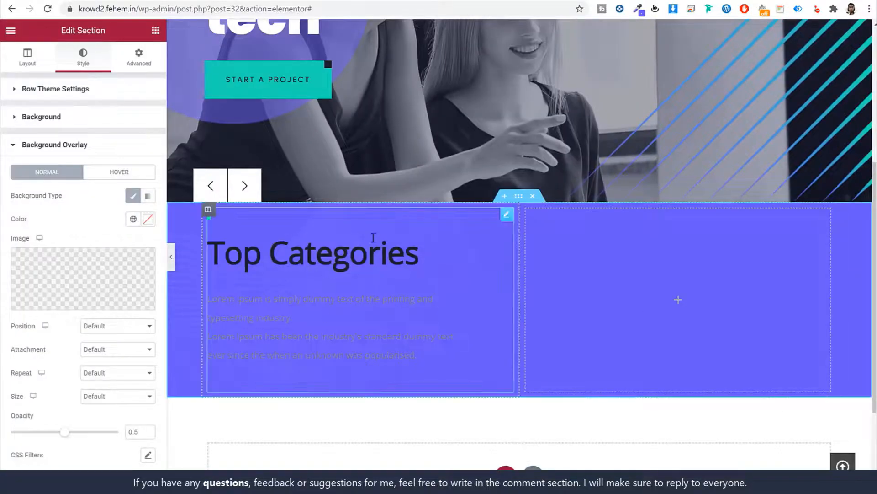
{"action": "scroll", "coordinate": [102, 359], "scroll_direction": "down", "scroll_amount": 3}
{"action": "left_click_drag", "start_coordinate": [69, 318], "coordinate": [134, 326]}
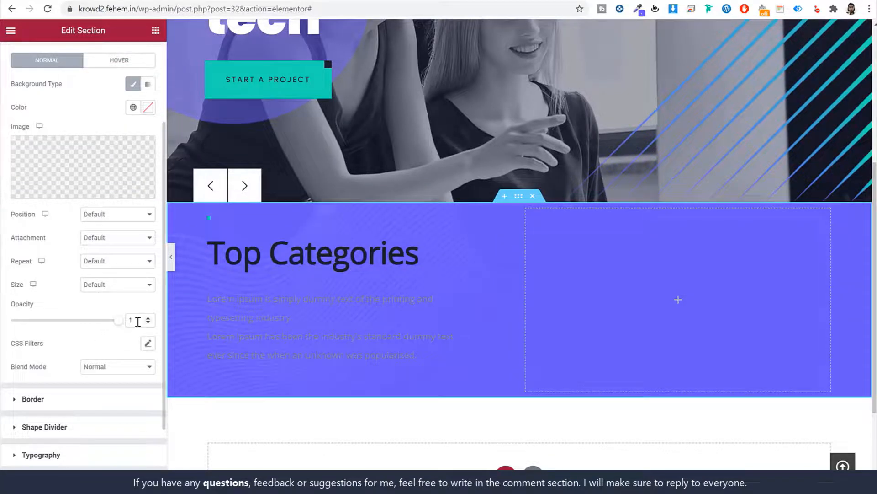
{"action": "left_click", "coordinate": [104, 216]}
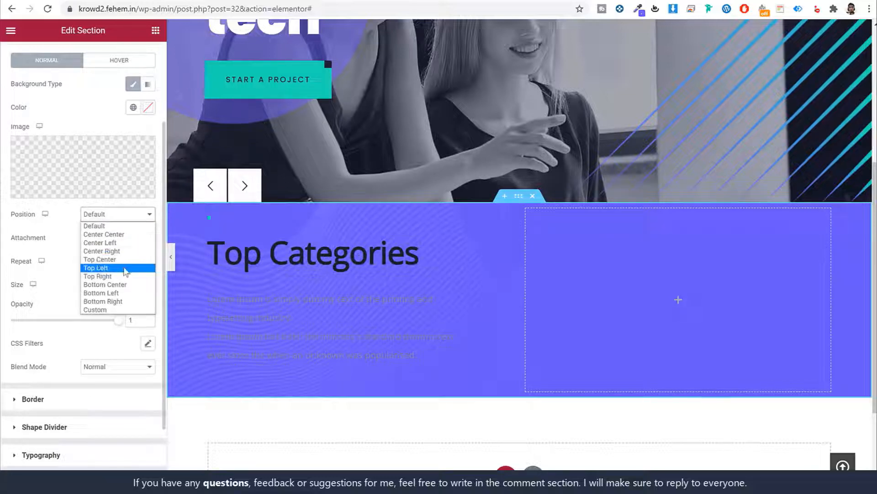
{"action": "left_click", "coordinate": [153, 269]}
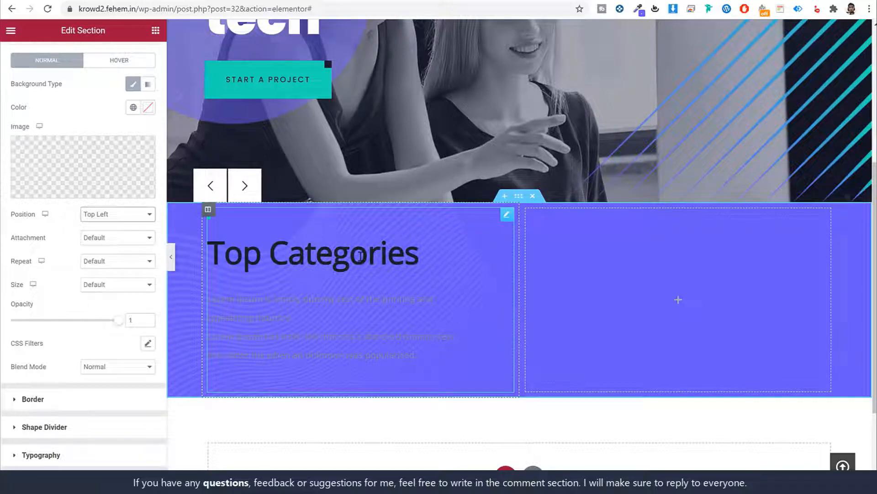
Set the section's top and bottom padding to 120 px, then select the Top Categories heading
{"action": "scroll", "coordinate": [137, 160], "scroll_direction": "up", "scroll_amount": 3}
{"action": "left_click", "coordinate": [141, 59]}
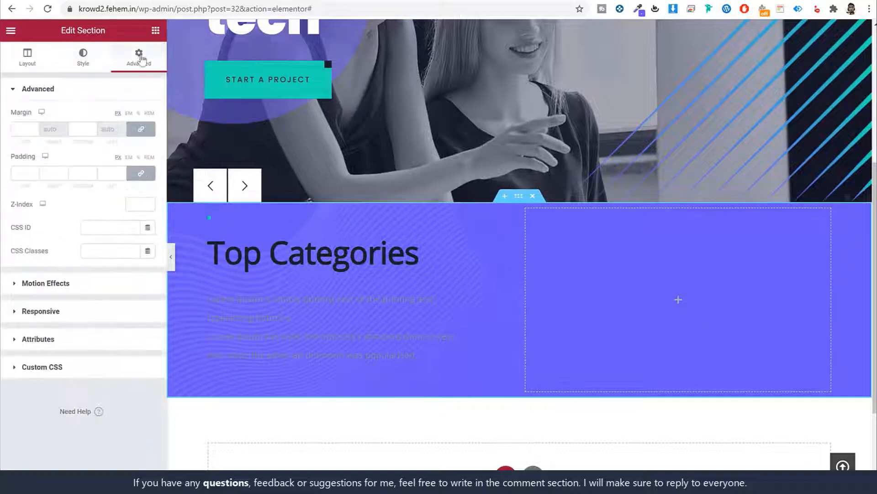
{"action": "left_click", "coordinate": [141, 173]}
{"action": "left_click", "coordinate": [21, 174]}
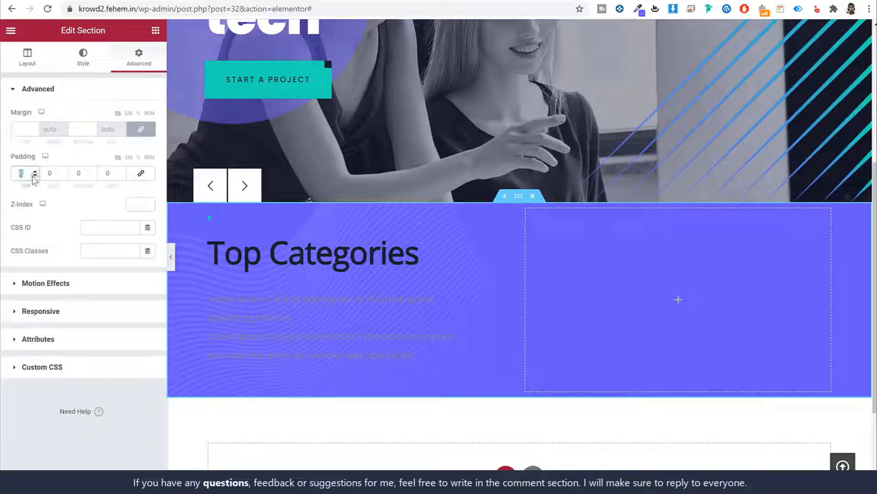
{"action": "type", "text": "120"}
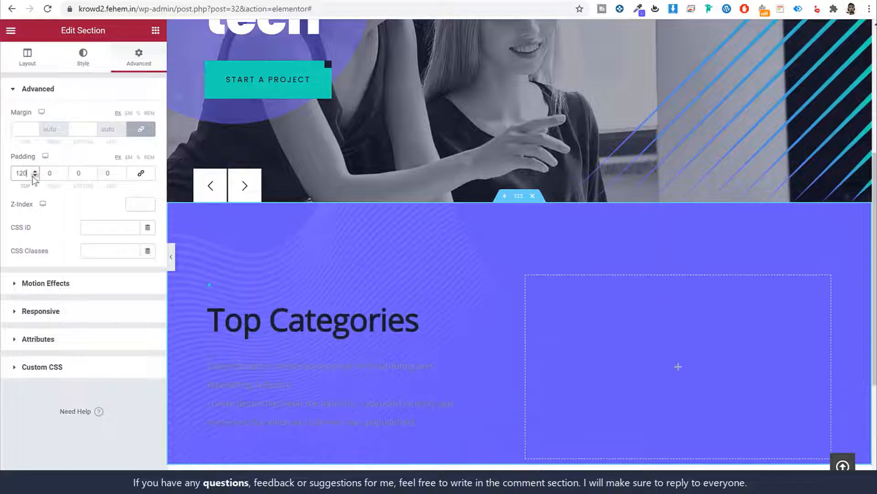
{"action": "key", "text": "Tab"}
{"action": "key", "text": "Tab"}
{"action": "type", "text": "120"}
{"action": "scroll", "coordinate": [464, 248], "scroll_direction": "down", "scroll_amount": 3}
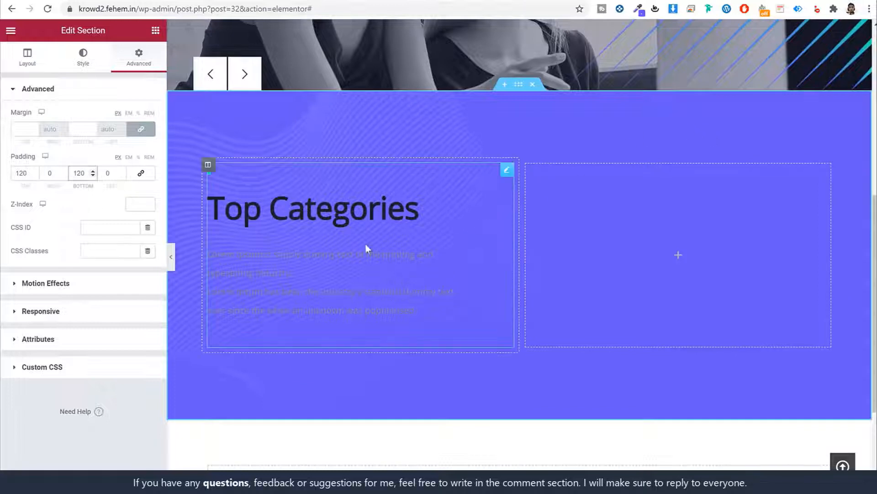
{"action": "left_click", "coordinate": [360, 207]}
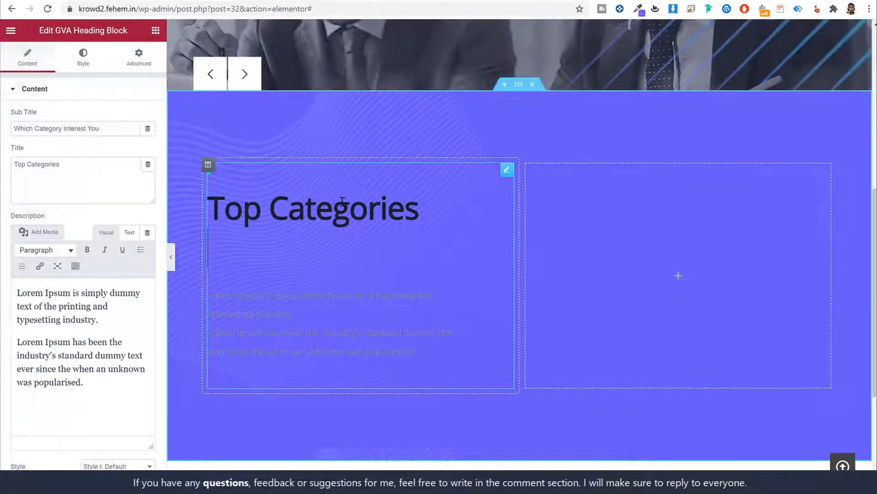
Set the heading's title and subtitle text colour to white (#FFFFFF)
{"action": "scroll", "coordinate": [377, 236], "scroll_direction": "down", "scroll_amount": 3}
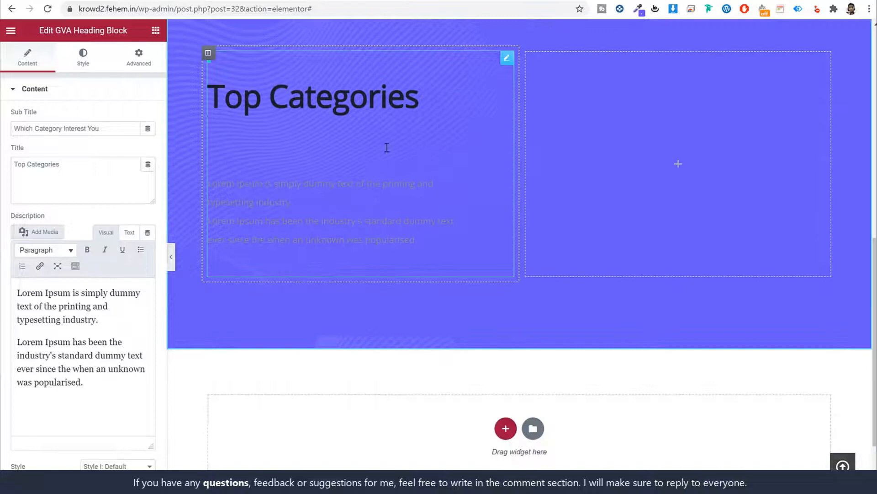
{"action": "left_click", "coordinate": [85, 69]}
{"action": "left_click", "coordinate": [101, 162]}
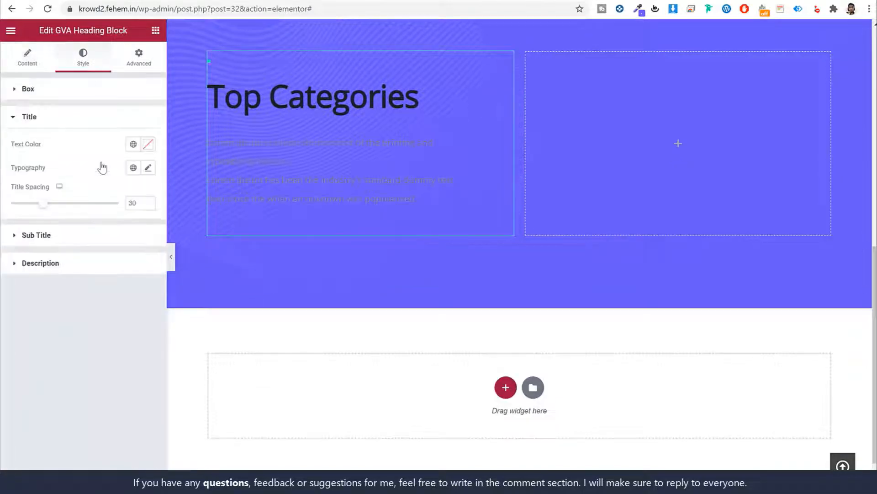
{"action": "left_click", "coordinate": [146, 150]}
{"action": "left_click_drag", "start_coordinate": [77, 201], "coordinate": [10, 150]}
{"action": "left_click", "coordinate": [146, 145]}
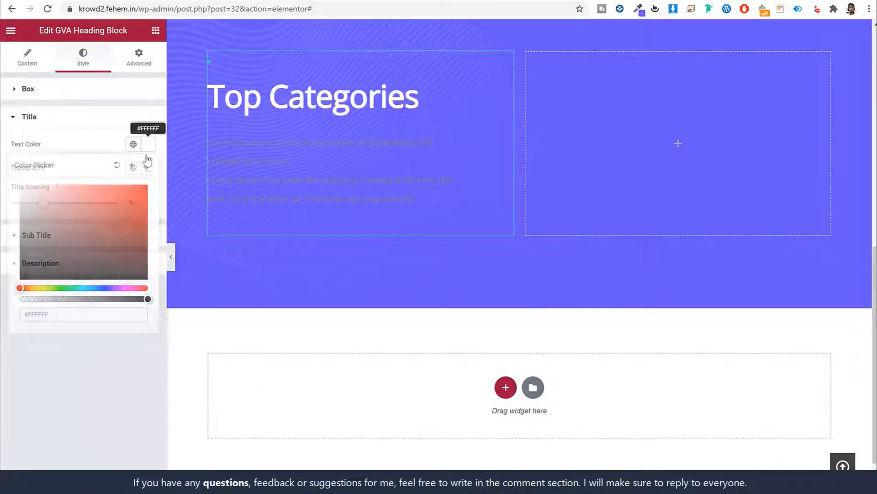
{"action": "left_click", "coordinate": [84, 235]}
{"action": "left_click", "coordinate": [145, 174]}
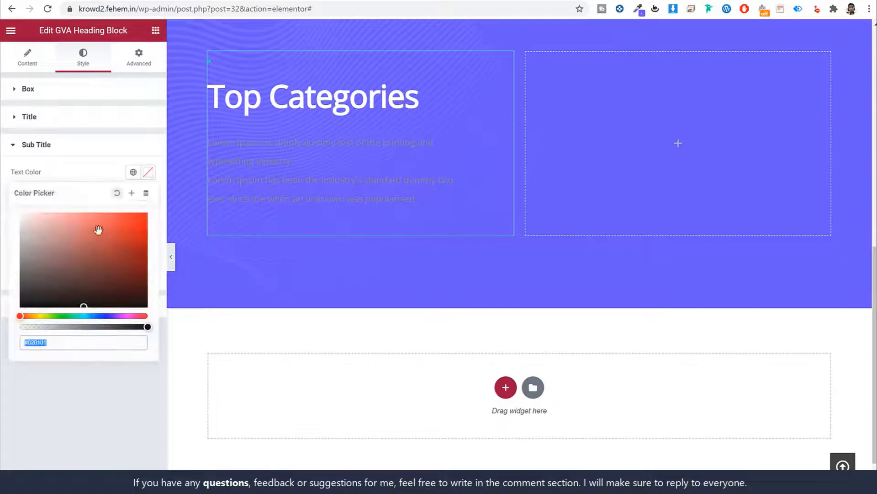
{"action": "left_click_drag", "start_coordinate": [97, 232], "coordinate": [20, 213]}
{"action": "left_click", "coordinate": [136, 170]}
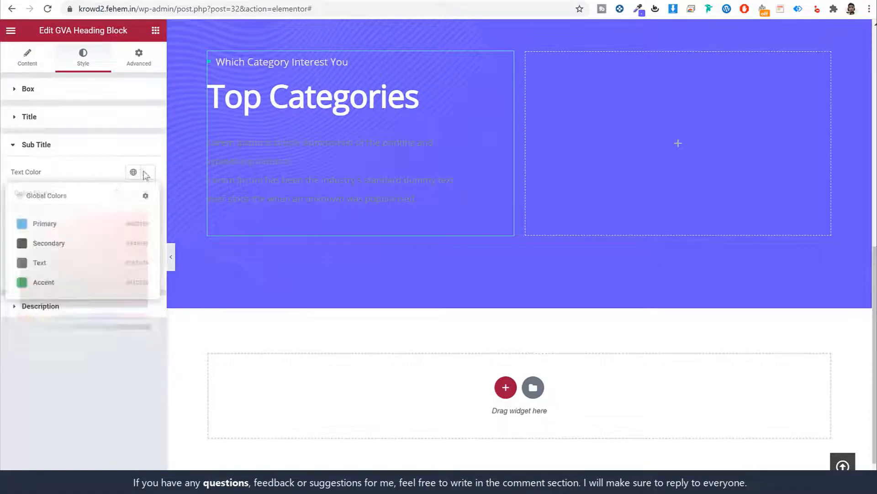
{"action": "left_click", "coordinate": [97, 152]}
Make the description text white as well
{"action": "left_click", "coordinate": [92, 179]}
{"action": "left_click", "coordinate": [147, 201]}
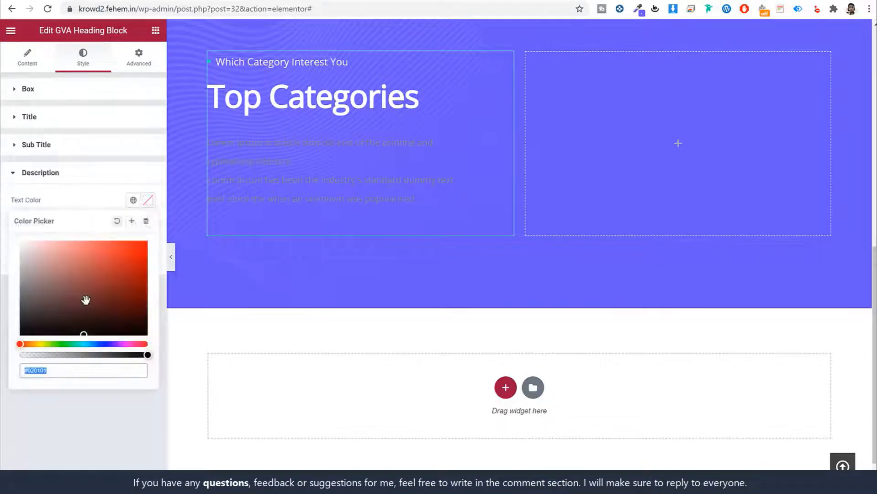
{"action": "left_click_drag", "start_coordinate": [84, 299], "coordinate": [11, 204]}
{"action": "left_click", "coordinate": [147, 203]}
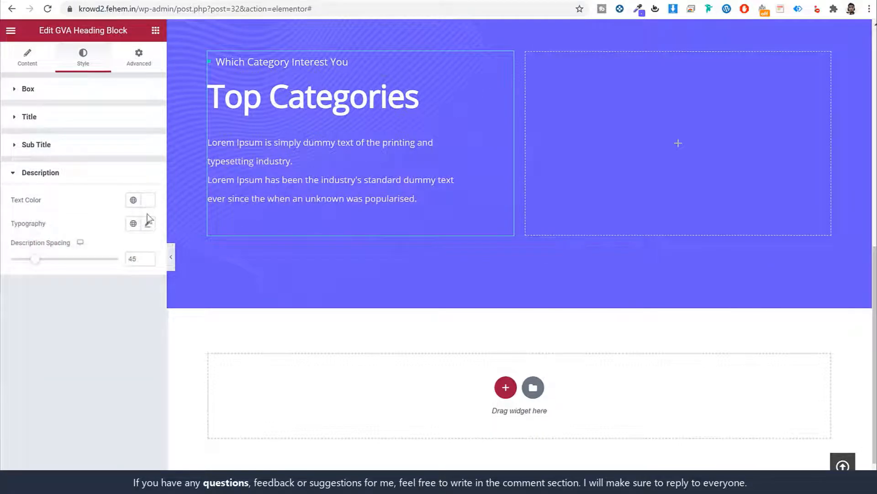
Set the title's typography font family to Poppins
{"action": "left_click", "coordinate": [81, 119]}
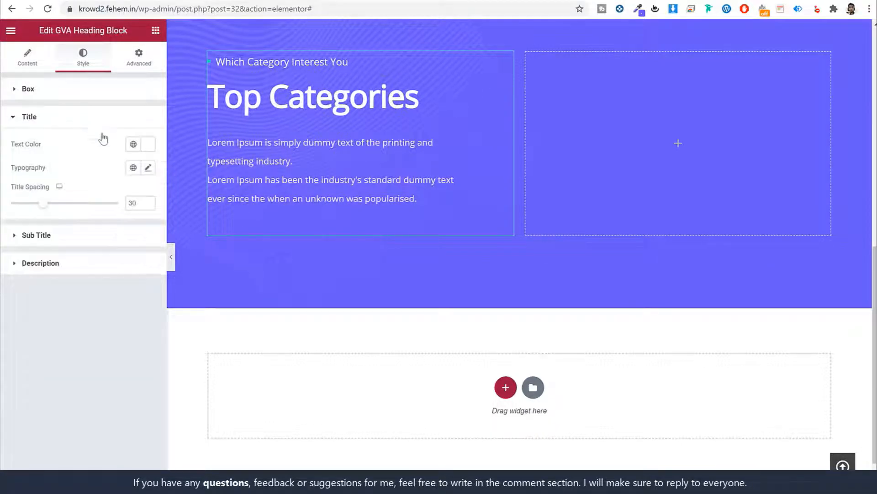
{"action": "left_click_drag", "start_coordinate": [46, 170], "coordinate": [18, 169]}
{"action": "left_click", "coordinate": [12, 170]}
{"action": "left_click", "coordinate": [147, 168]}
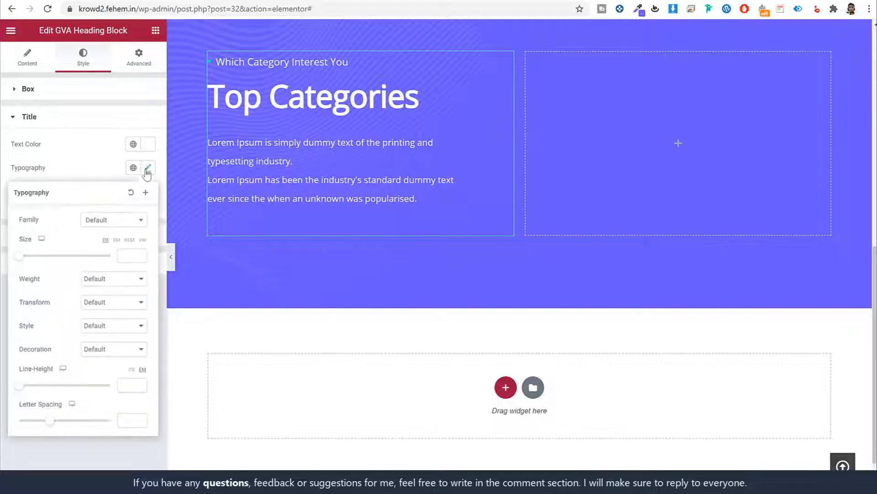
{"action": "left_click", "coordinate": [116, 223]}
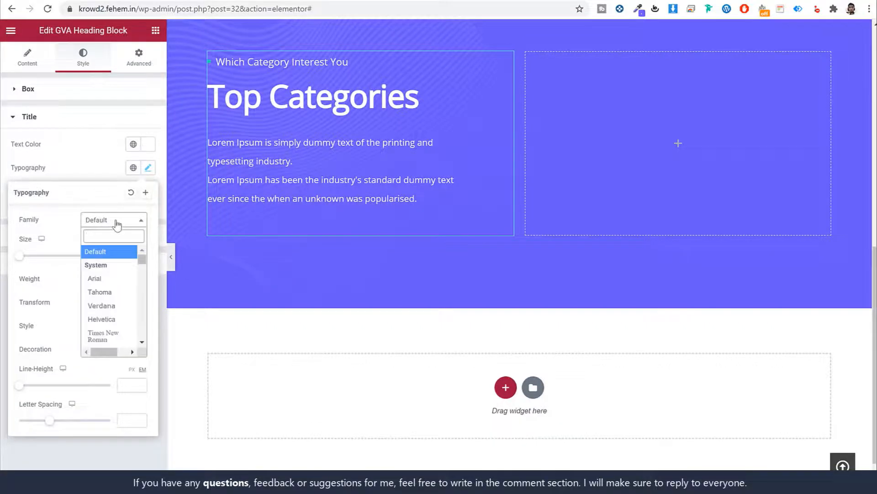
{"action": "type", "text": "popp"}
{"action": "key", "text": "Return"}
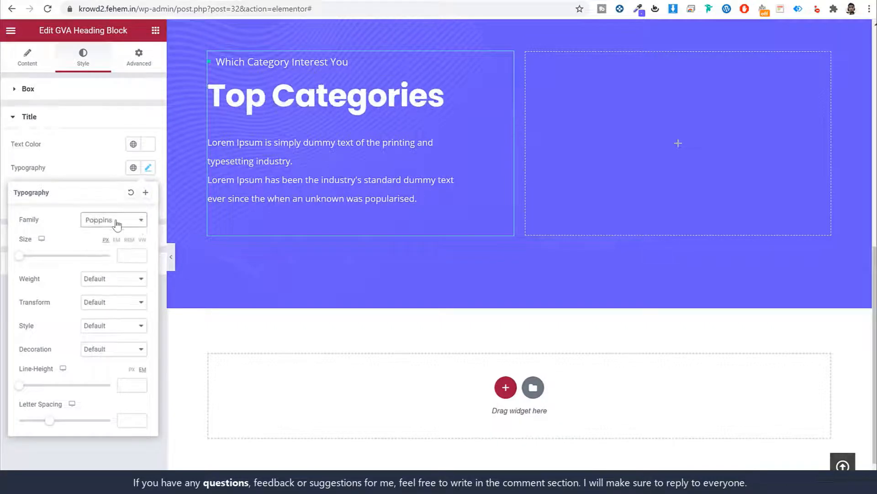
{"action": "left_click", "coordinate": [96, 126]}
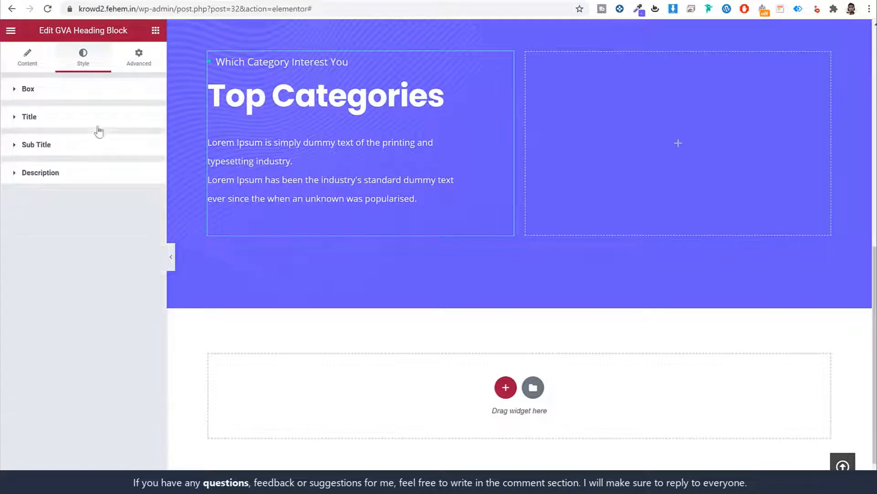
Set the subtitle and description font family to Poppins too
{"action": "left_click", "coordinate": [83, 146]}
{"action": "left_click", "coordinate": [147, 232]}
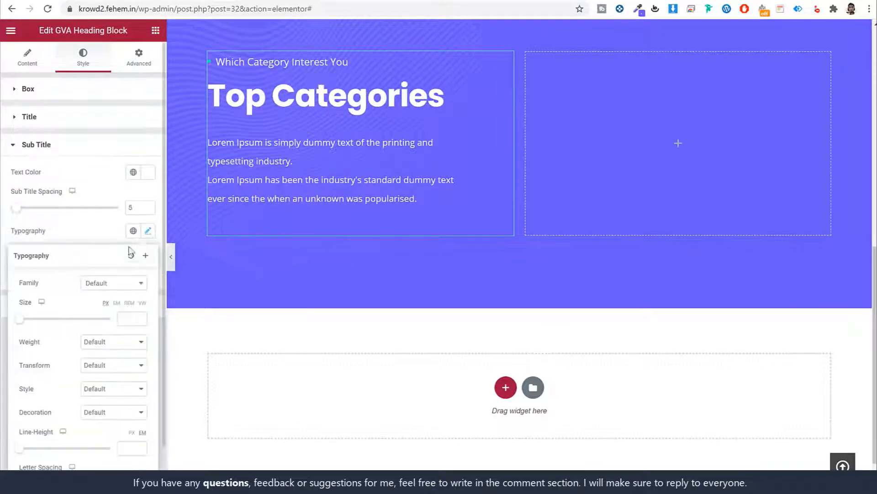
{"action": "left_click", "coordinate": [113, 283]}
{"action": "type", "text": "pop"}
{"action": "key", "text": "Return"}
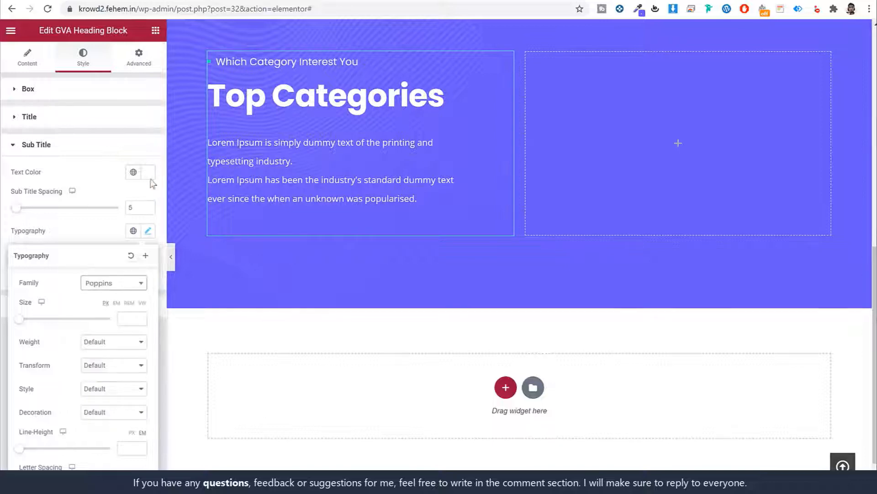
{"action": "left_click", "coordinate": [122, 154]}
{"action": "left_click", "coordinate": [118, 179]}
{"action": "left_click", "coordinate": [147, 224]}
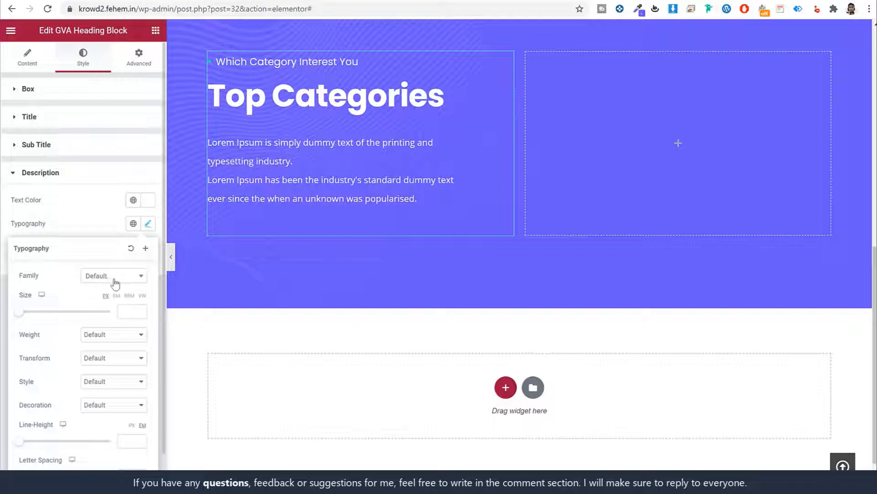
{"action": "left_click", "coordinate": [114, 284]}
{"action": "type", "text": "popp"}
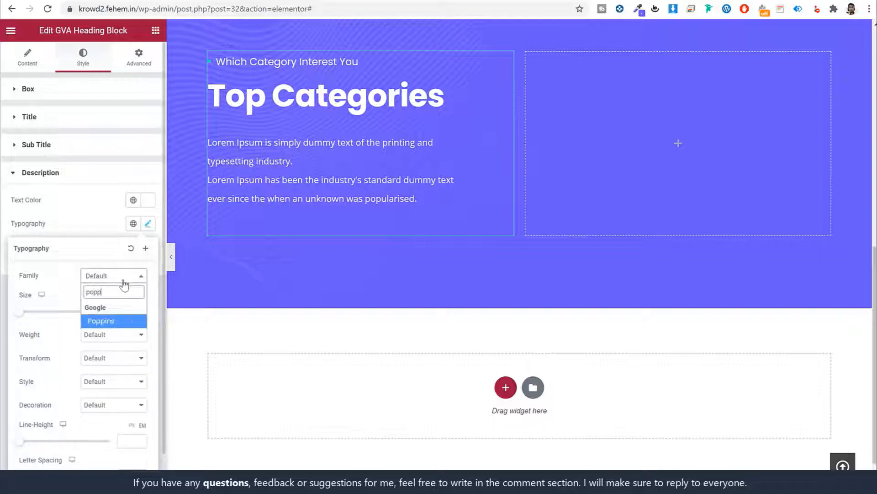
{"action": "left_click", "coordinate": [102, 334]}
{"action": "left_click", "coordinate": [108, 223]}
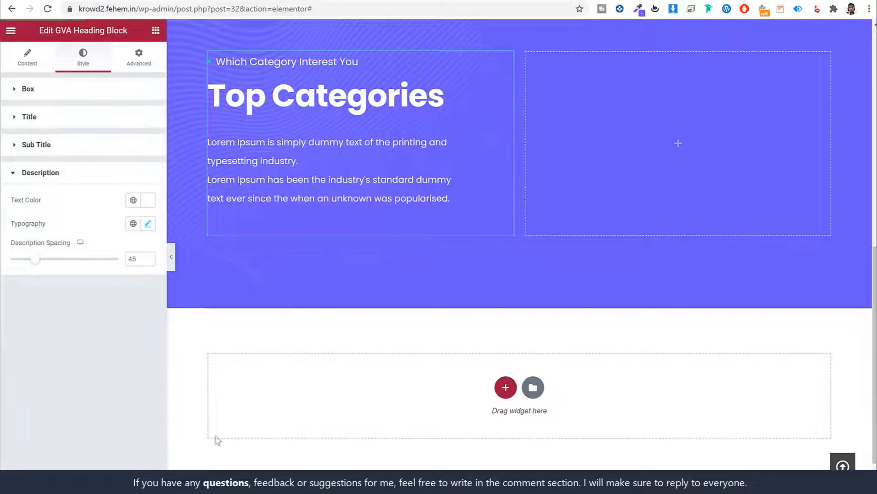
{"action": "left_click", "coordinate": [57, 1]}
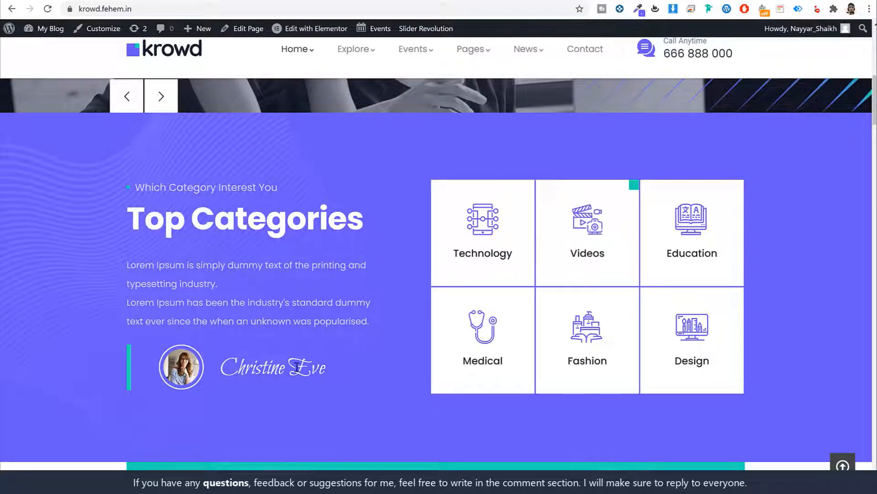
{"action": "left_click_drag", "start_coordinate": [325, 370], "coordinate": [219, 373]}
{"action": "left_click", "coordinate": [239, 374]}
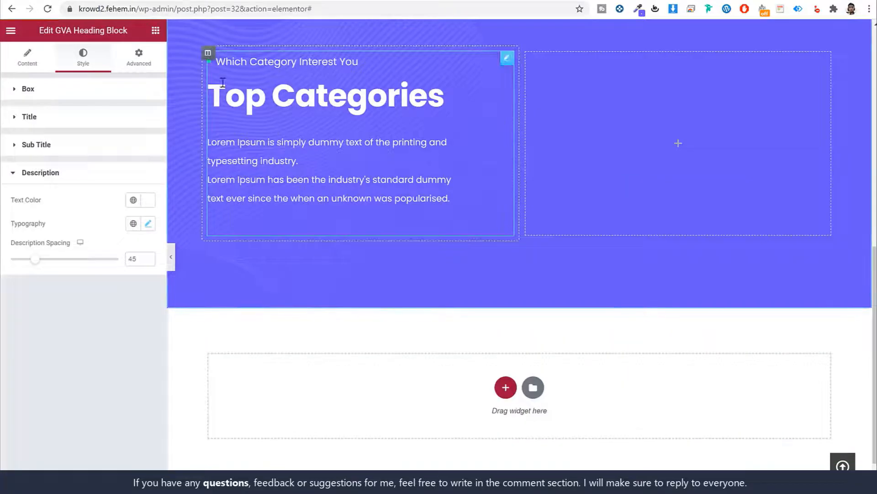
{"action": "scroll", "coordinate": [222, 83], "scroll_direction": "up", "scroll_amount": 4}
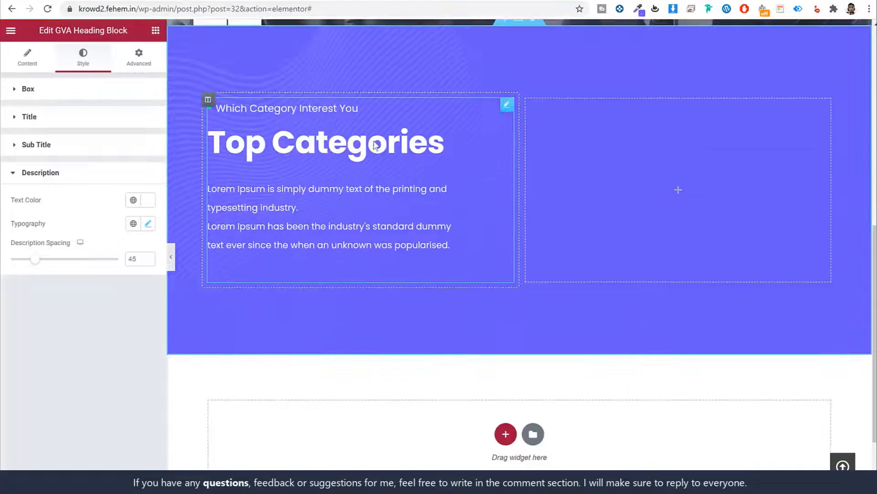
Drop an Inner Section widget beneath the Top Categories text
{"action": "scroll", "coordinate": [531, 305], "scroll_direction": "down", "scroll_amount": 1}
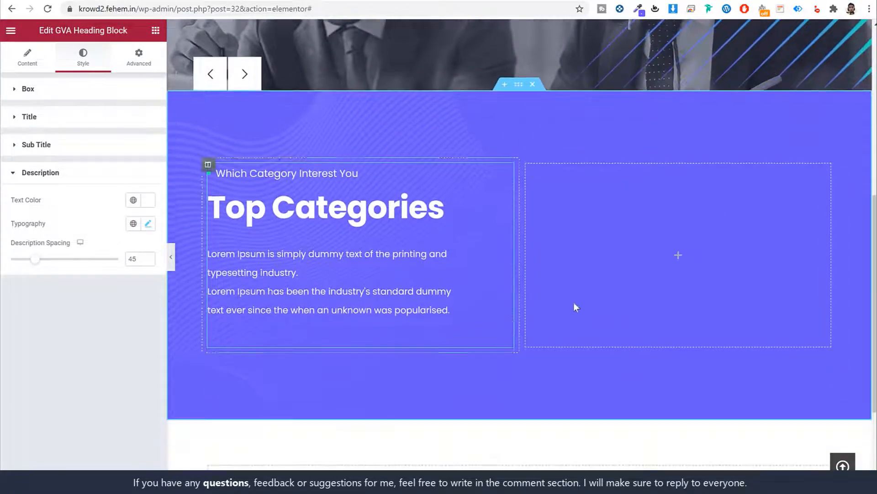
{"action": "left_click", "coordinate": [156, 31]}
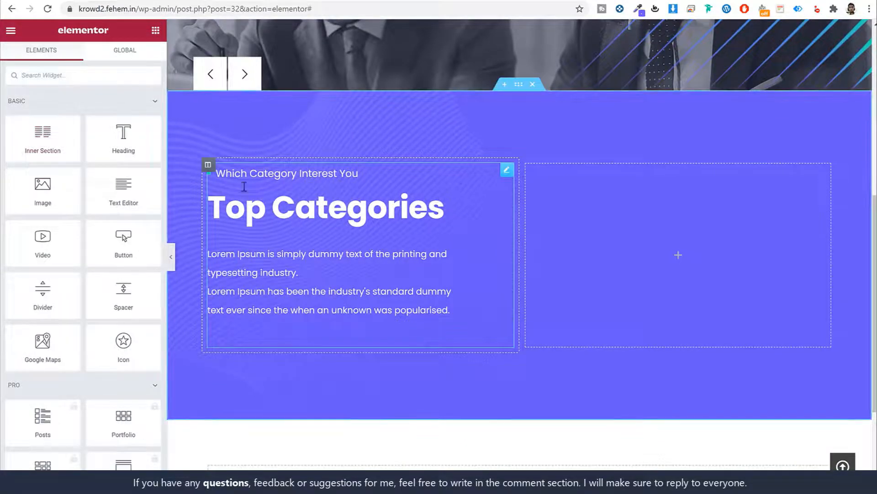
{"action": "mouse_move", "coordinate": [208, 166]}
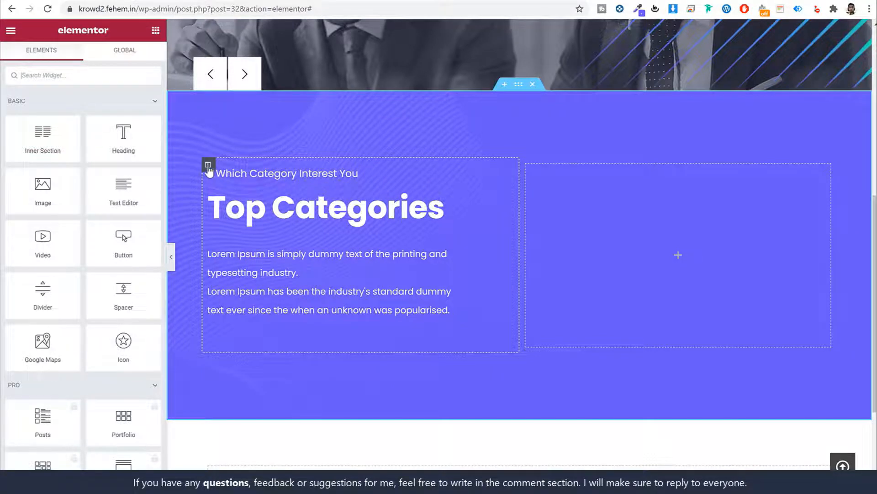
{"action": "left_click_drag", "start_coordinate": [44, 137], "coordinate": [347, 295]}
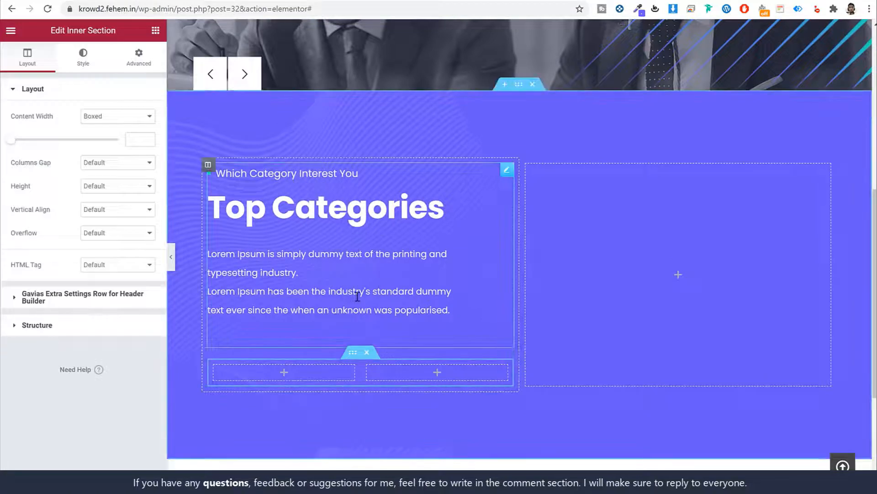
Set the inner section's left column width to 30%
{"action": "scroll", "coordinate": [344, 314], "scroll_direction": "down", "scroll_amount": 1}
{"action": "left_click", "coordinate": [208, 108]}
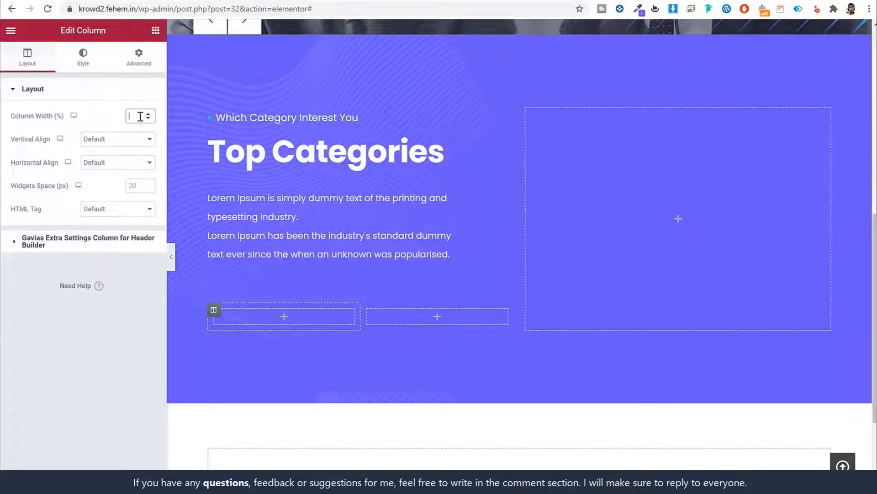
{"action": "type", "text": "3030"}
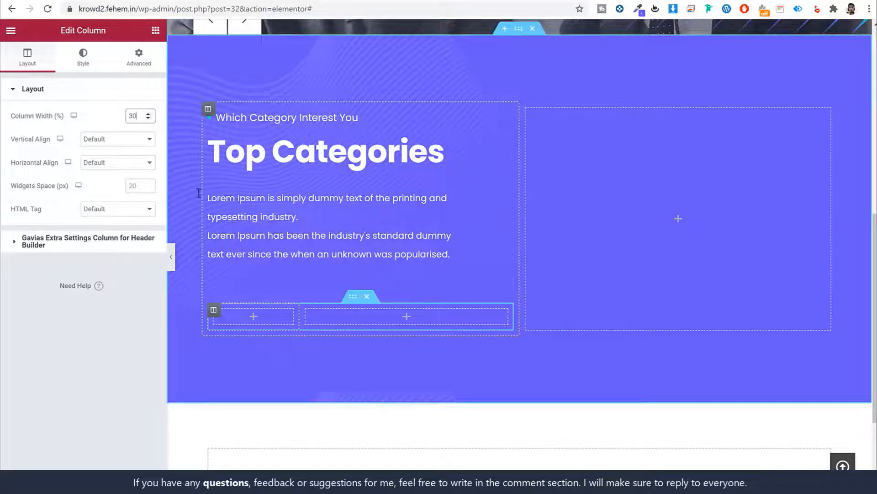
{"action": "left_click", "coordinate": [156, 32]}
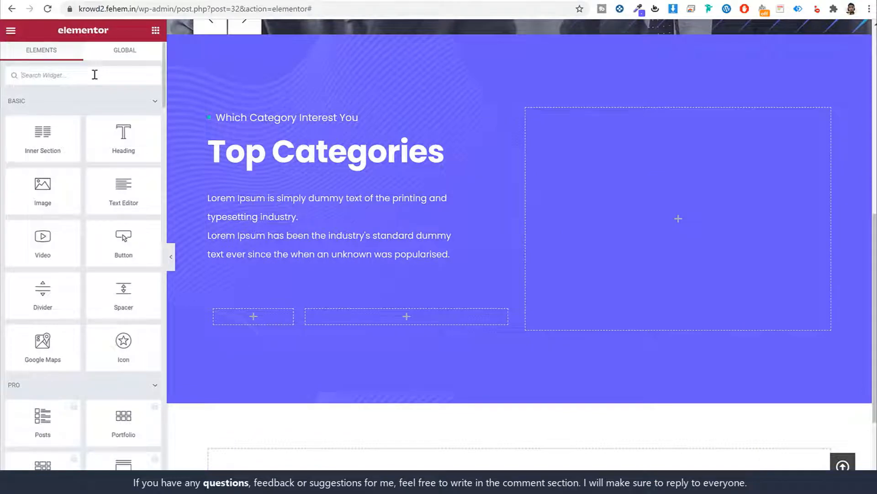
Add an Image widget to the narrow left column showing people.jpg from the media library
{"action": "type", "text": "ima"}
{"action": "left_click_drag", "start_coordinate": [43, 113], "coordinate": [258, 321]}
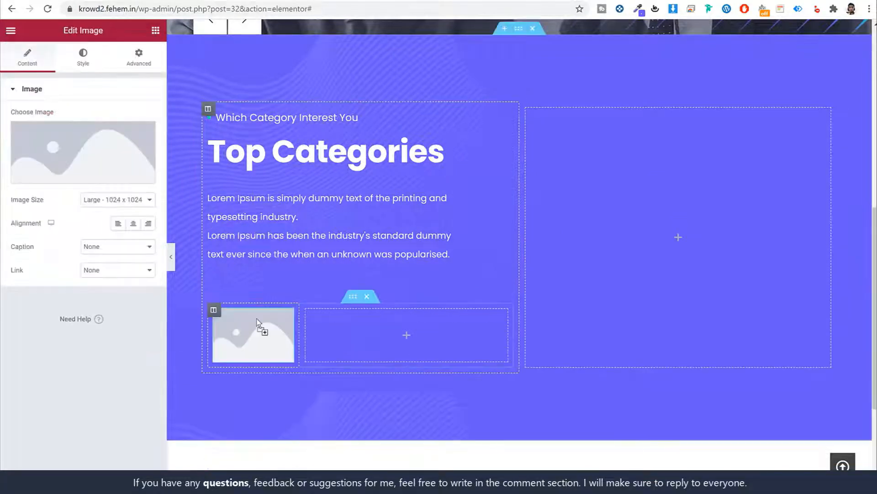
{"action": "left_click", "coordinate": [87, 156]}
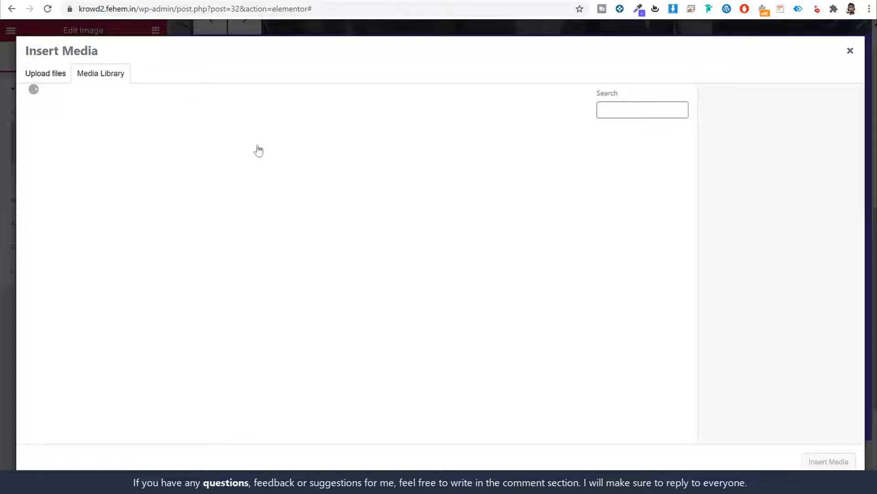
{"action": "left_click", "coordinate": [152, 254]}
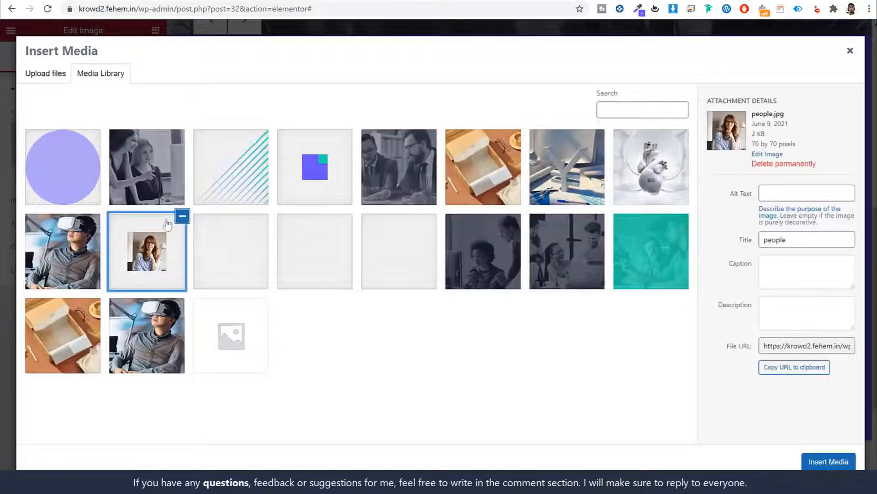
{"action": "left_click", "coordinate": [806, 462]}
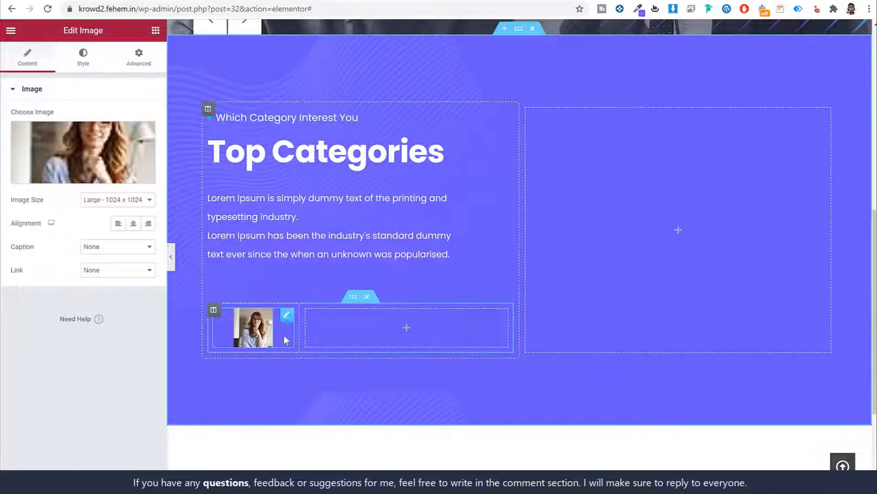
{"action": "left_click", "coordinate": [83, 66]}
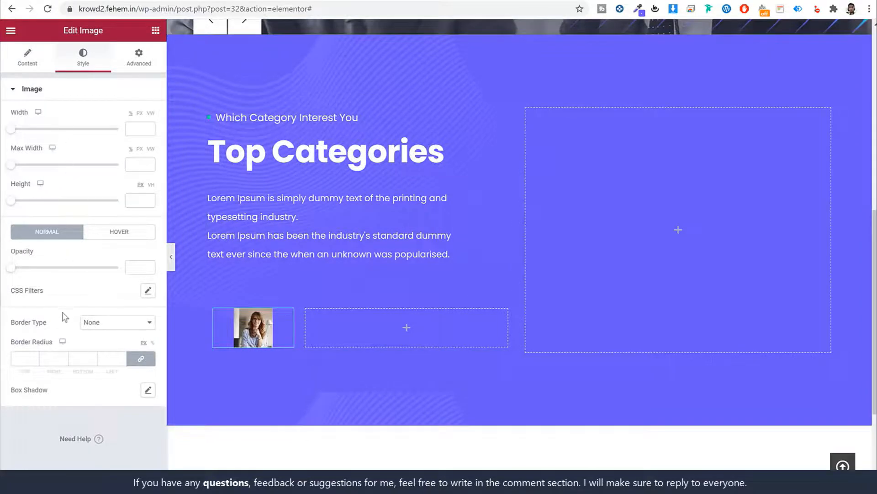
Give the image a border radius of 50 and 6px padding on all sides
{"action": "left_click", "coordinate": [36, 360]}
{"action": "type", "text": "50"}
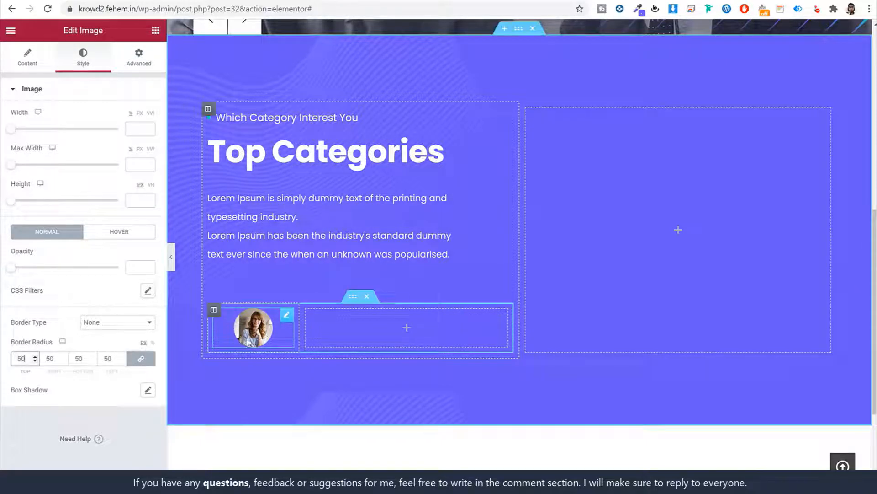
{"action": "left_click", "coordinate": [138, 58]}
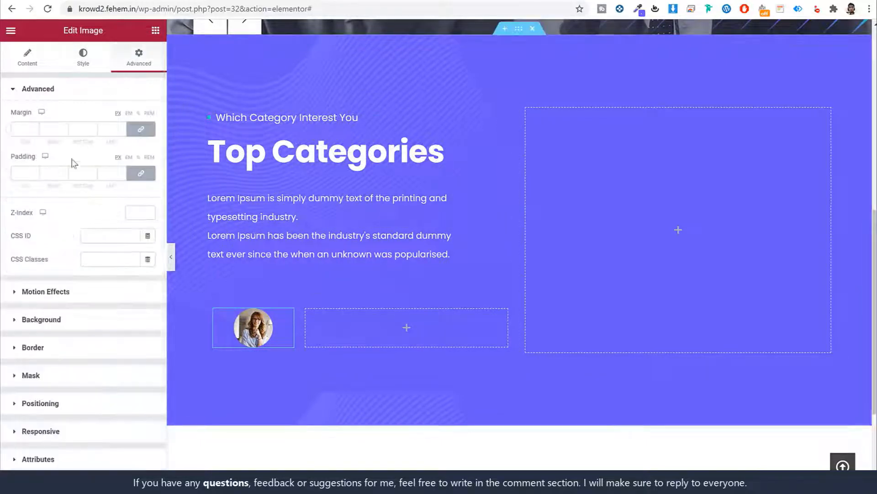
{"action": "left_click", "coordinate": [21, 180]}
{"action": "type", "text": "6"}
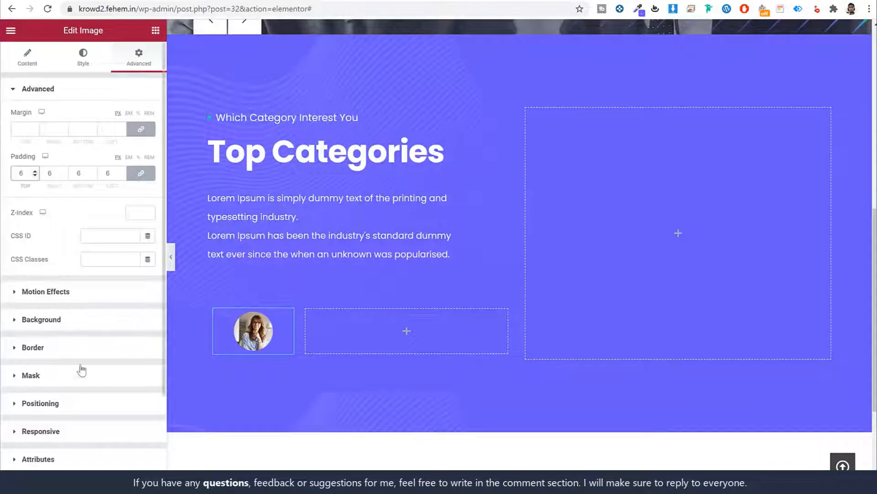
Add a solid white border around the image
{"action": "left_click", "coordinate": [71, 349]}
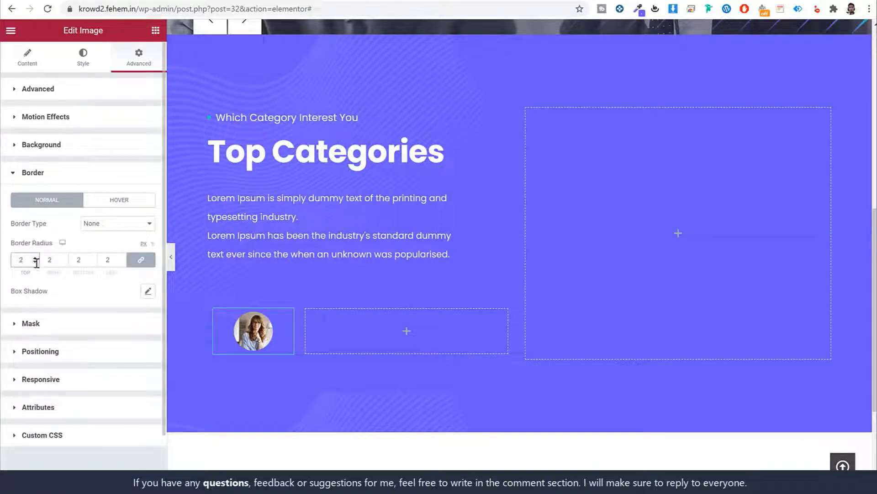
{"action": "left_click", "coordinate": [83, 227]}
{"action": "left_click", "coordinate": [96, 240]}
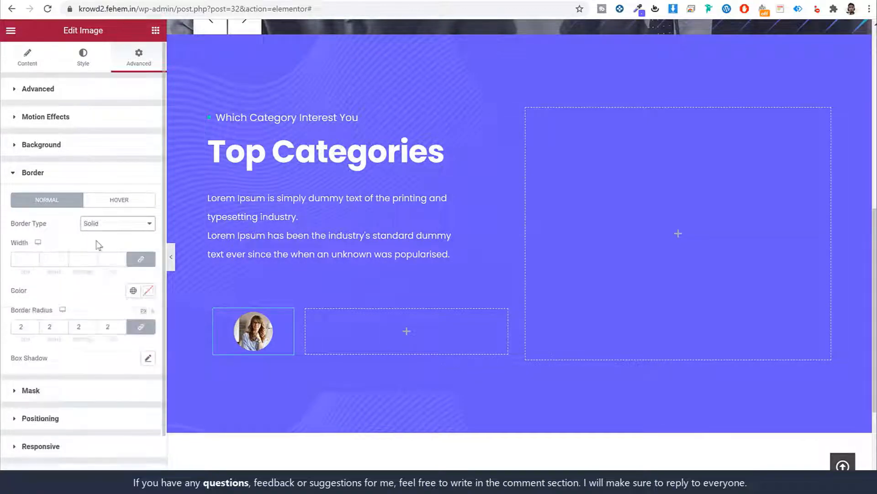
{"action": "left_click", "coordinate": [148, 291]}
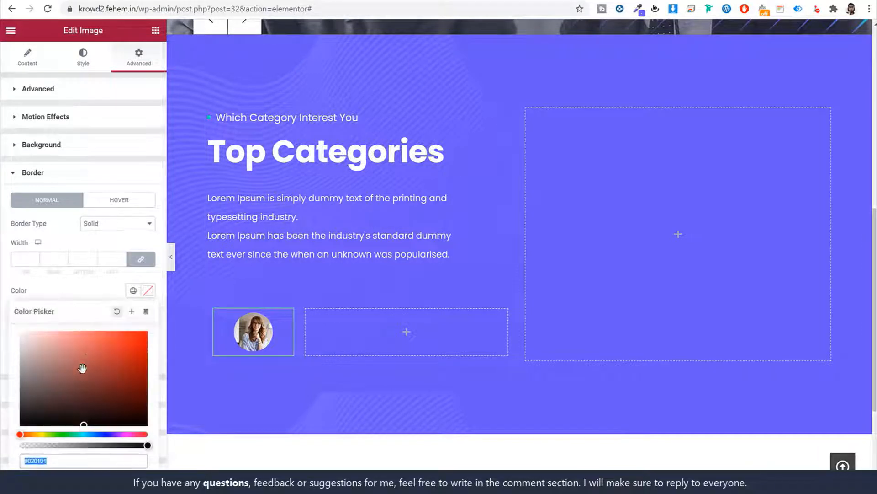
{"action": "left_click", "coordinate": [169, 259]}
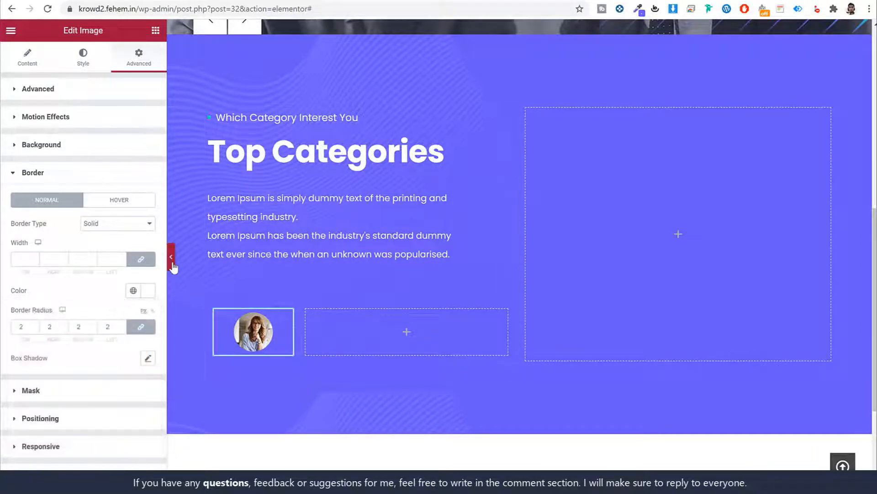
{"action": "left_click", "coordinate": [171, 263]}
{"action": "left_click", "coordinate": [4, 259]}
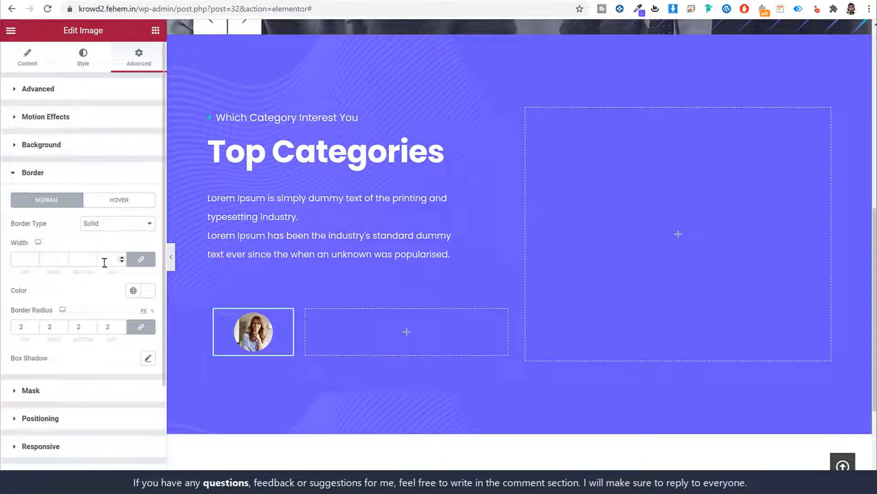
Set the image border's radius to 50 and width to 2px
{"action": "double_click", "coordinate": [27, 325]}
{"action": "type", "text": "5"}
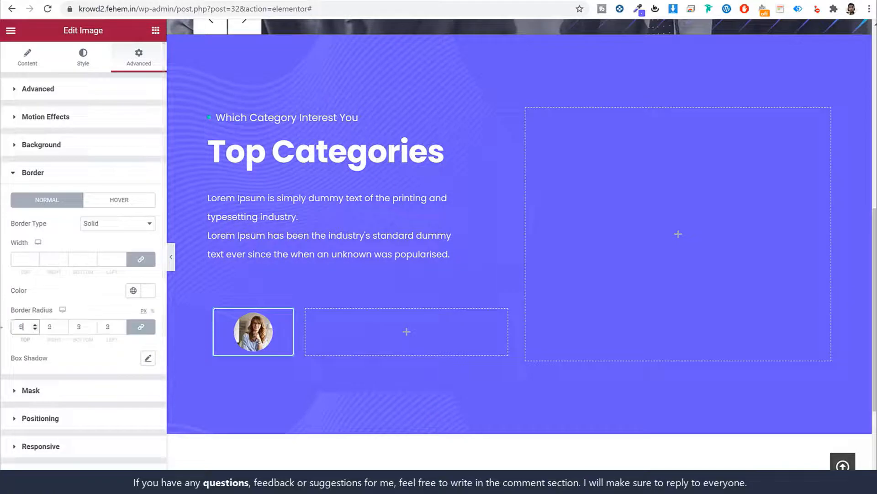
{"action": "type", "text": "0"}
{"action": "left_click", "coordinate": [21, 260]}
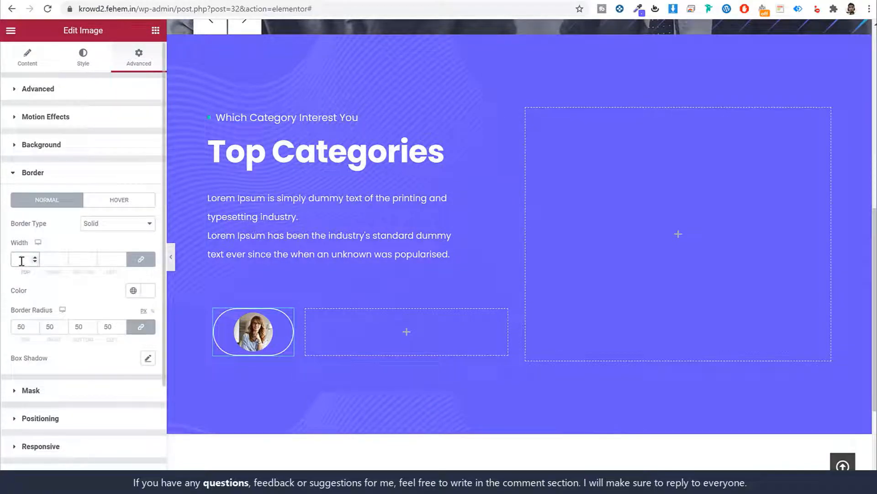
{"action": "type", "text": "2"}
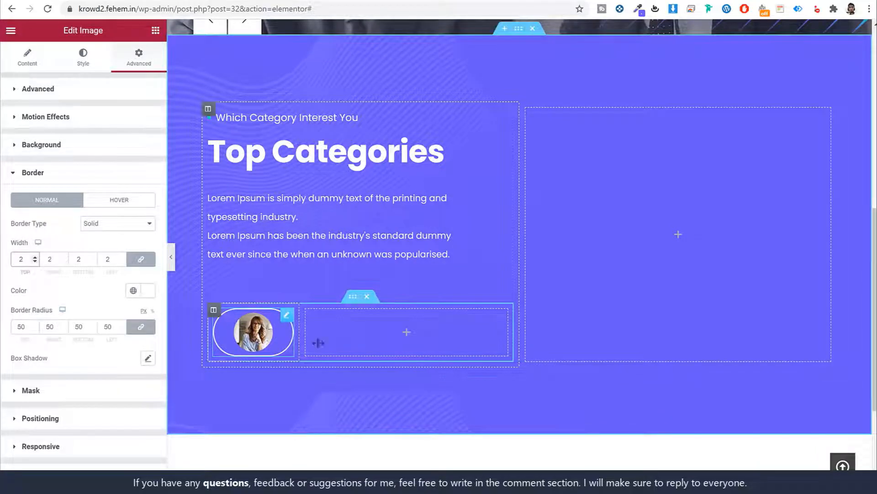
{"action": "left_click", "coordinate": [98, 1]}
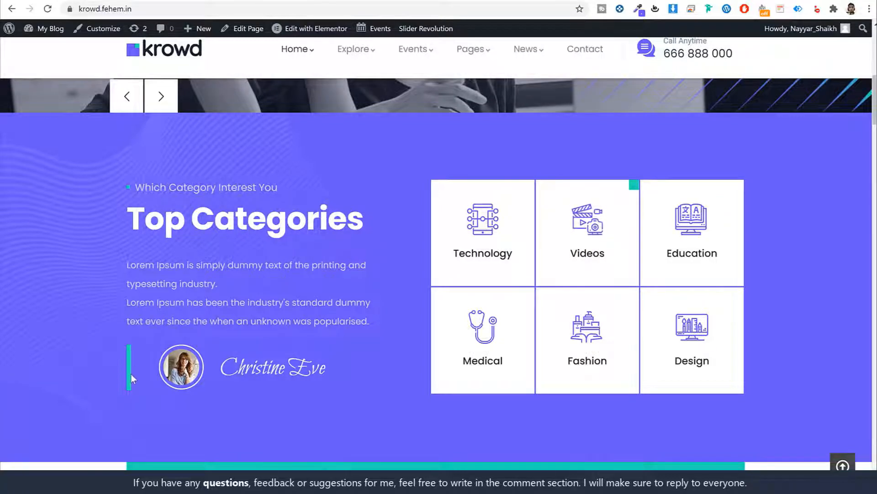
{"action": "left_click", "coordinate": [240, 4]}
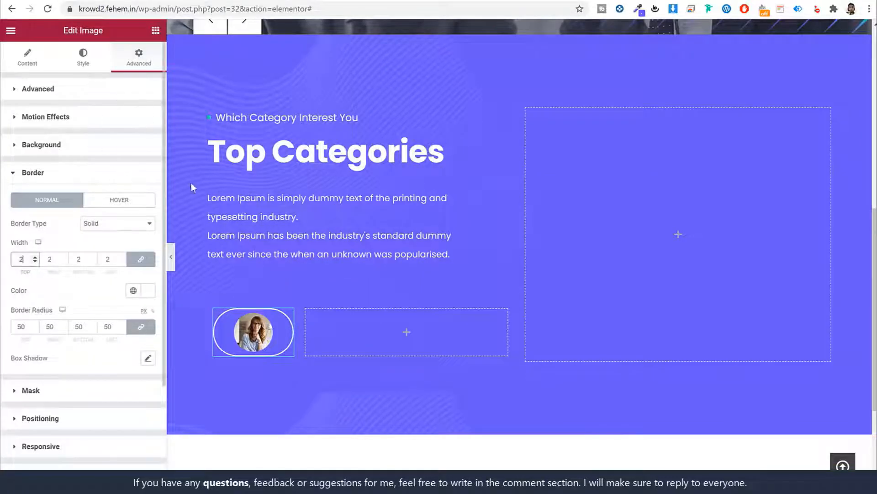
{"action": "left_click", "coordinate": [213, 309]}
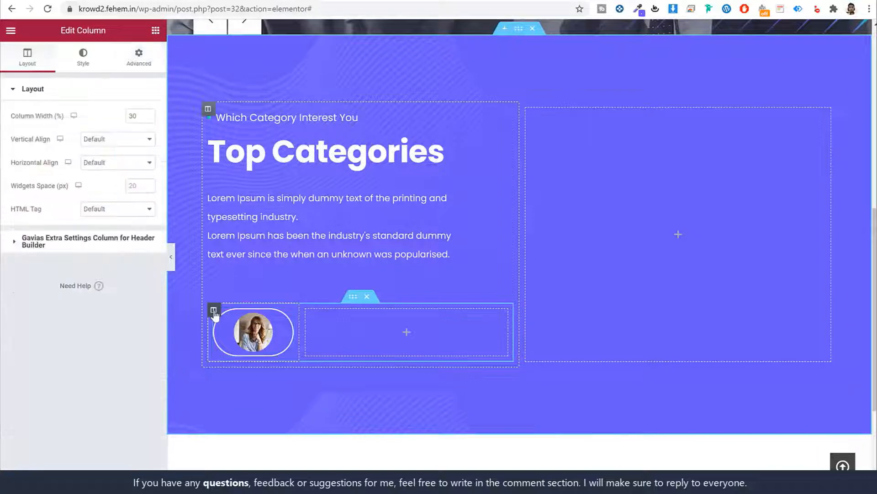
Unlink the avatar column's padding and set right to 15px and left to 50px
{"action": "left_click", "coordinate": [144, 68]}
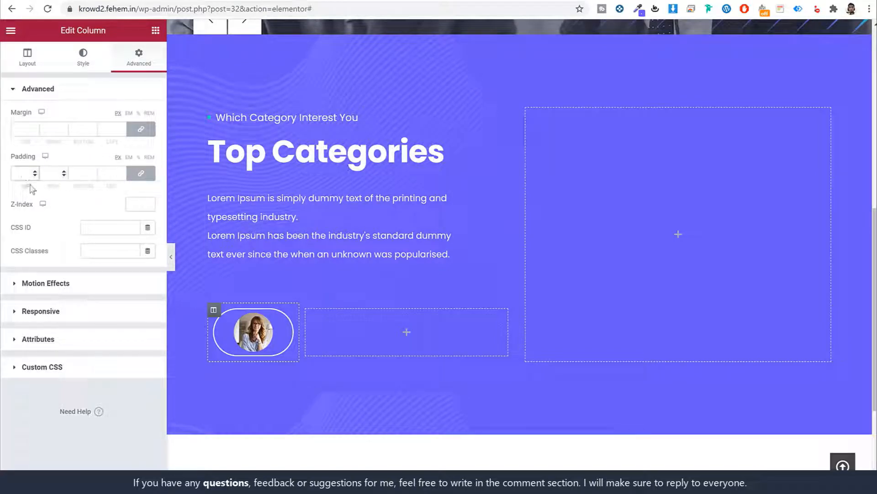
{"action": "left_click_drag", "start_coordinate": [30, 185], "coordinate": [17, 185]}
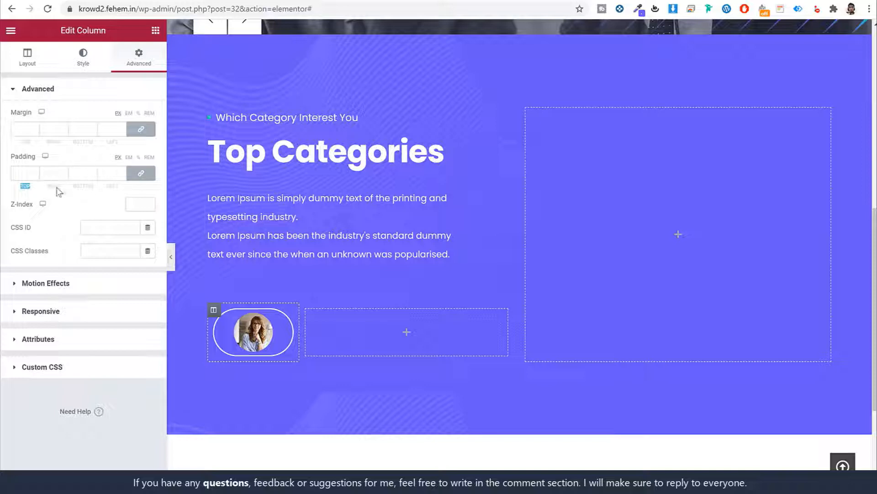
{"action": "left_click", "coordinate": [140, 175]}
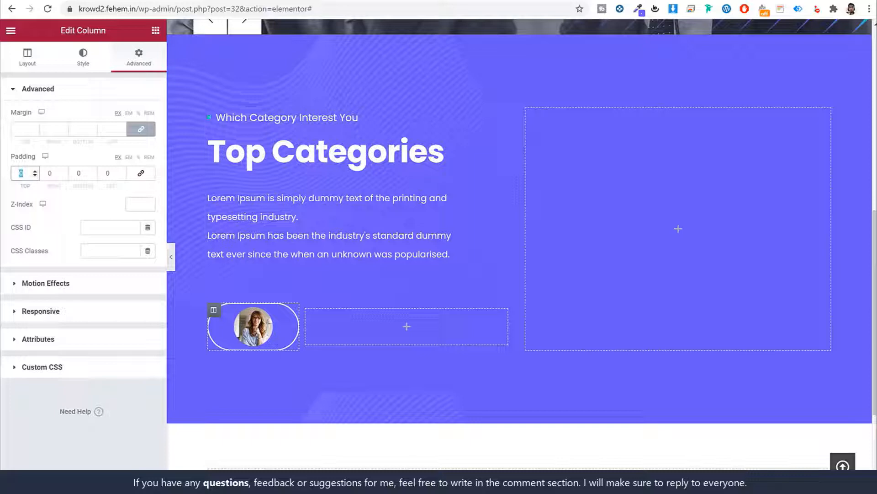
{"action": "key", "text": "Tab"}
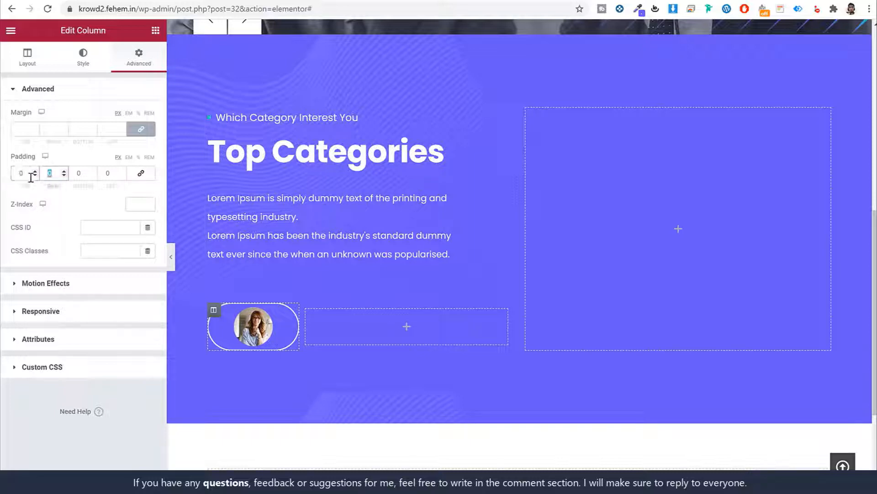
{"action": "type", "text": "15"}
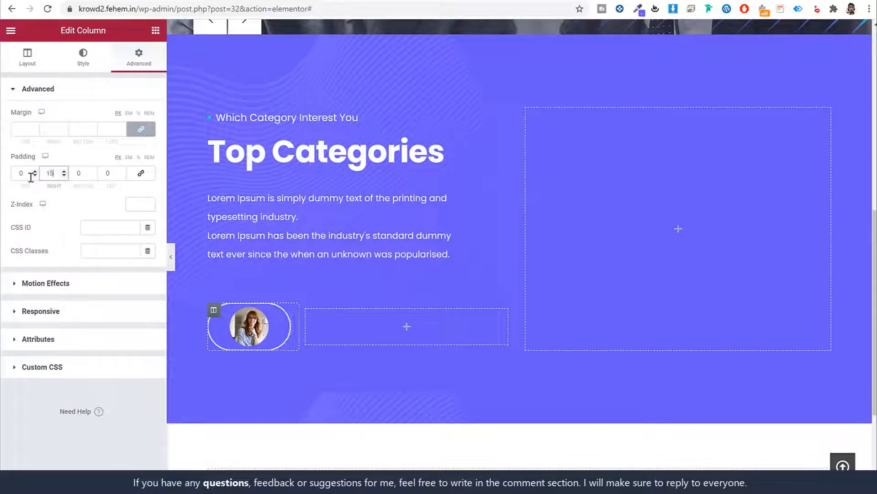
{"action": "key", "text": "Tab"}
{"action": "key", "text": "Tab"}
{"action": "type", "text": "50"}
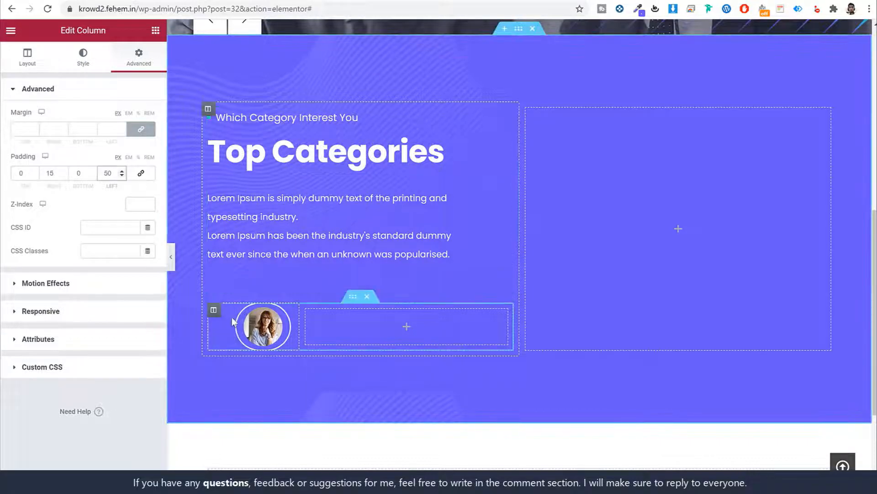
{"action": "left_click", "coordinate": [84, 65]}
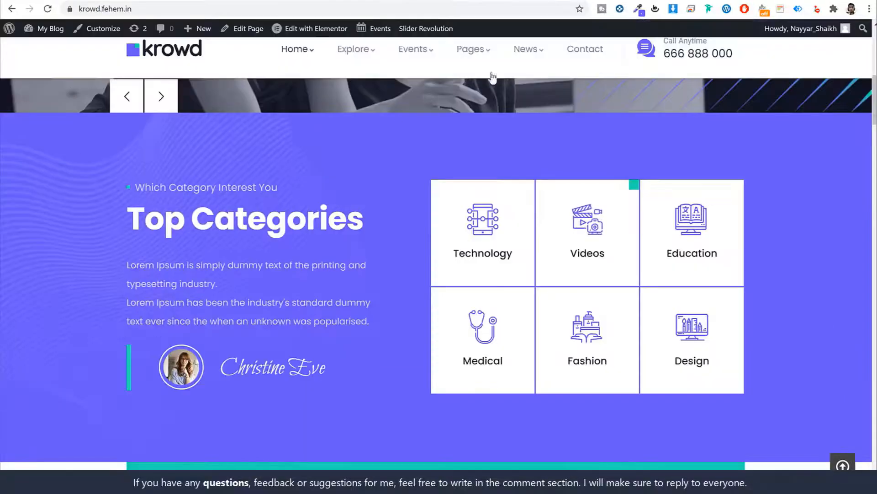
Give the column a solid border with only an 8px left width
{"action": "left_click", "coordinate": [638, 8]}
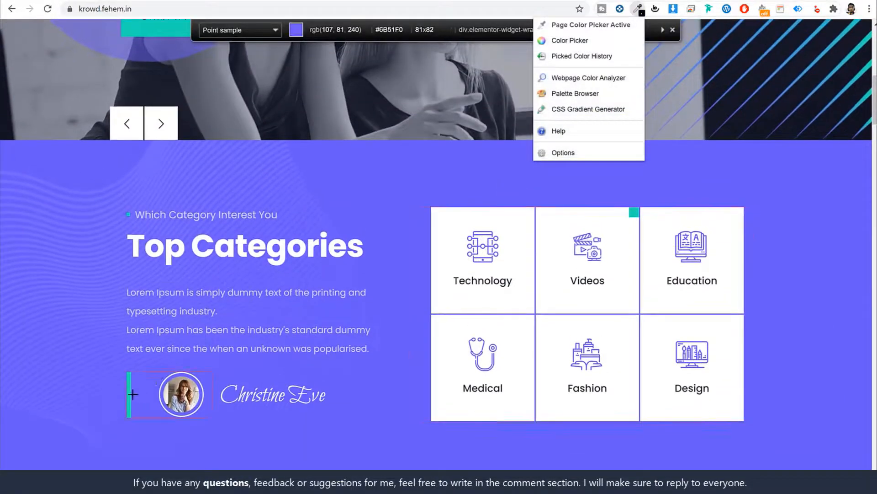
{"action": "left_click", "coordinate": [148, 330]}
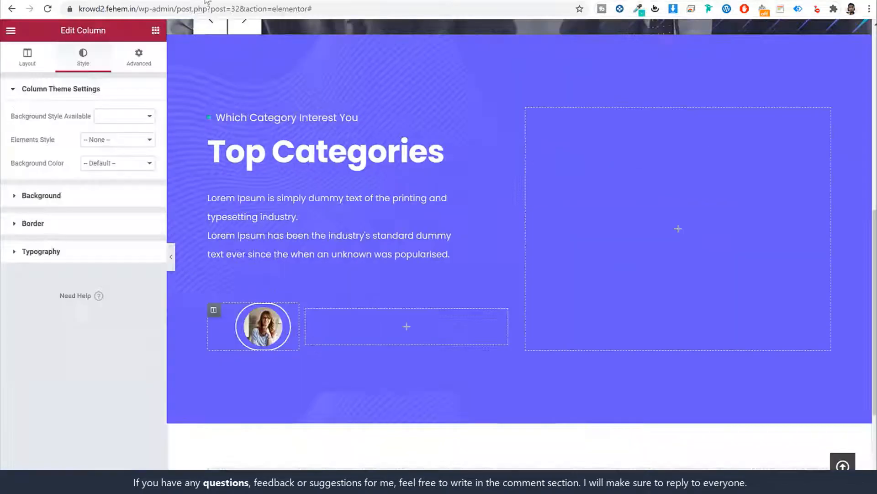
{"action": "left_click", "coordinate": [72, 226]}
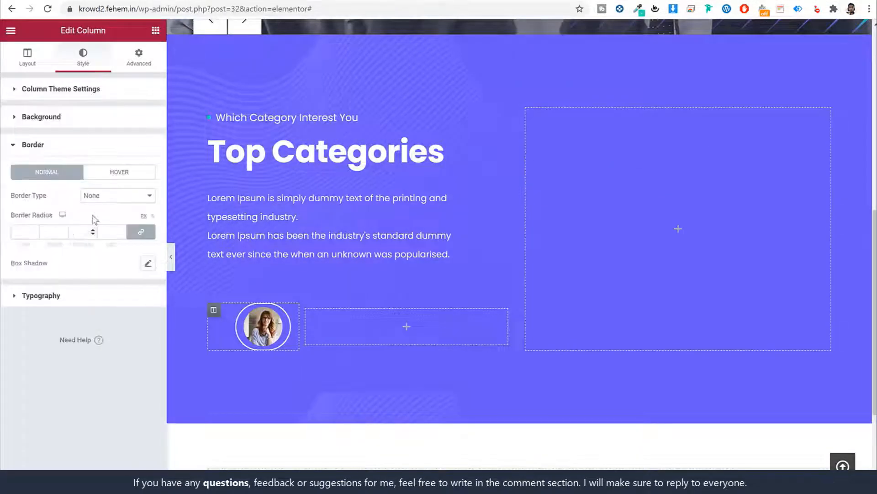
{"action": "left_click", "coordinate": [119, 196]}
{"action": "left_click", "coordinate": [114, 214]}
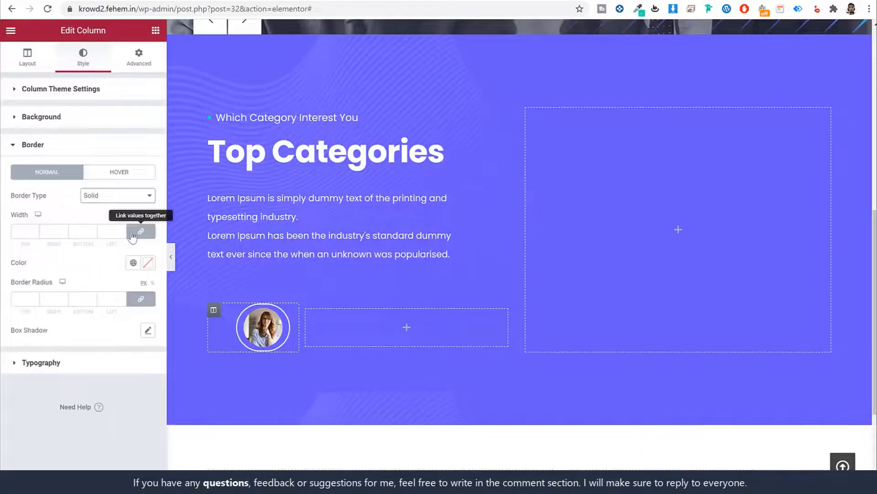
{"action": "left_click", "coordinate": [137, 231]}
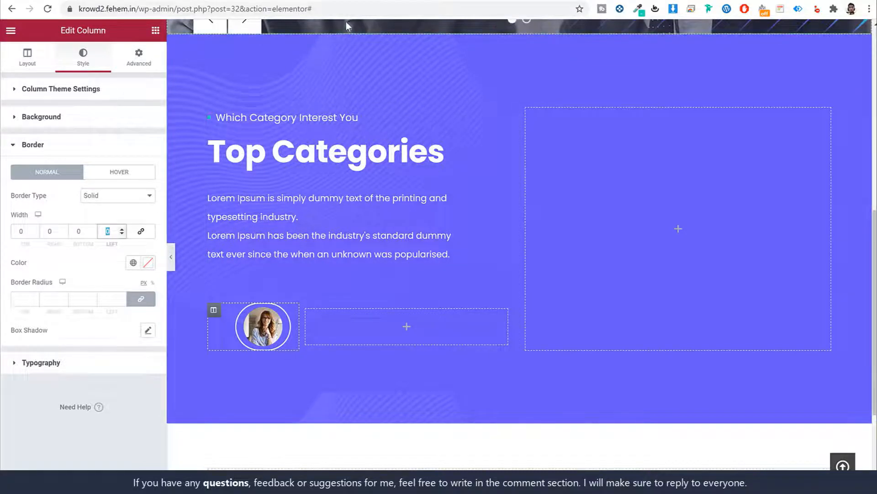
{"action": "type", "text": "8"}
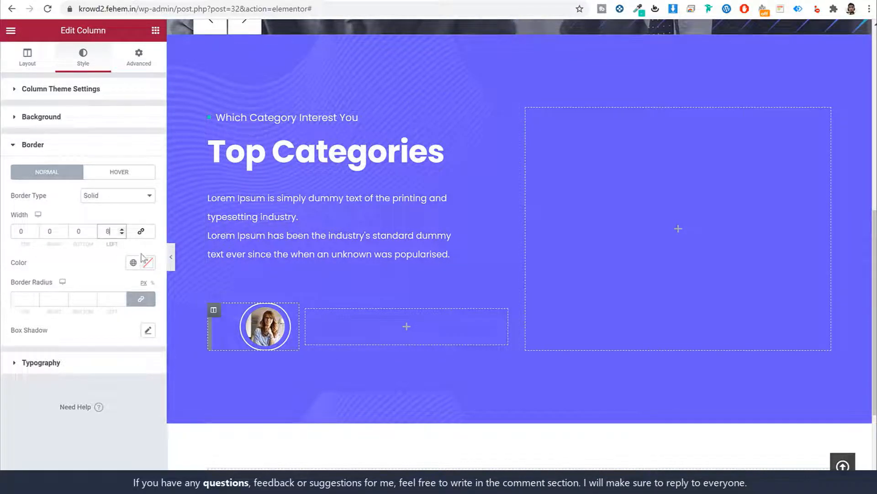
{"action": "left_click", "coordinate": [156, 268]}
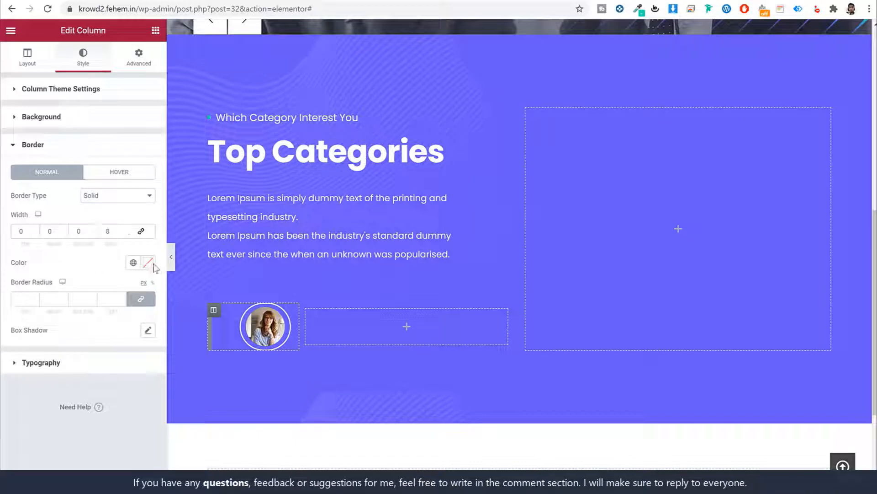
Colour the column's left border teal #30F0B6 and preview the result
{"action": "left_click", "coordinate": [147, 263]}
{"action": "left_click", "coordinate": [78, 406]}
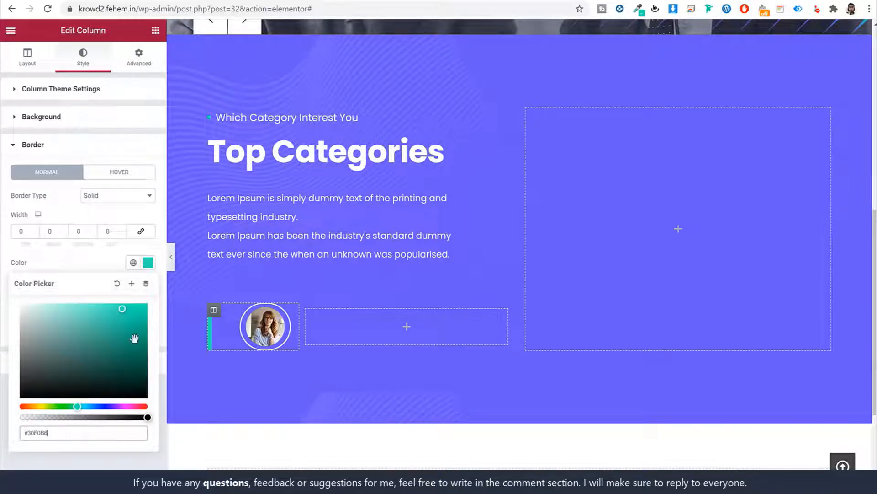
{"action": "left_click", "coordinate": [158, 264]}
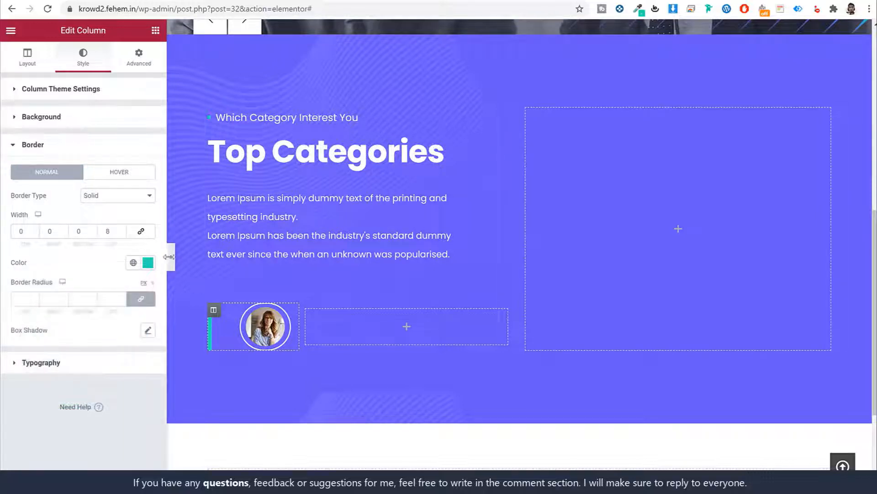
{"action": "left_click", "coordinate": [170, 257]}
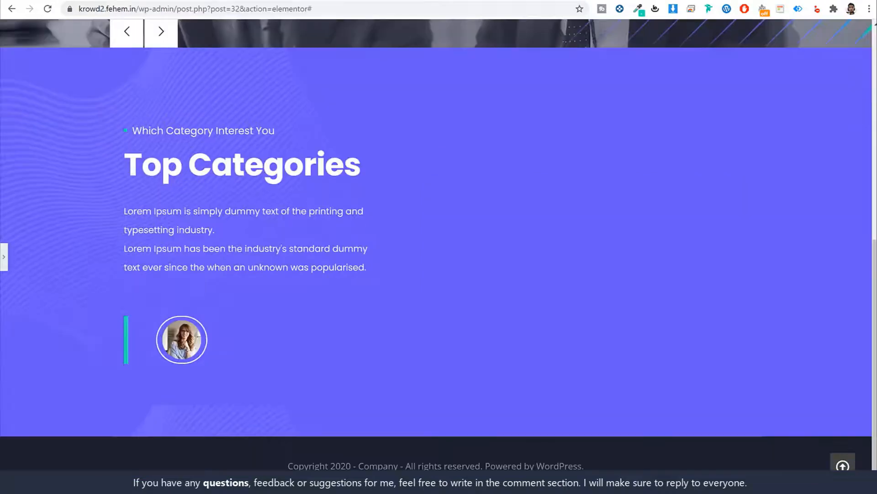
{"action": "left_click", "coordinate": [4, 256]}
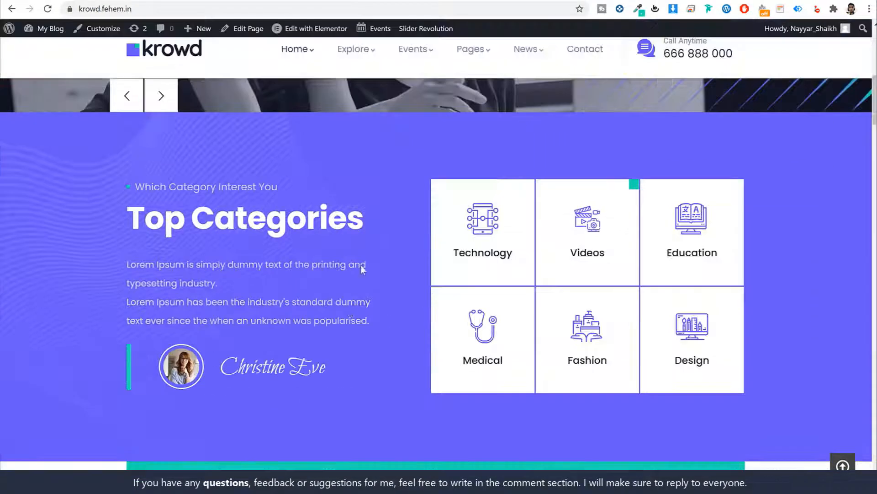
{"action": "left_click_drag", "start_coordinate": [324, 373], "coordinate": [221, 369]}
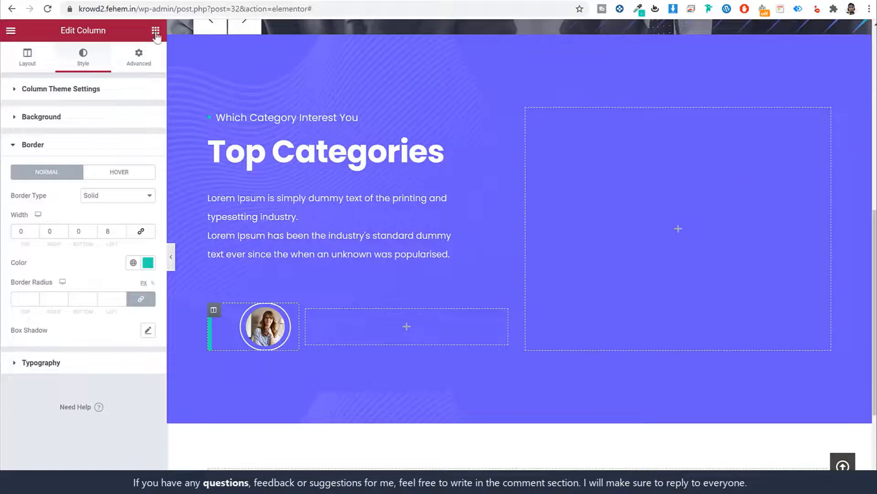
Add a Text Editor widget beside the avatar containing the pasted name
{"action": "left_click", "coordinate": [156, 31]}
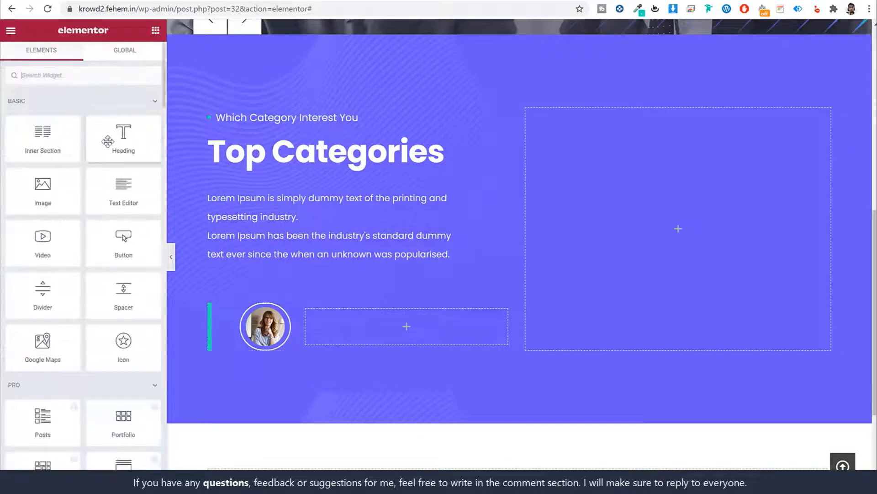
{"action": "left_click_drag", "start_coordinate": [123, 188], "coordinate": [373, 316]}
{"action": "key", "text": "ctrl+a"}
{"action": "key", "text": "ctrl+v"}
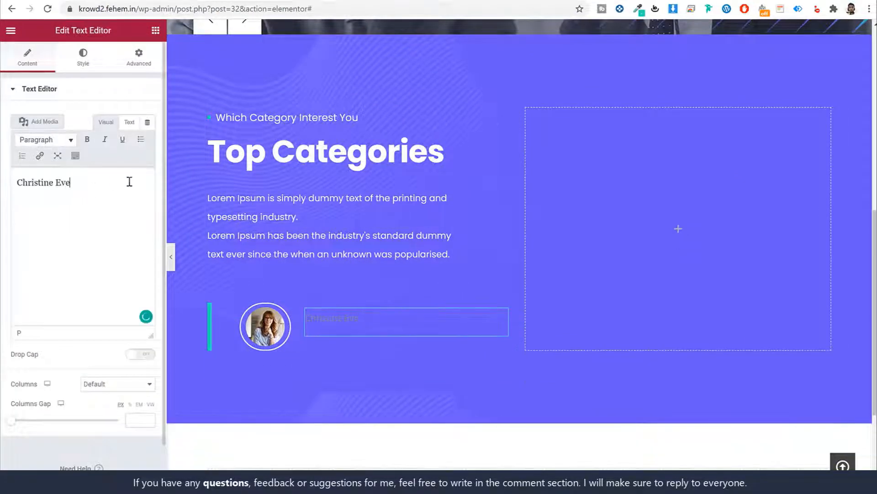
Set the name in a script font at 42px with 46px line height
{"action": "left_click", "coordinate": [86, 70]}
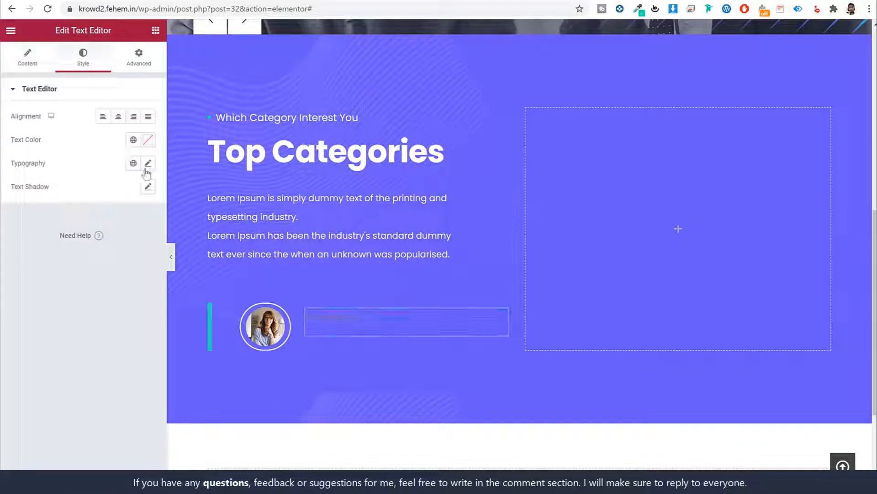
{"action": "left_click", "coordinate": [148, 163]}
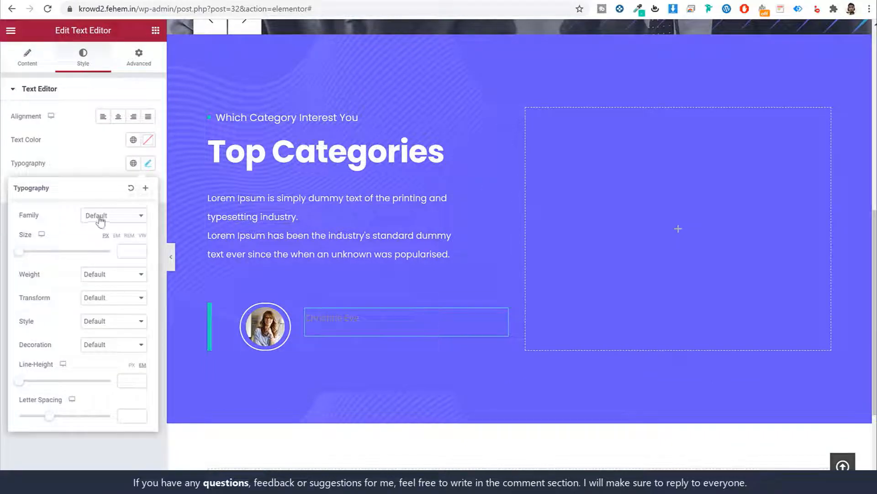
{"action": "left_click", "coordinate": [101, 219]}
{"action": "type", "text": "bil"}
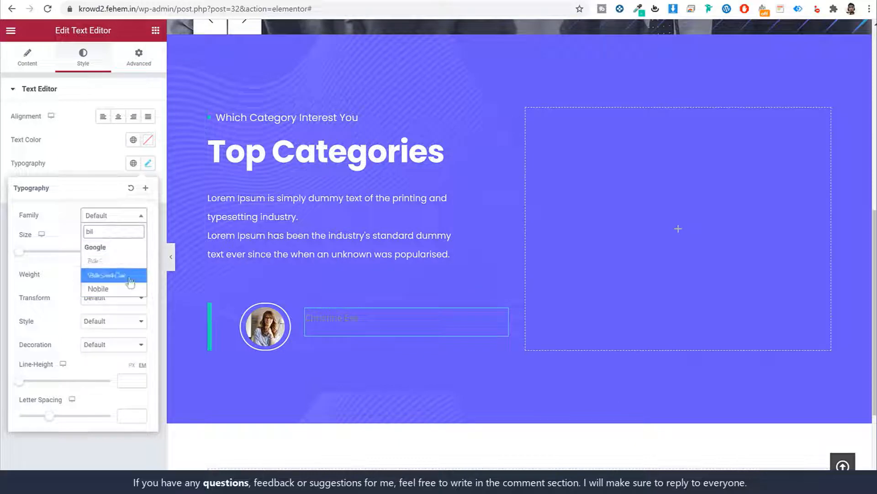
{"action": "left_click", "coordinate": [130, 275]}
{"action": "left_click", "coordinate": [129, 248]}
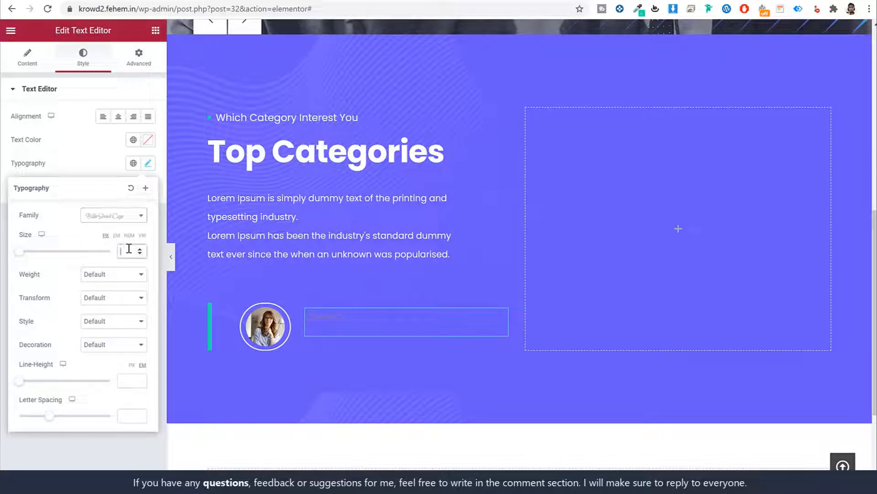
{"action": "type", "text": "42"}
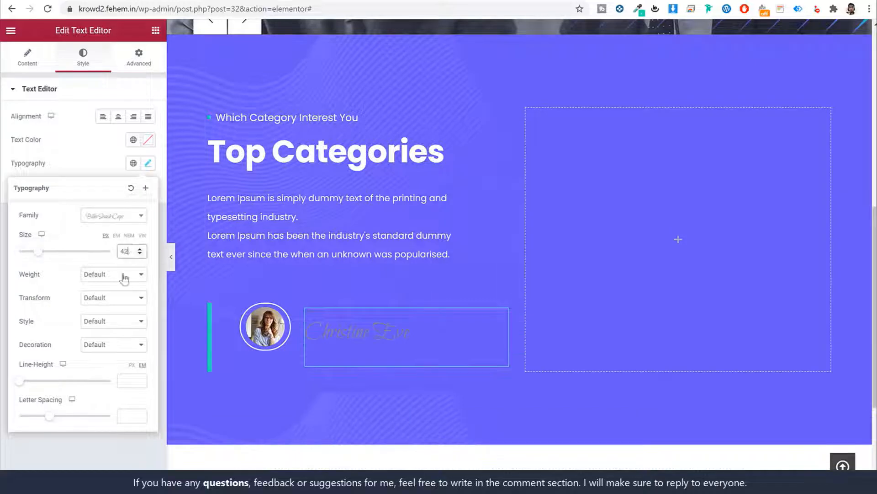
{"action": "left_click", "coordinate": [133, 365]}
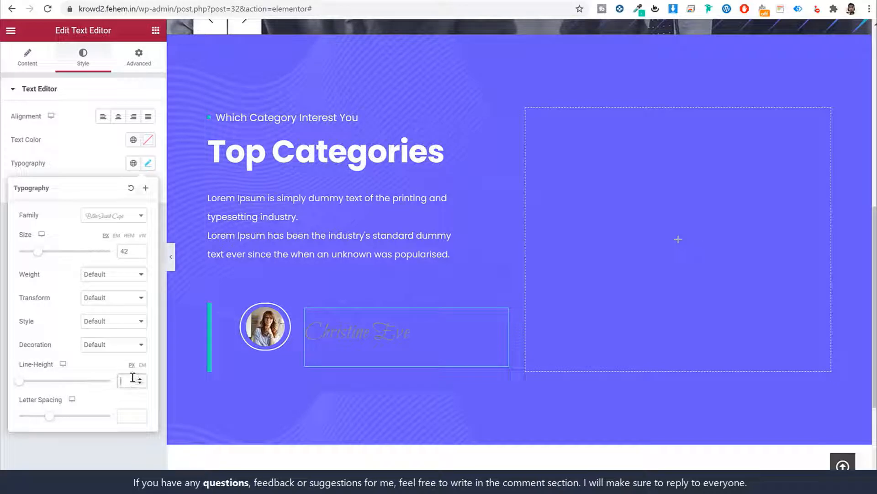
{"action": "left_click", "coordinate": [133, 380]}
{"action": "type", "text": "46"}
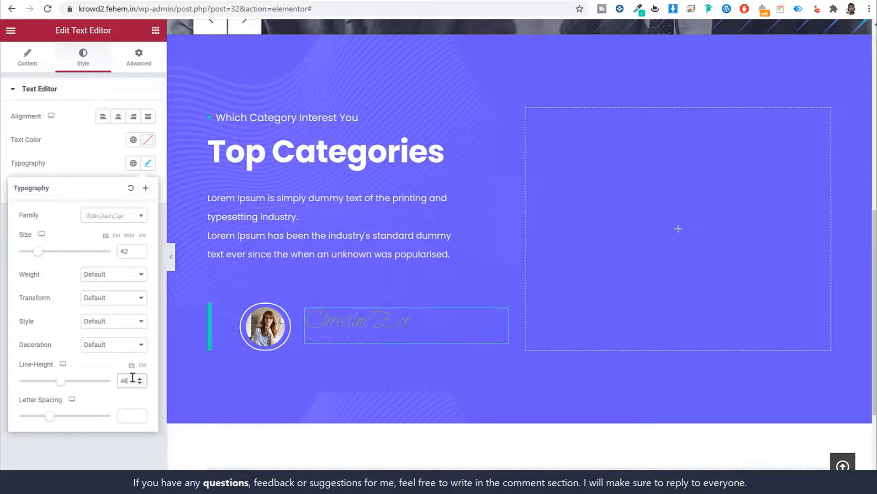
Make the name text white (#FFFFFF) with 20px top padding
{"action": "left_click", "coordinate": [147, 139]}
{"action": "type", "text": "#FFFFFF"}
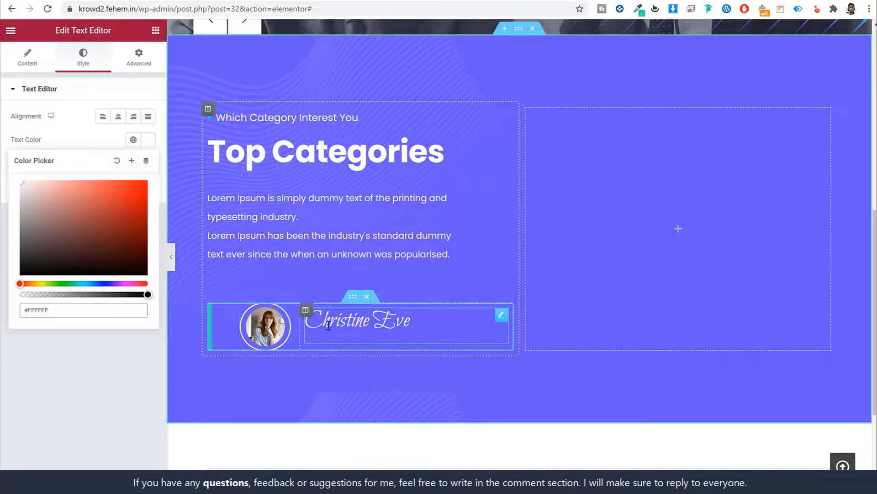
{"action": "left_click", "coordinate": [140, 64]}
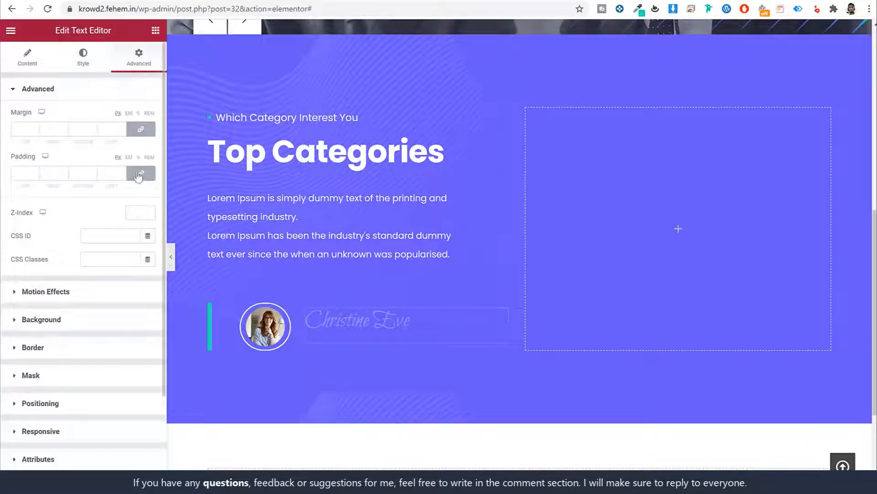
{"action": "left_click", "coordinate": [143, 176]}
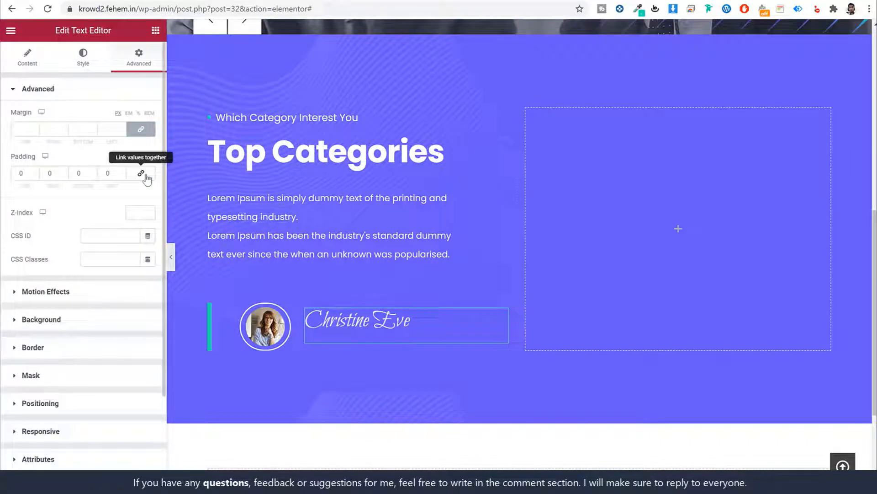
{"action": "left_click", "coordinate": [18, 173]}
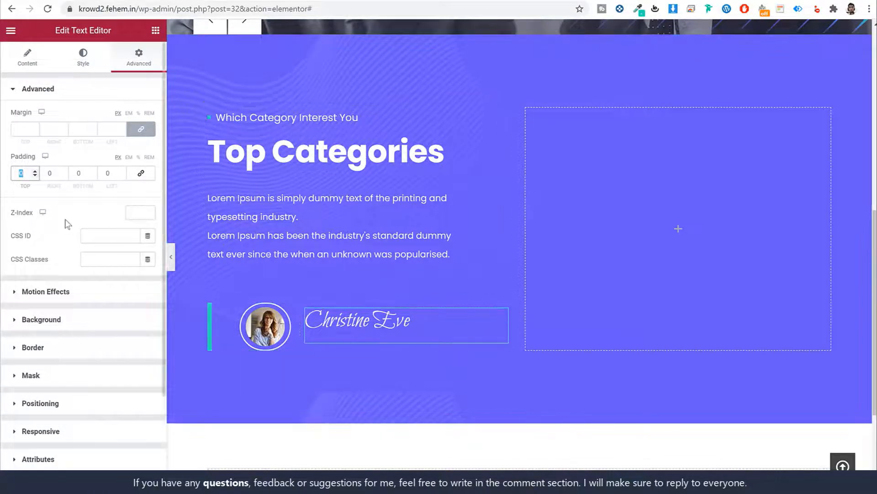
{"action": "type", "text": "20"}
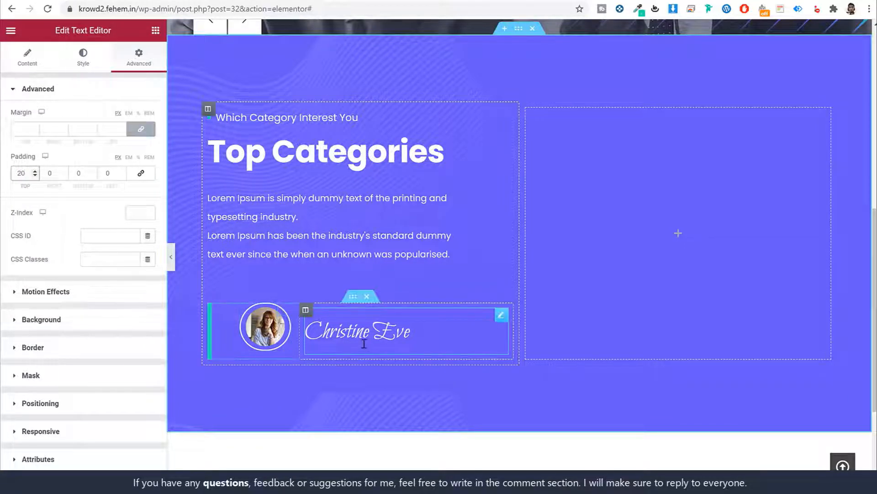
Set the avatar-and-name inner section's vertical alignment to Middle
{"action": "left_click", "coordinate": [353, 297]}
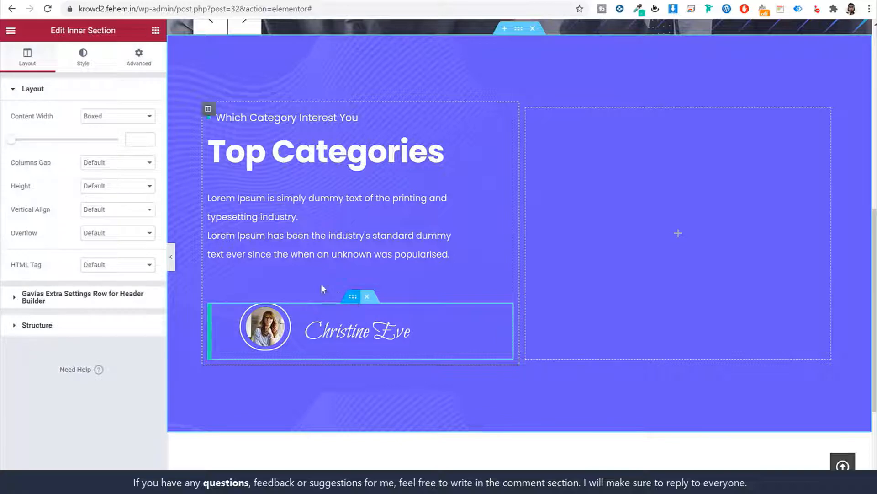
{"action": "left_click", "coordinate": [115, 209]}
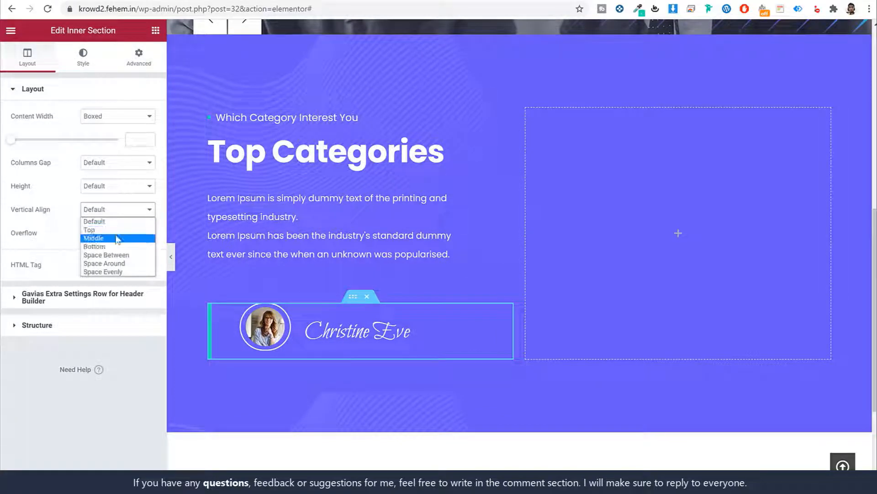
{"action": "left_click", "coordinate": [118, 238]}
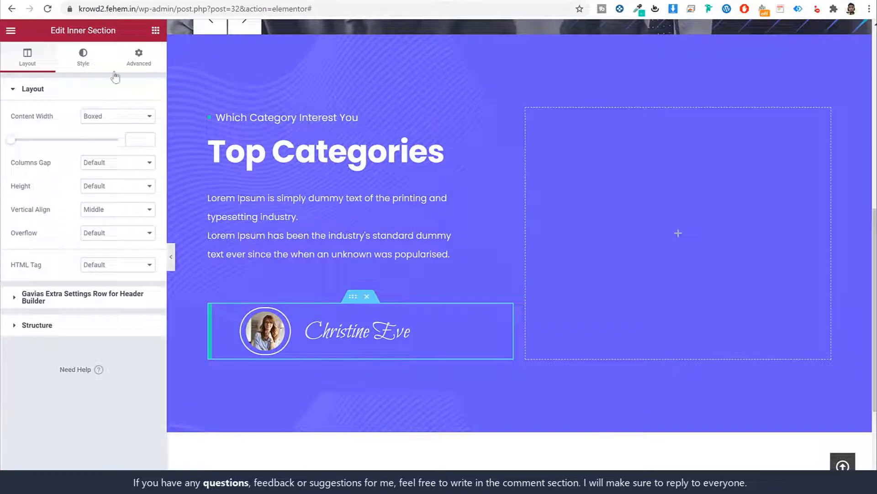
Search the widgets panel for 'cateicon'
{"action": "left_click", "coordinate": [155, 31]}
{"action": "left_click", "coordinate": [103, 76]}
{"action": "type", "text": "cate"}
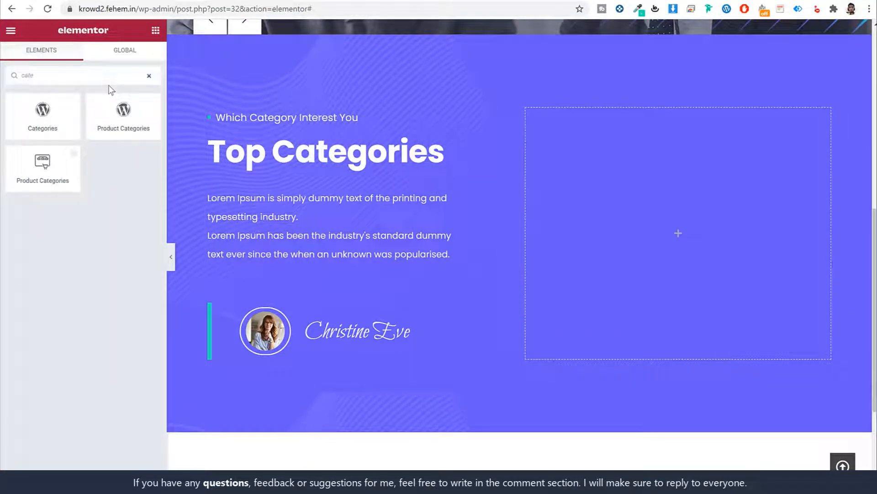
{"action": "type", "text": "icon"}
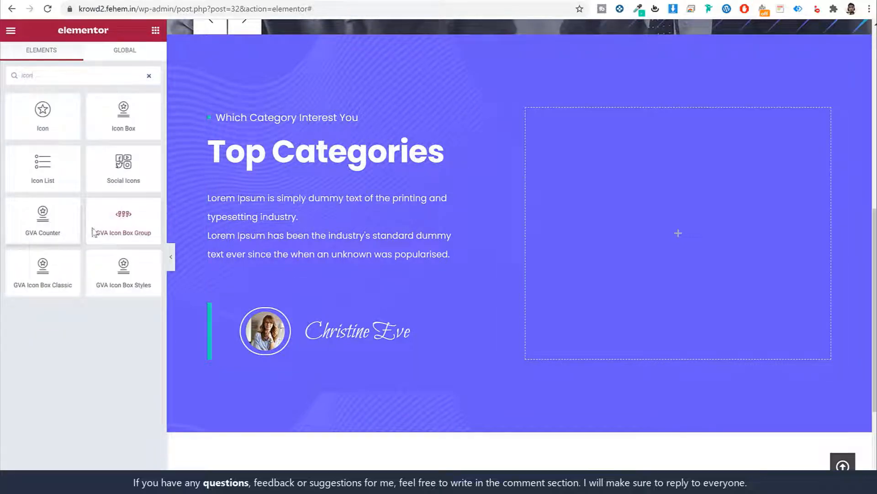
Drop a GVA Icon Box Group into the right column and retitle its Technology item to Health
{"action": "left_click_drag", "start_coordinate": [100, 221], "coordinate": [643, 161]}
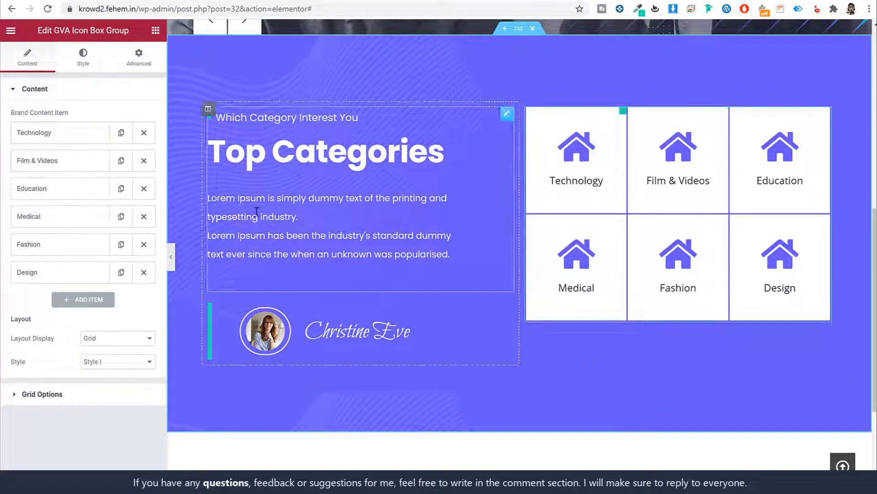
{"action": "left_click", "coordinate": [84, 138]}
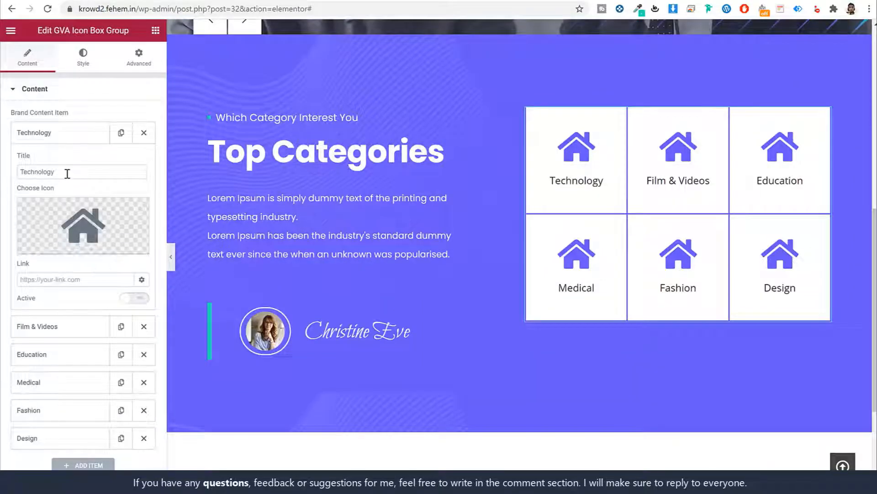
{"action": "double_click", "coordinate": [74, 173]}
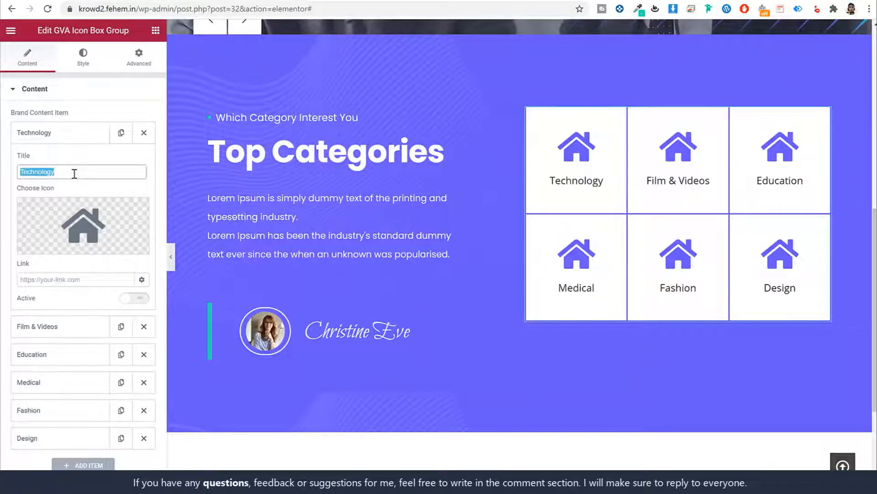
{"action": "type", "text": "Hea"}
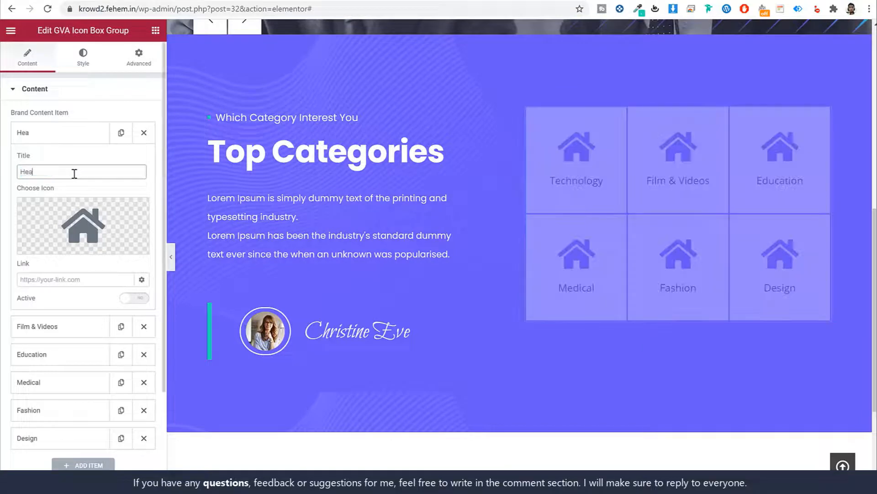
{"action": "type", "text": "lth"}
{"action": "left_click", "coordinate": [64, 280]}
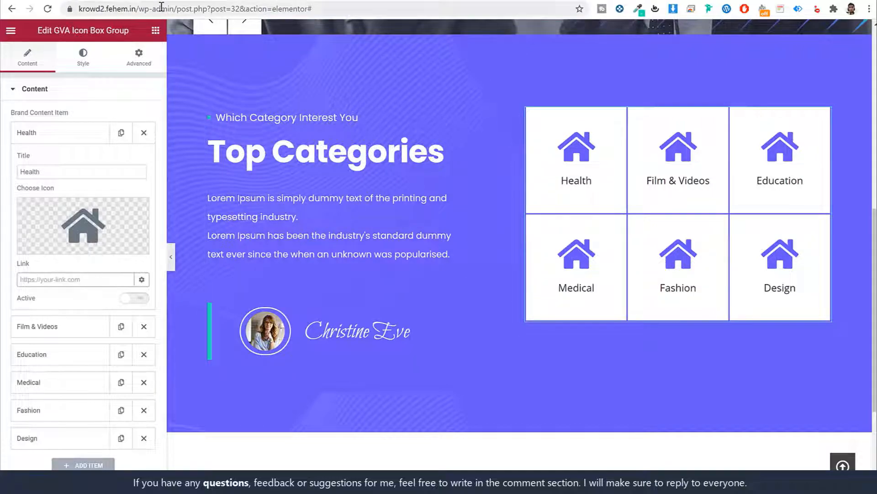
Open WordPress admin in a new tab at the WooCommerce product categories list
{"action": "left_click_drag", "start_coordinate": [179, 7], "coordinate": [47, 8]}
{"action": "key", "text": "ctrl+c"}
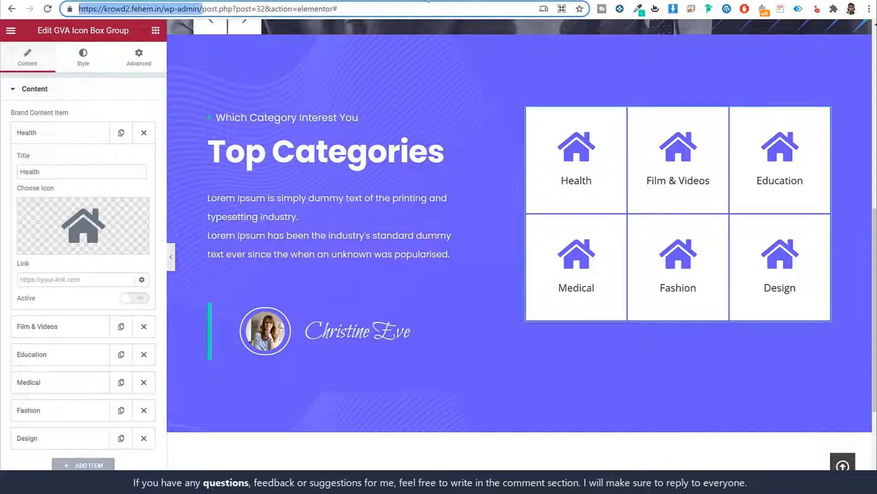
{"action": "left_click", "coordinate": [428, 0]}
{"action": "key", "text": "ctrl+v"}
{"action": "key", "text": "Return"}
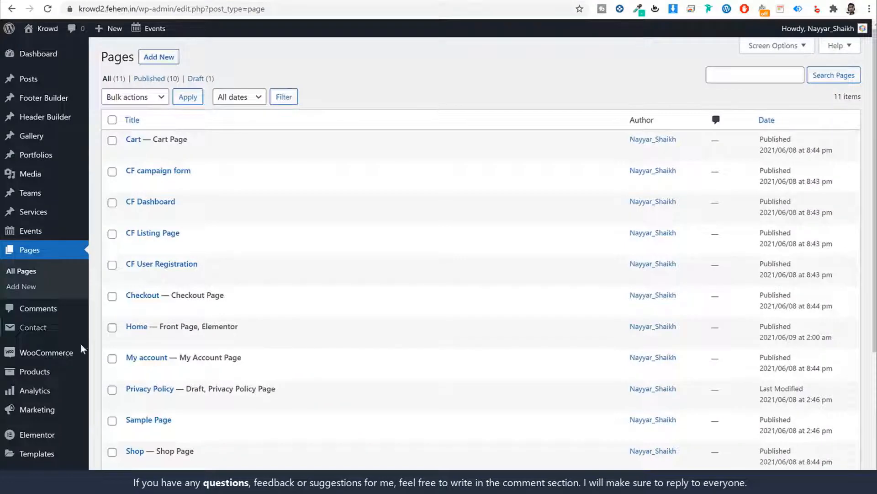
{"action": "mouse_move", "coordinate": [44, 374]}
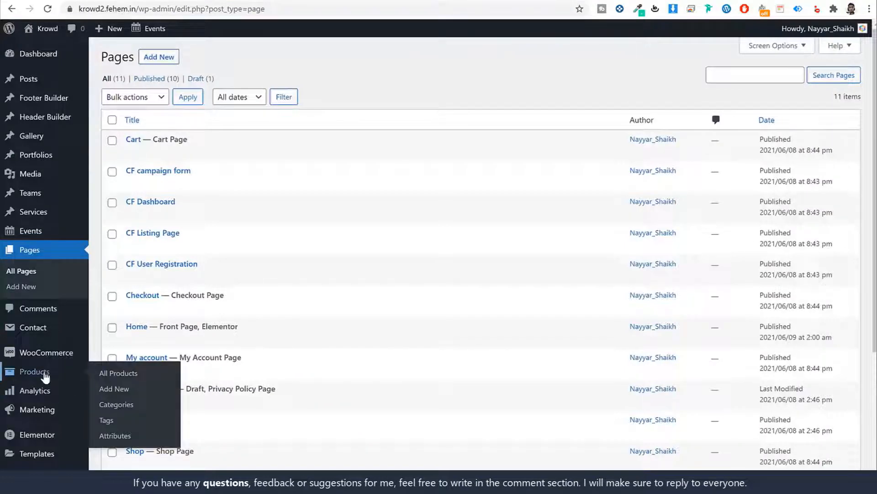
{"action": "left_click", "coordinate": [105, 404]}
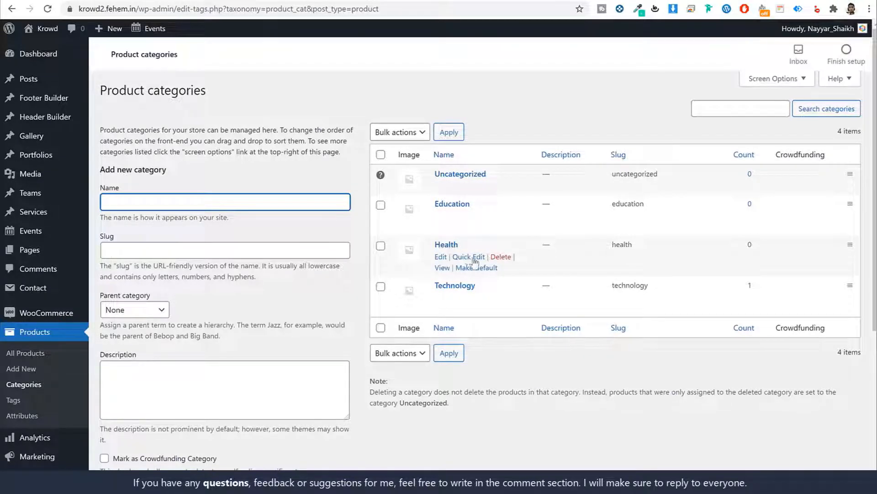
Copy the Health category's View link and paste it as the Health item's link
{"action": "right_click", "coordinate": [441, 270]}
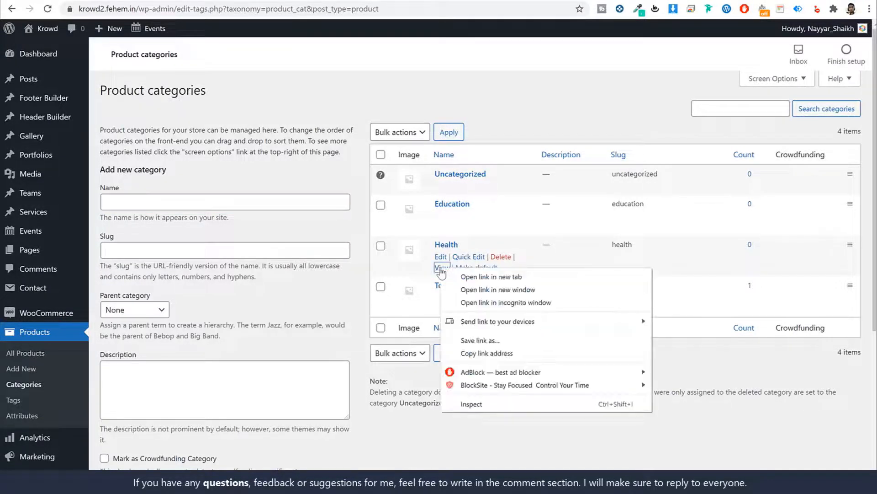
{"action": "left_click", "coordinate": [513, 354]}
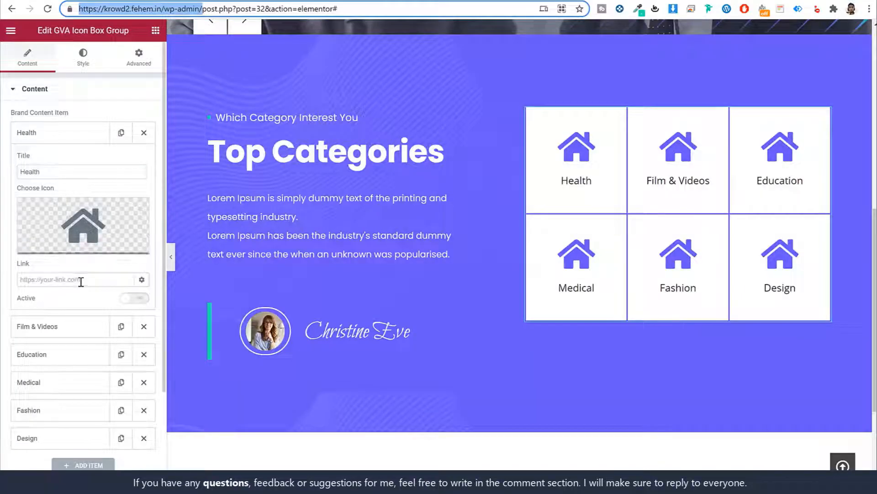
{"action": "left_click", "coordinate": [78, 279]}
{"action": "key", "text": "ctrl+v"}
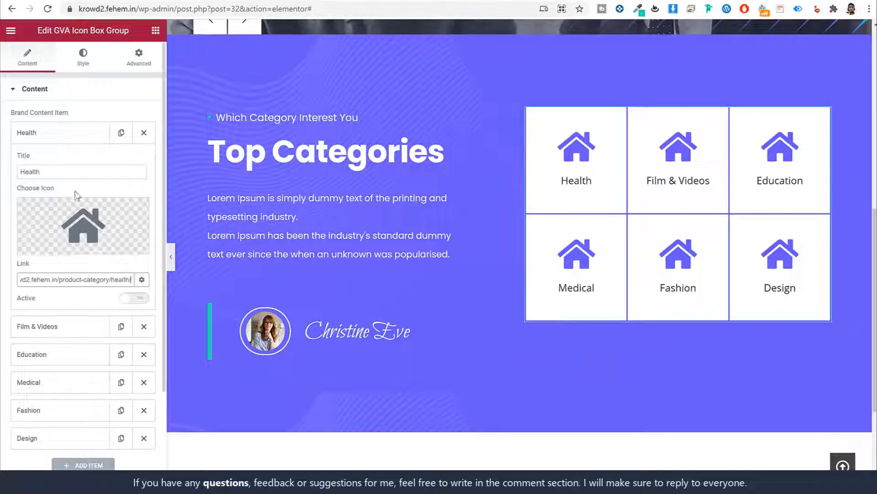
Replace the Health tile's house icon with the Flaticon cloud-and-lightbulb line icon, then move on to the Film & Videos item
{"action": "left_click", "coordinate": [40, 246]}
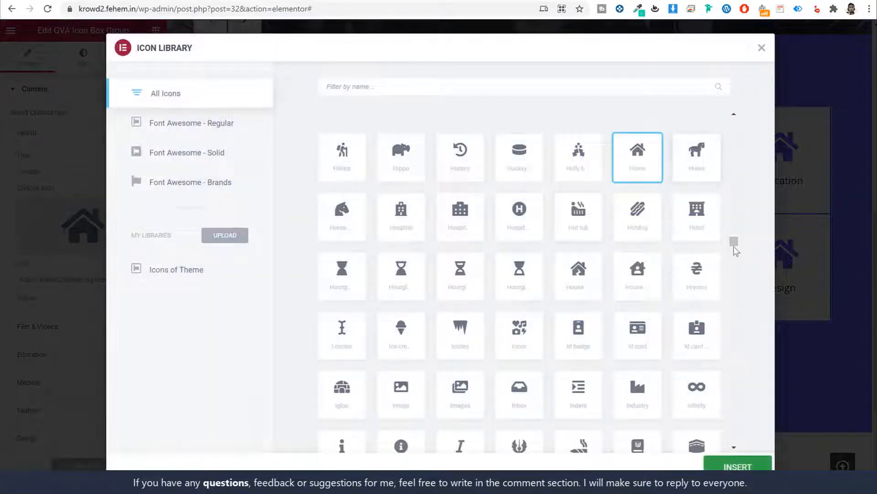
{"action": "left_click_drag", "start_coordinate": [734, 250], "coordinate": [733, 450]}
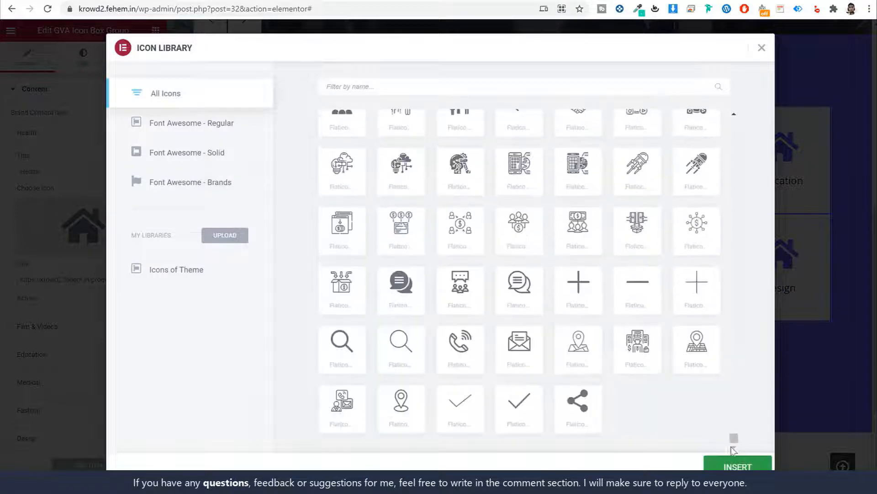
{"action": "scroll", "coordinate": [597, 364], "scroll_direction": "up", "scroll_amount": 4}
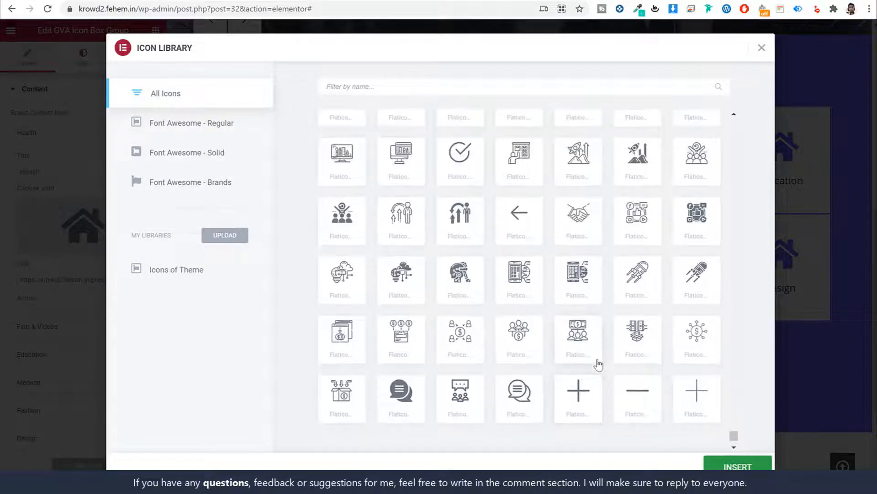
{"action": "scroll", "coordinate": [600, 359], "scroll_direction": "up", "scroll_amount": 3}
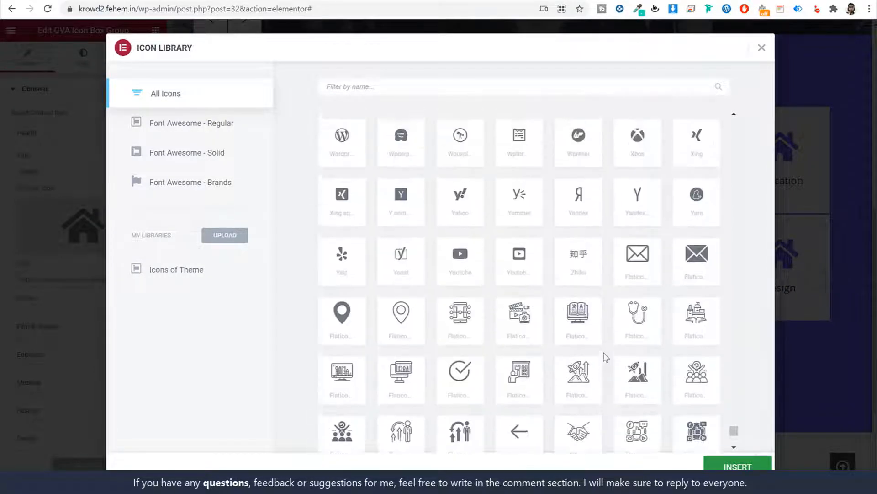
{"action": "scroll", "coordinate": [606, 355], "scroll_direction": "down", "scroll_amount": 2}
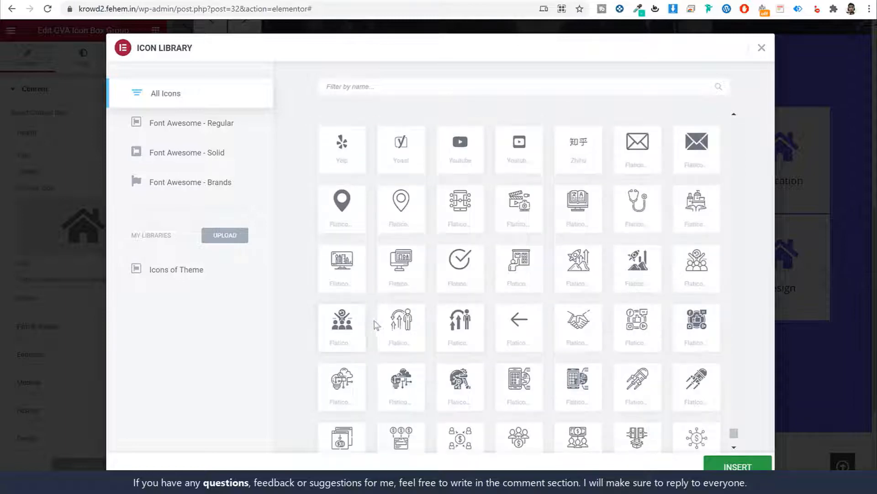
{"action": "left_click", "coordinate": [341, 386]}
{"action": "left_click", "coordinate": [738, 465]}
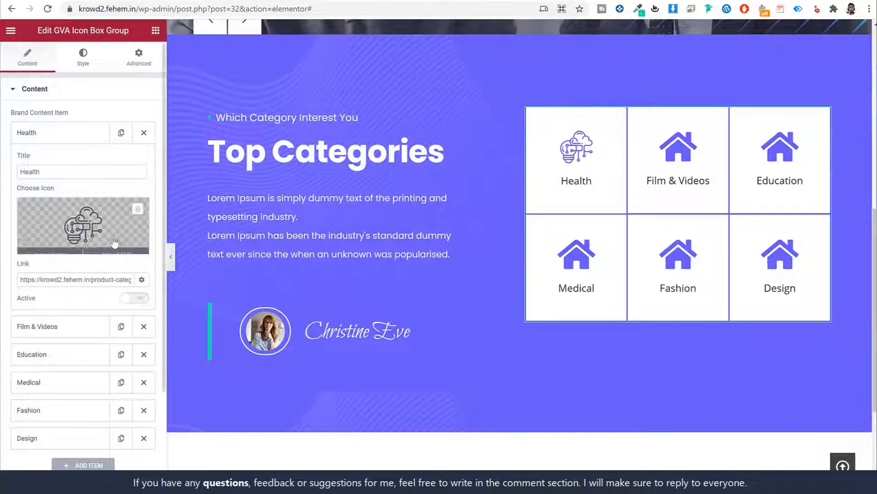
{"action": "left_click", "coordinate": [85, 134]}
{"action": "left_click", "coordinate": [74, 171]}
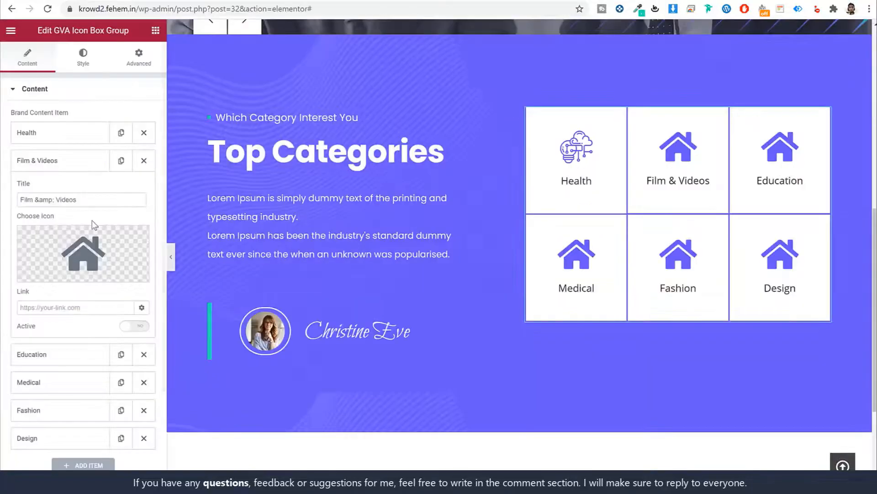
Retitle the Film & Videos item to 'Education' and give it the presenter-board icon
{"action": "triple_click", "coordinate": [76, 199]}
{"action": "type", "text": "Educa"}
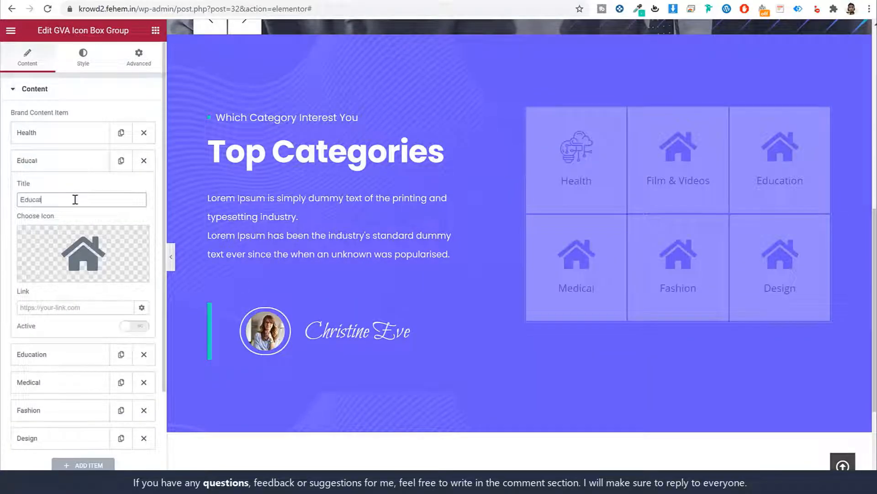
{"action": "type", "text": "tion"}
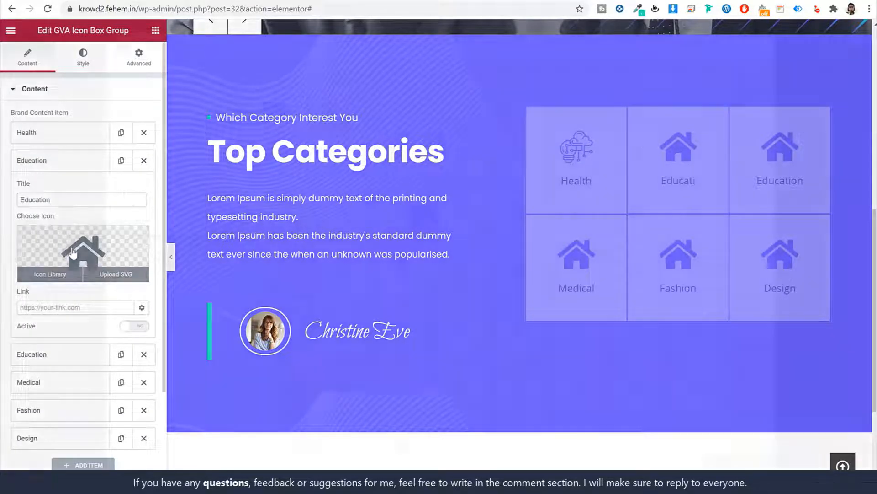
{"action": "left_click", "coordinate": [48, 272]}
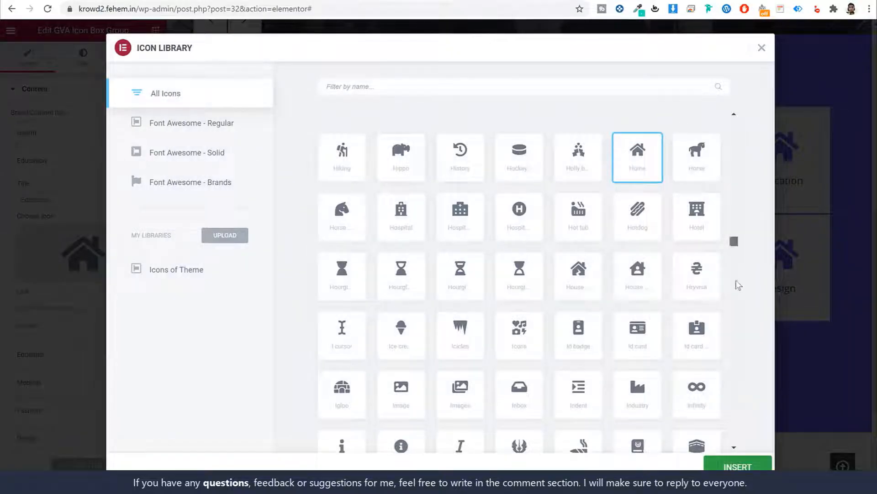
{"action": "scroll", "coordinate": [736, 284], "scroll_direction": "down", "scroll_amount": 20}
{"action": "scroll", "coordinate": [628, 348], "scroll_direction": "up", "scroll_amount": 5}
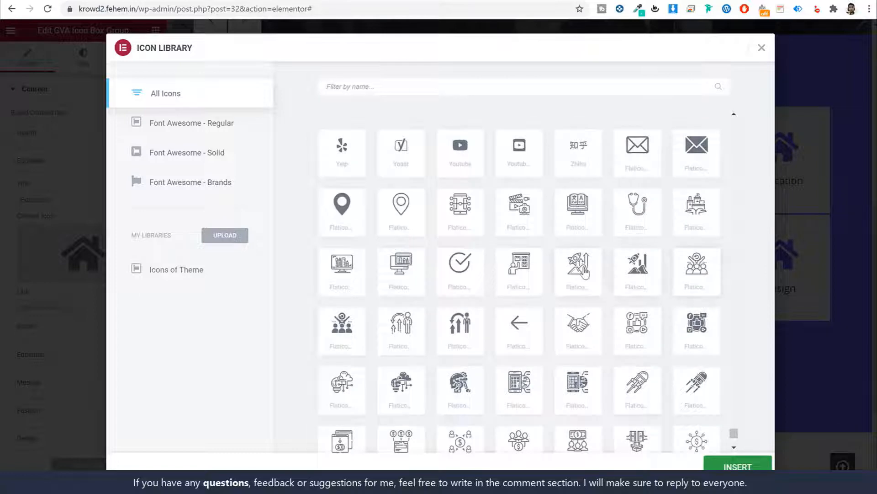
{"action": "left_click", "coordinate": [596, 264]}
{"action": "left_click", "coordinate": [542, 285]}
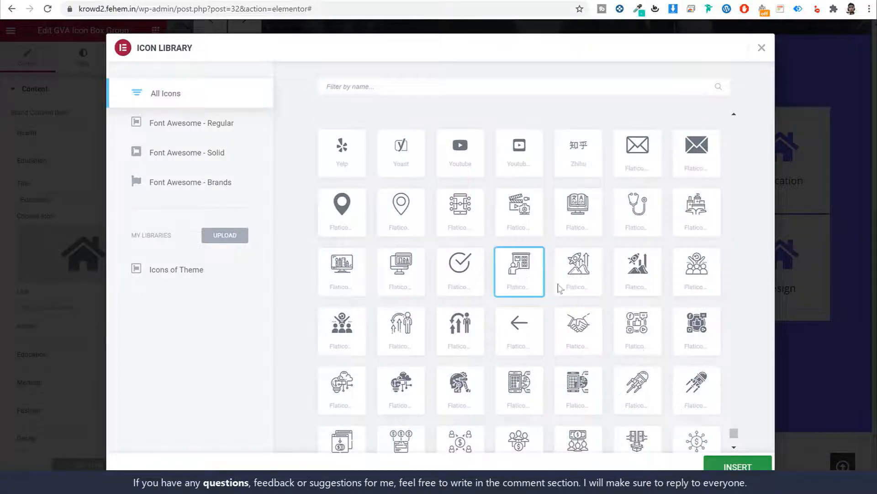
{"action": "left_click", "coordinate": [738, 466]}
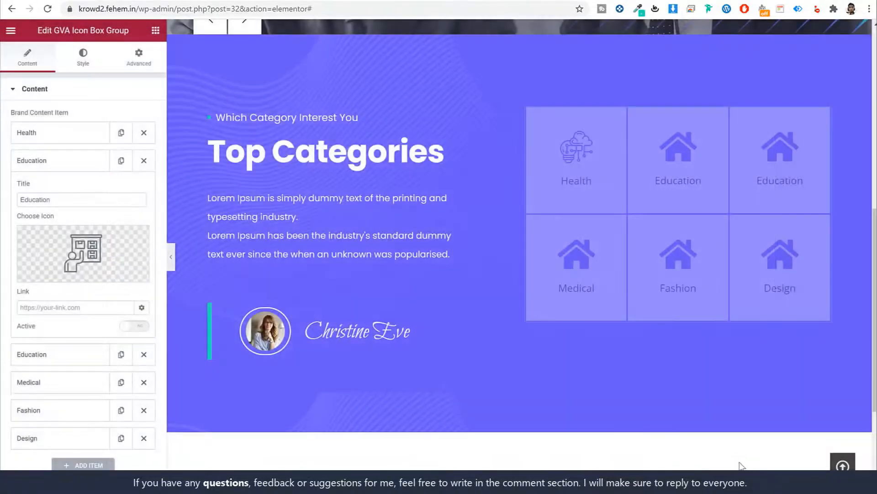
Link the Education item to the copied Education product category page address
{"action": "left_click", "coordinate": [90, 306]}
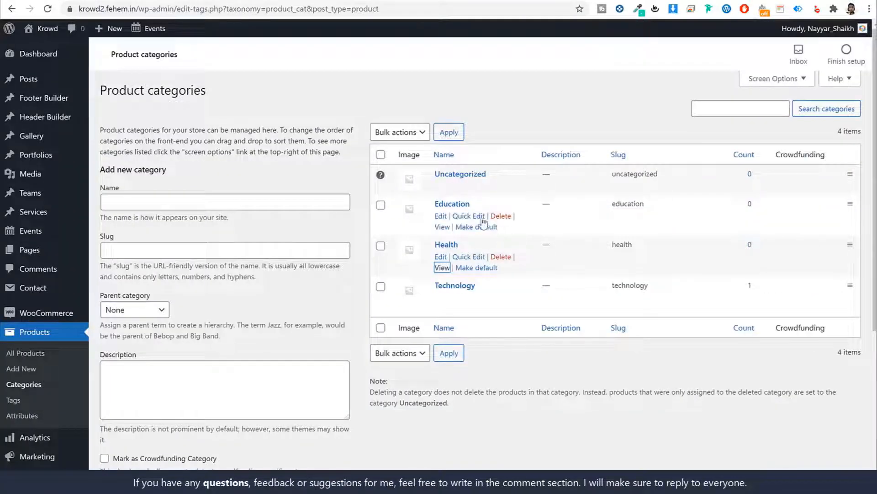
{"action": "right_click", "coordinate": [446, 228]}
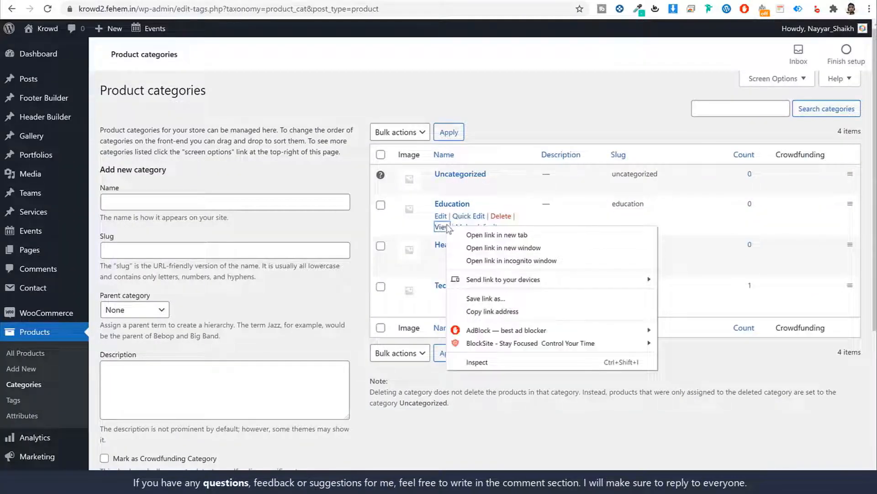
{"action": "left_click", "coordinate": [495, 311]}
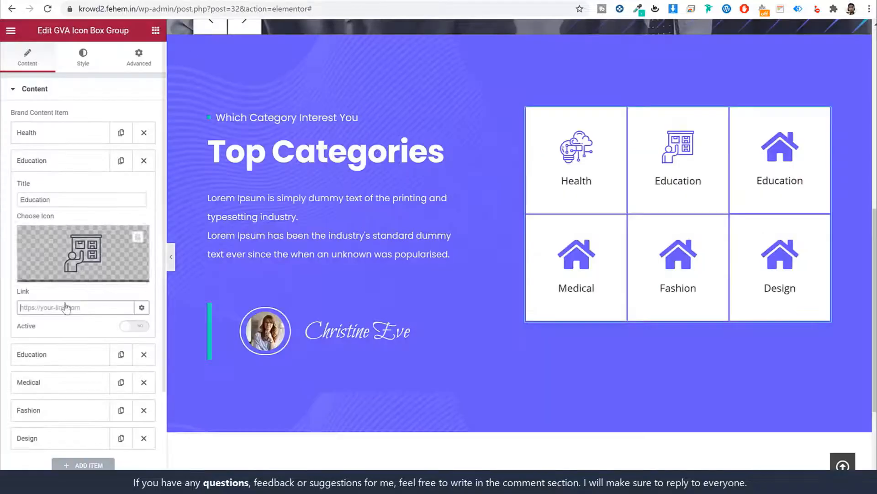
{"action": "key", "text": "ctrl+v"}
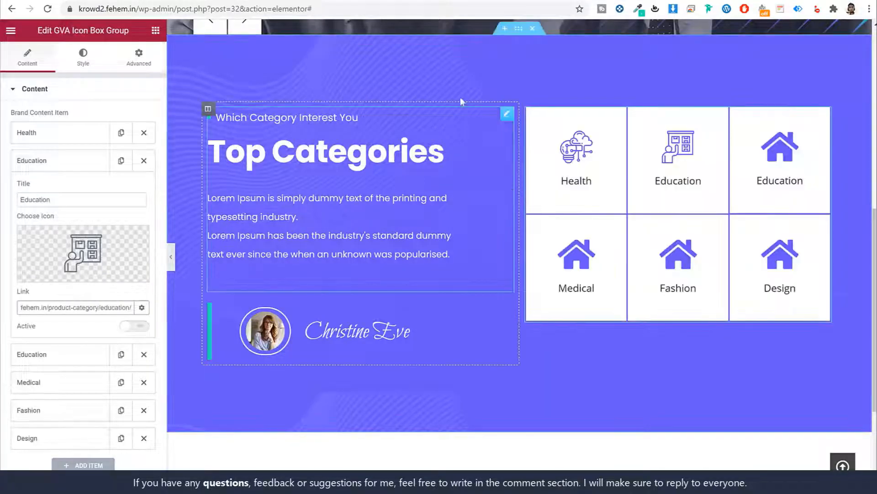
{"action": "left_click", "coordinate": [61, 160]}
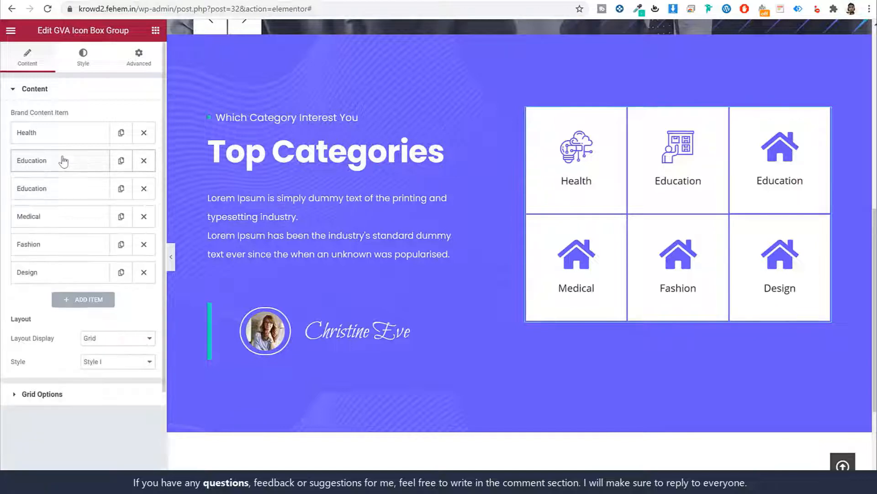
Make the Education tile active and set the Top Categories section's Vertical Align to Middle
{"action": "left_click", "coordinate": [61, 161]}
{"action": "left_click", "coordinate": [143, 326]}
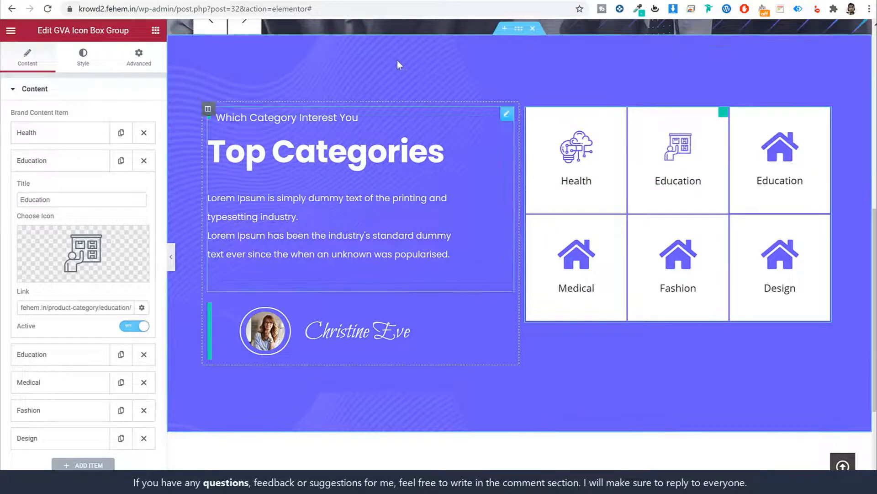
{"action": "left_click", "coordinate": [519, 32]}
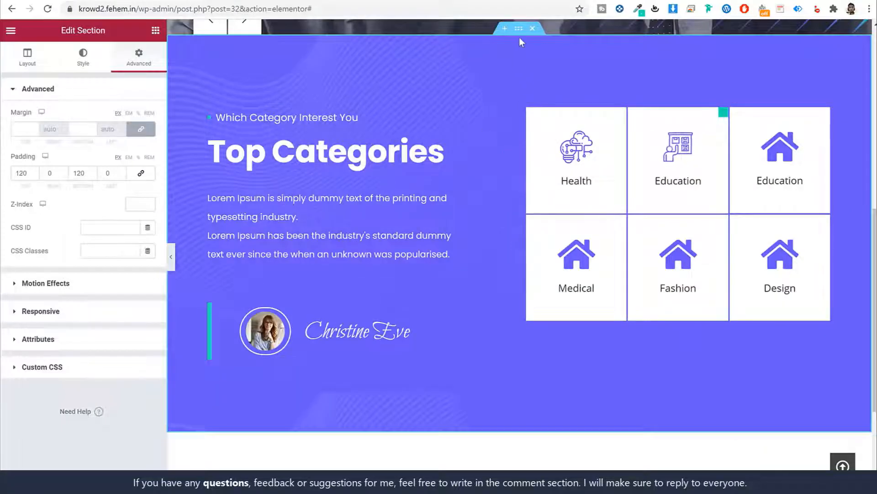
{"action": "left_click", "coordinate": [49, 61]}
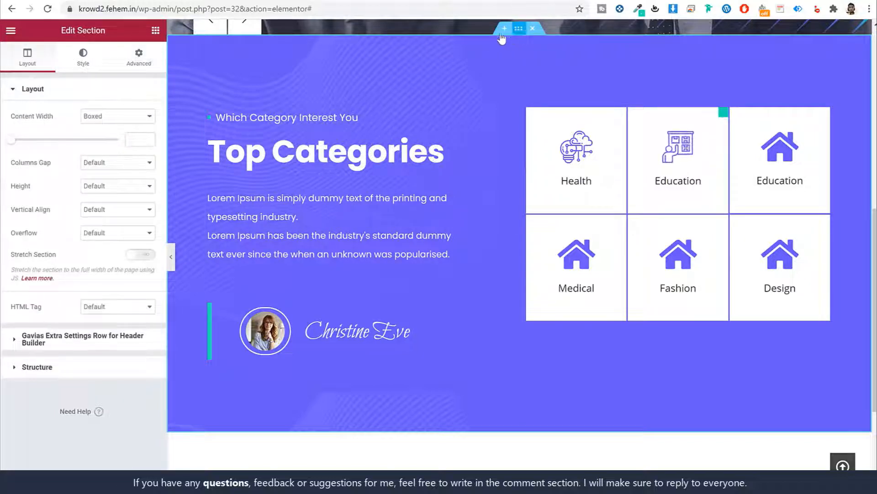
{"action": "left_click", "coordinate": [98, 209]}
{"action": "left_click", "coordinate": [109, 237]}
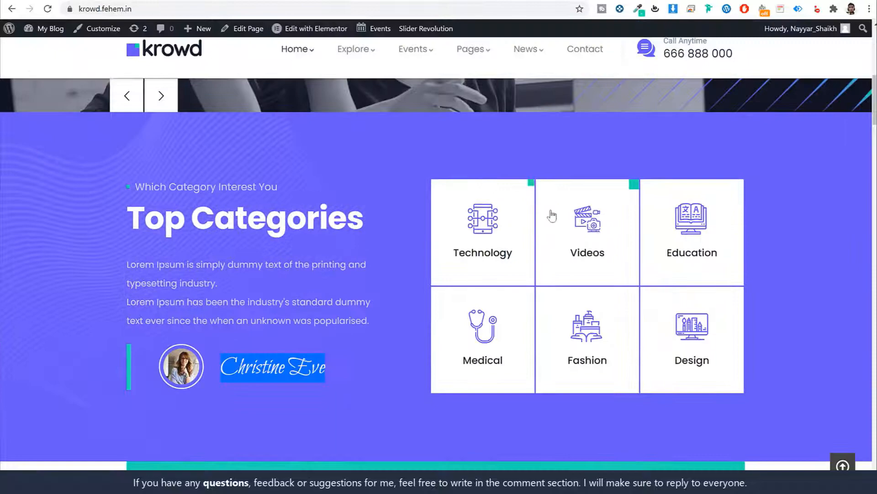
{"action": "scroll", "coordinate": [578, 262], "scroll_direction": "down", "scroll_amount": 5}
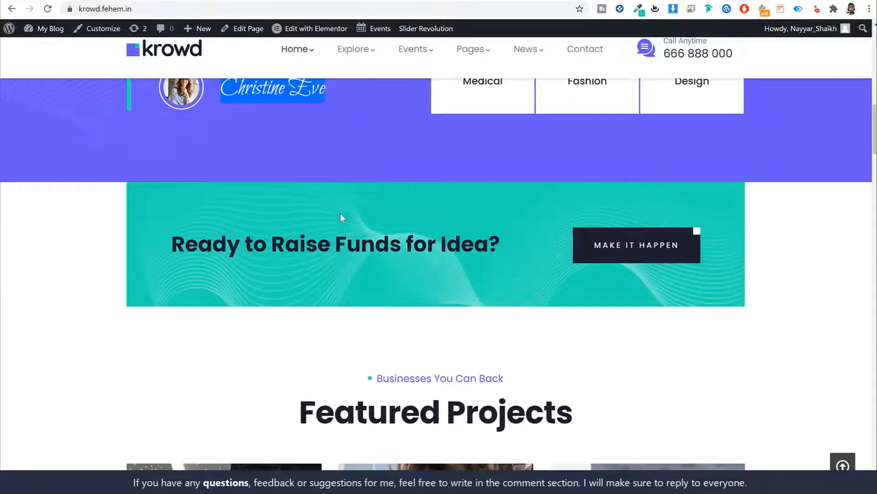
Scroll through the live Krowd demo page to review the next sections
{"action": "scroll", "coordinate": [572, 257], "scroll_direction": "down", "scroll_amount": 6}
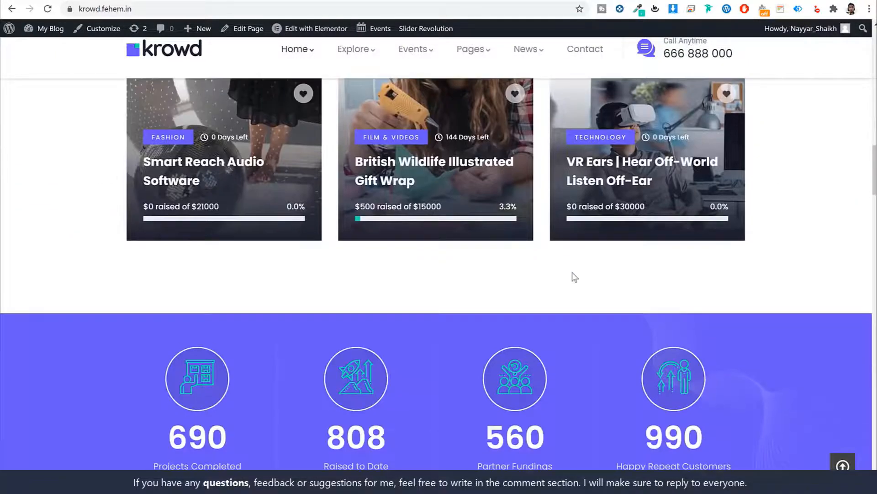
{"action": "scroll", "coordinate": [574, 276], "scroll_direction": "up", "scroll_amount": 10}
{"action": "scroll", "coordinate": [574, 287], "scroll_direction": "up", "scroll_amount": 1}
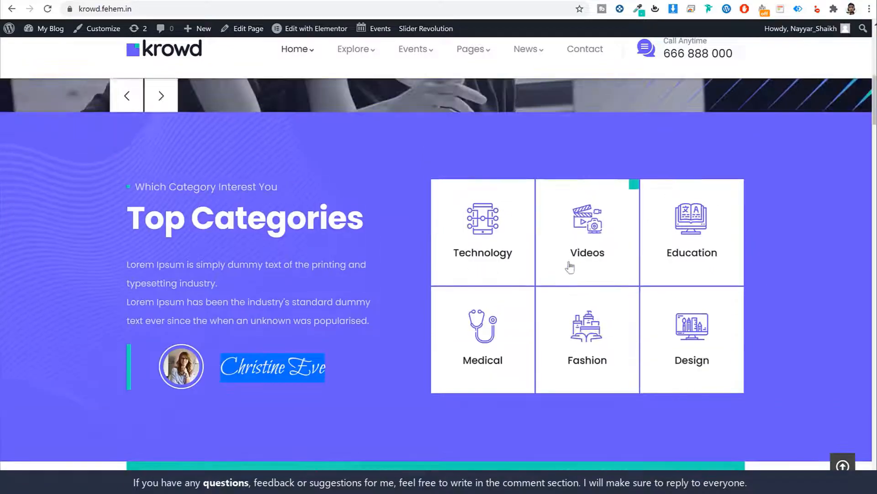
{"action": "scroll", "coordinate": [350, 207], "scroll_direction": "down", "scroll_amount": 10}
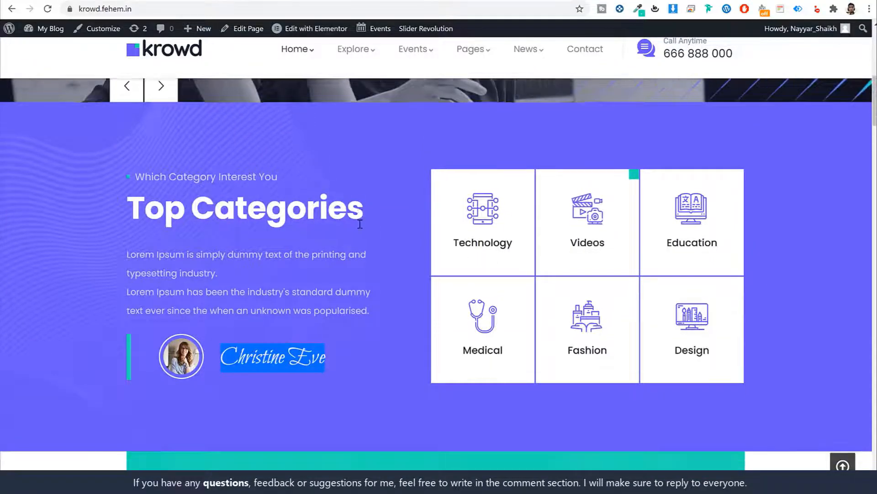
{"action": "scroll", "coordinate": [360, 224], "scroll_direction": "down", "scroll_amount": 15}
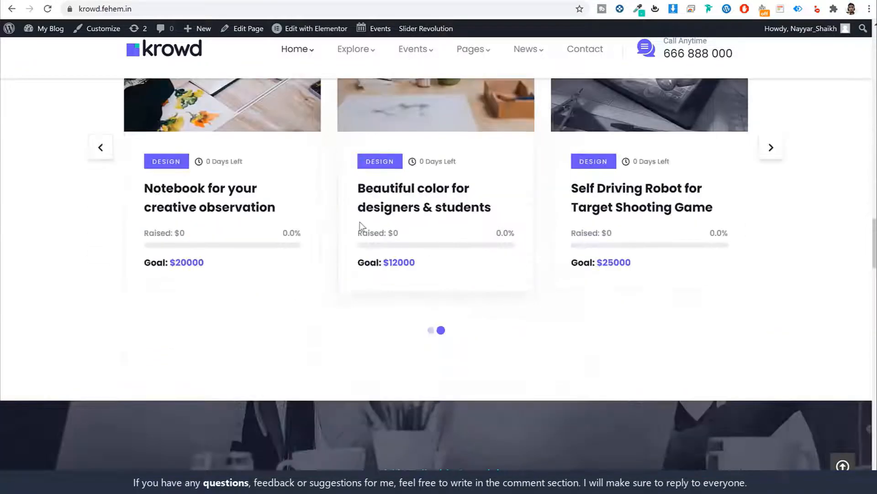
{"action": "scroll", "coordinate": [362, 229], "scroll_direction": "down", "scroll_amount": 12}
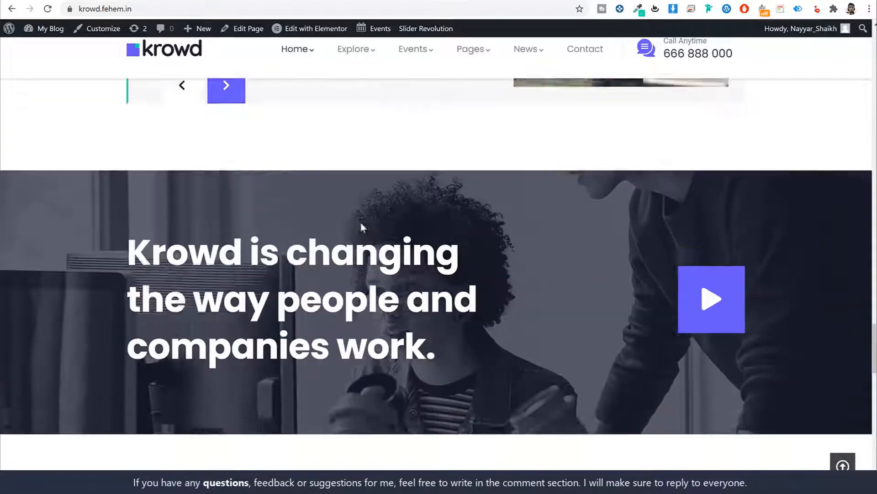
{"action": "scroll", "coordinate": [485, 317], "scroll_direction": "up", "scroll_amount": 20}
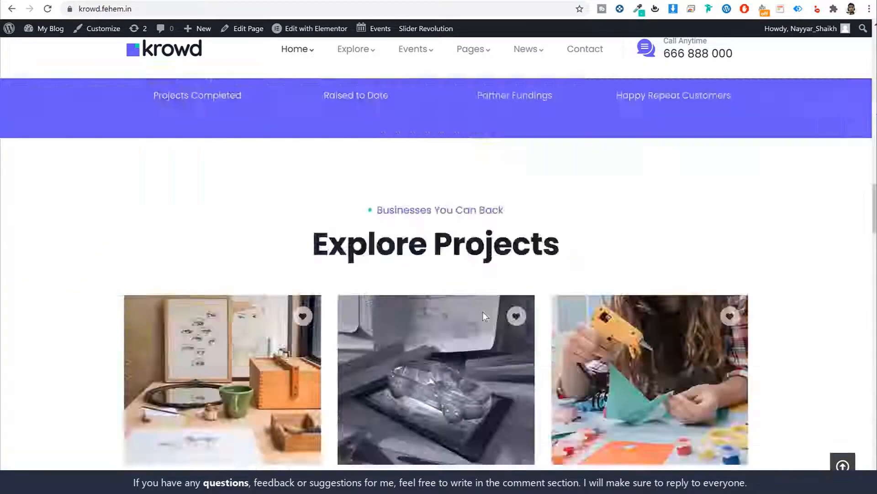
{"action": "scroll", "coordinate": [486, 317], "scroll_direction": "down", "scroll_amount": 5}
{"action": "scroll", "coordinate": [485, 317], "scroll_direction": "down", "scroll_amount": 10}
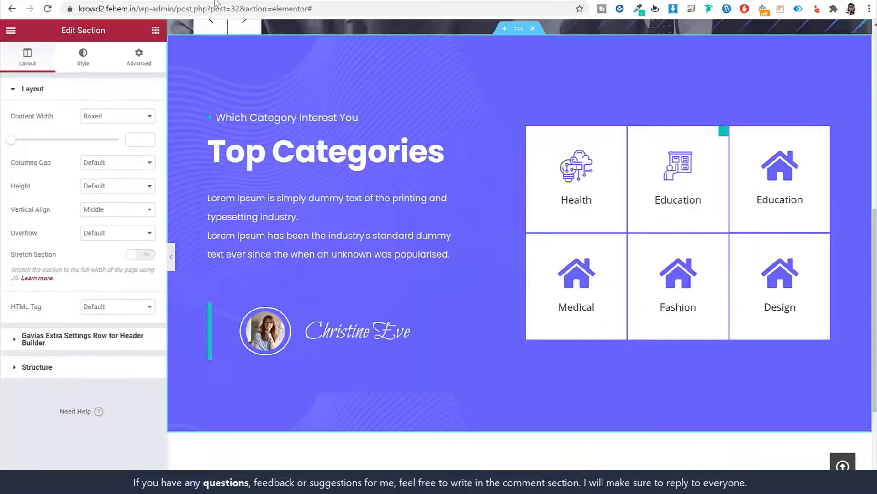
{"action": "scroll", "coordinate": [461, 229], "scroll_direction": "down", "scroll_amount": 5}
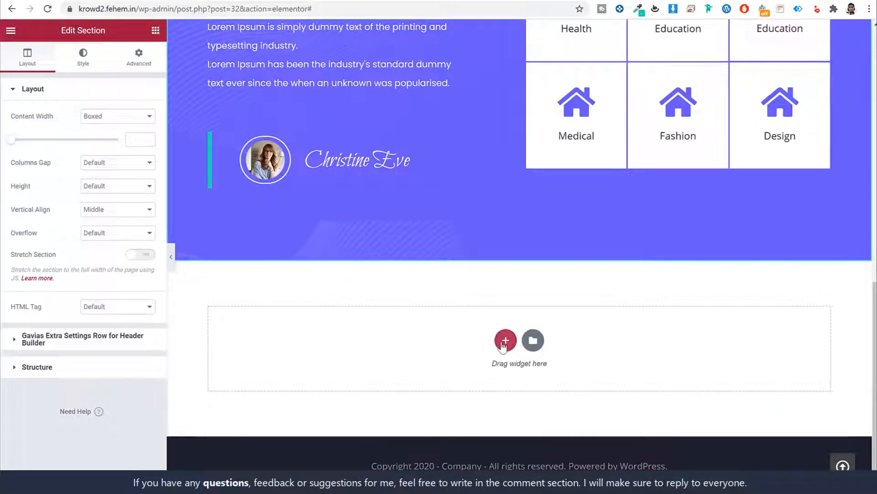
Add a single-column section below Top Categories, then inspect the demo's 'Ready to Raise Funds for Idea?' heading
{"action": "left_click", "coordinate": [503, 344]}
{"action": "left_click", "coordinate": [377, 364]}
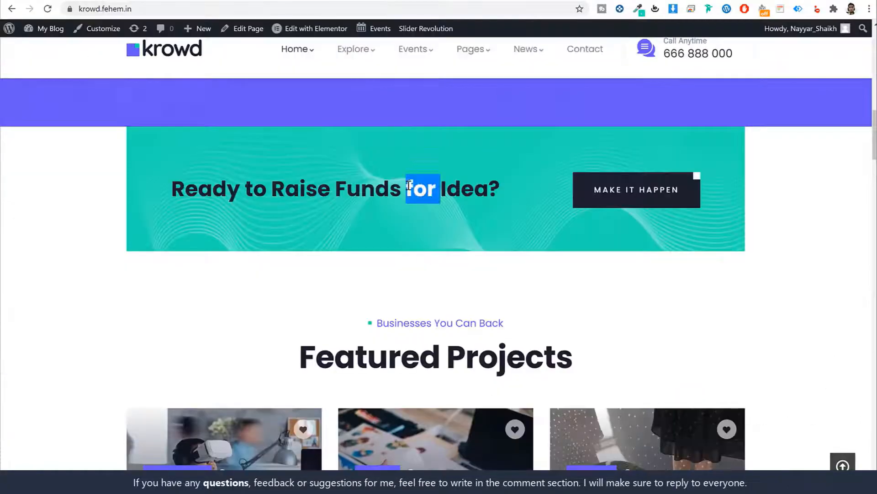
{"action": "triple_click", "coordinate": [409, 185]}
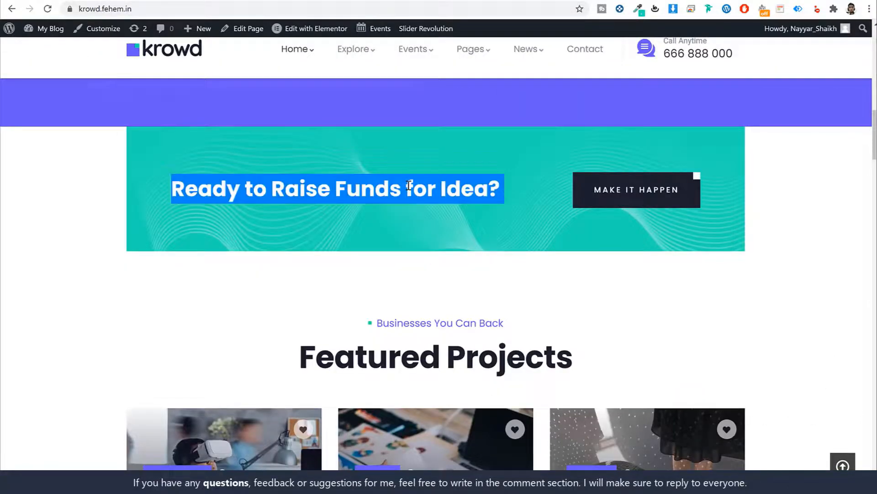
{"action": "left_click", "coordinate": [505, 277]}
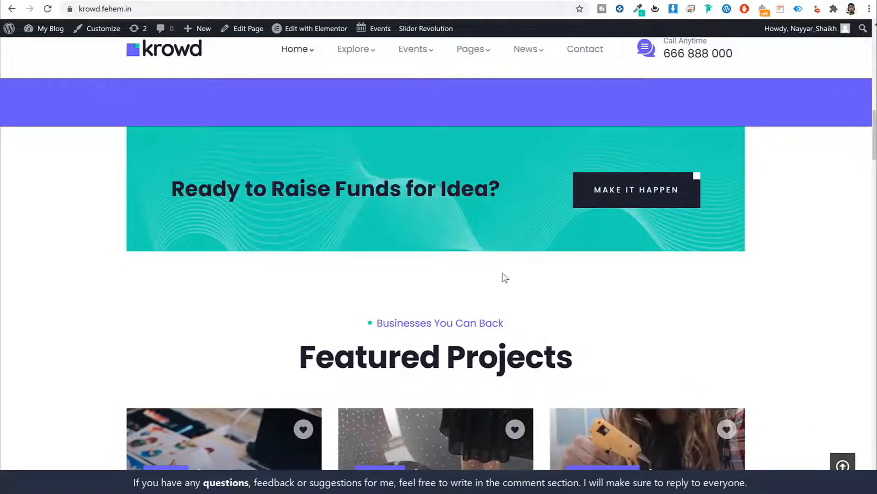
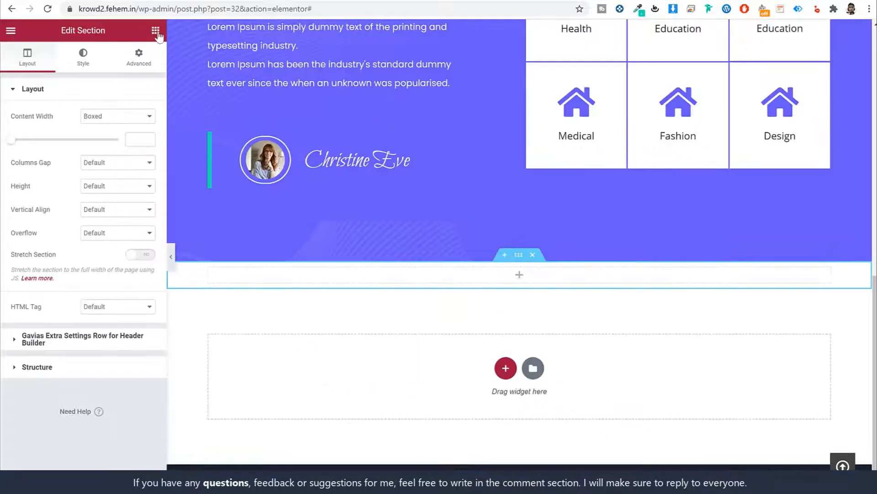
Add a GVA Call To Action block to the empty section titled 'Ready to Raise Funds for Idea?'
{"action": "left_click", "coordinate": [156, 32]}
{"action": "type", "text": "call"}
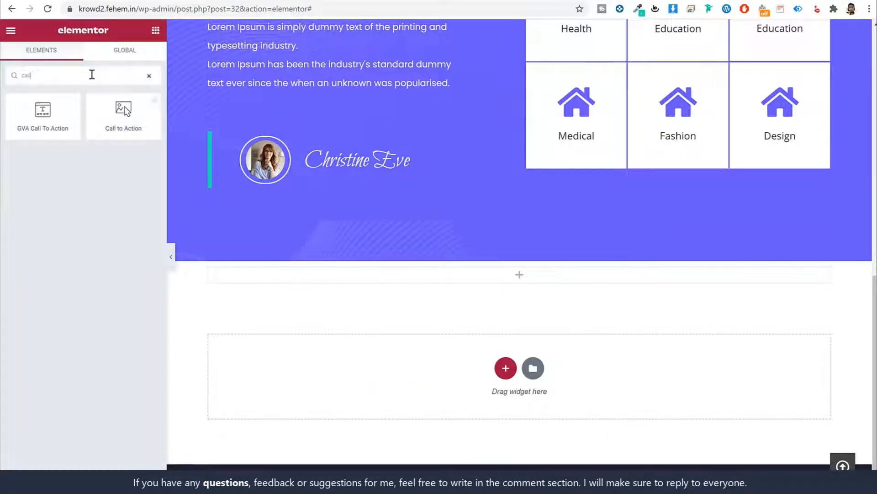
{"action": "left_click_drag", "start_coordinate": [50, 127], "coordinate": [483, 280]}
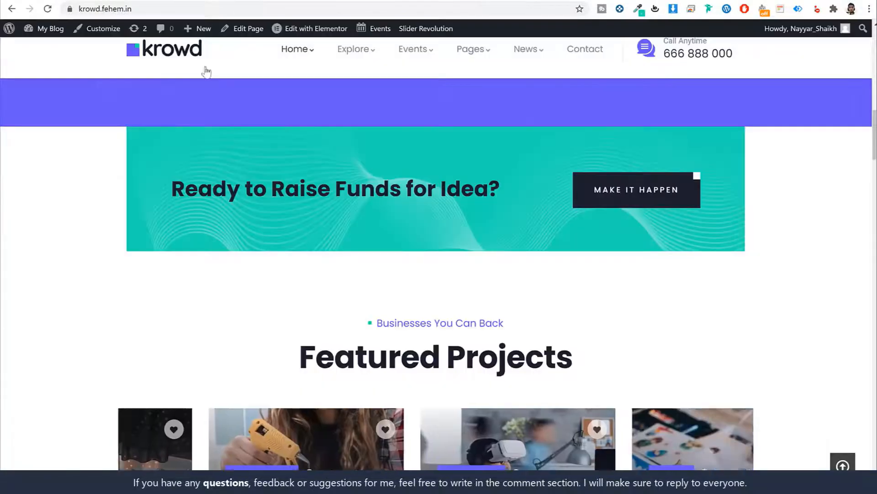
{"action": "triple_click", "coordinate": [342, 186]}
{"action": "key", "text": "ctrl+c"}
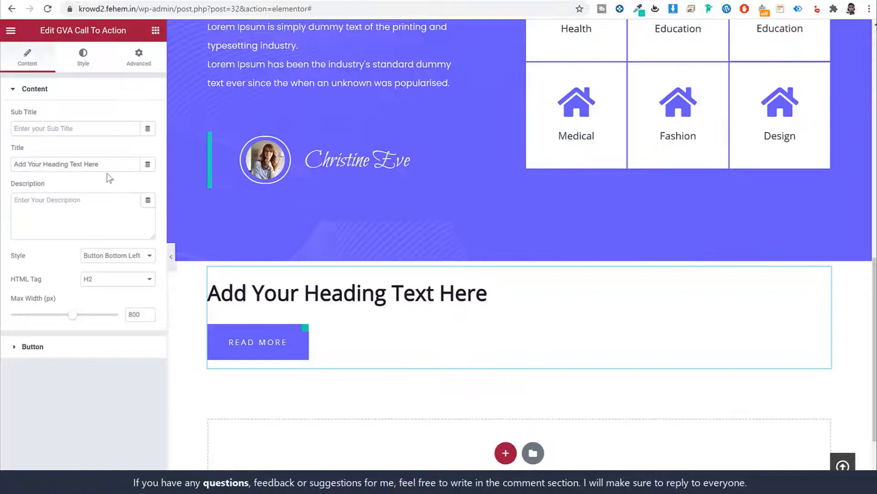
{"action": "triple_click", "coordinate": [118, 160]}
{"action": "key", "text": "ctrl+v"}
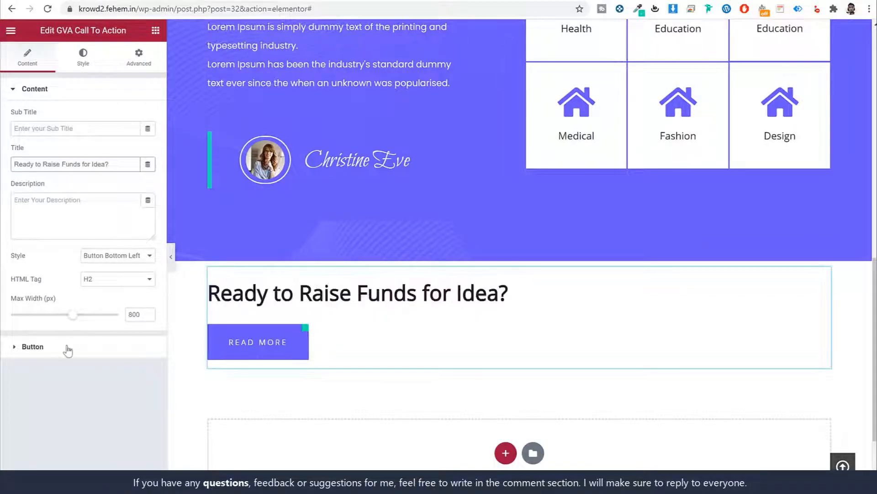
Change the call-to-action button label from Read More to 'Make it Happen'
{"action": "left_click", "coordinate": [82, 350]}
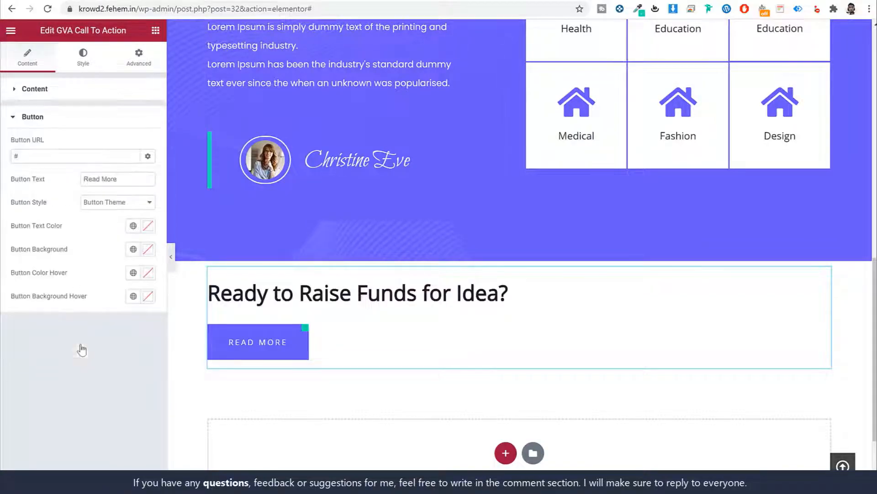
{"action": "left_click", "coordinate": [106, 1]}
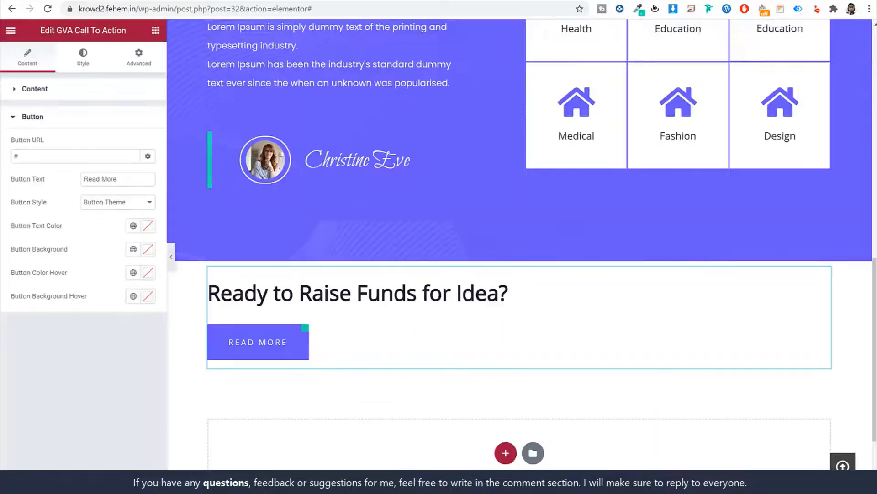
{"action": "left_click", "coordinate": [50, 1]}
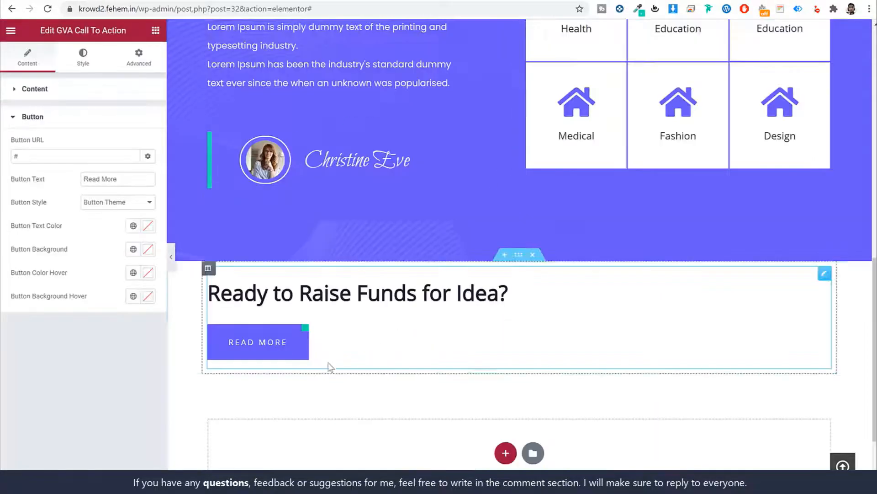
{"action": "triple_click", "coordinate": [134, 184]}
{"action": "type", "text": "Make i"}
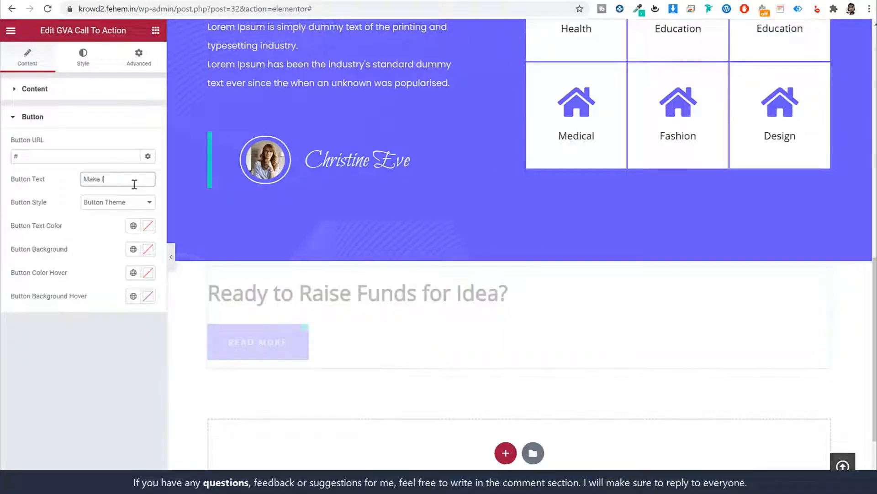
{"action": "type", "text": "t Happen"}
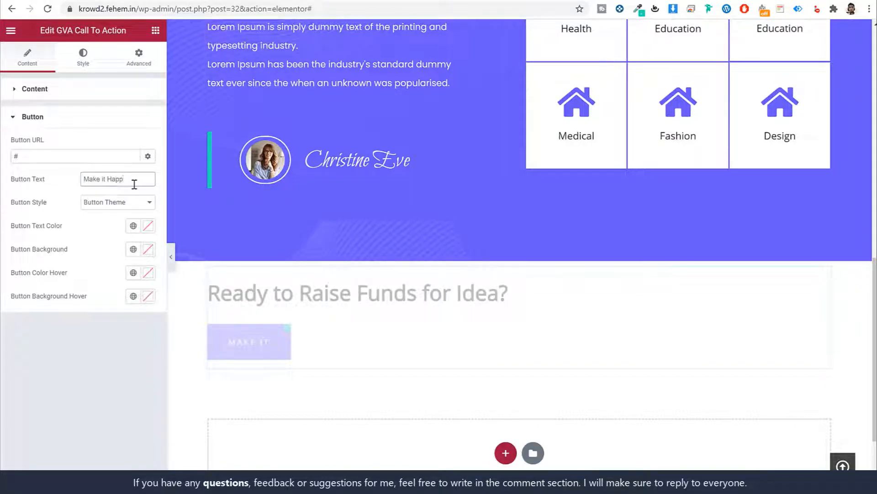
{"action": "triple_click", "coordinate": [92, 157]}
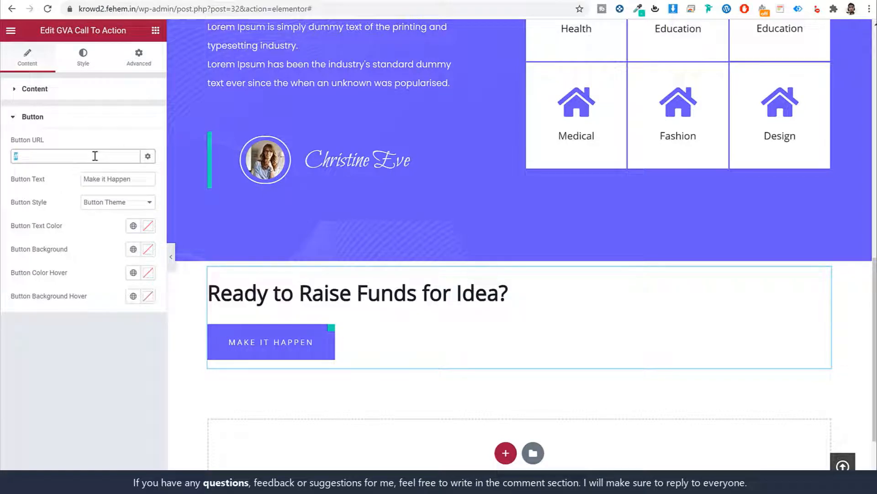
Point the button URL to the CF campaign form page (cf-campaign-form)
{"action": "key", "text": "BackSpace"}
{"action": "type", "text": "subs"}
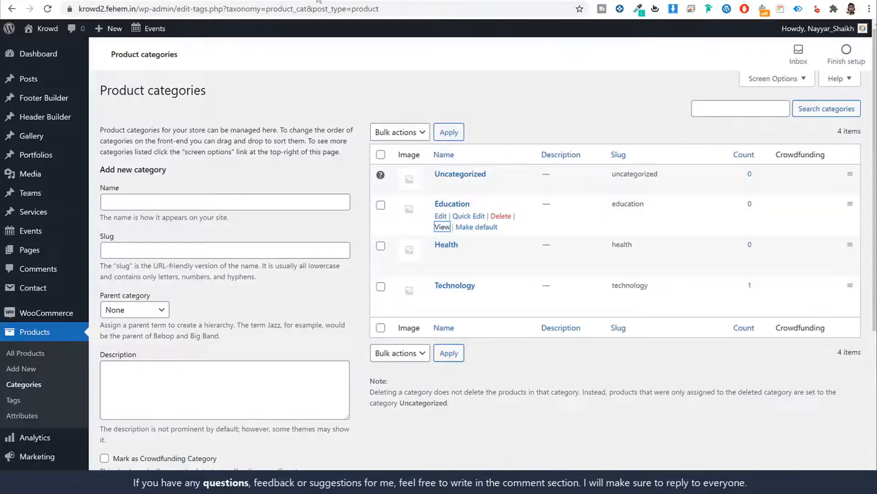
{"action": "left_click", "coordinate": [47, 250]}
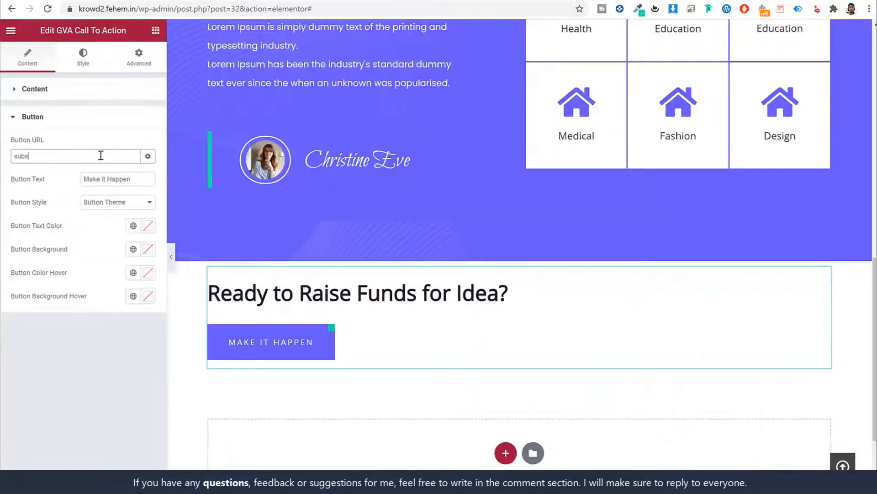
{"action": "key", "text": "ctrl+a"}
{"action": "type", "text": "form"}
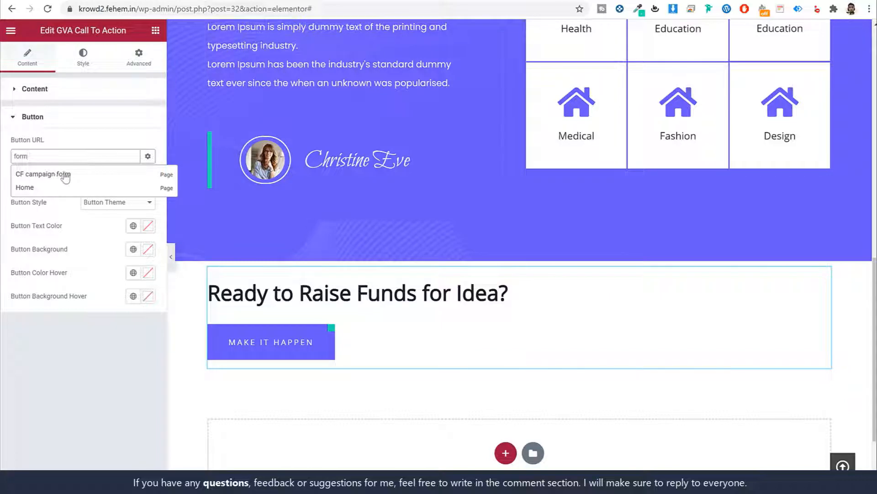
{"action": "left_click", "coordinate": [66, 175]}
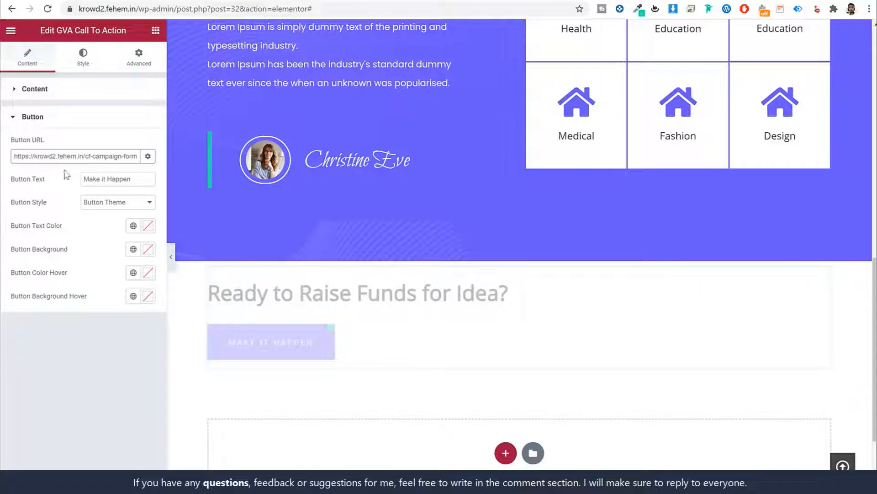
{"action": "triple_click", "coordinate": [95, 156]}
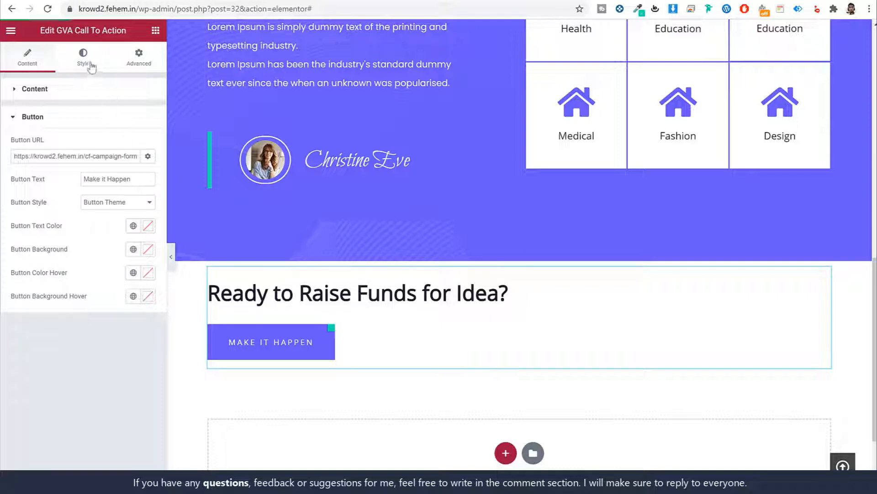
Use the Button Right layout and cap the block's max width at 250
{"action": "left_click", "coordinate": [80, 91]}
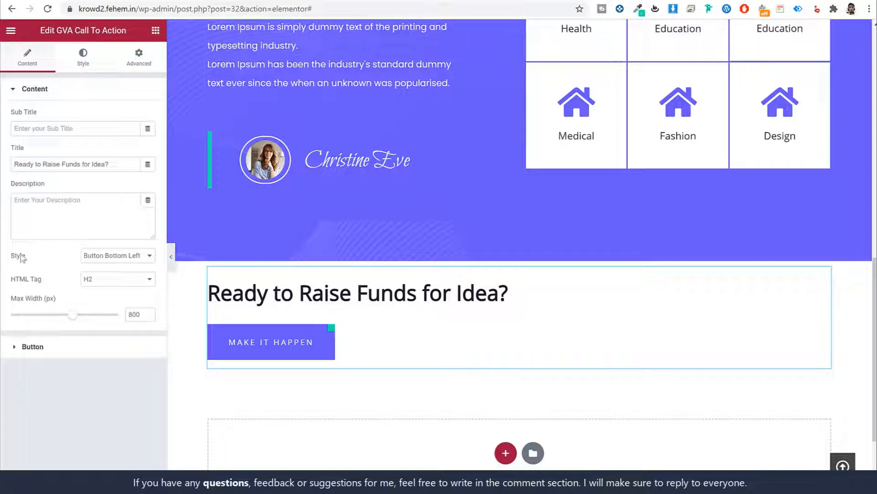
{"action": "left_click", "coordinate": [125, 256]}
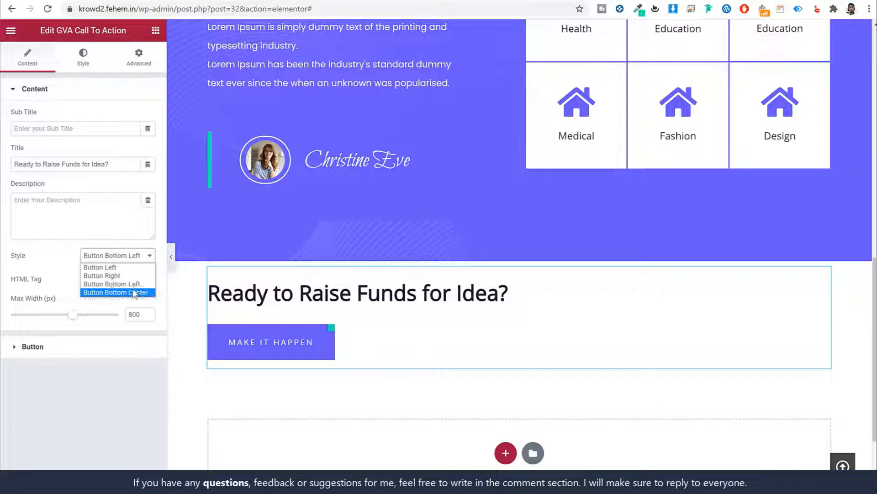
{"action": "left_click", "coordinate": [119, 276]}
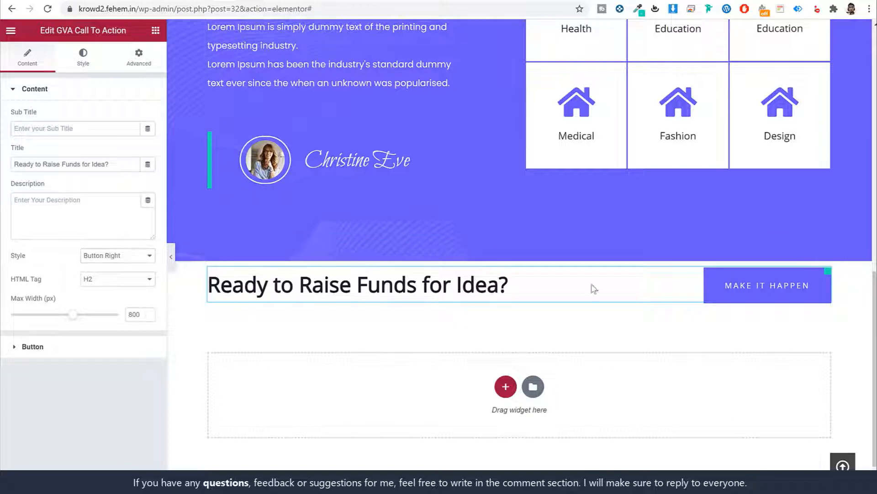
{"action": "double_click", "coordinate": [129, 313]}
{"action": "type", "text": "250"}
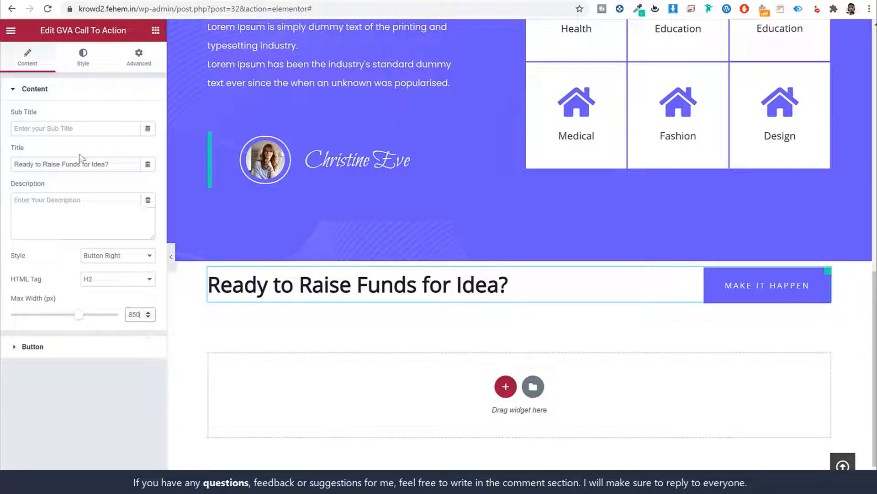
Set the call-to-action title typography family to Poppins
{"action": "left_click", "coordinate": [82, 63]}
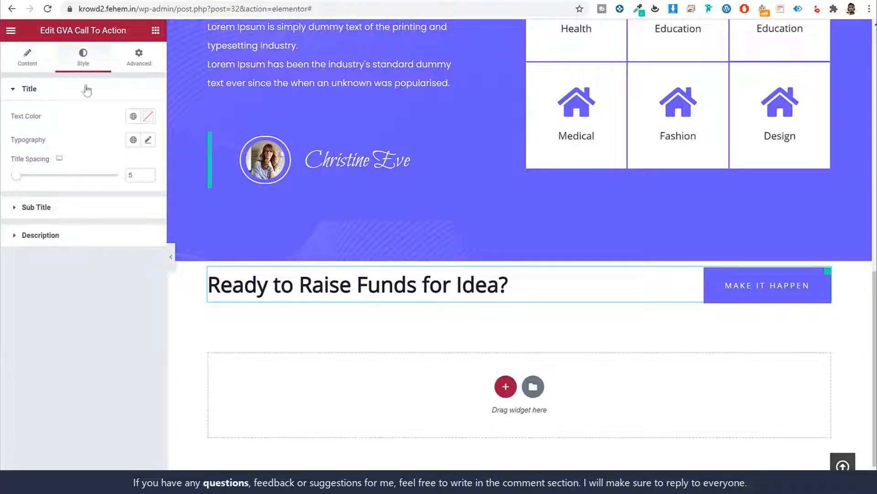
{"action": "left_click", "coordinate": [148, 140]}
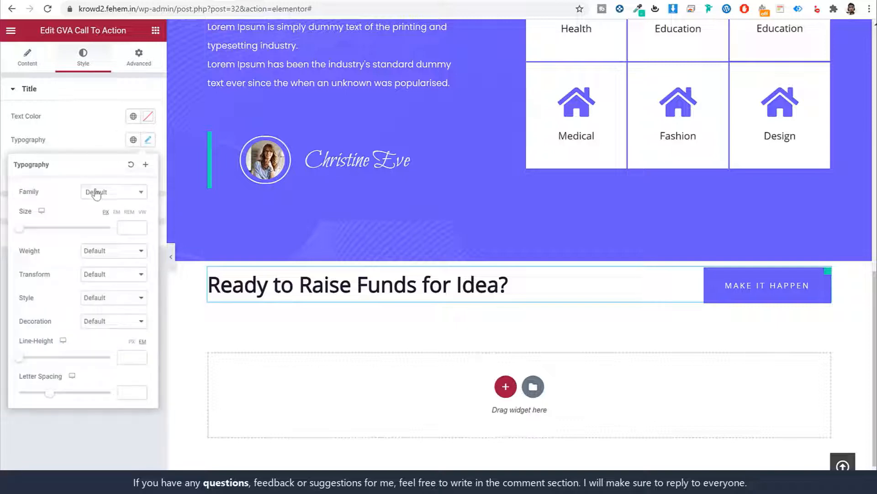
{"action": "left_click", "coordinate": [96, 192]}
{"action": "type", "text": "popp"}
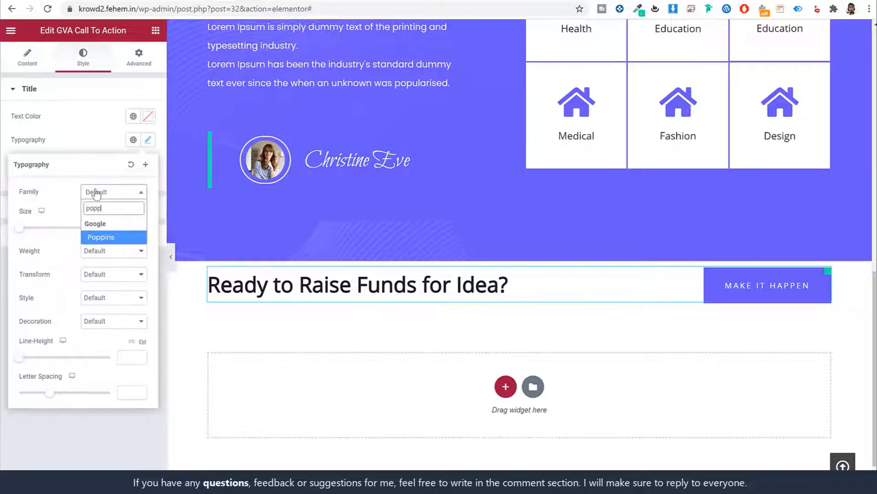
{"action": "key", "text": "Return"}
{"action": "left_click", "coordinate": [149, 140]}
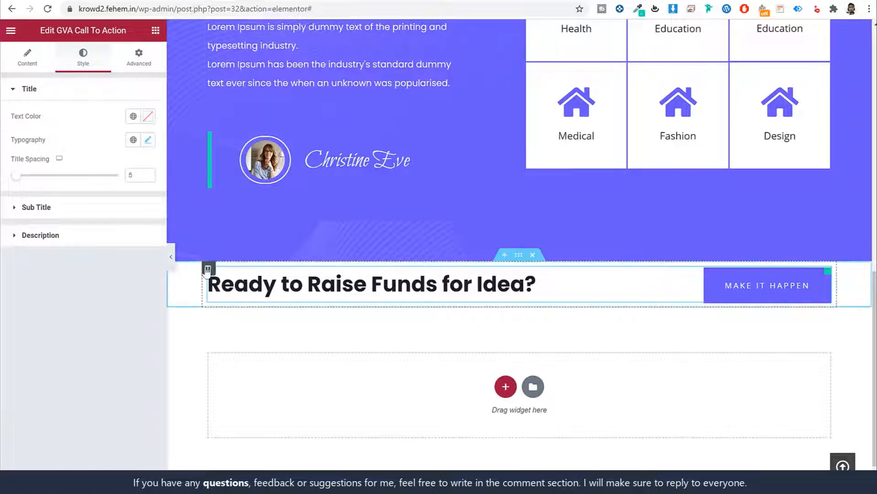
{"action": "left_click", "coordinate": [208, 268]}
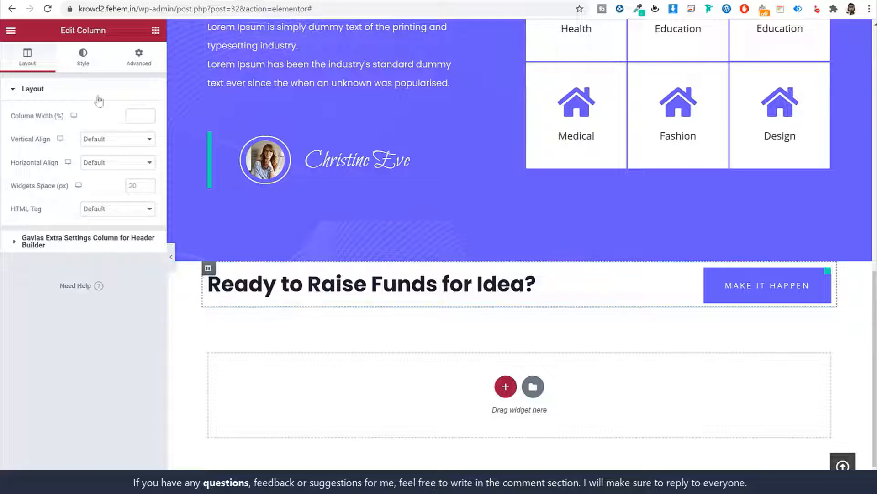
Set the column's theme background colour to the teal Theme Second
{"action": "left_click", "coordinate": [87, 59]}
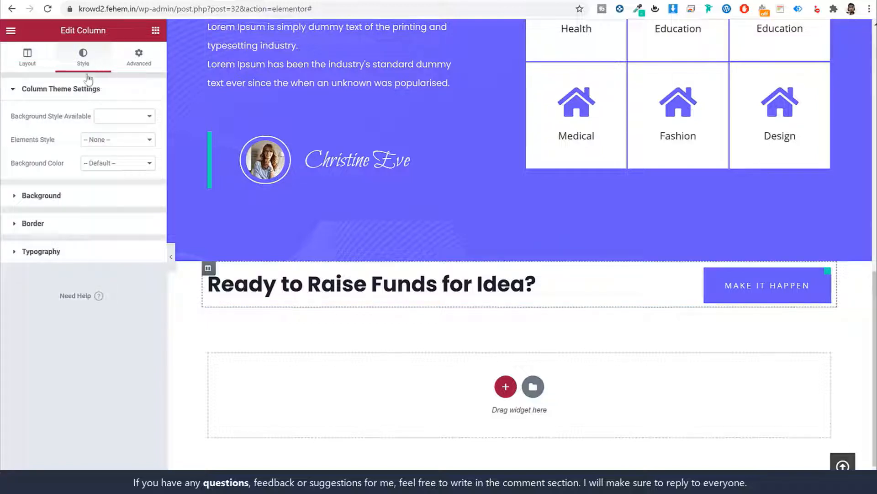
{"action": "left_click", "coordinate": [78, 197]}
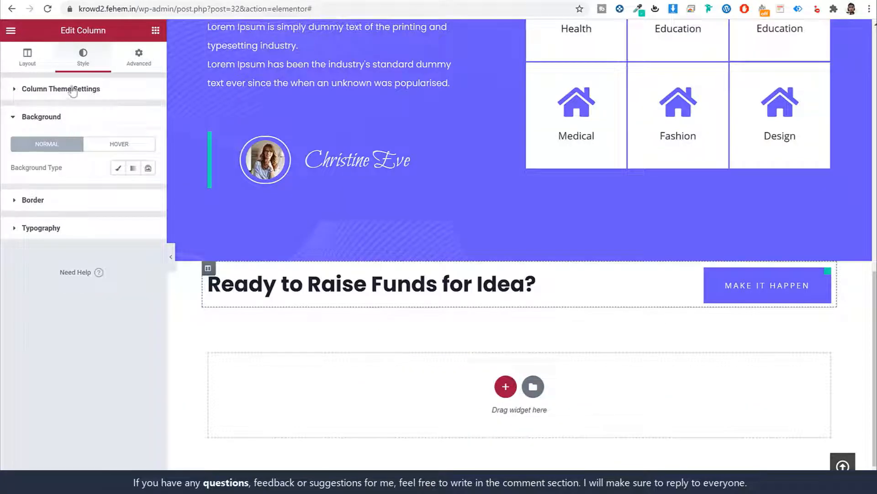
{"action": "left_click", "coordinate": [72, 90]}
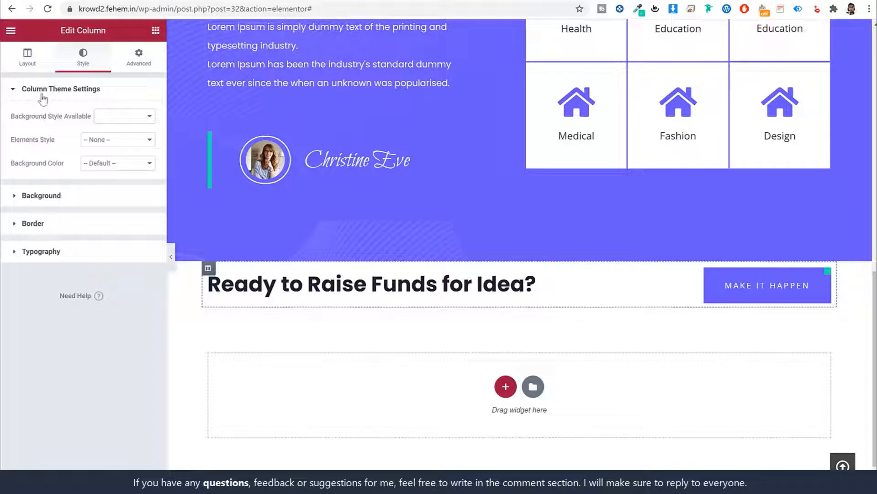
{"action": "left_click", "coordinate": [112, 169]}
{"action": "left_click", "coordinate": [121, 192]}
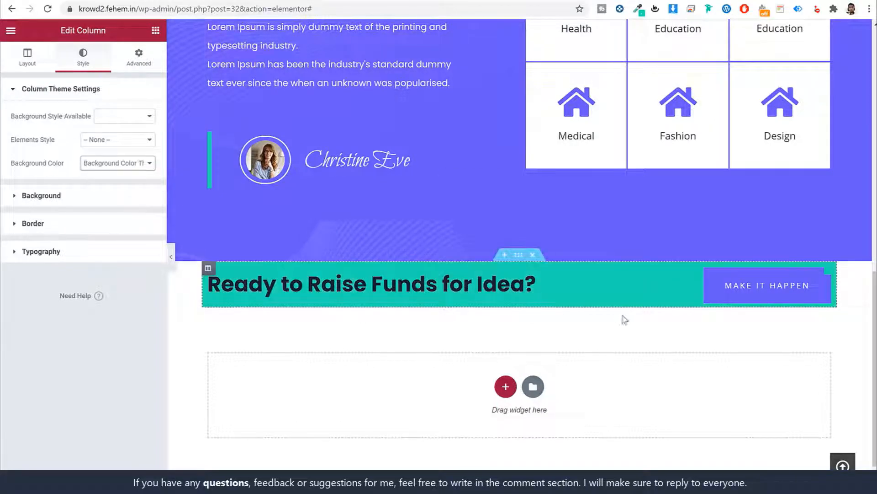
Switch the column background to Classic and open the image chooser
{"action": "left_click", "coordinate": [81, 196]}
{"action": "left_click", "coordinate": [78, 2]}
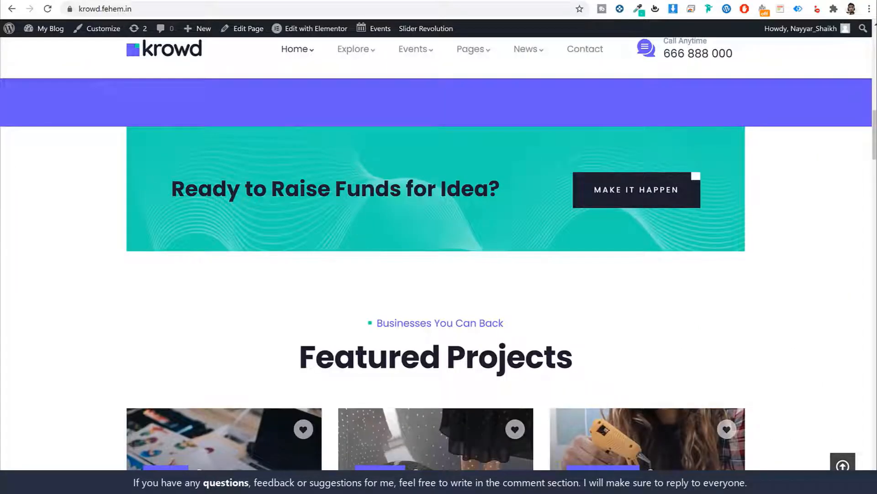
{"action": "left_click", "coordinate": [183, 1]}
{"action": "left_click", "coordinate": [118, 170]}
{"action": "left_click", "coordinate": [97, 232]}
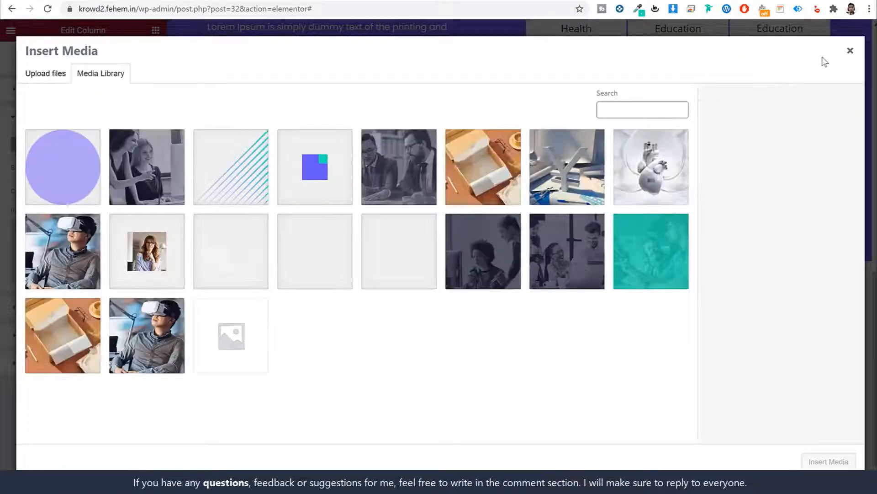
Remove the background image and use bg-lines-transparent as the Background Overlay image instead
{"action": "left_click", "coordinate": [230, 258]}
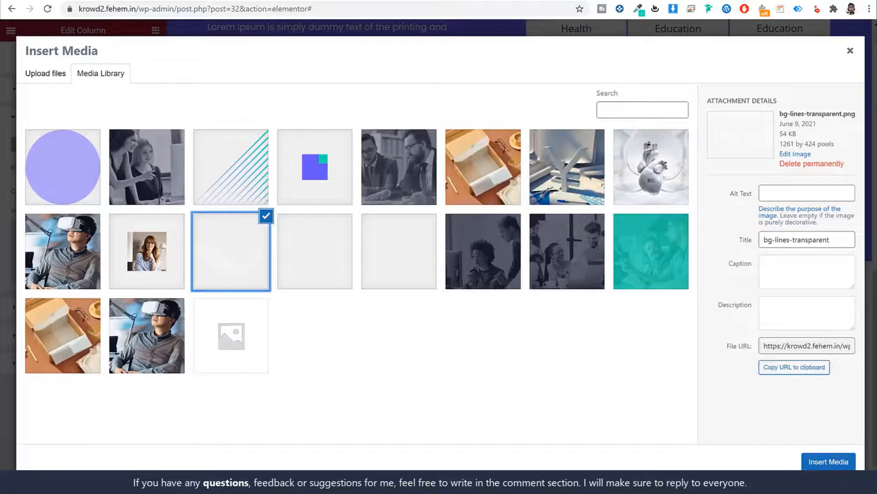
{"action": "left_click", "coordinate": [814, 462]}
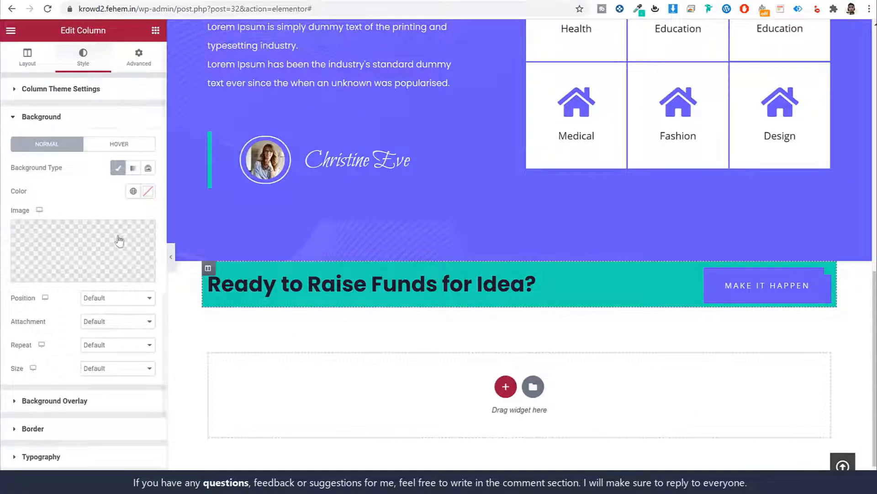
{"action": "scroll", "coordinate": [108, 292], "scroll_direction": "down", "scroll_amount": 2}
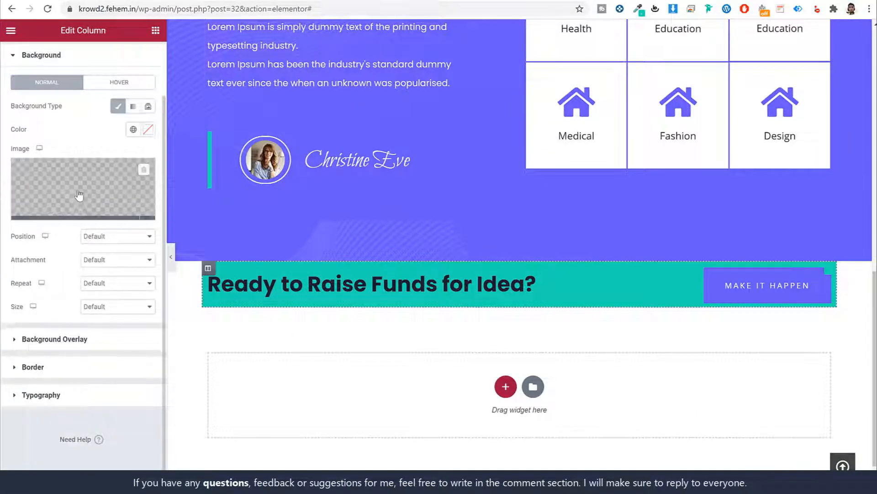
{"action": "left_click", "coordinate": [147, 176]}
{"action": "left_click", "coordinate": [73, 313]}
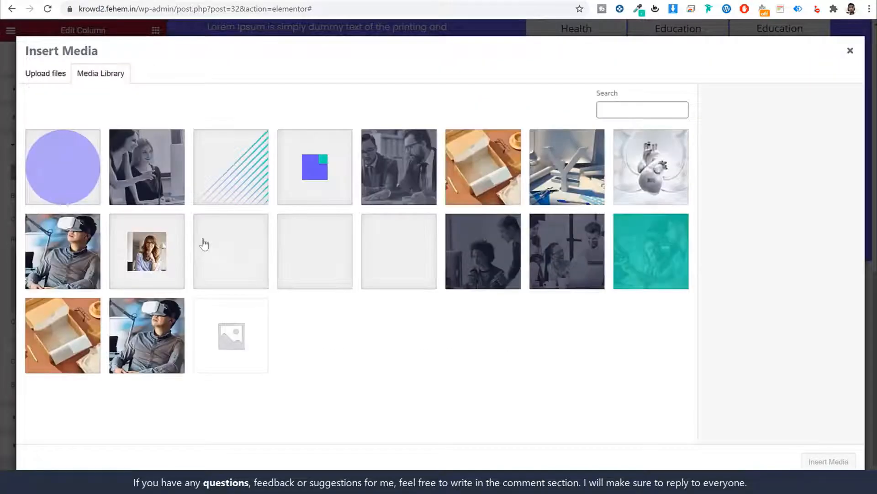
{"action": "left_click", "coordinate": [201, 243]}
{"action": "left_click", "coordinate": [837, 466]}
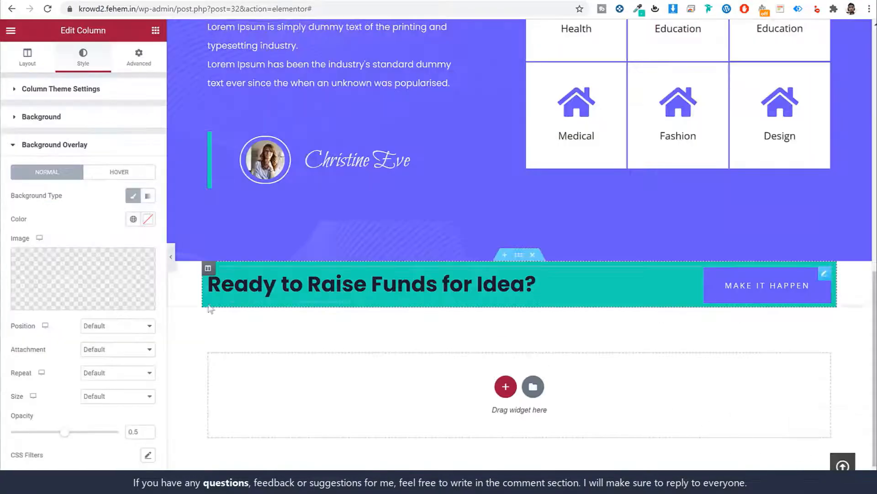
Set overlay opacity to 1 at position Center Left, and column padding to 80
{"action": "left_click_drag", "start_coordinate": [63, 433], "coordinate": [183, 442]}
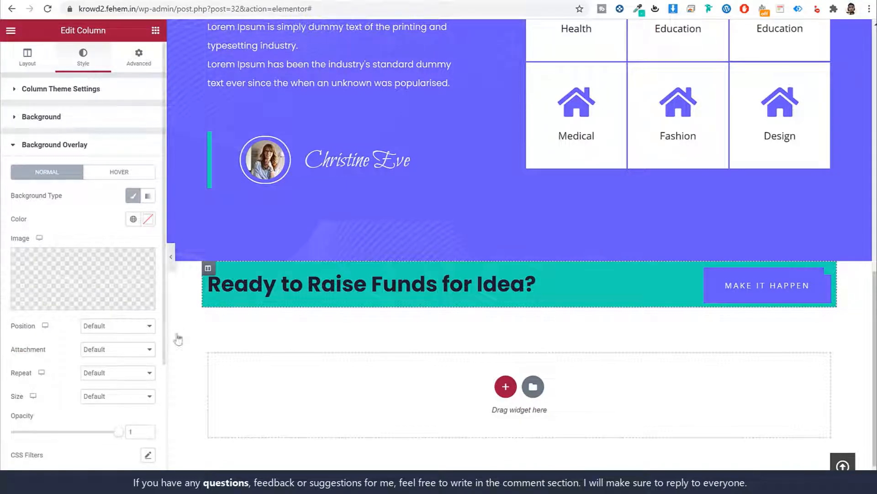
{"action": "left_click", "coordinate": [131, 325]}
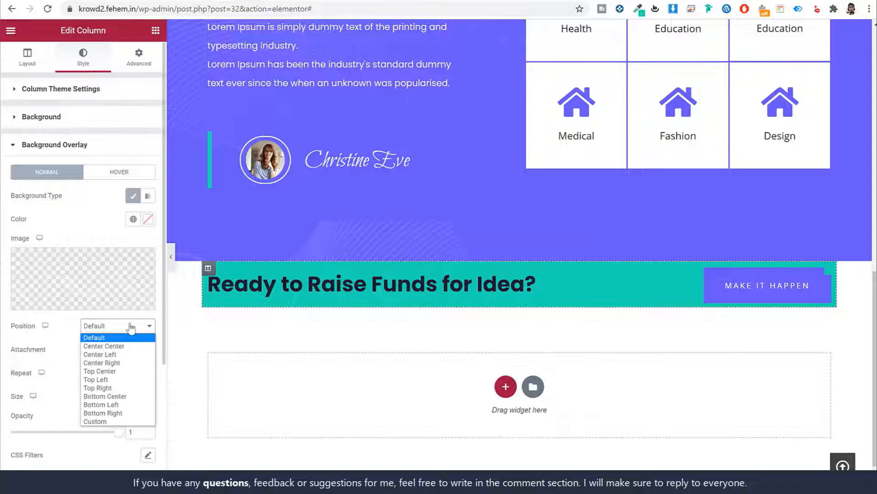
{"action": "left_click", "coordinate": [128, 354]}
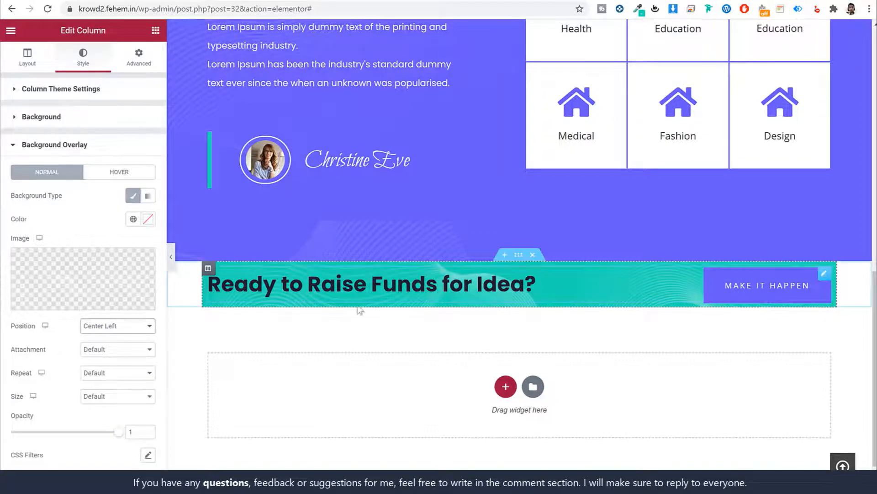
{"action": "left_click", "coordinate": [145, 65]}
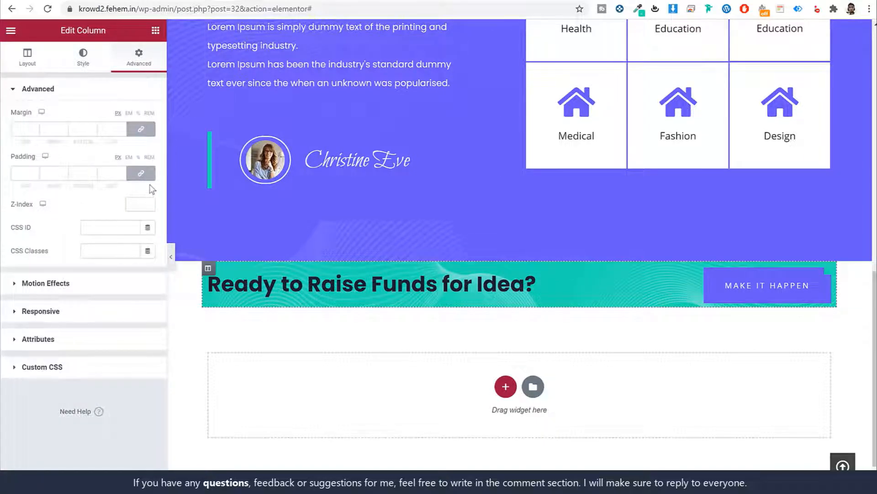
{"action": "left_click", "coordinate": [18, 168]}
{"action": "type", "text": "80"}
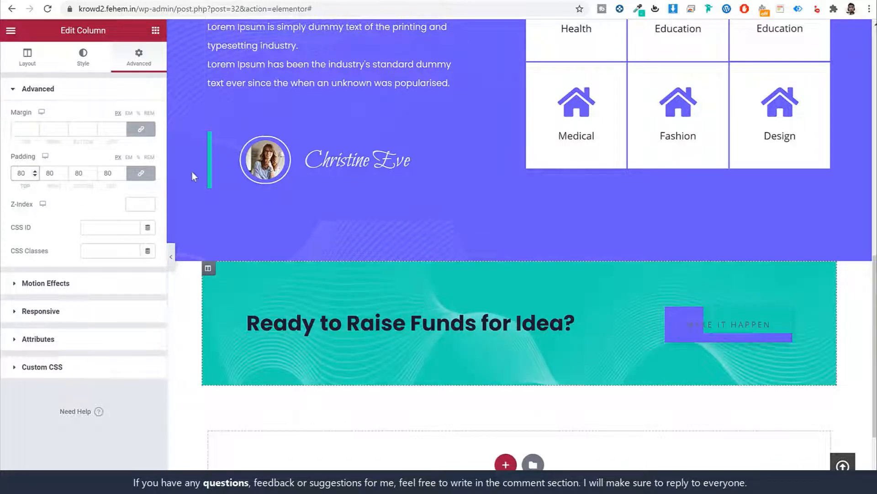
Unlink the column margins and set Right and Left margins to 15 px
{"action": "left_click", "coordinate": [148, 133]}
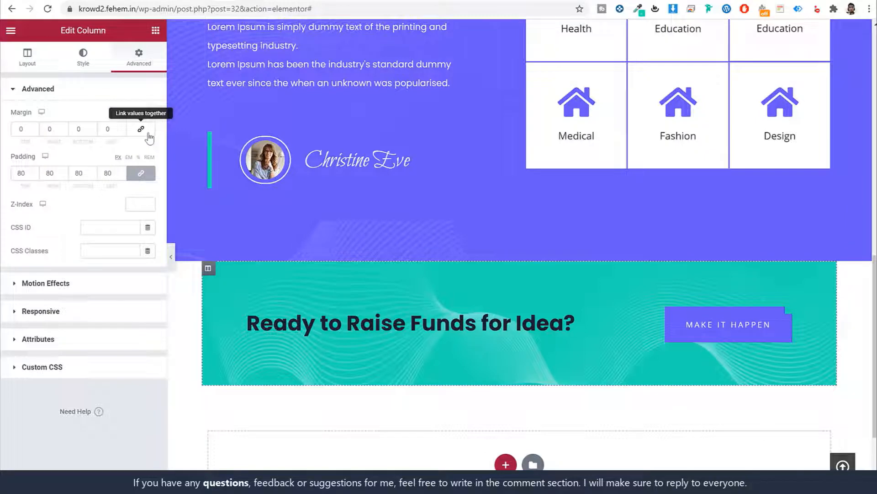
{"action": "left_click", "coordinate": [58, 129]}
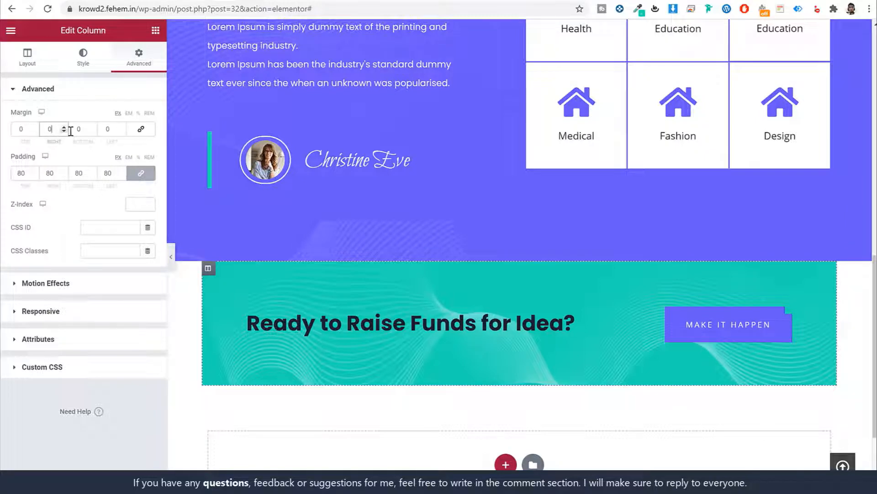
{"action": "type", "text": "15"}
{"action": "key", "text": "Tab"}
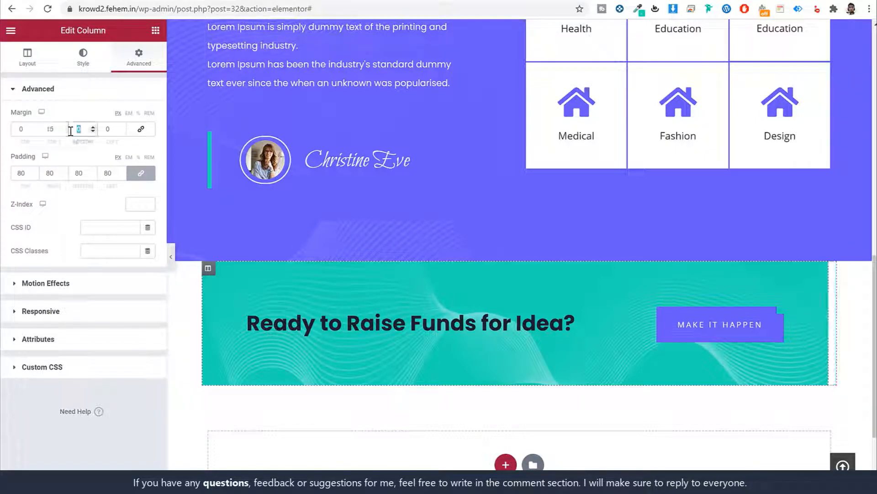
{"action": "key", "text": "Tab"}
{"action": "type", "text": "15"}
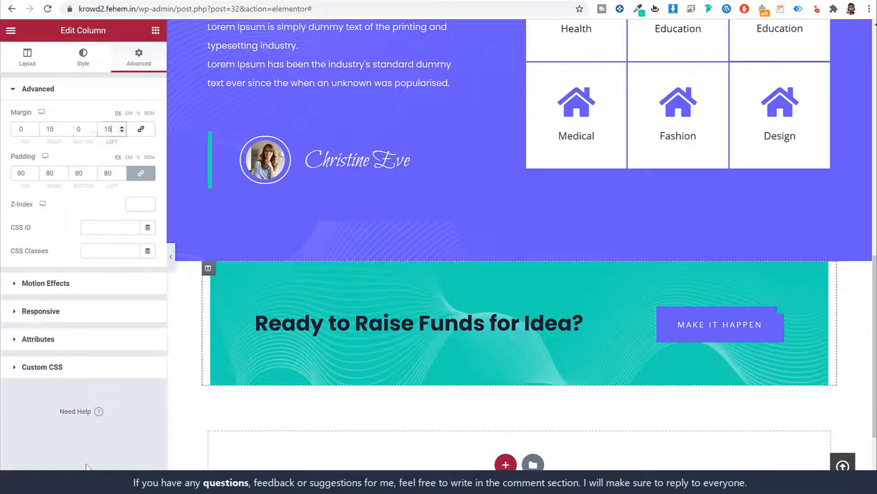
{"action": "left_click", "coordinate": [125, 482]}
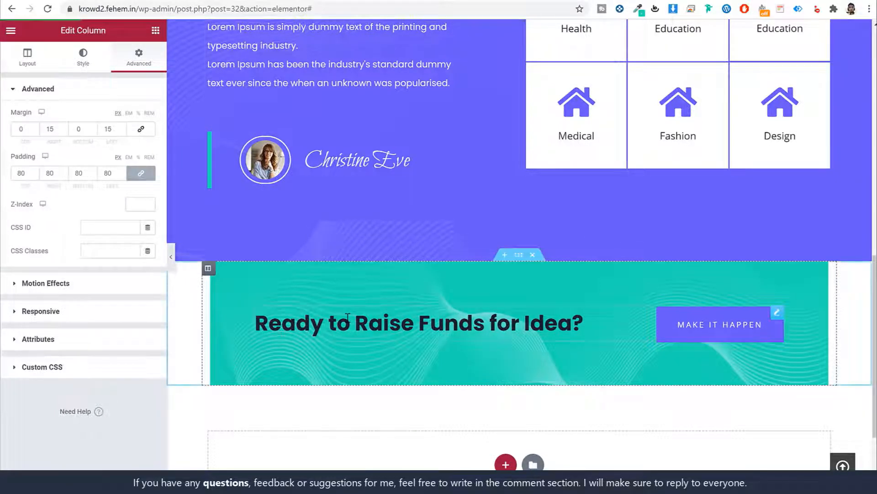
Add a new single-column section below the call-to-action banner
{"action": "scroll", "coordinate": [643, 206], "scroll_direction": "down", "scroll_amount": 2}
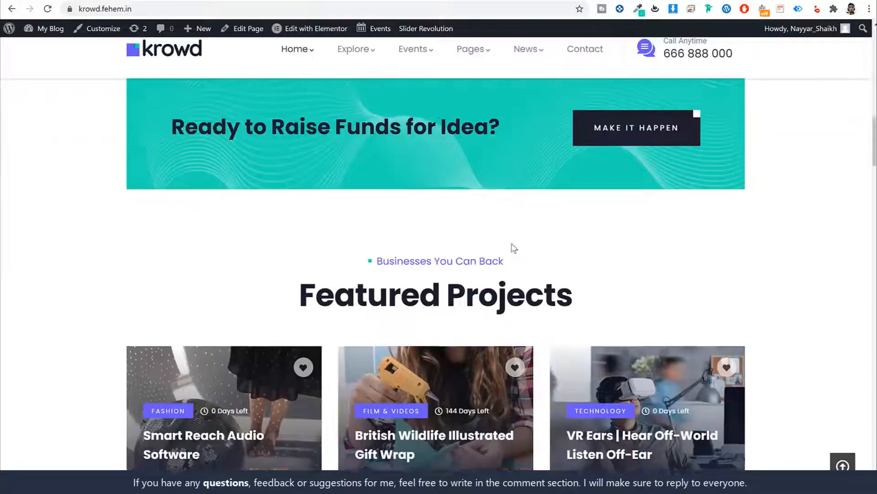
{"action": "scroll", "coordinate": [513, 246], "scroll_direction": "down", "scroll_amount": 2}
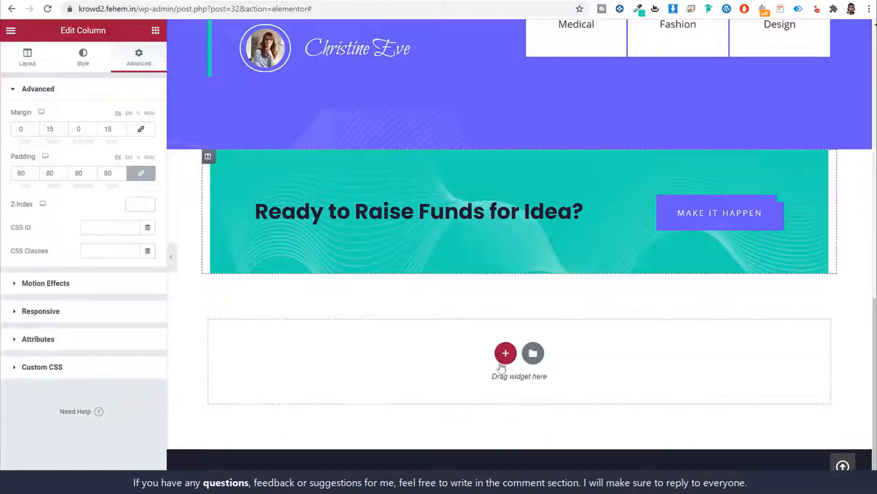
{"action": "left_click", "coordinate": [504, 356]}
{"action": "left_click", "coordinate": [386, 386]}
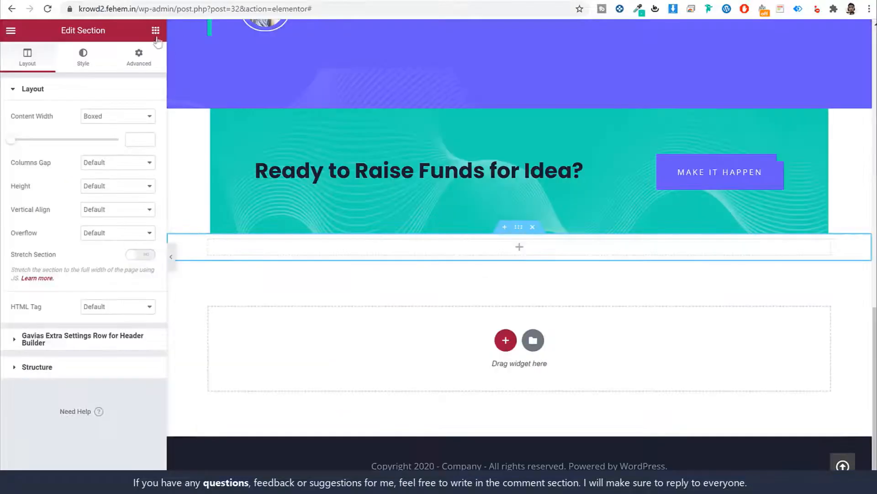
Add a GVA Heading Block with subtitle 'Businesses You Can Back' and title 'Featured Projects'
{"action": "left_click", "coordinate": [155, 30]}
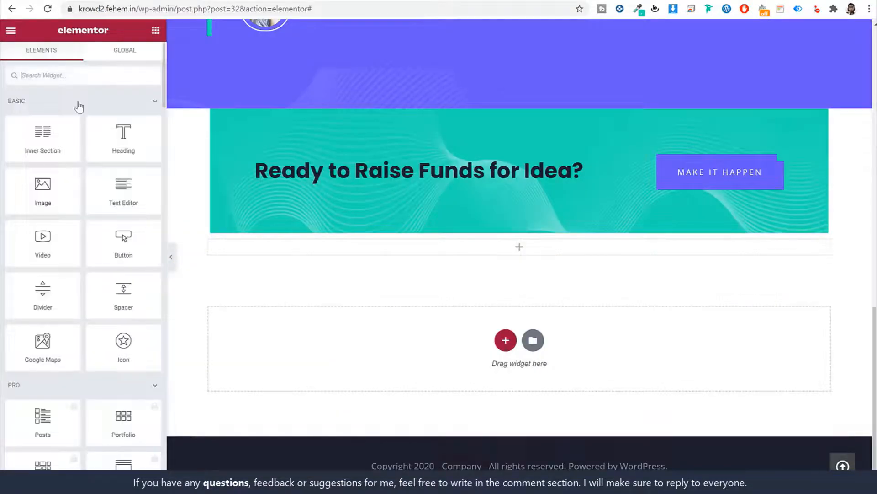
{"action": "type", "text": "head"}
{"action": "left_click_drag", "start_coordinate": [120, 115], "coordinate": [532, 254]}
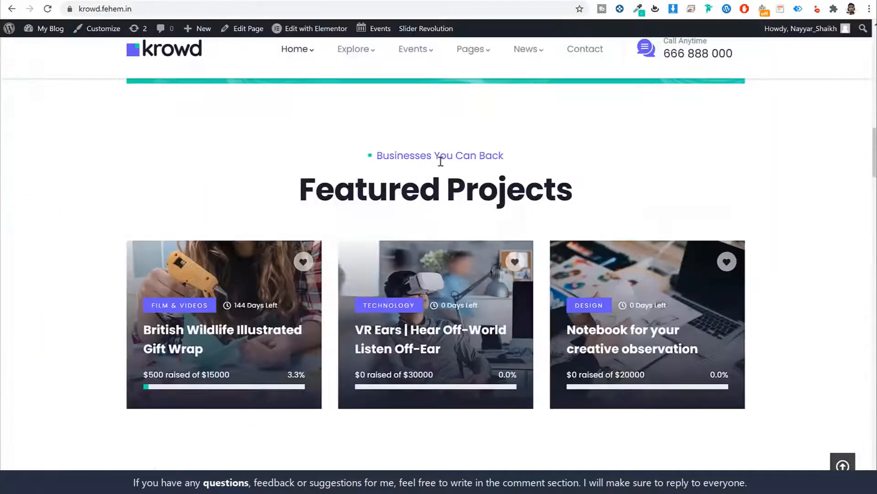
{"action": "triple_click", "coordinate": [441, 161]}
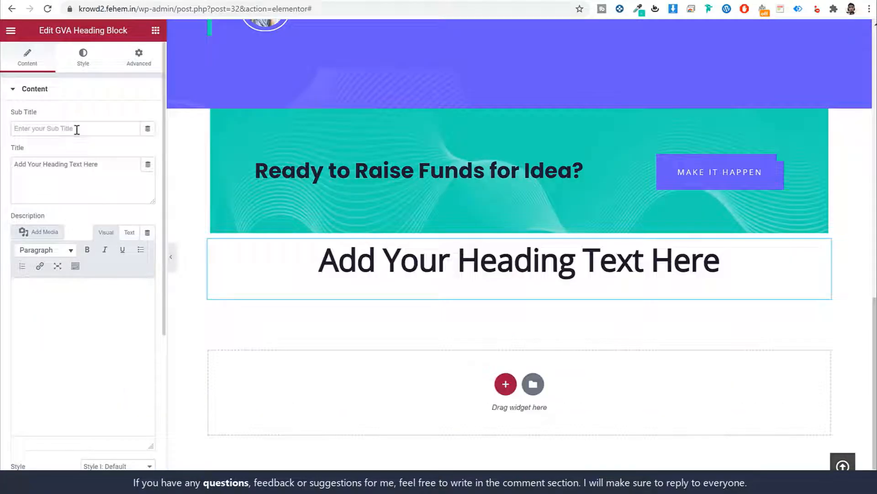
{"action": "type", "text": "Businesses You Can Back"}
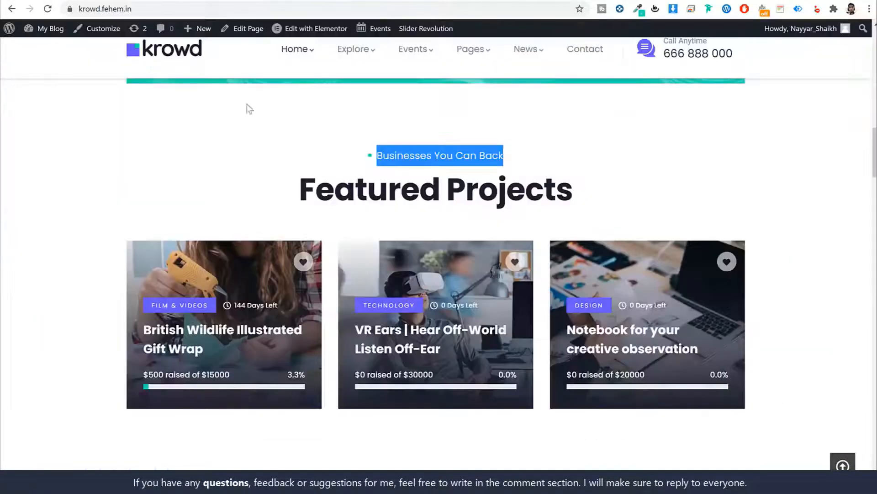
{"action": "left_click", "coordinate": [365, 192]}
{"action": "triple_click", "coordinate": [364, 192]}
{"action": "key", "text": "ctrl+c"}
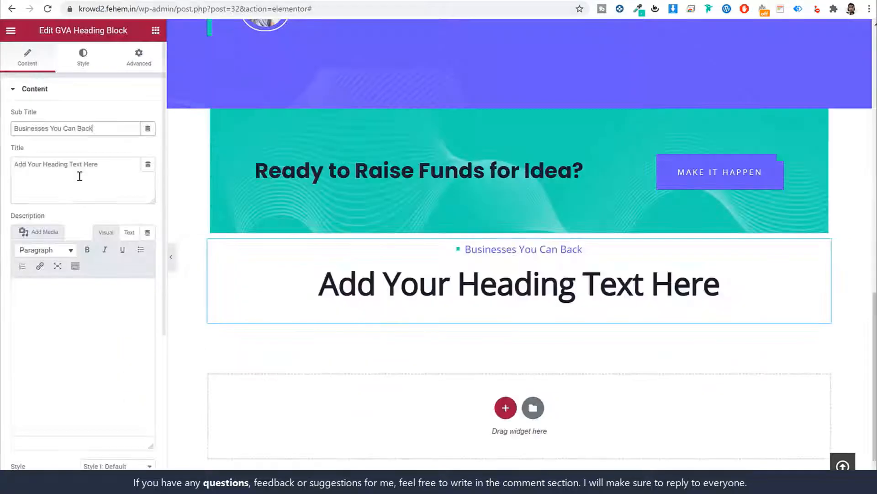
{"action": "triple_click", "coordinate": [79, 174]}
{"action": "key", "text": "ctrl+v"}
Set the Featured Projects title typography family to Poppins
{"action": "left_click", "coordinate": [95, 65]}
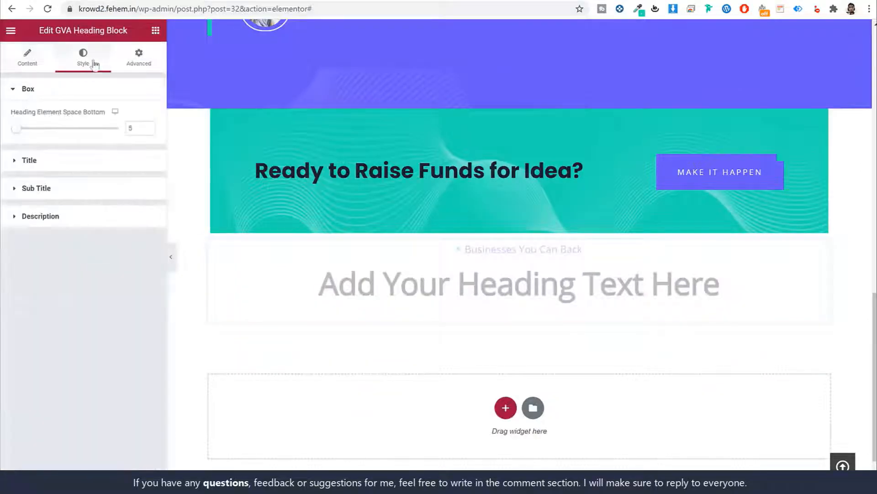
{"action": "left_click", "coordinate": [108, 163]}
{"action": "left_click", "coordinate": [149, 169]}
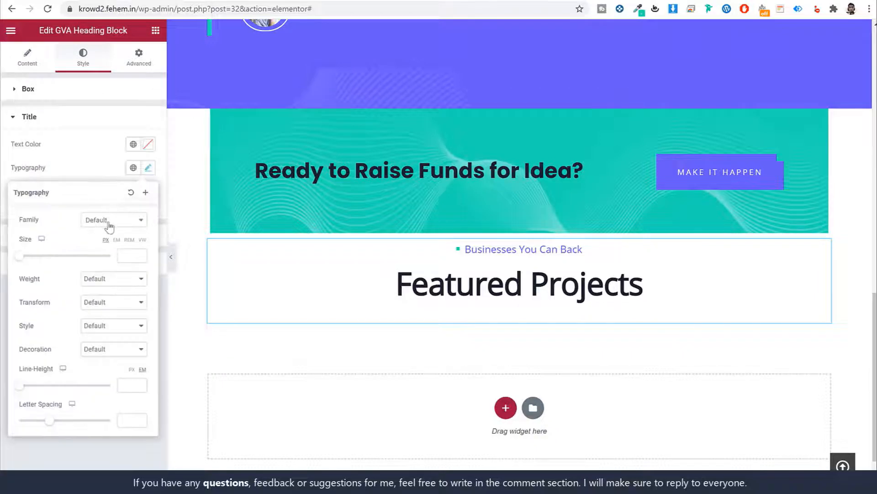
{"action": "left_click", "coordinate": [110, 220]}
{"action": "type", "text": "popp"}
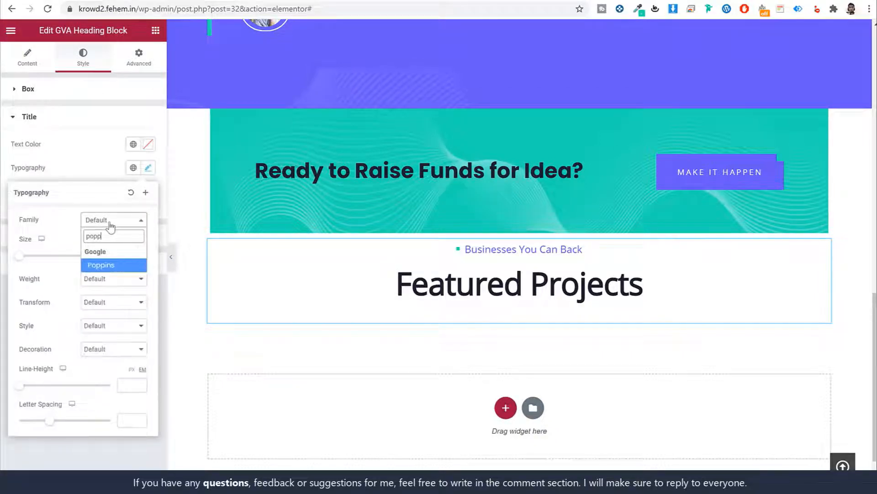
{"action": "key", "text": "Return"}
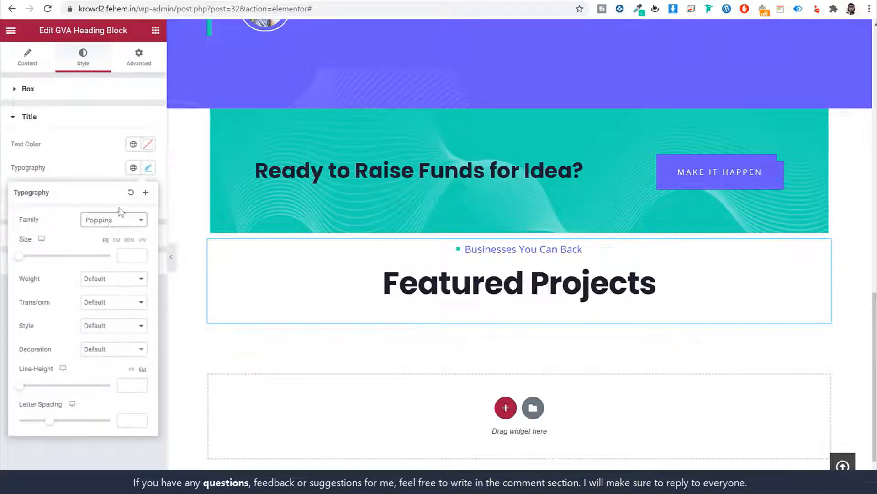
{"action": "left_click", "coordinate": [148, 168]}
{"action": "left_click", "coordinate": [121, 117]}
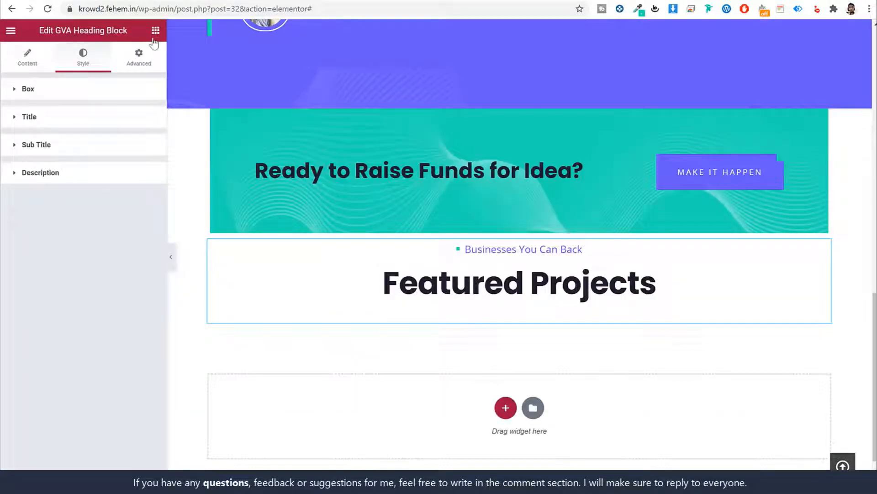
{"action": "left_click", "coordinate": [155, 31]}
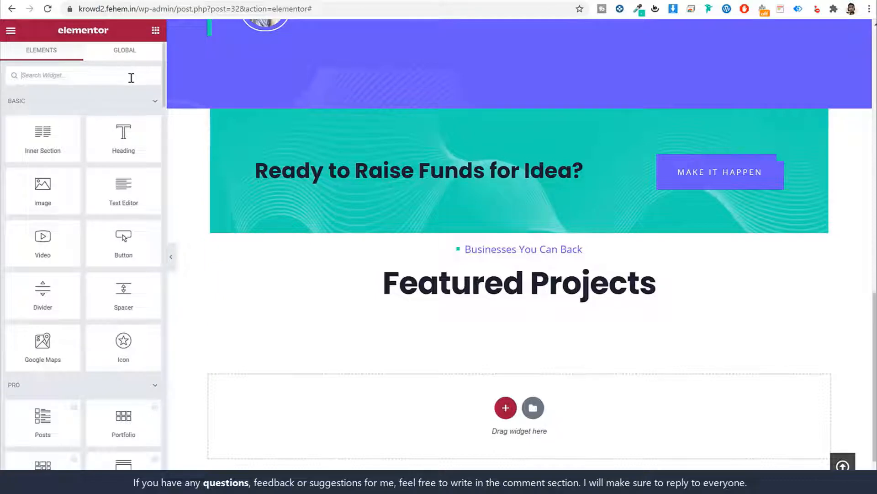
Add a campaign listing under Featured Projects as a carousel with Item Style II cards
{"action": "type", "text": "campa"}
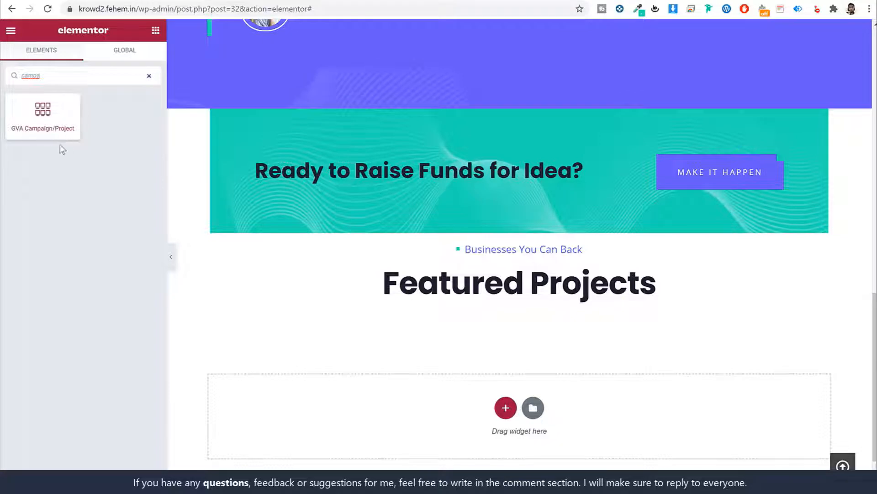
{"action": "left_click_drag", "start_coordinate": [357, 231], "coordinate": [519, 289]}
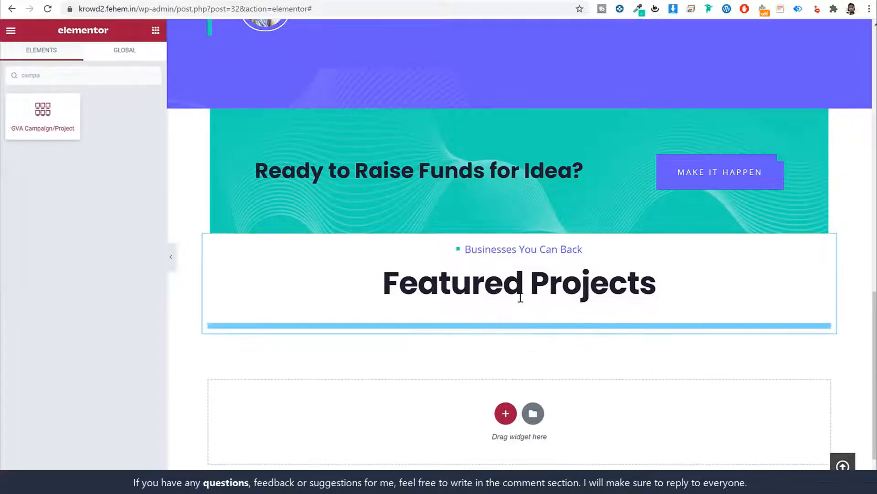
{"action": "scroll", "coordinate": [585, 322], "scroll_direction": "down", "scroll_amount": 6}
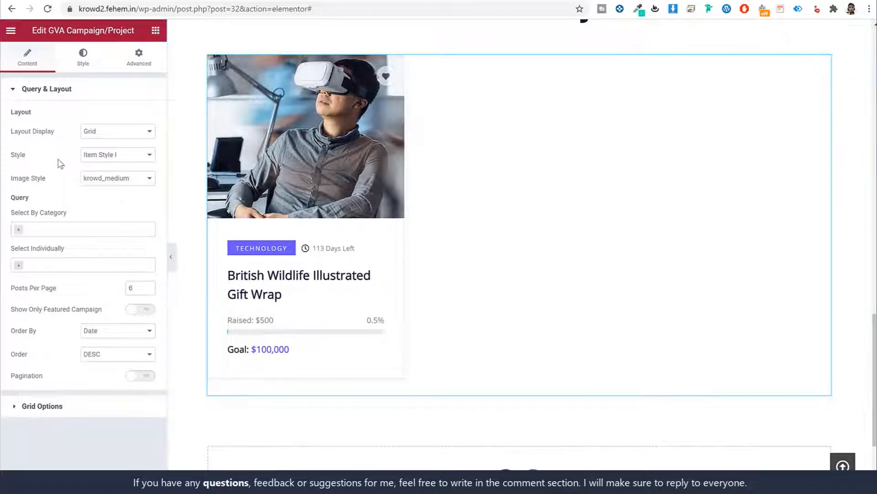
{"action": "left_click", "coordinate": [119, 133]}
{"action": "left_click", "coordinate": [118, 148]}
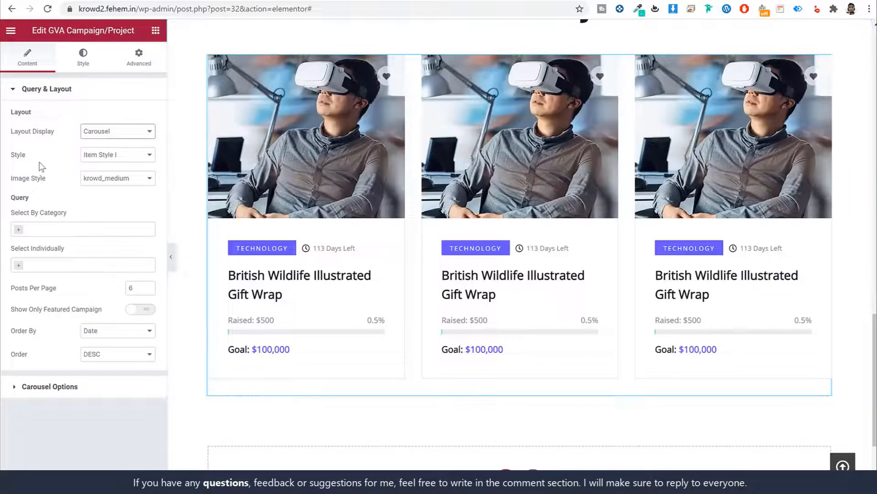
{"action": "left_click", "coordinate": [117, 158]}
{"action": "left_click", "coordinate": [126, 174]}
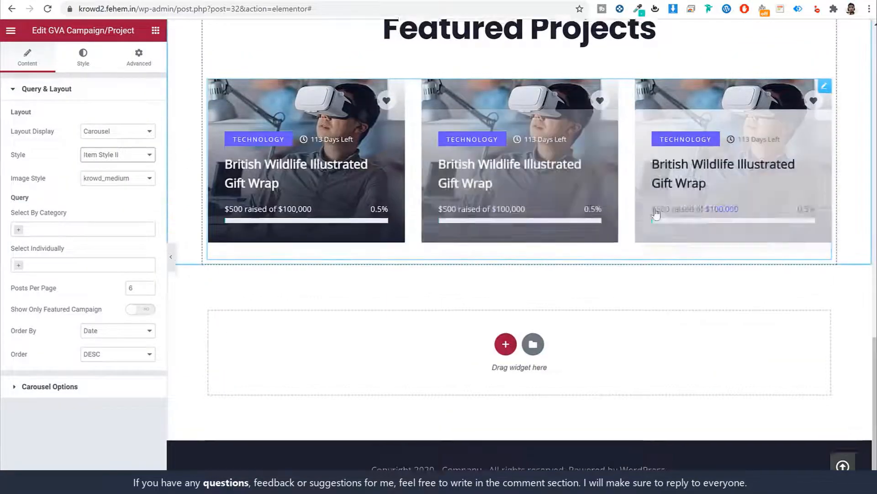
{"action": "scroll", "coordinate": [739, 259], "scroll_direction": "up", "scroll_amount": 2}
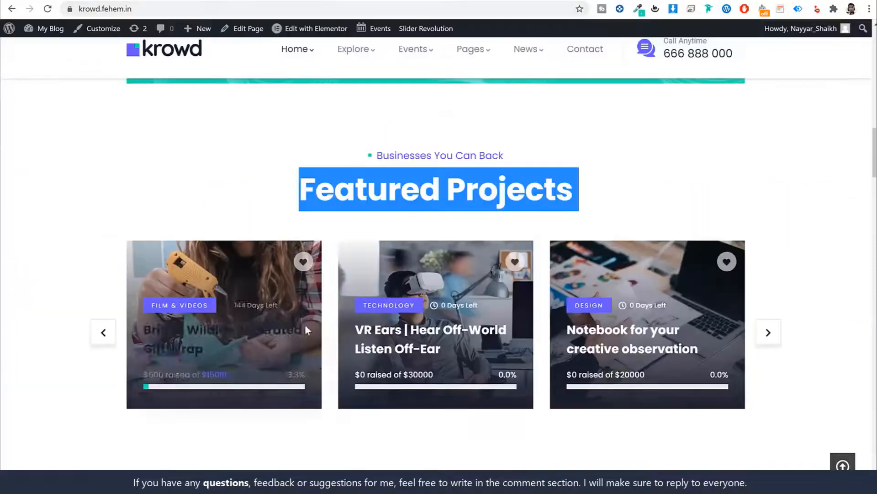
{"action": "left_click", "coordinate": [768, 332]}
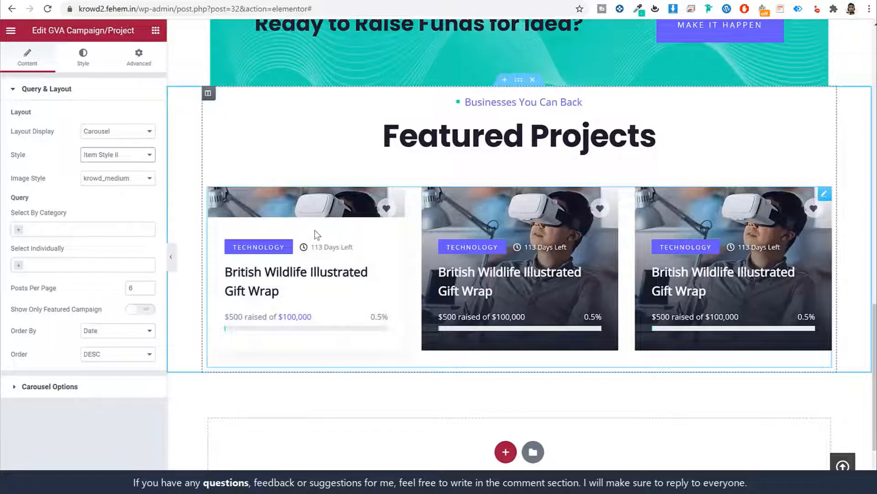
Unlink the section padding and set Top 110 and Bottom 100
{"action": "left_click", "coordinate": [139, 63]}
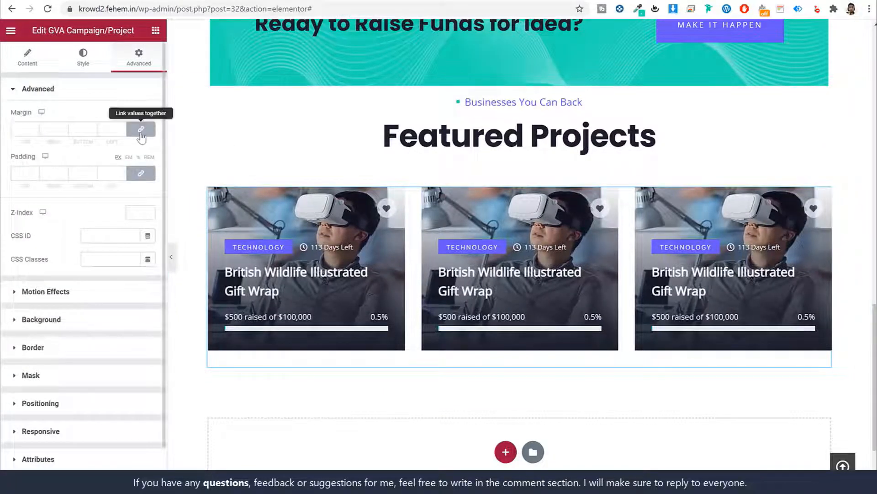
{"action": "left_click", "coordinate": [141, 173]}
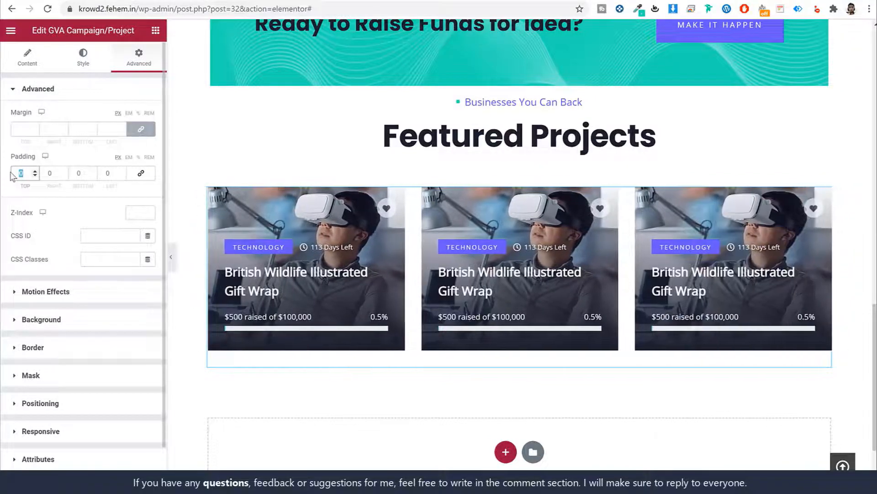
{"action": "type", "text": "110"}
{"action": "type", "text": "0"}
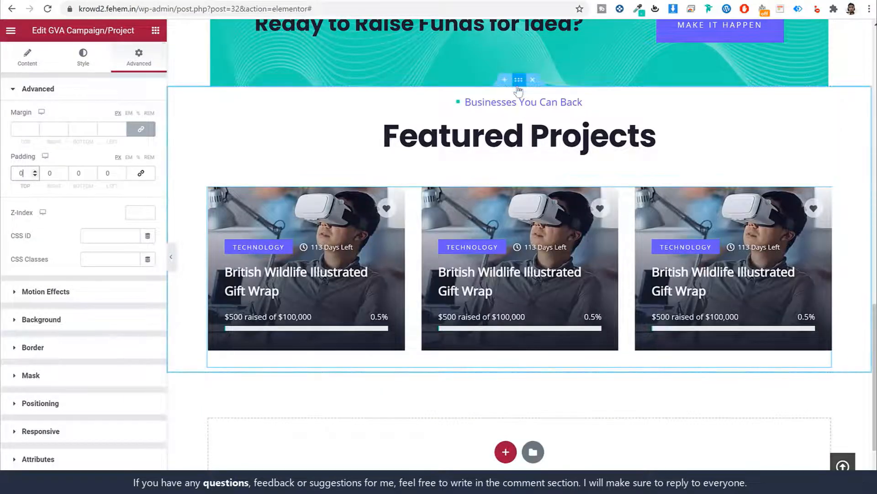
{"action": "left_click", "coordinate": [519, 81]}
{"action": "left_click", "coordinate": [154, 67]}
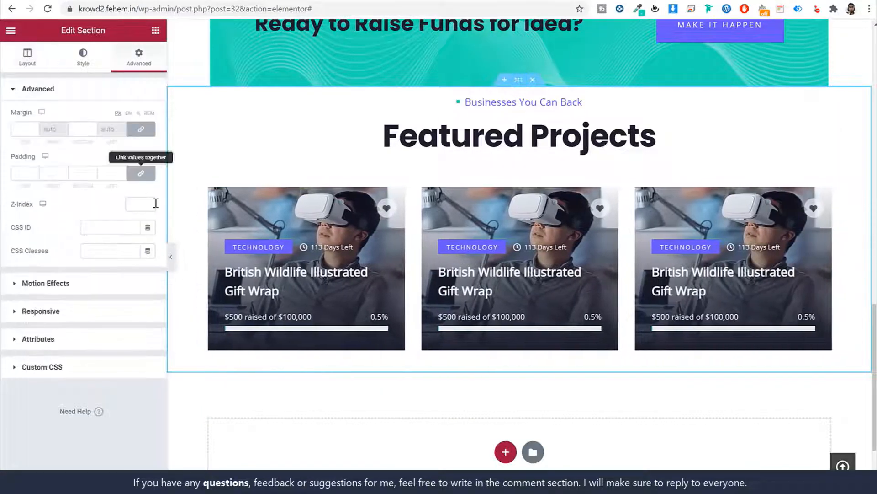
{"action": "left_click", "coordinate": [145, 176]}
{"action": "type", "text": "110"}
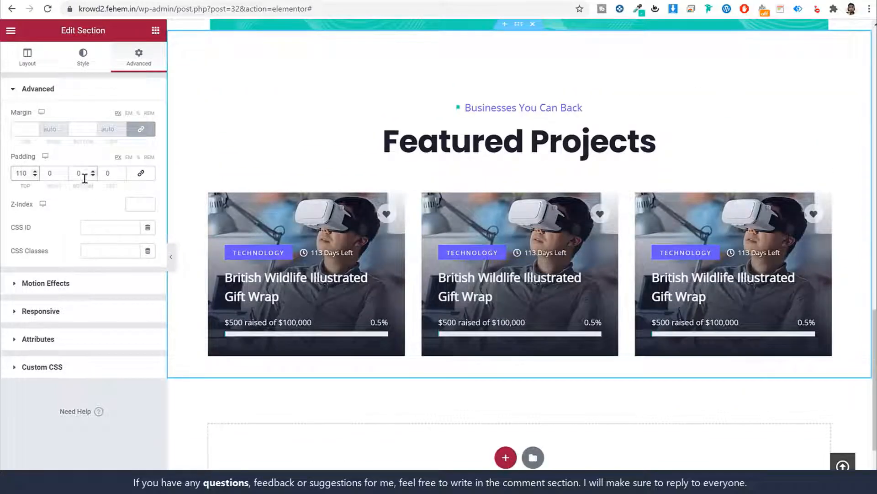
{"action": "type", "text": "100"}
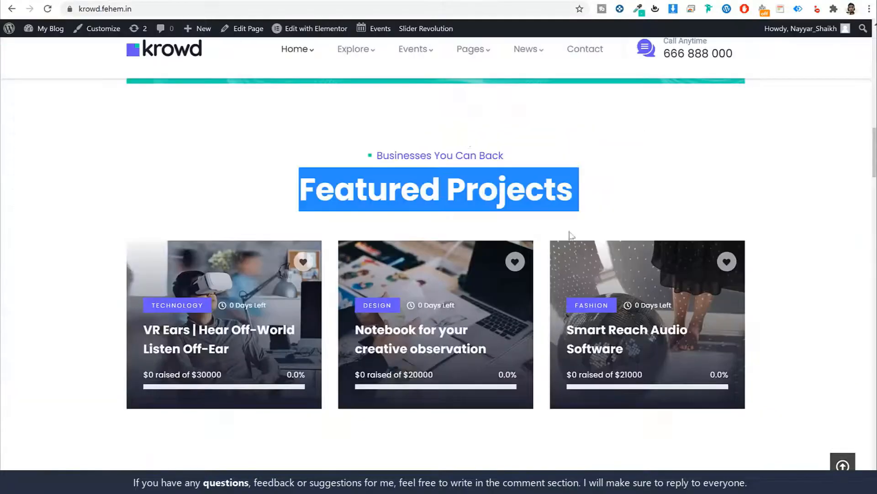
{"action": "scroll", "coordinate": [571, 233], "scroll_direction": "down", "scroll_amount": 8}
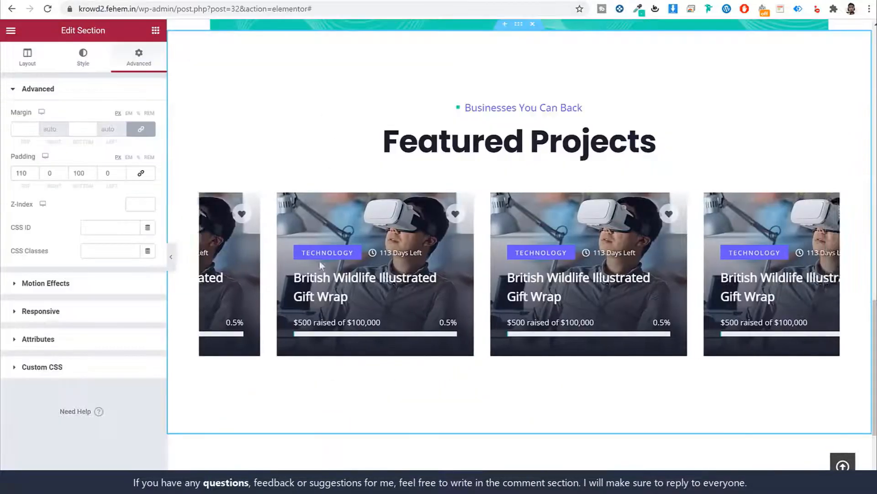
{"action": "scroll", "coordinate": [489, 364], "scroll_direction": "down", "scroll_amount": 3}
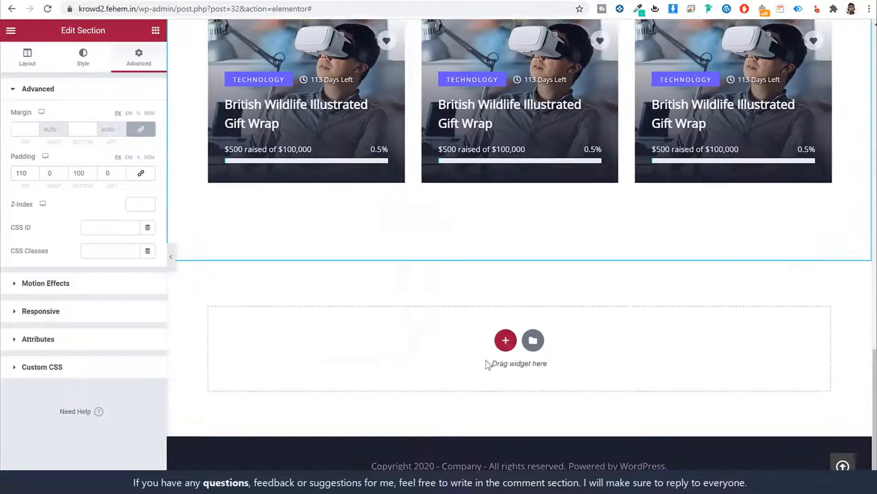
Add a four-column section and drop a GVA Counter into its first column
{"action": "left_click", "coordinate": [505, 341]}
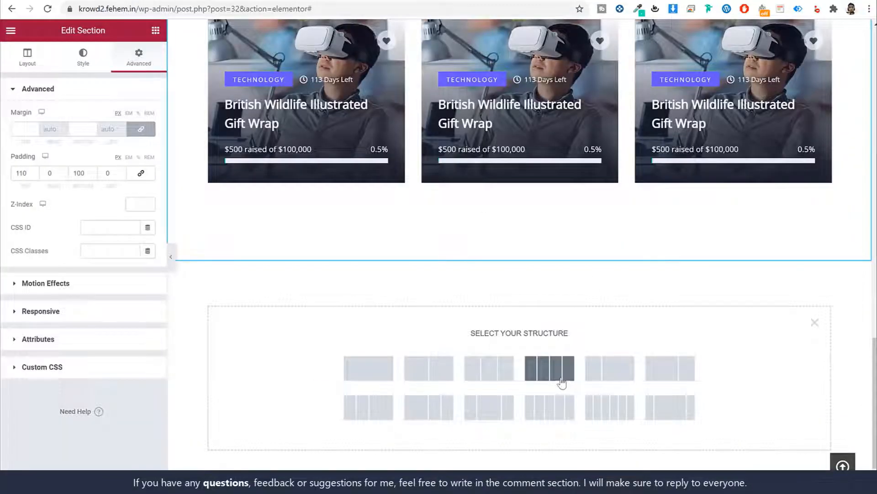
{"action": "left_click", "coordinate": [562, 382]}
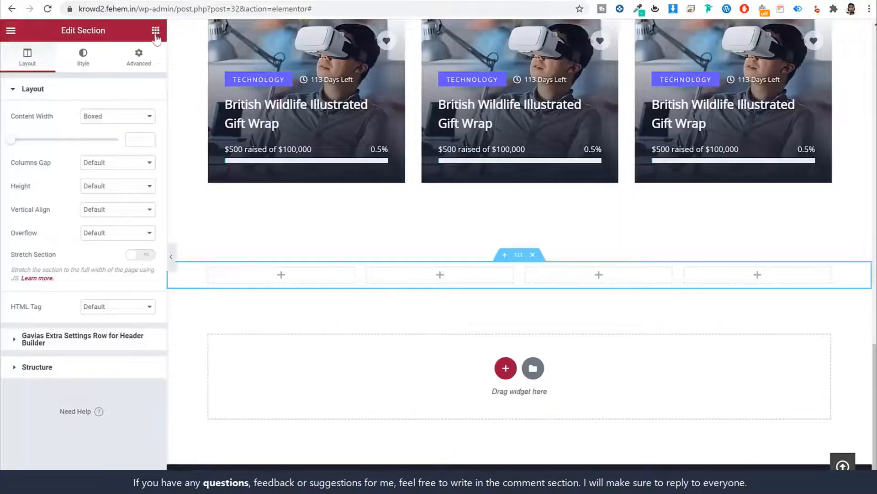
{"action": "left_click", "coordinate": [155, 31]}
{"action": "type", "text": "coun"}
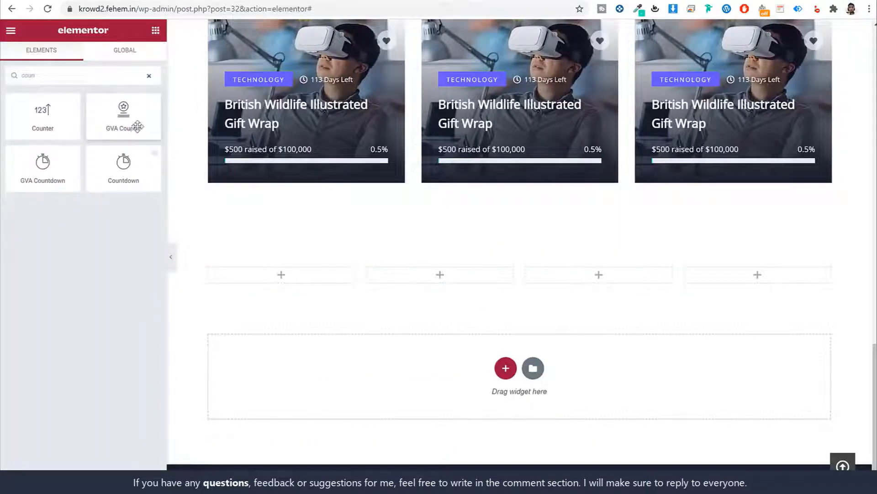
{"action": "left_click_drag", "start_coordinate": [137, 126], "coordinate": [302, 279]}
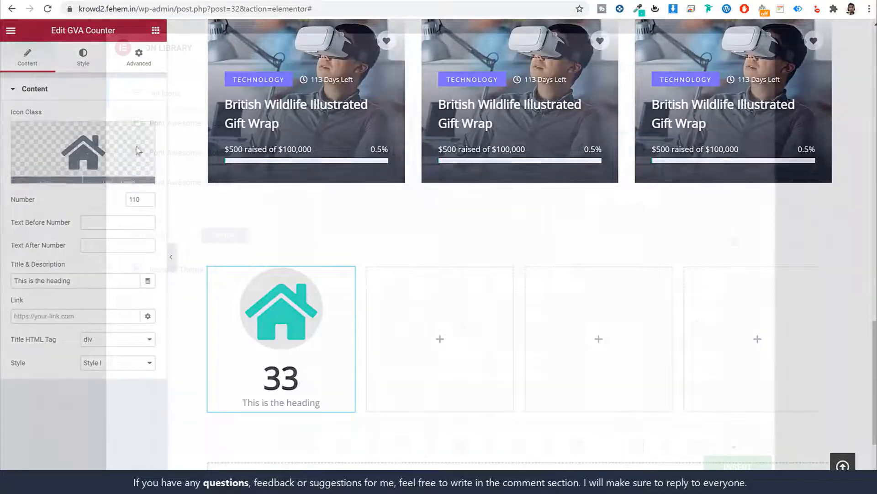
Give the counter a Flaticon money icon, number 690 and a $ prefix
{"action": "left_click", "coordinate": [82, 151]}
{"action": "left_click_drag", "start_coordinate": [735, 242], "coordinate": [733, 440]}
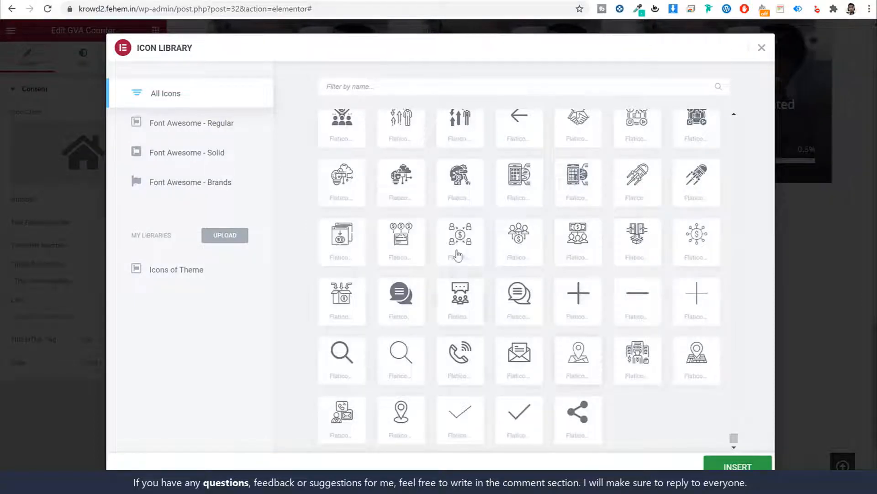
{"action": "left_click", "coordinate": [737, 466]}
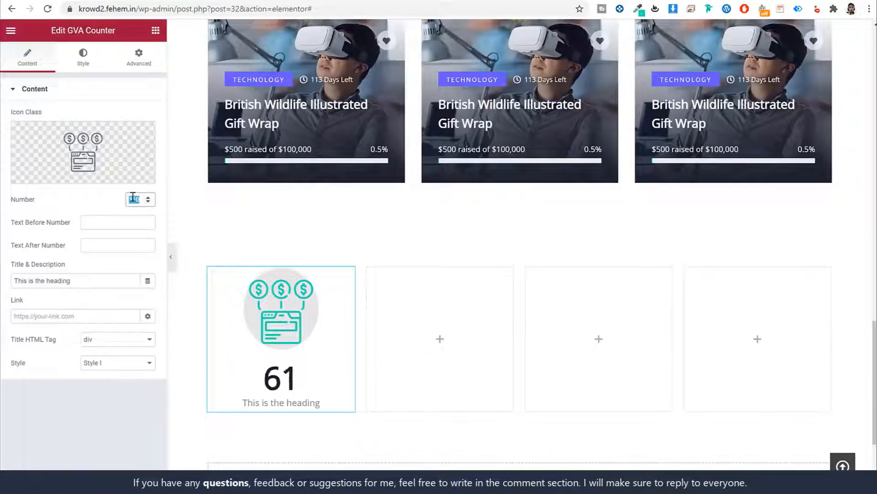
{"action": "type", "text": "1"}
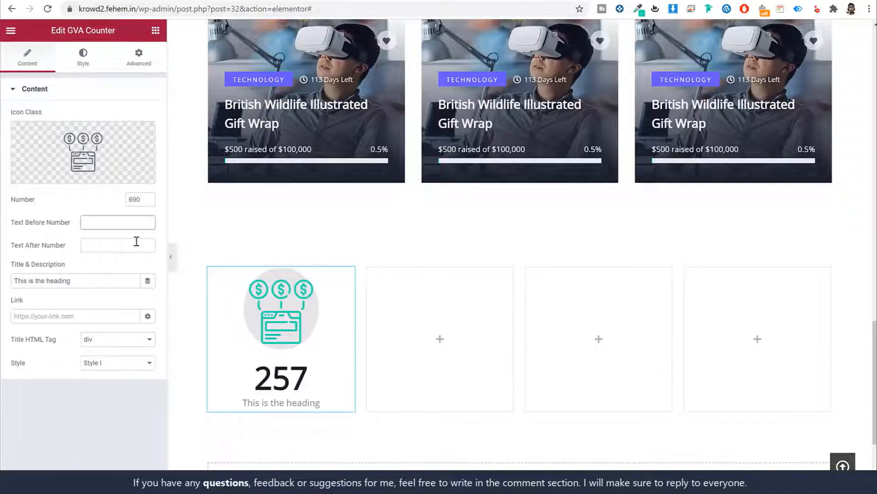
{"action": "type", "text": "$"}
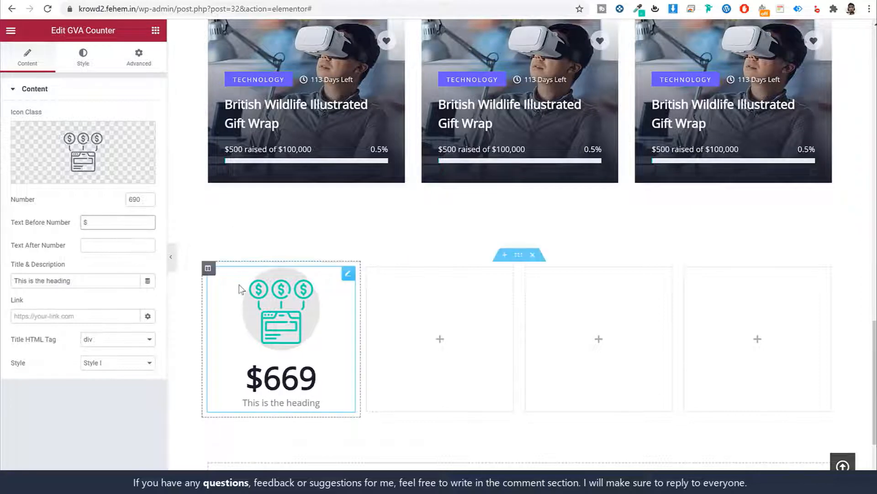
{"action": "left_click", "coordinate": [141, 249]}
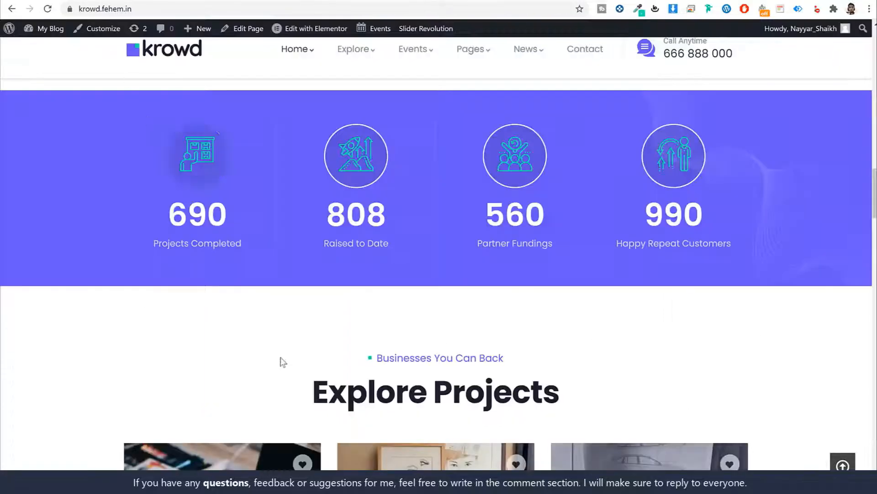
Paste 'Projects Completed' as the counter title
{"action": "double_click", "coordinate": [211, 245]}
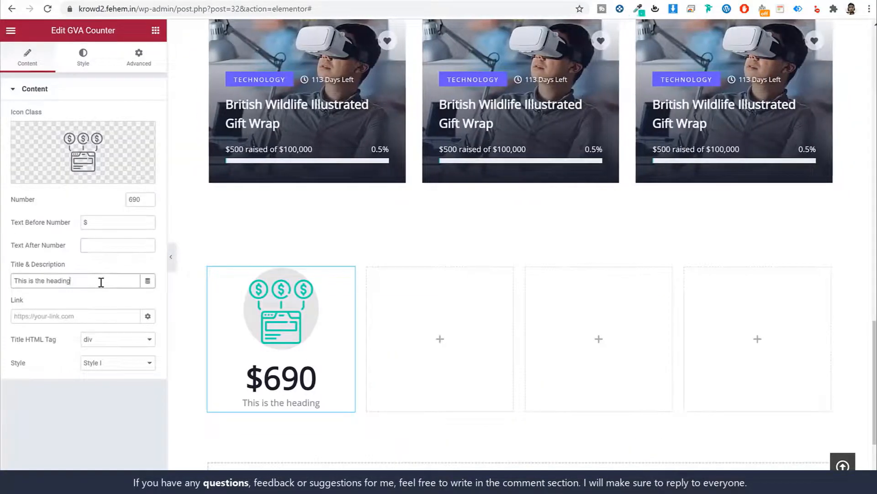
{"action": "triple_click", "coordinate": [101, 281]}
{"action": "type", "text": "Projects Completed"}
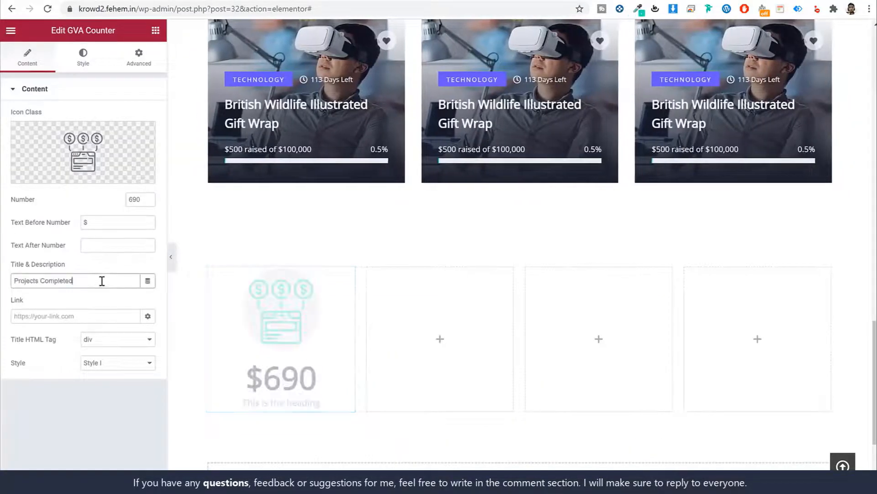
{"action": "left_click", "coordinate": [84, 317]}
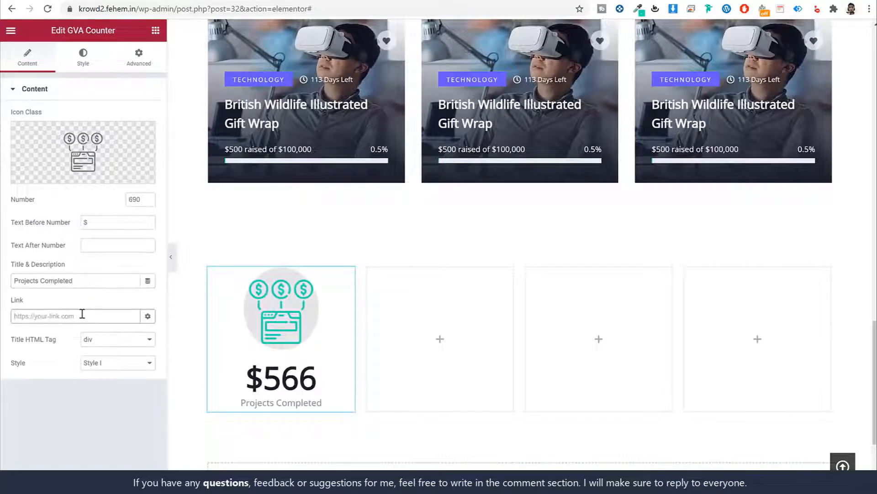
{"action": "left_click", "coordinate": [84, 64]}
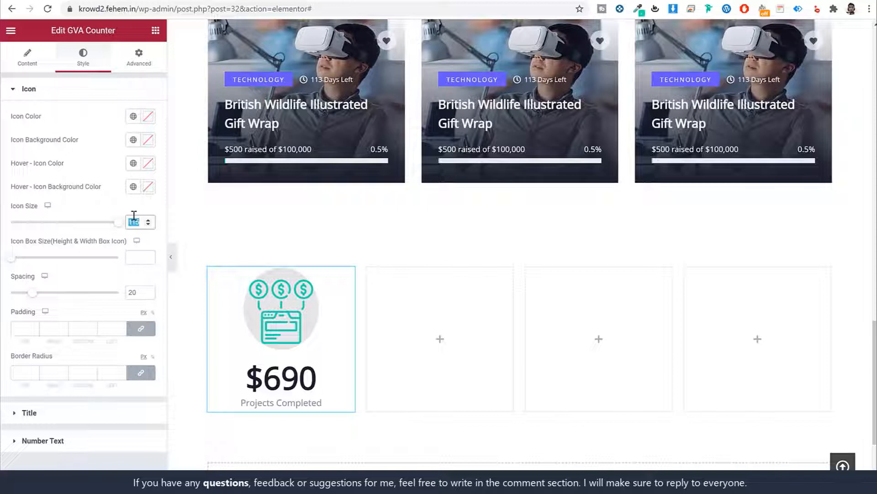
Enter the values 64 and 110 and set the counter title font to Poppins
{"action": "type", "text": "64"}
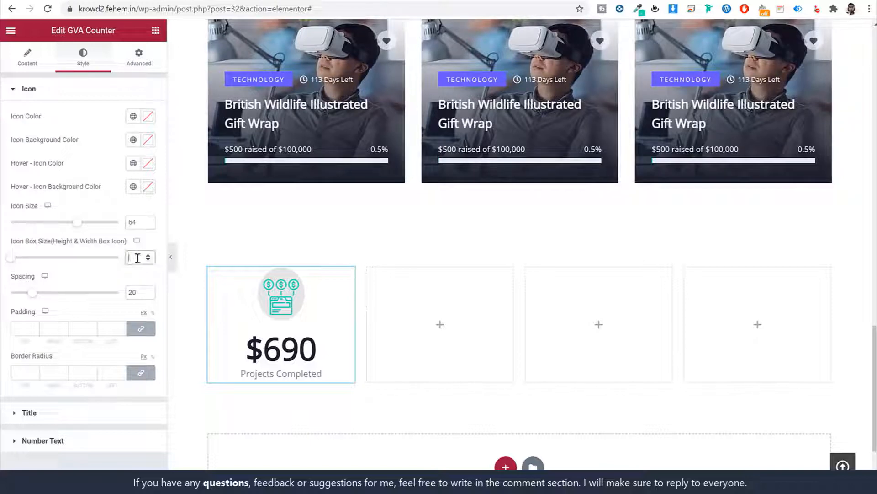
{"action": "type", "text": "110"}
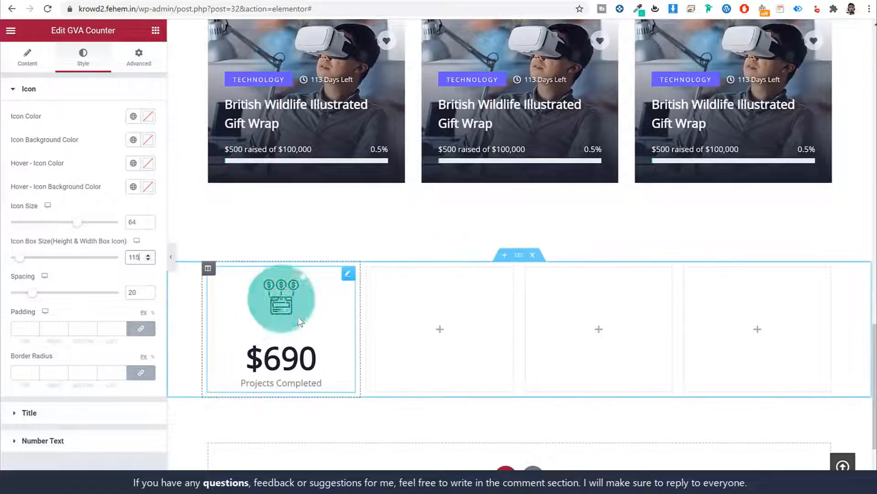
{"action": "left_click", "coordinate": [80, 417]}
{"action": "left_click", "coordinate": [147, 205]}
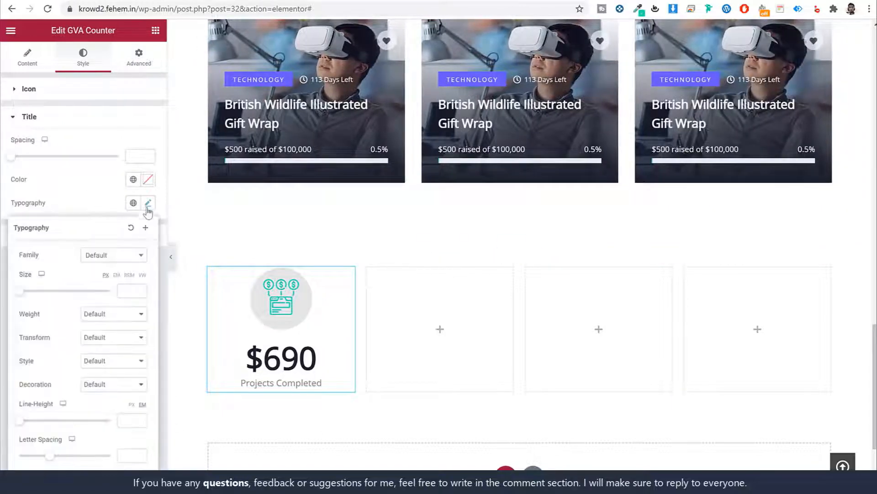
{"action": "left_click", "coordinate": [113, 255]}
{"action": "type", "text": "popp"}
{"action": "key", "text": "Return"}
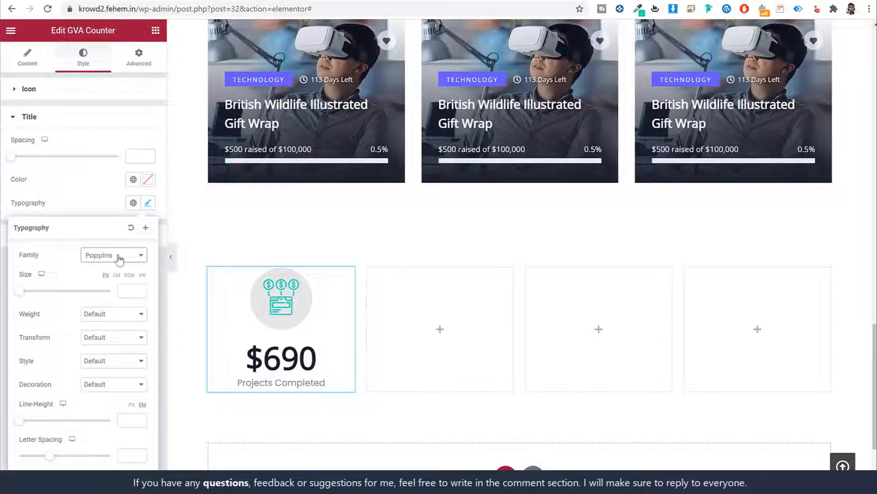
{"action": "left_click", "coordinate": [147, 204]}
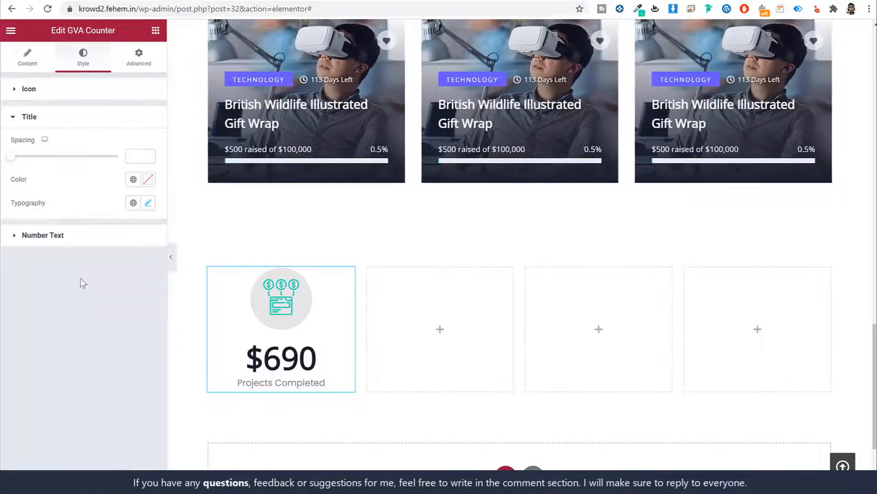
Set the counter's Number Text typography family to Poppins
{"action": "left_click", "coordinate": [87, 236]}
{"action": "left_click", "coordinate": [148, 232]}
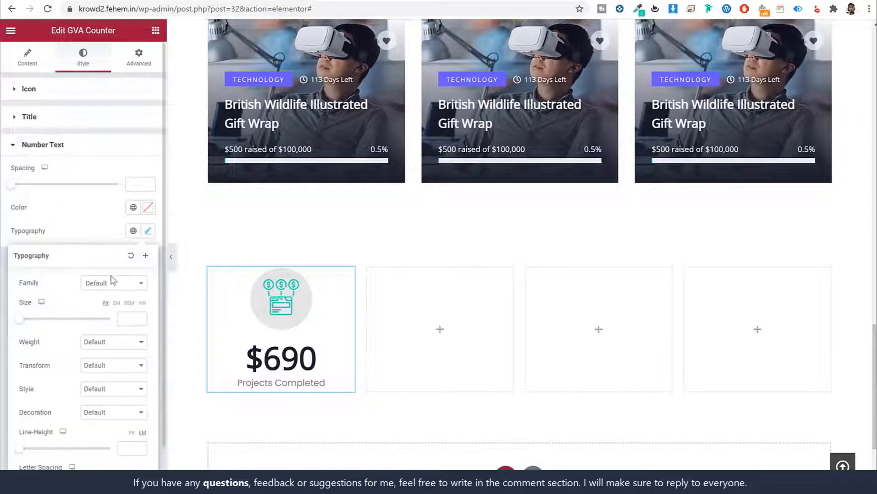
{"action": "left_click", "coordinate": [107, 284]}
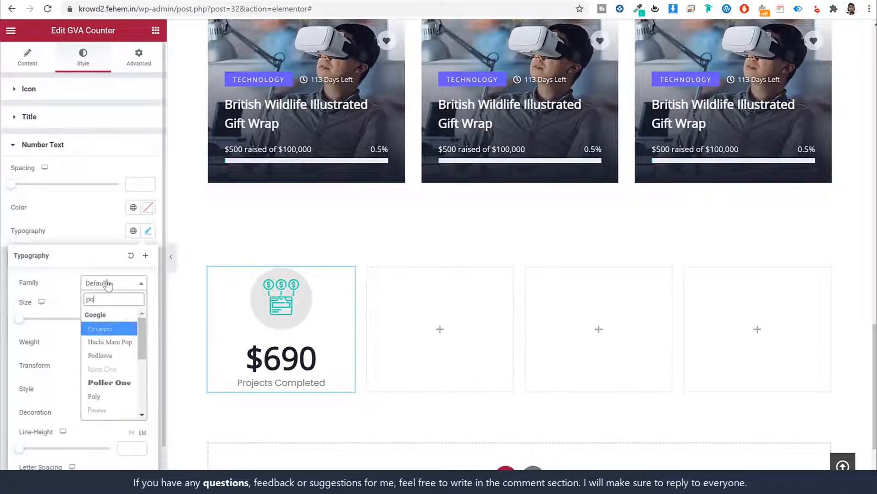
{"action": "type", "text": "popp"}
{"action": "key", "text": "Return"}
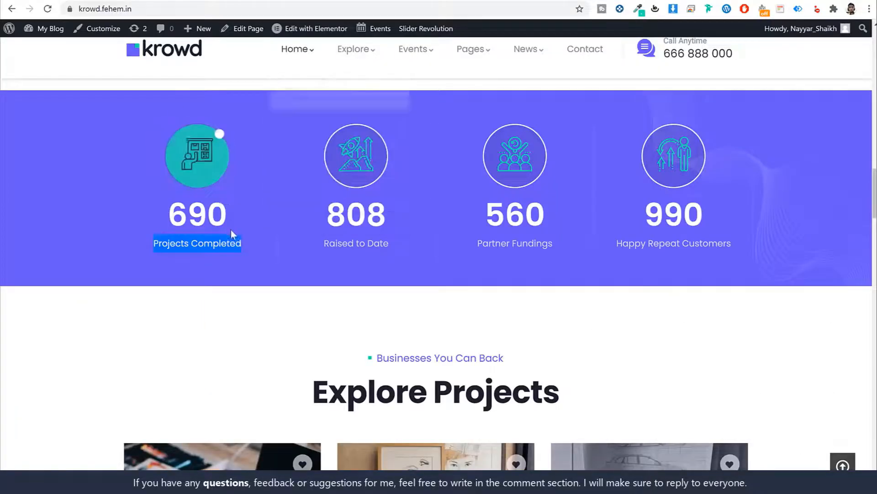
{"action": "scroll", "coordinate": [242, 237], "scroll_direction": "up", "scroll_amount": 2}
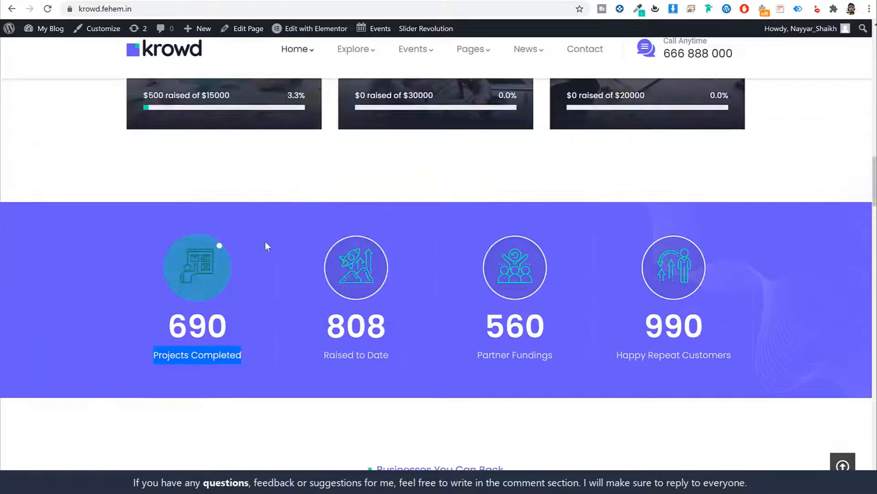
{"action": "left_click", "coordinate": [265, 242]}
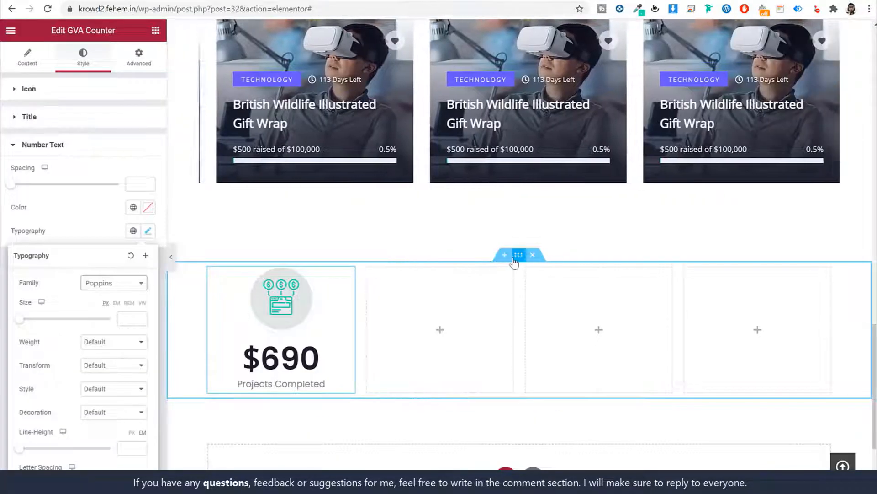
Give the counter section the theme's purple background colour
{"action": "left_click", "coordinate": [518, 254]}
{"action": "left_click", "coordinate": [77, 61]}
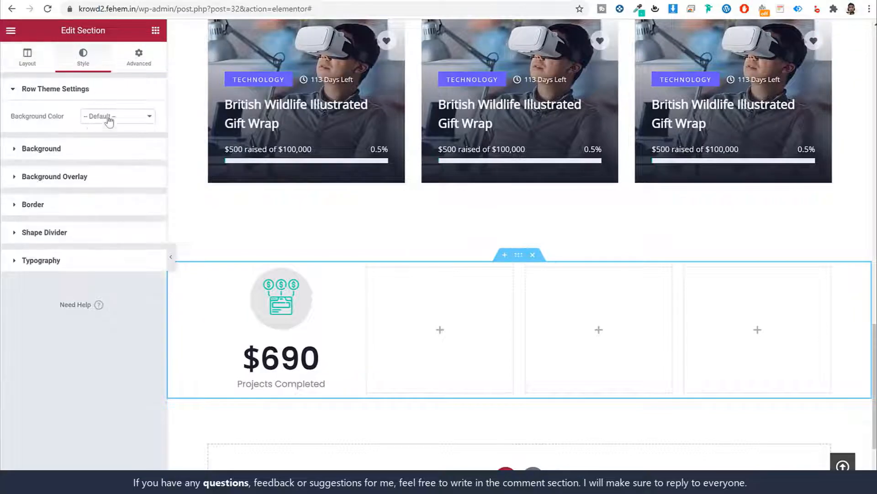
{"action": "left_click", "coordinate": [123, 98]}
{"action": "left_click", "coordinate": [122, 116]}
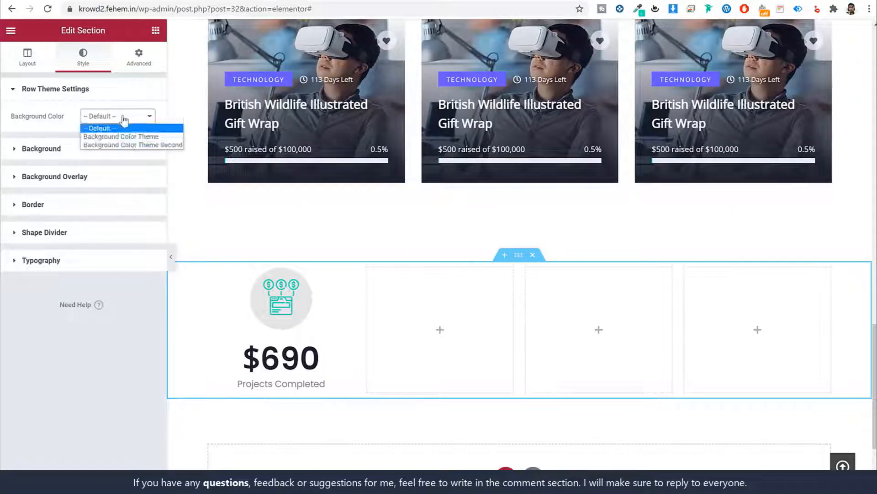
{"action": "left_click", "coordinate": [130, 134]}
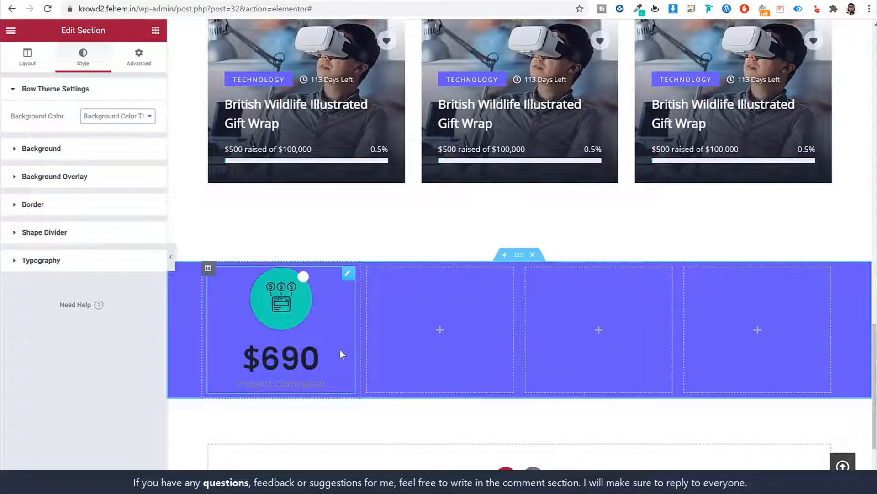
Set the counter section's top and bottom padding to 50 px
{"action": "left_click", "coordinate": [139, 57]}
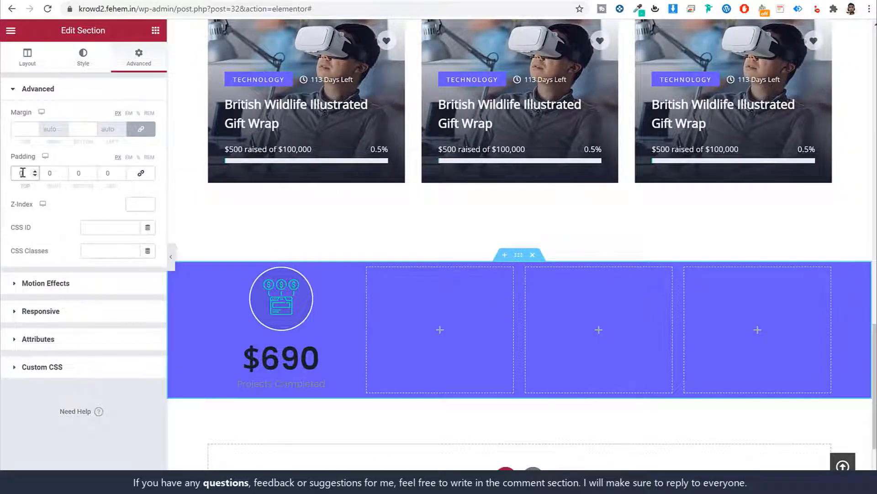
{"action": "type", "text": "50"}
{"action": "key", "text": "Tab"}
{"action": "key", "text": "Tab"}
{"action": "type", "text": "50"}
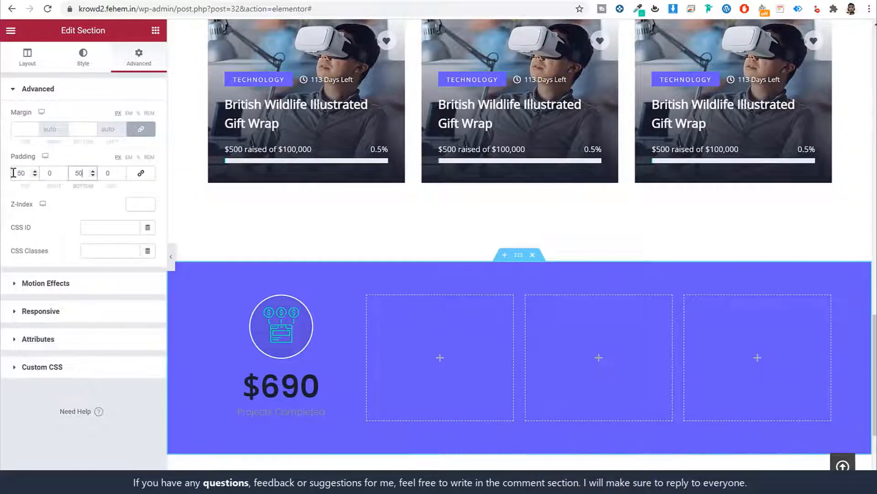
Make the $690 counter's caption and number text white (#FFFFFF)
{"action": "left_click", "coordinate": [302, 359]}
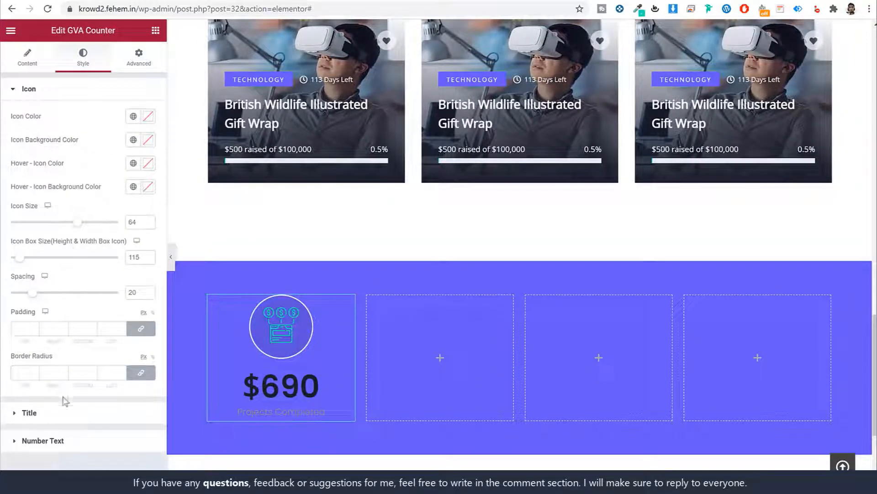
{"action": "left_click", "coordinate": [76, 414]}
{"action": "left_click", "coordinate": [148, 179]}
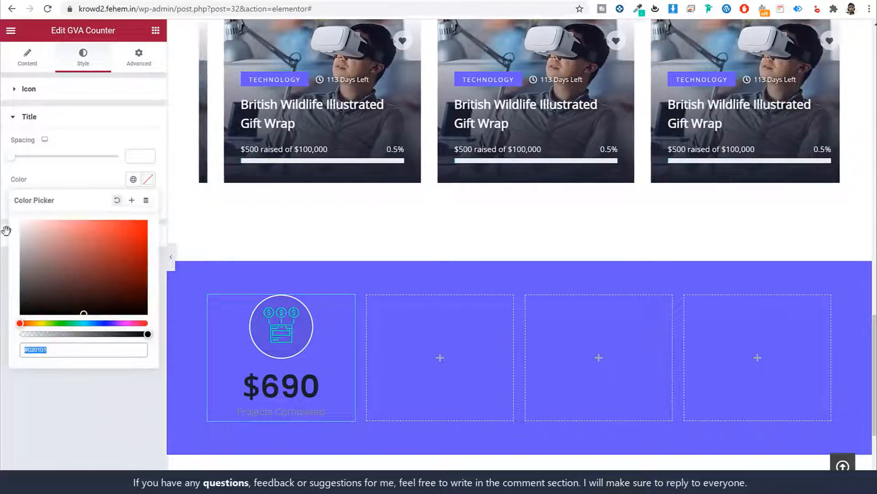
{"action": "left_click", "coordinate": [114, 194]}
{"action": "left_click", "coordinate": [105, 233]}
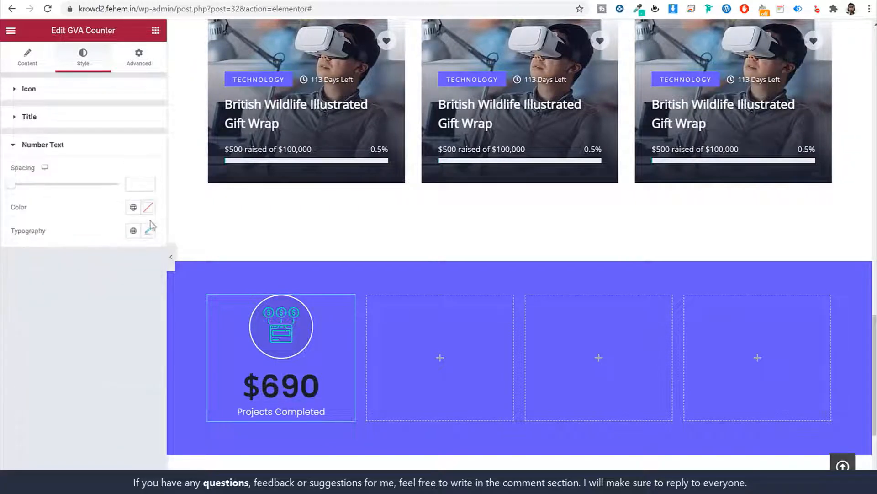
{"action": "left_click", "coordinate": [148, 207]}
{"action": "type", "text": "#FFEFEF"}
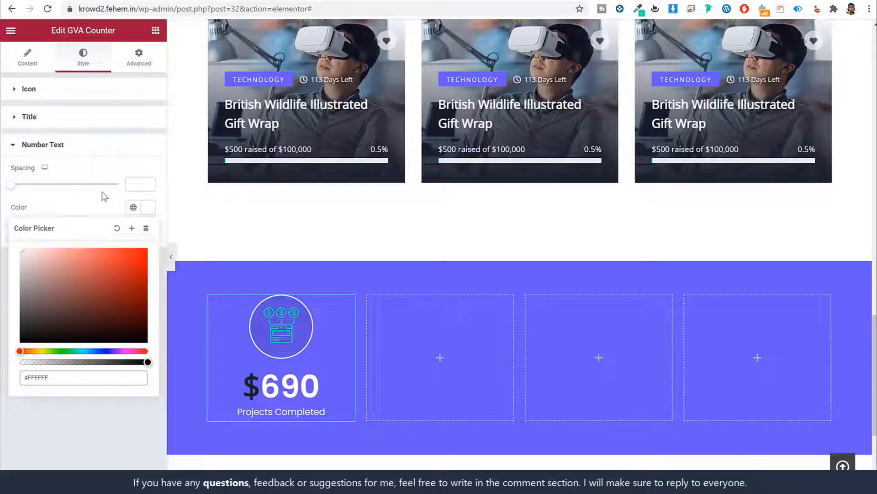
{"action": "left_click", "coordinate": [105, 196]}
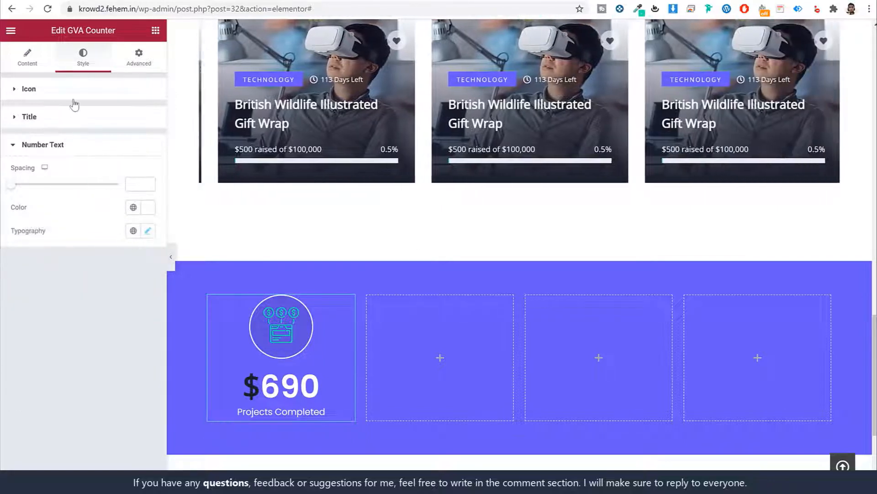
{"action": "left_click", "coordinate": [75, 101]}
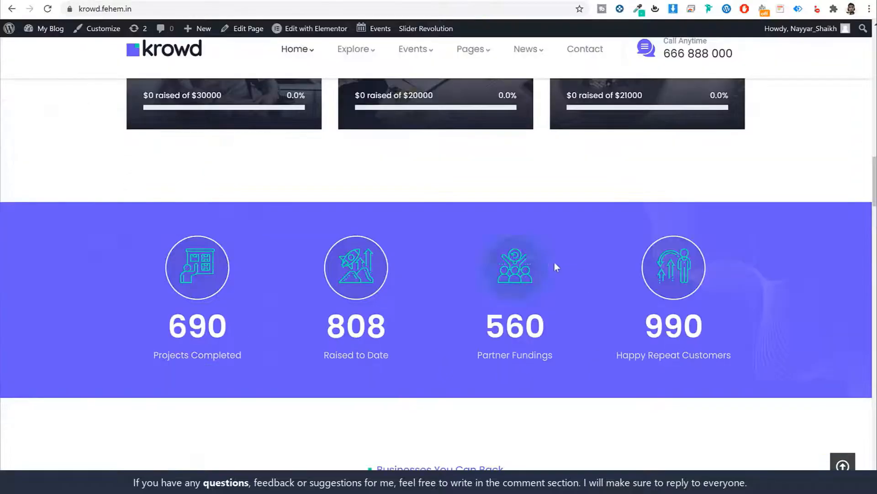
{"action": "scroll", "coordinate": [555, 266], "scroll_direction": "down", "scroll_amount": 5}
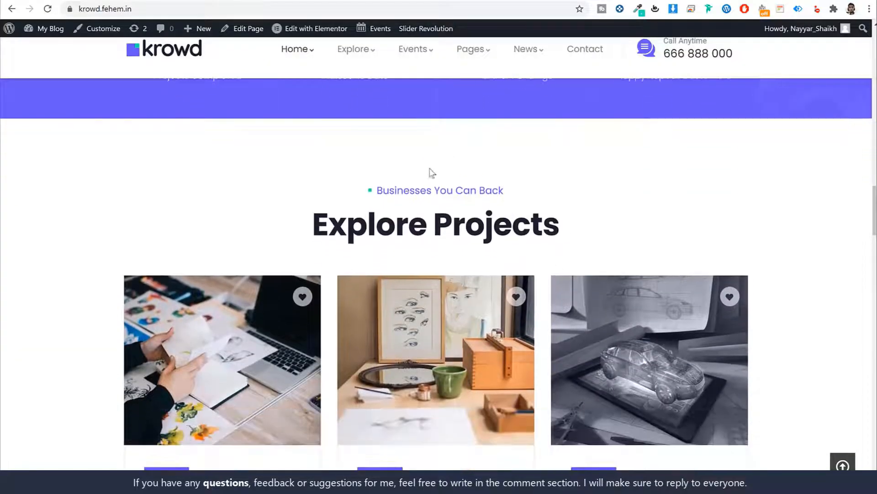
{"action": "scroll", "coordinate": [472, 205], "scroll_direction": "down", "scroll_amount": 10}
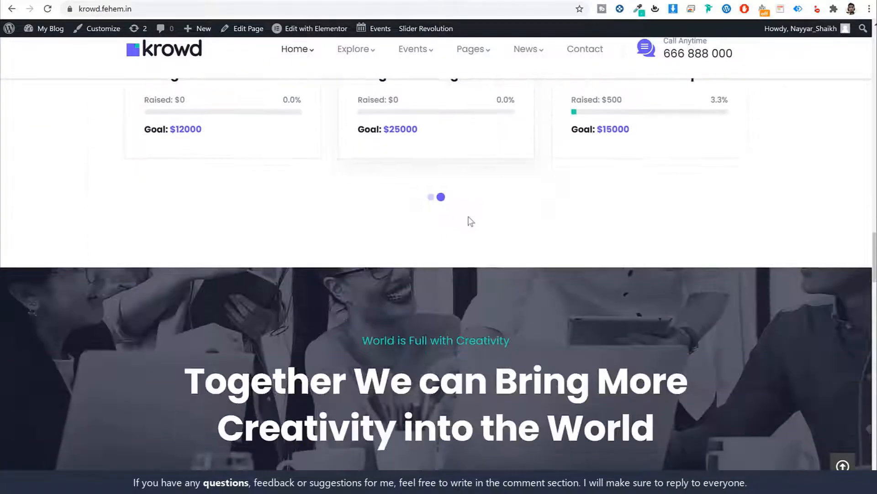
{"action": "scroll", "coordinate": [472, 244], "scroll_direction": "down", "scroll_amount": 8}
{"action": "scroll", "coordinate": [474, 246], "scroll_direction": "up", "scroll_amount": 12}
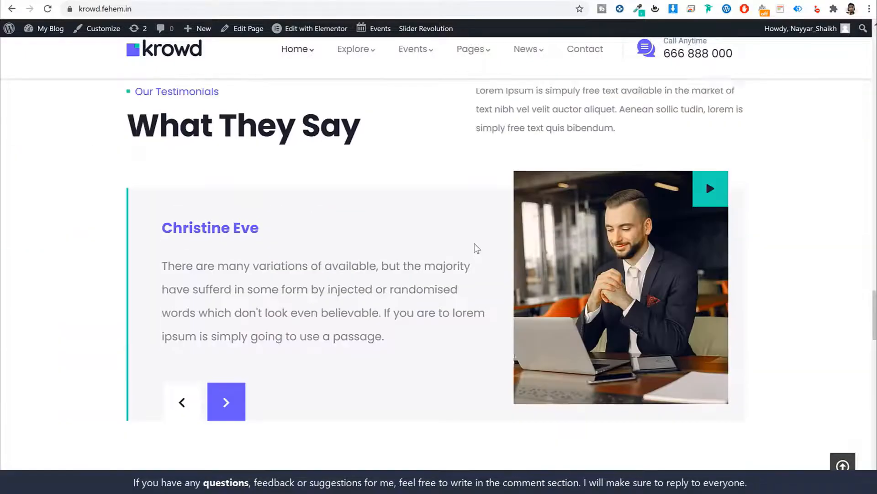
{"action": "scroll", "coordinate": [477, 249], "scroll_direction": "up", "scroll_amount": 15}
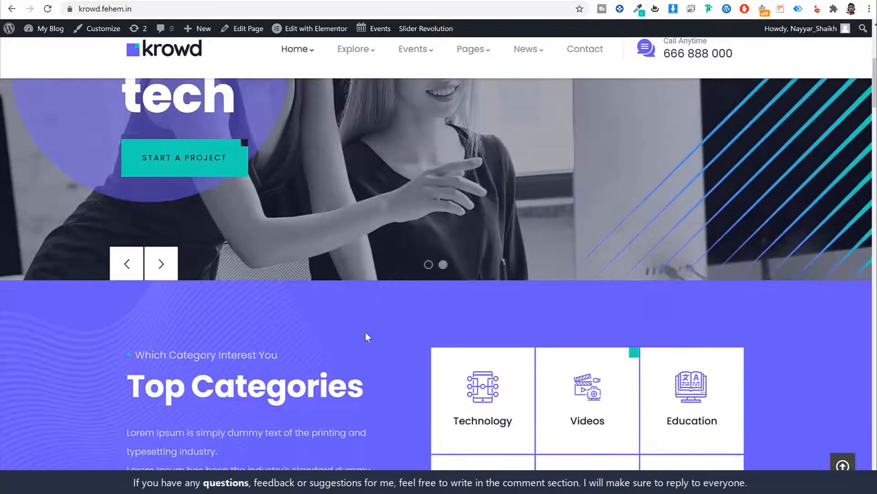
{"action": "scroll", "coordinate": [365, 338], "scroll_direction": "down", "scroll_amount": 4}
{"action": "scroll", "coordinate": [232, 197], "scroll_direction": "up", "scroll_amount": 1}
{"action": "left_click_drag", "start_coordinate": [161, 187], "coordinate": [298, 266]}
{"action": "scroll", "coordinate": [300, 273], "scroll_direction": "down", "scroll_amount": 7}
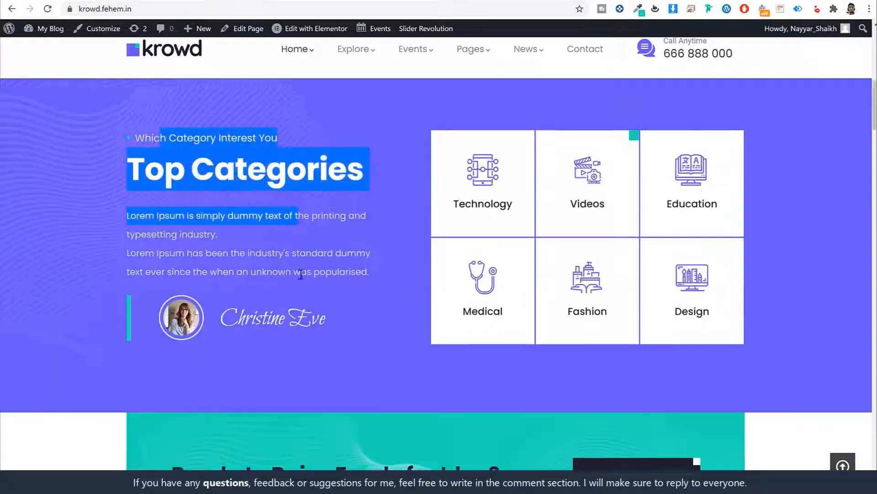
{"action": "left_click_drag", "start_coordinate": [211, 190], "coordinate": [474, 207]}
{"action": "scroll", "coordinate": [470, 206], "scroll_direction": "down", "scroll_amount": 4}
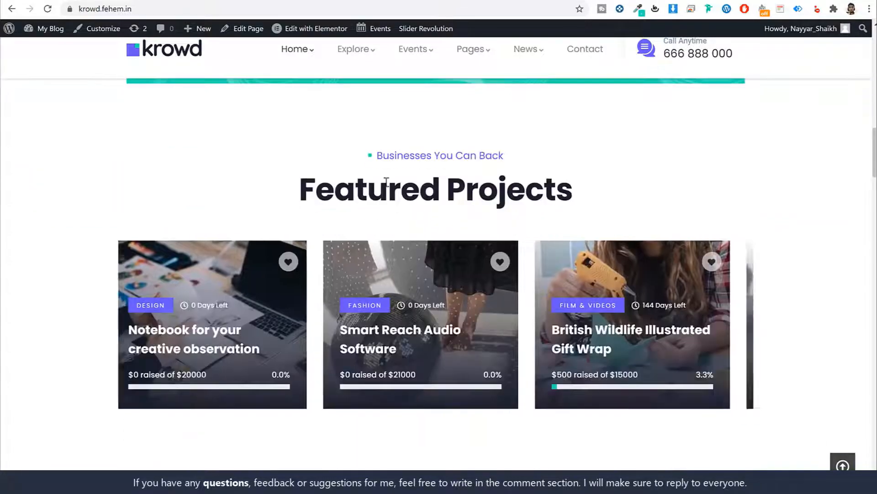
{"action": "left_click_drag", "start_coordinate": [364, 156], "coordinate": [478, 188]}
{"action": "left_click", "coordinate": [521, 212]}
{"action": "scroll", "coordinate": [503, 229], "scroll_direction": "down", "scroll_amount": 14}
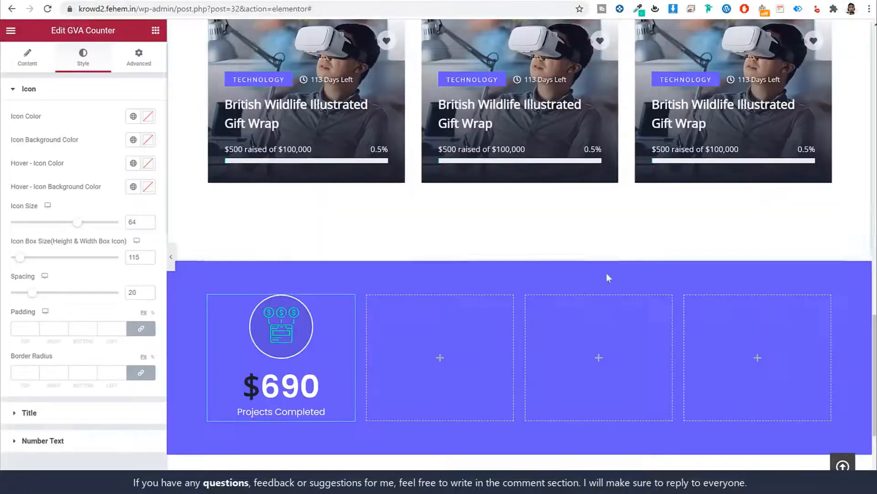
Copy the first counter and paste it into the second, third and fourth columns
{"action": "scroll", "coordinate": [607, 272], "scroll_direction": "up", "scroll_amount": 3}
{"action": "scroll", "coordinate": [608, 277], "scroll_direction": "down", "scroll_amount": 4}
{"action": "right_click", "coordinate": [251, 298]}
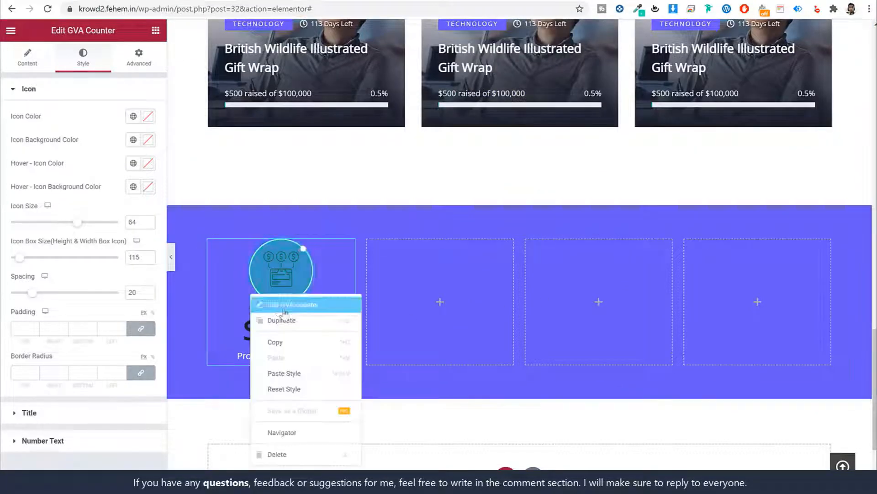
{"action": "left_click", "coordinate": [274, 343]}
{"action": "right_click", "coordinate": [420, 293]}
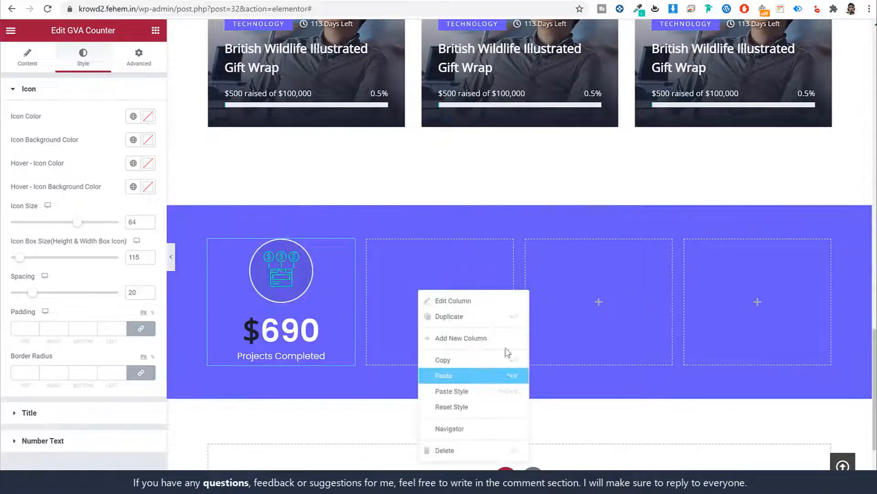
{"action": "left_click", "coordinate": [443, 376]}
{"action": "right_click", "coordinate": [605, 293]}
{"action": "left_click", "coordinate": [633, 380]}
{"action": "left_click", "coordinate": [731, 290]}
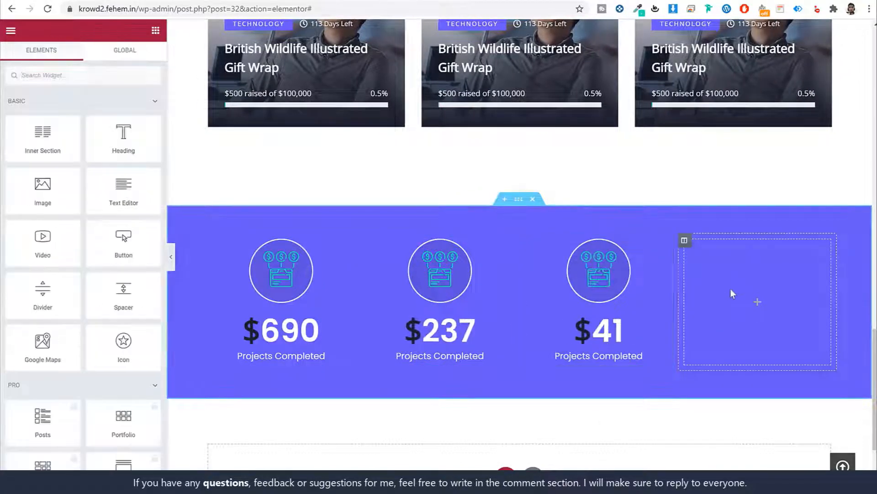
{"action": "right_click", "coordinate": [730, 290]}
{"action": "left_click", "coordinate": [758, 377]}
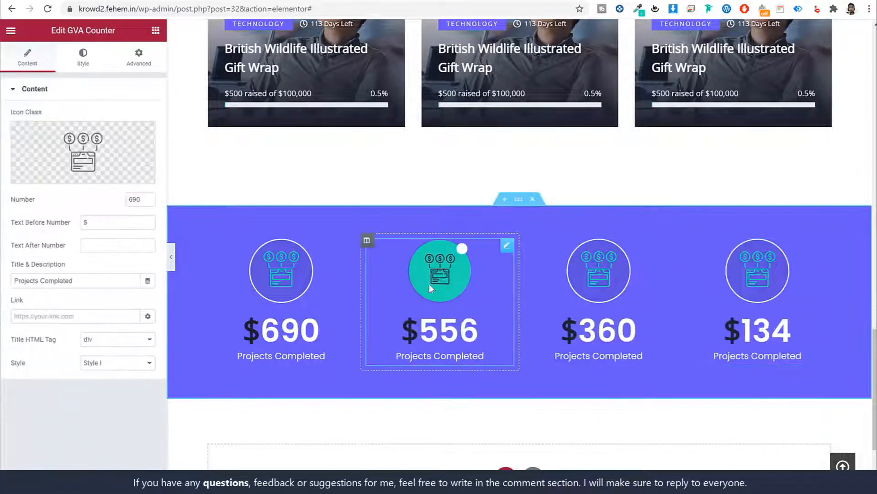
Give the second counter a rocket icon and the title Raised to Date
{"action": "left_click", "coordinate": [77, 171]}
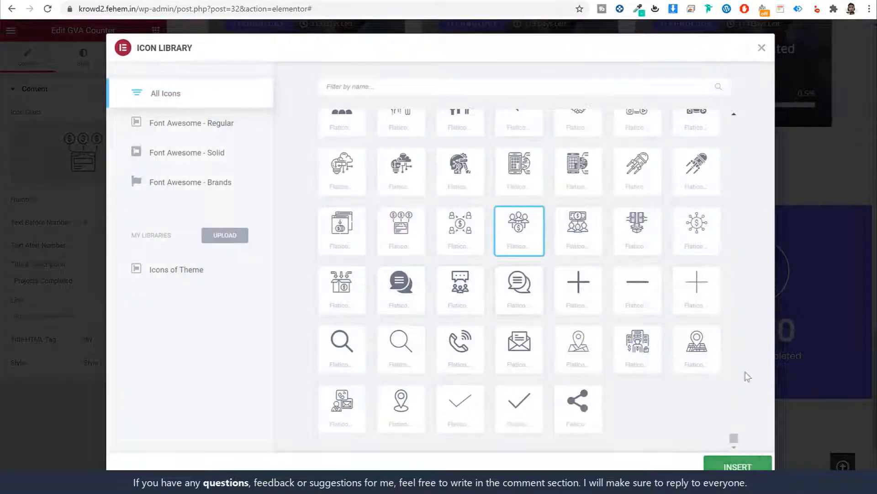
{"action": "left_click", "coordinate": [738, 466]}
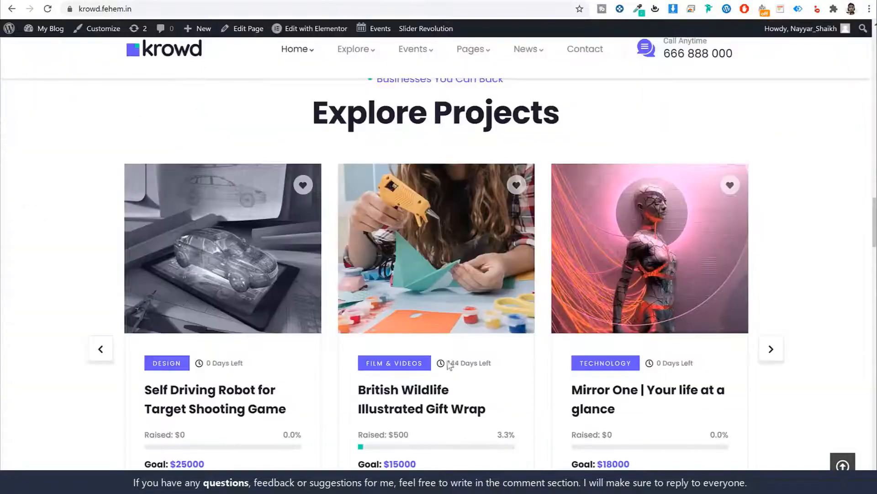
{"action": "scroll", "coordinate": [395, 252], "scroll_direction": "up", "scroll_amount": 6}
{"action": "triple_click", "coordinate": [367, 243]}
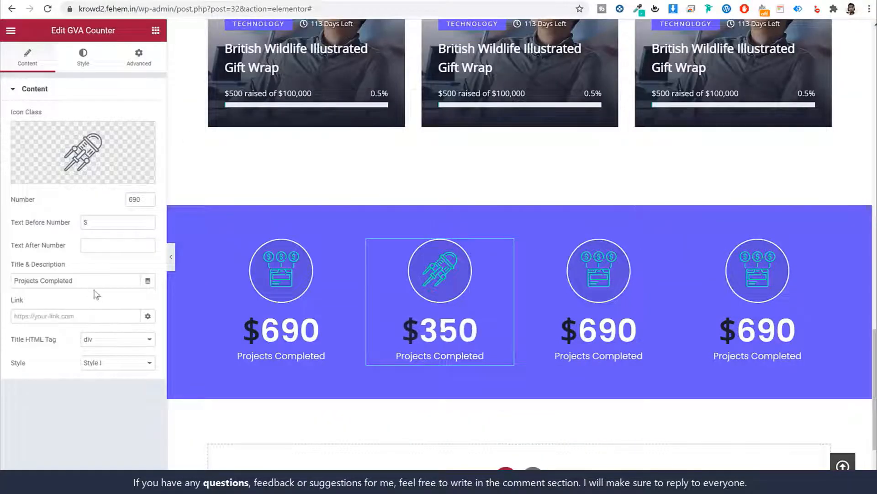
{"action": "triple_click", "coordinate": [55, 281]}
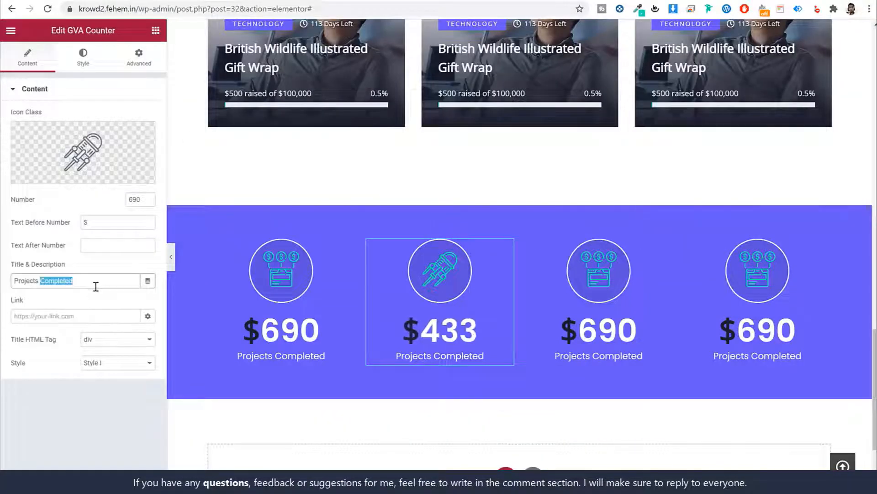
{"action": "key", "text": "ctrl+v"}
Remove the second counter's dollar prefix and enter 800 in the next setting
{"action": "double_click", "coordinate": [124, 225]}
{"action": "key", "text": "BackSpace"}
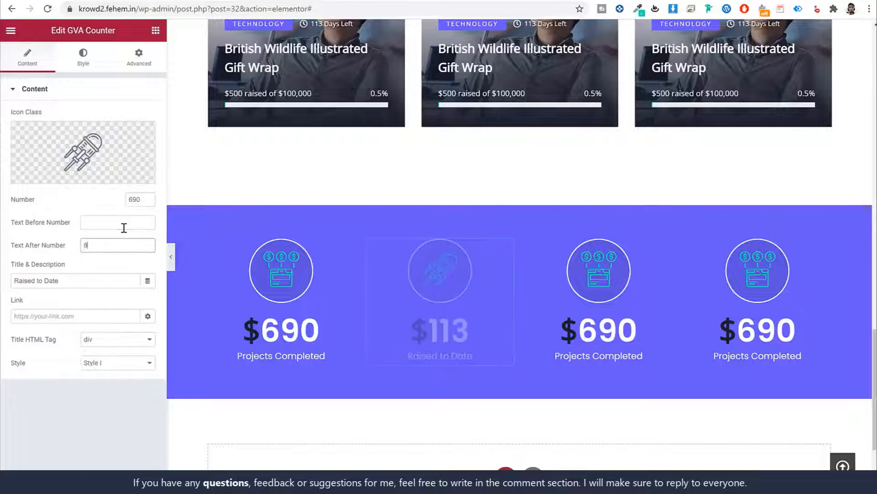
{"action": "key", "text": "Tab"}
{"action": "type", "text": "800"}
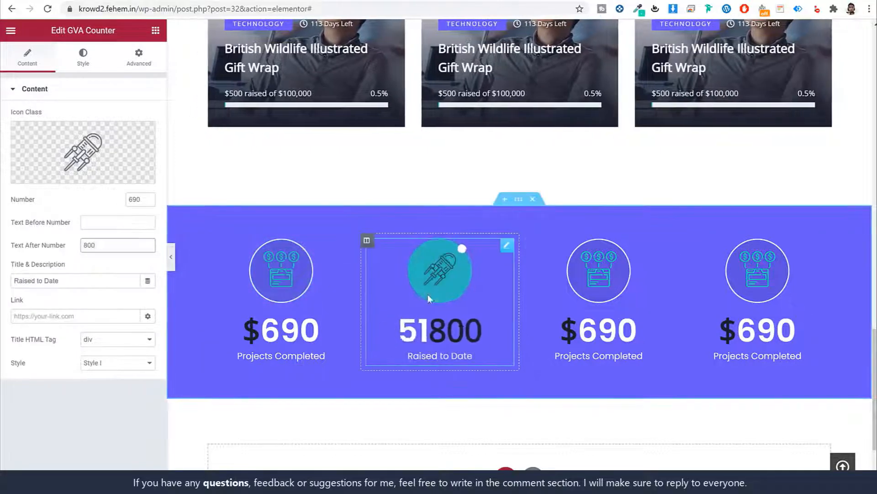
Copy the Featured Projects section and paste it into the empty area below the counters
{"action": "scroll", "coordinate": [727, 197], "scroll_direction": "down", "scroll_amount": 1}
{"action": "scroll", "coordinate": [728, 198], "scroll_direction": "down", "scroll_amount": 2}
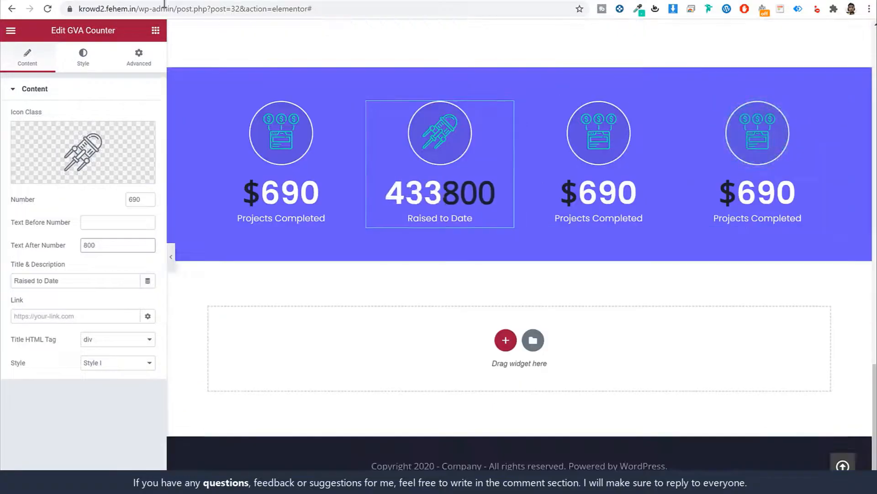
{"action": "scroll", "coordinate": [443, 140], "scroll_direction": "up", "scroll_amount": 10}
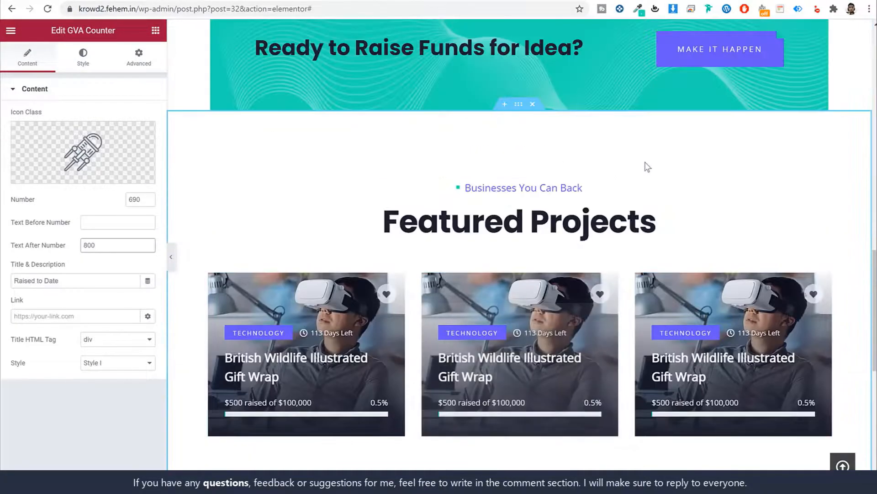
{"action": "right_click", "coordinate": [514, 108]}
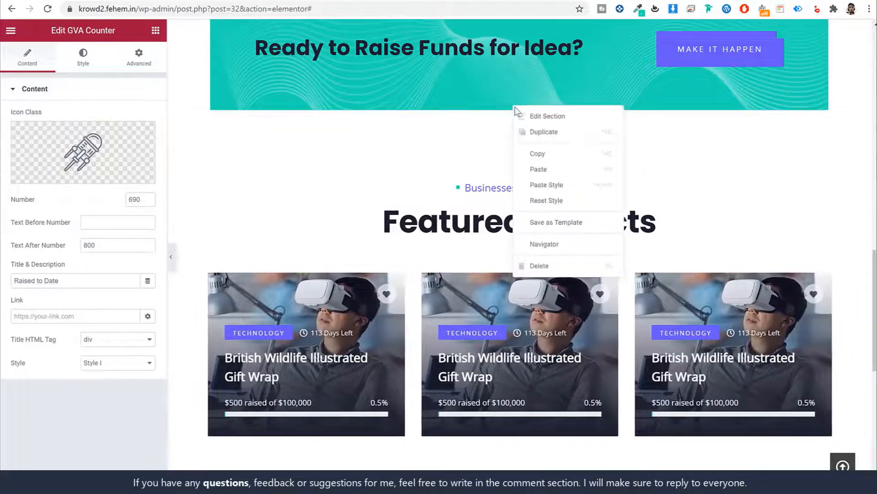
{"action": "left_click", "coordinate": [548, 154]}
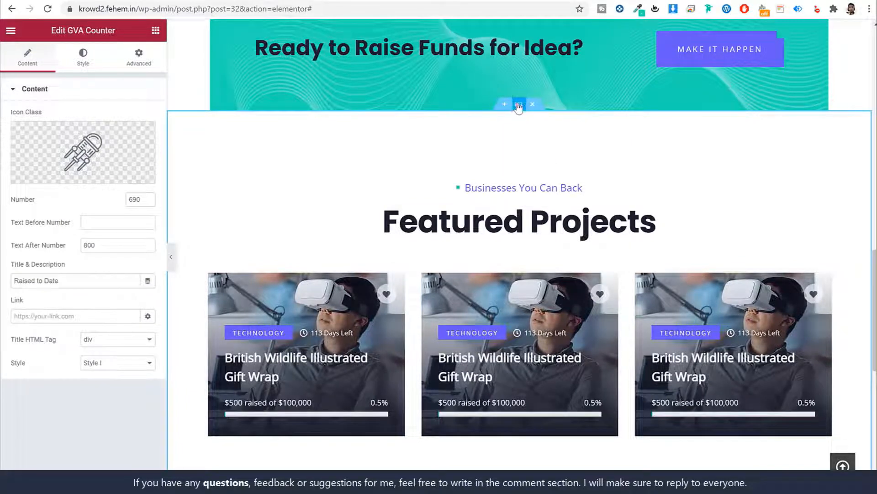
{"action": "right_click", "coordinate": [519, 107]}
{"action": "left_click", "coordinate": [539, 150]}
{"action": "scroll", "coordinate": [592, 257], "scroll_direction": "down", "scroll_amount": 10}
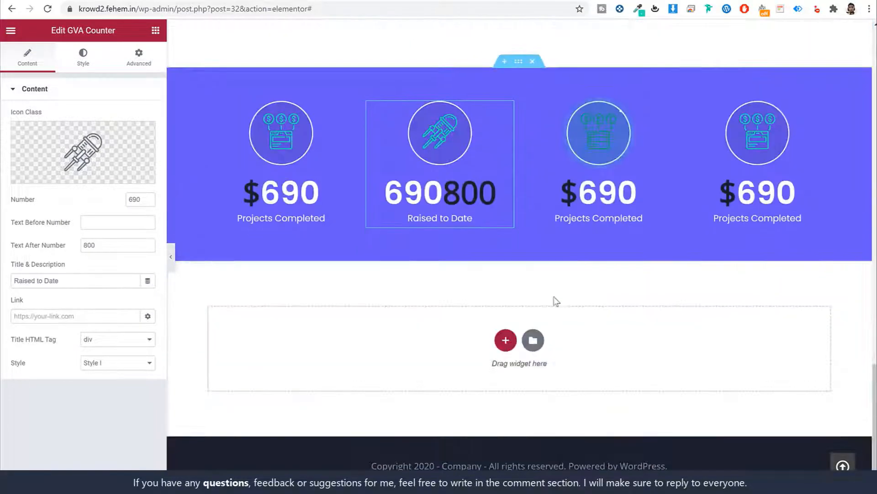
{"action": "right_click", "coordinate": [574, 355]}
{"action": "left_click", "coordinate": [599, 360]}
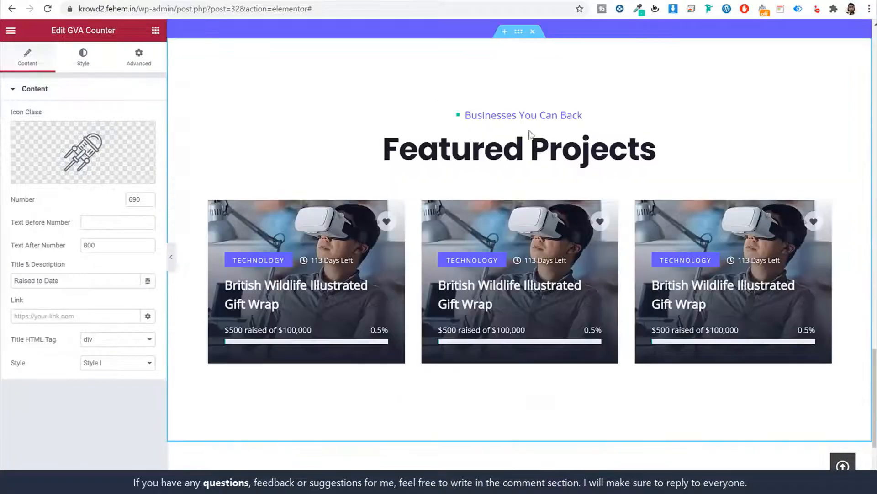
{"action": "scroll", "coordinate": [531, 114], "scroll_direction": "up", "scroll_amount": 1}
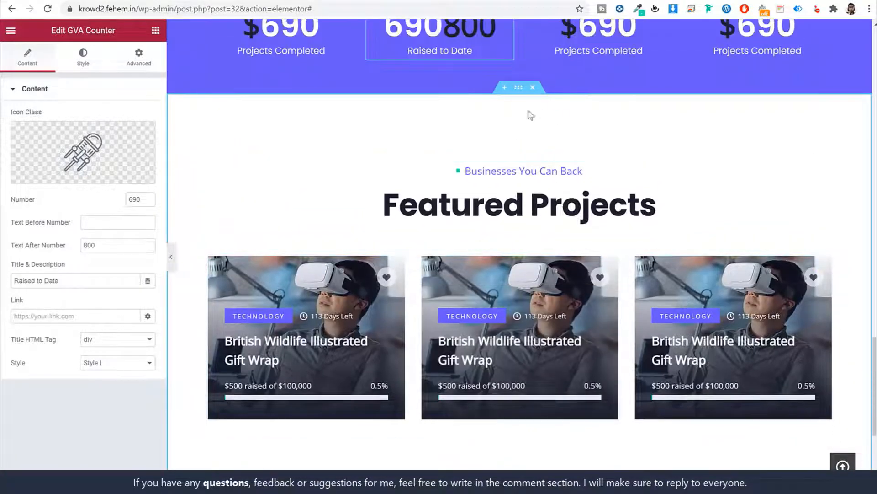
{"action": "scroll", "coordinate": [514, 256], "scroll_direction": "down", "scroll_amount": 3}
{"action": "scroll", "coordinate": [537, 186], "scroll_direction": "up", "scroll_amount": 1}
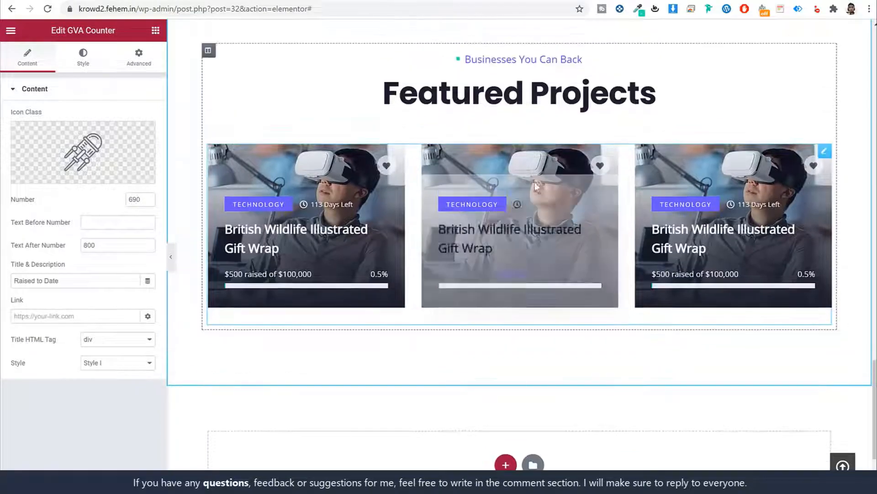
{"action": "scroll", "coordinate": [540, 101], "scroll_direction": "up", "scroll_amount": 1}
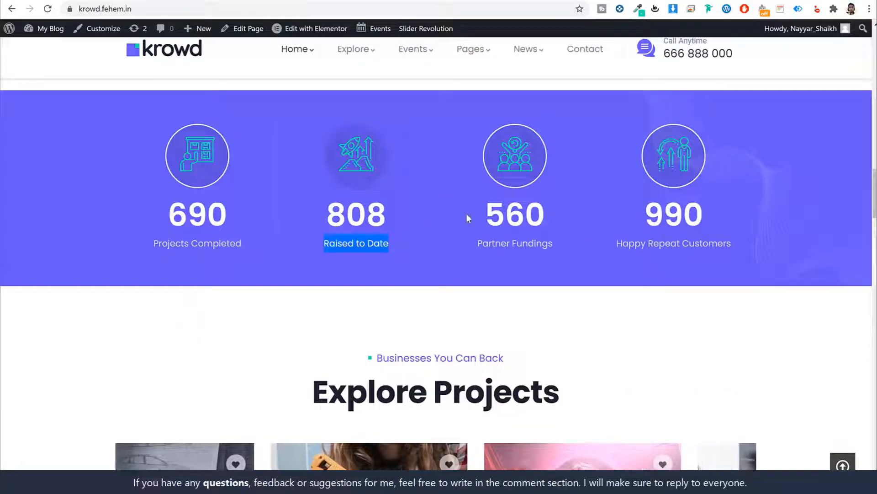
{"action": "scroll", "coordinate": [467, 213], "scroll_direction": "down", "scroll_amount": 3}
Change the copied section's heading title to Explore Projects
{"action": "triple_click", "coordinate": [432, 221]}
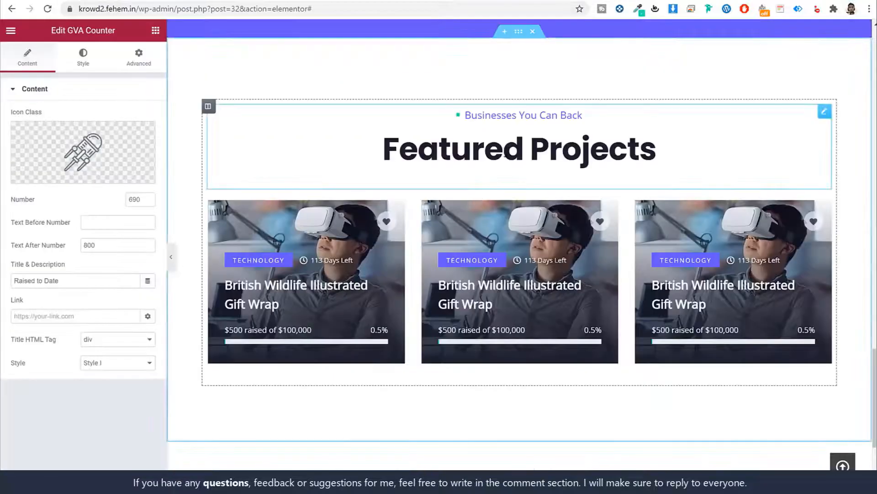
{"action": "left_click", "coordinate": [527, 157]}
{"action": "triple_click", "coordinate": [46, 165]}
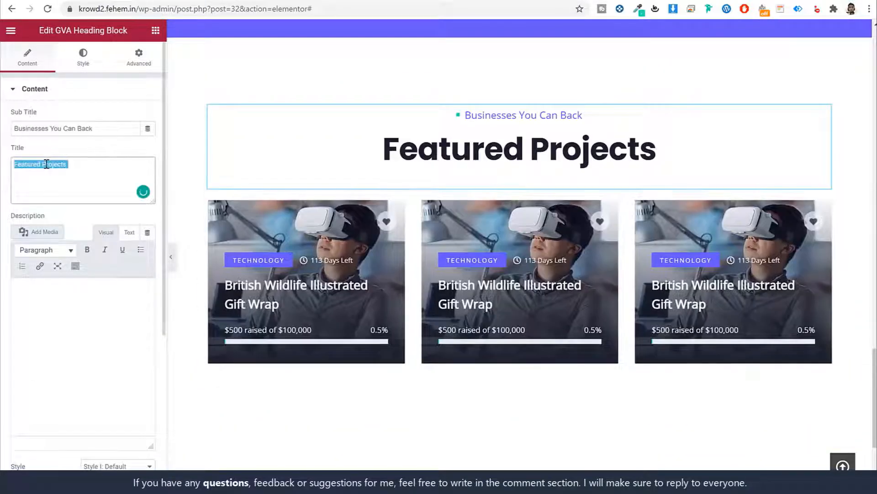
{"action": "key", "text": "ctrl+v"}
Switch the project carousel cards to Item Style I
{"action": "left_click", "coordinate": [459, 232]}
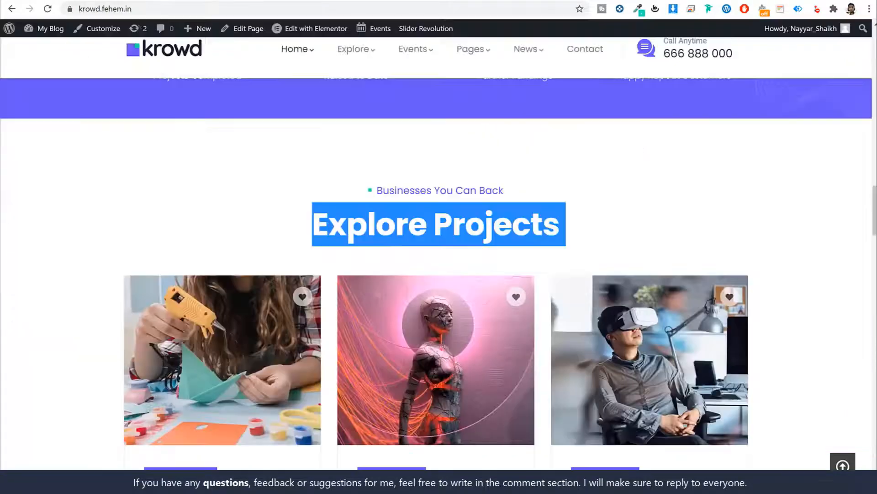
{"action": "scroll", "coordinate": [197, 281], "scroll_direction": "down", "scroll_amount": 4}
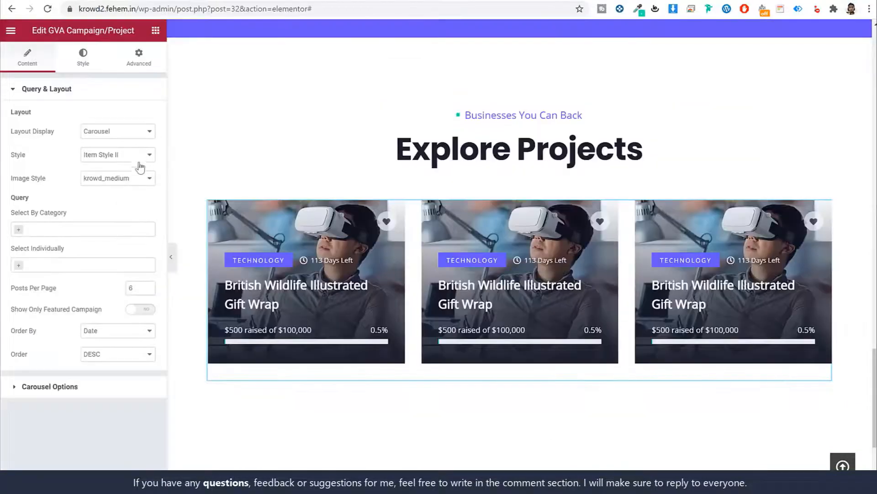
{"action": "left_click", "coordinate": [125, 154]}
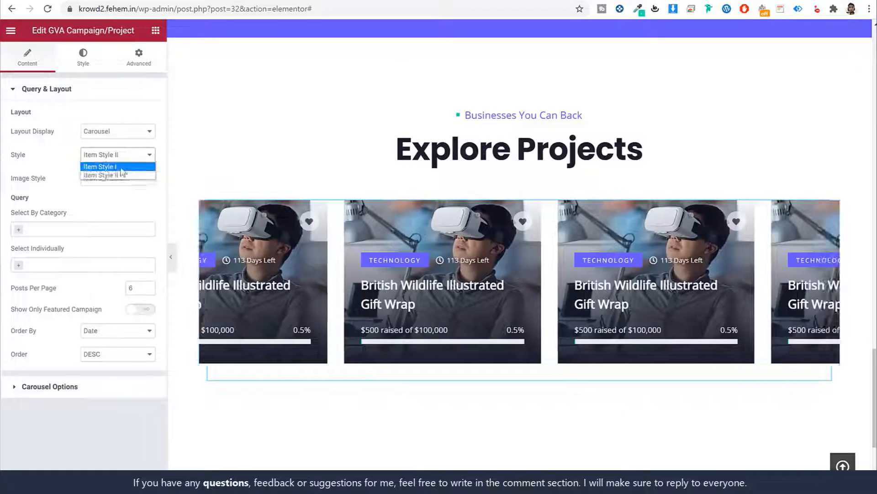
{"action": "left_click", "coordinate": [123, 171]}
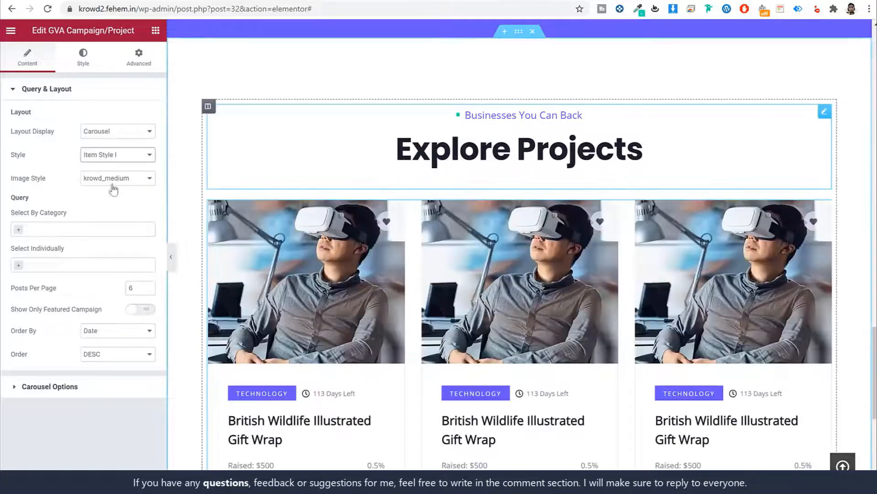
Order the carousel's projects randomly, keeping the descending direction
{"action": "left_click", "coordinate": [76, 230]}
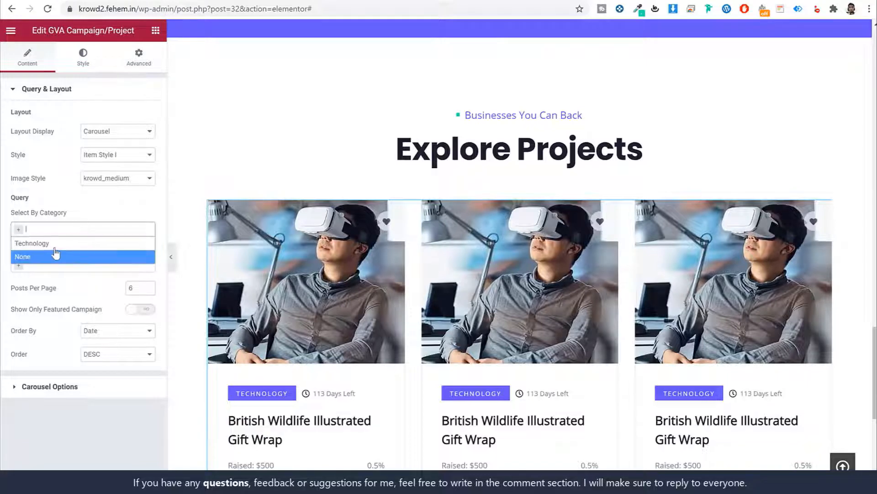
{"action": "left_click", "coordinate": [104, 215]}
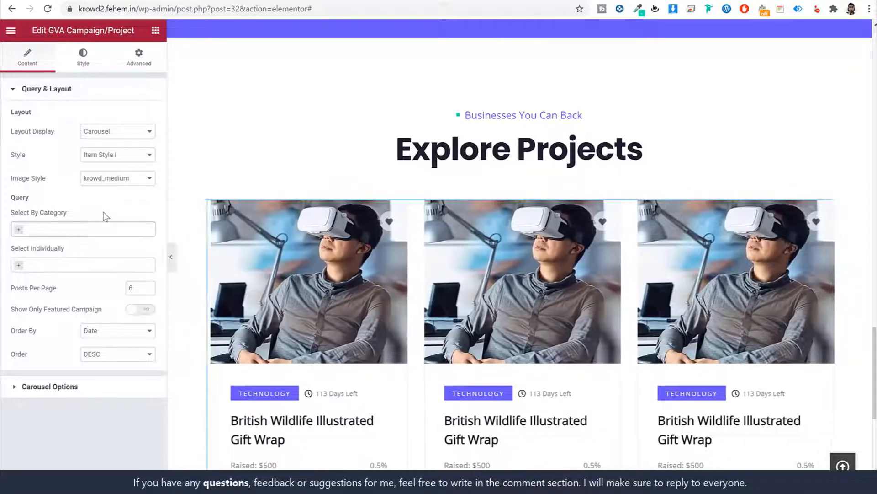
{"action": "left_click", "coordinate": [92, 331]}
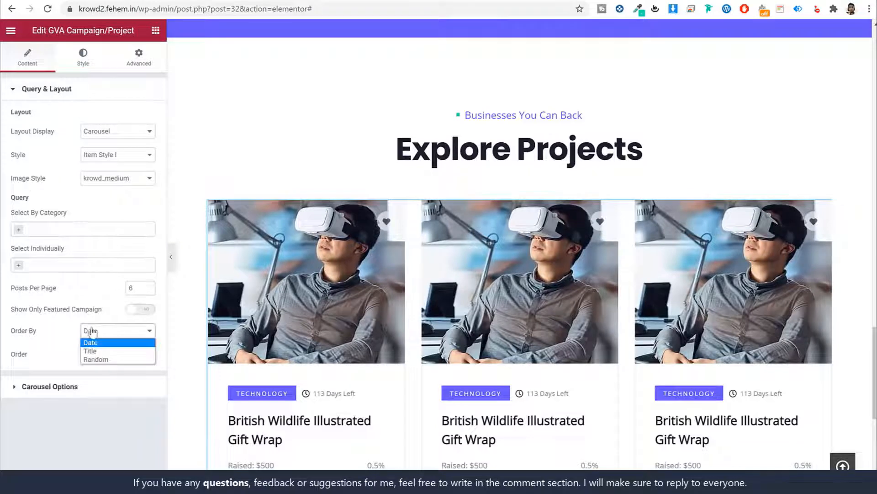
{"action": "left_click", "coordinate": [110, 359]}
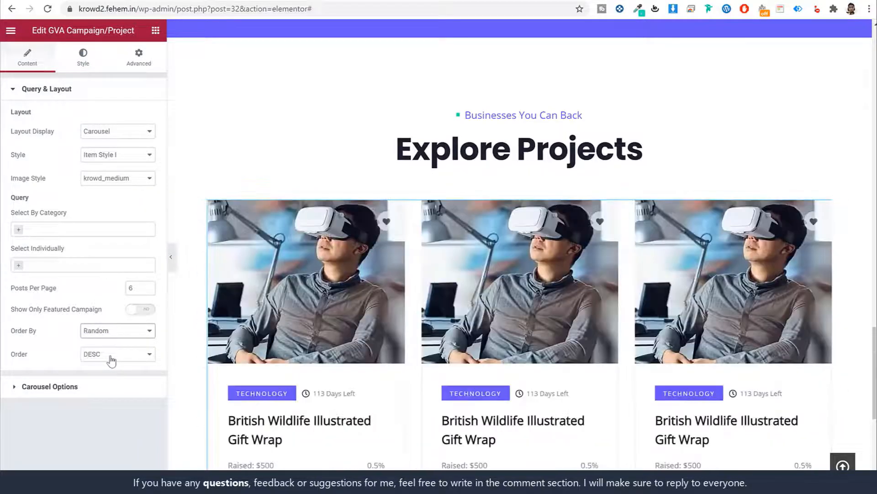
{"action": "left_click", "coordinate": [116, 360]}
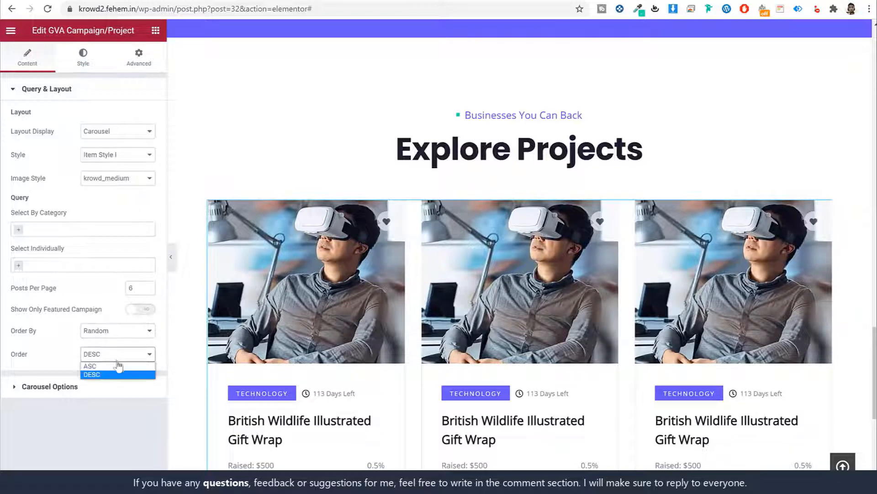
{"action": "left_click", "coordinate": [91, 352]}
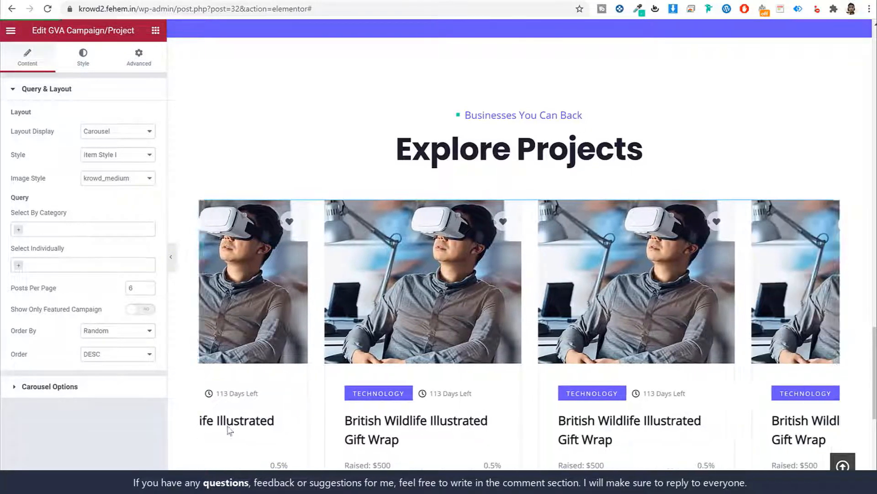
{"action": "scroll", "coordinate": [542, 242], "scroll_direction": "down", "scroll_amount": 4}
{"action": "scroll", "coordinate": [542, 241], "scroll_direction": "up", "scroll_amount": 10}
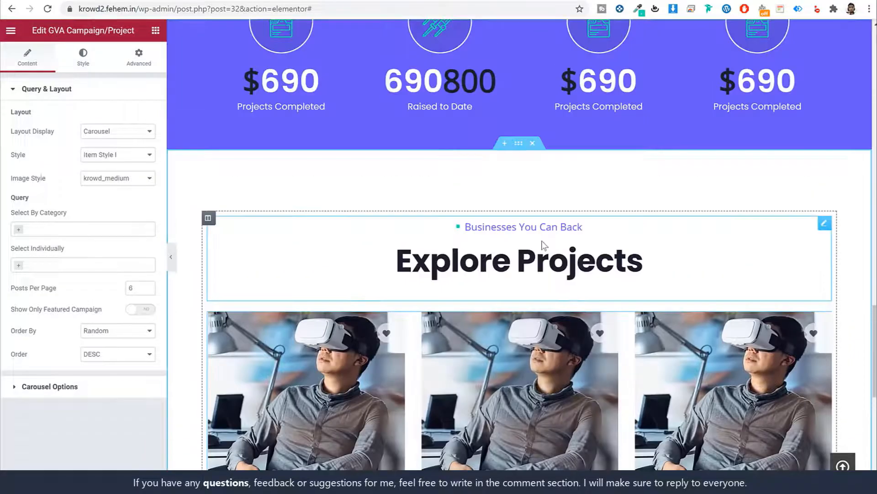
{"action": "scroll", "coordinate": [542, 241], "scroll_direction": "down", "scroll_amount": 9}
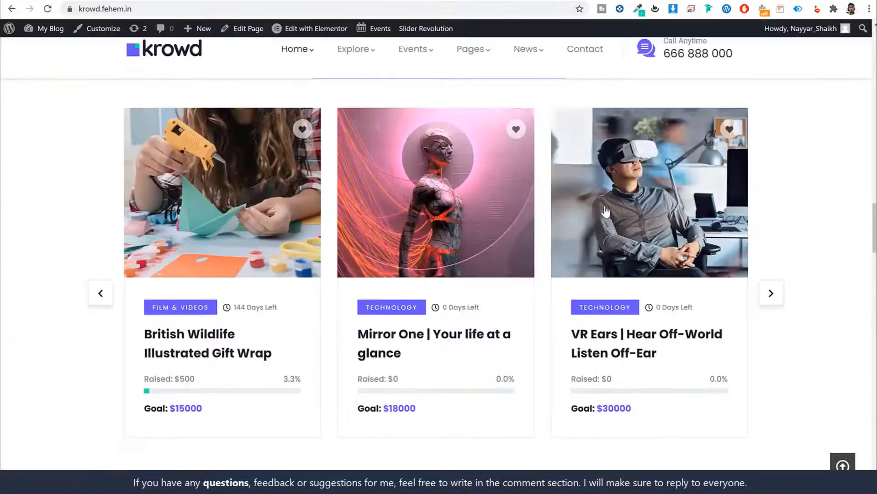
{"action": "scroll", "coordinate": [608, 218], "scroll_direction": "down", "scroll_amount": 9}
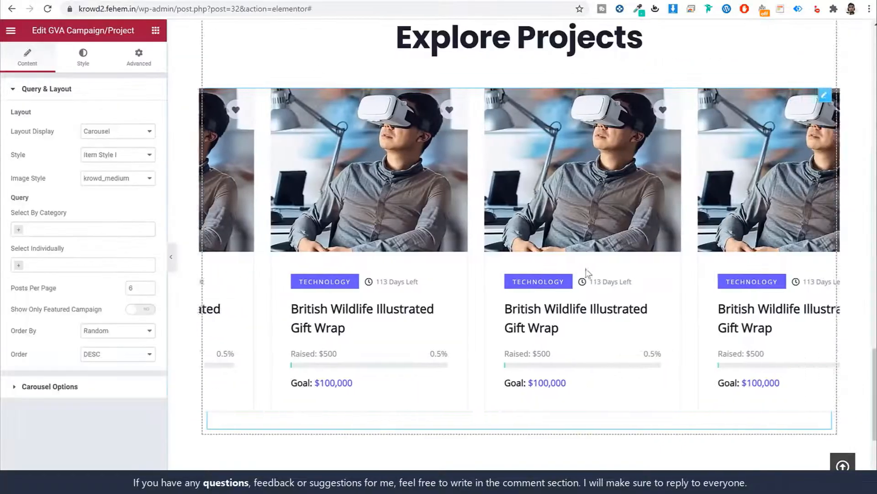
{"action": "scroll", "coordinate": [587, 278], "scroll_direction": "down", "scroll_amount": 5}
Add a single-column section below the carousel and place a GVA Heading Block in it
{"action": "left_click", "coordinate": [506, 343]}
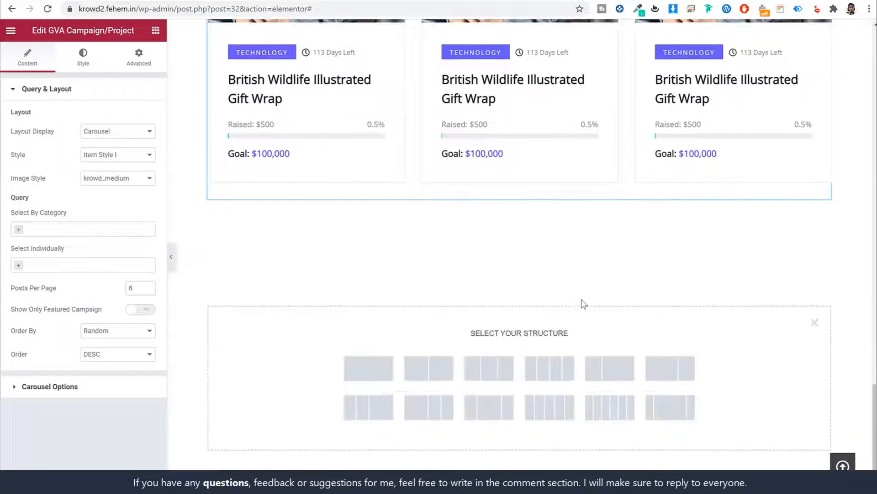
{"action": "scroll", "coordinate": [584, 303], "scroll_direction": "down", "scroll_amount": 2}
{"action": "left_click", "coordinate": [375, 303]}
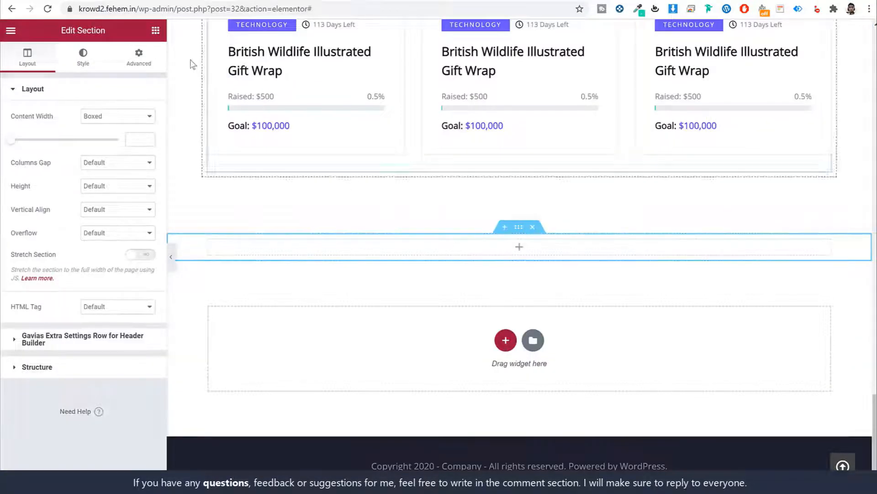
{"action": "left_click", "coordinate": [156, 30]}
{"action": "type", "text": "heads"}
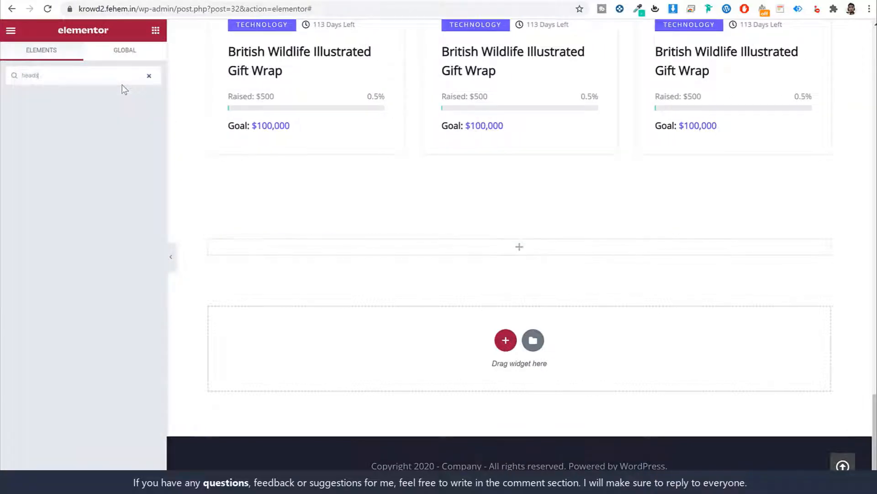
{"action": "key", "text": "BackSpace"}
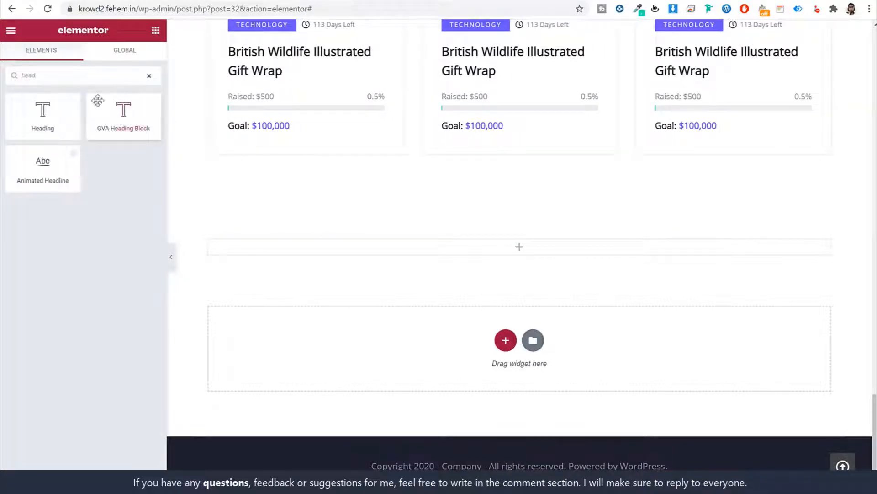
{"action": "left_click_drag", "start_coordinate": [97, 101], "coordinate": [488, 249]}
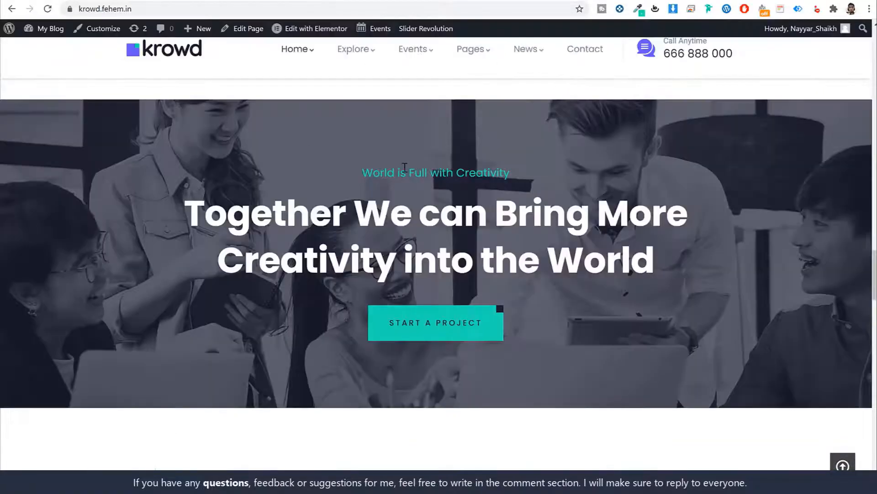
Set the subtitle to World is Full with Creativity and the title to the banner heading
{"action": "triple_click", "coordinate": [404, 167]}
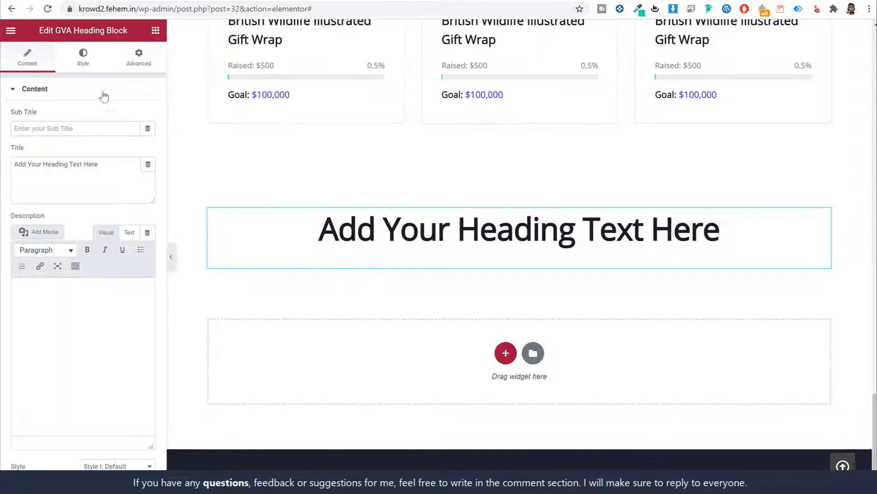
{"action": "left_click", "coordinate": [78, 128]}
{"action": "key", "text": "ctrl+v"}
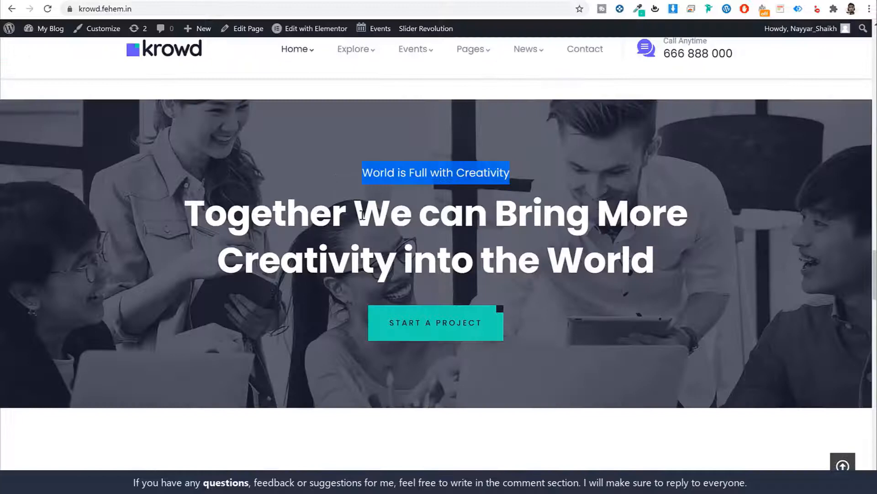
{"action": "double_click", "coordinate": [362, 215]}
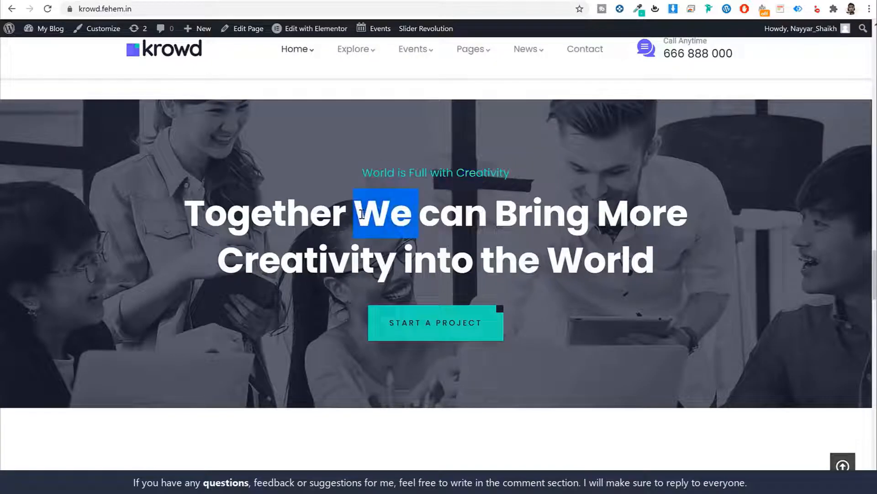
{"action": "left_click_drag", "start_coordinate": [653, 260], "coordinate": [227, 213]}
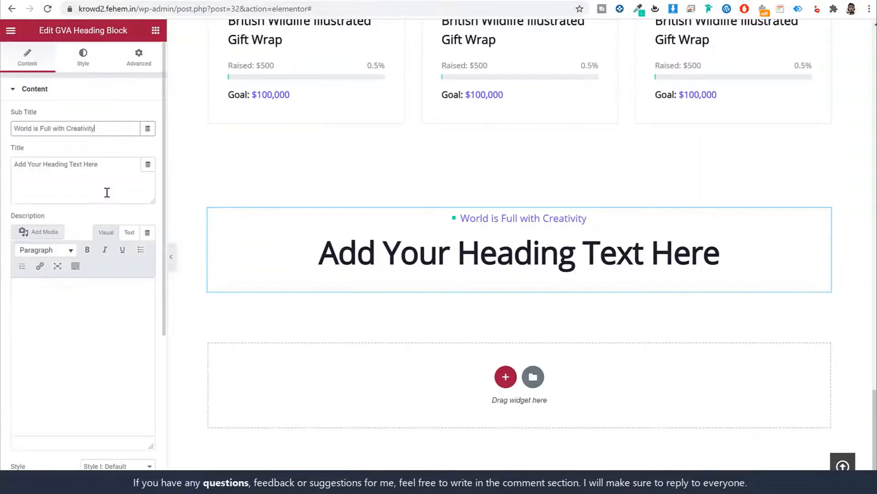
{"action": "key", "text": "ctrl+a"}
{"action": "type", "text": "Together We can Bring More Creativity into the World"}
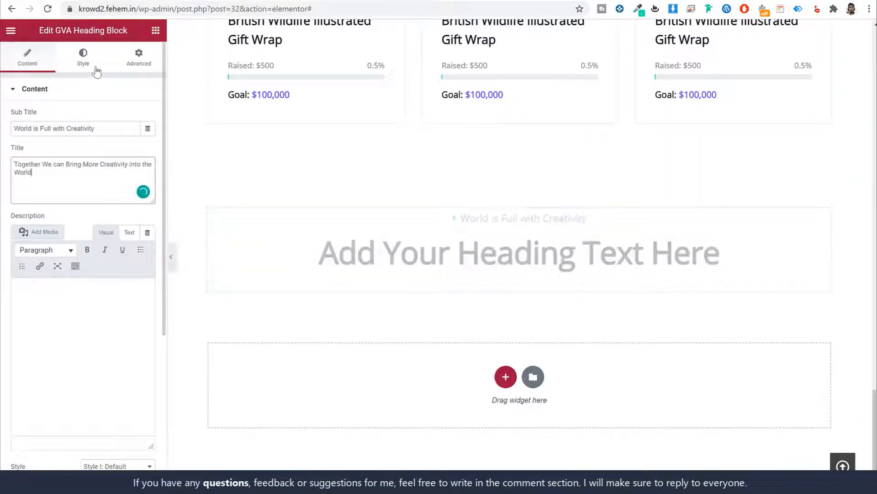
Link the heading block's Read More button to the CF Campaign Form page
{"action": "left_click", "coordinate": [87, 64]}
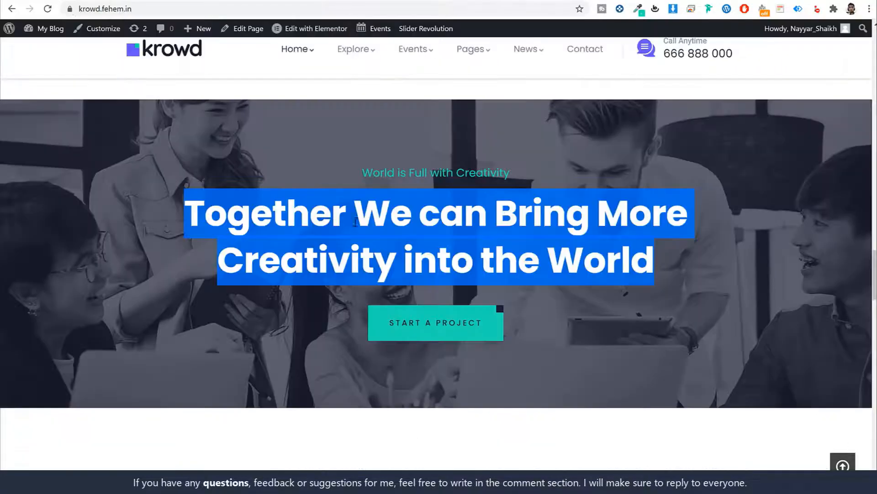
{"action": "left_click", "coordinate": [600, 295]}
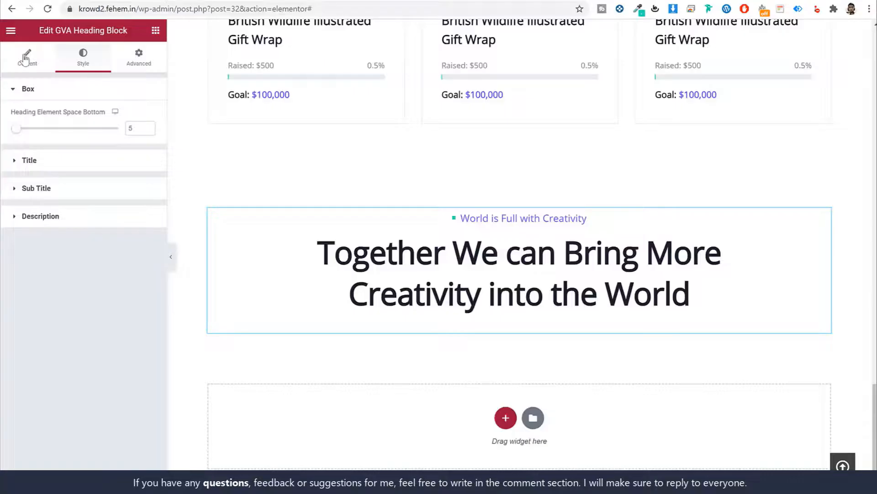
{"action": "left_click", "coordinate": [26, 57]}
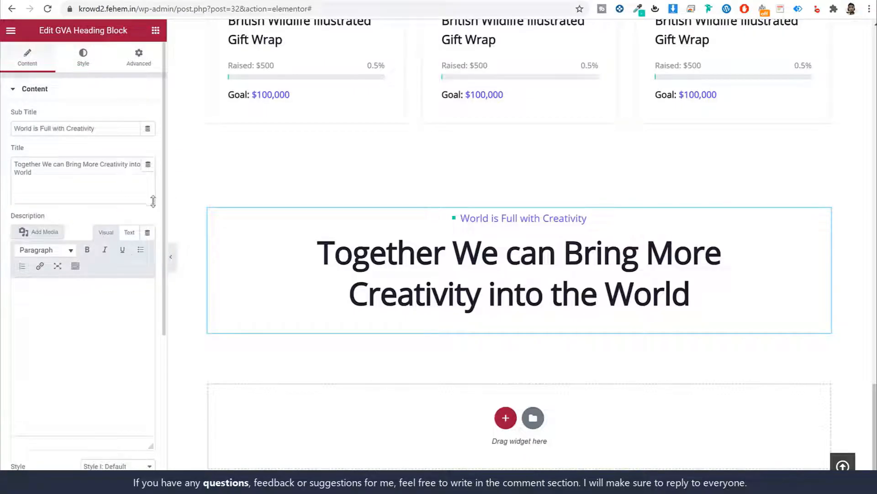
{"action": "scroll", "coordinate": [154, 201], "scroll_direction": "down", "scroll_amount": 5}
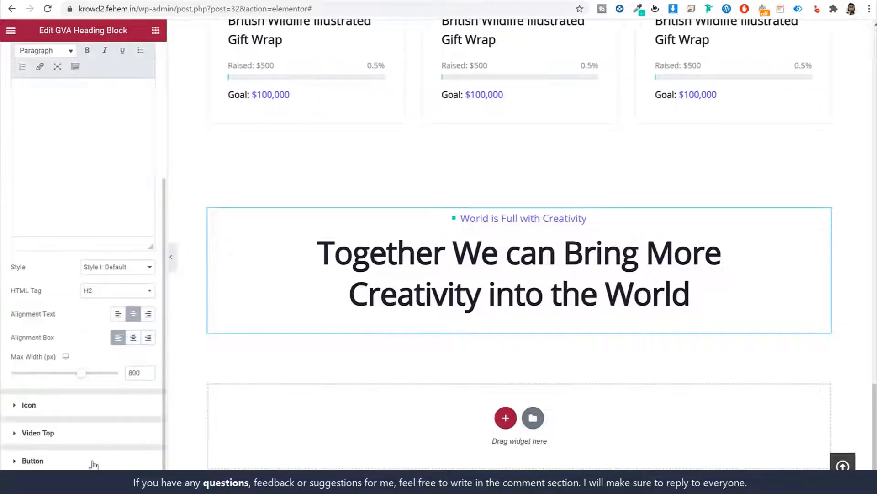
{"action": "left_click", "coordinate": [93, 462]}
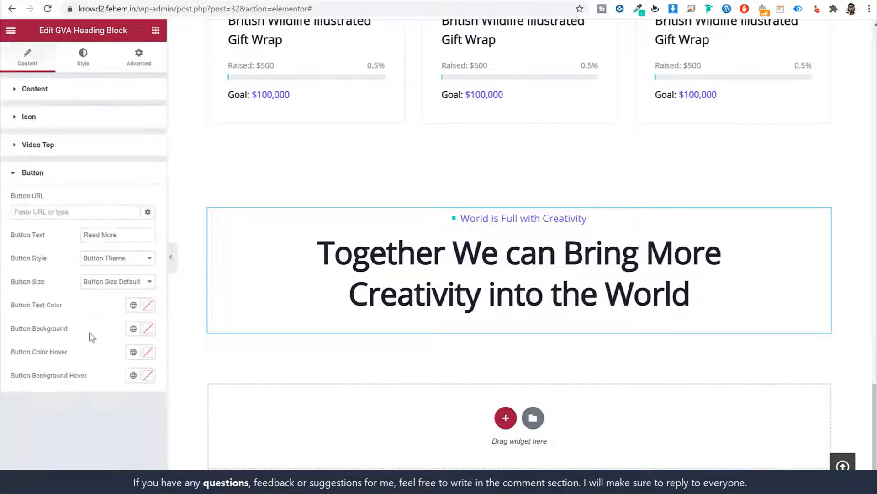
{"action": "left_click", "coordinate": [96, 218]}
{"action": "type", "text": "#"}
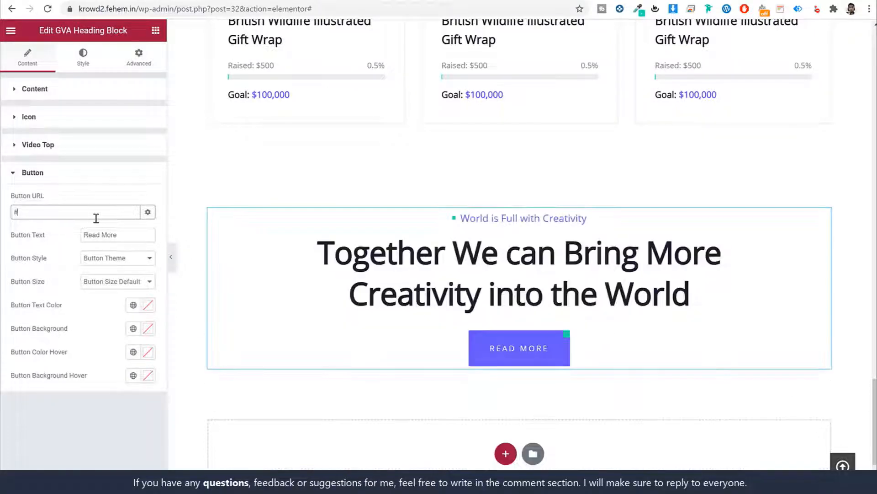
{"action": "key", "text": "BackSpace"}
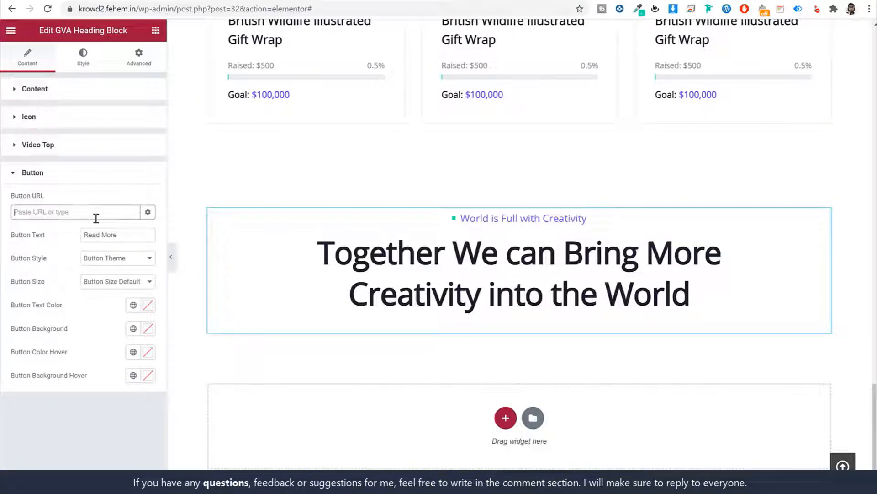
{"action": "type", "text": "cam"}
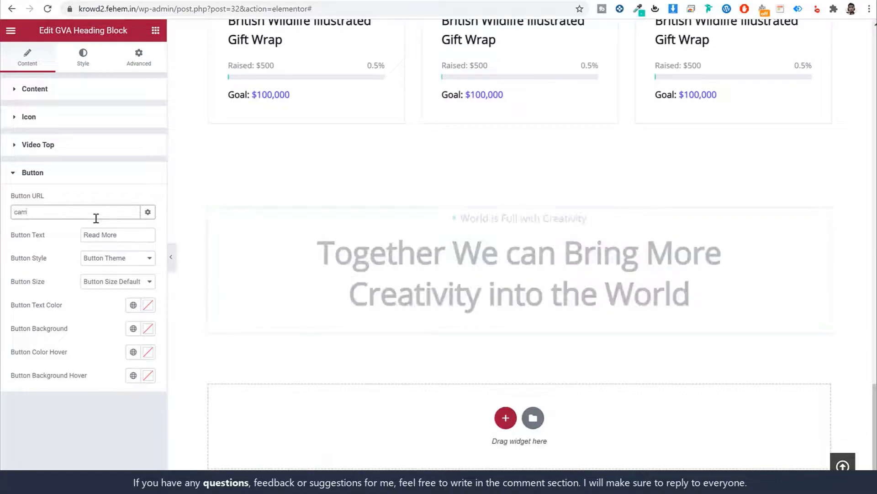
{"action": "left_click", "coordinate": [90, 231]}
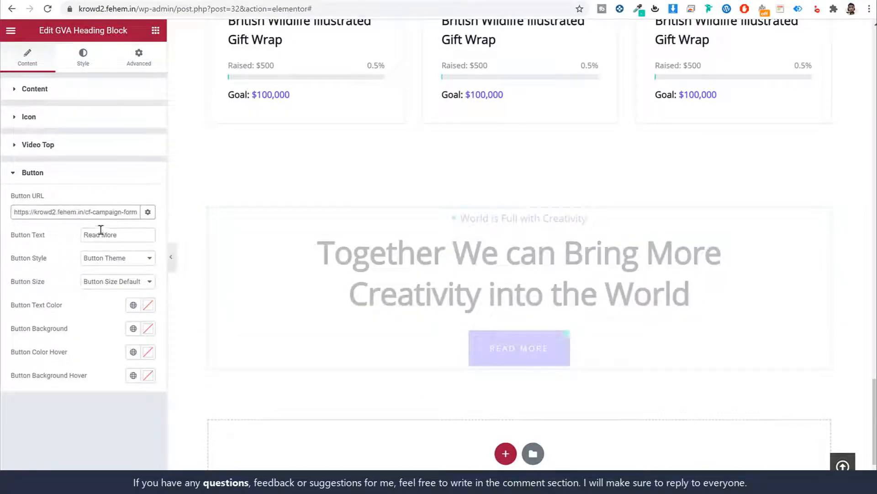
Give the button the Button Theme Second style
{"action": "key", "text": "ctrl+Tab"}
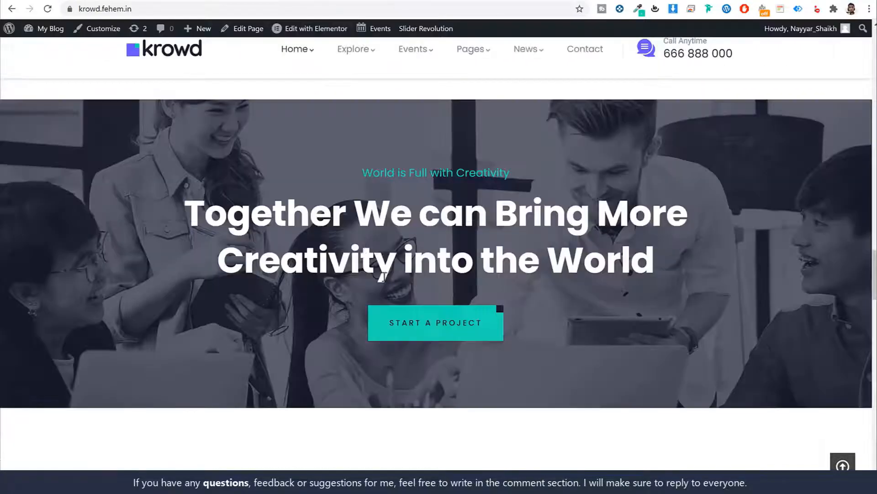
{"action": "left_click", "coordinate": [182, 0]}
{"action": "left_click", "coordinate": [122, 258]}
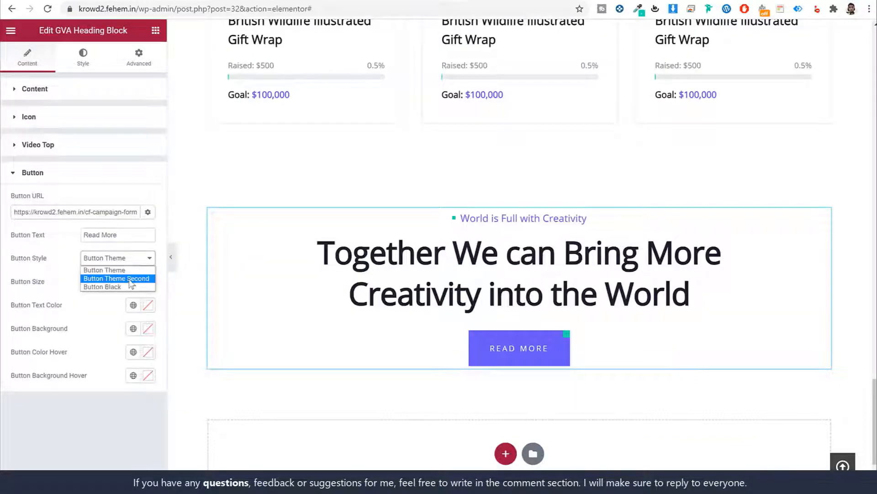
{"action": "left_click", "coordinate": [130, 276]}
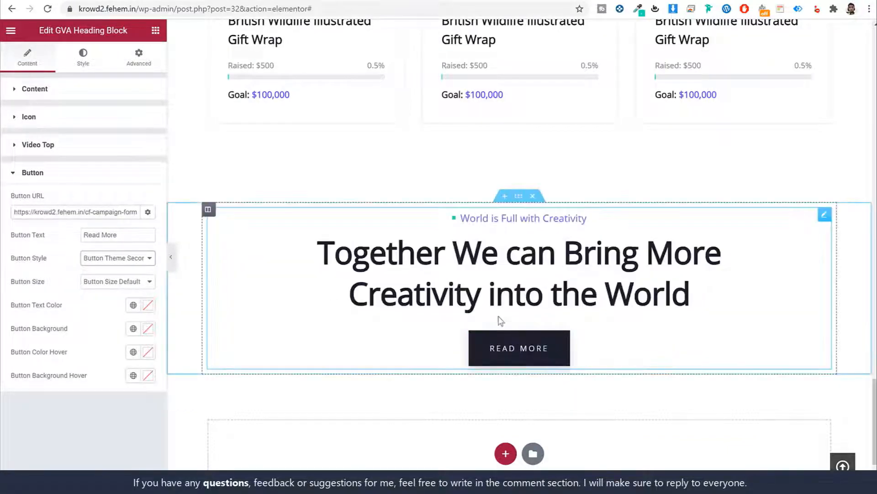
{"action": "key", "text": "ctrl+Tab"}
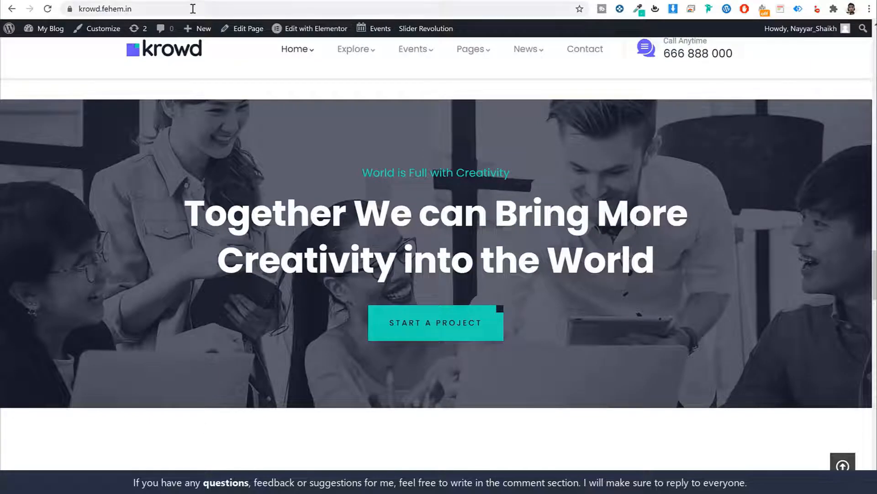
{"action": "key", "text": "ctrl+Tab"}
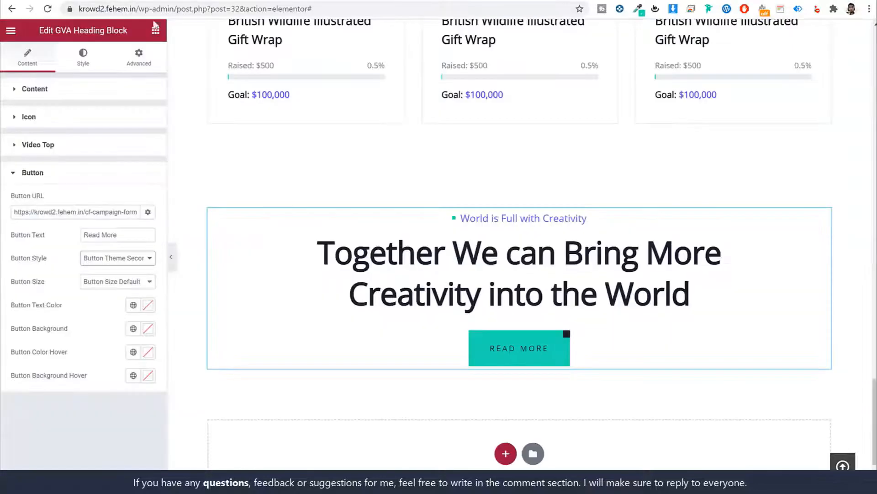
Make the heading block's title text white (#FFFFFF)
{"action": "left_click", "coordinate": [94, 57]}
{"action": "left_click", "coordinate": [95, 158]}
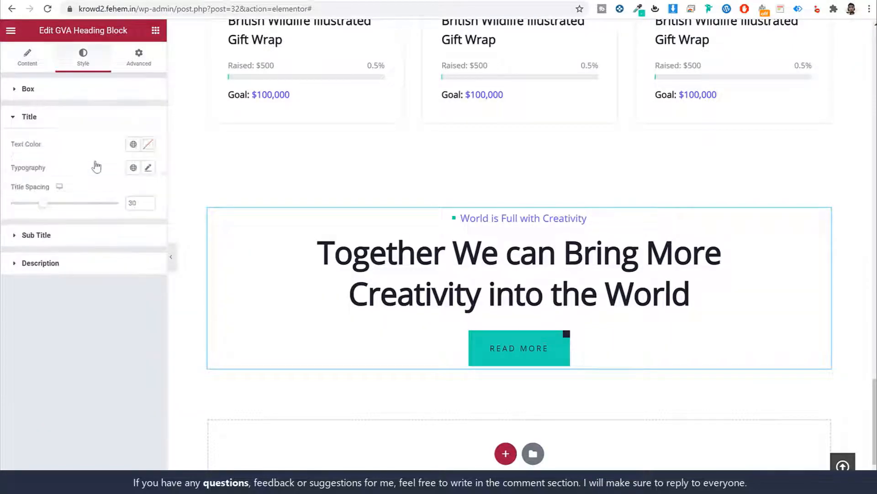
{"action": "left_click", "coordinate": [146, 144]}
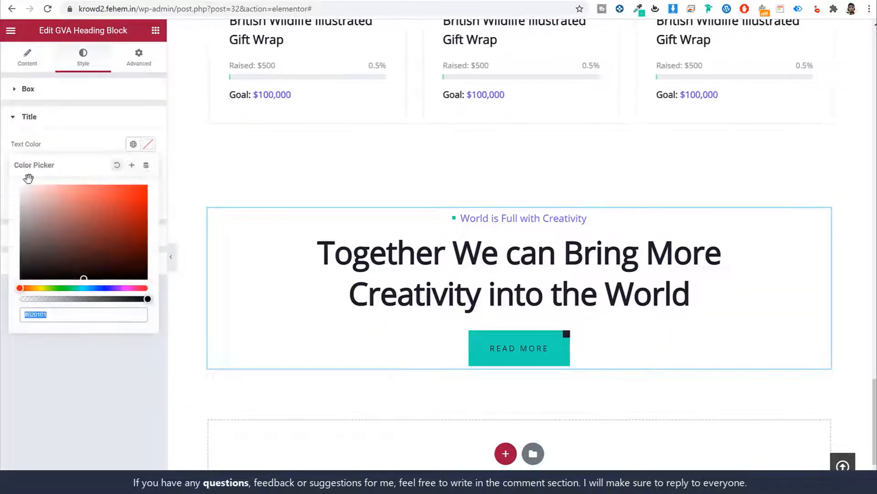
{"action": "left_click", "coordinate": [147, 147]}
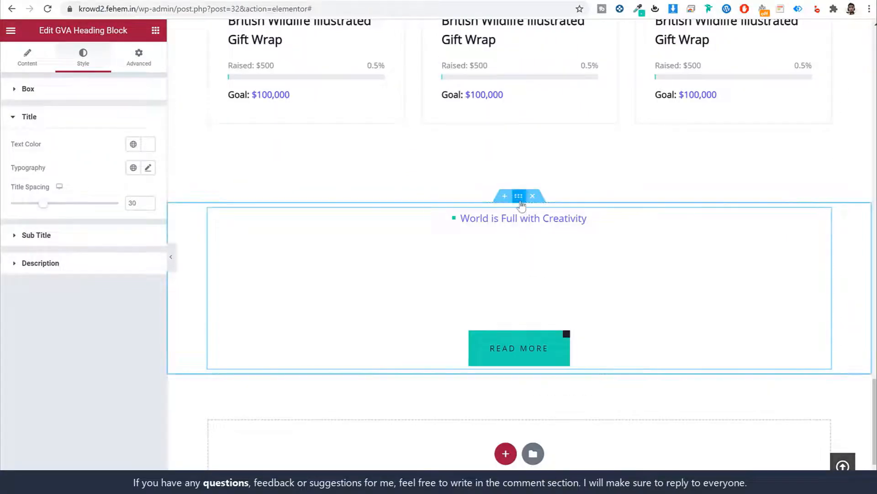
Give the section a classic background using the bg-8 photo
{"action": "left_click", "coordinate": [520, 201]}
{"action": "left_click", "coordinate": [81, 62]}
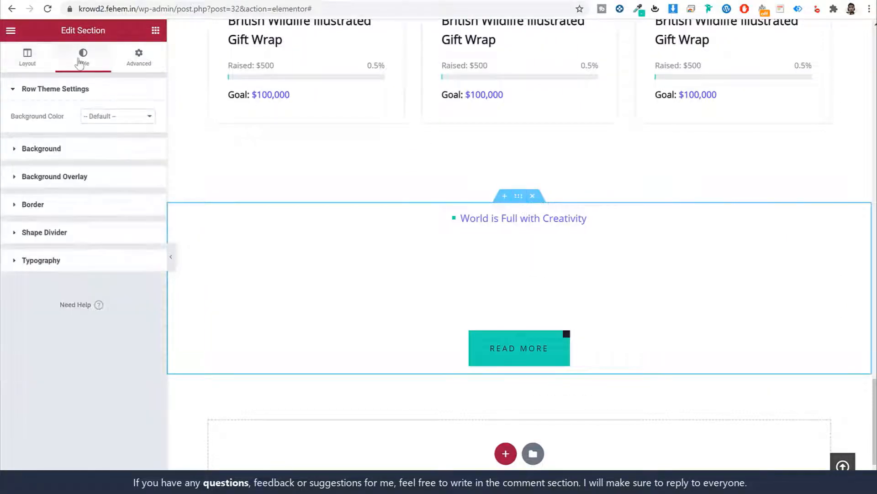
{"action": "left_click", "coordinate": [100, 150]}
{"action": "left_click", "coordinate": [103, 168]}
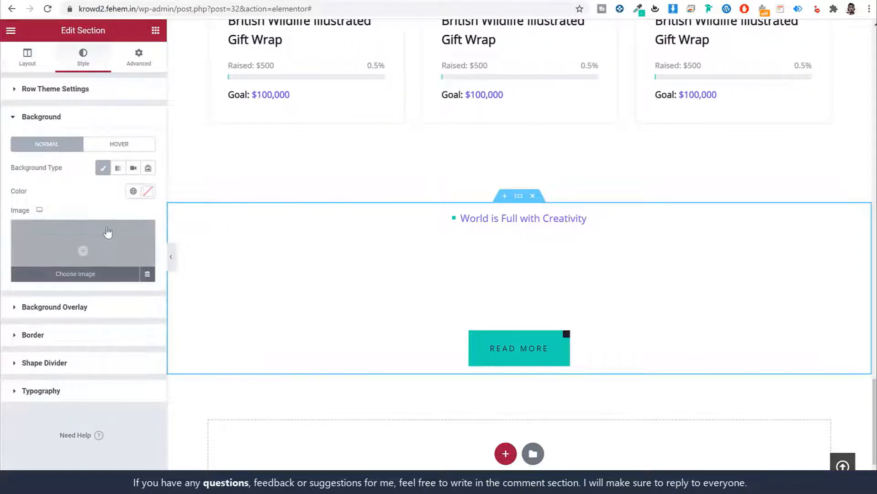
{"action": "left_click", "coordinate": [108, 232]}
{"action": "left_click", "coordinate": [563, 277]}
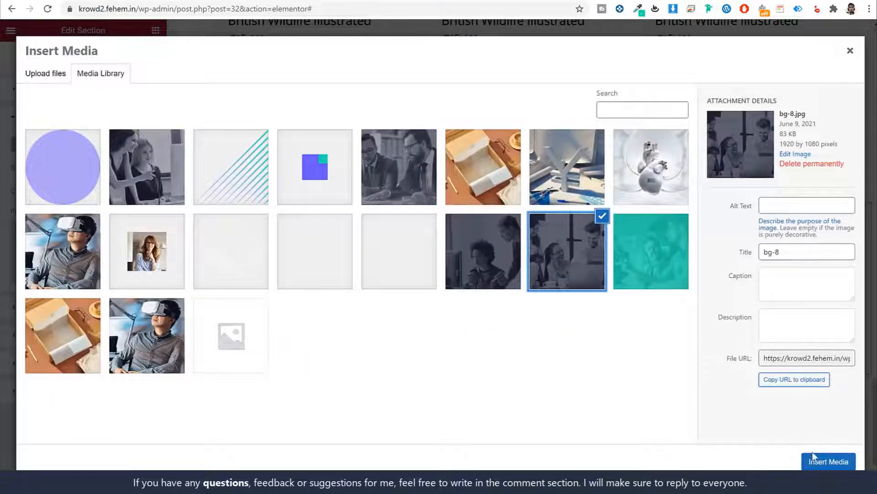
{"action": "left_click", "coordinate": [829, 461]}
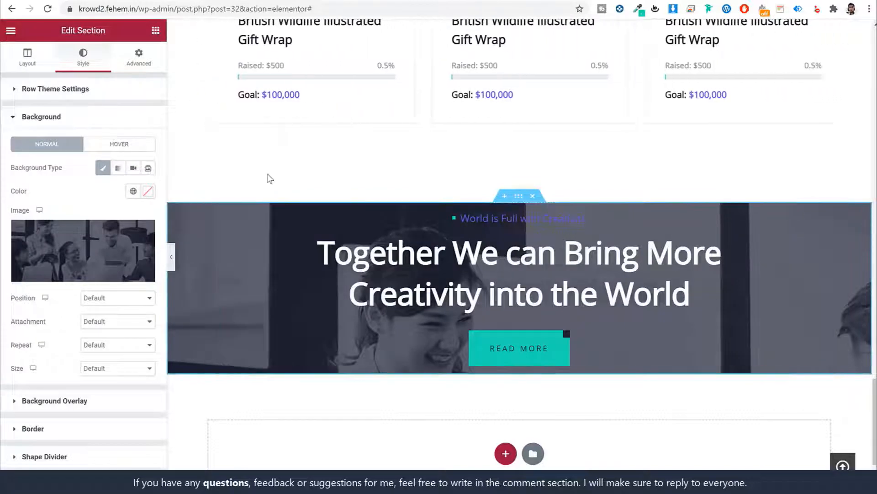
Set the section's top and bottom padding to 115 px
{"action": "left_click", "coordinate": [139, 59]}
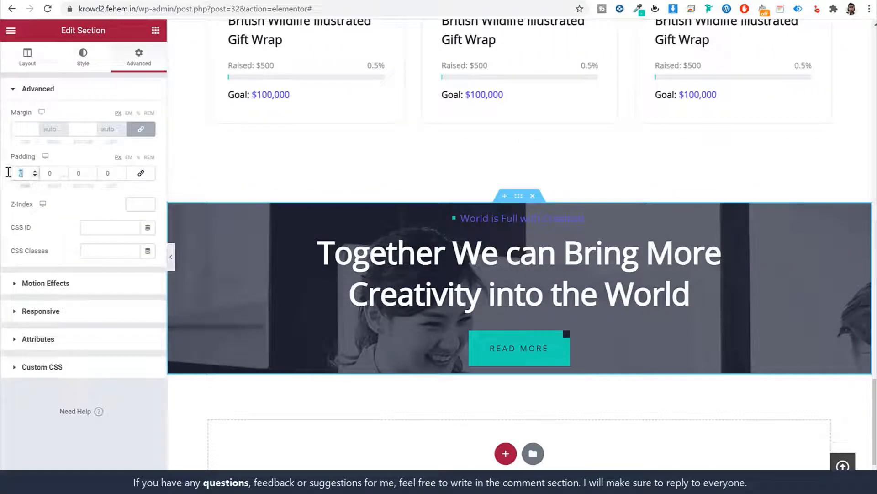
{"action": "type", "text": "11"}
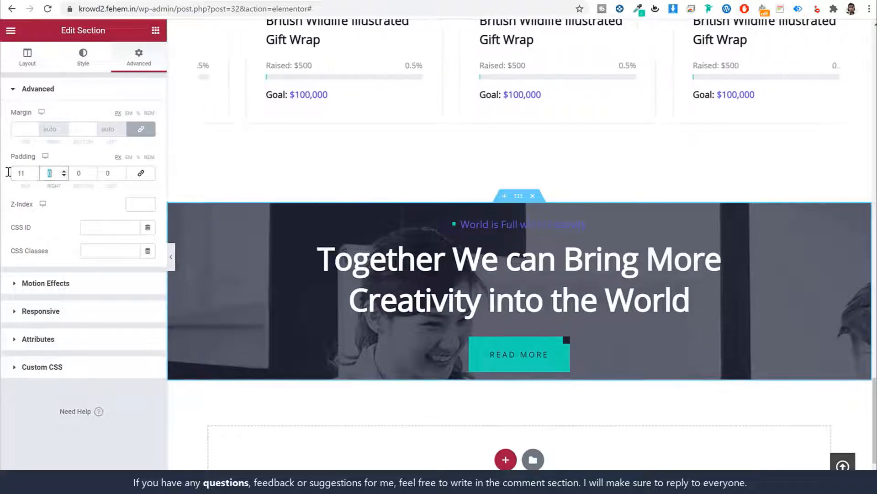
{"action": "key", "text": "Tab"}
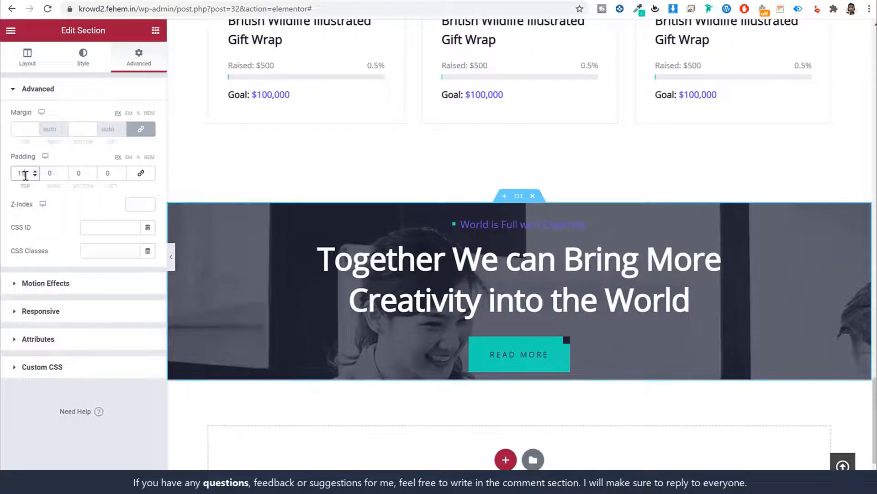
{"action": "key", "text": "Tab"}
{"action": "type", "text": "155"}
{"action": "type", "text": "115"}
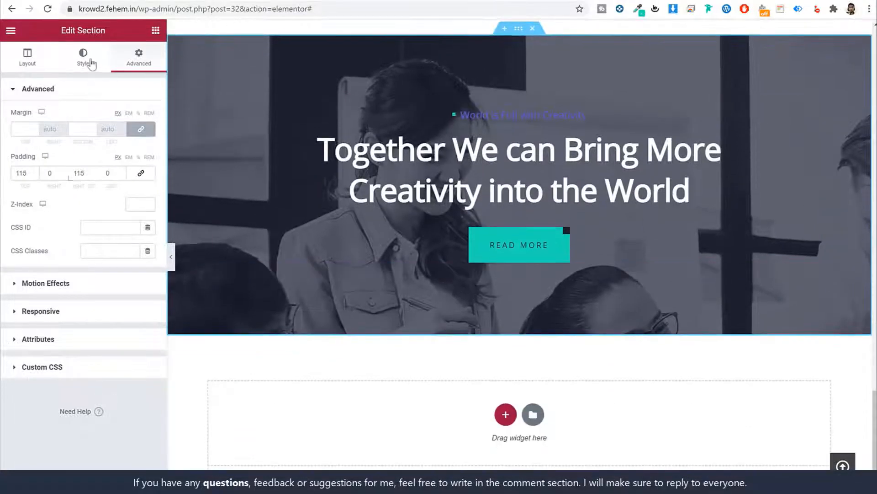
Set the background image size to Cover and position to Center Center
{"action": "left_click", "coordinate": [86, 59]}
{"action": "left_click", "coordinate": [82, 151]}
{"action": "scroll", "coordinate": [126, 257], "scroll_direction": "down", "scroll_amount": 2}
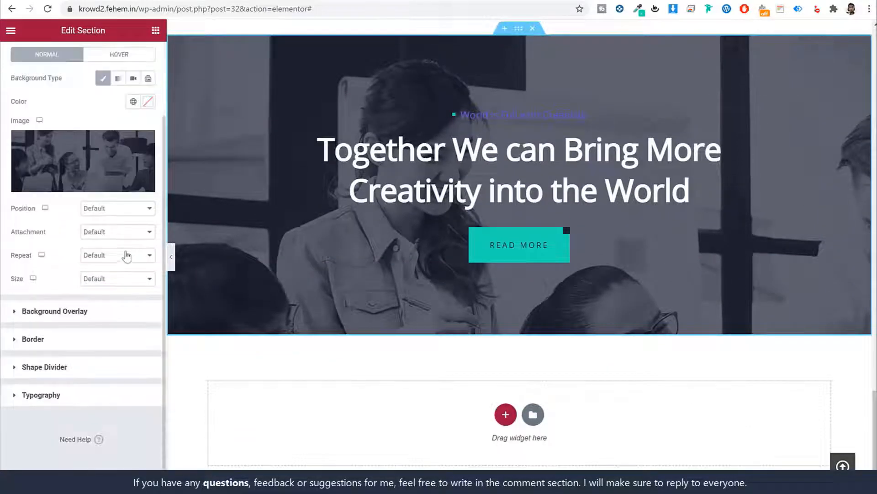
{"action": "left_click", "coordinate": [114, 278]}
{"action": "left_click", "coordinate": [113, 306]}
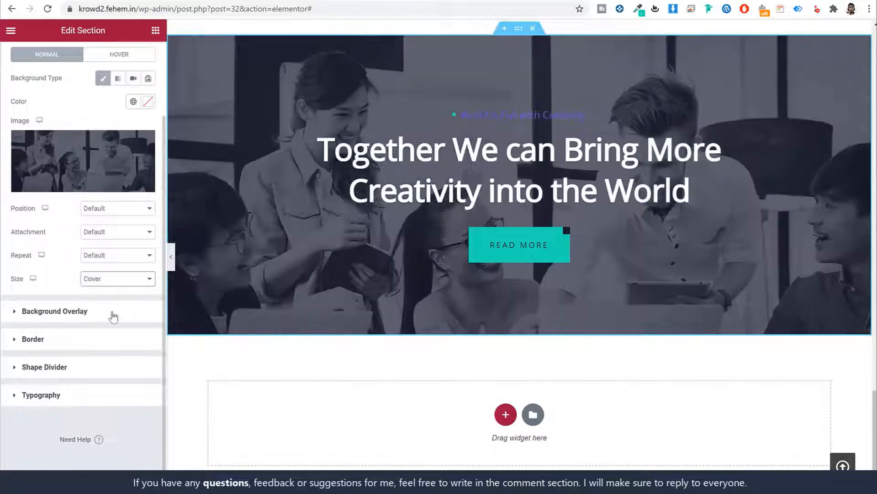
{"action": "left_click", "coordinate": [118, 209]}
{"action": "left_click", "coordinate": [119, 227]}
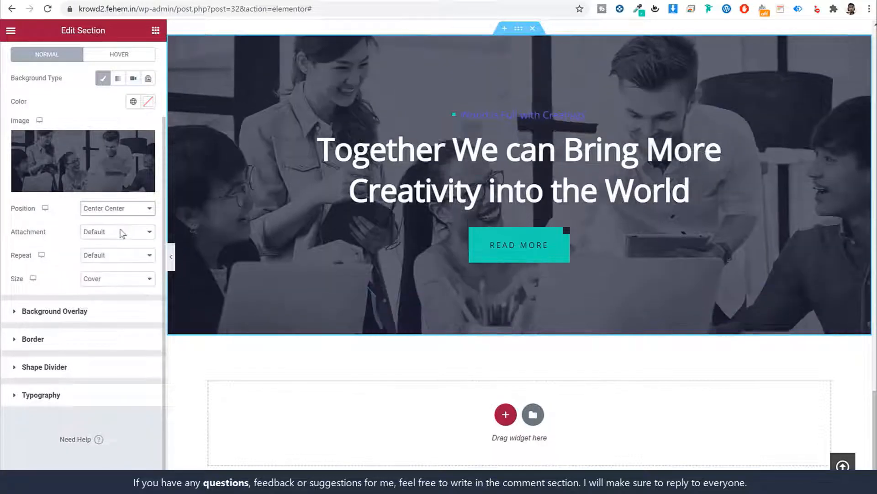
{"action": "scroll", "coordinate": [445, 248], "scroll_direction": "up", "scroll_amount": 2}
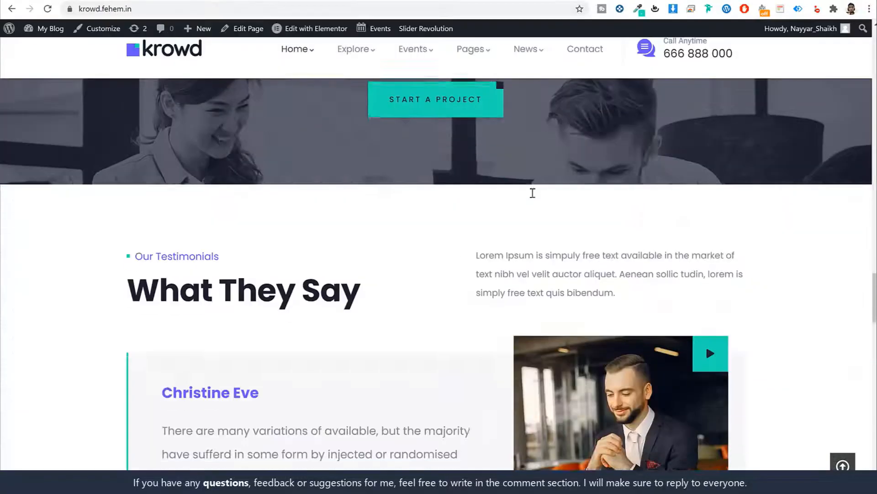
{"action": "scroll", "coordinate": [531, 192], "scroll_direction": "down", "scroll_amount": 3}
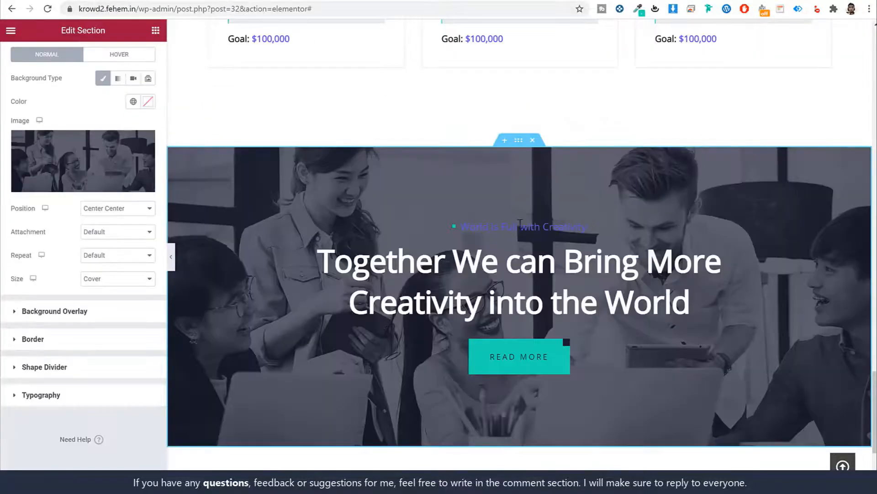
{"action": "scroll", "coordinate": [544, 379], "scroll_direction": "down", "scroll_amount": 4}
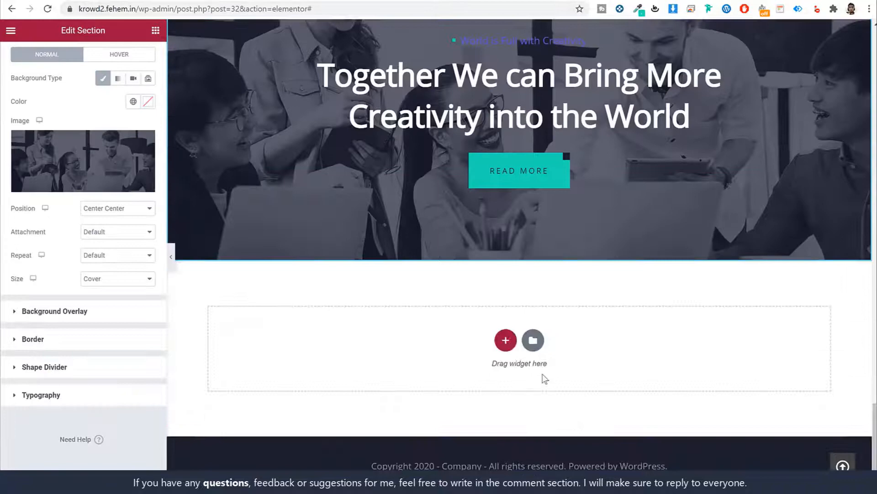
Add a new section below the banner and drop a two-column Inner Section into it
{"action": "left_click", "coordinate": [505, 340]}
{"action": "left_click", "coordinate": [369, 367]}
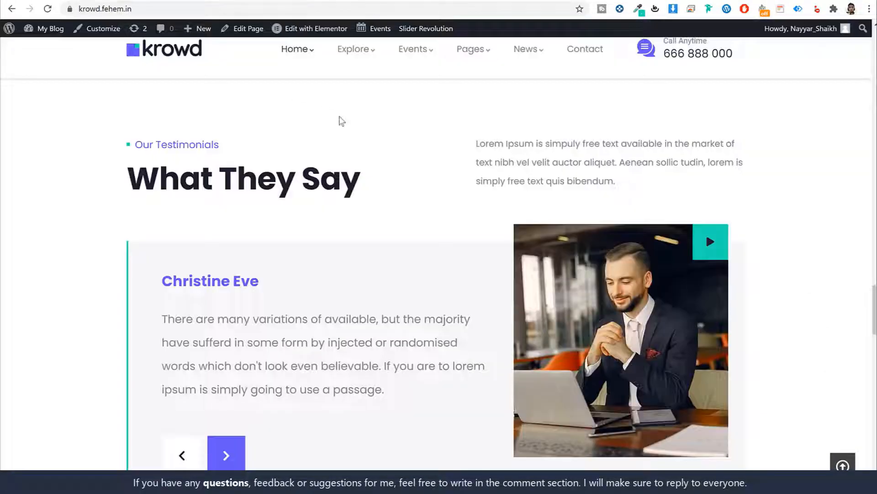
{"action": "scroll", "coordinate": [147, 214], "scroll_direction": "up", "scroll_amount": 1}
{"action": "left_click_drag", "start_coordinate": [126, 203], "coordinate": [391, 241]}
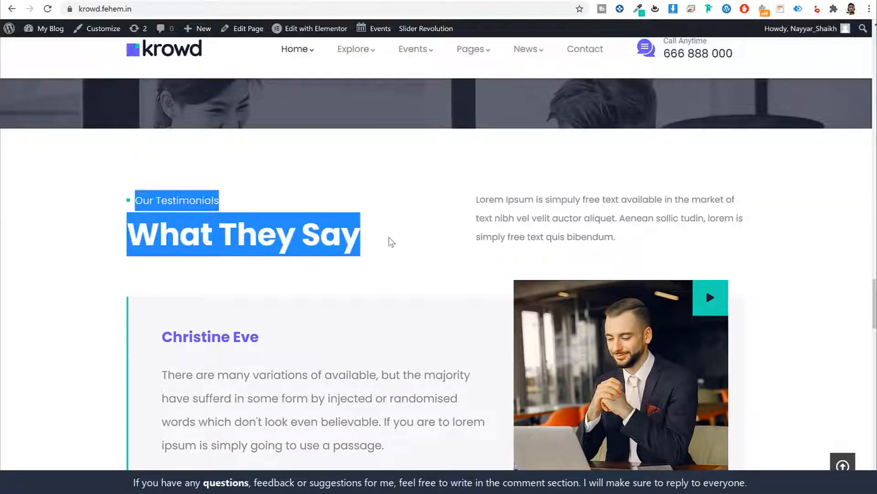
{"action": "left_click", "coordinate": [395, 242]}
{"action": "left_click_drag", "start_coordinate": [444, 195], "coordinate": [656, 243]}
{"action": "left_click", "coordinate": [657, 243]}
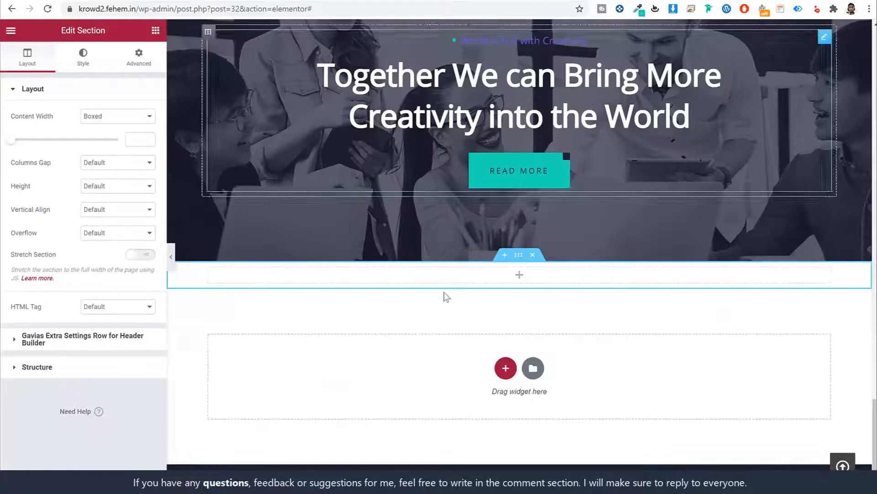
{"action": "left_click", "coordinate": [157, 31]}
{"action": "left_click_drag", "start_coordinate": [43, 137], "coordinate": [489, 276]}
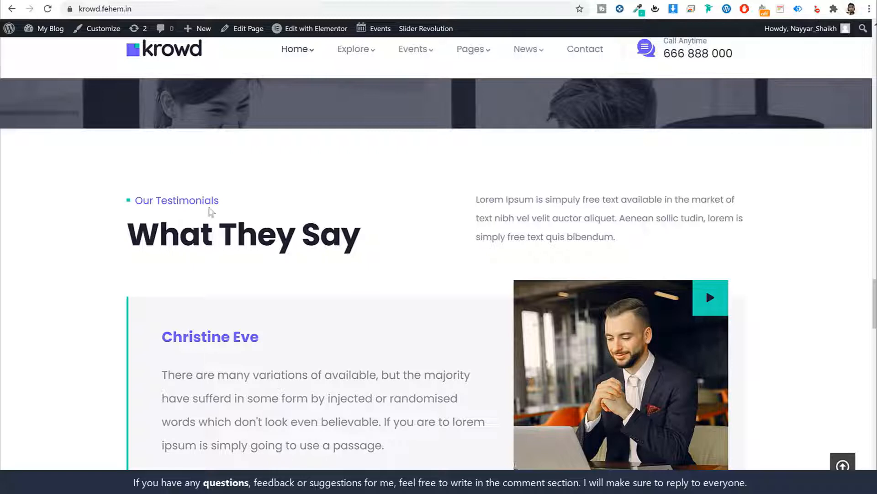
Place a GVA Heading Block in the inner section's left column
{"action": "left_click_drag", "start_coordinate": [464, 195], "coordinate": [609, 237]}
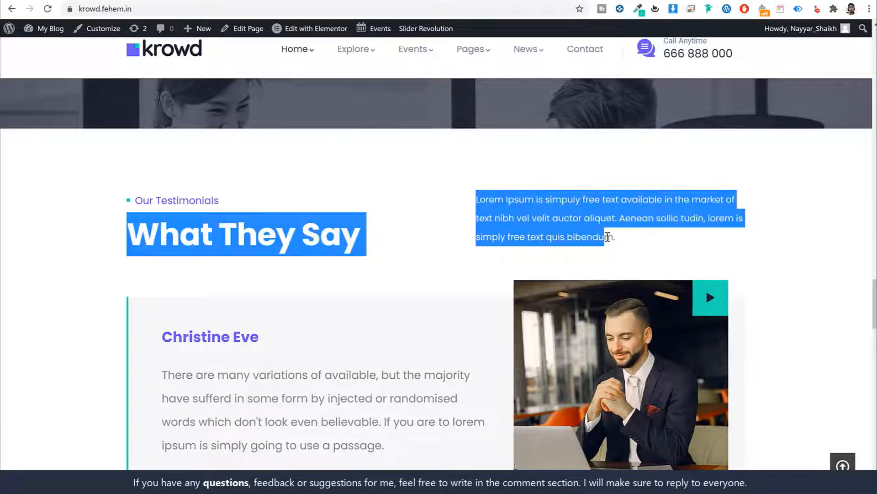
{"action": "triple_click", "coordinate": [608, 238]}
{"action": "left_click", "coordinate": [182, 1]}
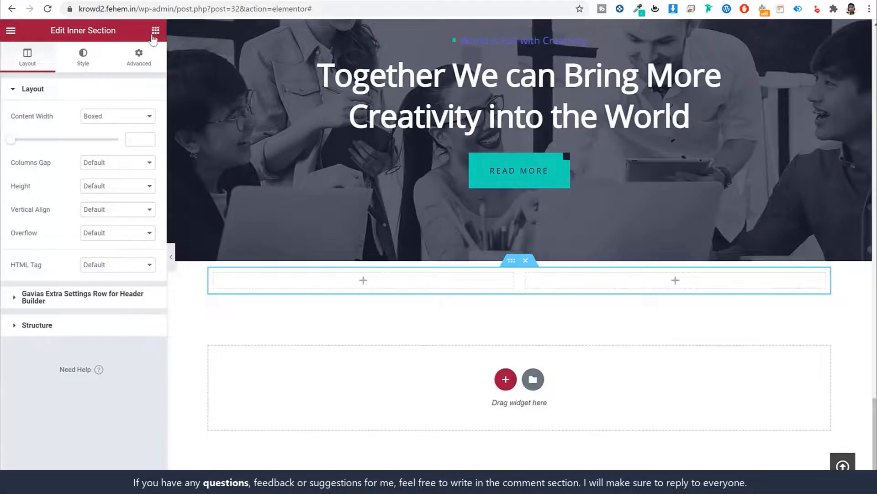
{"action": "left_click", "coordinate": [156, 31]}
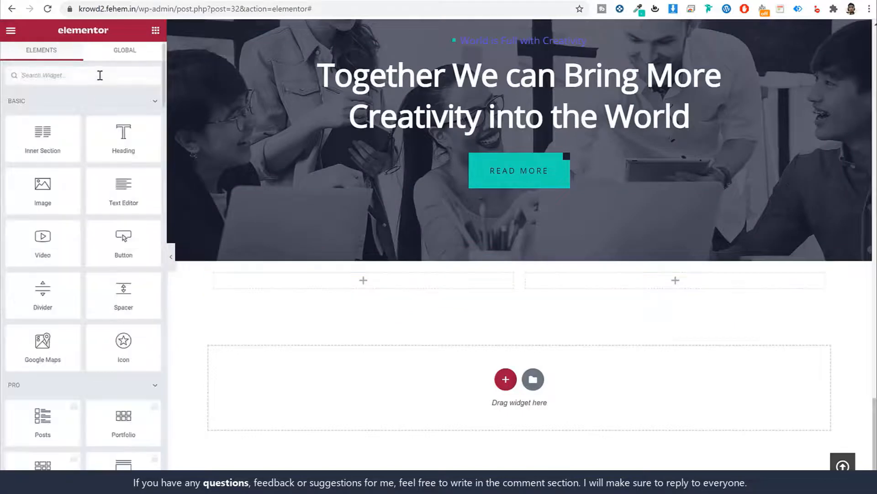
{"action": "type", "text": "he"}
{"action": "left_click_drag", "start_coordinate": [114, 106], "coordinate": [329, 288]}
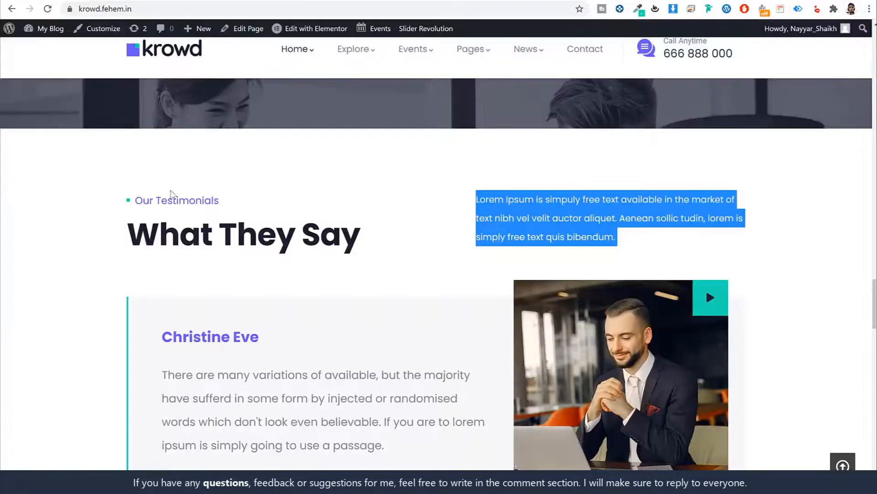
Paste 'Our Testimonials' as the heading's subtitle and 'What They Say' as its title
{"action": "double_click", "coordinate": [171, 193]}
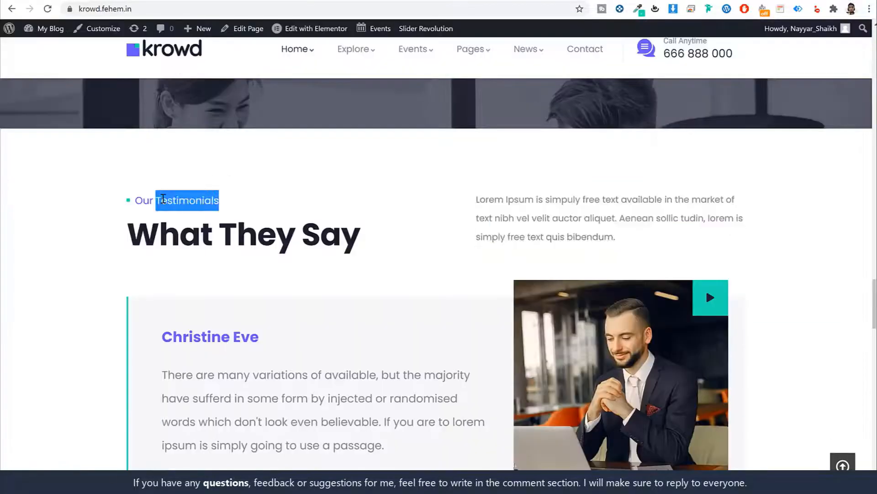
{"action": "left_click", "coordinate": [133, 199], "text": "shift"}
{"action": "key", "text": "ctrl+c"}
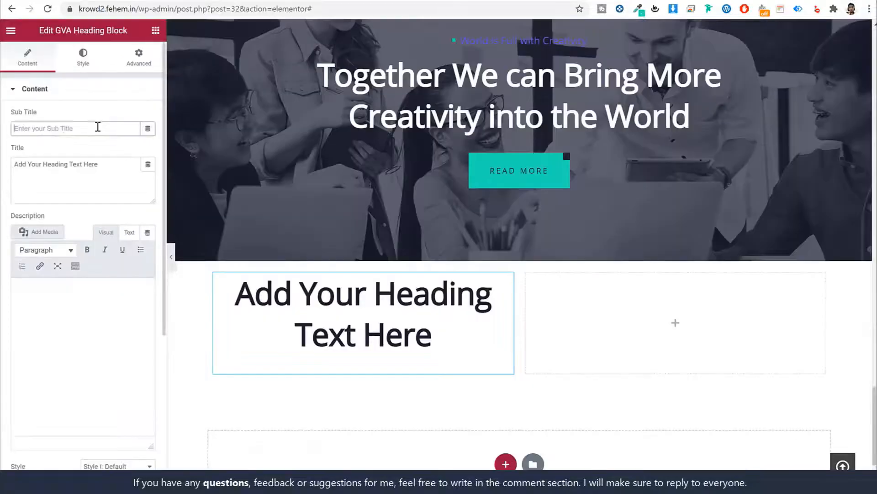
{"action": "left_click", "coordinate": [98, 125]}
{"action": "key", "text": "ctrl+v"}
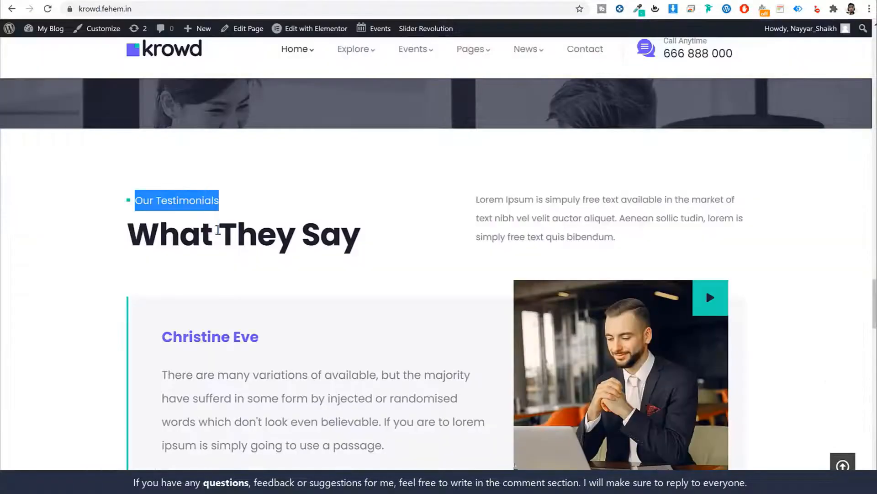
{"action": "triple_click", "coordinate": [215, 228]}
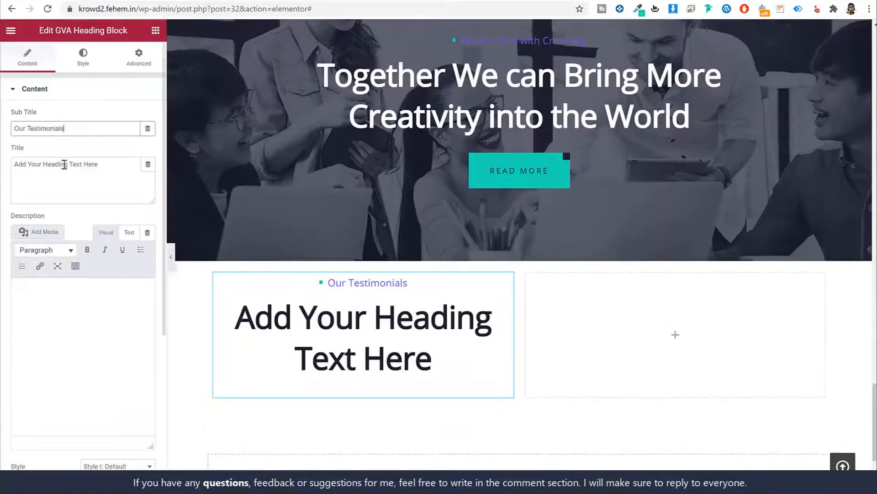
{"action": "triple_click", "coordinate": [64, 164]}
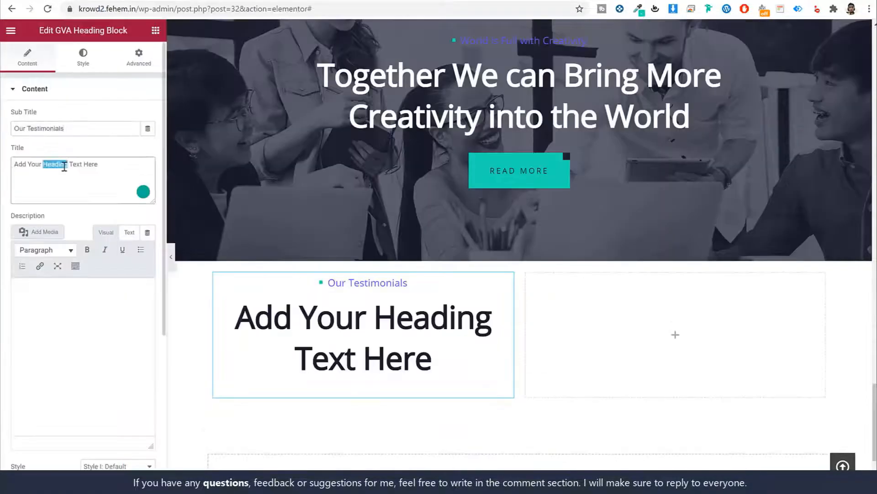
{"action": "key", "text": "ctrl+v"}
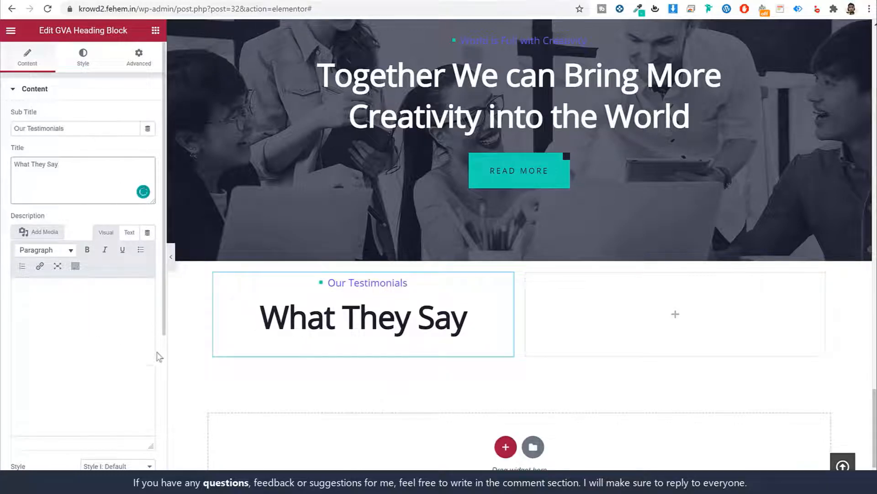
Set the heading block's alignment to left
{"action": "scroll", "coordinate": [151, 356], "scroll_direction": "down", "scroll_amount": 5}
{"action": "left_click", "coordinate": [117, 312]}
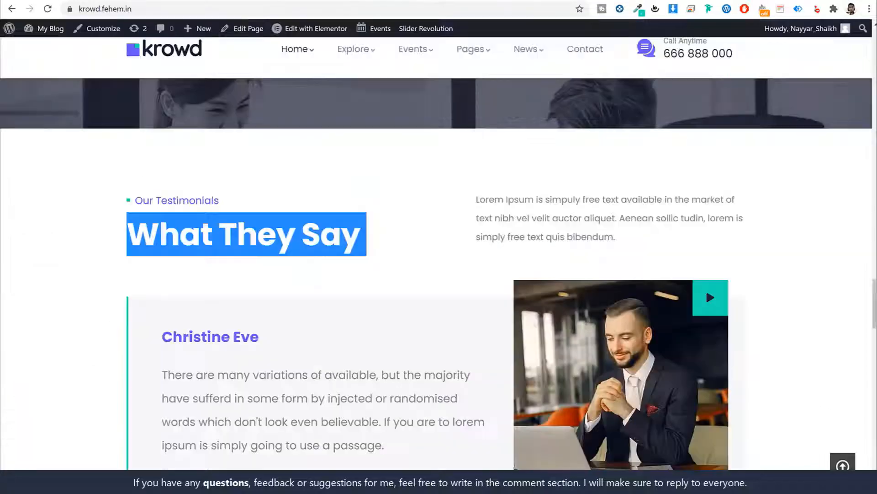
{"action": "left_click", "coordinate": [504, 194]}
{"action": "triple_click", "coordinate": [517, 215]}
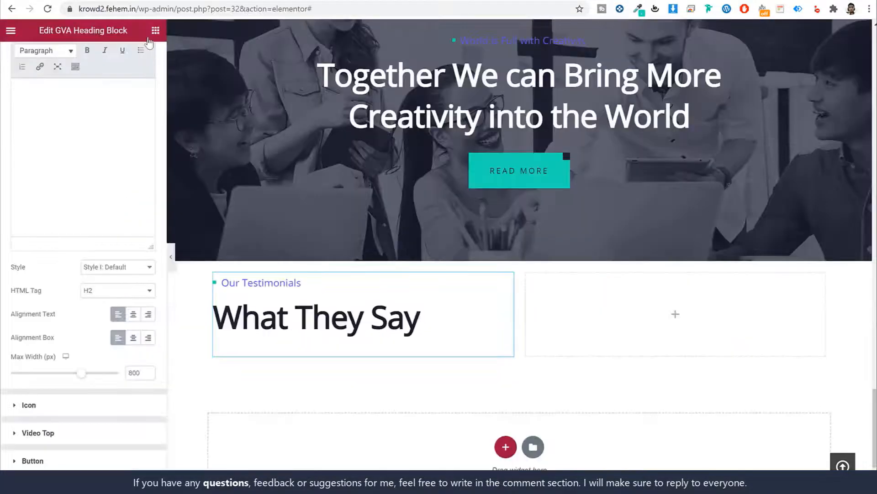
{"action": "left_click", "coordinate": [155, 31]}
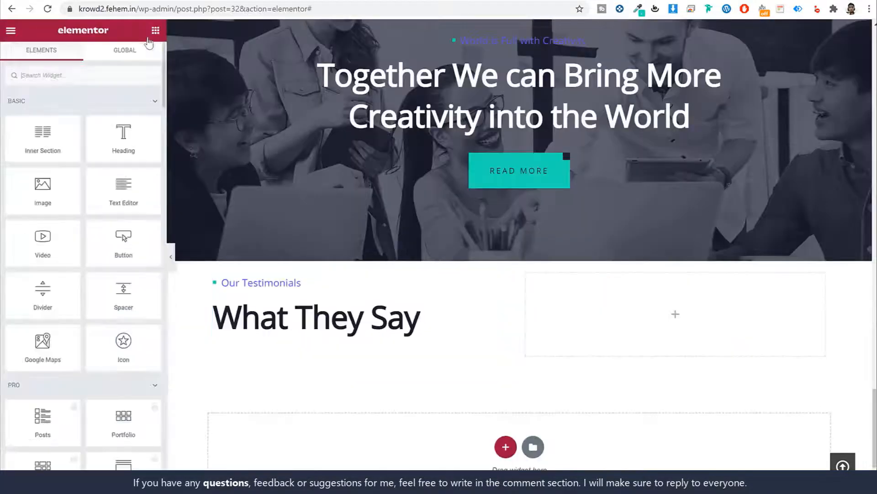
Drop a Text Editor in the right column, paste the Lorem Ipsum paragraph, and set its font to Poppins
{"action": "left_click_drag", "start_coordinate": [121, 188], "coordinate": [639, 311]}
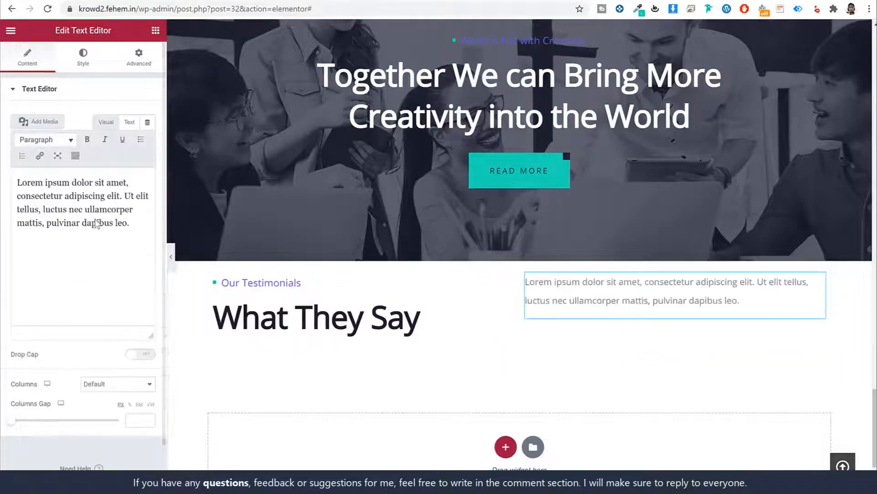
{"action": "triple_click", "coordinate": [93, 218]}
{"action": "key", "text": "ctrl+v"}
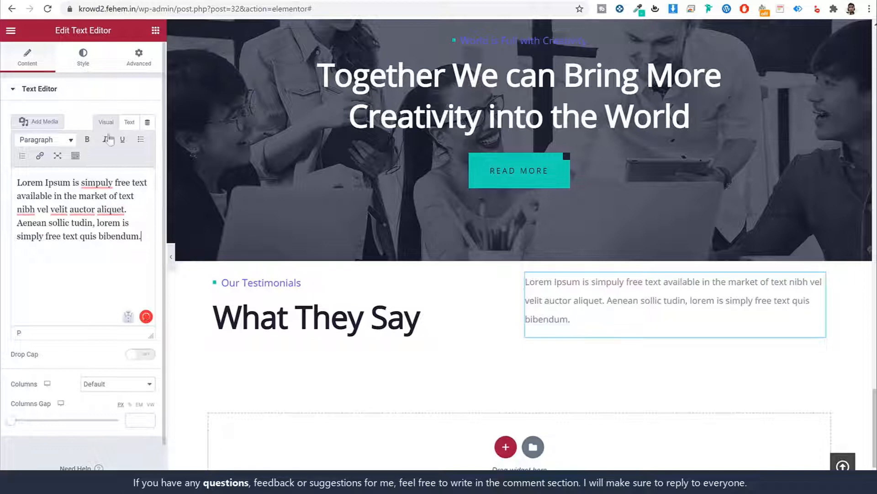
{"action": "left_click", "coordinate": [82, 64]}
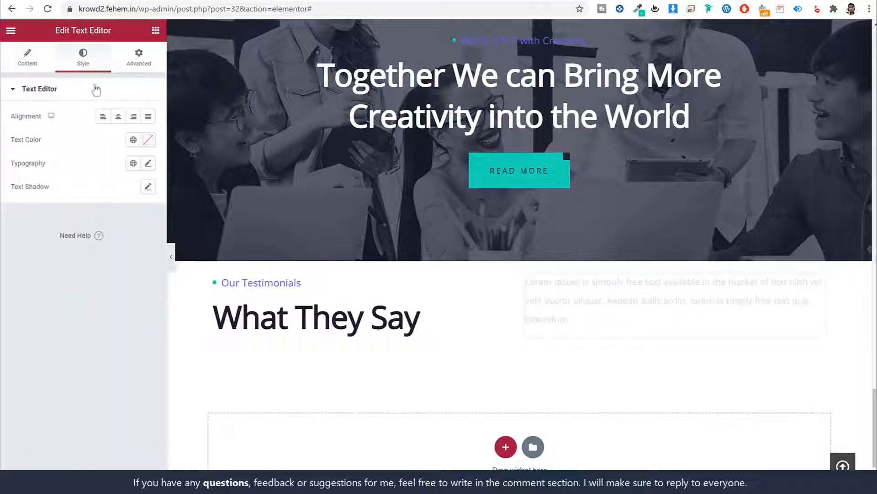
{"action": "left_click", "coordinate": [148, 163]}
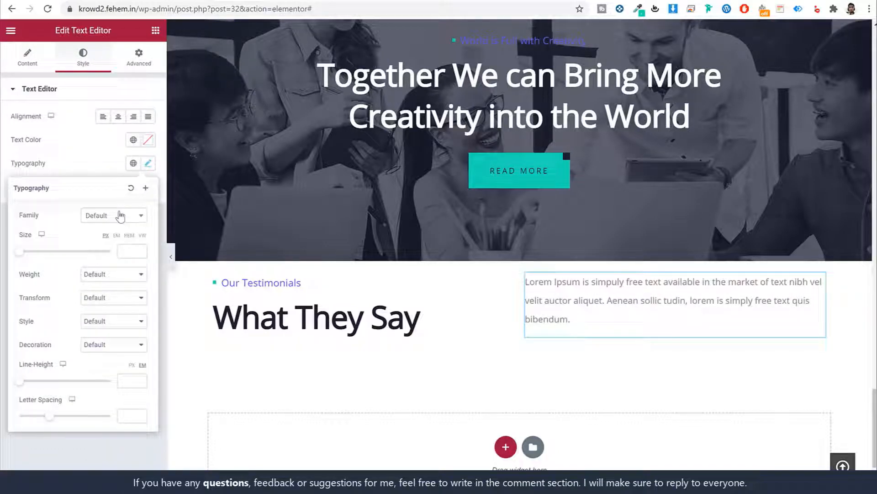
{"action": "left_click", "coordinate": [119, 216]}
{"action": "type", "text": "popp"}
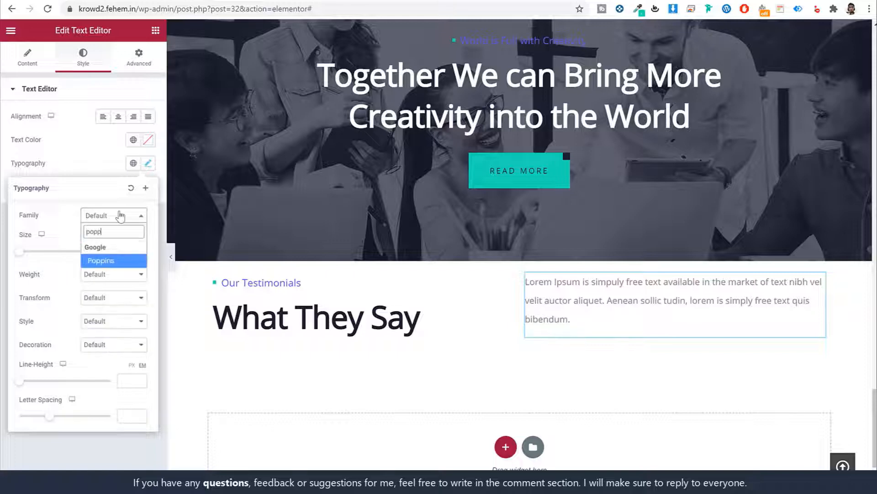
{"action": "key", "text": "Return"}
Search the widgets for 'test' and try dropping a testimonial widget under the heading row
{"action": "left_click", "coordinate": [114, 54]}
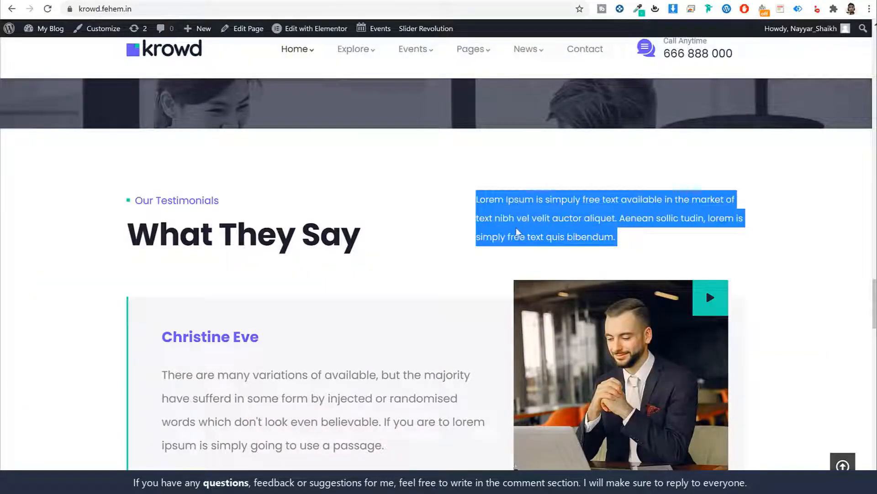
{"action": "scroll", "coordinate": [515, 233], "scroll_direction": "down", "scroll_amount": 3}
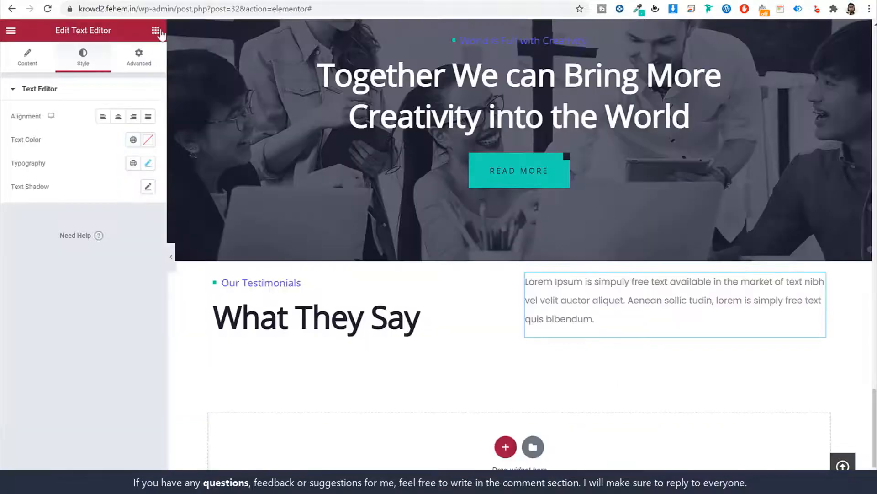
{"action": "left_click", "coordinate": [156, 31]}
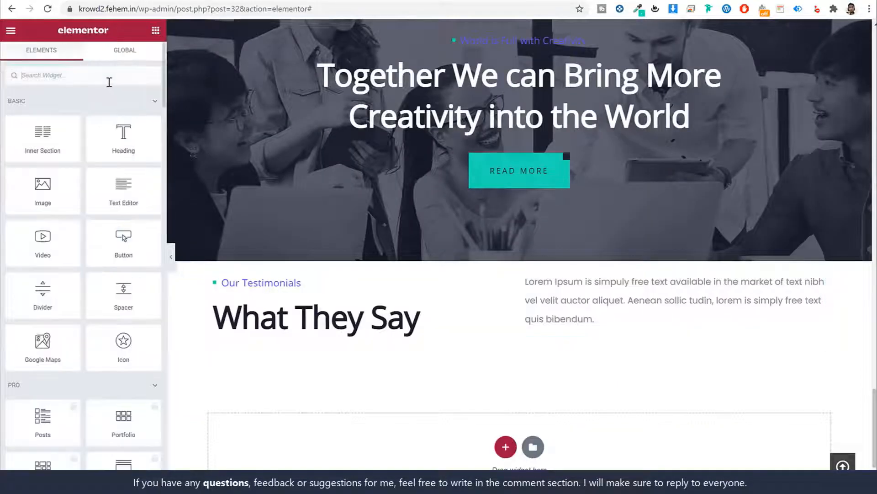
{"action": "type", "text": "test"}
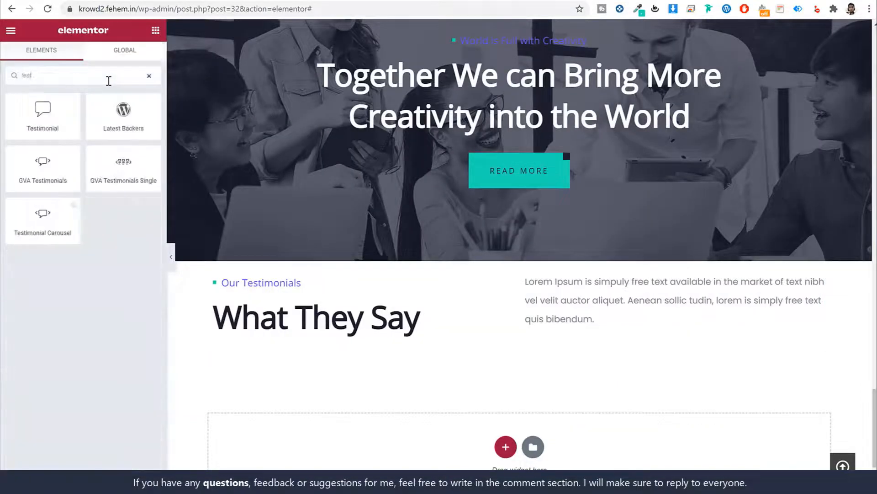
{"action": "left_click_drag", "start_coordinate": [121, 167], "coordinate": [140, 179]}
{"action": "left_click", "coordinate": [337, 288]}
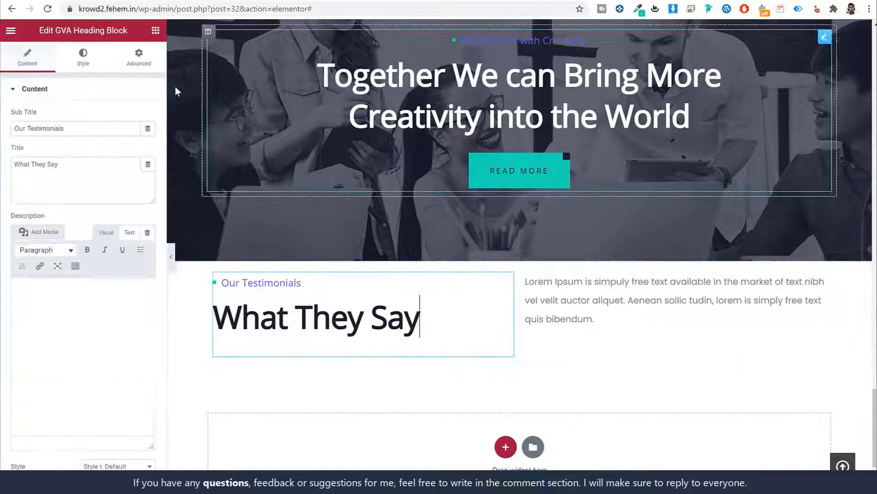
Insert an Inner Section below, delete its right column, and drop GVA Testimonials Single into it
{"action": "left_click", "coordinate": [155, 30]}
{"action": "left_click_drag", "start_coordinate": [42, 137], "coordinate": [490, 358]}
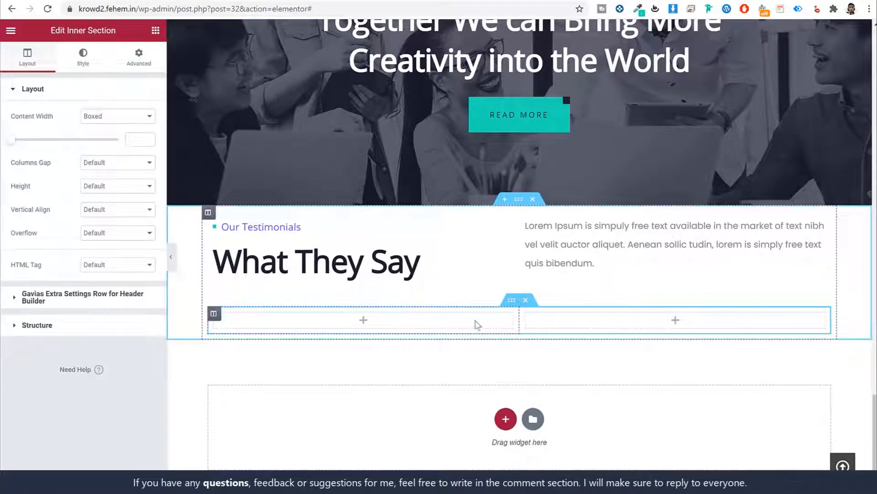
{"action": "right_click", "coordinate": [526, 317]}
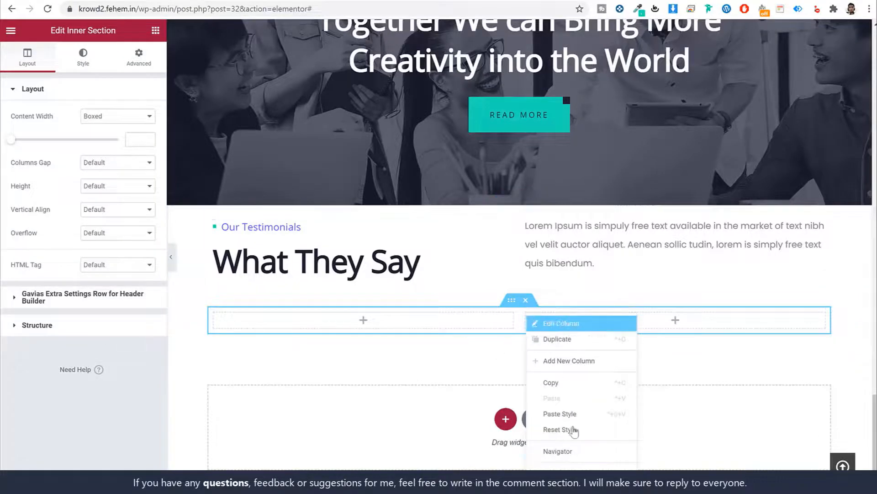
{"action": "left_click", "coordinate": [560, 465]}
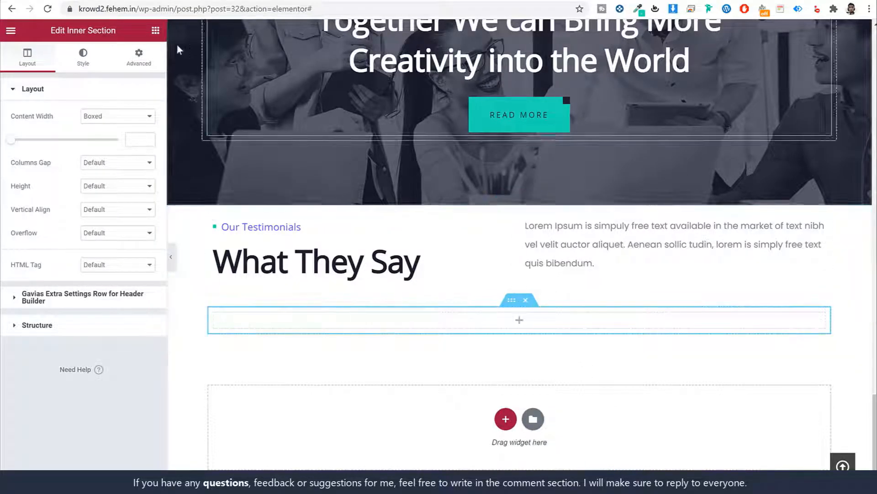
{"action": "left_click", "coordinate": [156, 30]}
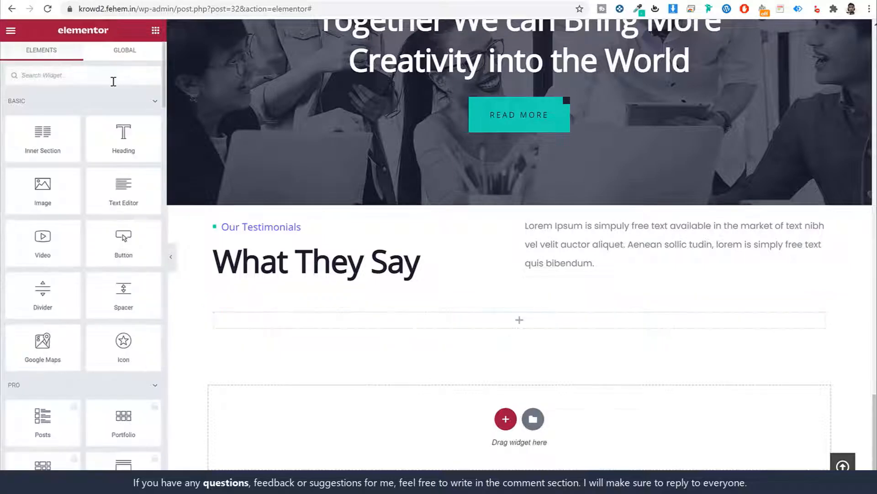
{"action": "type", "text": "tes"}
{"action": "left_click_drag", "start_coordinate": [137, 170], "coordinate": [479, 330]}
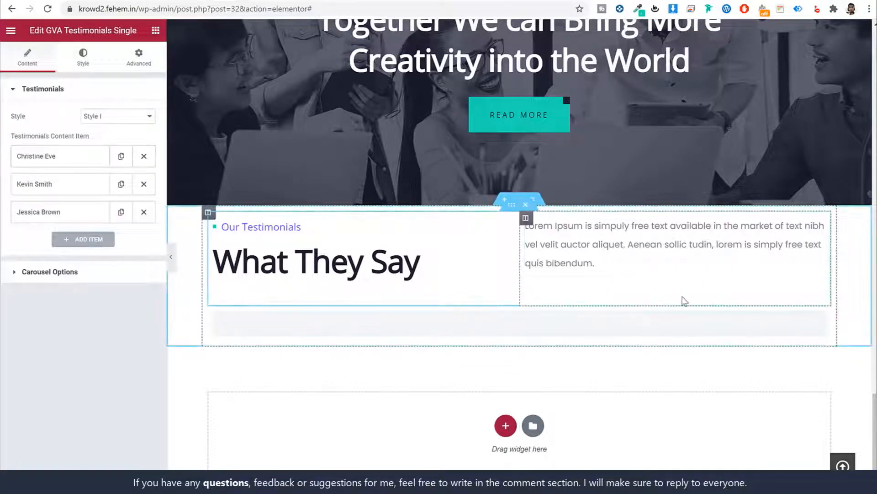
Replace the Name of the first Testimonials Content Item, leaving its quote and photo unchanged
{"action": "scroll", "coordinate": [663, 309], "scroll_direction": "down", "scroll_amount": 2}
{"action": "scroll", "coordinate": [663, 306], "scroll_direction": "down", "scroll_amount": 2}
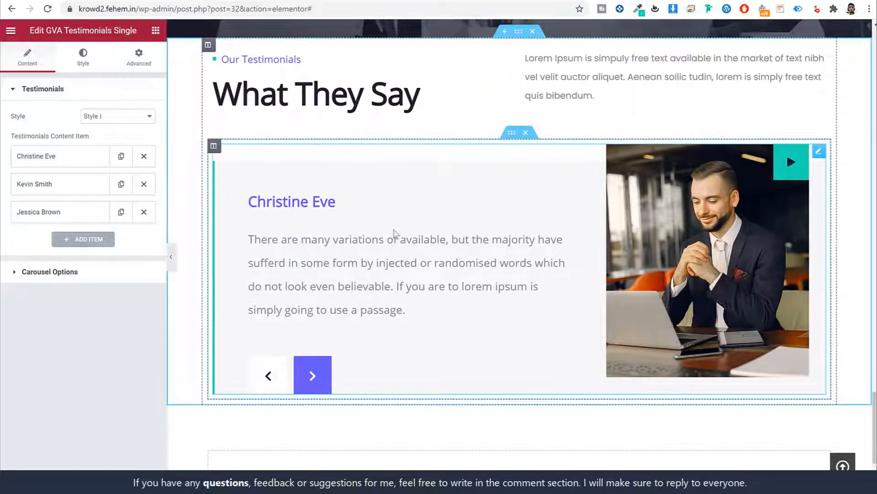
{"action": "left_click", "coordinate": [36, 156]}
{"action": "scroll", "coordinate": [82, 297], "scroll_direction": "down", "scroll_amount": 1}
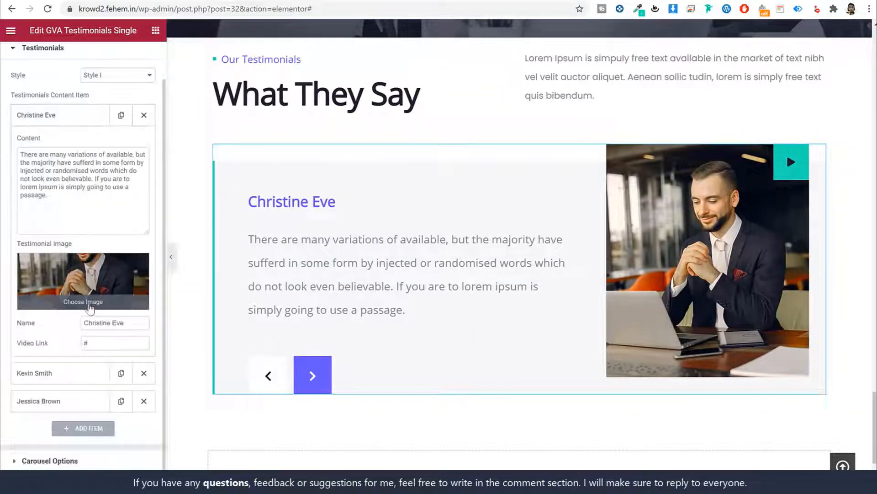
{"action": "left_click", "coordinate": [66, 124]}
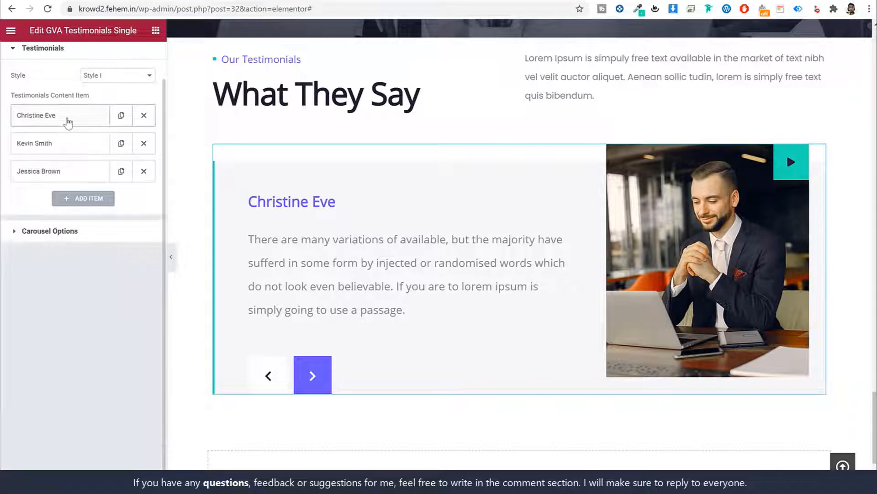
{"action": "left_click", "coordinate": [65, 121]}
{"action": "triple_click", "coordinate": [118, 322]}
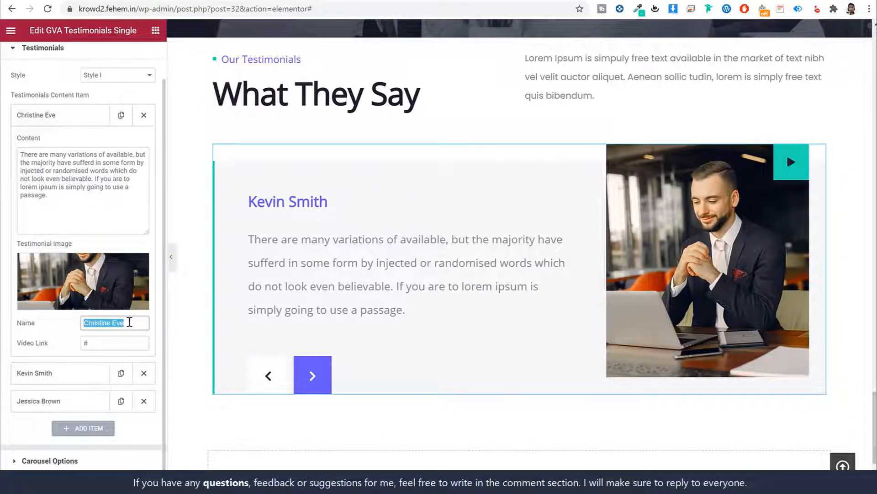
{"action": "type", "text": "Ji"}
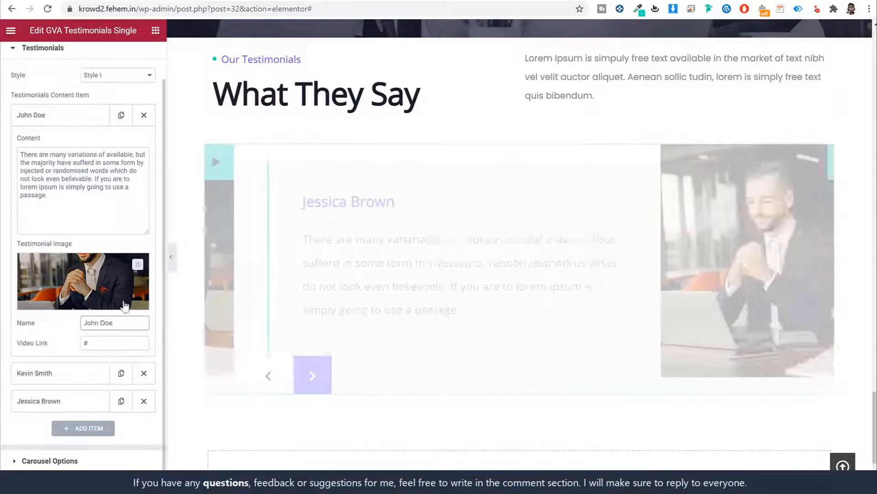
{"action": "left_click", "coordinate": [88, 275]}
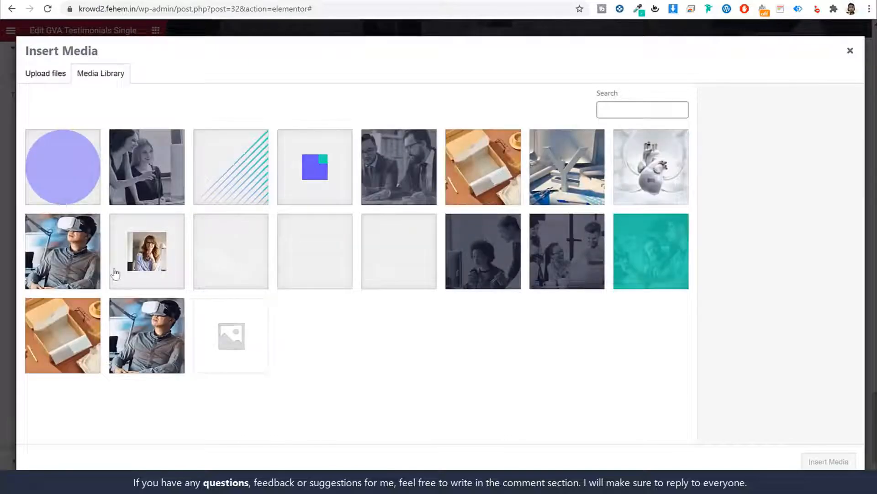
{"action": "left_click", "coordinate": [851, 51]}
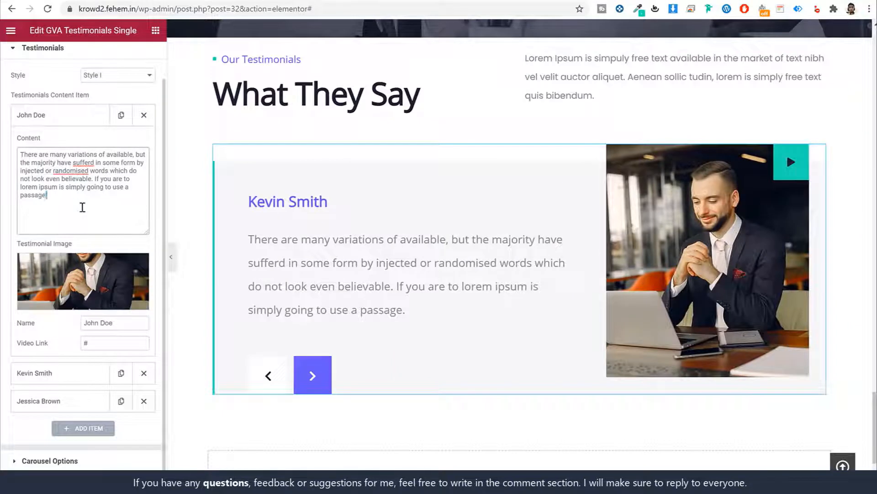
{"action": "key", "text": "ctrl+a"}
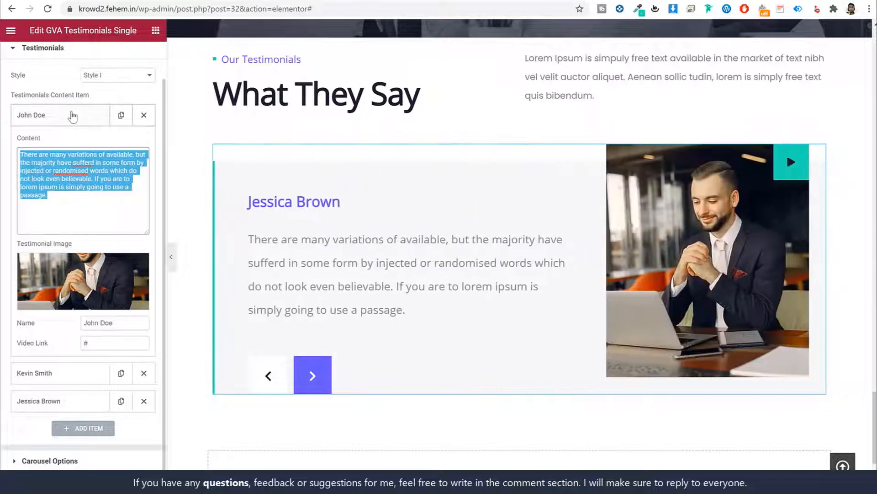
{"action": "left_click", "coordinate": [73, 117]}
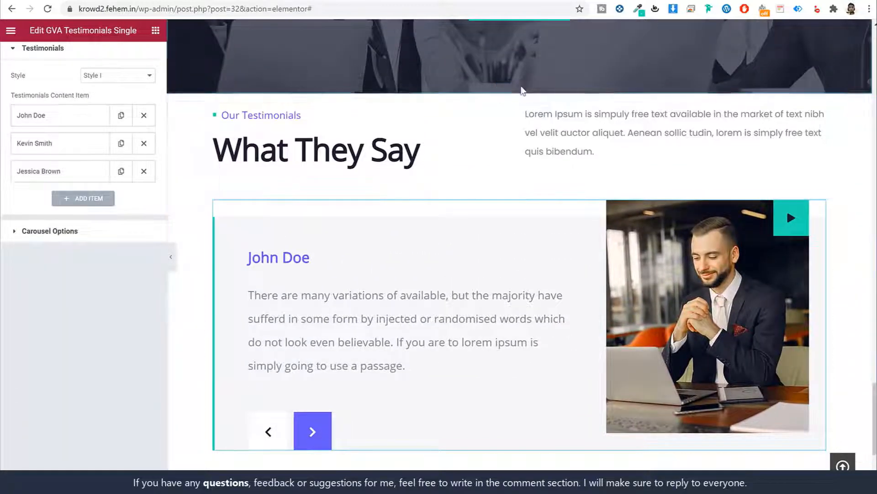
In the section's Advanced tab, set Padding to 110 px for Top and Bottom
{"action": "left_click", "coordinate": [520, 89]}
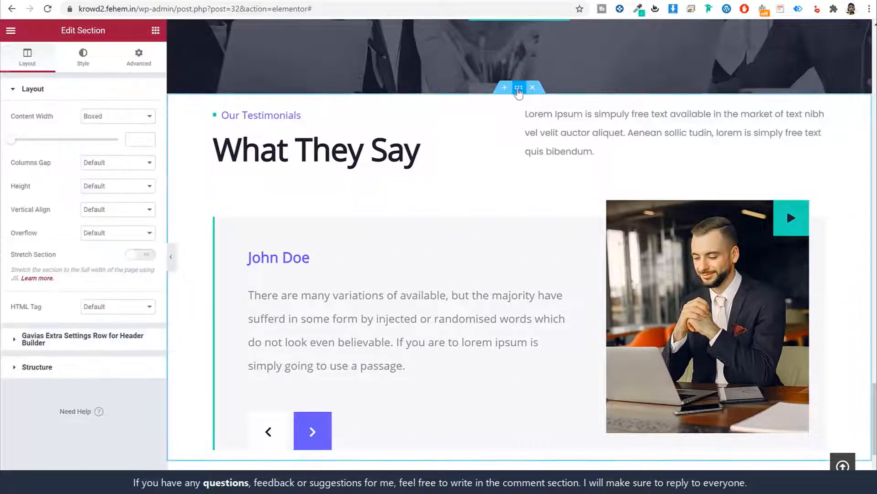
{"action": "left_click", "coordinate": [138, 57]}
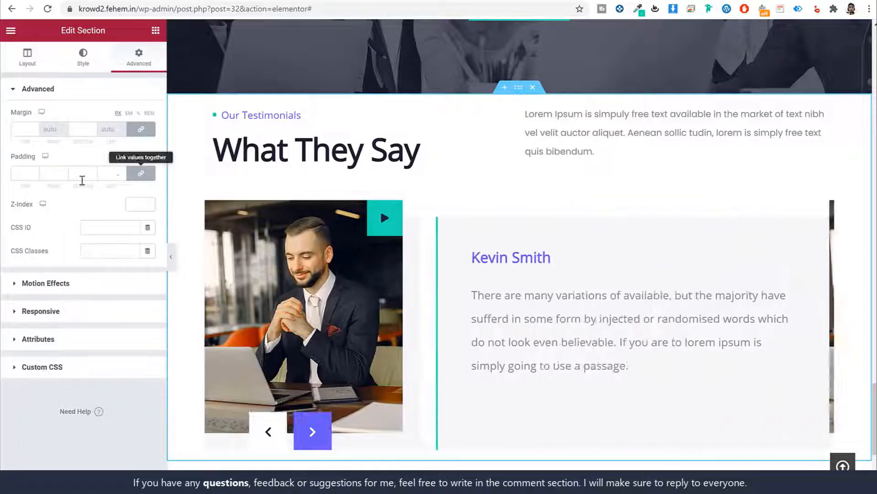
{"action": "left_click", "coordinate": [24, 173]}
{"action": "type", "text": "110"}
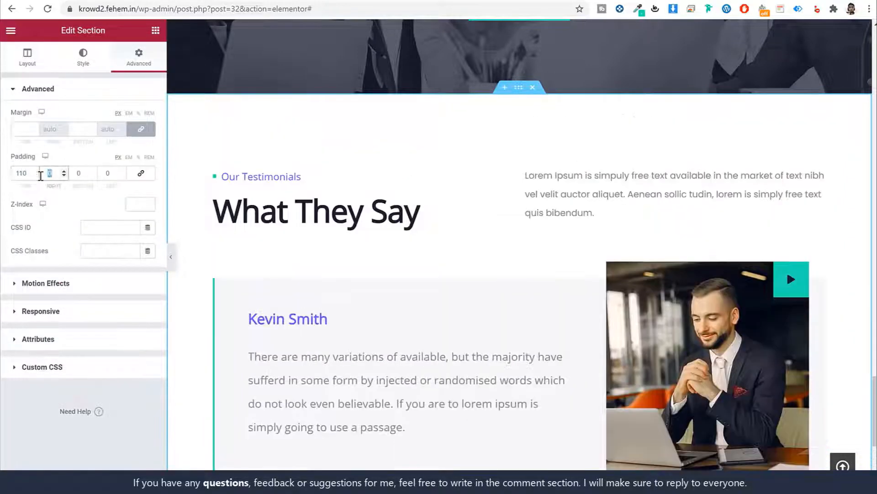
{"action": "key", "text": "Tab"}
{"action": "key", "text": "Tab"}
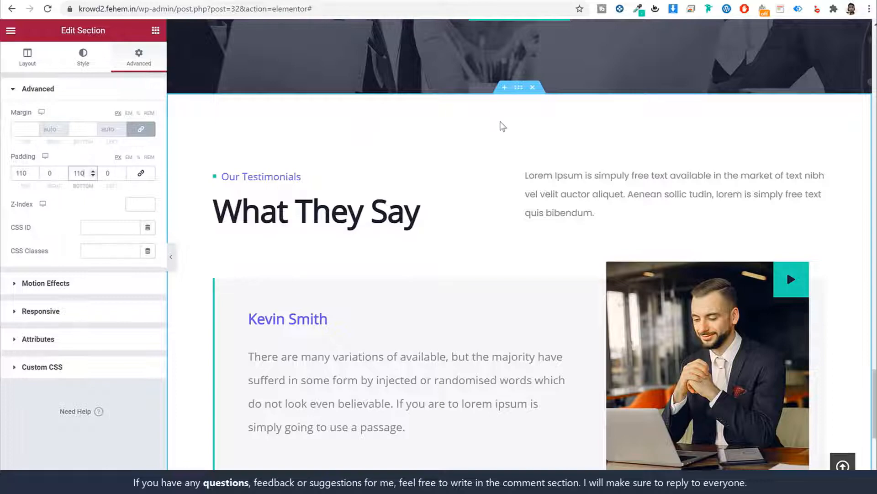
{"action": "scroll", "coordinate": [484, 335], "scroll_direction": "down", "scroll_amount": 5}
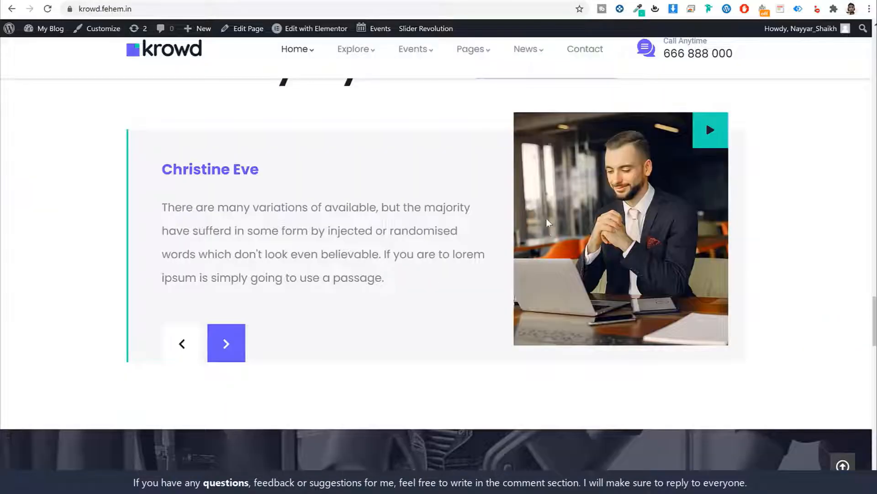
{"action": "scroll", "coordinate": [547, 218], "scroll_direction": "down", "scroll_amount": 7}
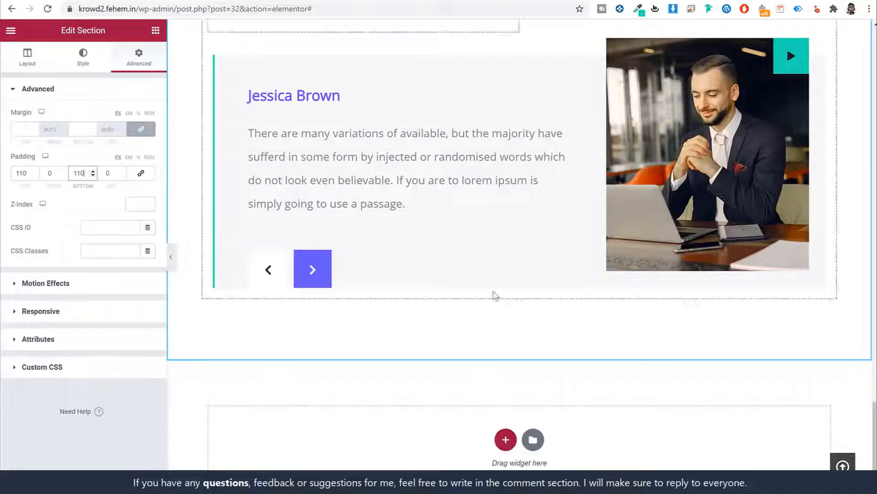
{"action": "scroll", "coordinate": [495, 294], "scroll_direction": "down", "scroll_amount": 3}
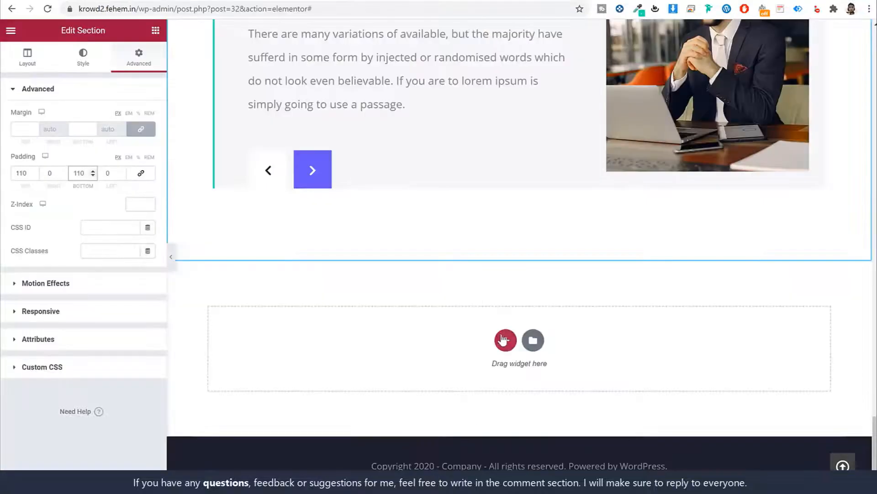
Add a two-column section below the testimonials and set the left column width to 80%
{"action": "left_click", "coordinate": [505, 339]}
{"action": "left_click", "coordinate": [421, 370]}
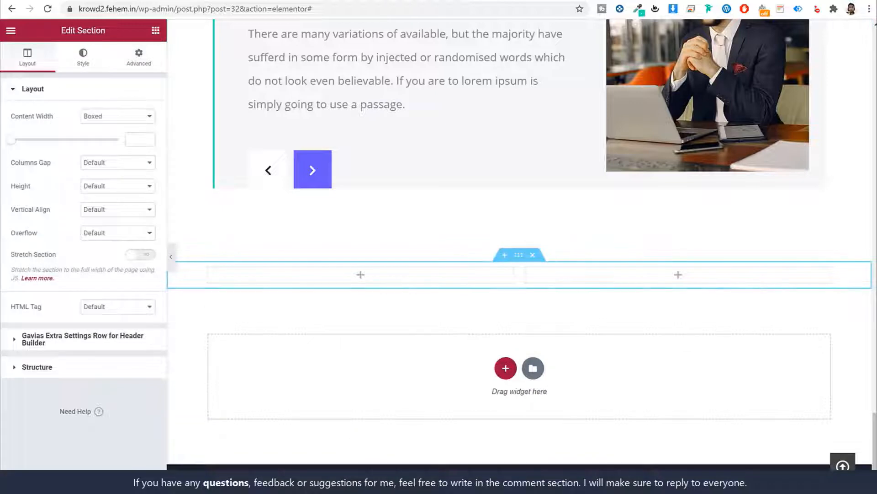
{"action": "left_click", "coordinate": [208, 268]}
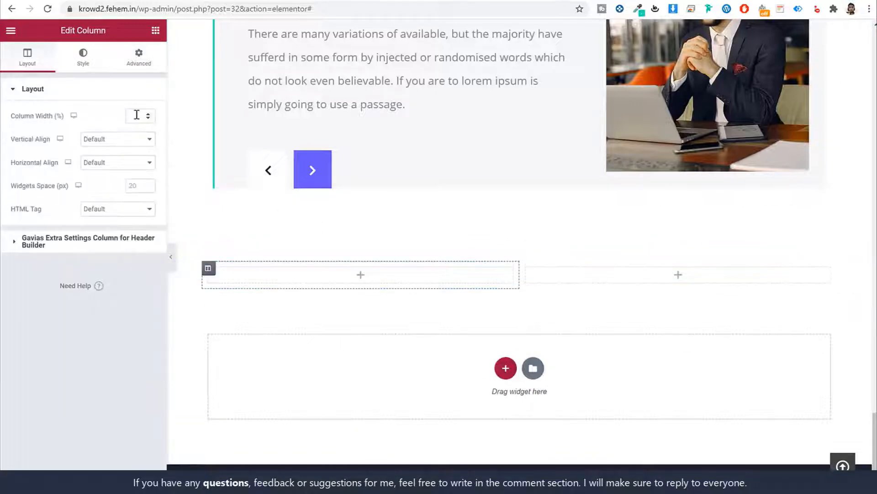
{"action": "type", "text": "80"}
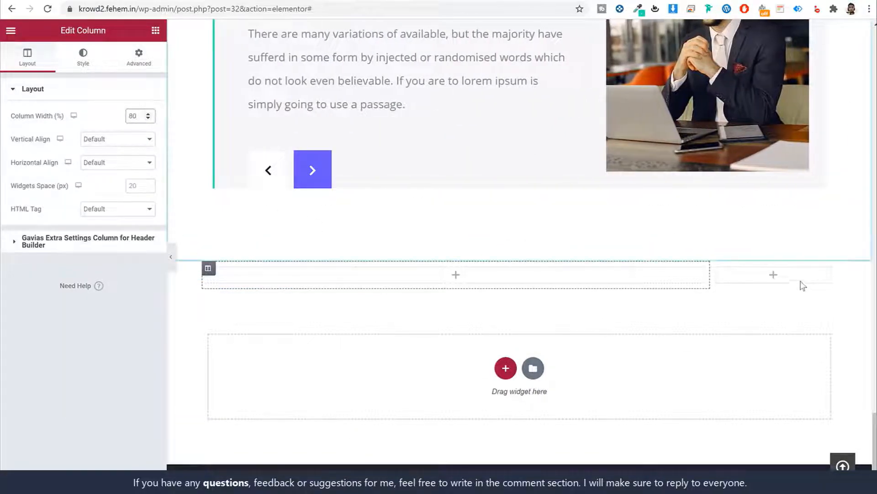
Add a GVA Heading Block with the pasted Krowd title, left-aligned, Max Width 680
{"action": "left_click", "coordinate": [155, 31]}
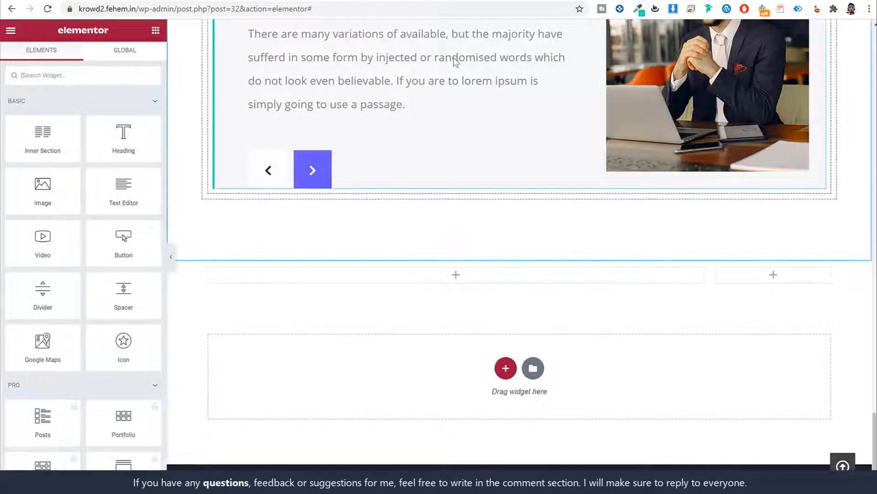
{"action": "left_click", "coordinate": [80, 69]}
{"action": "type", "text": "he"}
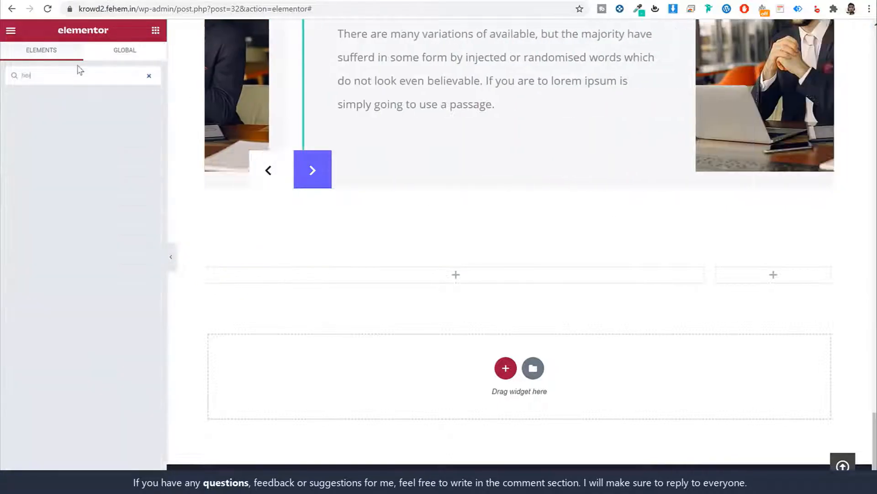
{"action": "left_click_drag", "start_coordinate": [123, 114], "coordinate": [344, 277]}
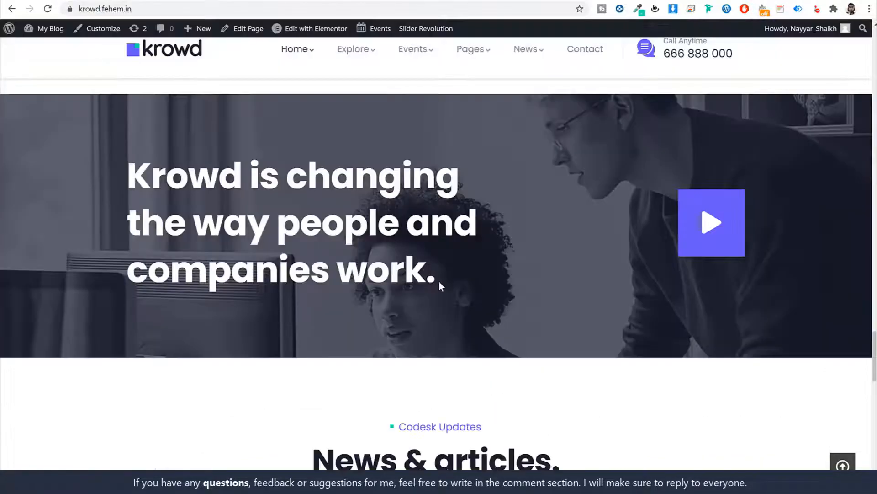
{"action": "left_click_drag", "start_coordinate": [438, 281], "coordinate": [128, 172]}
{"action": "key", "text": "ctrl+c"}
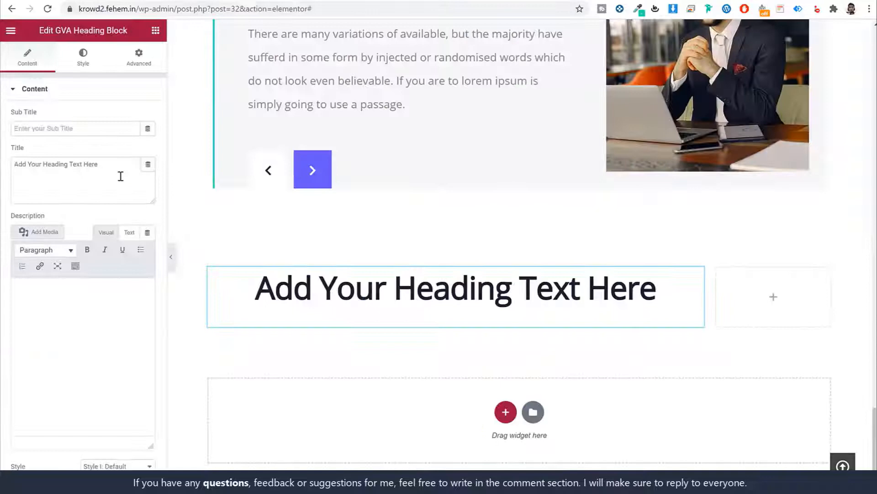
{"action": "left_click", "coordinate": [116, 182]}
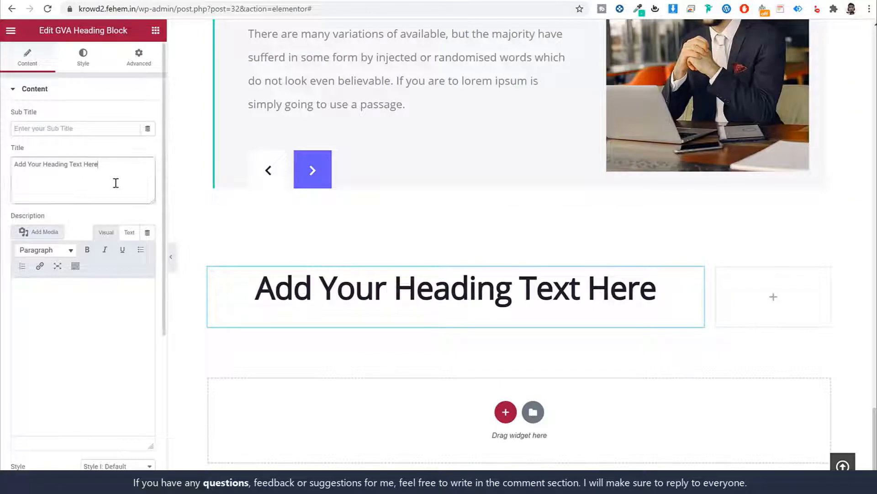
{"action": "key", "text": "ctrl+a"}
{"action": "key", "text": "ctrl+v"}
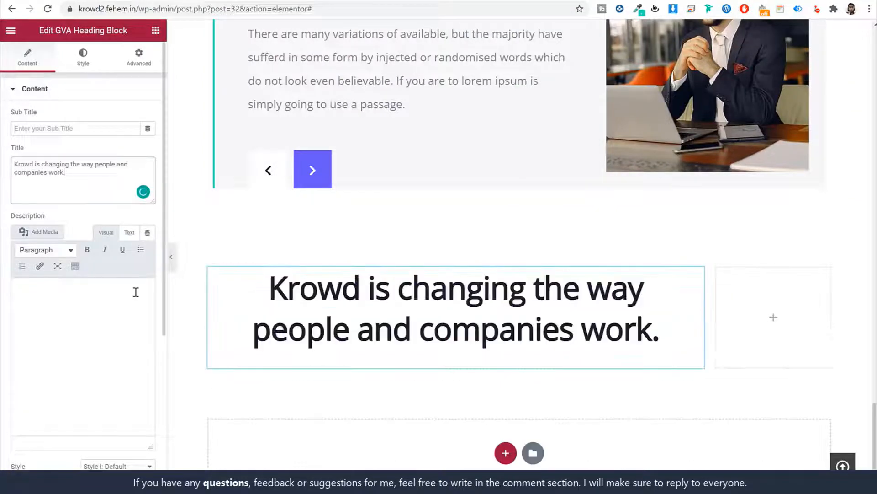
{"action": "scroll", "coordinate": [151, 329], "scroll_direction": "down", "scroll_amount": 5}
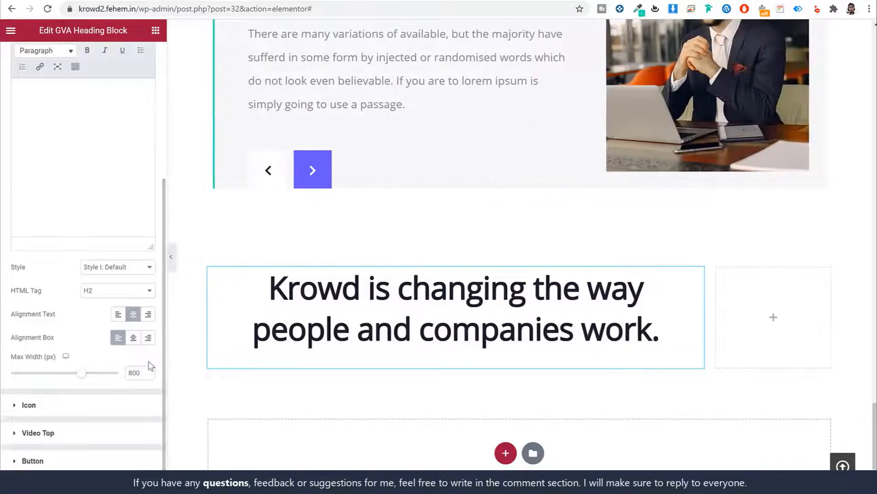
{"action": "left_click", "coordinate": [118, 315]}
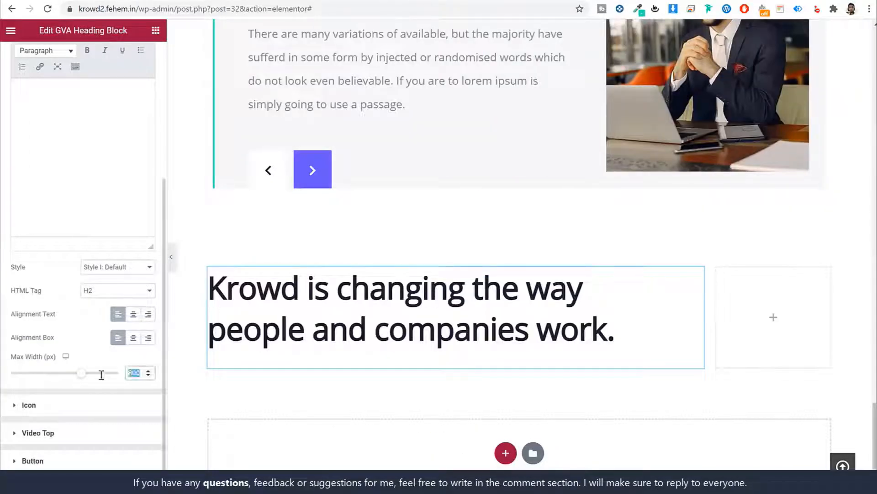
{"action": "type", "text": "680"}
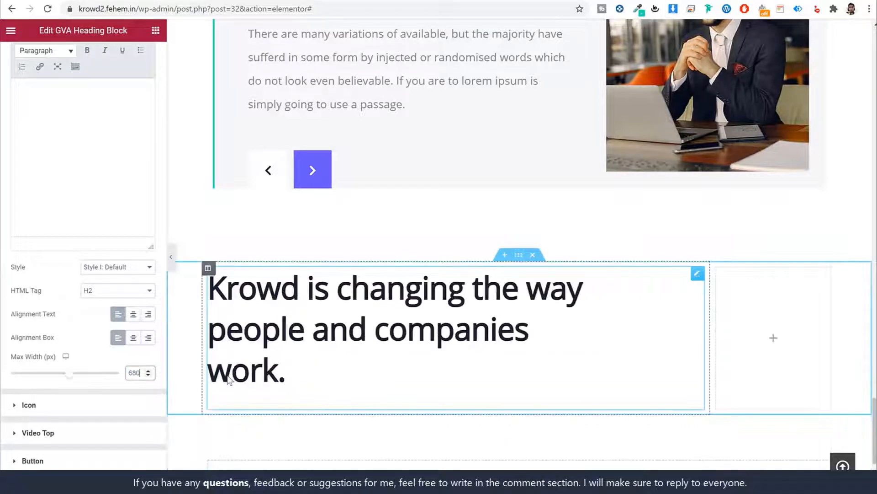
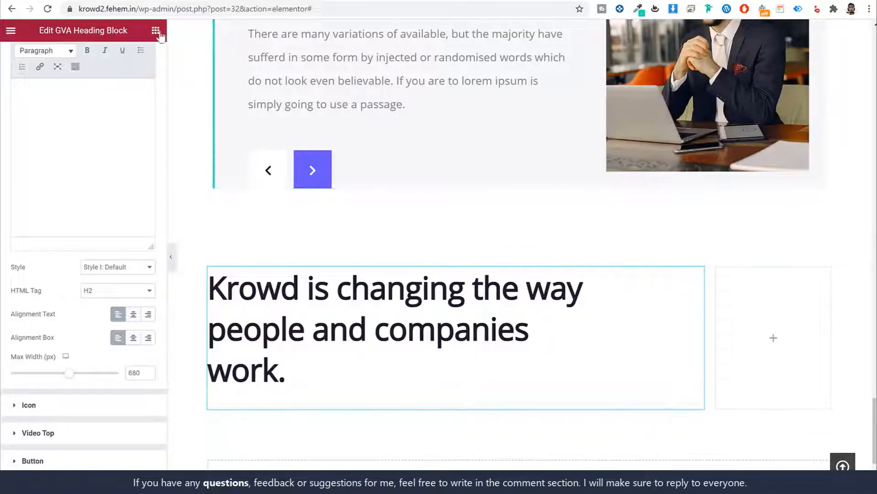
Place a GVA Video Box in the right column, remove its image and set its link to #
{"action": "left_click", "coordinate": [156, 30]}
{"action": "type", "text": "video"}
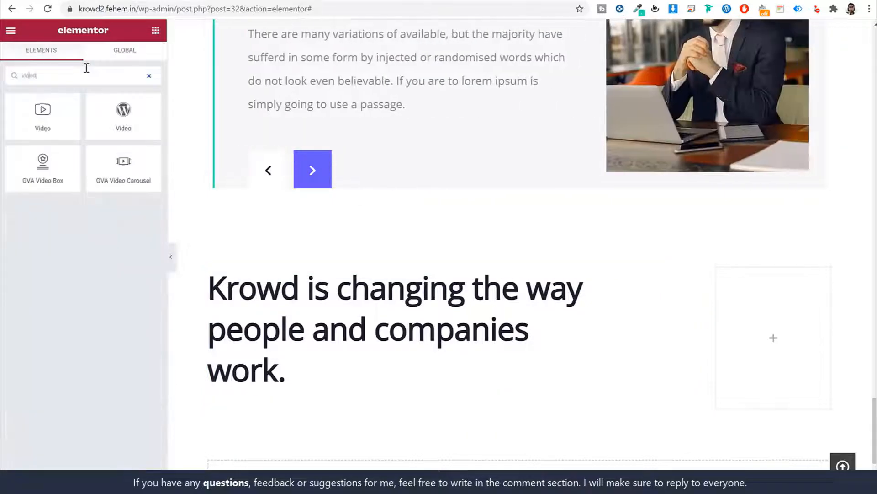
{"action": "left_click_drag", "start_coordinate": [43, 161], "coordinate": [764, 316]}
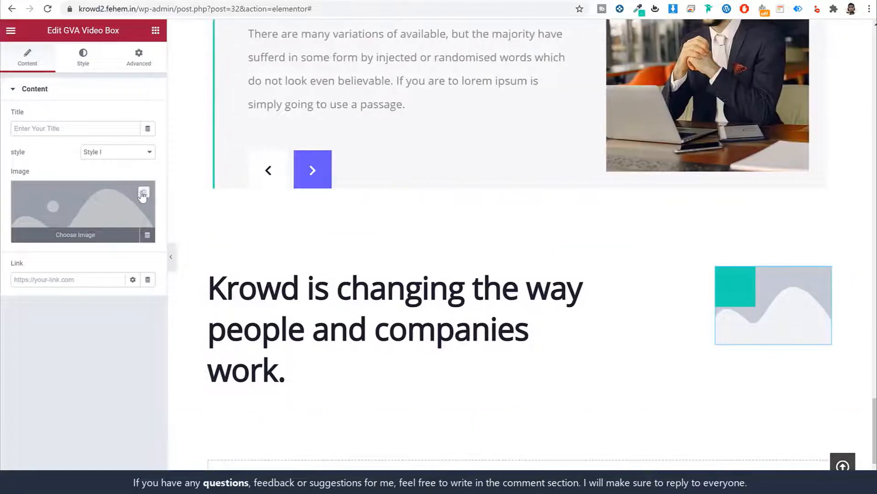
{"action": "left_click", "coordinate": [143, 193]}
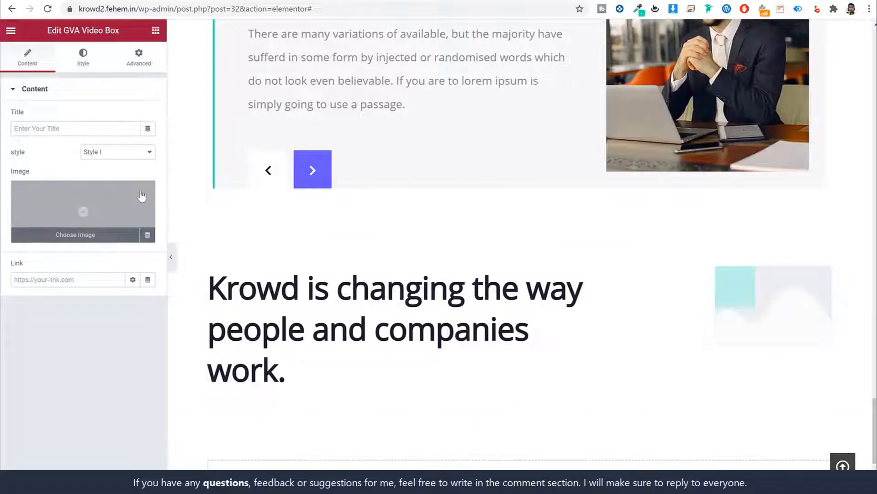
{"action": "left_click", "coordinate": [77, 128]}
{"action": "left_click", "coordinate": [86, 285]}
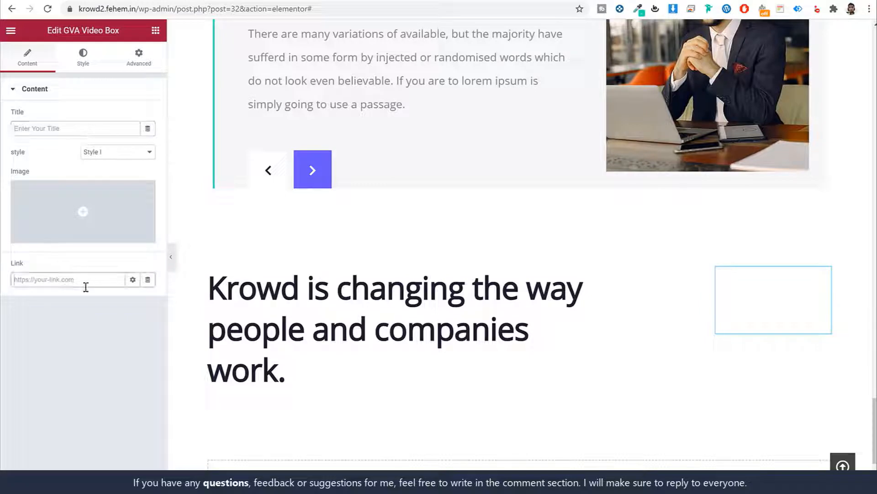
{"action": "type", "text": "#"}
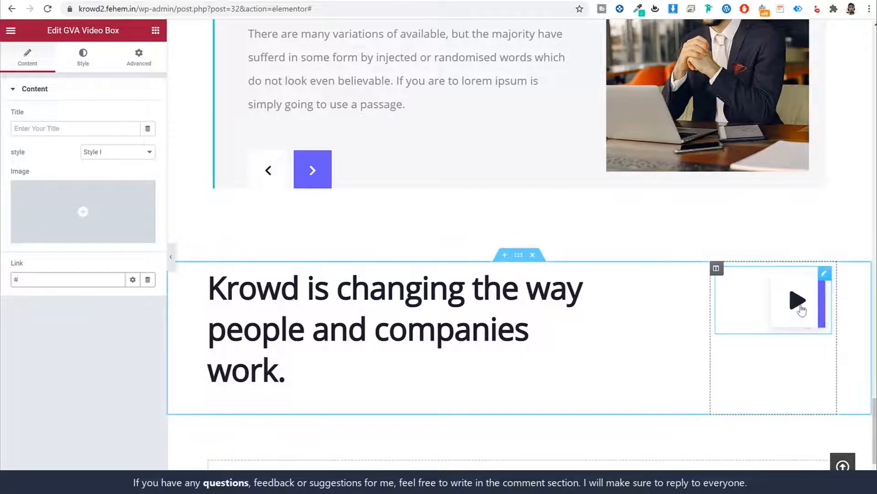
{"action": "left_click", "coordinate": [616, 363]}
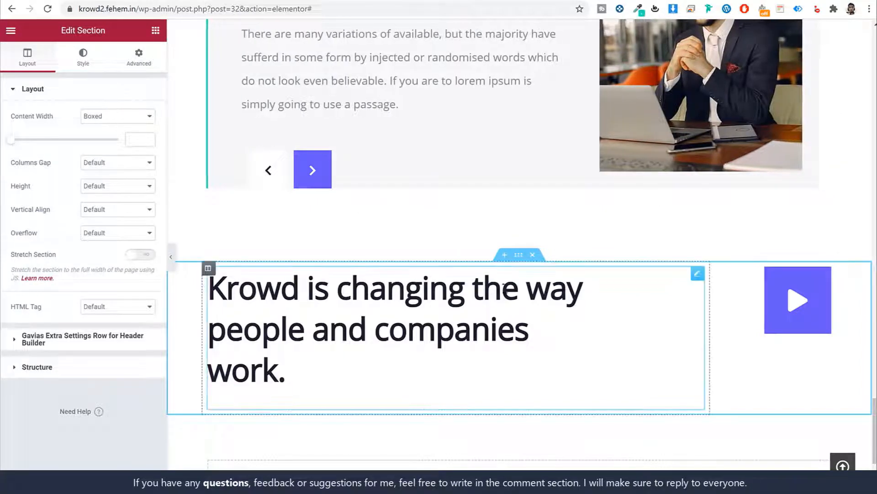
Give the section a Classic background using the bg-9 image
{"action": "left_click", "coordinate": [85, 72]}
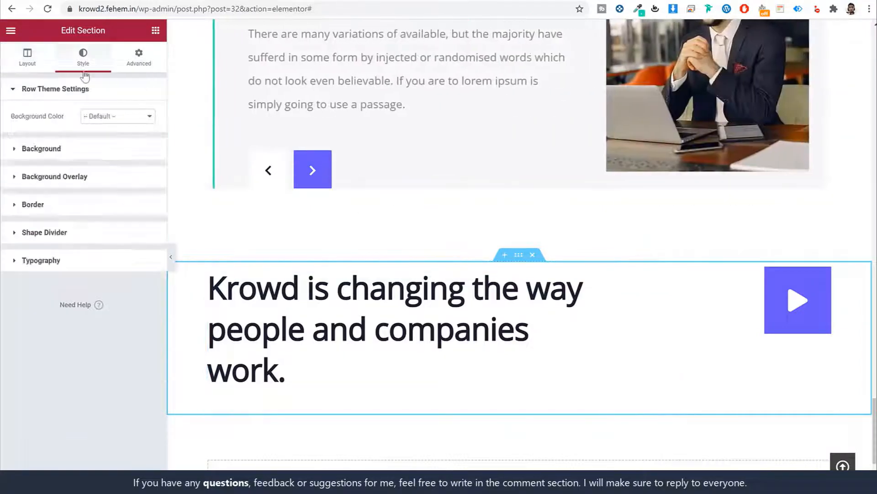
{"action": "left_click", "coordinate": [64, 1]}
{"action": "left_click", "coordinate": [202, 1]}
{"action": "left_click", "coordinate": [94, 152]}
{"action": "left_click", "coordinate": [103, 166]}
{"action": "left_click", "coordinate": [94, 245]}
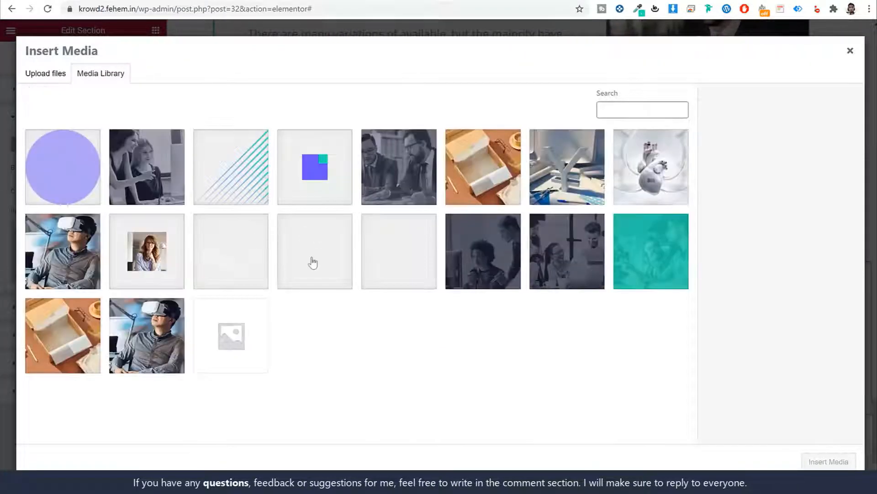
{"action": "left_click", "coordinate": [497, 268]}
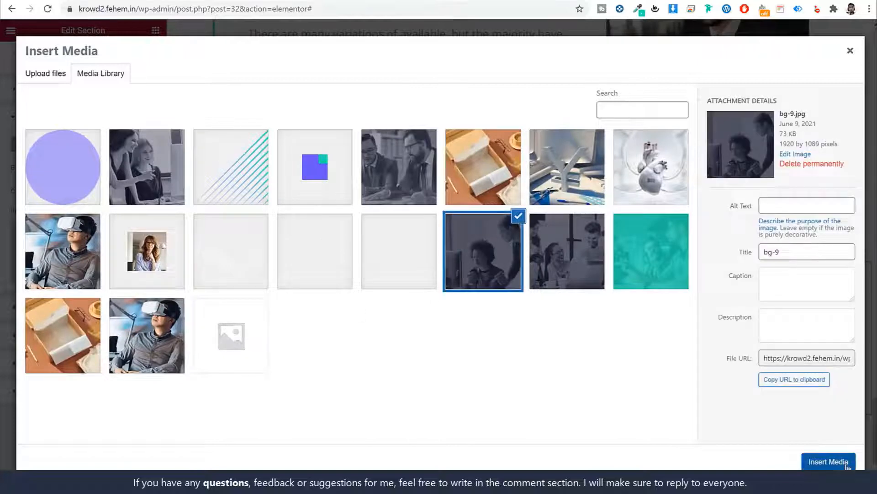
{"action": "left_click", "coordinate": [828, 461]}
Set the background to Center Center position, Fixed attachment and Cover size
{"action": "left_click", "coordinate": [127, 298]}
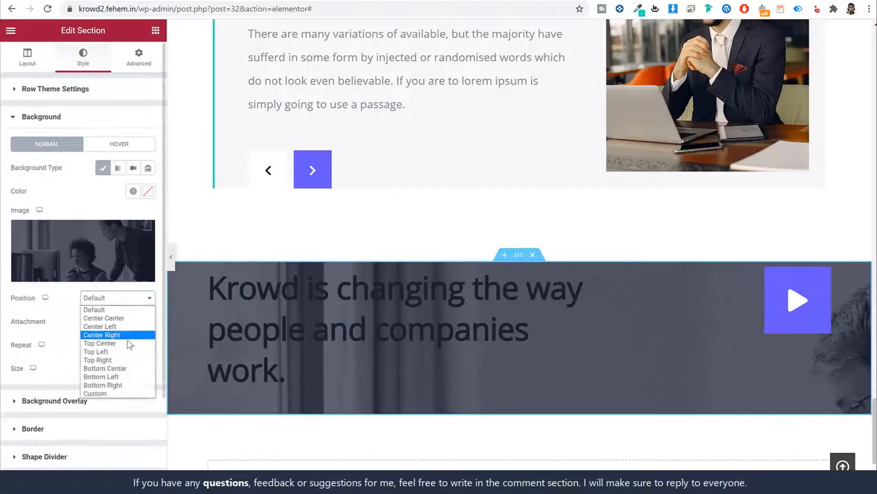
{"action": "left_click", "coordinate": [123, 316]}
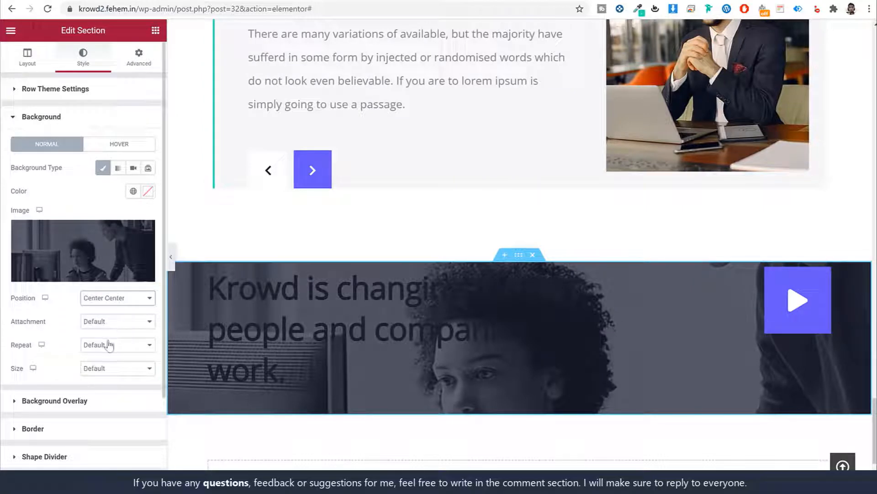
{"action": "left_click", "coordinate": [105, 325]}
{"action": "left_click", "coordinate": [93, 350]}
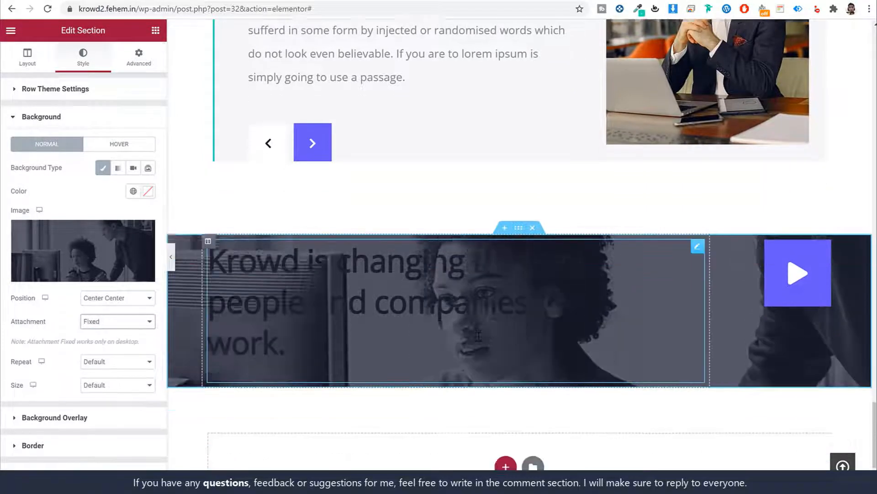
{"action": "scroll", "coordinate": [479, 337], "scroll_direction": "down", "scroll_amount": 3}
{"action": "scroll", "coordinate": [478, 337], "scroll_direction": "up", "scroll_amount": 3}
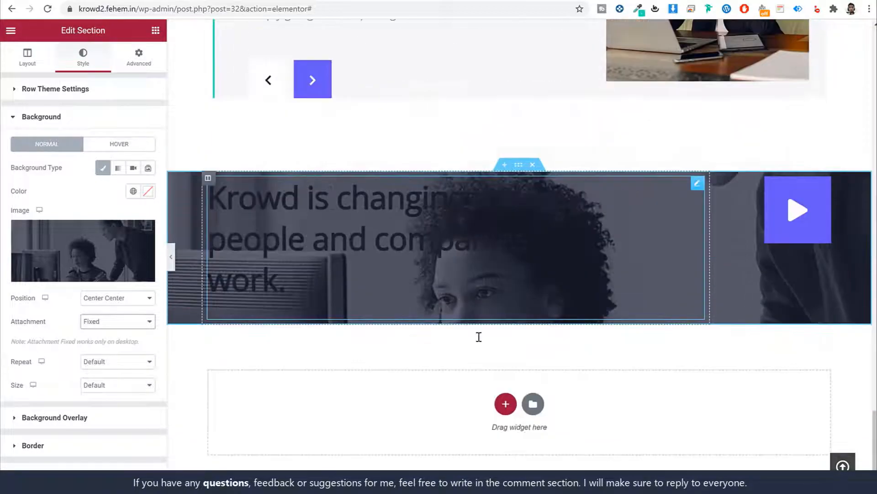
{"action": "scroll", "coordinate": [479, 337], "scroll_direction": "up", "scroll_amount": 1}
{"action": "scroll", "coordinate": [479, 337], "scroll_direction": "up", "scroll_amount": 4}
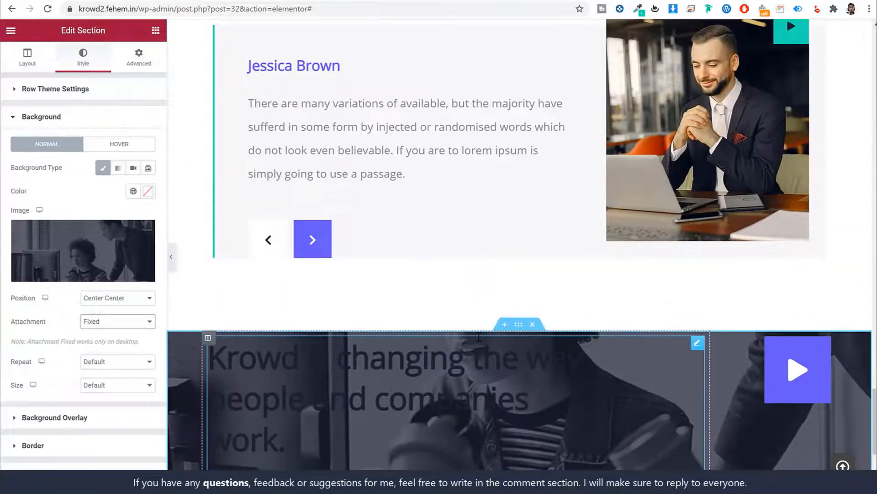
{"action": "scroll", "coordinate": [479, 337], "scroll_direction": "down", "scroll_amount": 1}
{"action": "left_click", "coordinate": [120, 385]}
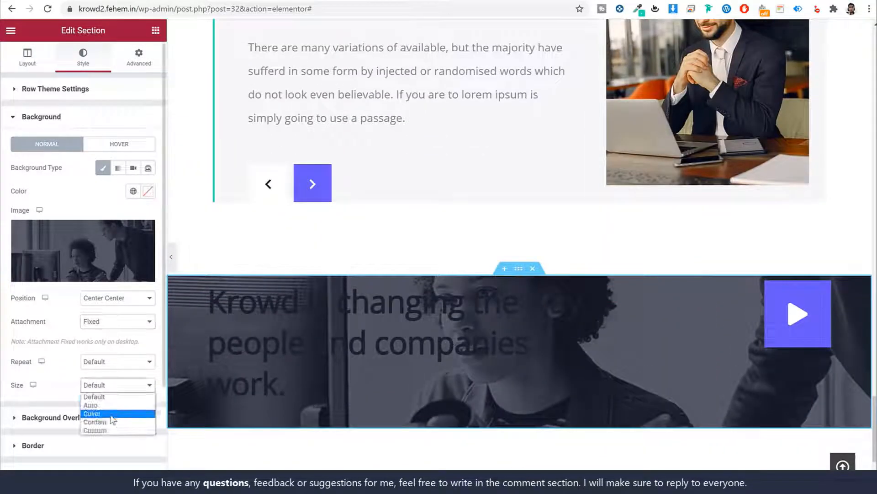
{"action": "left_click", "coordinate": [94, 413]}
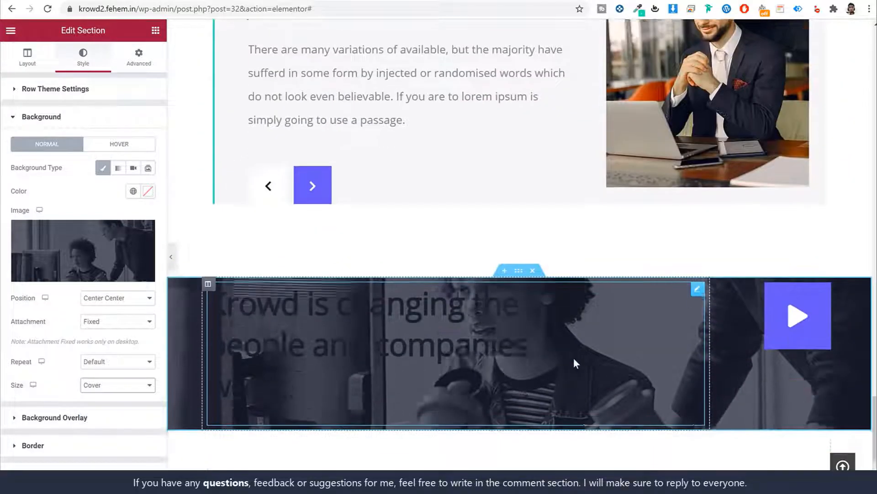
{"action": "scroll", "coordinate": [574, 357], "scroll_direction": "down", "scroll_amount": 1}
Set the section padding to 110 px top and bottom
{"action": "left_click", "coordinate": [144, 66]}
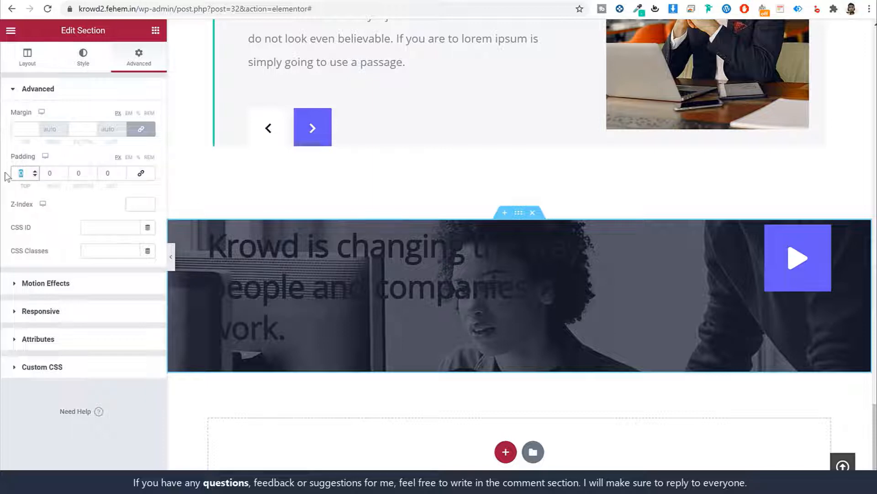
{"action": "type", "text": "110"}
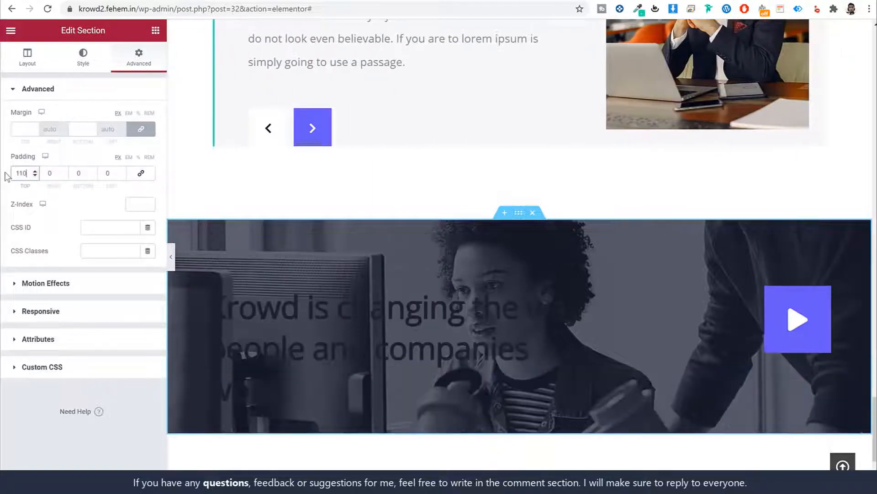
{"action": "key", "text": "Tab"}
{"action": "key", "text": "Tab"}
{"action": "type", "text": "110"}
{"action": "scroll", "coordinate": [402, 236], "scroll_direction": "down", "scroll_amount": 2}
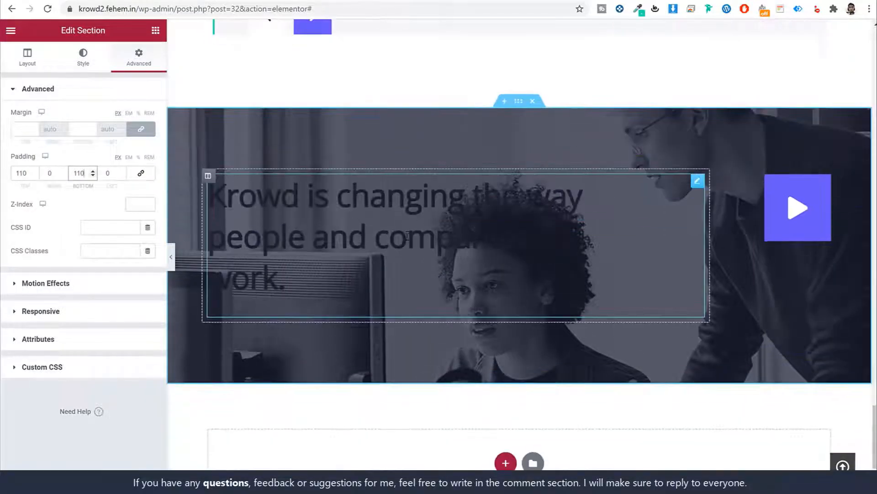
Make the Krowd heading's title colour white (#FFFFFF)
{"action": "left_click", "coordinate": [417, 220]}
{"action": "left_click", "coordinate": [95, 66]}
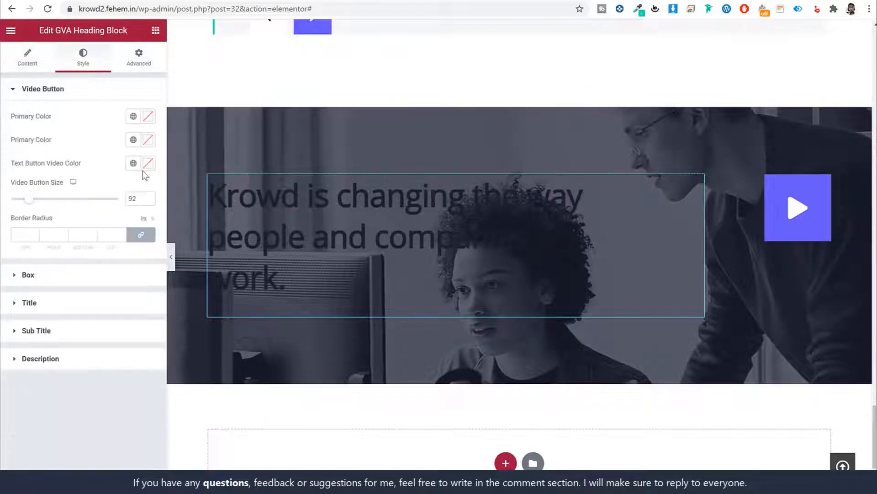
{"action": "left_click", "coordinate": [95, 305]}
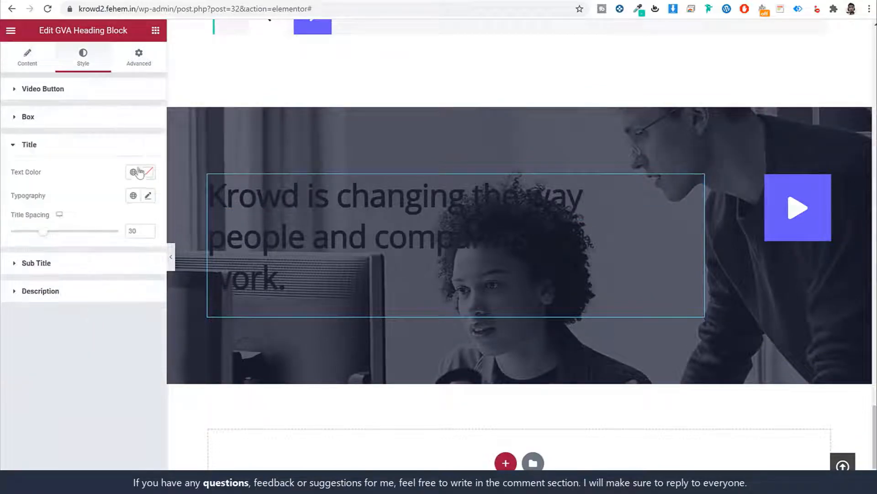
{"action": "left_click", "coordinate": [149, 172]}
{"action": "type", "text": "#FFFFFF"}
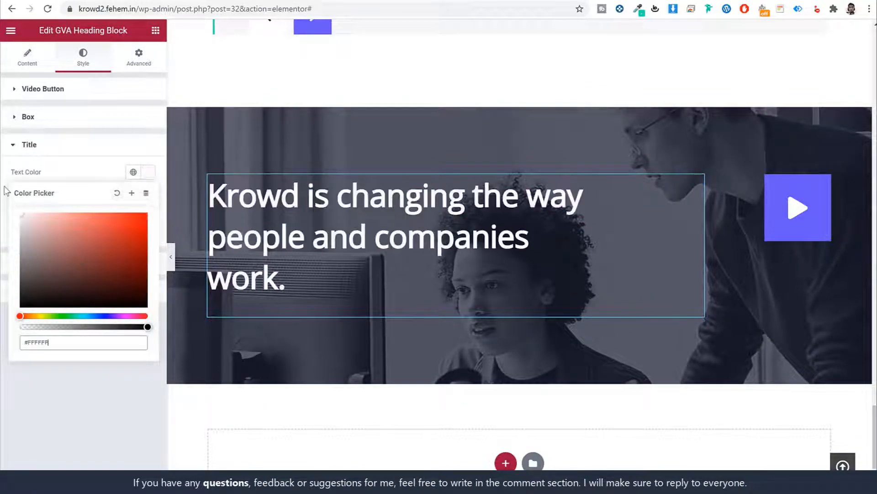
{"action": "left_click", "coordinate": [148, 171]}
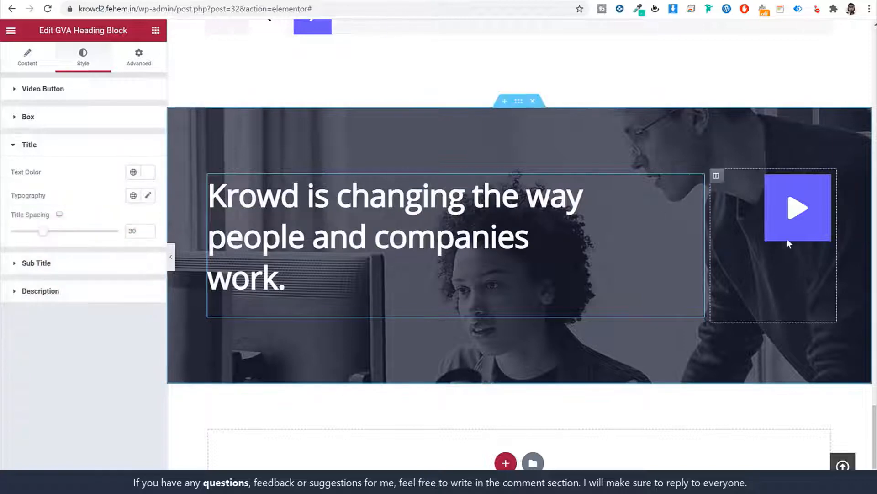
{"action": "left_click", "coordinate": [234, 107]}
Set the section's vertical alignment to Middle
{"action": "left_click", "coordinate": [518, 101]}
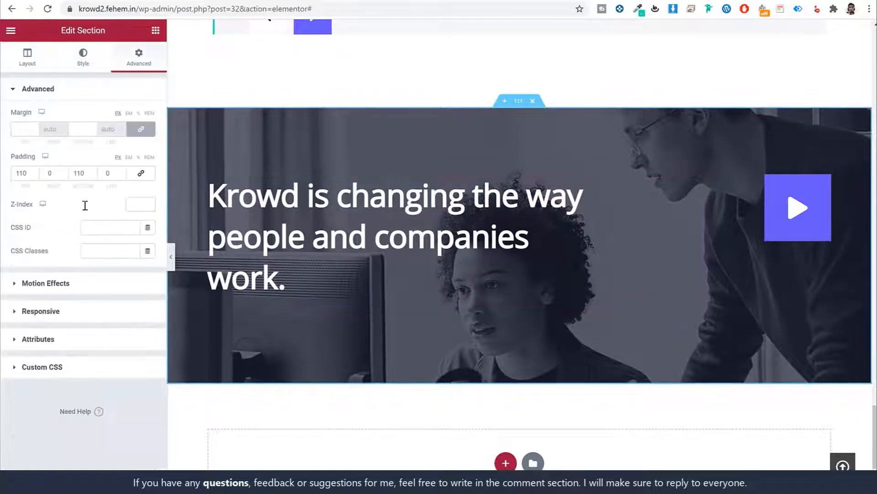
{"action": "left_click", "coordinate": [31, 59]}
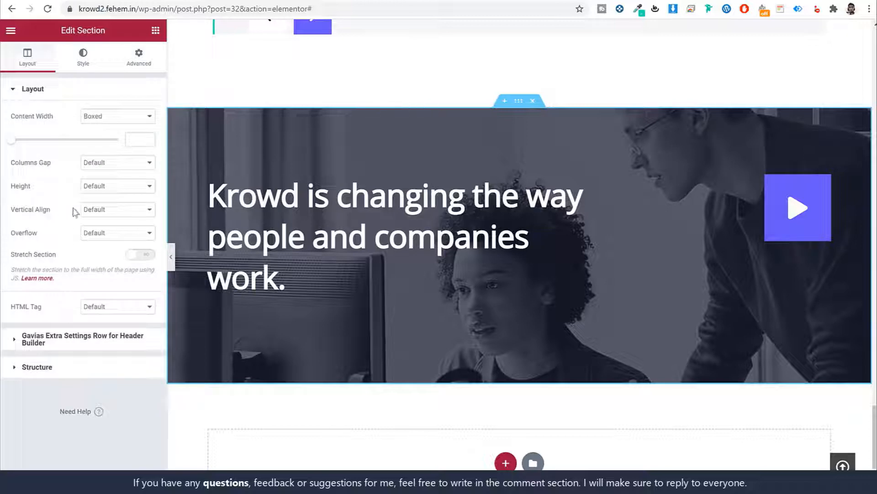
{"action": "left_click", "coordinate": [94, 211]}
{"action": "left_click", "coordinate": [114, 238]}
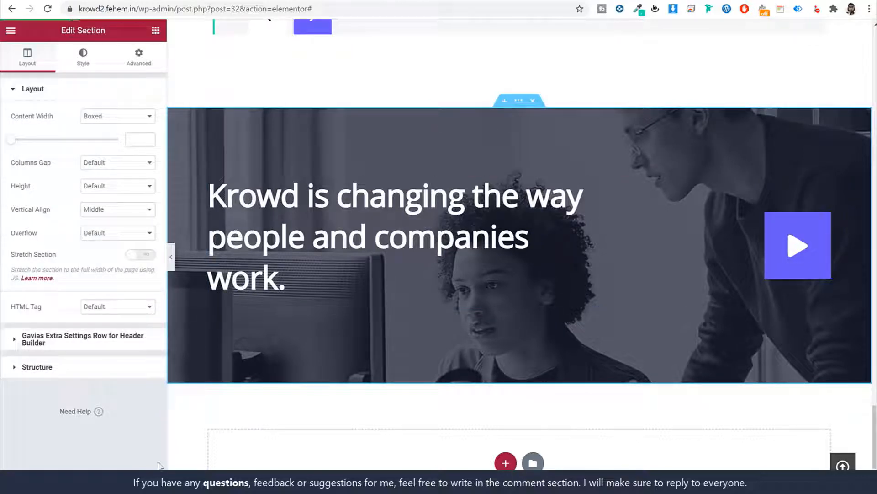
{"action": "left_click", "coordinate": [104, 1]}
Copy the Explore Projects section and paste it at the bottom of the page
{"action": "scroll", "coordinate": [496, 299], "scroll_direction": "down", "scroll_amount": 8}
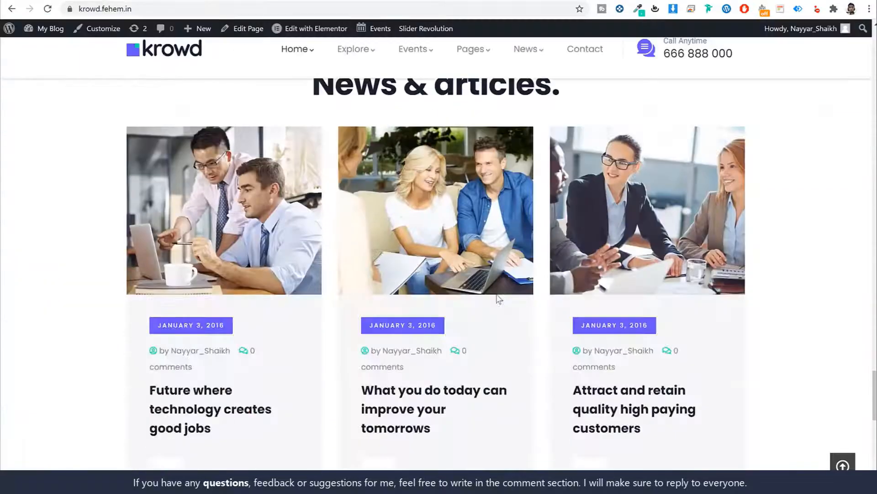
{"action": "scroll", "coordinate": [497, 300], "scroll_direction": "up", "scroll_amount": 5}
{"action": "scroll", "coordinate": [496, 297], "scroll_direction": "up", "scroll_amount": 5}
{"action": "left_click", "coordinate": [103, 2]}
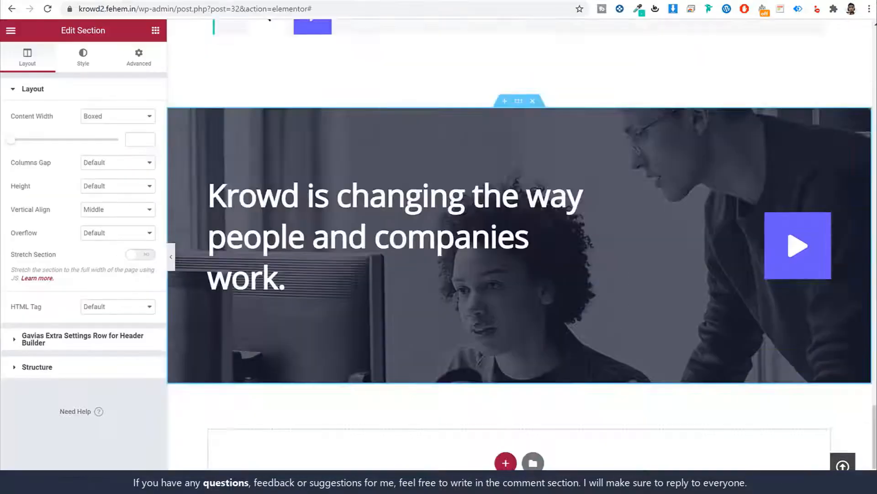
{"action": "scroll", "coordinate": [527, 208], "scroll_direction": "down", "scroll_amount": 8}
{"action": "scroll", "coordinate": [525, 210], "scroll_direction": "up", "scroll_amount": 10}
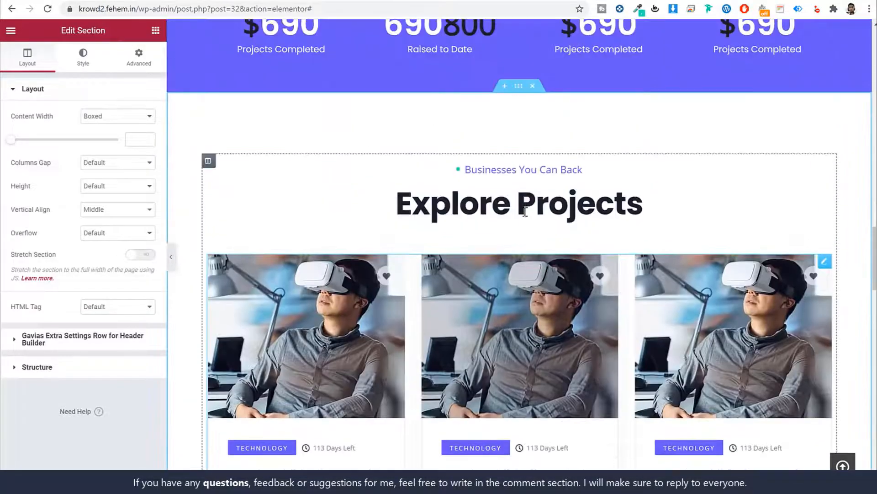
{"action": "right_click", "coordinate": [519, 86]}
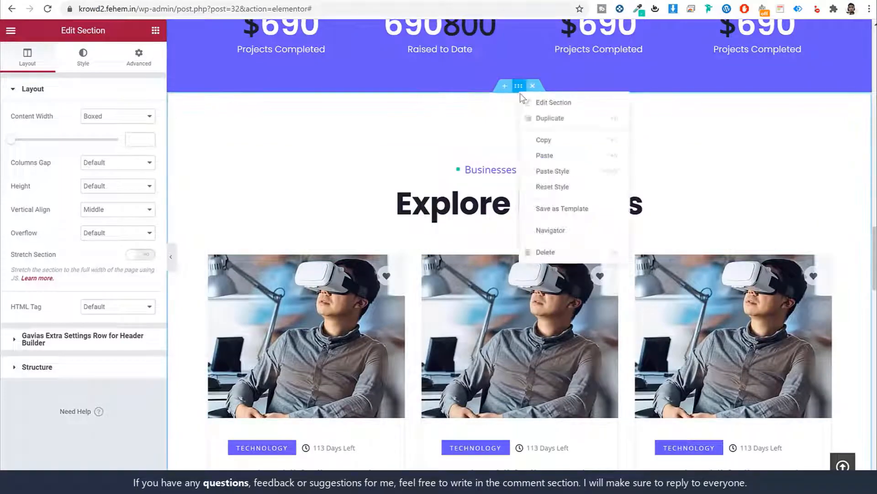
{"action": "left_click", "coordinate": [546, 140]}
{"action": "scroll", "coordinate": [530, 268], "scroll_direction": "down", "scroll_amount": 15}
{"action": "right_click", "coordinate": [561, 332]}
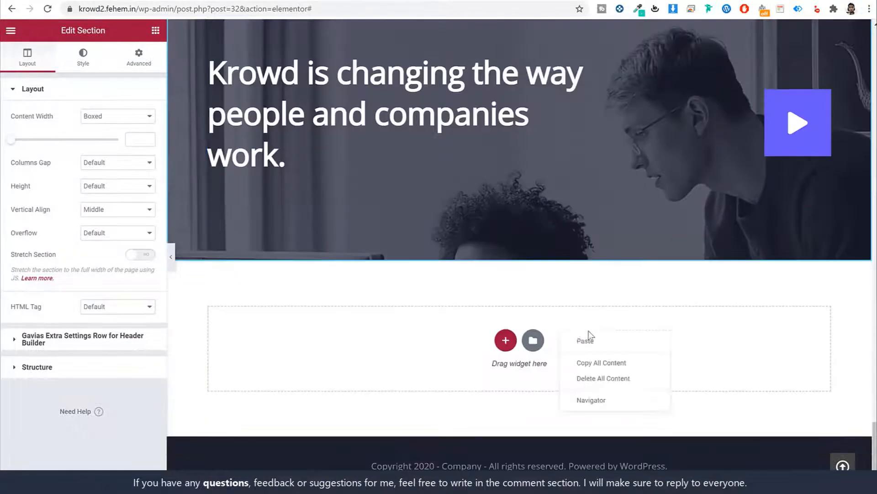
{"action": "left_click", "coordinate": [590, 340]}
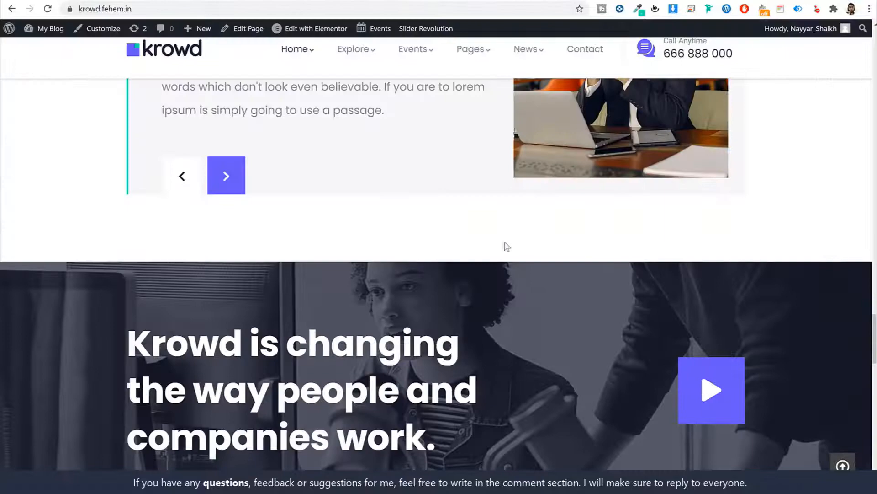
Change the copied section's heading title to 'News & articles.'
{"action": "scroll", "coordinate": [503, 245], "scroll_direction": "down", "scroll_amount": 5}
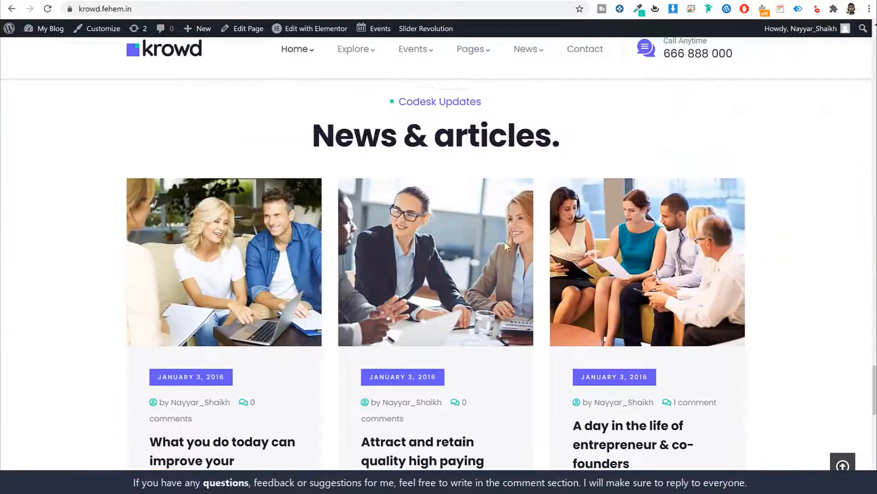
{"action": "triple_click", "coordinate": [435, 130]}
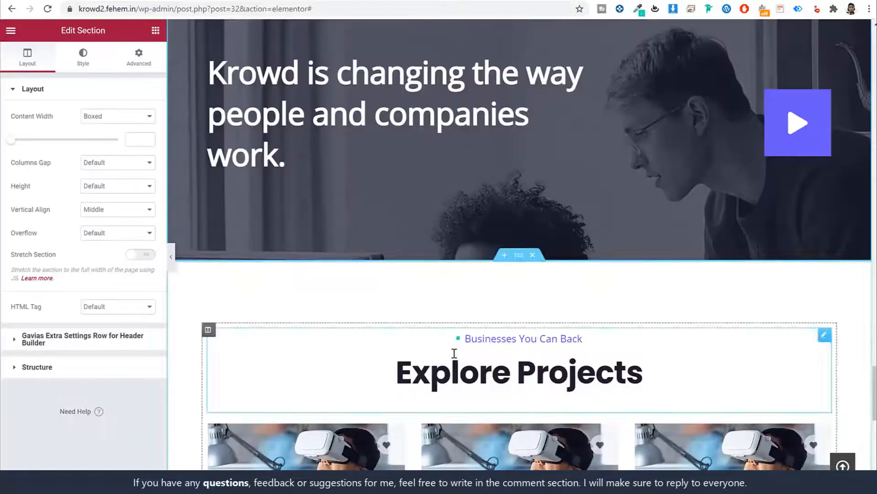
{"action": "left_click", "coordinate": [454, 355]}
{"action": "scroll", "coordinate": [411, 308], "scroll_direction": "down", "scroll_amount": 5}
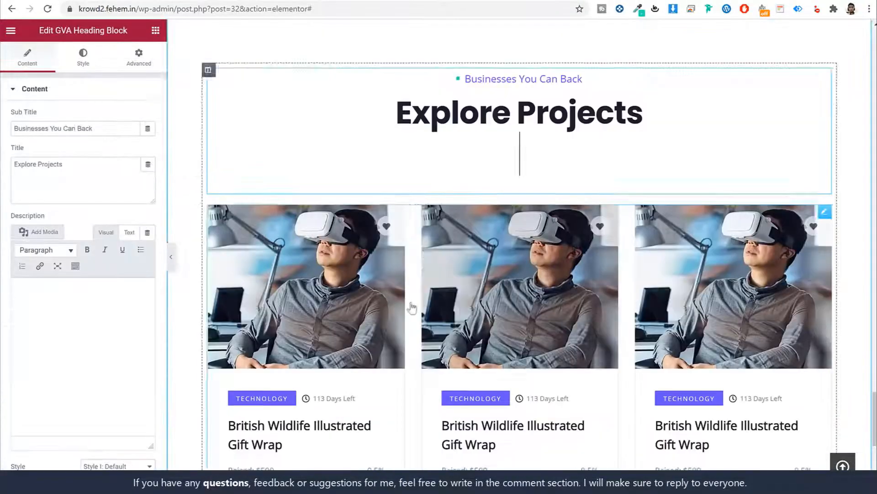
{"action": "left_click", "coordinate": [69, 185]}
{"action": "key", "text": "ctrl+v"}
{"action": "key", "text": "ctrl+a"}
{"action": "key", "text": "ctrl+v"}
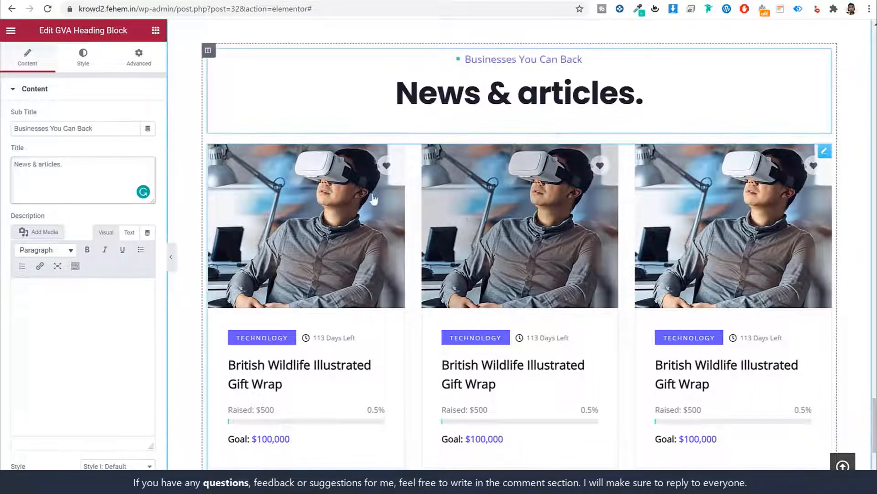
Delete the project cards widget from the copied section
{"action": "right_click", "coordinate": [494, 213]}
{"action": "left_click", "coordinate": [530, 367]}
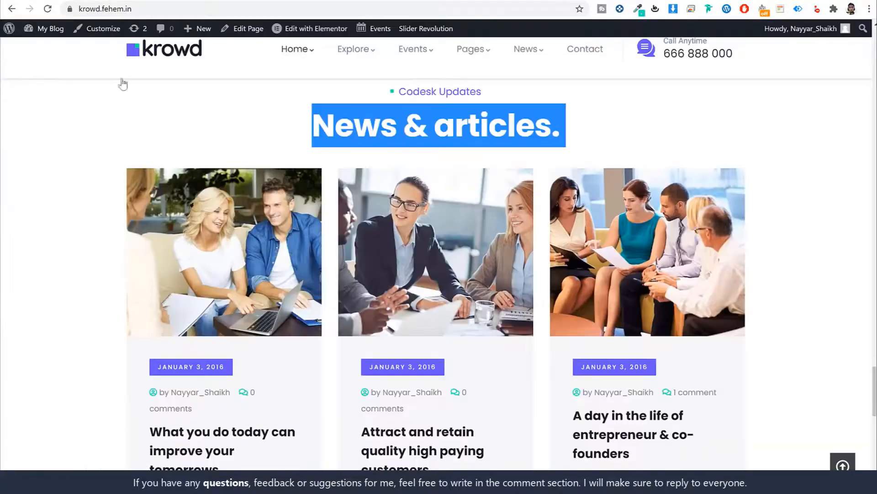
{"action": "scroll", "coordinate": [471, 264], "scroll_direction": "down", "scroll_amount": 2}
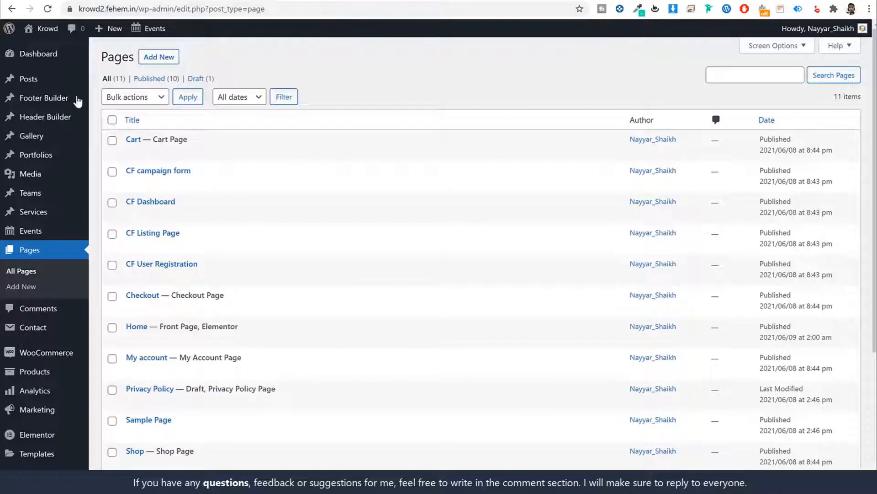
Title the new post 'What you do today can improve your tomorrows'
{"action": "mouse_move", "coordinate": [49, 87]}
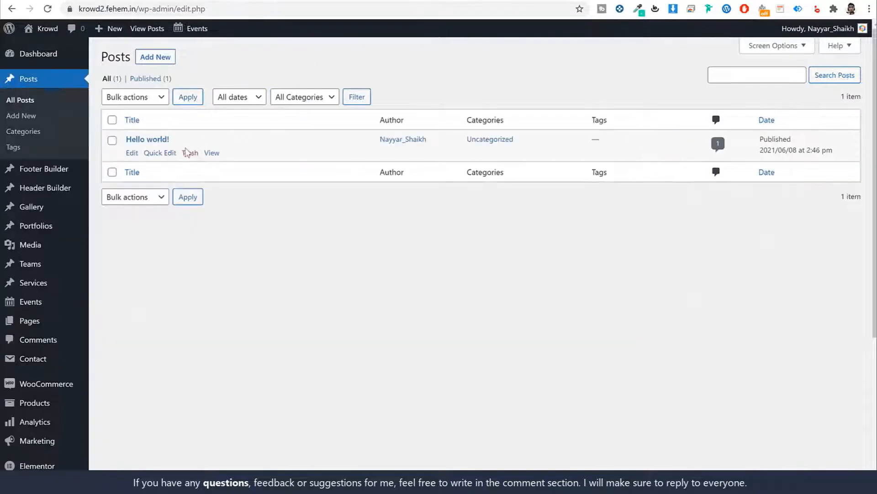
{"action": "mouse_move", "coordinate": [168, 135]}
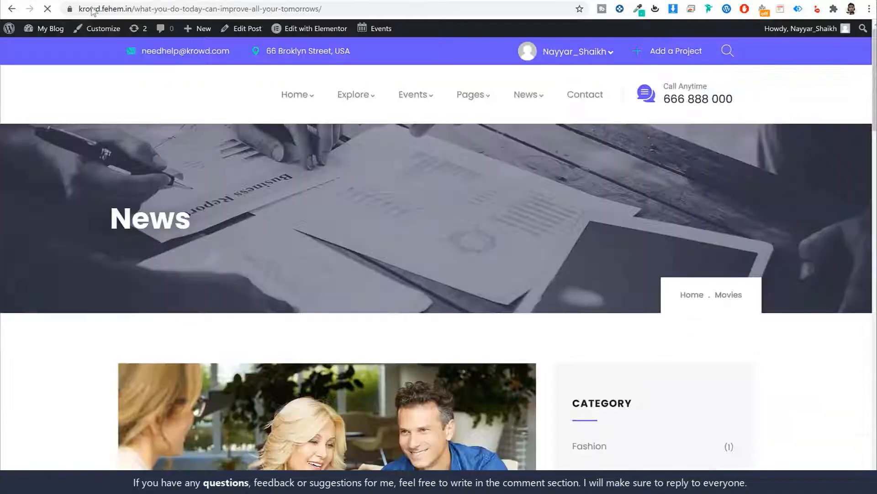
{"action": "scroll", "coordinate": [425, 198], "scroll_direction": "down", "scroll_amount": 10}
{"action": "triple_click", "coordinate": [350, 239]}
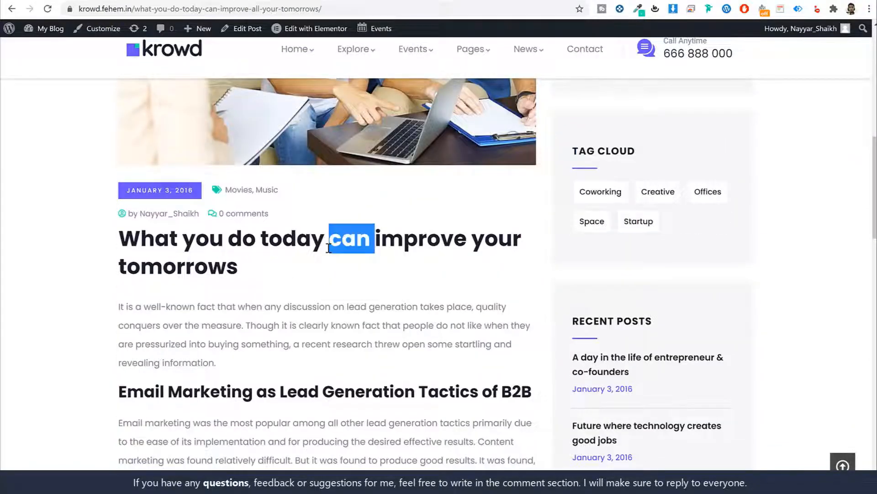
{"action": "key", "text": "ctrl+c"}
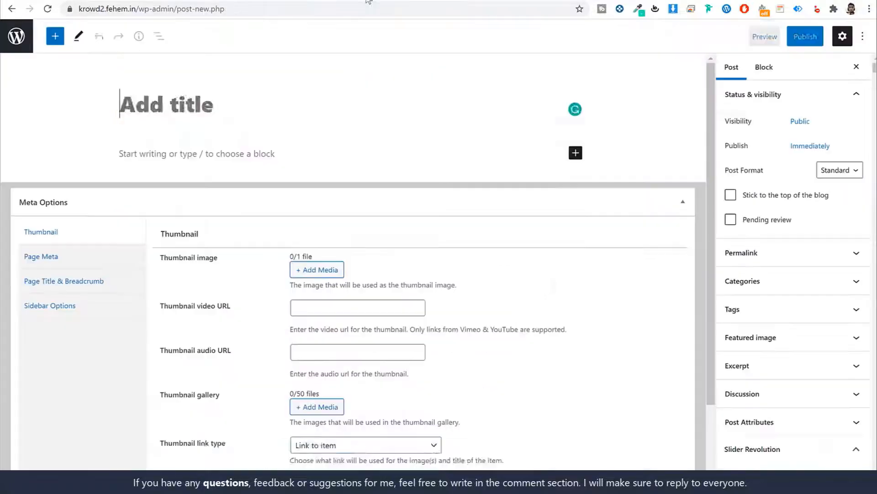
{"action": "key", "text": "ctrl+v"}
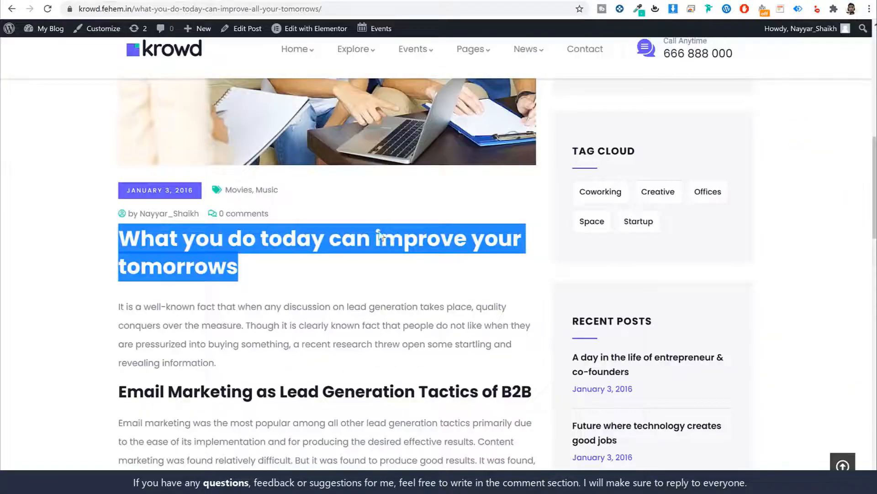
Paste the full article text from the reference post into the post body
{"action": "scroll", "coordinate": [384, 252], "scroll_direction": "down", "scroll_amount": 15}
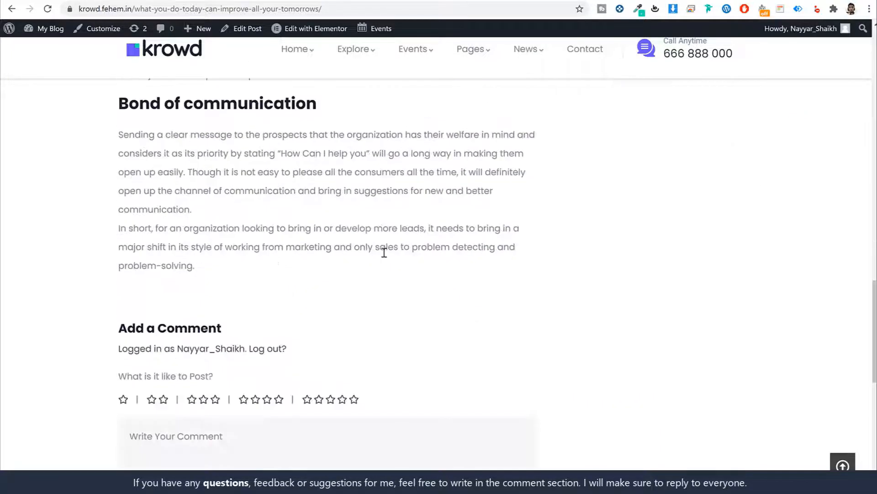
{"action": "scroll", "coordinate": [384, 253], "scroll_direction": "down", "scroll_amount": 4}
{"action": "scroll", "coordinate": [376, 252], "scroll_direction": "up", "scroll_amount": 18}
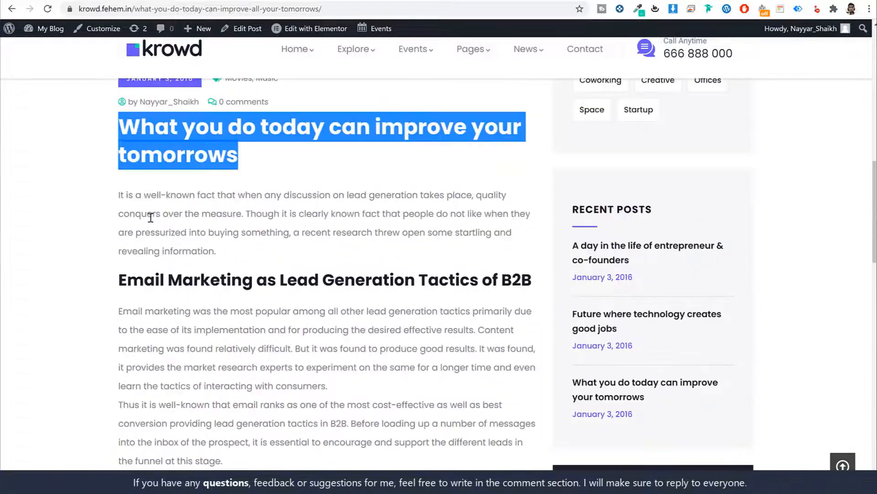
{"action": "scroll", "coordinate": [150, 218], "scroll_direction": "up", "scroll_amount": 1}
{"action": "left_click", "coordinate": [119, 255]}
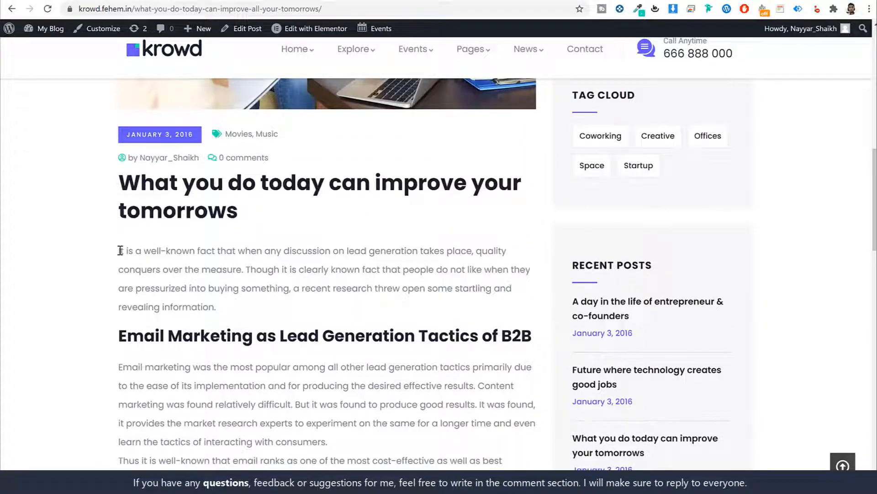
{"action": "left_click_drag", "start_coordinate": [120, 250], "coordinate": [289, 59]}
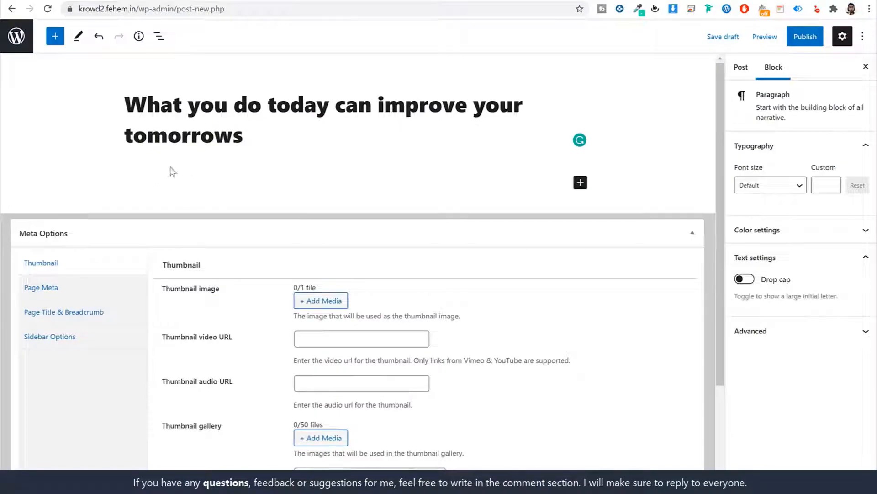
{"action": "key", "text": "ctrl+v"}
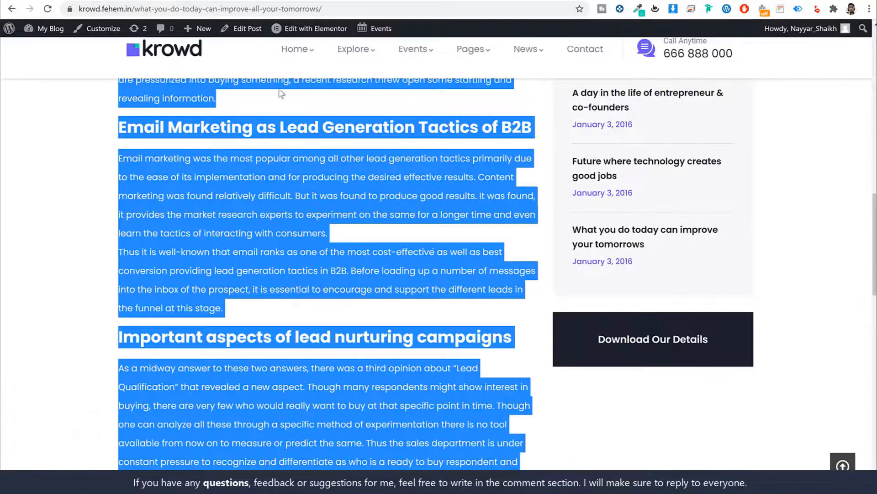
{"action": "left_click", "coordinate": [447, 269]}
{"action": "scroll", "coordinate": [448, 271], "scroll_direction": "up", "scroll_amount": 10}
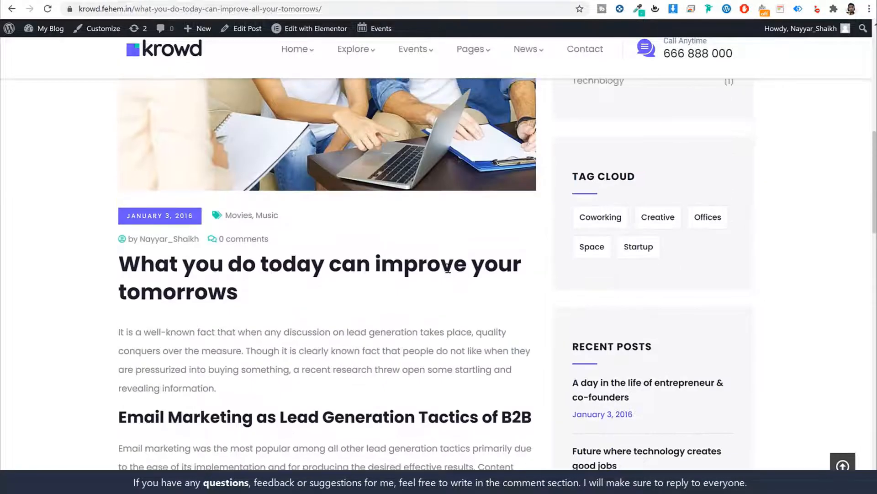
{"action": "scroll", "coordinate": [448, 272], "scroll_direction": "down", "scroll_amount": 6}
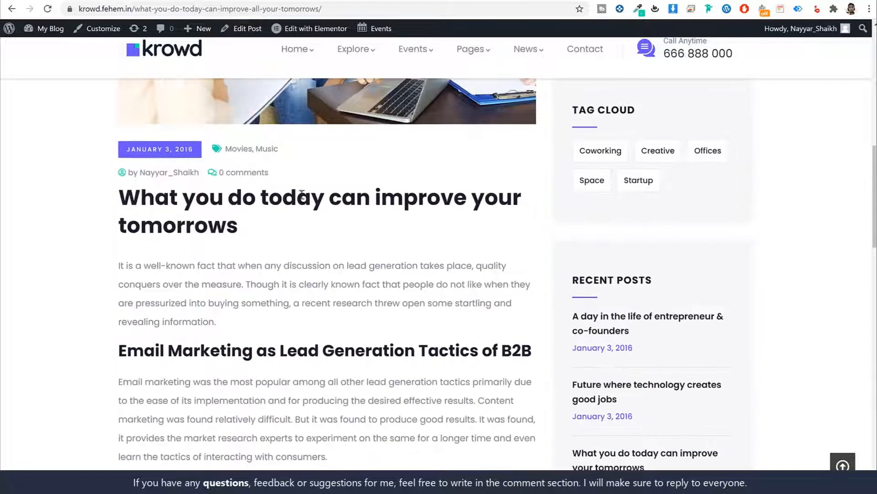
{"action": "scroll", "coordinate": [235, 153], "scroll_direction": "up", "scroll_amount": 1}
{"action": "left_click_drag", "start_coordinate": [287, 205], "coordinate": [227, 208]}
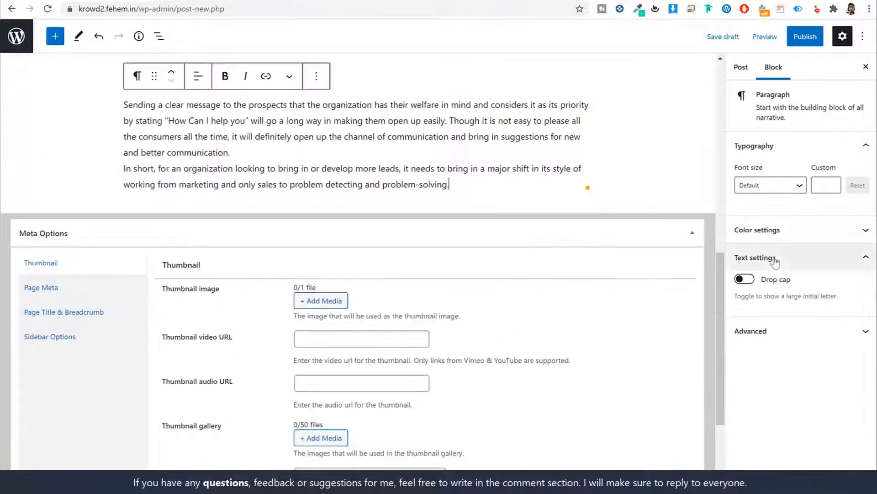
Create and assign the Movies and Music categories to the post
{"action": "left_click", "coordinate": [731, 68]}
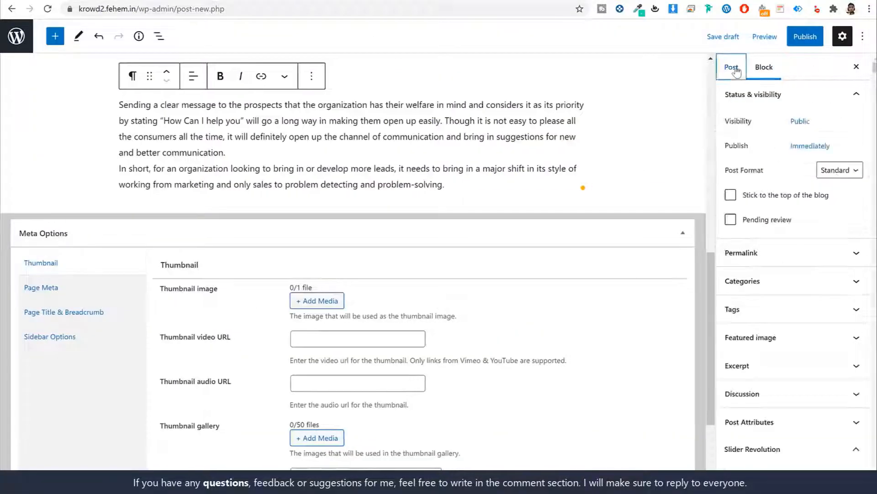
{"action": "left_click", "coordinate": [780, 280]}
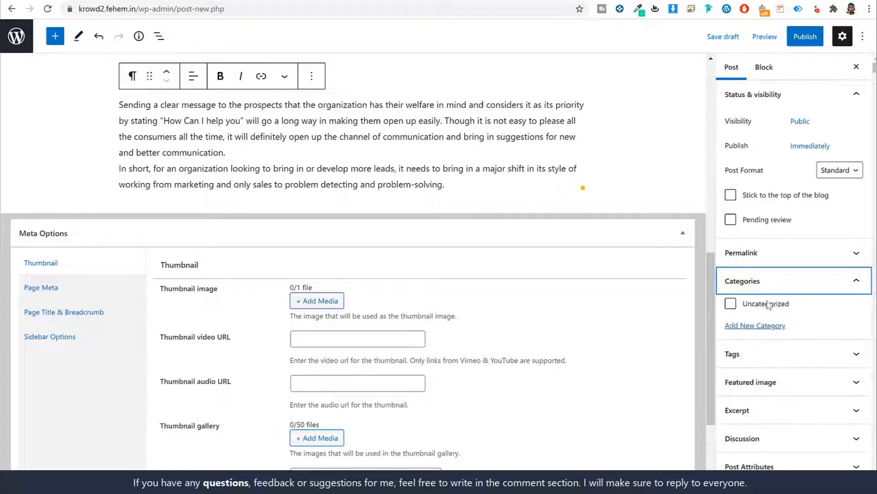
{"action": "left_click", "coordinate": [765, 325]}
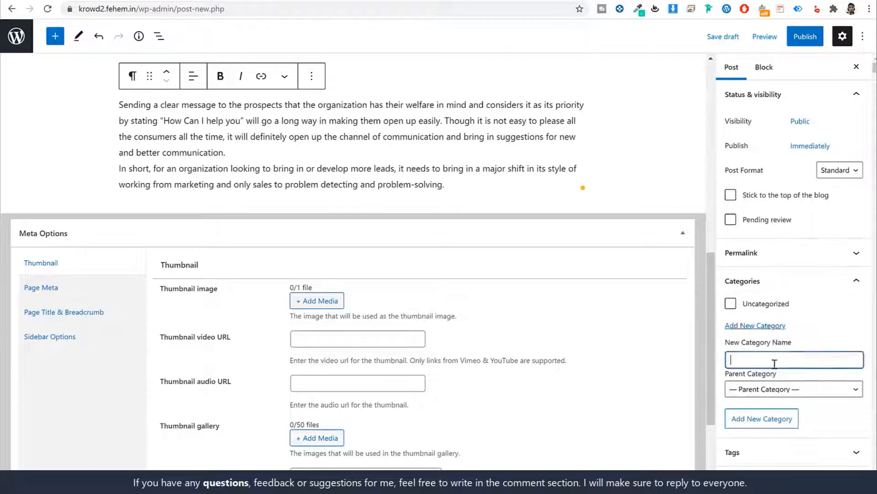
{"action": "key", "text": "Return"}
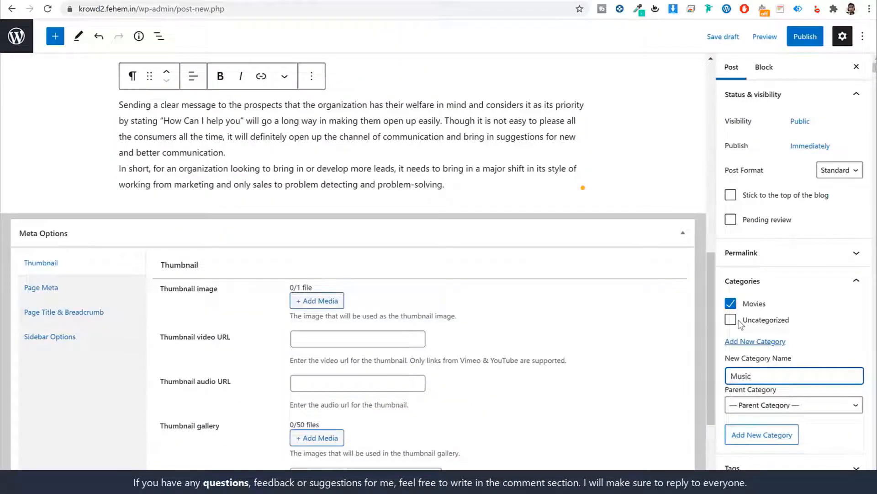
{"action": "key", "text": "Return"}
{"action": "scroll", "coordinate": [777, 339], "scroll_direction": "down", "scroll_amount": 5}
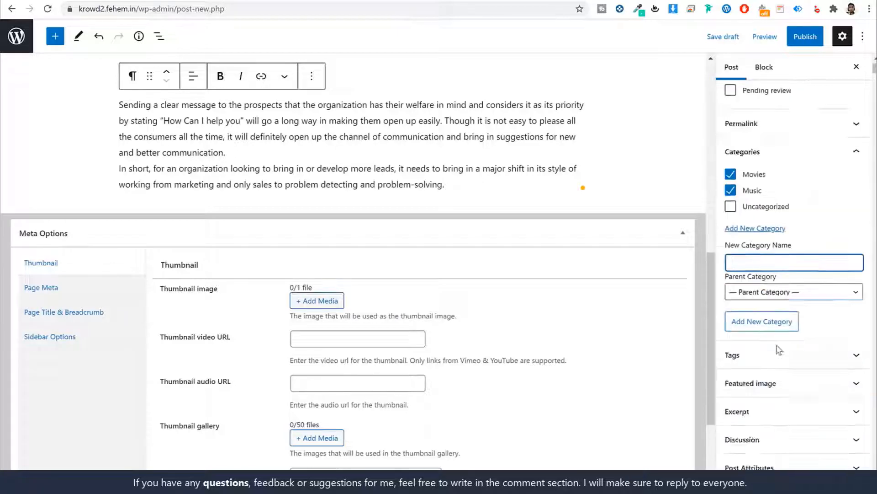
{"action": "left_click", "coordinate": [779, 288]}
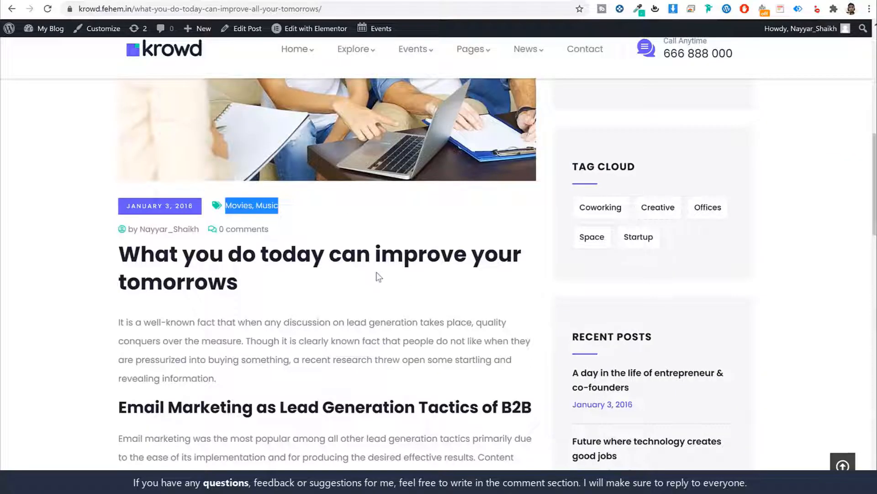
{"action": "scroll", "coordinate": [378, 256], "scroll_direction": "up", "scroll_amount": 5}
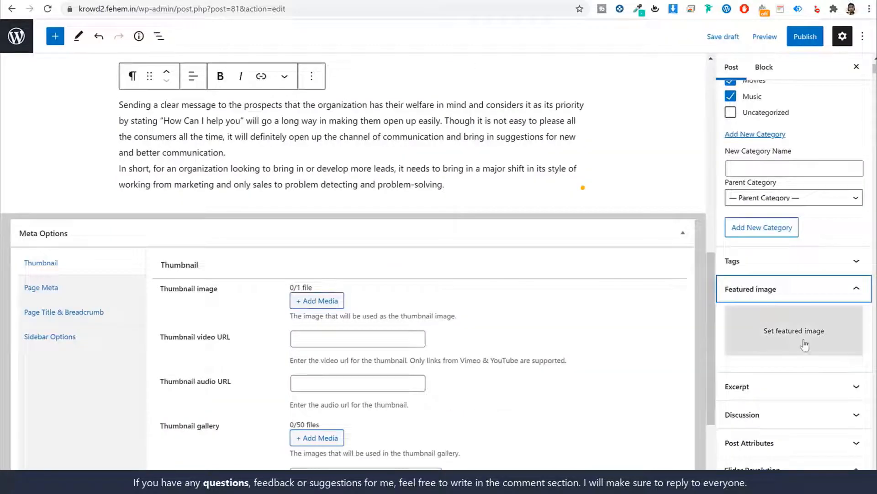
Set post-3 from the Media Library as the post's featured image
{"action": "left_click", "coordinate": [807, 344]}
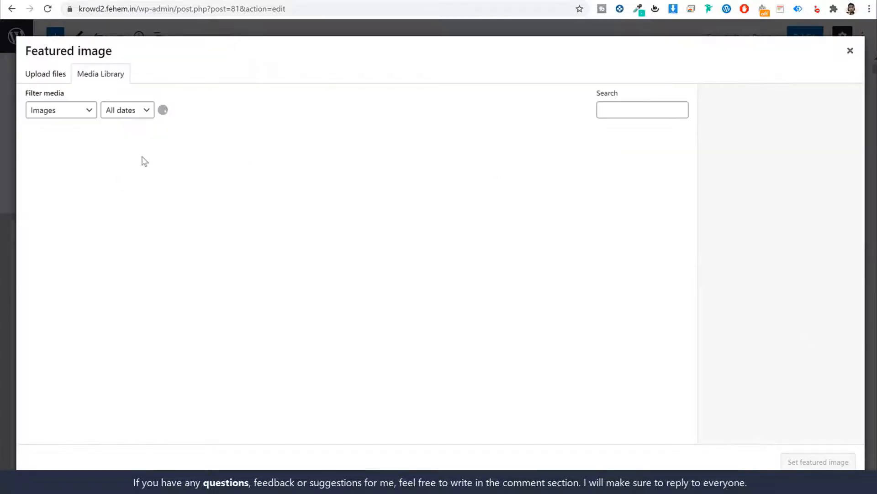
{"action": "left_click", "coordinate": [495, 167]}
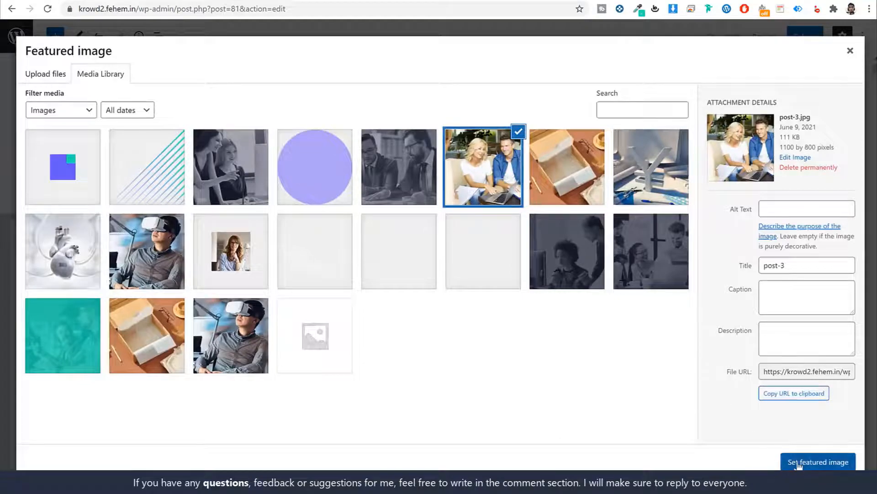
{"action": "left_click", "coordinate": [817, 462]}
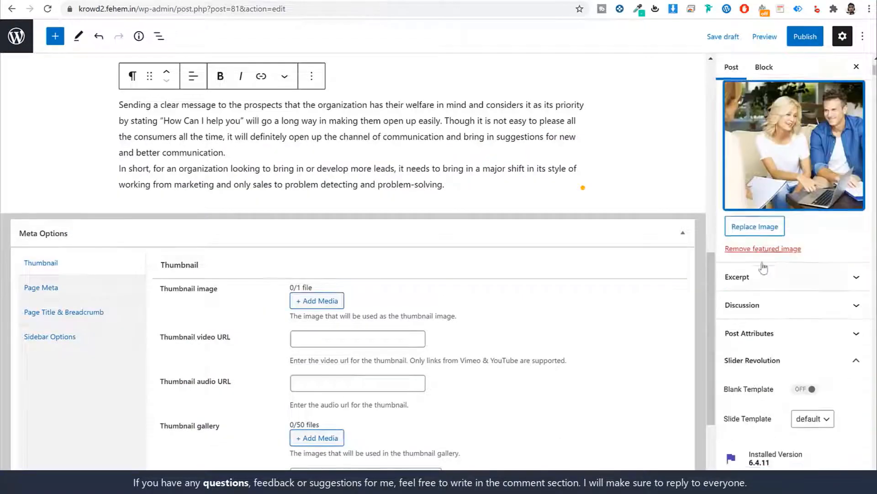
{"action": "scroll", "coordinate": [764, 269], "scroll_direction": "up", "scroll_amount": 10}
{"action": "scroll", "coordinate": [353, 222], "scroll_direction": "up", "scroll_amount": 10}
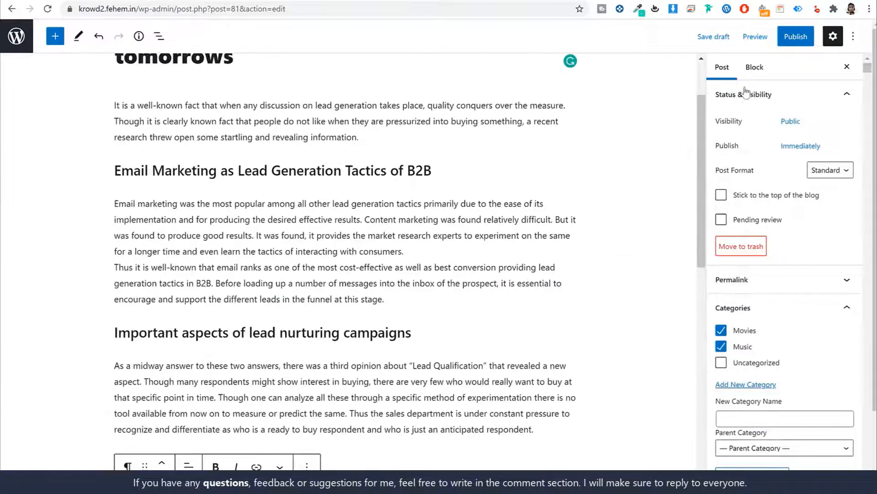
Publish the post and view it on the live site
{"action": "left_click", "coordinate": [798, 38]}
{"action": "left_click", "coordinate": [762, 39]}
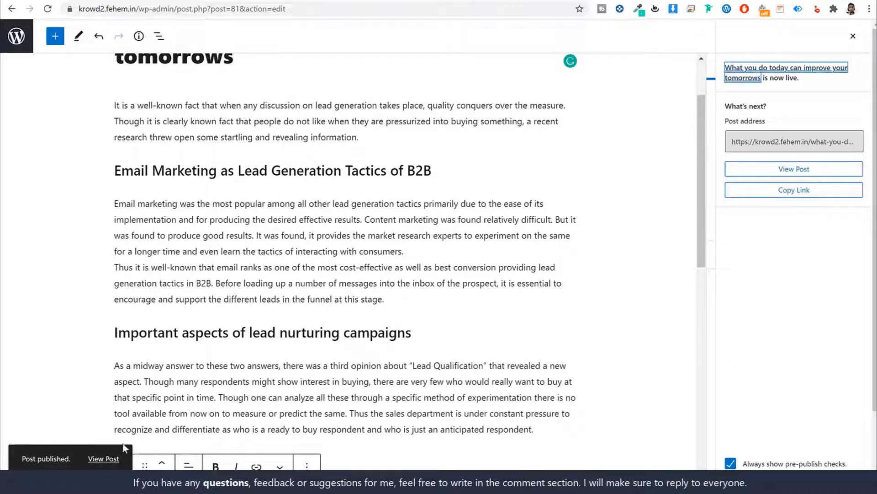
{"action": "left_click", "coordinate": [109, 458]}
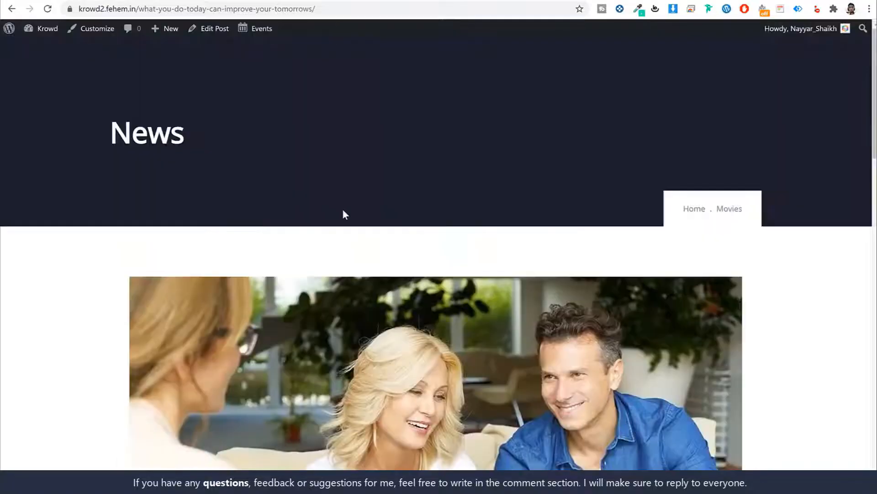
{"action": "scroll", "coordinate": [470, 247], "scroll_direction": "down", "scroll_amount": 20}
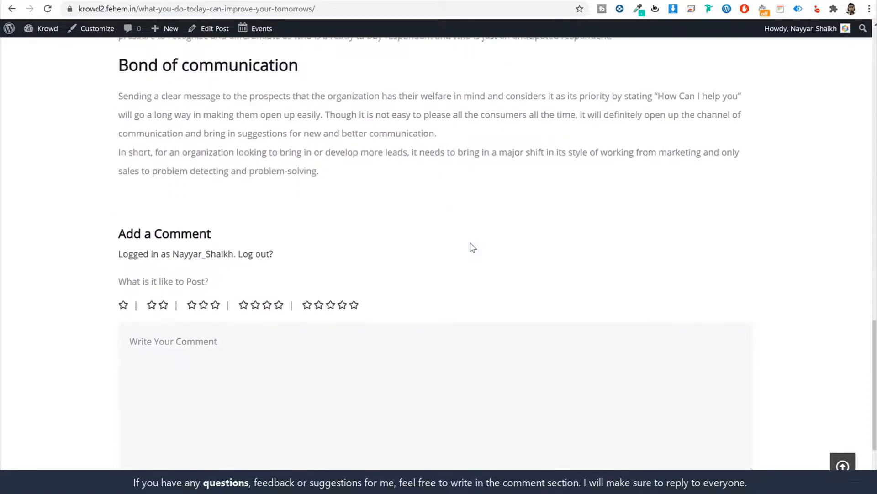
{"action": "scroll", "coordinate": [473, 247], "scroll_direction": "up", "scroll_amount": 20}
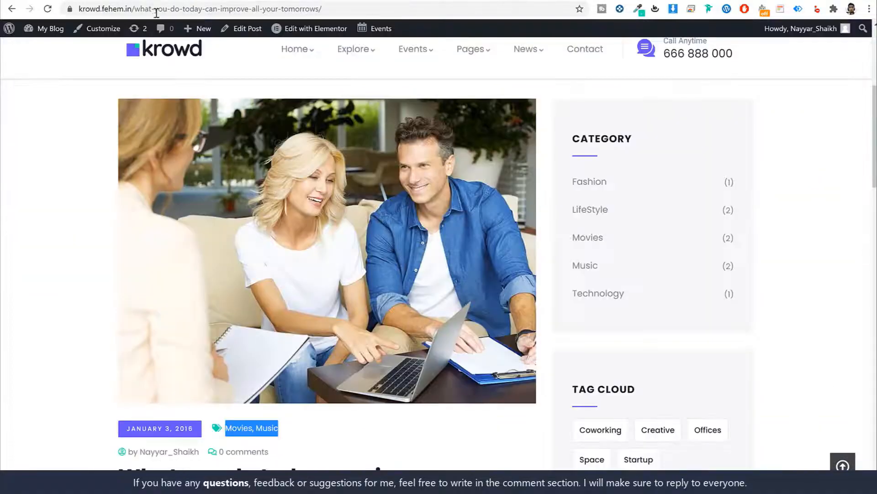
Add a GVA Posts widget to the News section, trying Small List but keeping Grid layout
{"action": "key", "text": "alt+Left"}
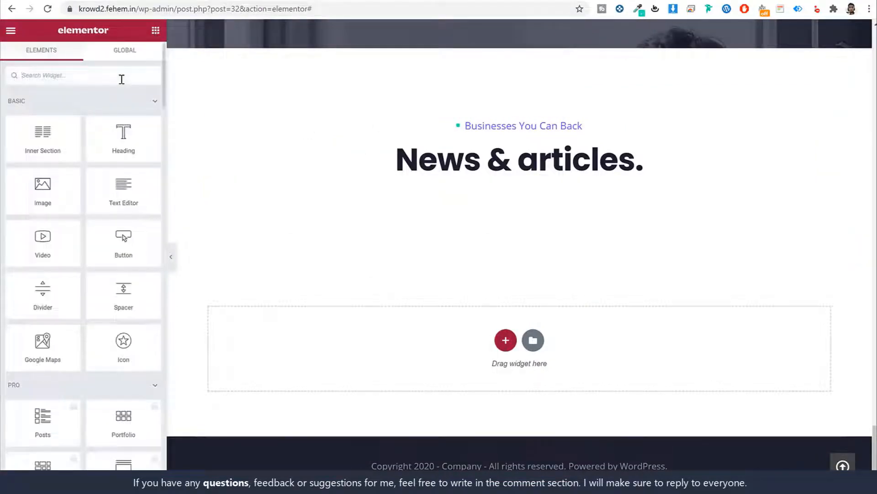
{"action": "type", "text": "pos"}
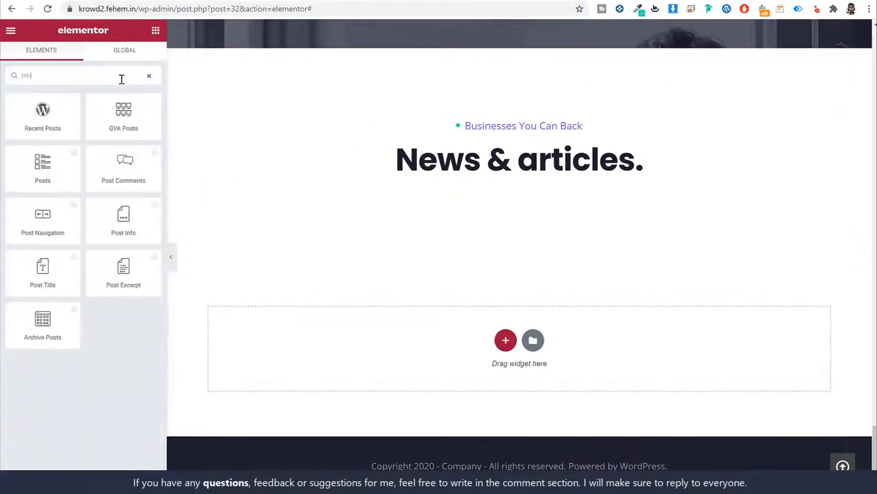
{"action": "left_click_drag", "start_coordinate": [102, 106], "coordinate": [525, 176]}
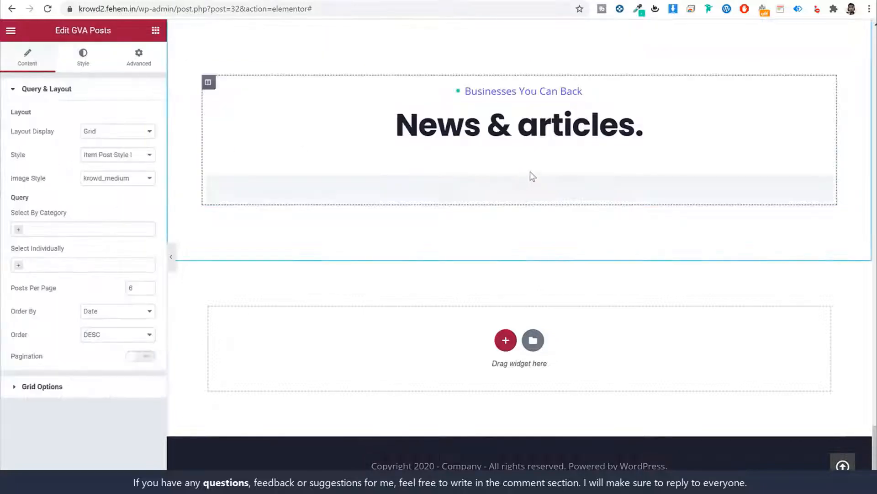
{"action": "scroll", "coordinate": [551, 194], "scroll_direction": "down", "scroll_amount": 2}
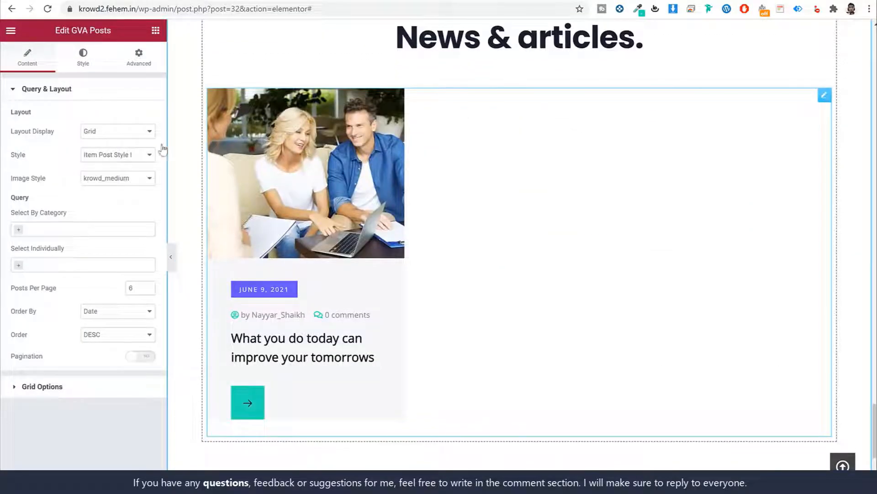
{"action": "left_click", "coordinate": [121, 134]}
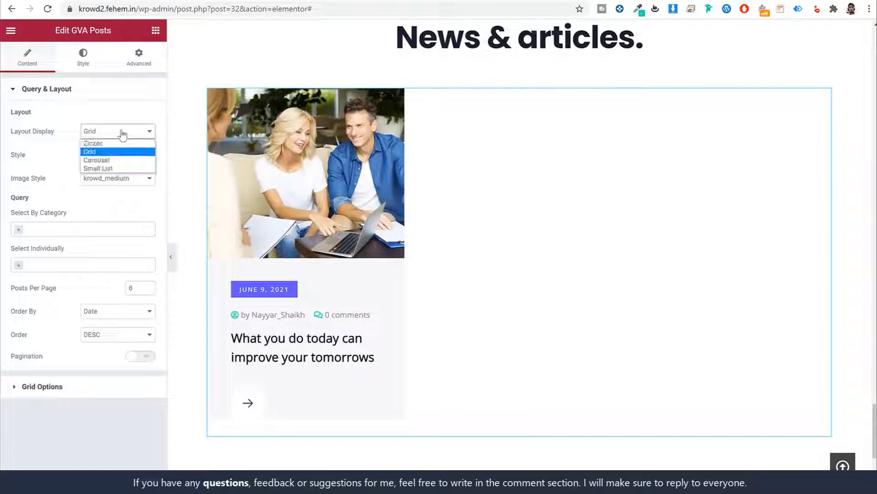
{"action": "left_click", "coordinate": [58, 154]}
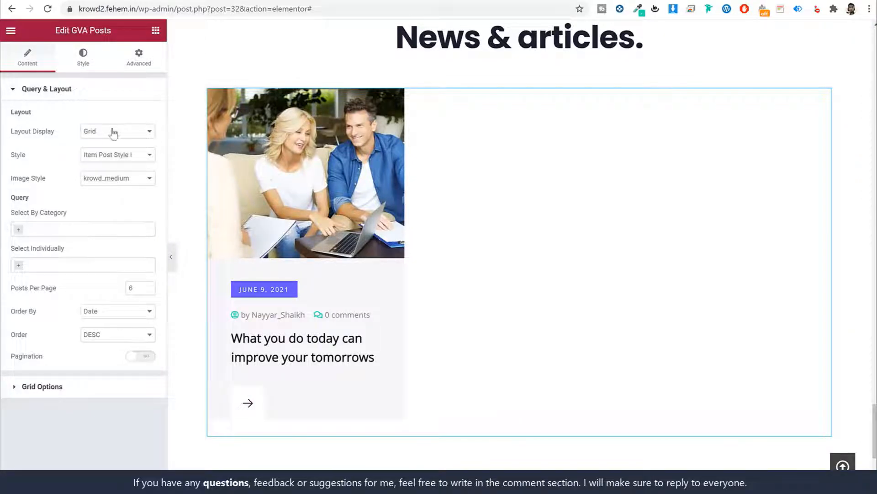
{"action": "left_click", "coordinate": [110, 137]}
{"action": "left_click", "coordinate": [105, 169]}
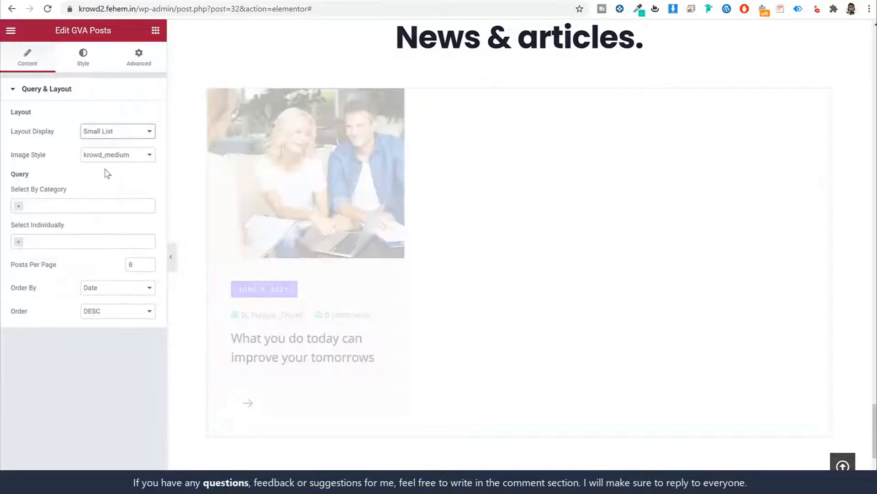
{"action": "left_click", "coordinate": [120, 131]}
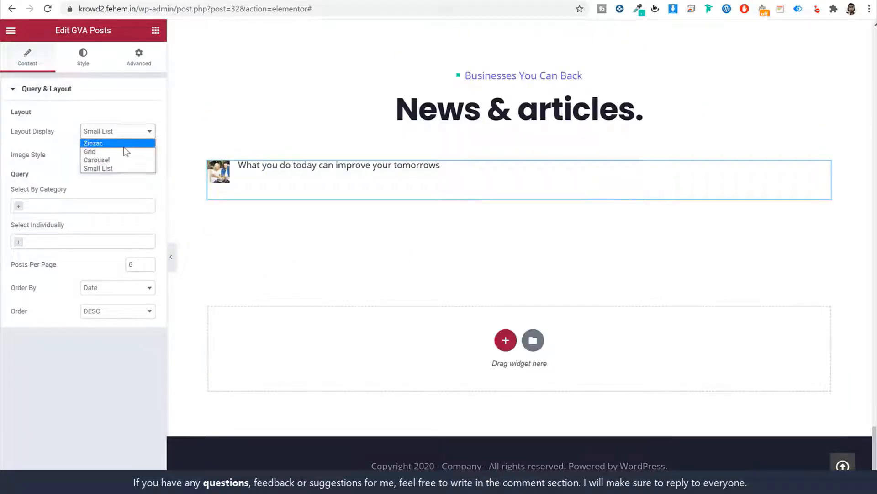
{"action": "left_click", "coordinate": [120, 141]}
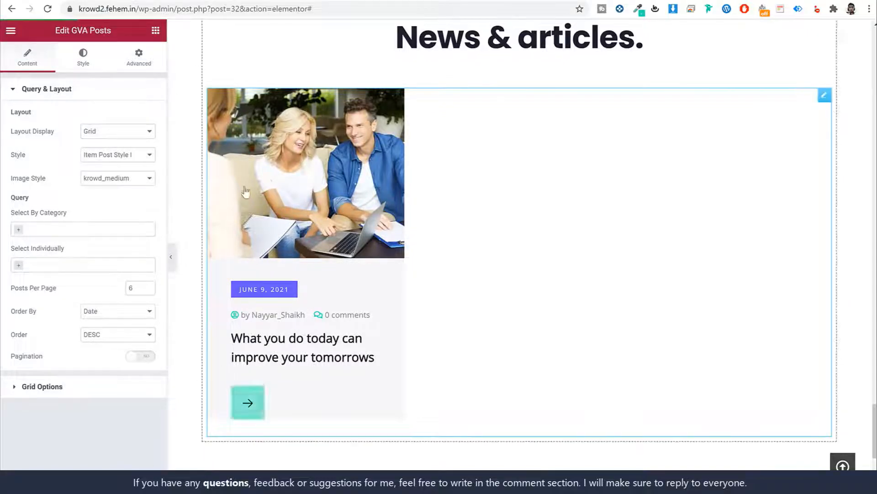
{"action": "scroll", "coordinate": [358, 202], "scroll_direction": "down", "scroll_amount": 3}
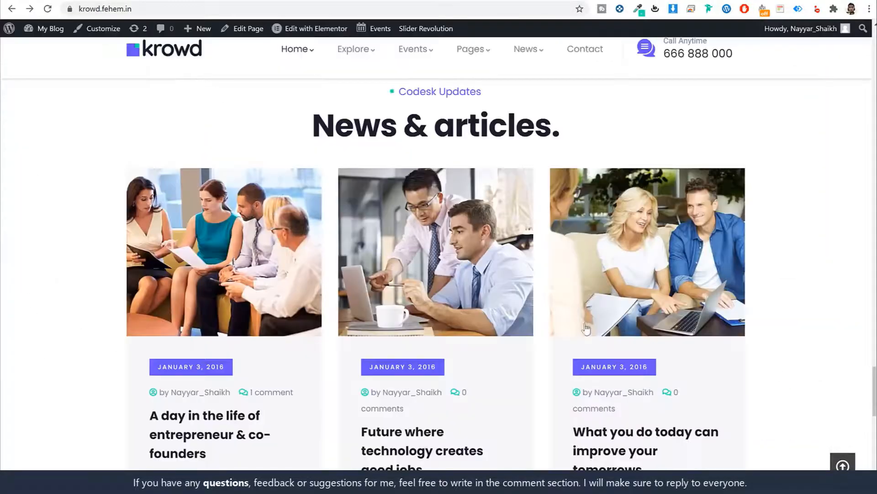
Add a new one-column section below the posts grid
{"action": "scroll", "coordinate": [438, 274], "scroll_direction": "down", "scroll_amount": 8}
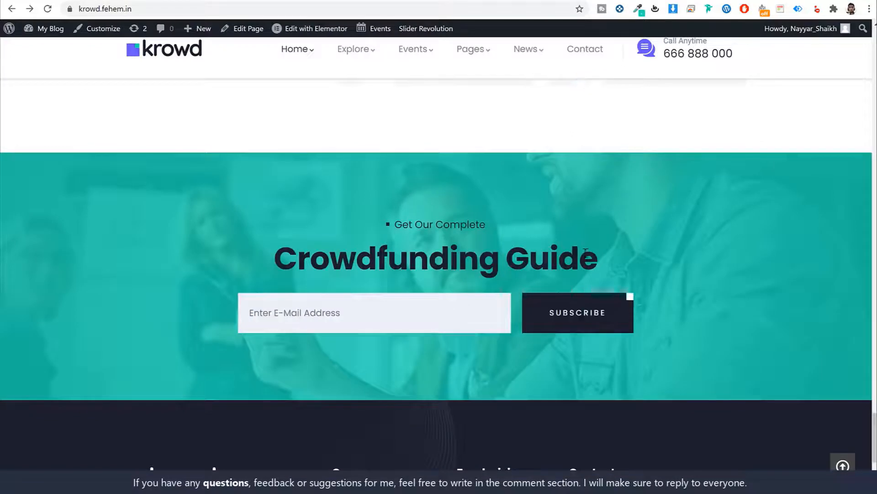
{"action": "scroll", "coordinate": [586, 251], "scroll_direction": "down", "scroll_amount": 1}
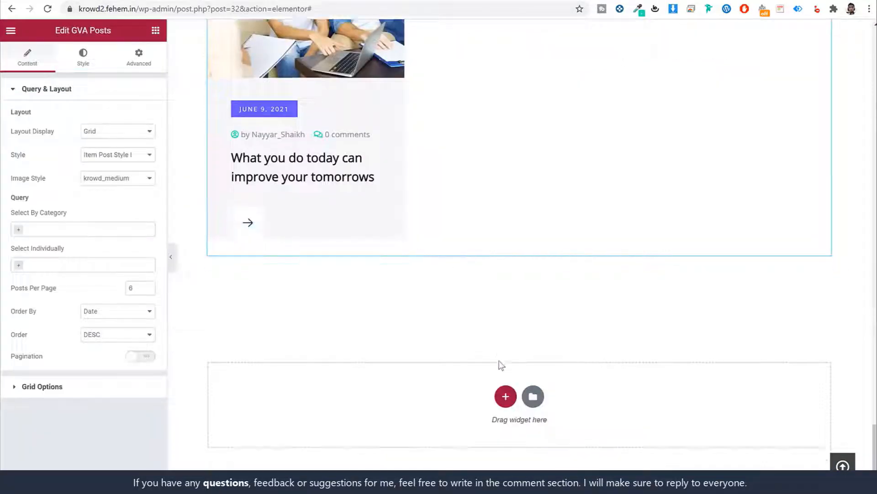
{"action": "scroll", "coordinate": [502, 361], "scroll_direction": "down", "scroll_amount": 1}
{"action": "left_click", "coordinate": [505, 340]}
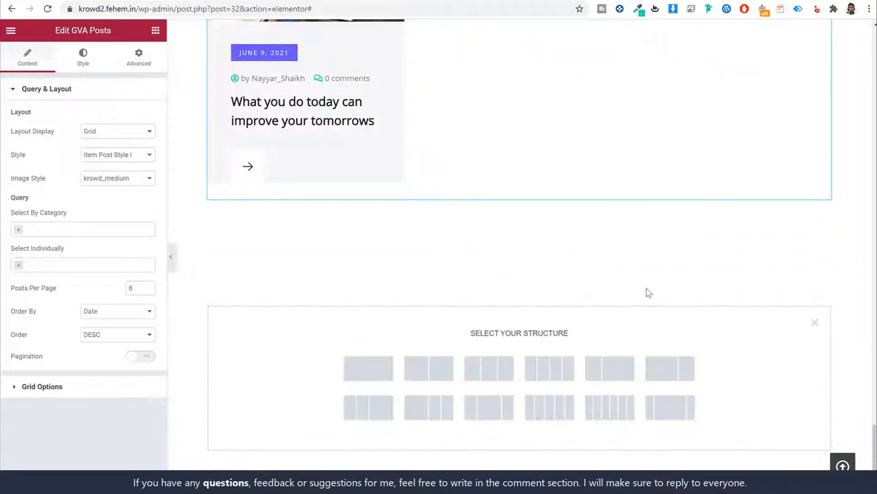
{"action": "left_click", "coordinate": [389, 369]}
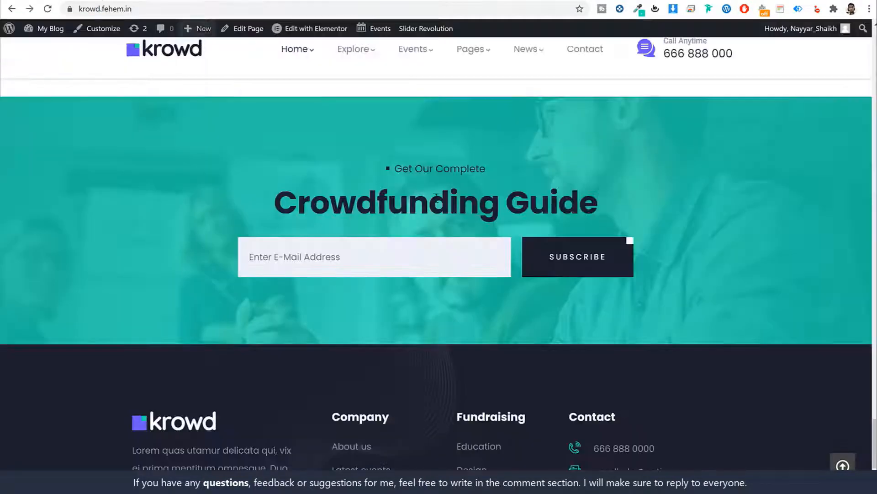
Add a GVA Heading Block with subtitle 'Get Our Complete' and title 'Crowdfunding Guide'
{"action": "left_click_drag", "start_coordinate": [540, 200], "coordinate": [549, 199]}
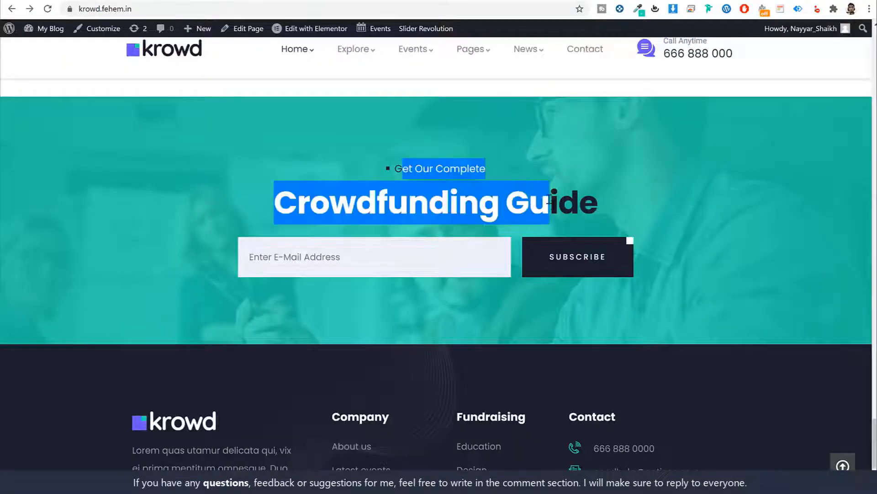
{"action": "left_click", "coordinate": [549, 200]}
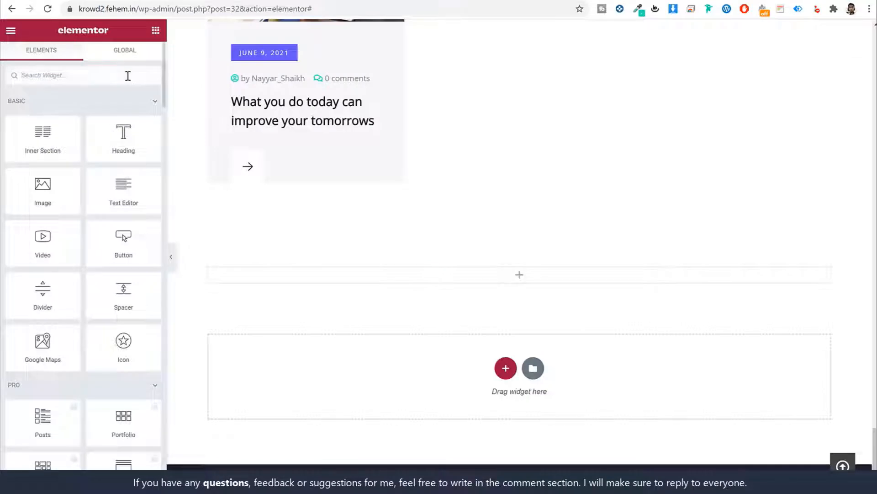
{"action": "left_click", "coordinate": [128, 76]}
{"action": "type", "text": "head"}
{"action": "left_click_drag", "start_coordinate": [124, 132], "coordinate": [447, 280]}
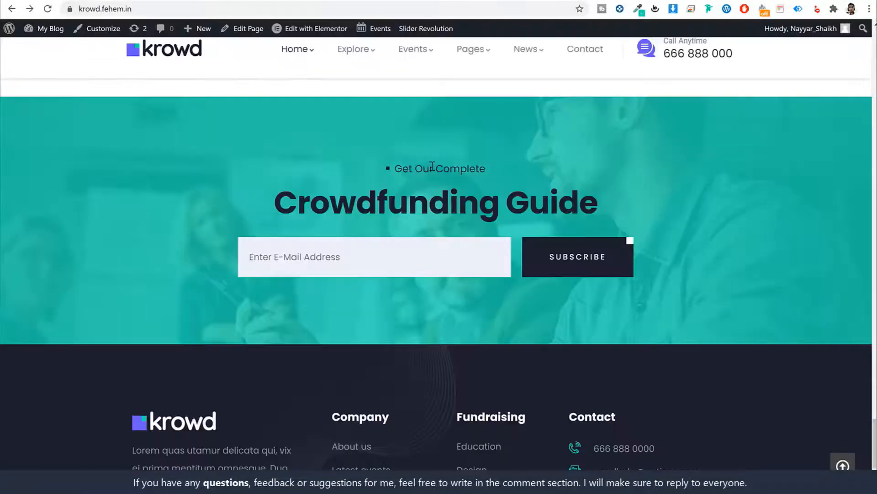
{"action": "triple_click", "coordinate": [432, 167]}
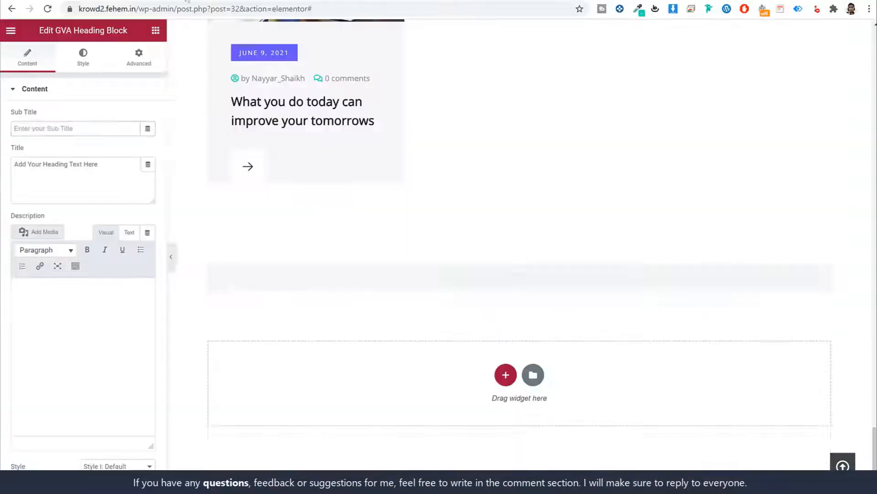
{"action": "type", "text": "Get Our Complete"}
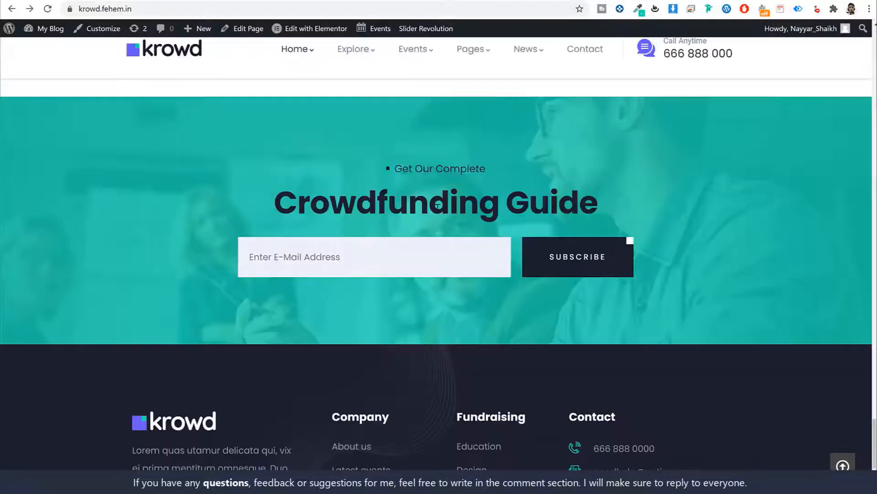
{"action": "triple_click", "coordinate": [438, 208]}
{"action": "key", "text": "ctrl+c"}
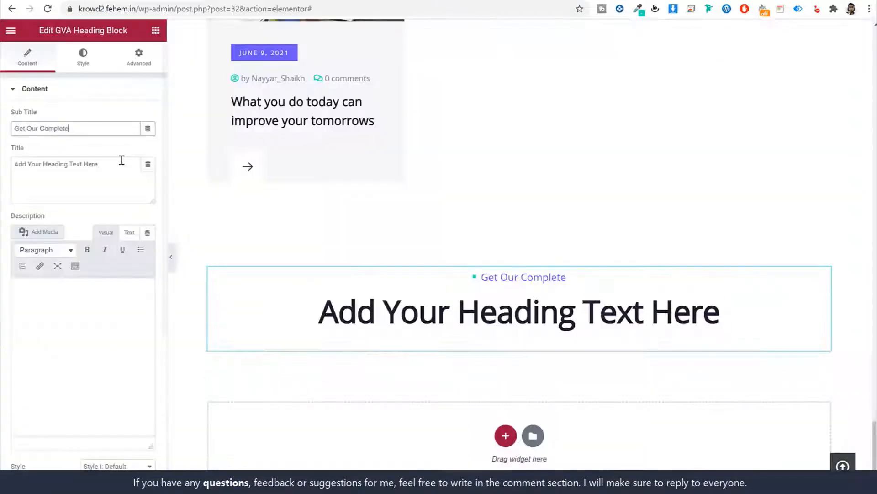
{"action": "left_click", "coordinate": [122, 160]}
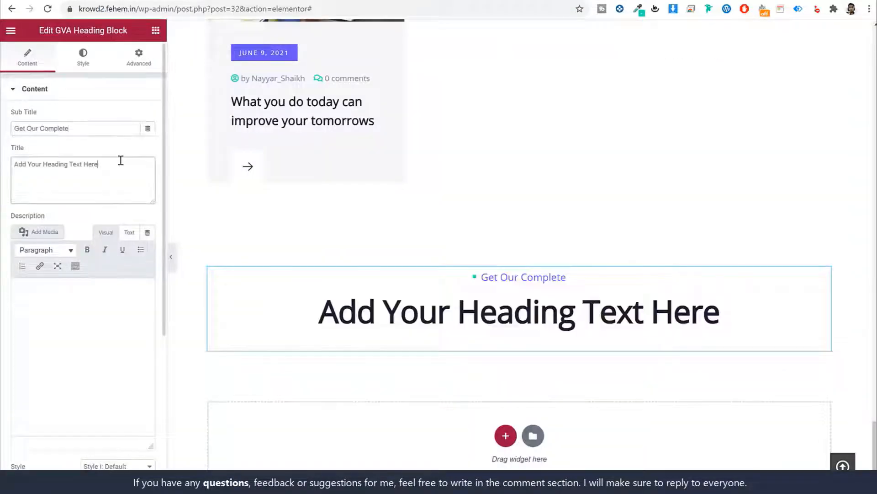
{"action": "key", "text": "ctrl+a"}
{"action": "key", "text": "ctrl+v"}
Set the heading's subtitle text colour to #000000
{"action": "left_click", "coordinate": [83, 60]}
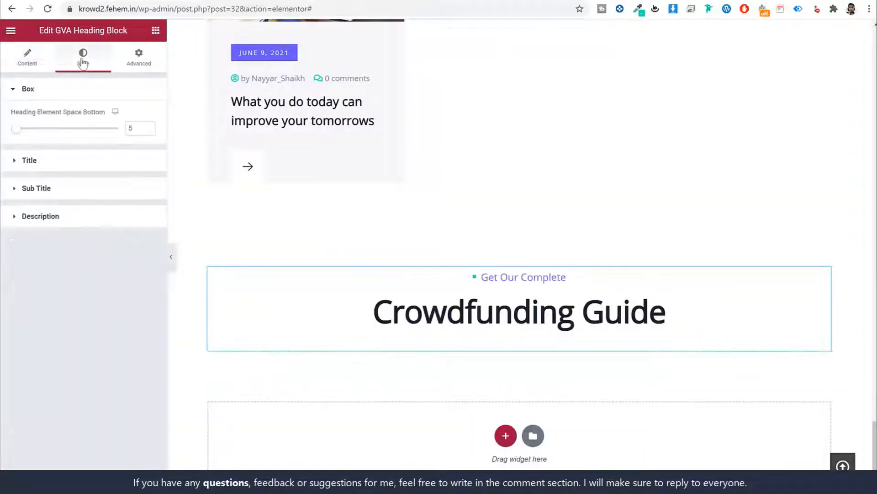
{"action": "left_click", "coordinate": [117, 162]}
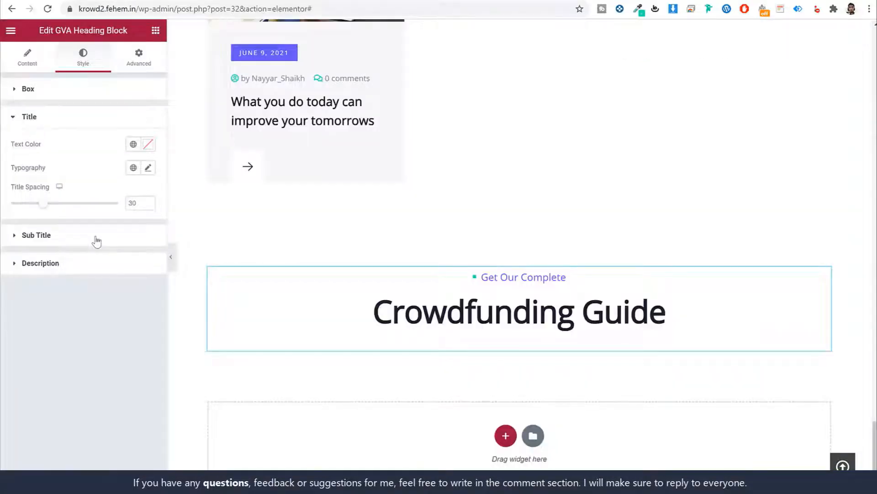
{"action": "left_click", "coordinate": [95, 236]}
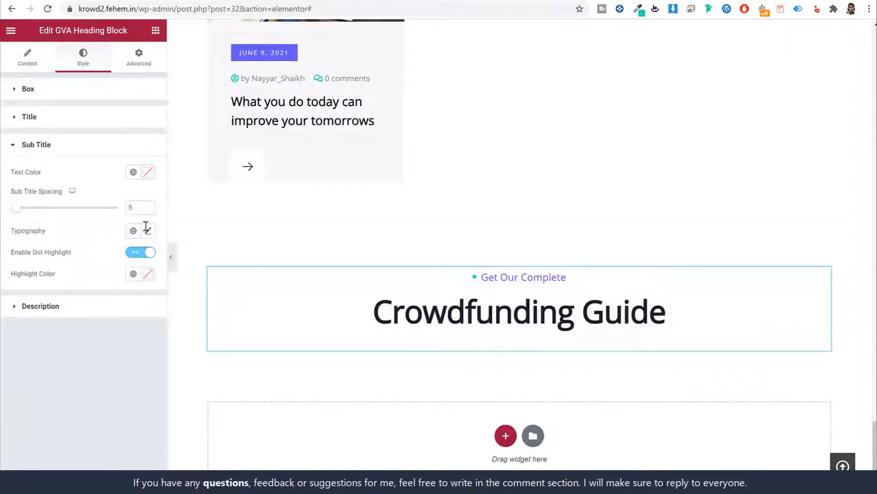
{"action": "left_click", "coordinate": [148, 173]}
{"action": "type", "text": "#000000"}
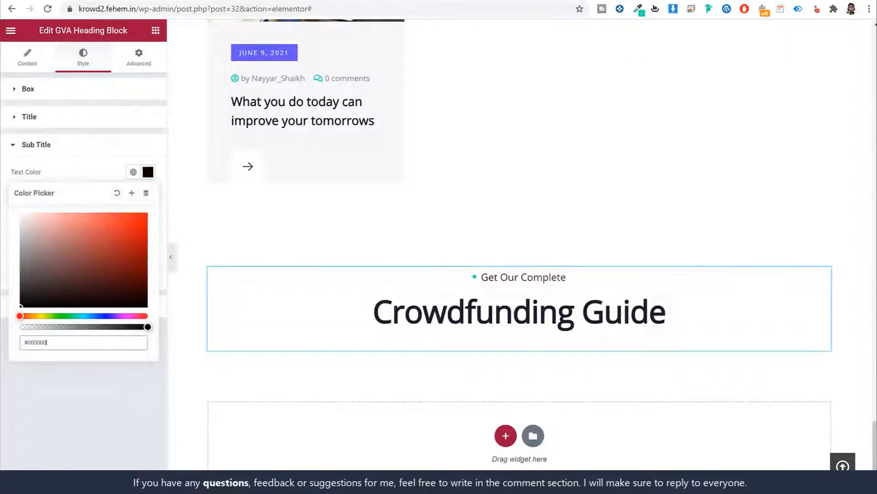
{"action": "left_click", "coordinate": [148, 172]}
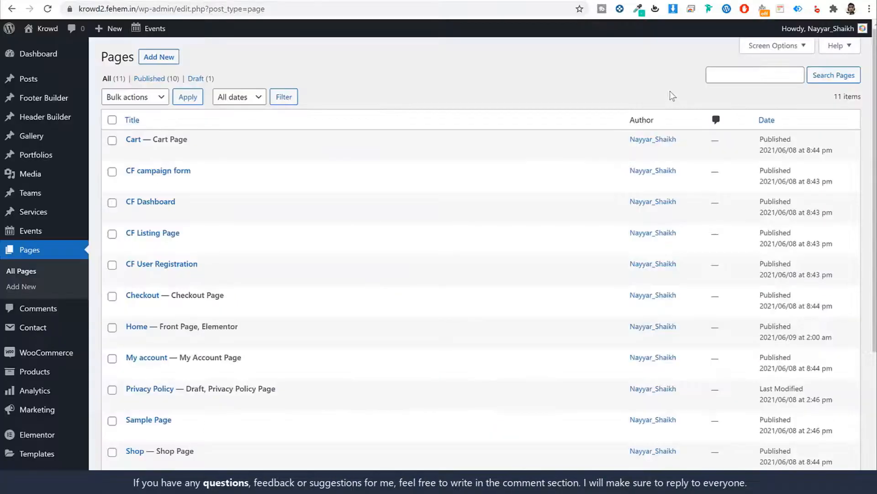
Show the MC4WP Mailchimp API settings (Not Connected), then open mailchimp.com in a new tab
{"action": "scroll", "coordinate": [673, 106], "scroll_direction": "down", "scroll_amount": 5}
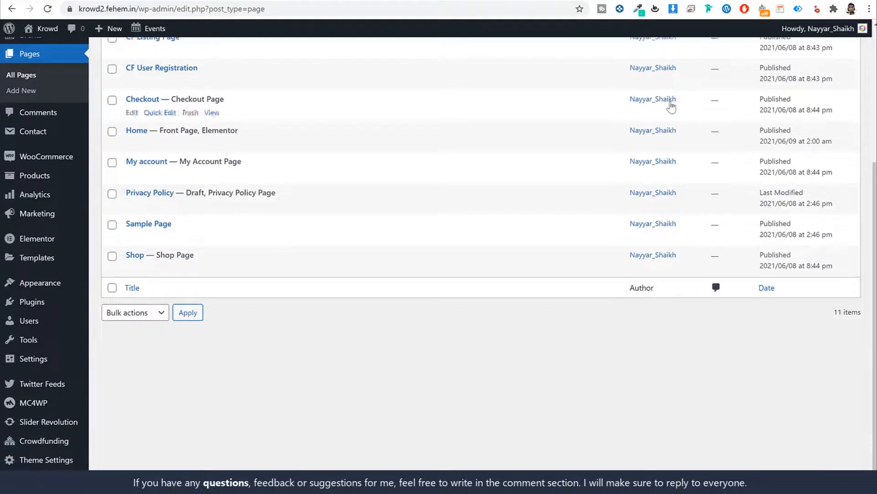
{"action": "mouse_move", "coordinate": [32, 406]}
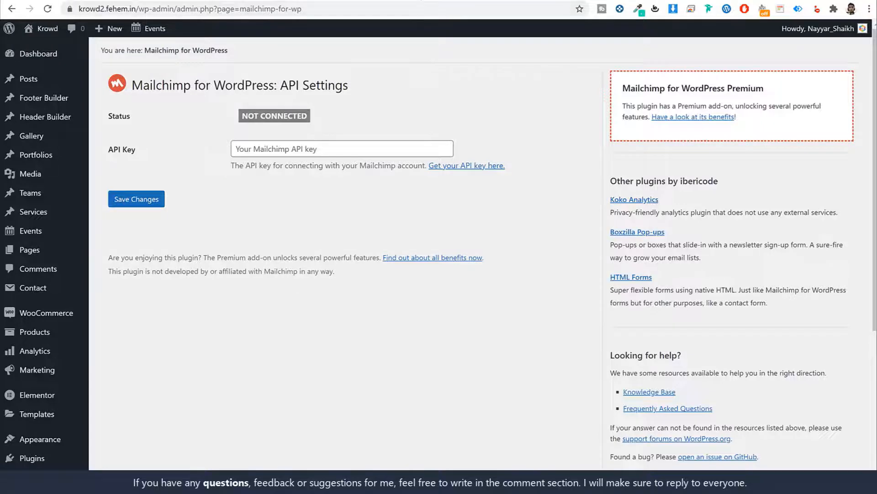
{"action": "key", "text": "ctrl+t"}
{"action": "type", "text": "mailc"}
{"action": "key", "text": "Return"}
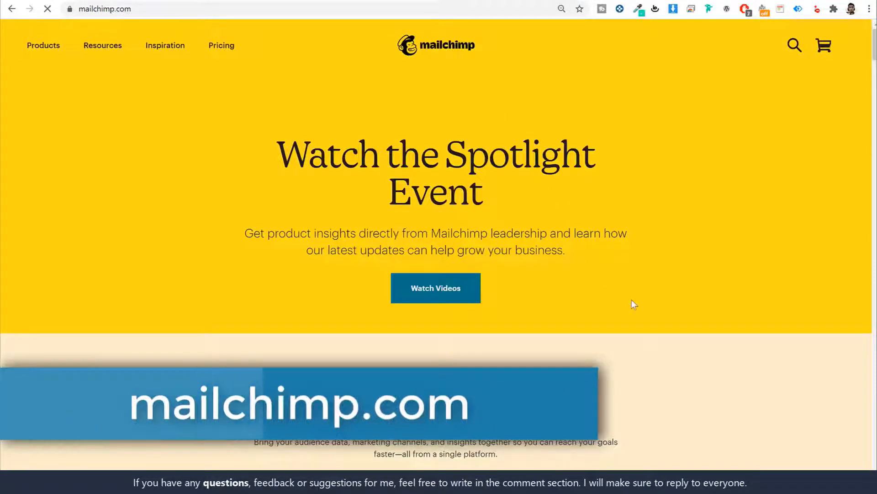
Log in to the Mailchimp account from the Mailchimp website
{"action": "left_click", "coordinate": [740, 85]}
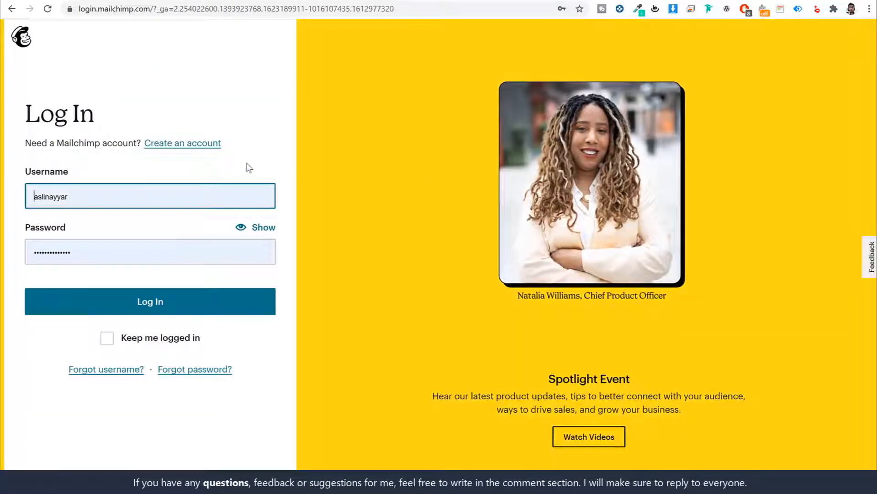
{"action": "left_click", "coordinate": [260, 151]}
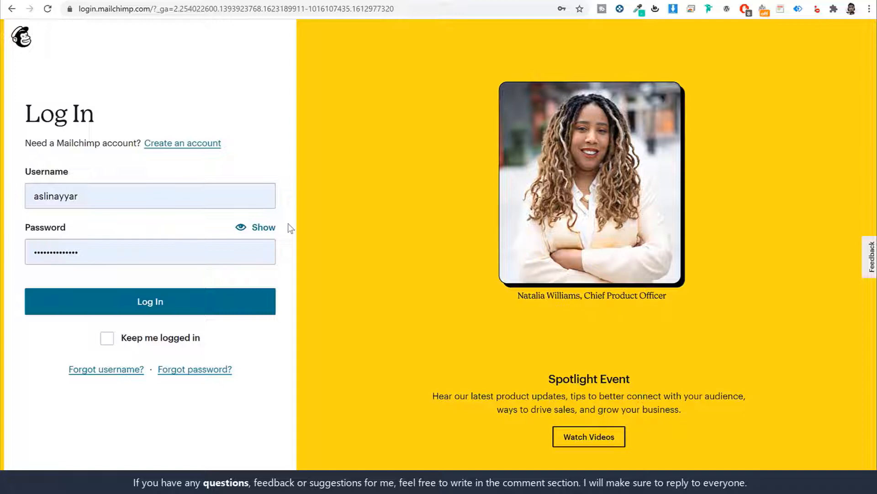
{"action": "left_click", "coordinate": [172, 300]}
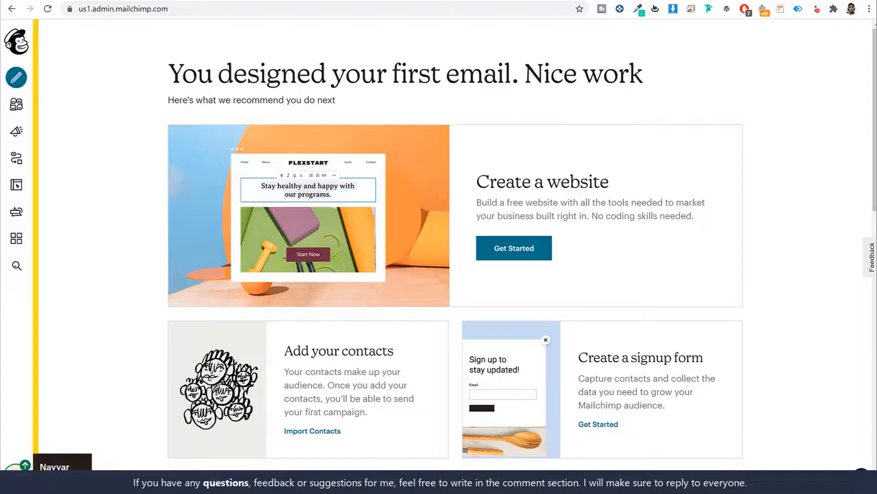
Copy the existing API key from Account > Extras > API keys
{"action": "left_click", "coordinate": [17, 465]}
{"action": "left_click", "coordinate": [66, 384]}
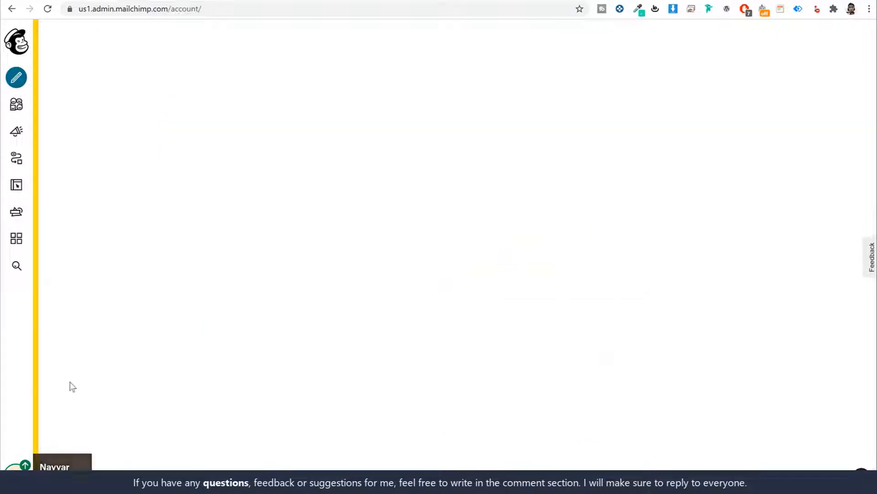
{"action": "left_click", "coordinate": [318, 117]}
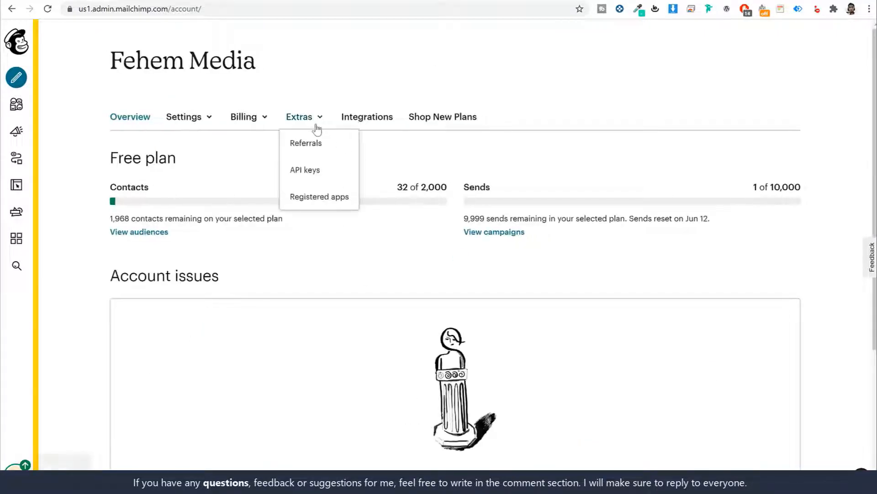
{"action": "left_click", "coordinate": [318, 173]}
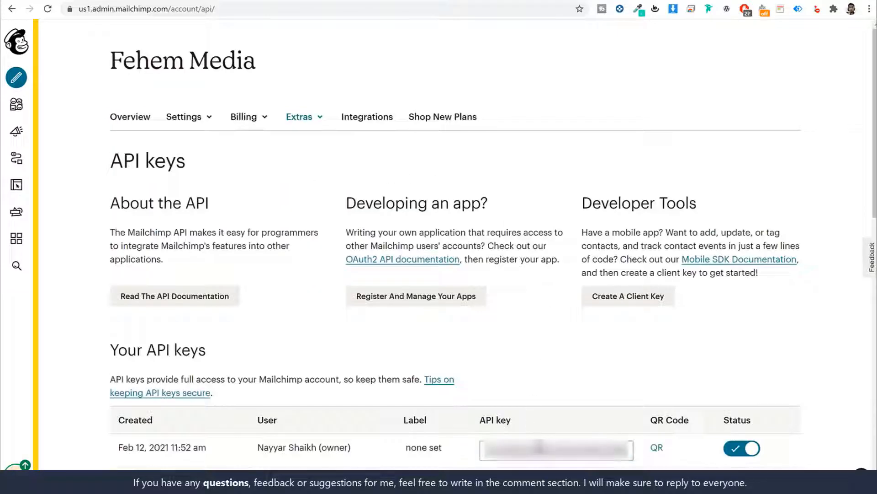
{"action": "scroll", "coordinate": [532, 439], "scroll_direction": "down", "scroll_amount": 7}
{"action": "right_click", "coordinate": [557, 115]}
{"action": "left_click", "coordinate": [586, 155]}
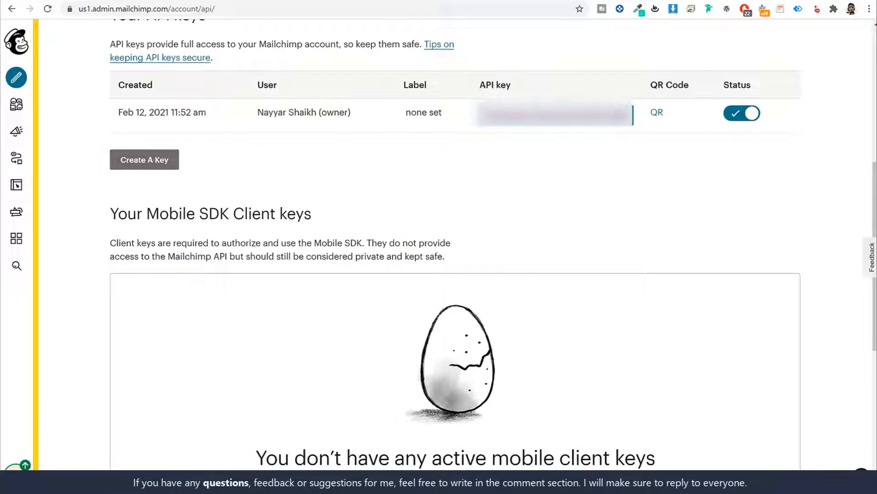
{"action": "left_click", "coordinate": [244, 1]}
Paste the copied API key into the API Key field and save to connect
{"action": "left_click", "coordinate": [324, 147]}
{"action": "key", "text": "ctrl+v"}
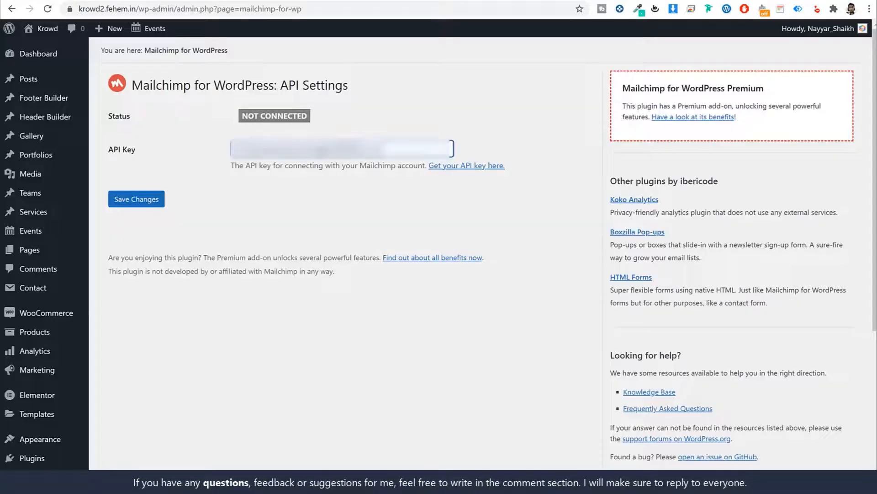
{"action": "left_click", "coordinate": [129, 198]}
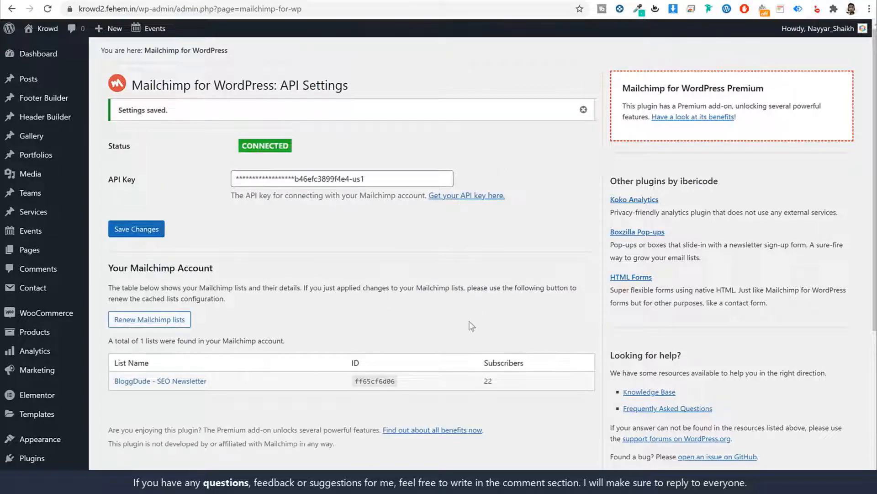
Check the connected BloggDude - SEO Newsletter list with its 22 subscribers
{"action": "scroll", "coordinate": [246, 273], "scroll_direction": "down", "scroll_amount": 3}
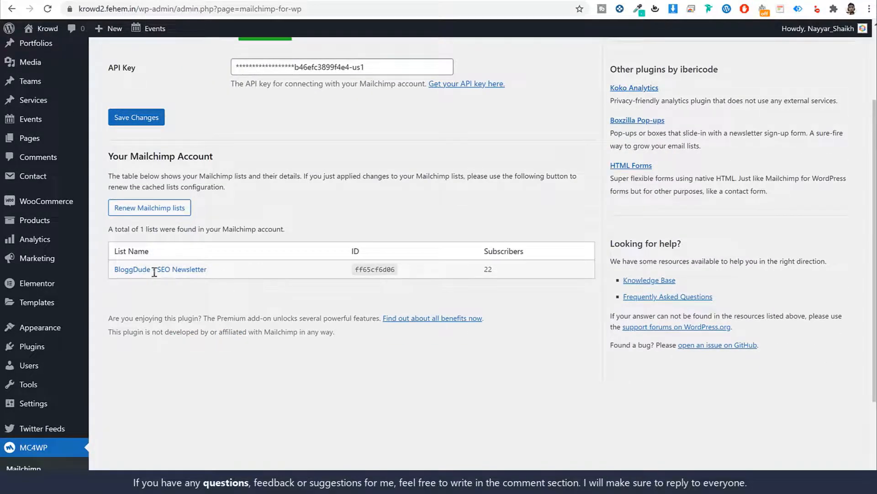
{"action": "left_click_drag", "start_coordinate": [207, 270], "coordinate": [117, 272]}
{"action": "left_click", "coordinate": [210, 299]}
{"action": "scroll", "coordinate": [279, 300], "scroll_direction": "up", "scroll_amount": 4}
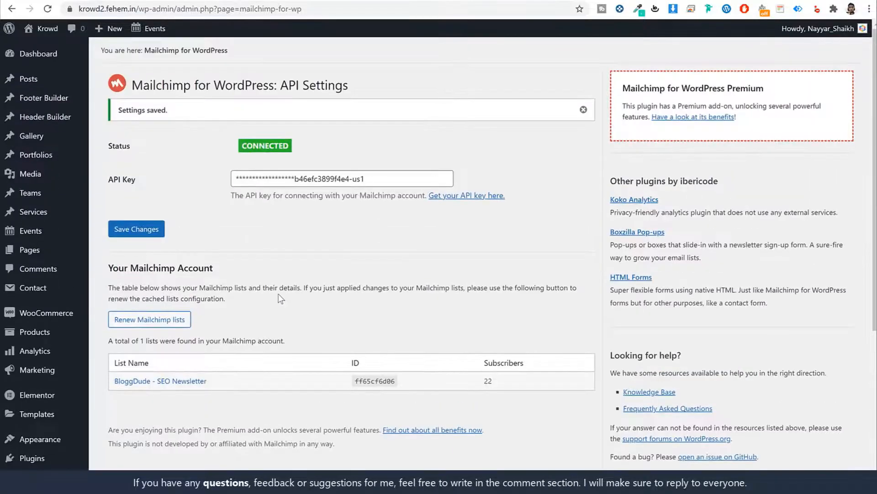
{"action": "scroll", "coordinate": [281, 291], "scroll_direction": "down", "scroll_amount": 8}
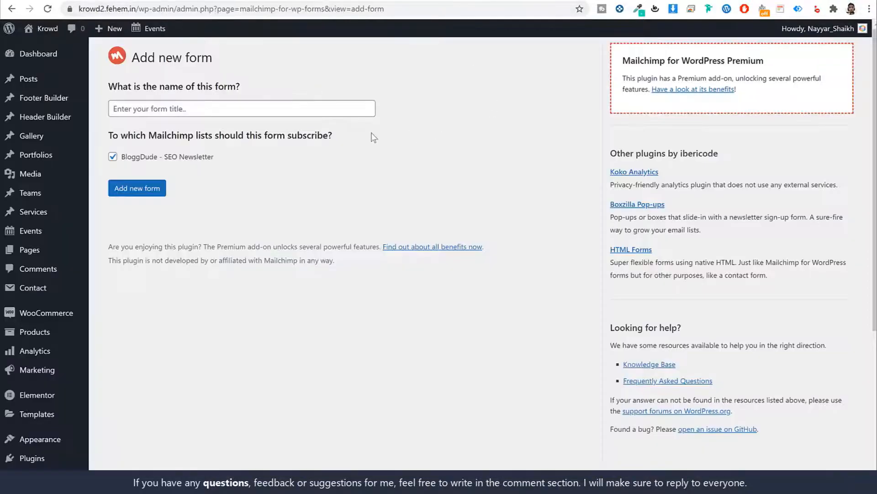
Create a new sign-up form named Form1
{"action": "left_click", "coordinate": [254, 108]}
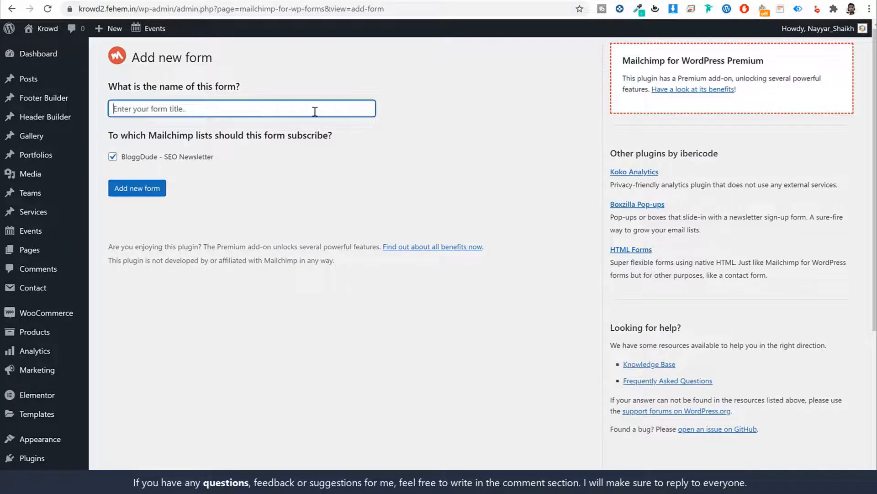
{"action": "type", "text": "Form1"}
{"action": "left_click", "coordinate": [139, 188]}
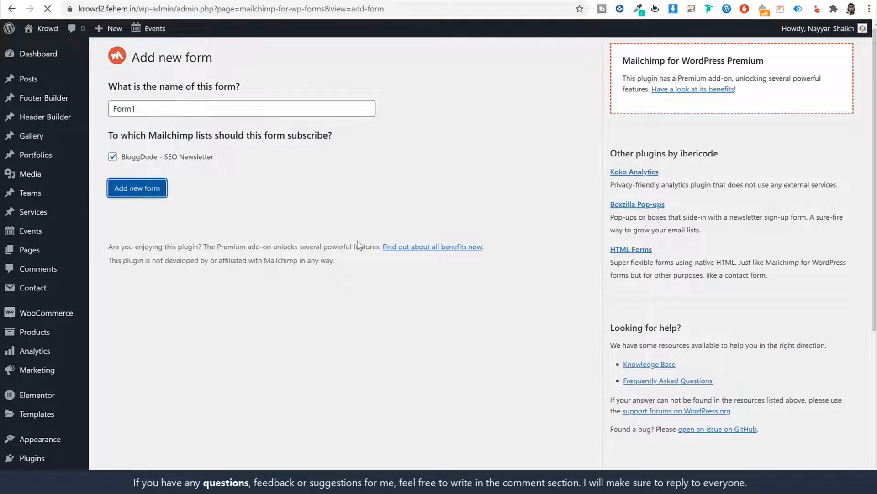
{"action": "scroll", "coordinate": [519, 298], "scroll_direction": "down", "scroll_amount": 5}
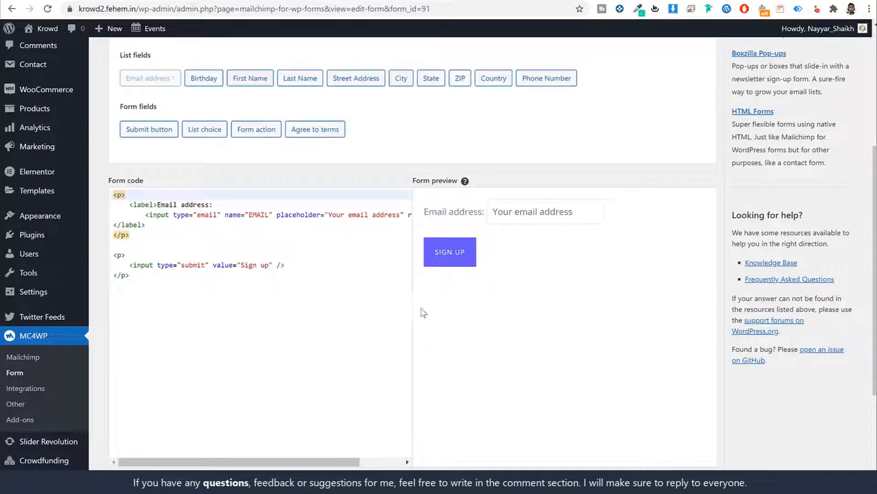
Open the Newsletter file in the Krowd Media PC folder and select its HTML code
{"action": "left_click", "coordinate": [155, 1]}
{"action": "key", "text": "alt+Tab"}
{"action": "key", "text": "alt+Left"}
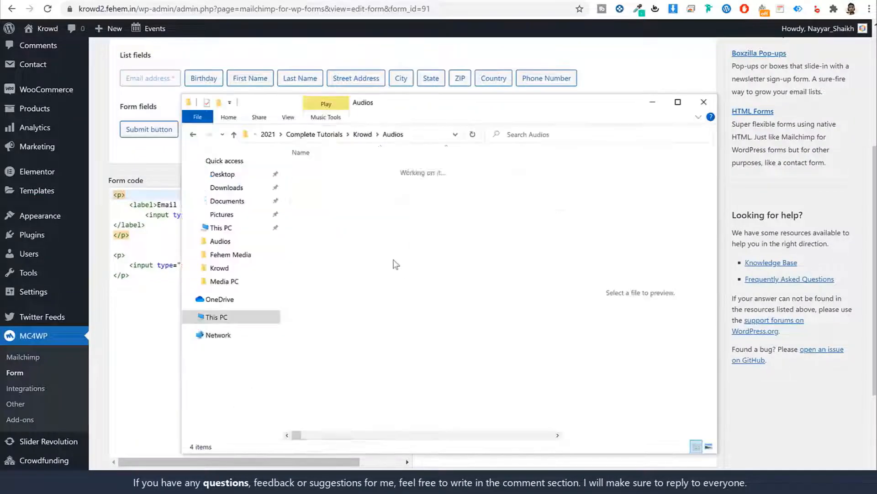
{"action": "double_click", "coordinate": [375, 192]}
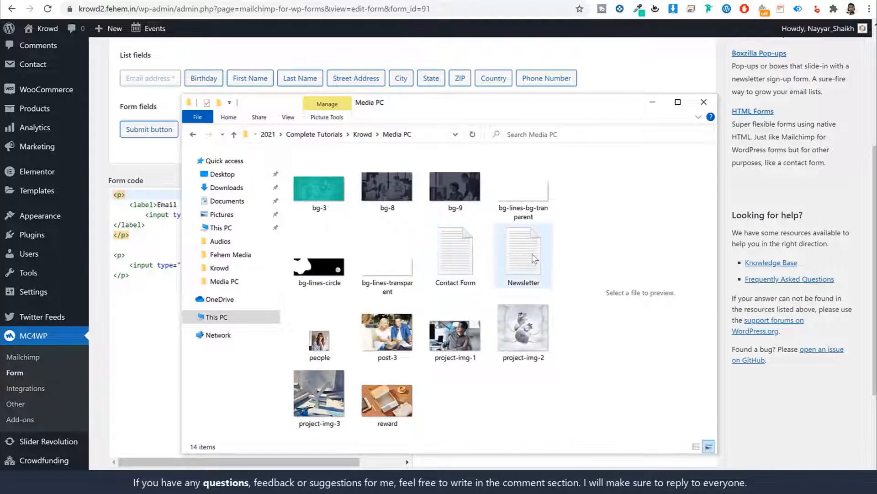
{"action": "double_click", "coordinate": [532, 254]}
{"action": "left_click_drag", "start_coordinate": [331, 194], "coordinate": [274, 84]}
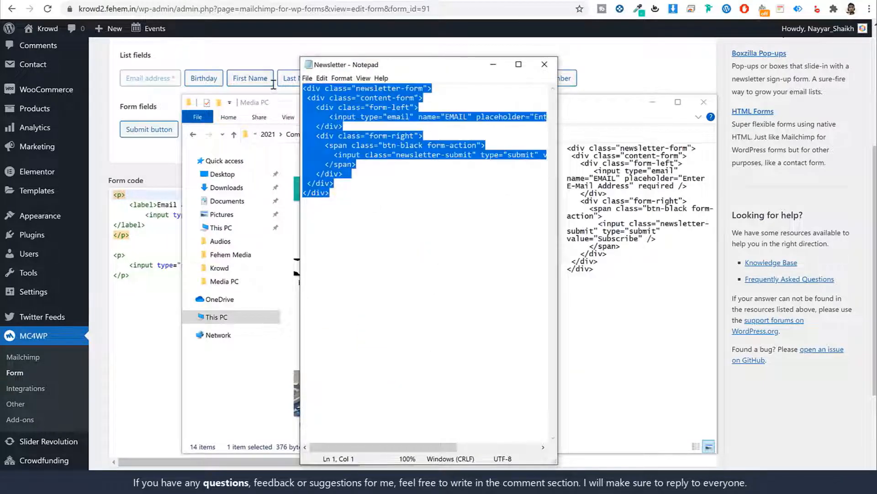
Replace the default form code with the newsletter HTML and save the form
{"action": "left_click", "coordinate": [137, 273]}
{"action": "key", "text": "ctrl+a"}
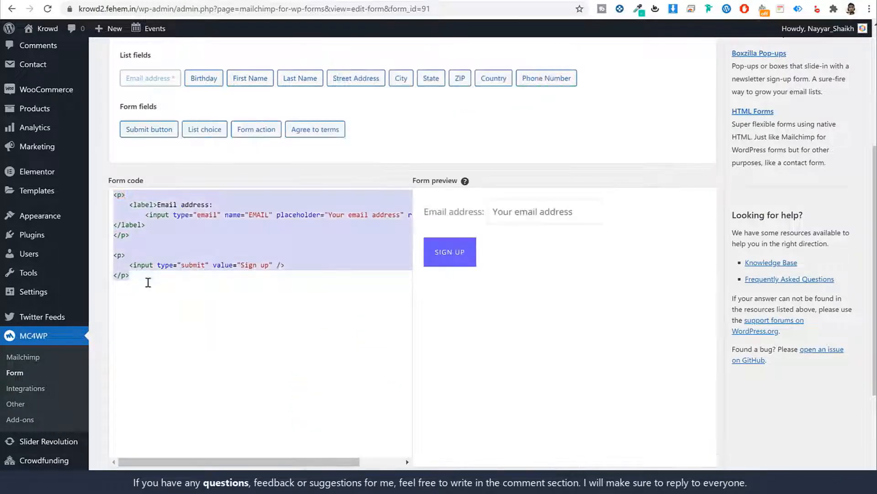
{"action": "key", "text": "BackSpace"}
{"action": "key", "text": "ctrl+v"}
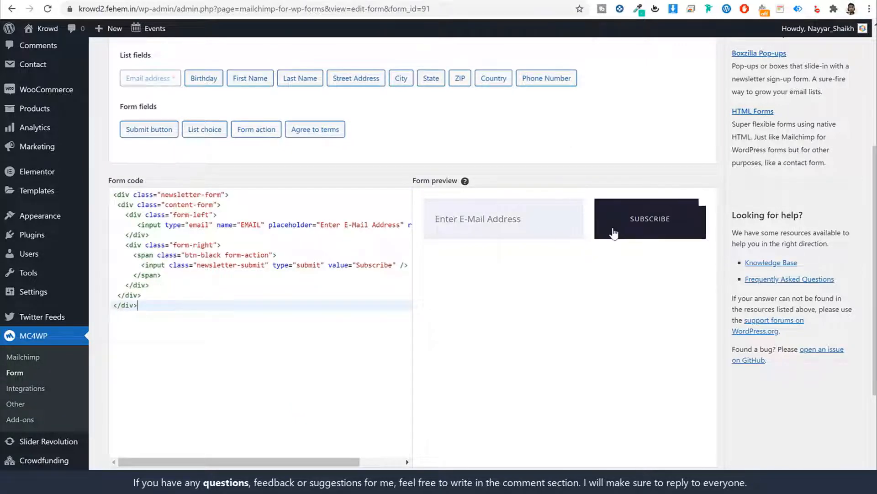
{"action": "scroll", "coordinate": [243, 439], "scroll_direction": "down", "scroll_amount": 2}
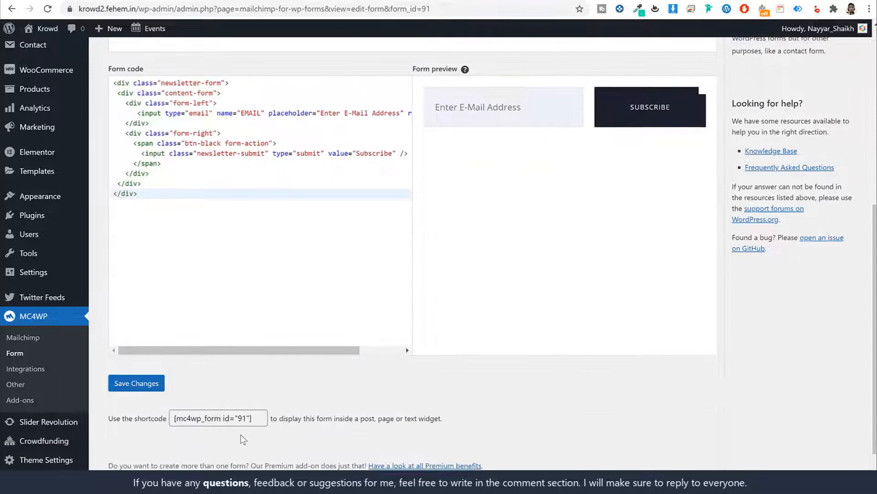
{"action": "left_click", "coordinate": [151, 388]}
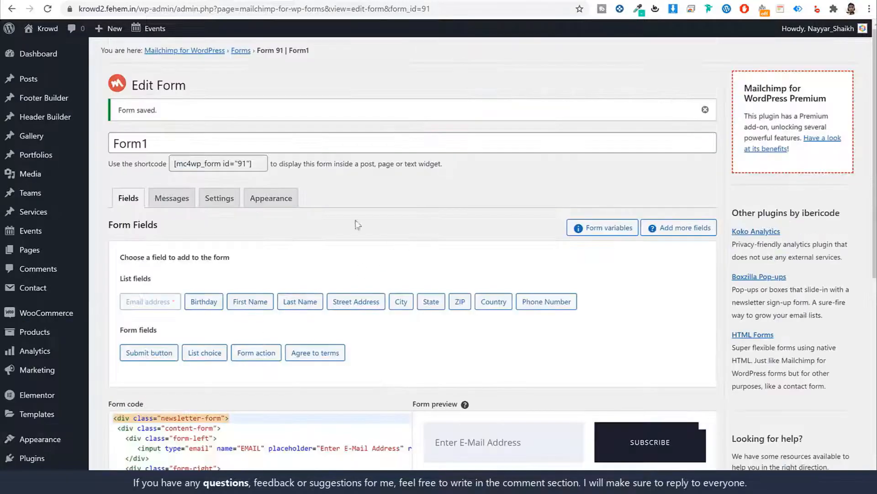
Copy the Form1 shortcode
{"action": "left_click", "coordinate": [214, 164]}
{"action": "right_click", "coordinate": [226, 165]}
{"action": "left_click", "coordinate": [233, 172]}
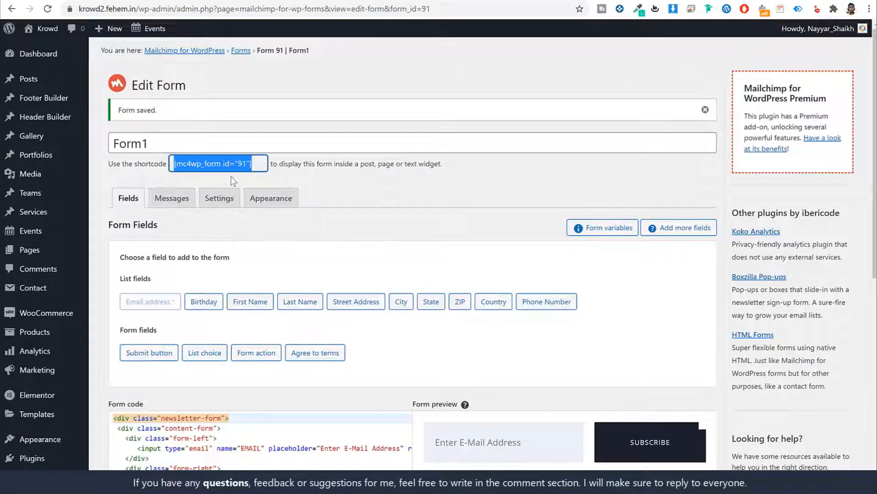
{"action": "left_click", "coordinate": [168, 1]}
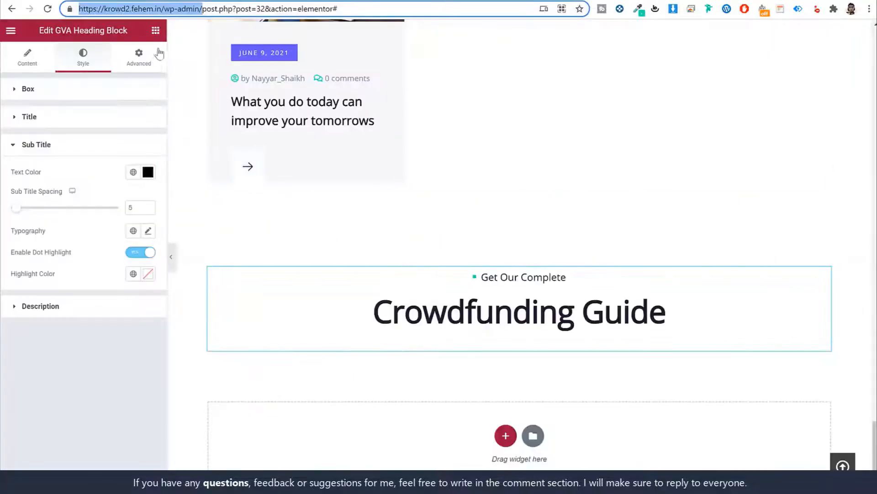
Add a Shortcode widget under Crowdfunding Guide containing [mc4wp_form id="91"]
{"action": "left_click", "coordinate": [161, 35]}
{"action": "left_click", "coordinate": [160, 33]}
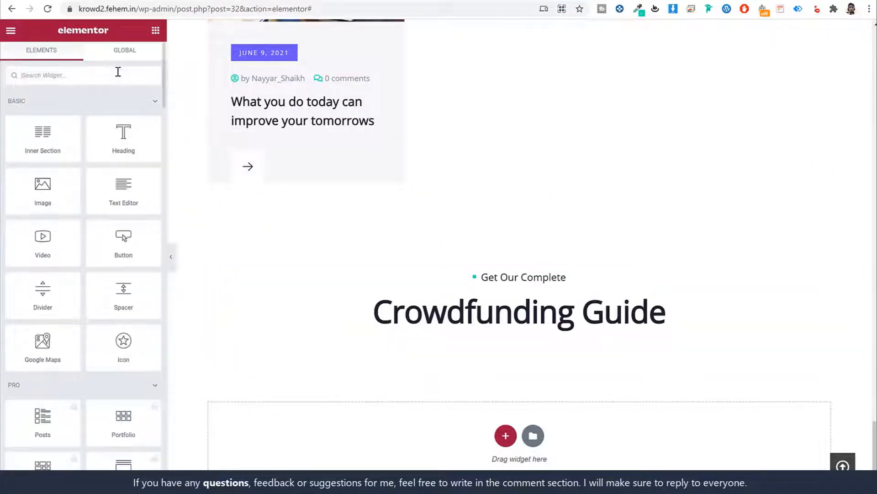
{"action": "type", "text": "sho"}
{"action": "left_click_drag", "start_coordinate": [43, 114], "coordinate": [539, 321]}
{"action": "left_click", "coordinate": [106, 158]}
{"action": "key", "text": "ctrl+v"}
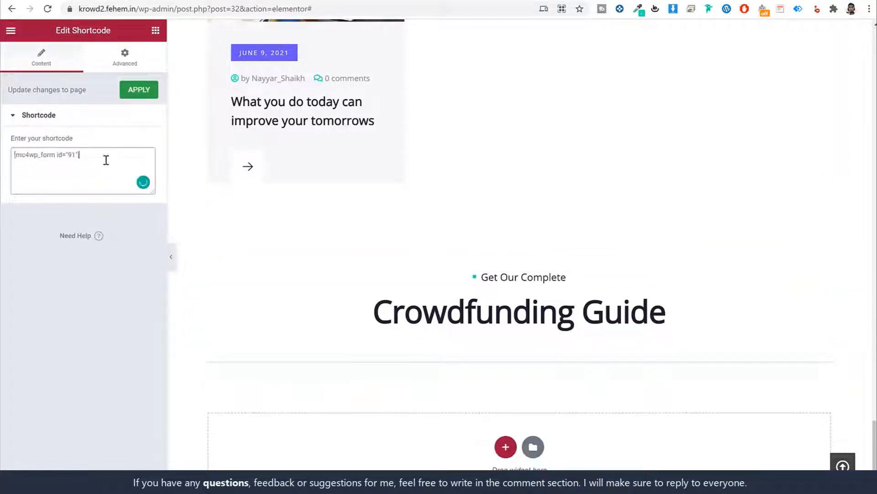
{"action": "scroll", "coordinate": [526, 344], "scroll_direction": "down", "scroll_amount": 1}
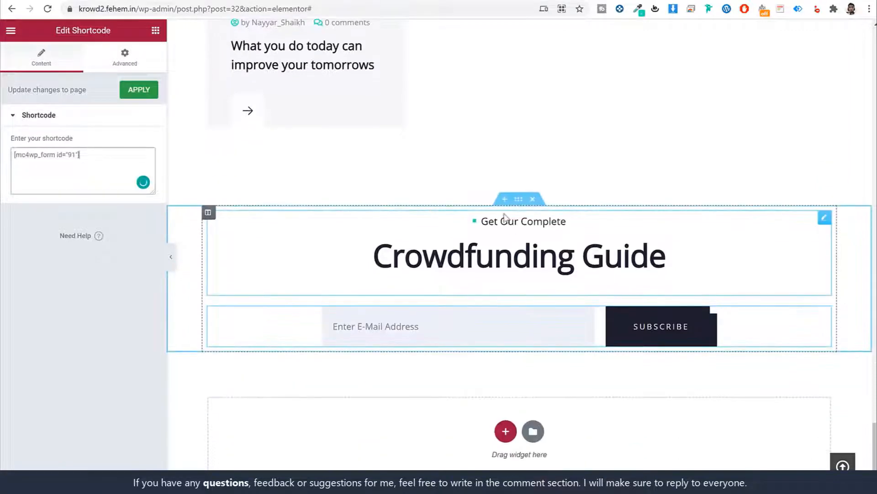
{"action": "left_click", "coordinate": [519, 201]}
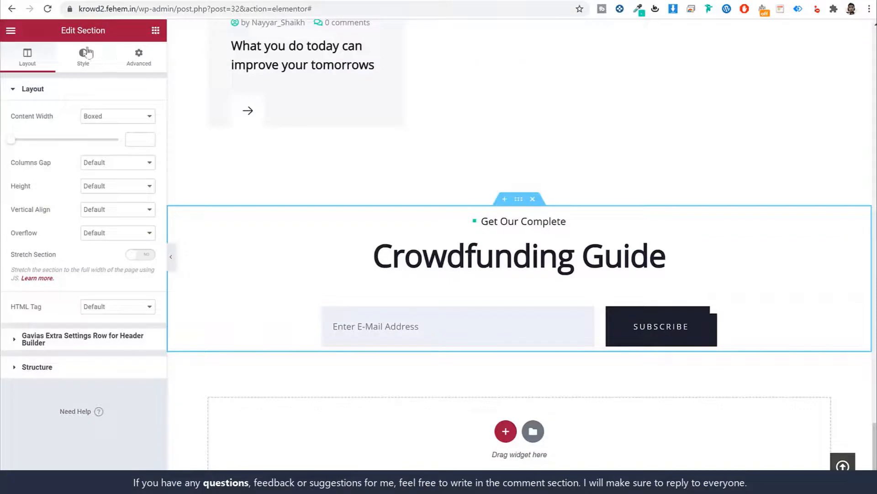
Set the section background to the classic teal bg-3.jpg image
{"action": "left_click", "coordinate": [83, 56]}
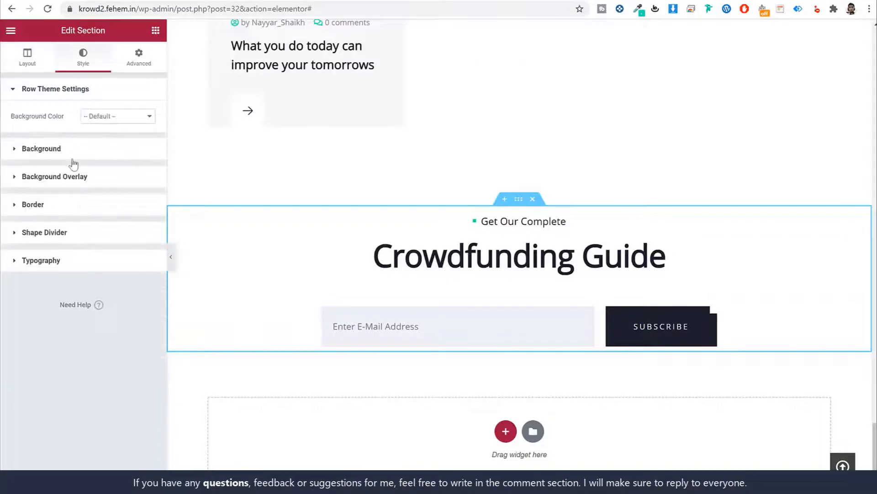
{"action": "left_click", "coordinate": [74, 154]}
{"action": "left_click", "coordinate": [101, 169]}
{"action": "left_click", "coordinate": [82, 250]}
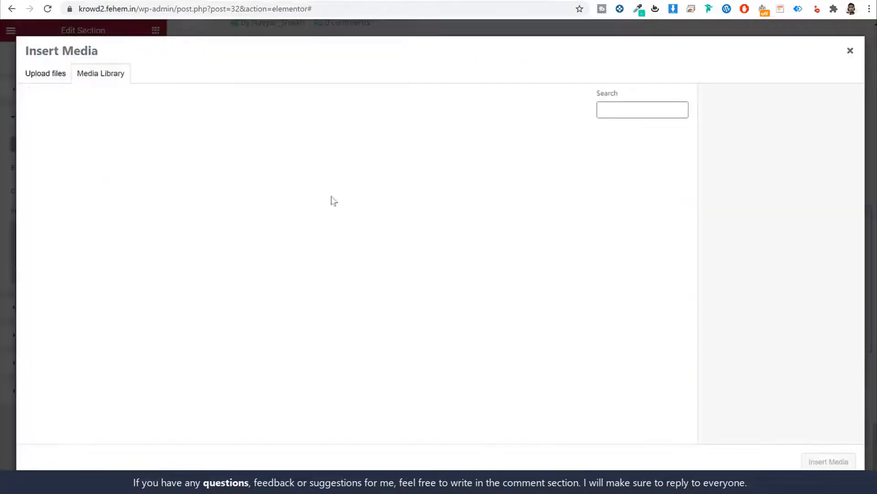
{"action": "left_click", "coordinate": [53, 343]}
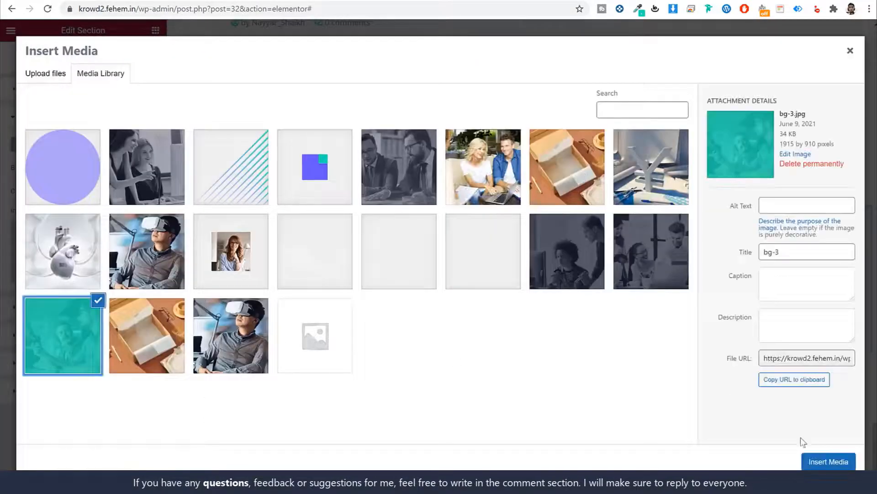
{"action": "left_click", "coordinate": [827, 462]}
Give the section unlinked padding of 100 top and 110 bottom
{"action": "left_click", "coordinate": [156, 64]}
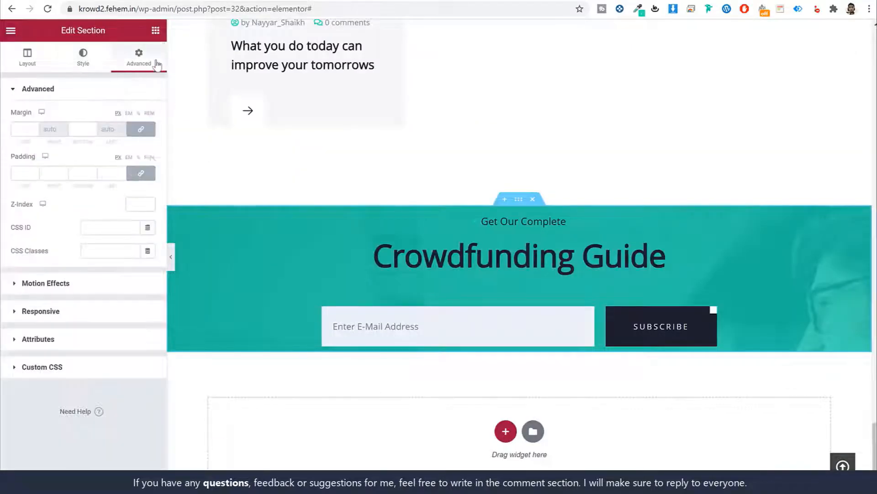
{"action": "left_click", "coordinate": [141, 173]}
{"action": "left_click", "coordinate": [21, 173]}
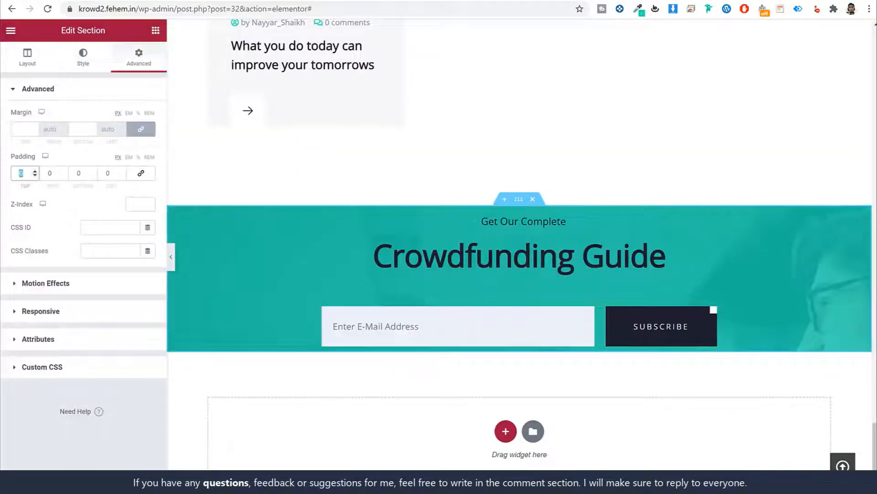
{"action": "type", "text": "100"}
{"action": "key", "text": "Tab"}
{"action": "key", "text": "Tab"}
{"action": "type", "text": "100"}
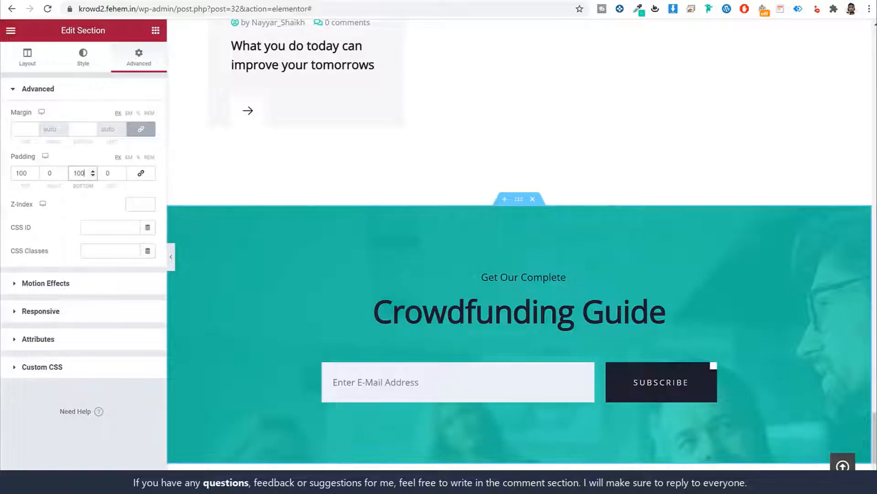
{"action": "type", "text": "110"}
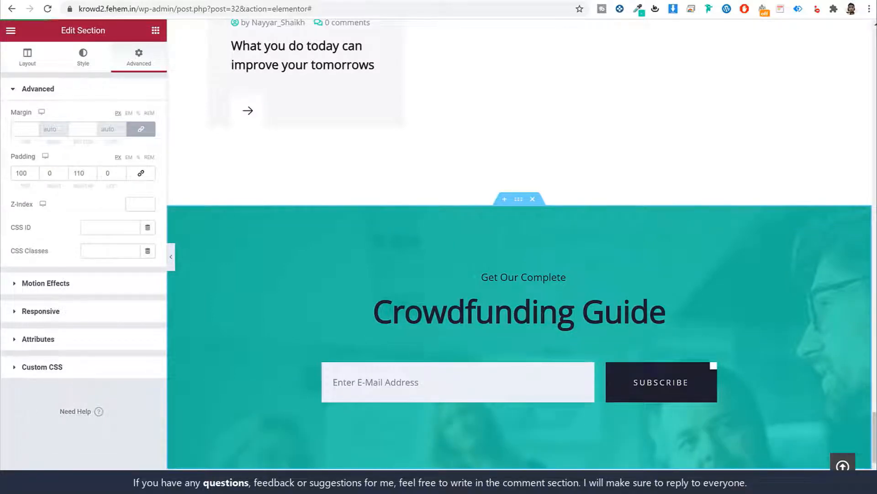
{"action": "scroll", "coordinate": [651, 304], "scroll_direction": "up", "scroll_amount": 5}
{"action": "scroll", "coordinate": [651, 303], "scroll_direction": "up", "scroll_amount": 20}
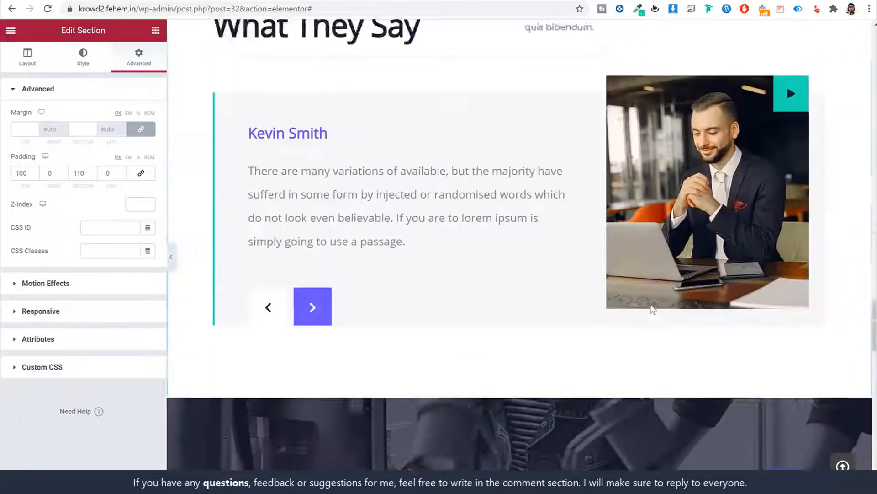
Preview the home page at mobile width and look through its layout
{"action": "scroll", "coordinate": [651, 309], "scroll_direction": "up", "scroll_amount": 20}
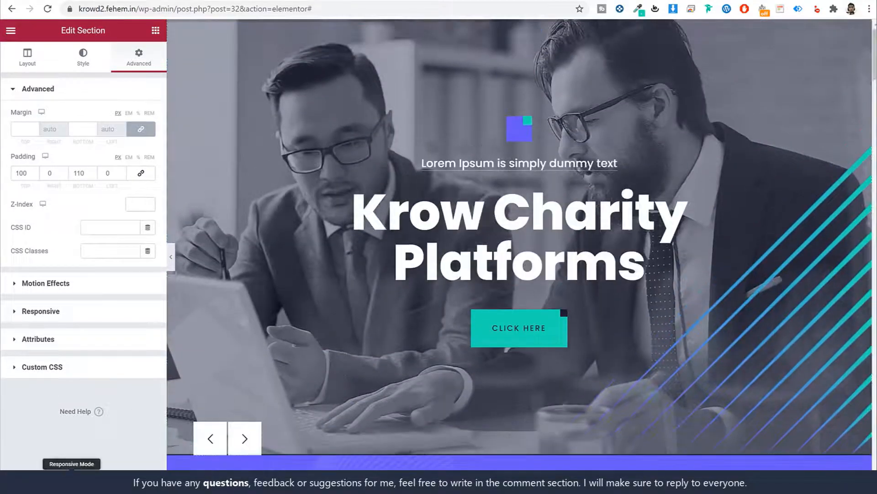
{"action": "left_click", "coordinate": [72, 479]}
{"action": "scroll", "coordinate": [575, 327], "scroll_direction": "down", "scroll_amount": 15}
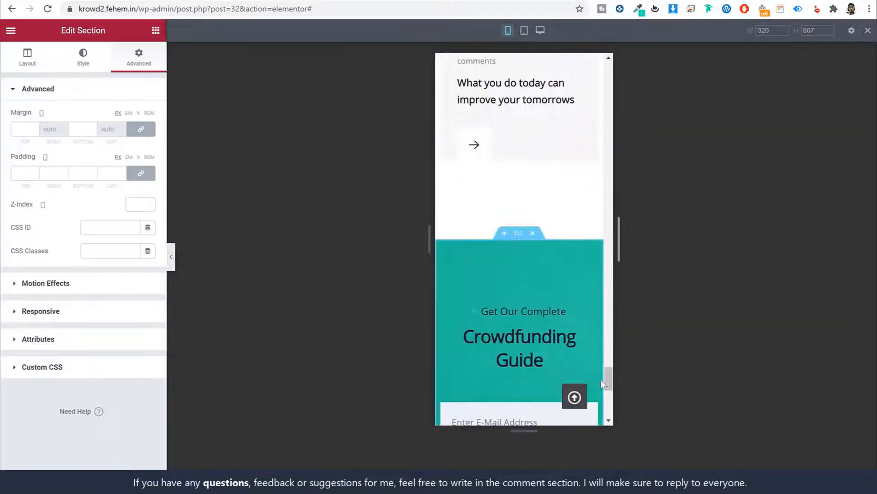
{"action": "left_click_drag", "start_coordinate": [608, 378], "coordinate": [609, 388]}
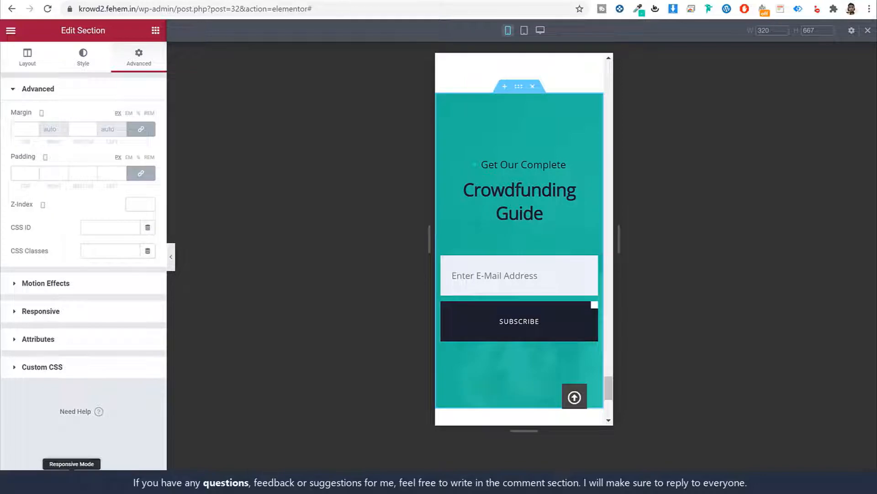
{"action": "left_click_drag", "start_coordinate": [609, 386], "coordinate": [593, 399]}
Check the layout at tablet width, then return the preview to desktop
{"action": "left_click", "coordinate": [524, 30]}
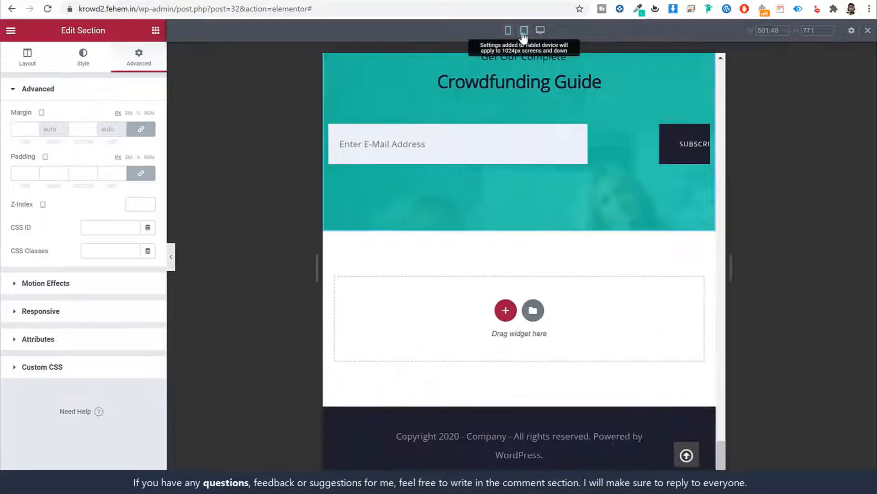
{"action": "scroll", "coordinate": [728, 380], "scroll_direction": "up", "scroll_amount": 10}
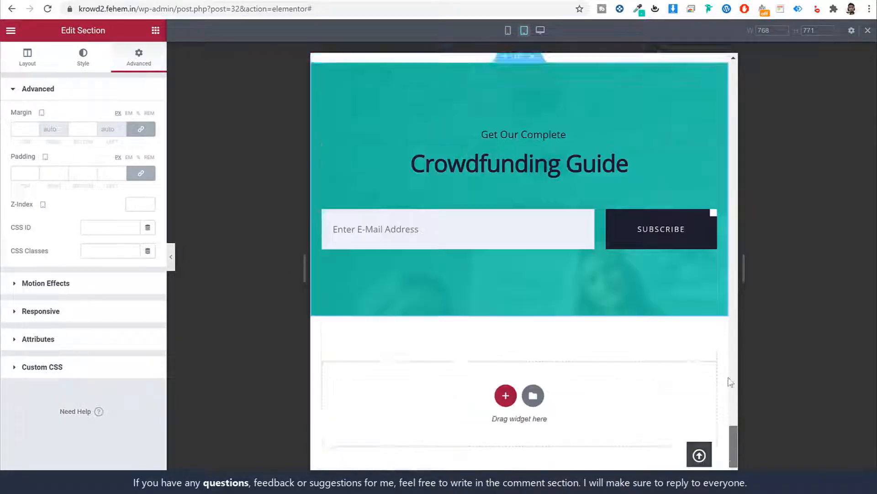
{"action": "left_click_drag", "start_coordinate": [723, 334], "coordinate": [726, 70]}
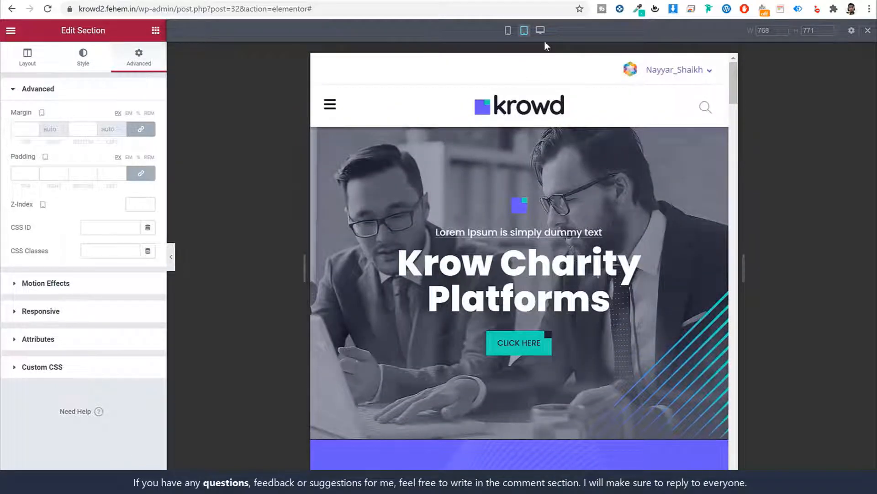
{"action": "left_click", "coordinate": [541, 30]}
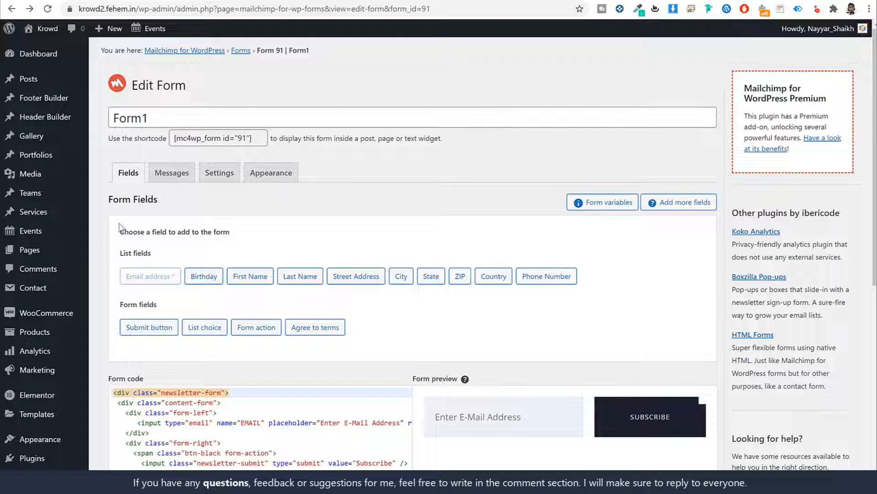
Add a new page titled About with the Full Width (100% Main Width) option on
{"action": "left_click", "coordinate": [29, 249]}
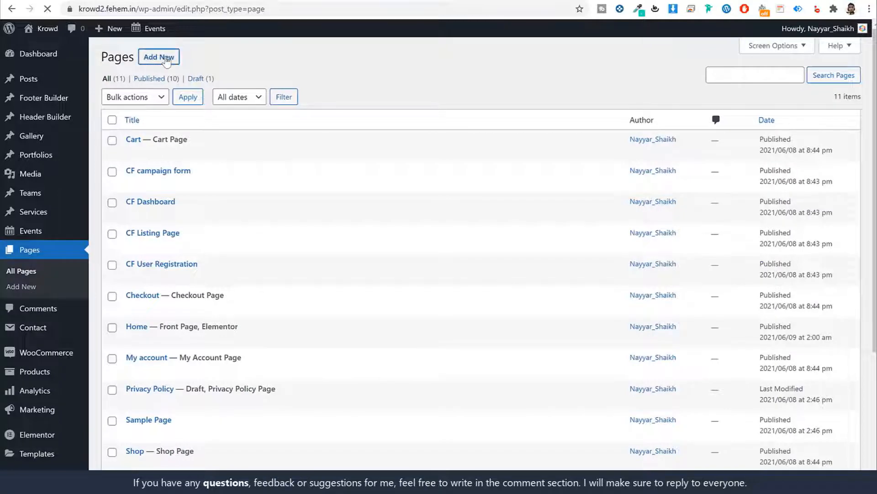
{"action": "left_click", "coordinate": [167, 59]}
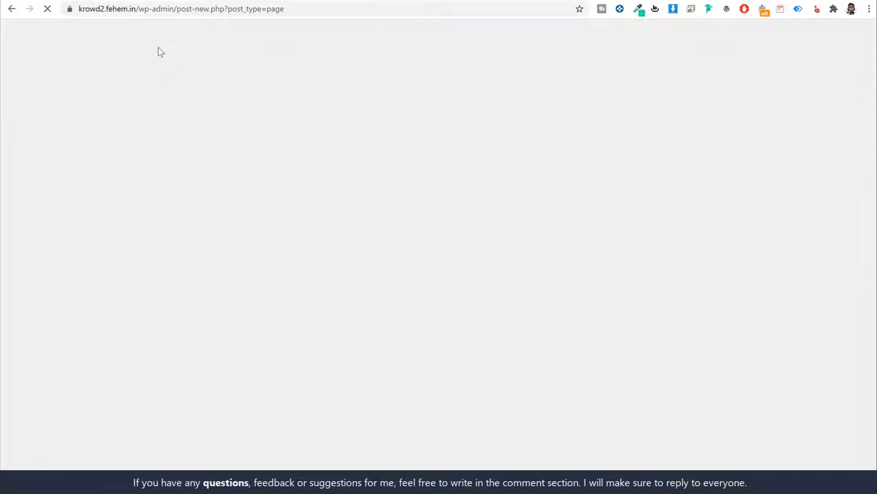
{"action": "type", "text": "About"}
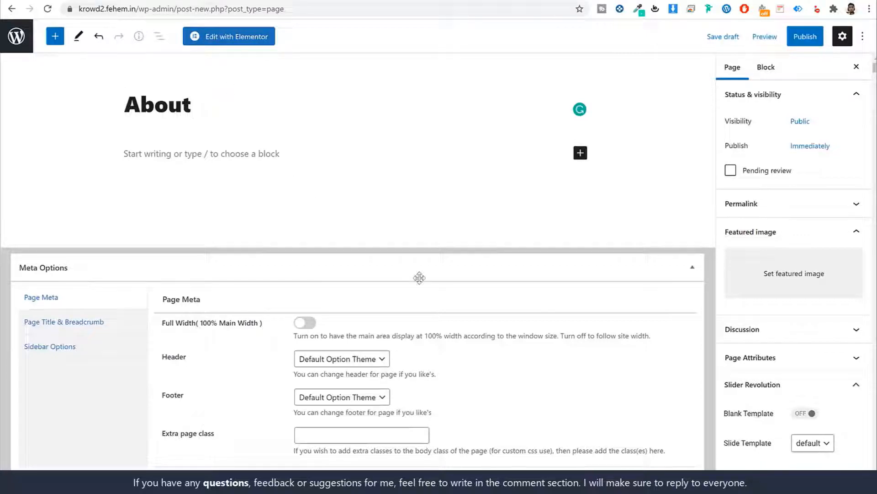
{"action": "left_click", "coordinate": [307, 323]}
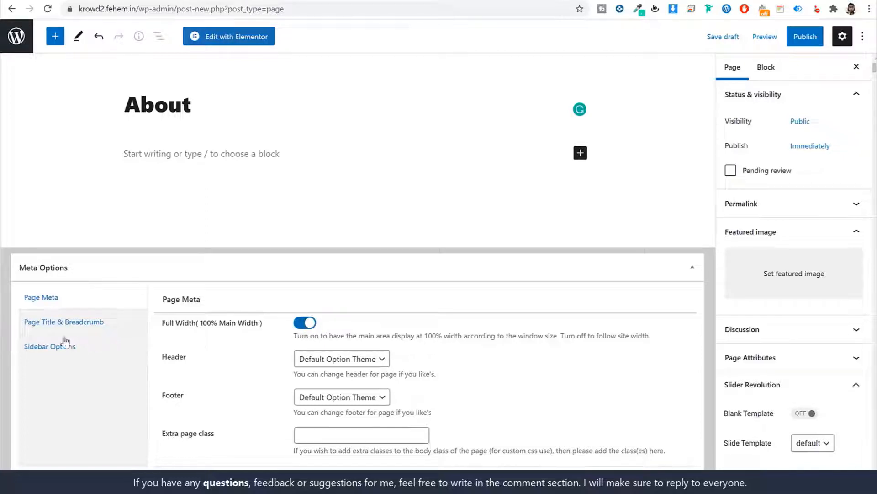
{"action": "left_click", "coordinate": [68, 323]}
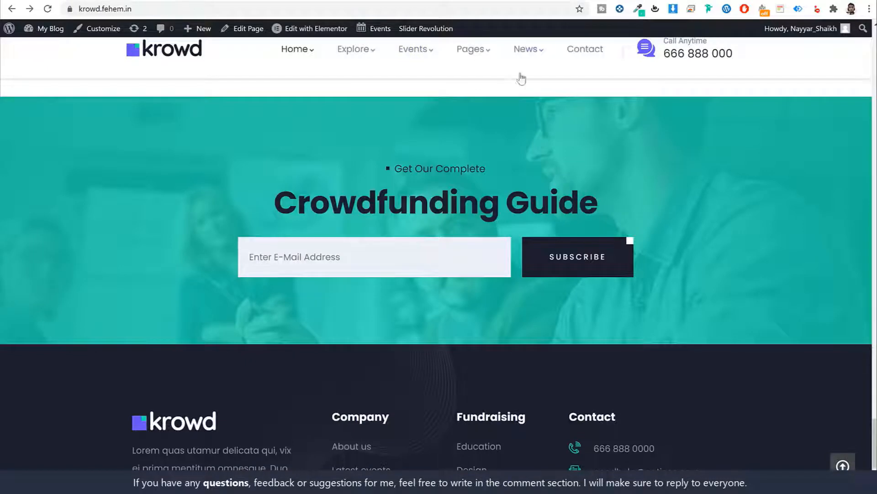
Look over the demo About Us page on the live site
{"action": "scroll", "coordinate": [520, 79], "scroll_direction": "up", "scroll_amount": 5}
{"action": "mouse_move", "coordinate": [545, 89]}
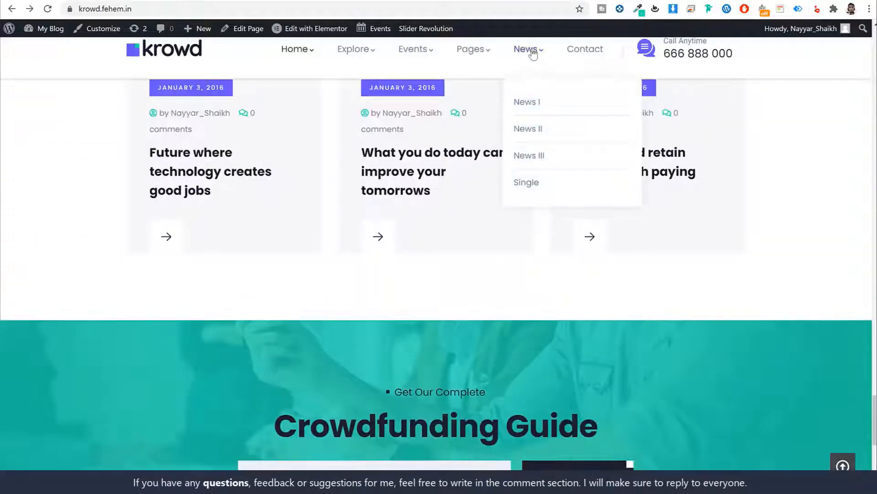
{"action": "mouse_move", "coordinate": [486, 55]}
{"action": "left_click", "coordinate": [488, 112]}
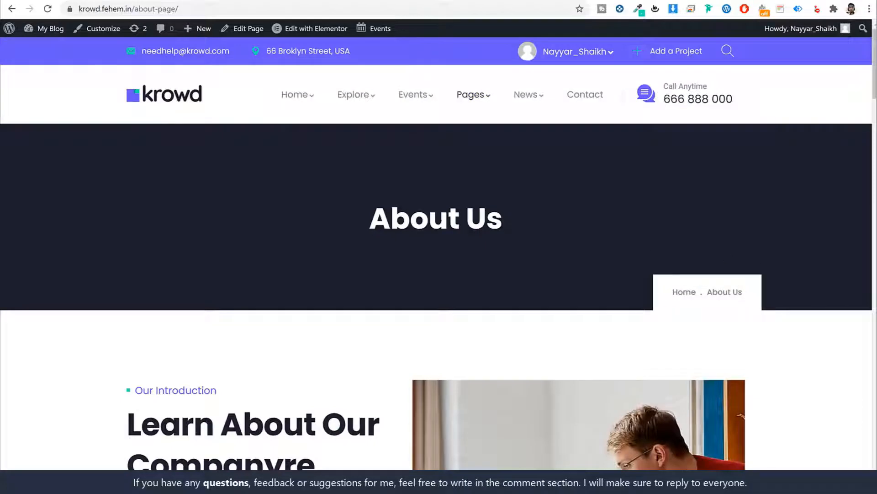
{"action": "left_click_drag", "start_coordinate": [368, 201], "coordinate": [574, 241]}
{"action": "left_click", "coordinate": [574, 241]}
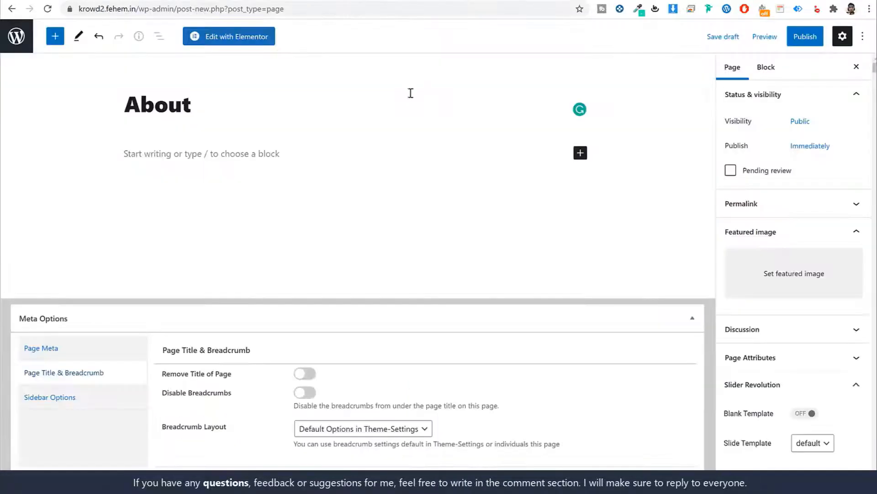
Publish the About page and open it in Elementor
{"action": "left_click", "coordinate": [804, 37]}
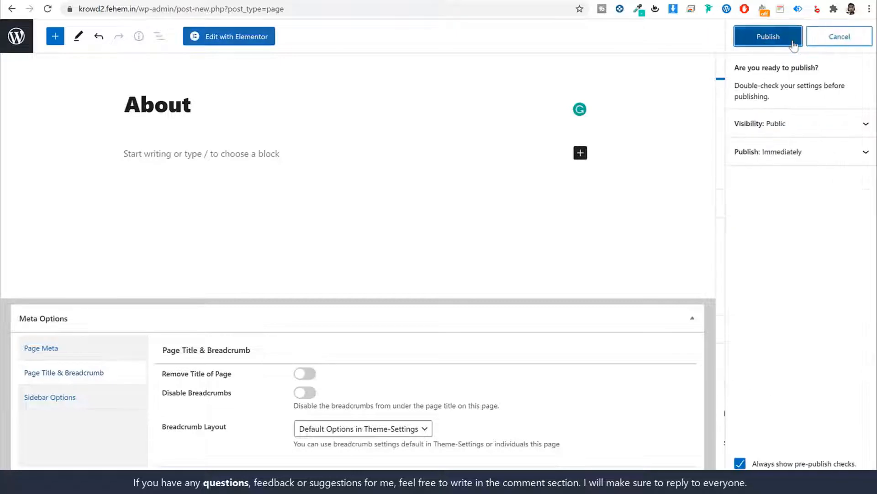
{"action": "left_click", "coordinate": [793, 37]}
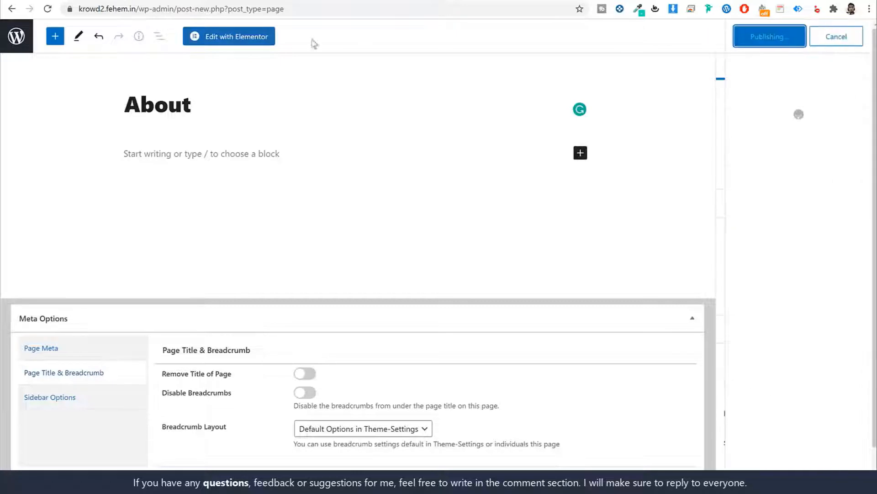
{"action": "left_click", "coordinate": [237, 41]}
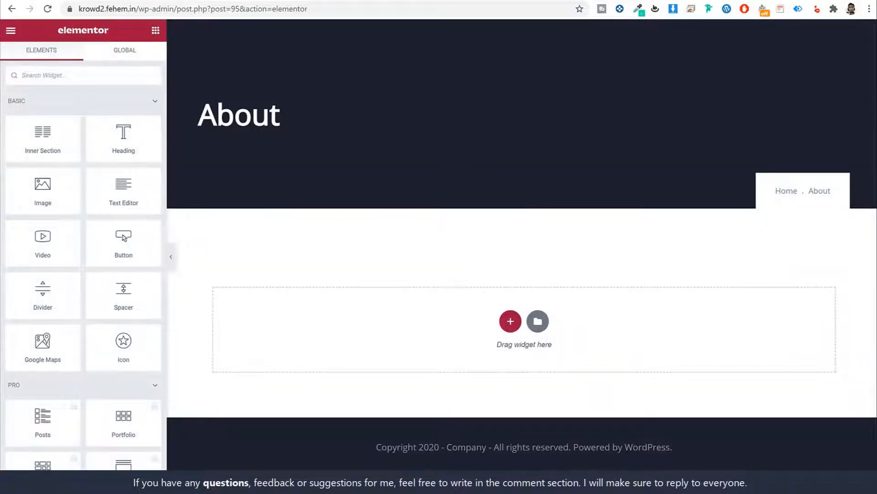
Locate the Pages template folder in the Krowd project files
{"action": "key", "text": "alt+Tab"}
{"action": "key", "text": "alt+Left"}
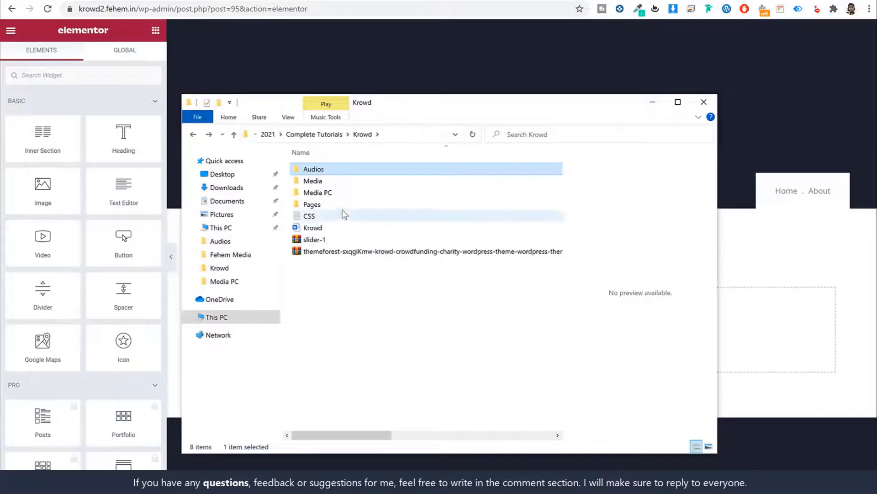
{"action": "double_click", "coordinate": [334, 205]}
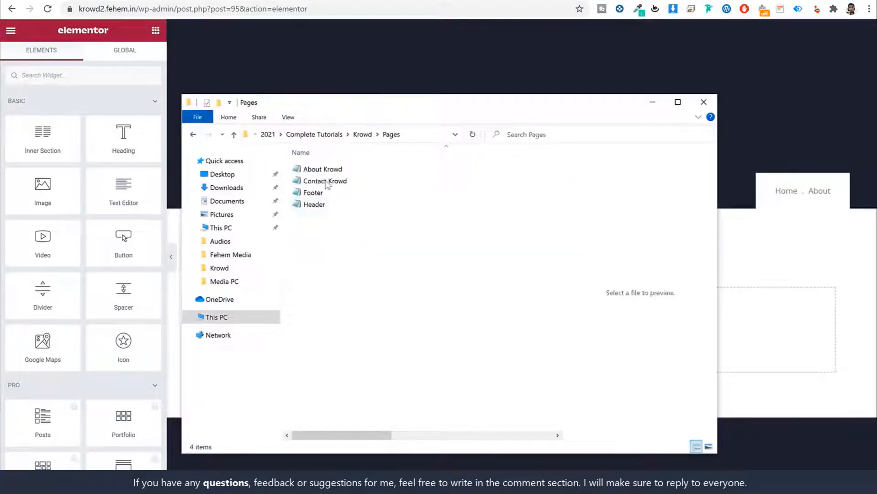
{"action": "left_click", "coordinate": [442, 78]}
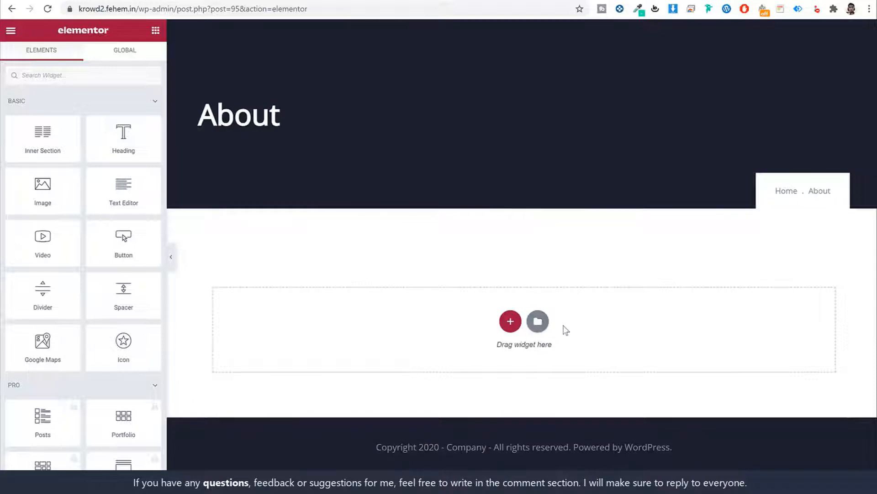
Import the About Krowd template from Krowd > Pages and insert it into the page
{"action": "left_click", "coordinate": [538, 320]}
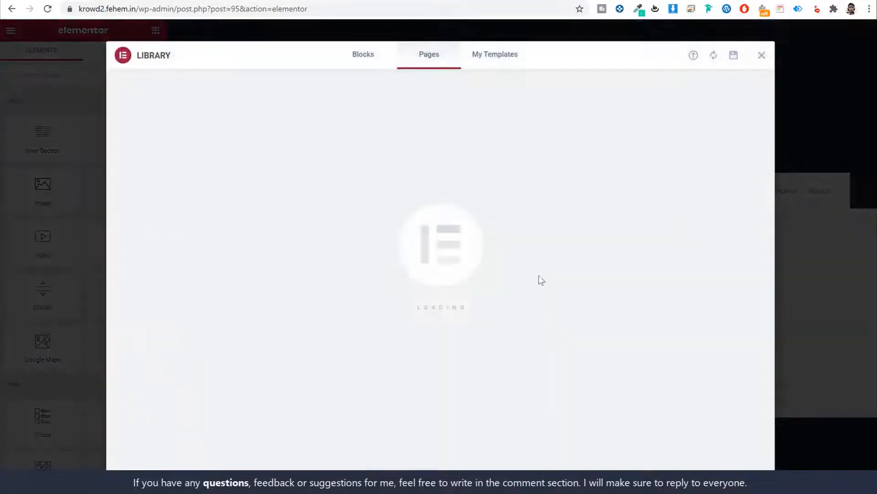
{"action": "left_click", "coordinate": [496, 58]}
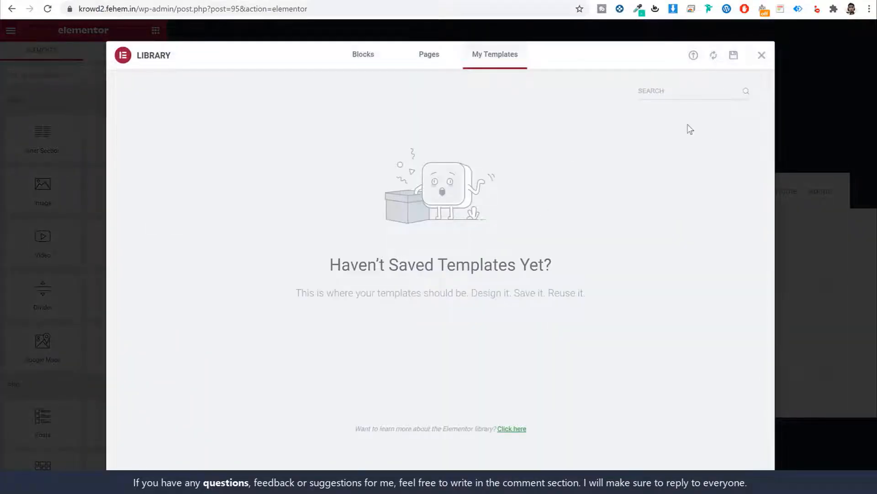
{"action": "left_click", "coordinate": [694, 57]}
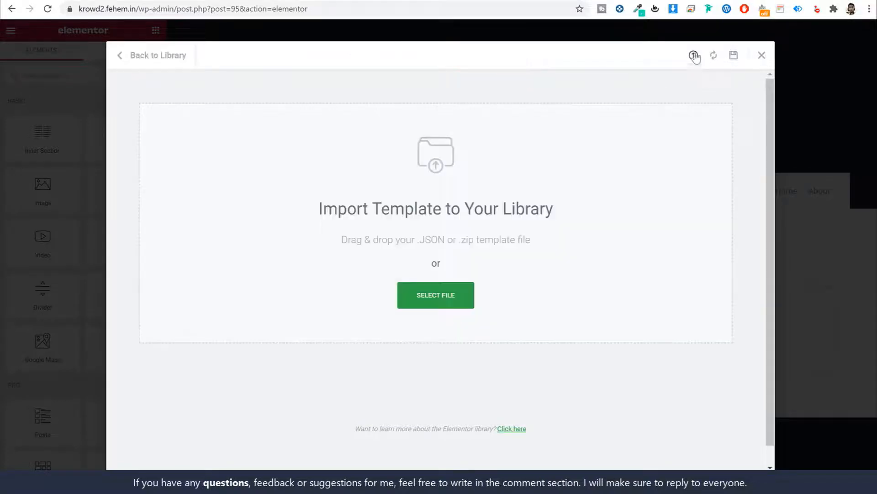
{"action": "left_click", "coordinate": [458, 299]}
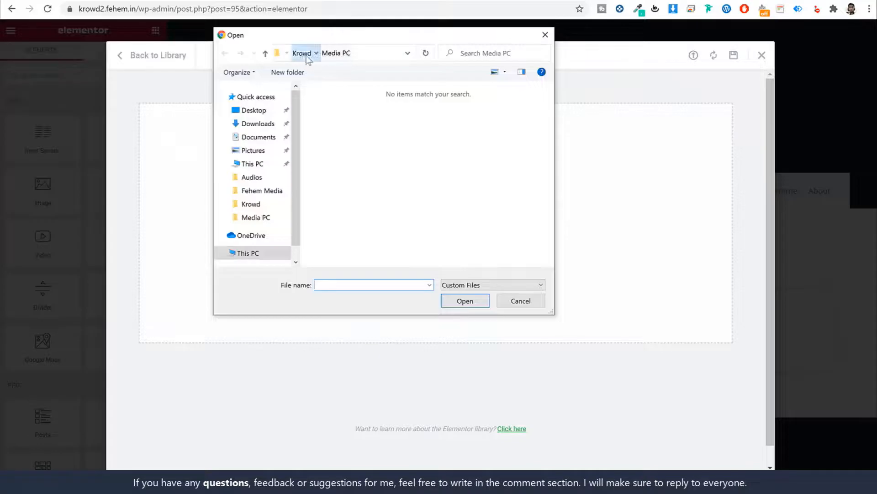
{"action": "left_click", "coordinate": [304, 55]}
{"action": "double_click", "coordinate": [357, 140]}
{"action": "left_click", "coordinate": [351, 106]}
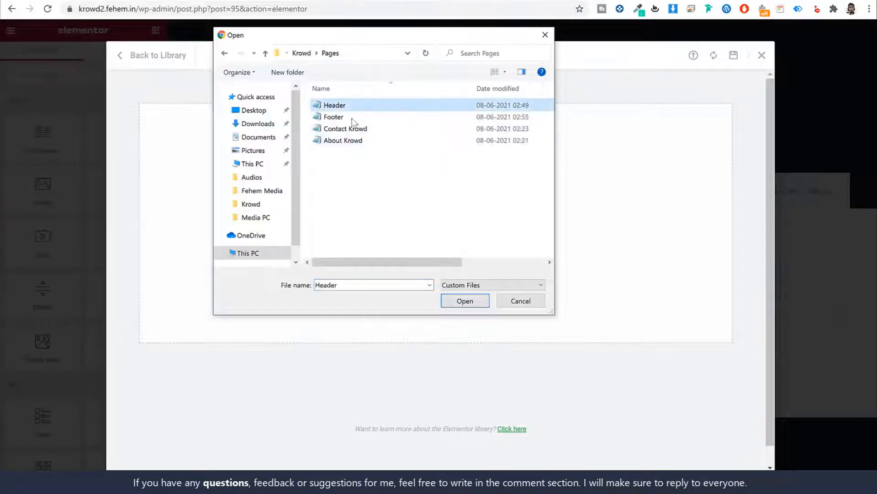
{"action": "left_click", "coordinate": [363, 128]}
{"action": "left_click", "coordinate": [458, 141]}
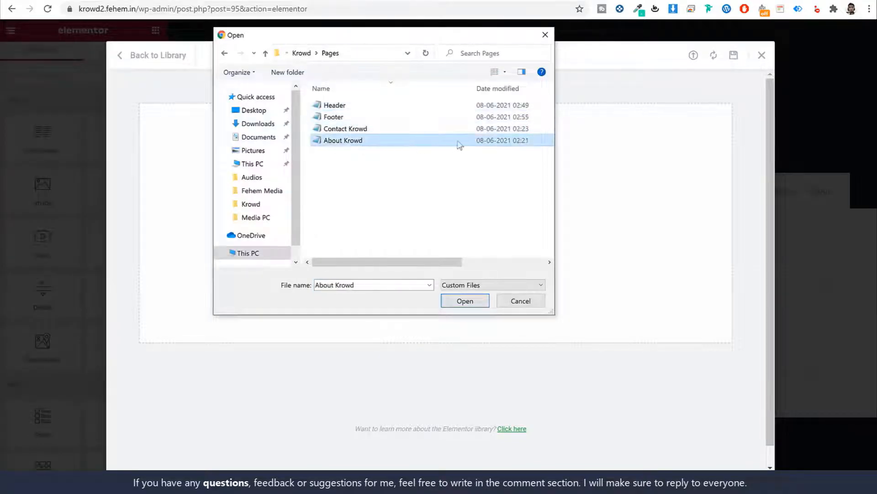
{"action": "left_click", "coordinate": [465, 300]}
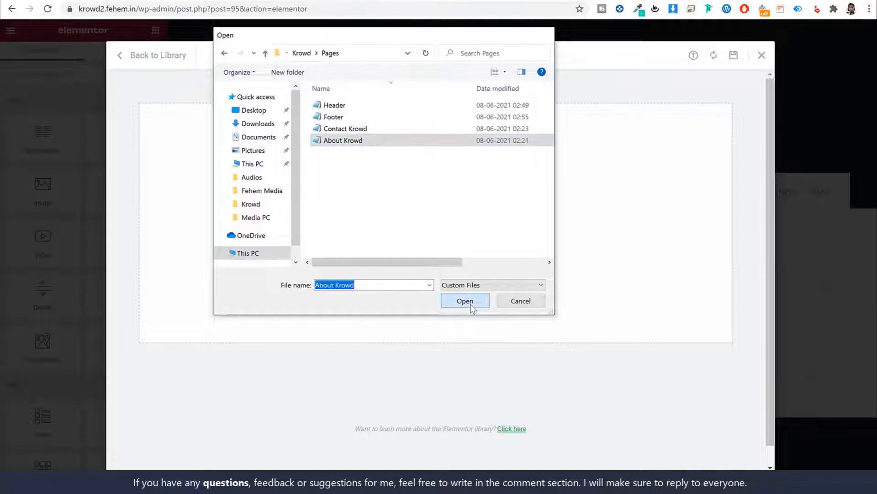
{"action": "left_click", "coordinate": [672, 147]}
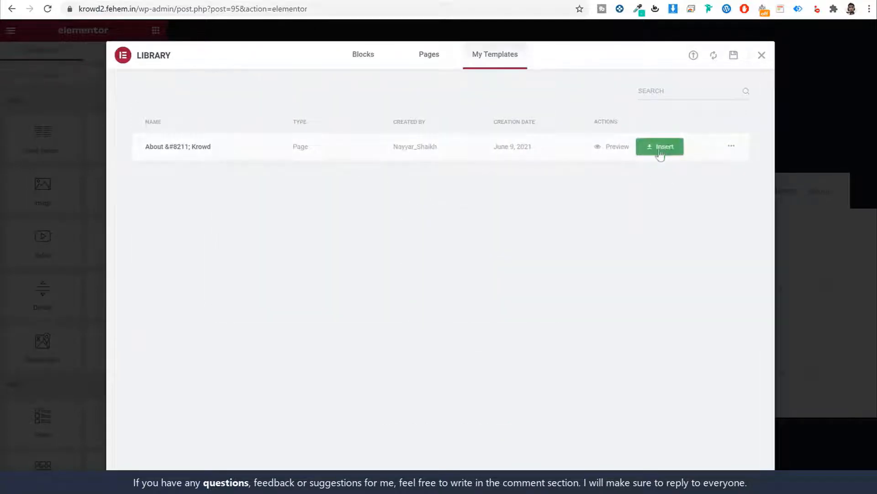
{"action": "left_click", "coordinate": [668, 147]}
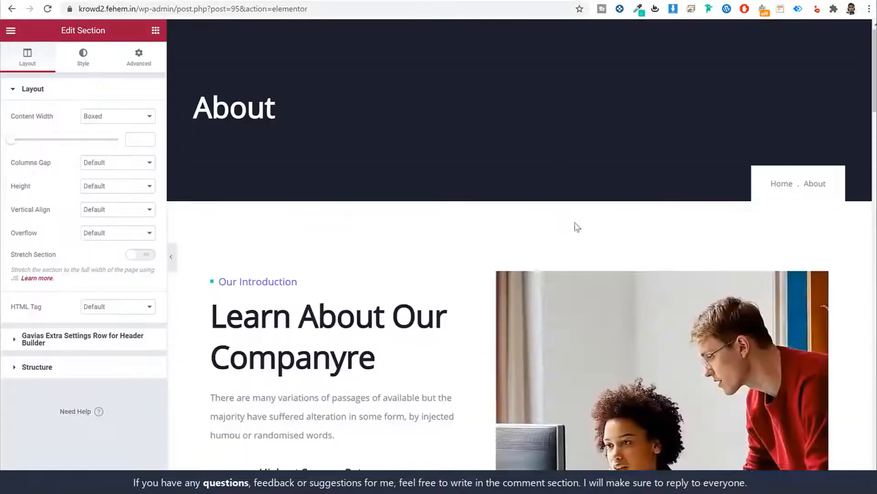
Scroll the About page and cycle through the Our Vision, Our History and Our Mission tabs
{"action": "scroll", "coordinate": [576, 224], "scroll_direction": "down", "scroll_amount": 18}
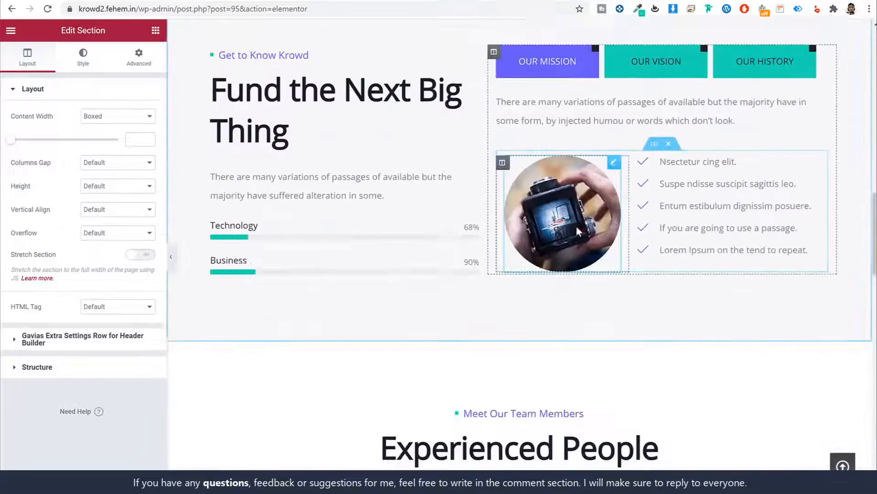
{"action": "scroll", "coordinate": [579, 230], "scroll_direction": "down", "scroll_amount": 1}
{"action": "scroll", "coordinate": [579, 230], "scroll_direction": "up", "scroll_amount": 3}
{"action": "left_click", "coordinate": [666, 172]}
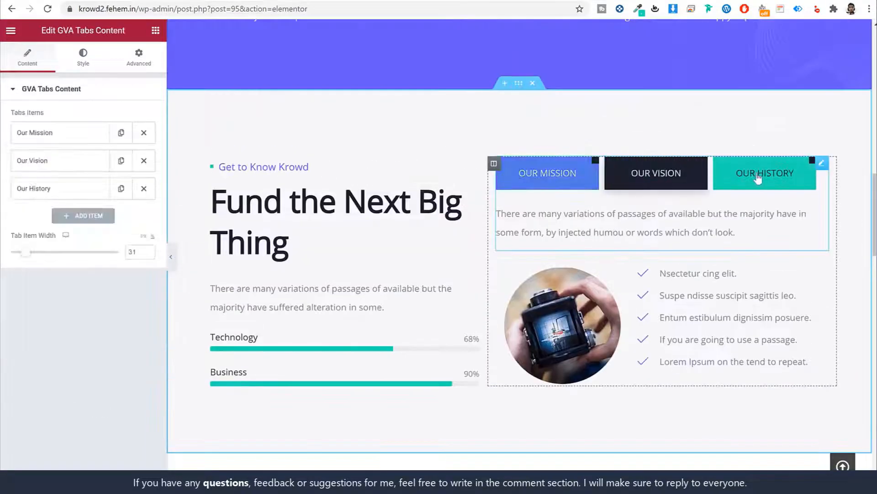
{"action": "left_click", "coordinate": [760, 179]}
{"action": "left_click", "coordinate": [597, 178]}
Scroll down and select the 'Learn About Our Company' heading to review it
{"action": "scroll", "coordinate": [627, 243], "scroll_direction": "down", "scroll_amount": 18}
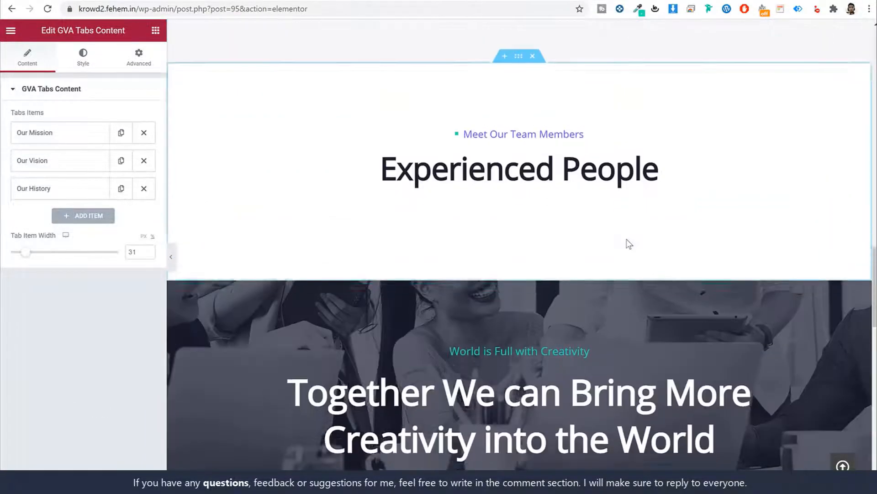
{"action": "scroll", "coordinate": [627, 242], "scroll_direction": "down", "scroll_amount": 5}
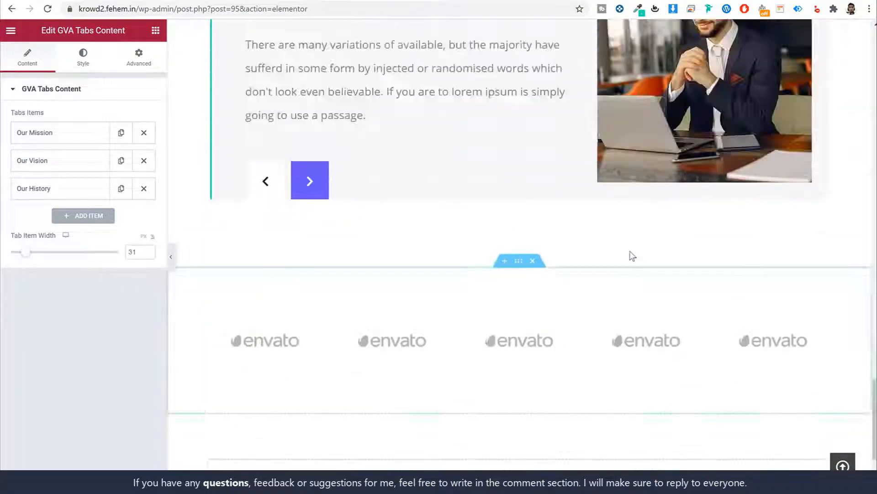
{"action": "scroll", "coordinate": [628, 245], "scroll_direction": "up", "scroll_amount": 20}
{"action": "scroll", "coordinate": [616, 230], "scroll_direction": "down", "scroll_amount": 4}
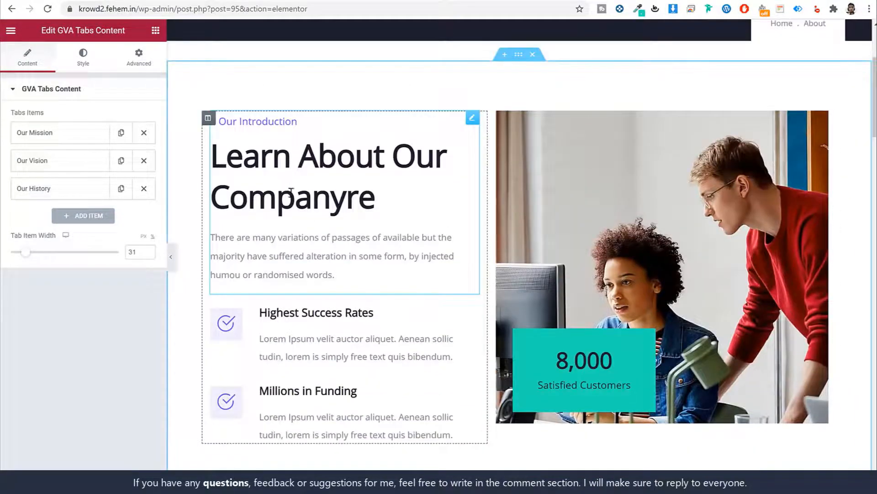
{"action": "left_click", "coordinate": [316, 185]}
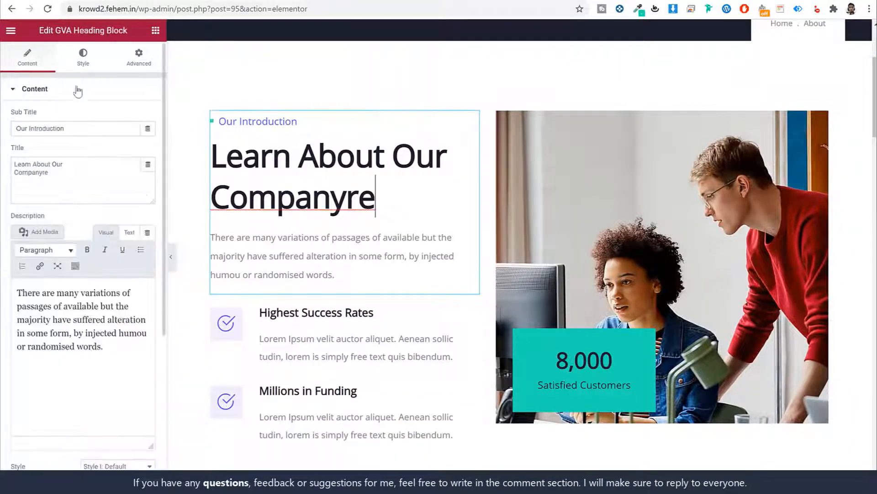
Review the Highest Success Rates icon box's title and description, then return to the WordPress editor
{"action": "scroll", "coordinate": [488, 246], "scroll_direction": "down", "scroll_amount": 4}
{"action": "left_click", "coordinate": [303, 189]}
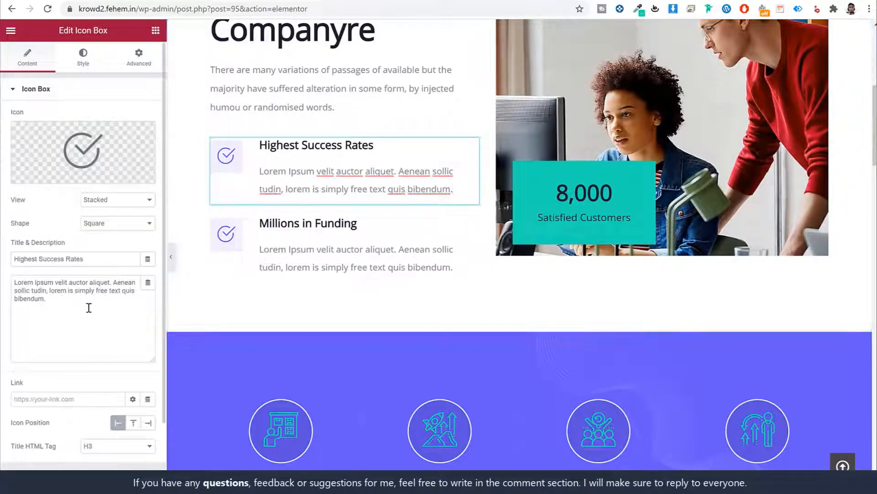
{"action": "left_click_drag", "start_coordinate": [46, 316], "coordinate": [19, 261]}
{"action": "left_click_drag", "start_coordinate": [90, 258], "coordinate": [12, 259]}
{"action": "scroll", "coordinate": [665, 252], "scroll_direction": "down", "scroll_amount": 10}
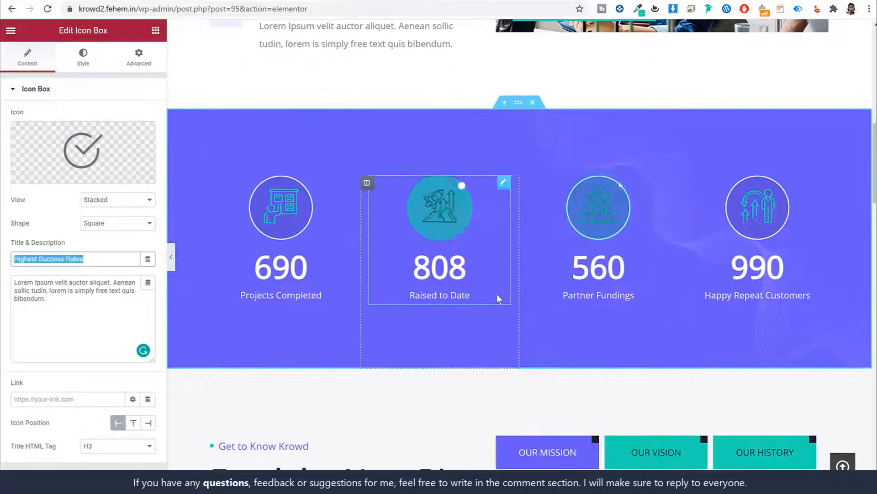
{"action": "scroll", "coordinate": [552, 291], "scroll_direction": "down", "scroll_amount": 20}
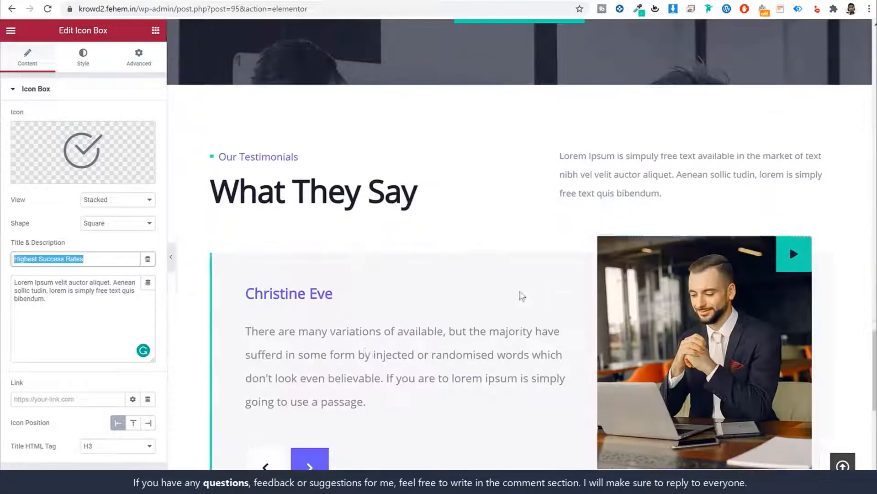
{"action": "left_click", "coordinate": [128, 482]}
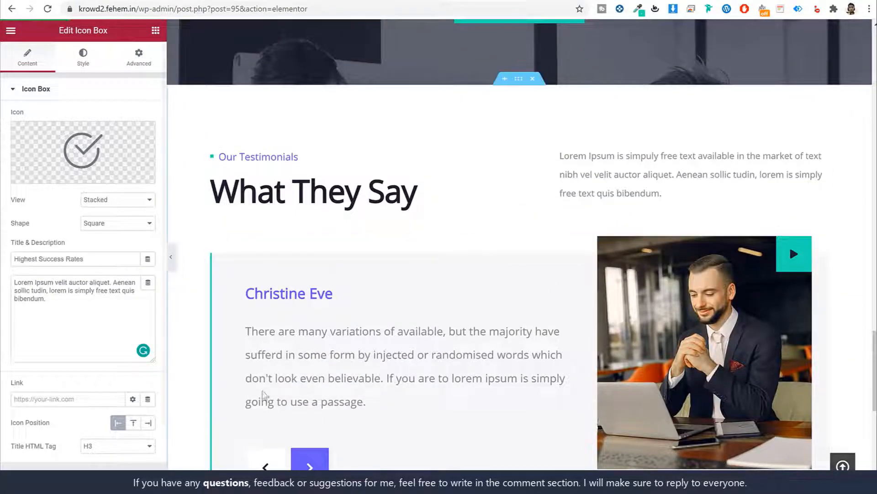
{"action": "scroll", "coordinate": [395, 337], "scroll_direction": "up", "scroll_amount": 20}
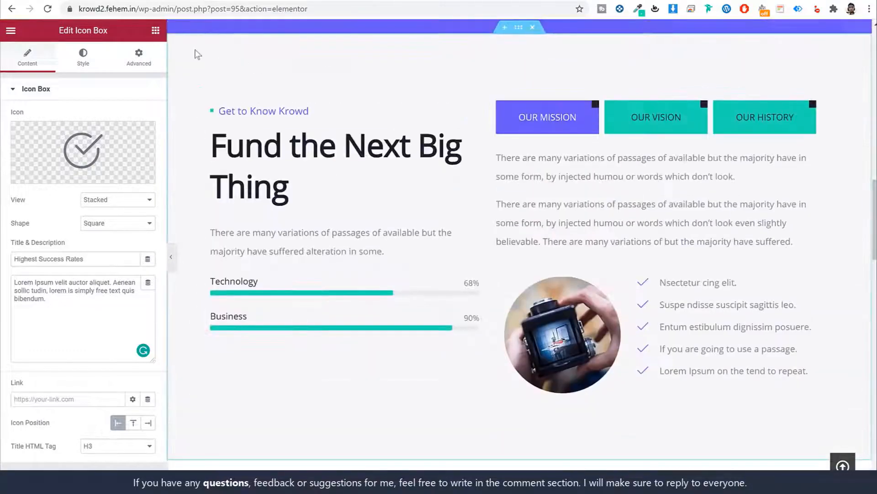
{"action": "key", "text": "alt+Left"}
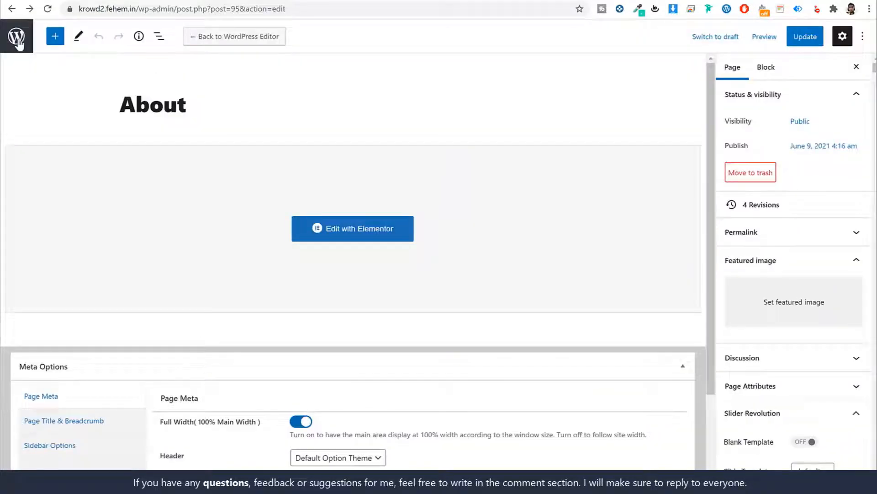
Add a new page titled 'Contact', publish it, and open it with Elementor
{"action": "left_click", "coordinate": [16, 44]}
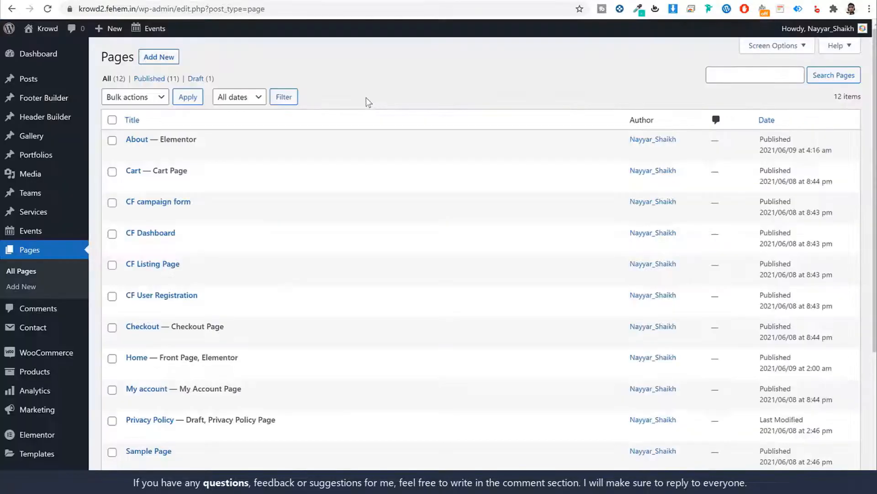
{"action": "left_click", "coordinate": [163, 67]}
{"action": "type", "text": "Contact"}
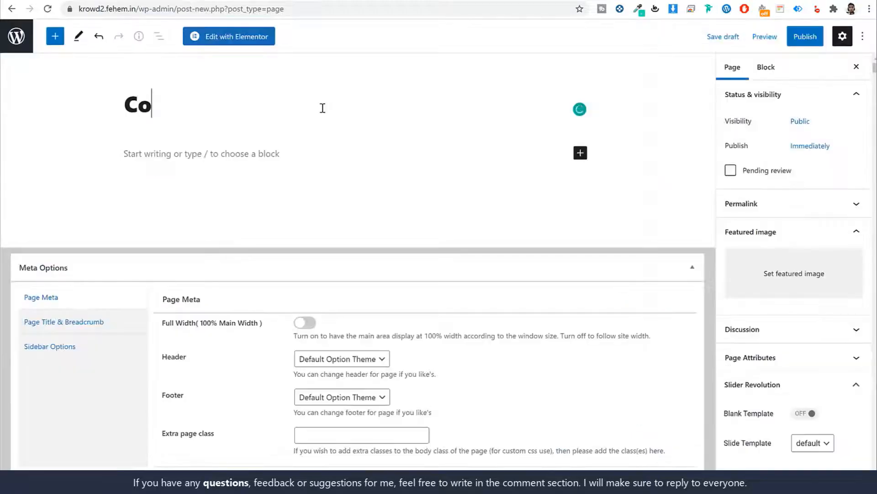
{"action": "left_click", "coordinate": [795, 40]}
{"action": "left_click", "coordinate": [767, 36]}
{"action": "left_click", "coordinate": [256, 39]}
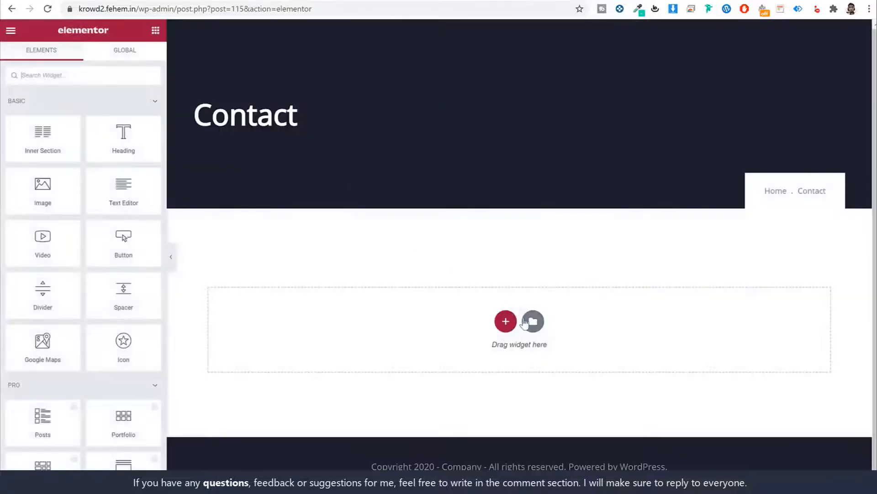
Import the Contact Krowd template file into My Templates and insert it into the page
{"action": "left_click", "coordinate": [530, 322]}
{"action": "left_click", "coordinate": [486, 58]}
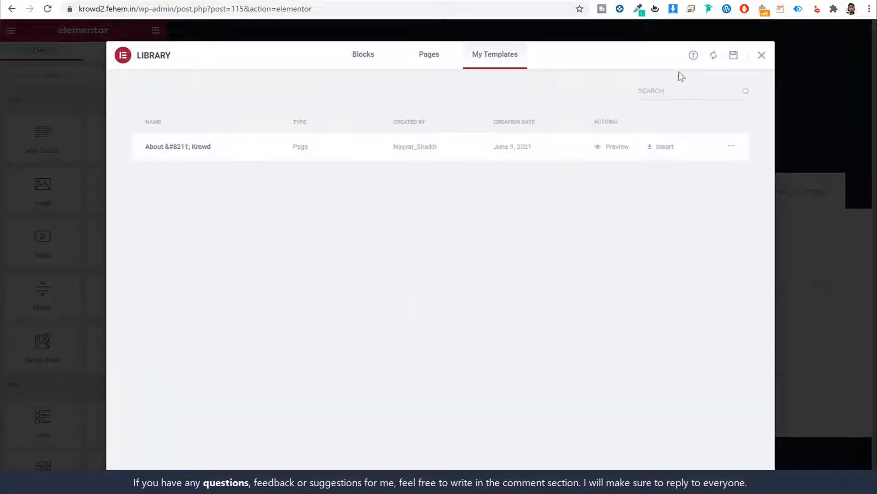
{"action": "left_click", "coordinate": [693, 56]}
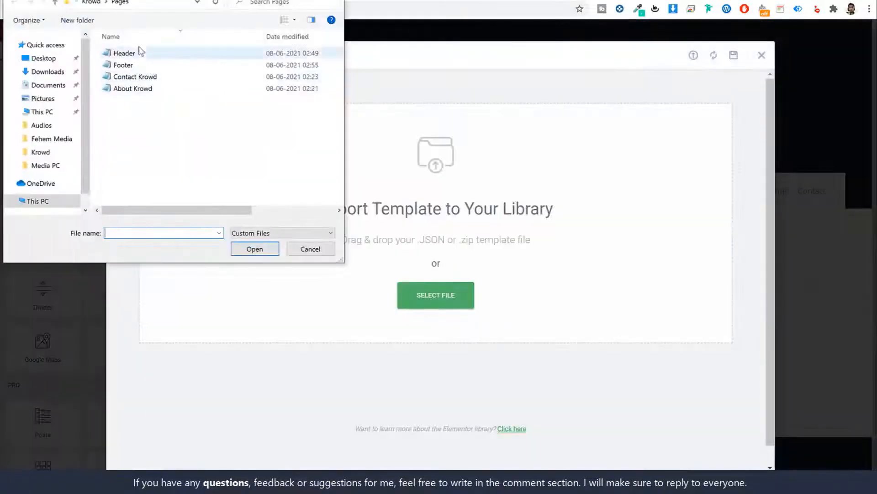
{"action": "left_click", "coordinate": [156, 33]}
{"action": "left_click", "coordinate": [147, 66]}
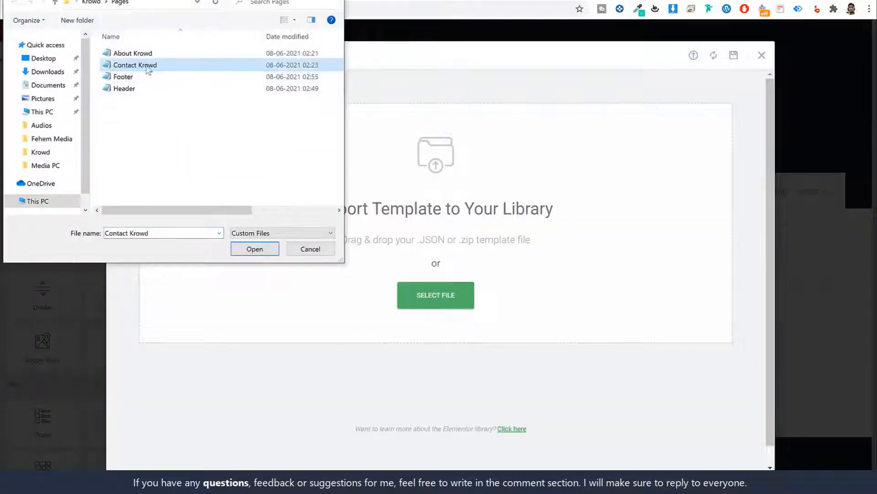
{"action": "left_click", "coordinate": [254, 249]}
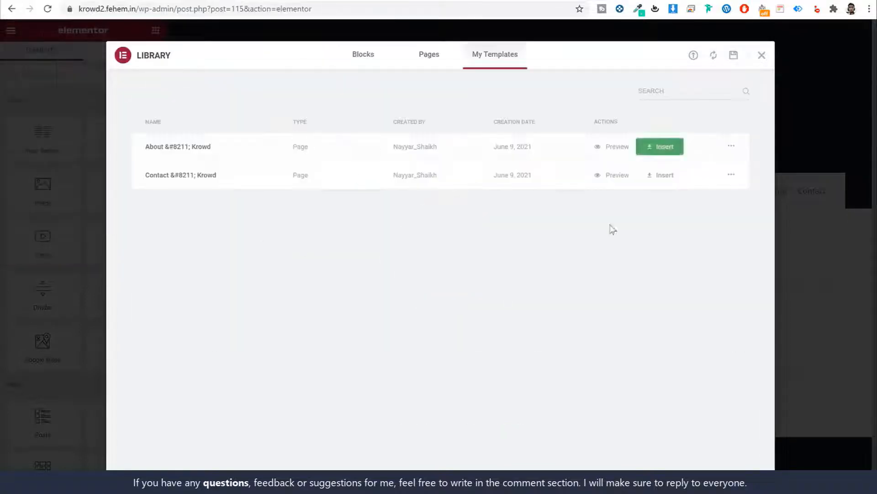
{"action": "left_click", "coordinate": [663, 179]}
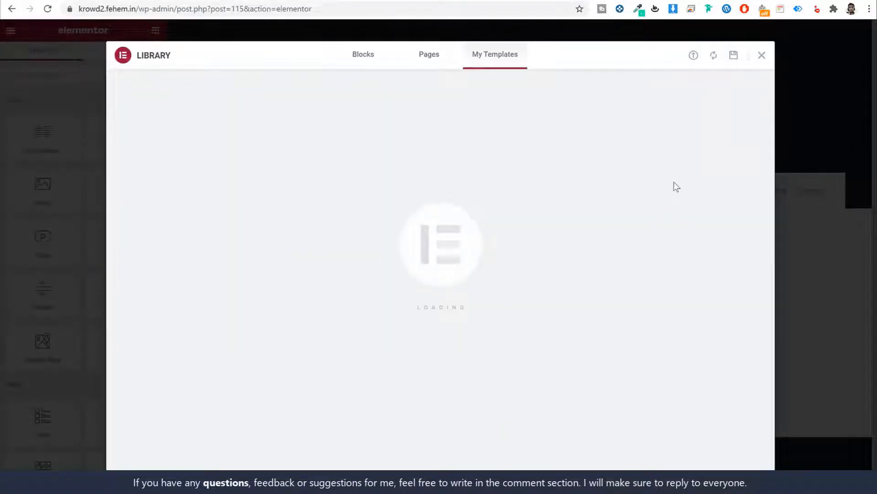
{"action": "scroll", "coordinate": [665, 256], "scroll_direction": "down", "scroll_amount": 4}
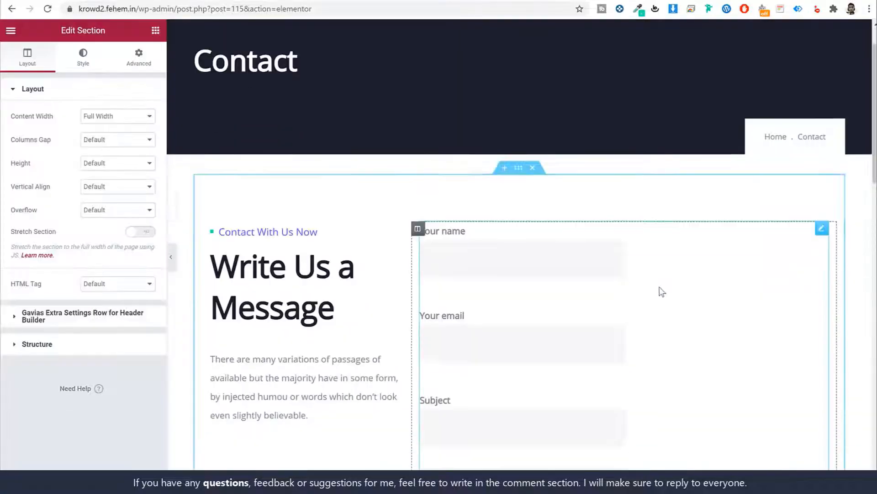
Review the Our Address info box's description text
{"action": "scroll", "coordinate": [663, 291], "scroll_direction": "down", "scroll_amount": 12}
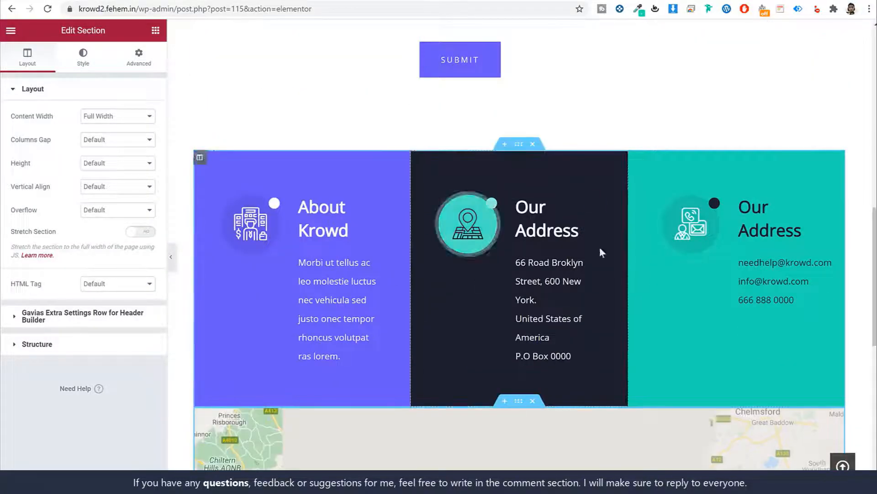
{"action": "scroll", "coordinate": [646, 257], "scroll_direction": "up", "scroll_amount": 4}
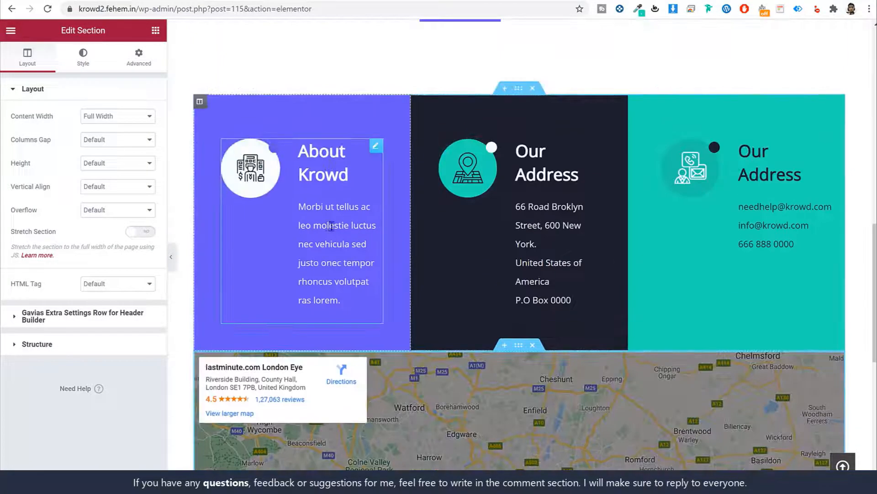
{"action": "left_click", "coordinate": [526, 218]}
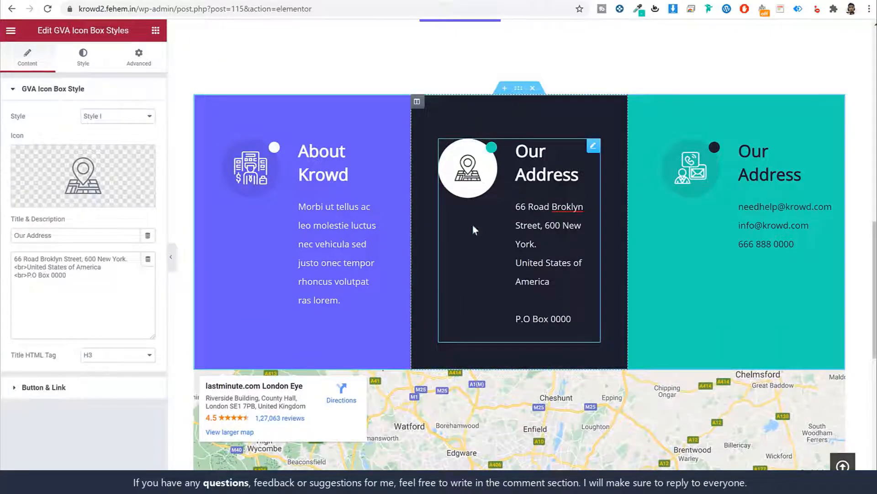
{"action": "left_click", "coordinate": [75, 277]}
{"action": "key", "text": "ctrl+a"}
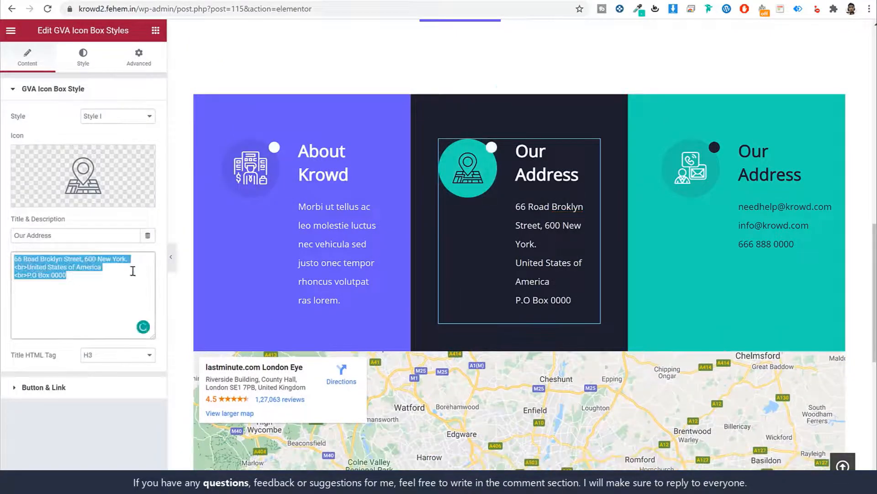
Review the contact details info box text, then select the form widget to see its shortcode
{"action": "left_click", "coordinate": [781, 218]}
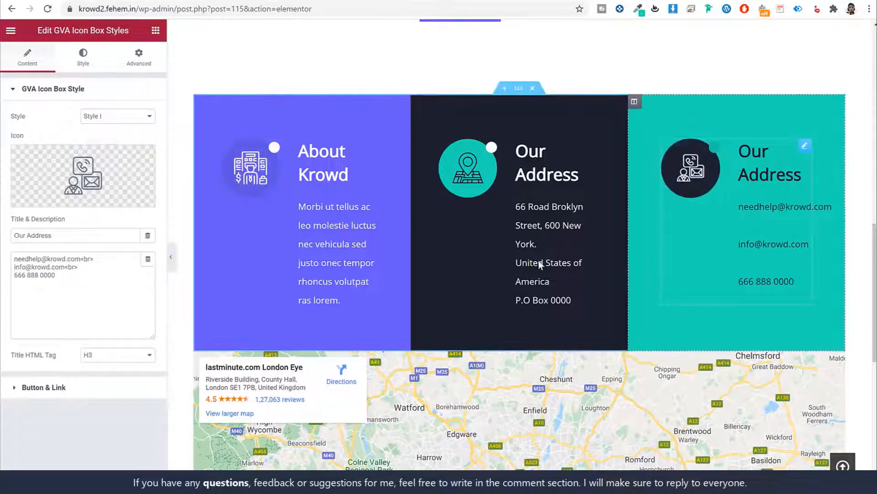
{"action": "left_click_drag", "start_coordinate": [69, 281], "coordinate": [2, 244]}
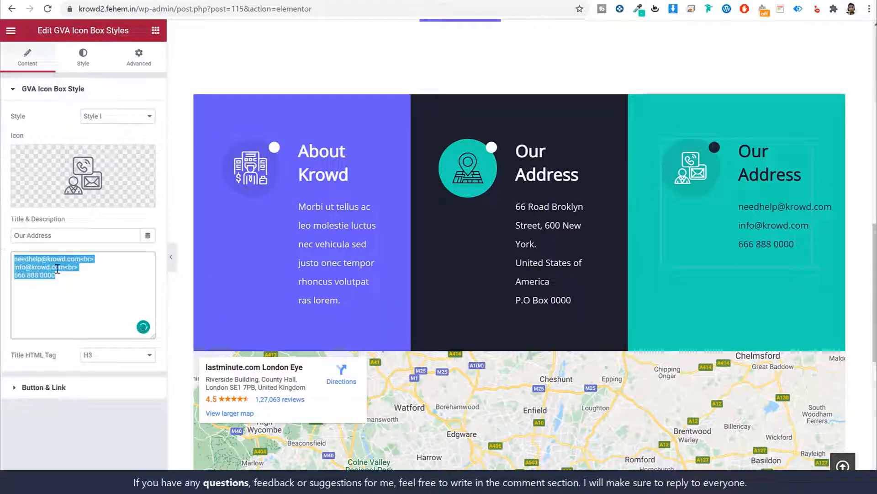
{"action": "scroll", "coordinate": [640, 306], "scroll_direction": "up", "scroll_amount": 10}
{"action": "scroll", "coordinate": [640, 305], "scroll_direction": "down", "scroll_amount": 3}
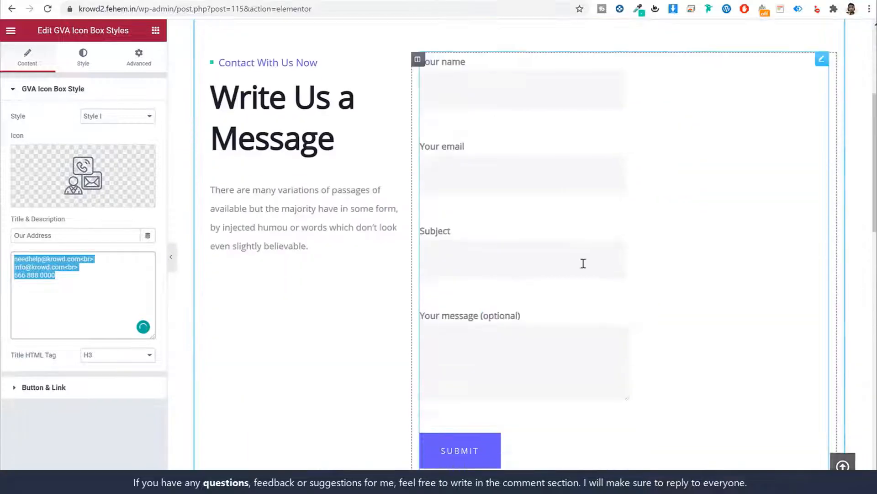
{"action": "left_click", "coordinate": [571, 234]}
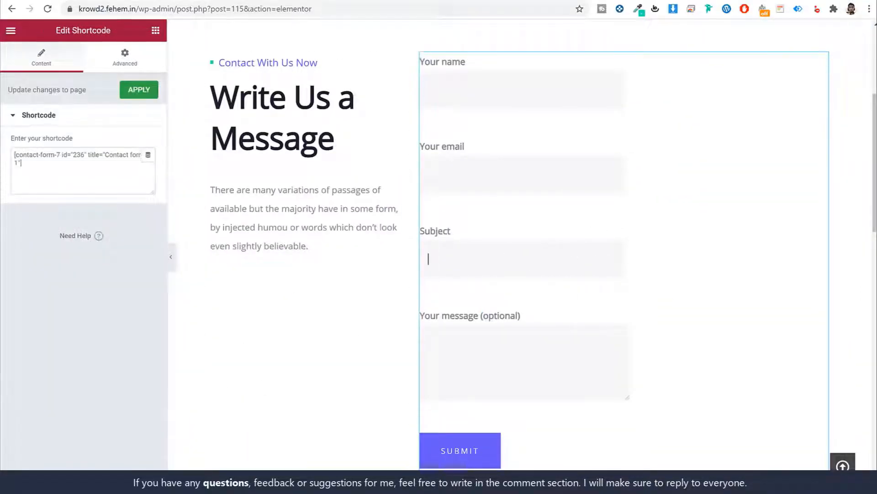
Open Contact Form 7's forms and copy the markup from the Contact Form text file in Media PC
{"action": "left_click", "coordinate": [176, 9]}
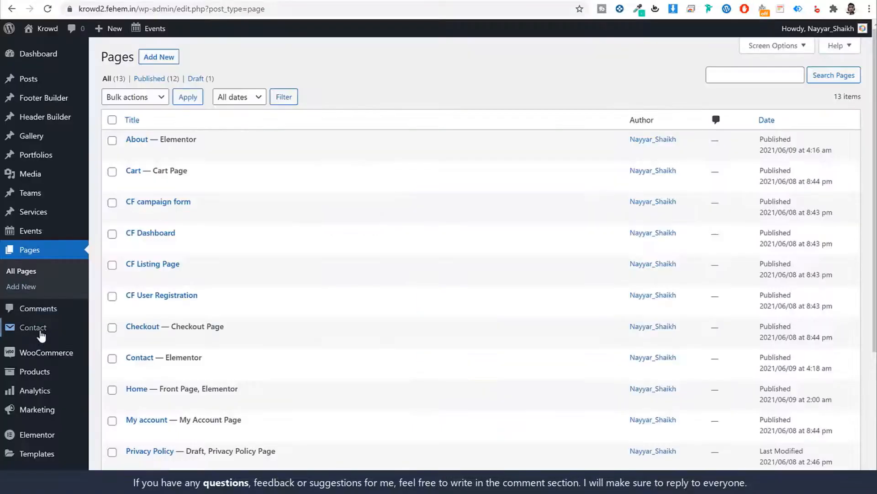
{"action": "left_click", "coordinate": [43, 329]}
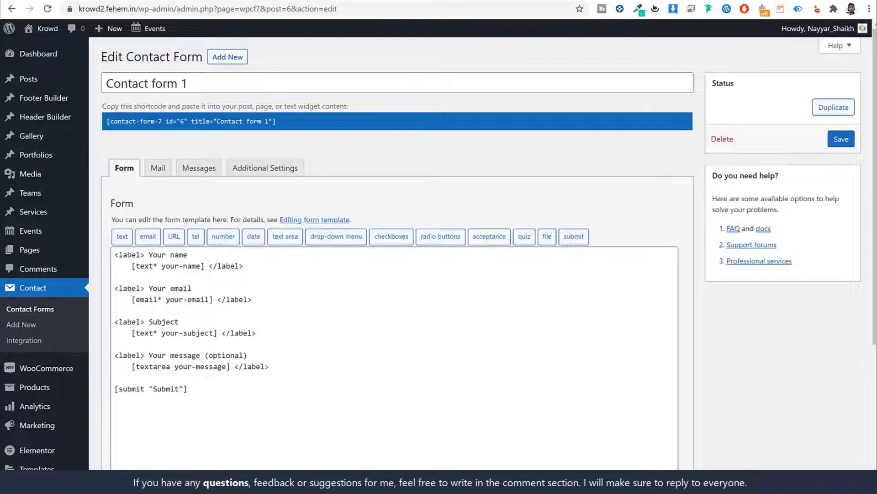
{"action": "key", "text": "alt+Tab"}
{"action": "left_click", "coordinate": [366, 137]}
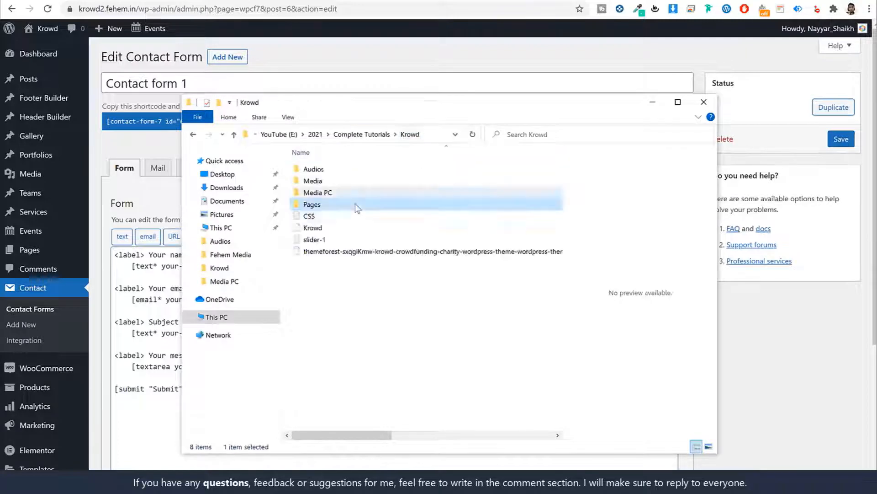
{"action": "double_click", "coordinate": [317, 192]}
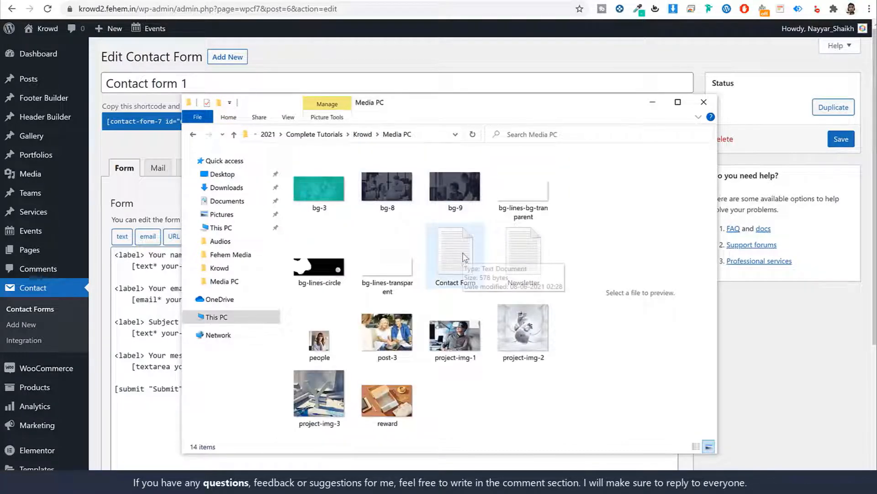
{"action": "left_click", "coordinate": [464, 264]}
{"action": "double_click", "coordinate": [463, 264]}
{"action": "key", "text": "ctrl+a"}
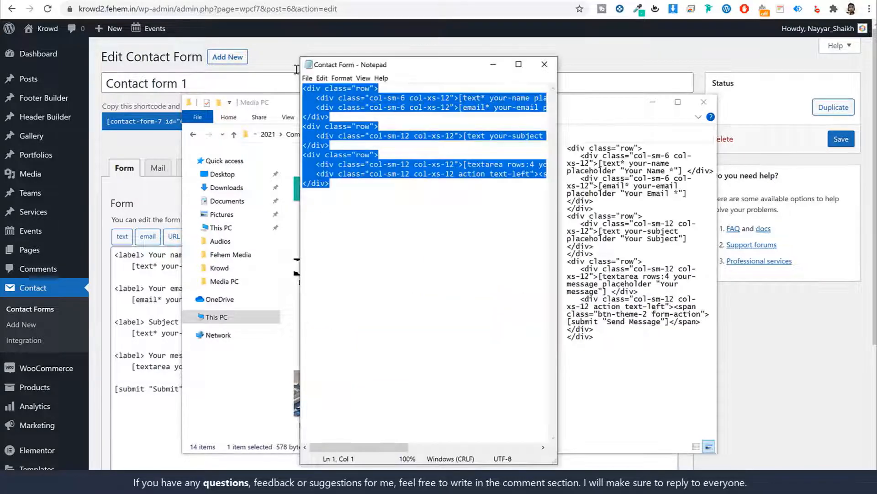
Replace Contact form 1's template with the pasted row-based markup and save the form
{"action": "left_click", "coordinate": [128, 328]}
{"action": "key", "text": "ctrl+a"}
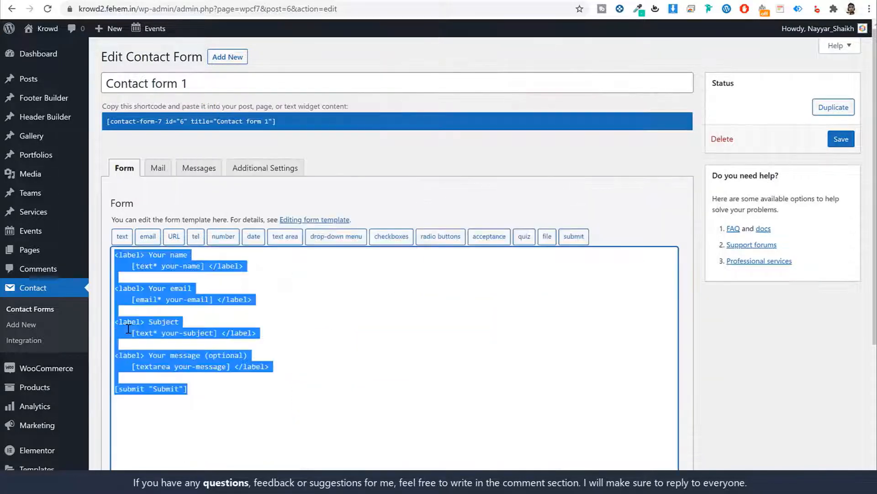
{"action": "key", "text": "BackSpace"}
{"action": "key", "text": "ctrl+v"}
{"action": "scroll", "coordinate": [213, 316], "scroll_direction": "down", "scroll_amount": 3}
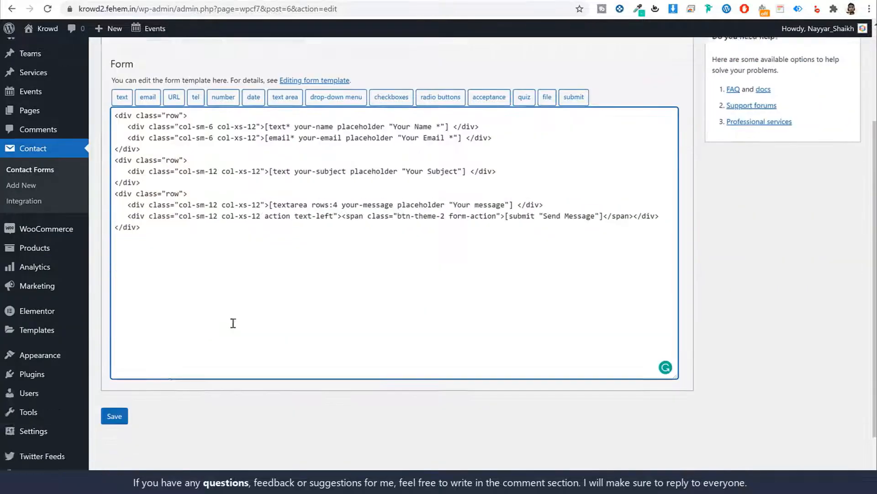
{"action": "left_click", "coordinate": [115, 455]}
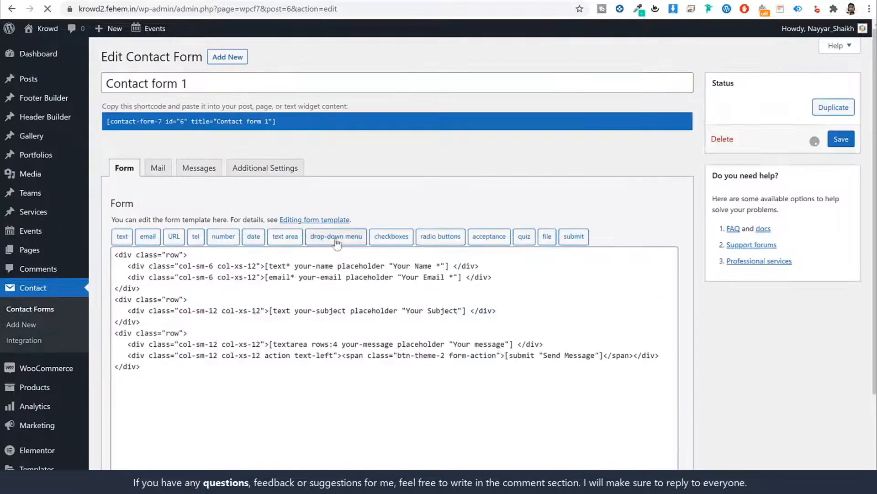
{"action": "left_click", "coordinate": [212, 150]}
{"action": "key", "text": "ctrl+c"}
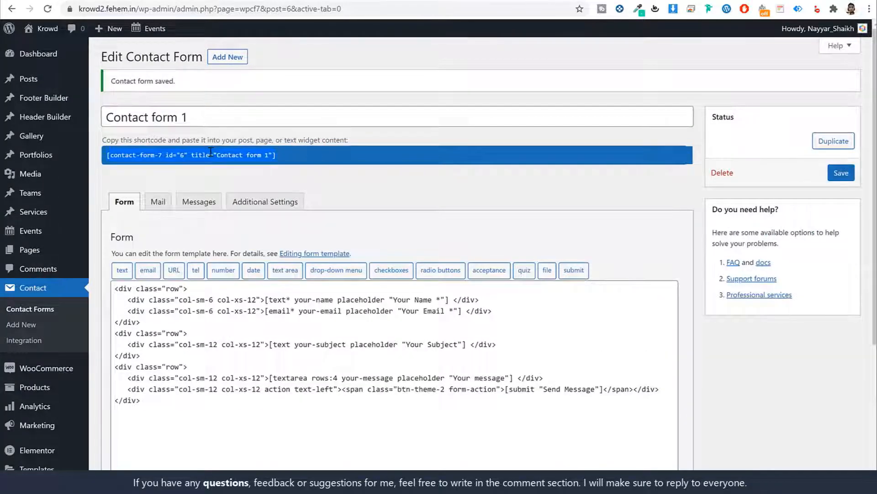
Paste the Contact form 1 shortcode into Elementor's shortcode widget and preview the Send Message form
{"action": "right_click", "coordinate": [213, 153]}
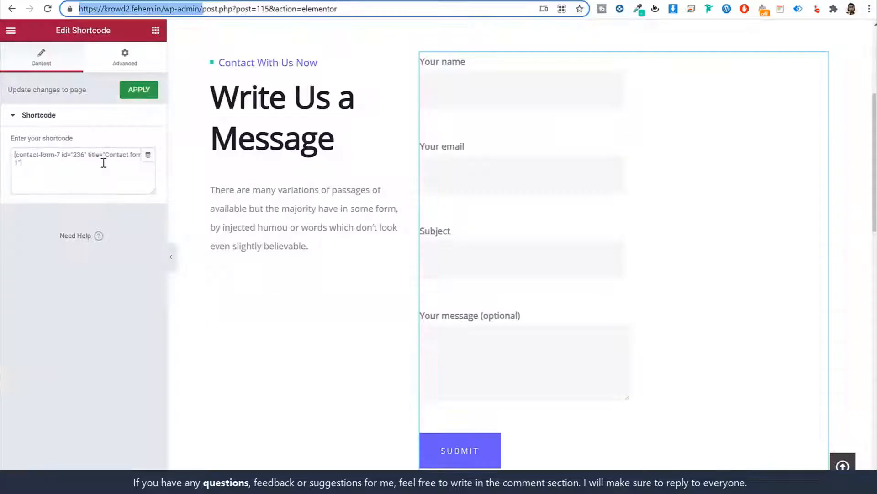
{"action": "triple_click", "coordinate": [103, 163]}
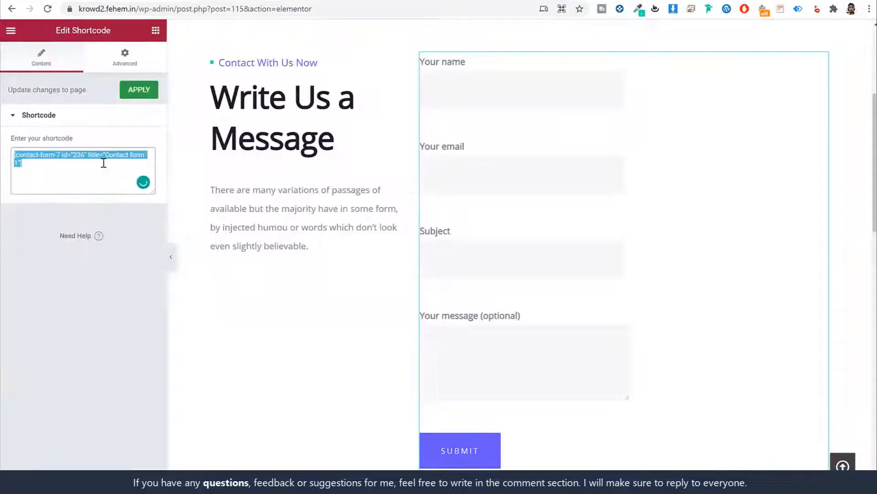
{"action": "key", "text": "ctrl+v"}
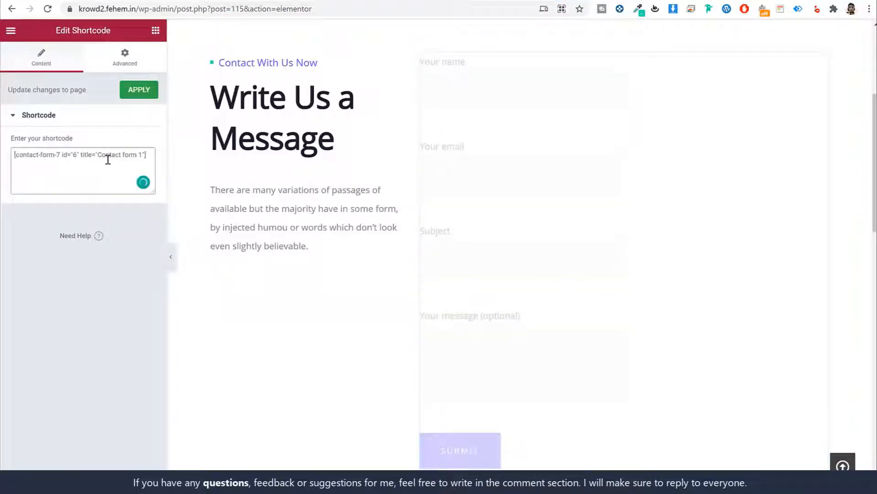
{"action": "scroll", "coordinate": [659, 193], "scroll_direction": "up", "scroll_amount": 2}
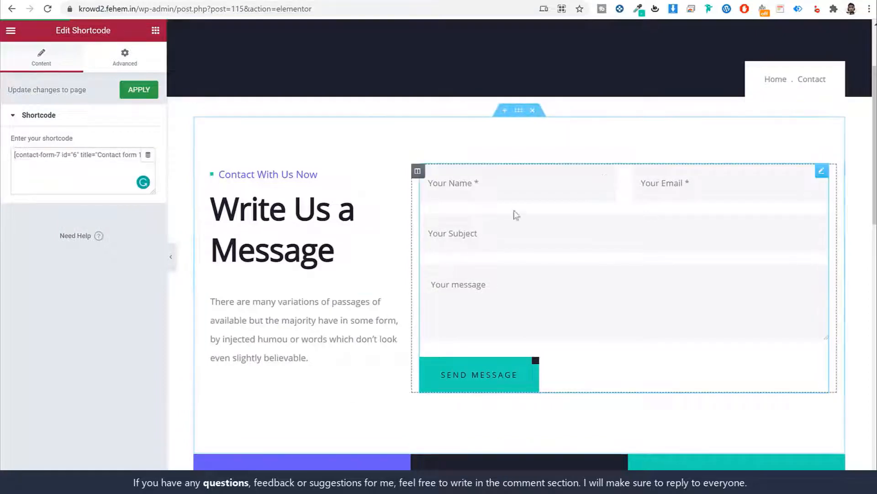
{"action": "scroll", "coordinate": [654, 229], "scroll_direction": "down", "scroll_amount": 3}
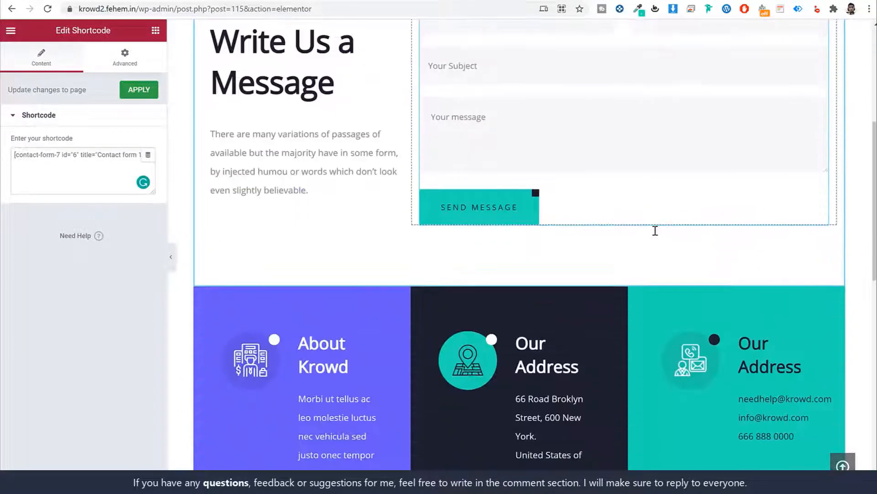
{"action": "scroll", "coordinate": [654, 229], "scroll_direction": "up", "scroll_amount": 5}
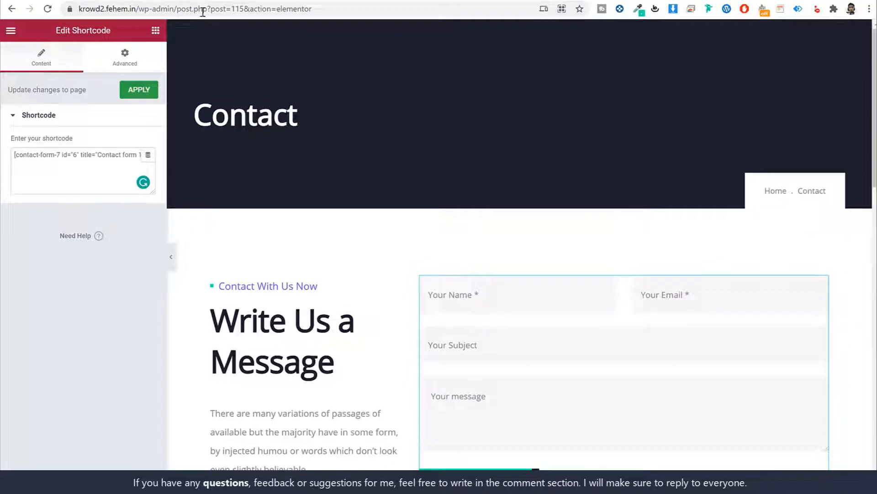
{"action": "left_click", "coordinate": [265, 1]}
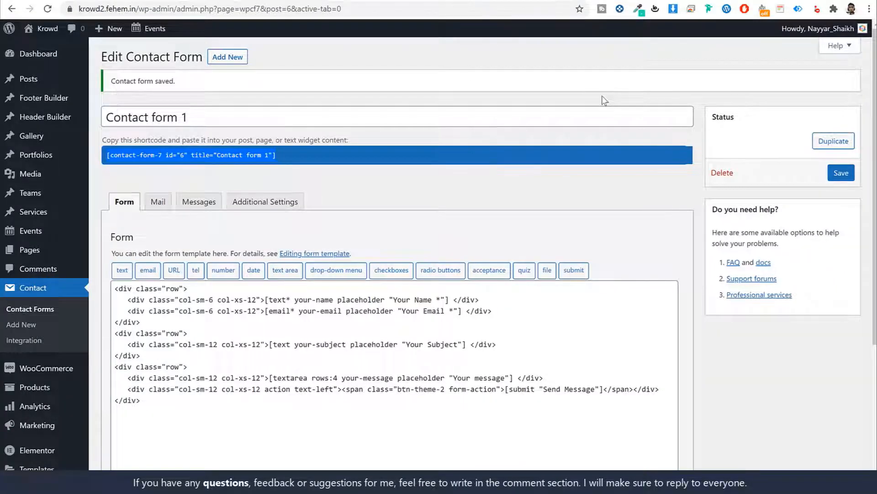
Check the site's front-end menus, then switch to Appearance > Menus and reload it
{"action": "scroll", "coordinate": [549, 135], "scroll_direction": "down", "scroll_amount": 3}
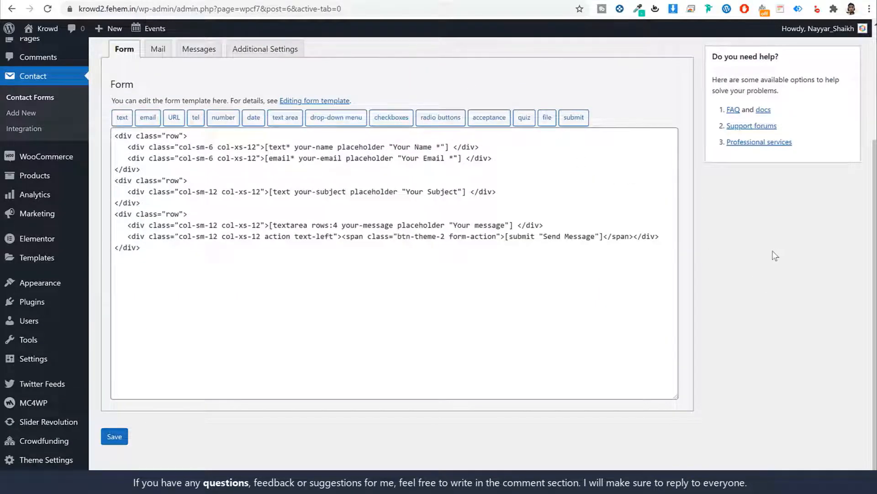
{"action": "mouse_move", "coordinate": [41, 285]}
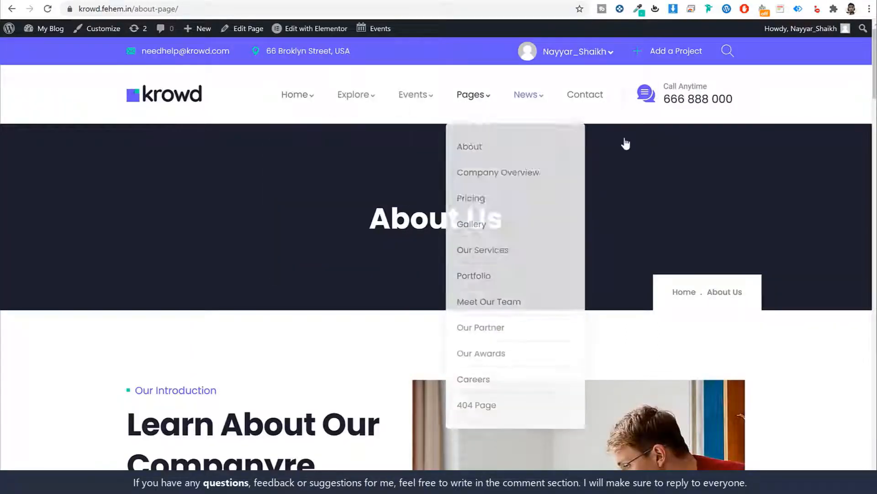
{"action": "mouse_move", "coordinate": [574, 55]}
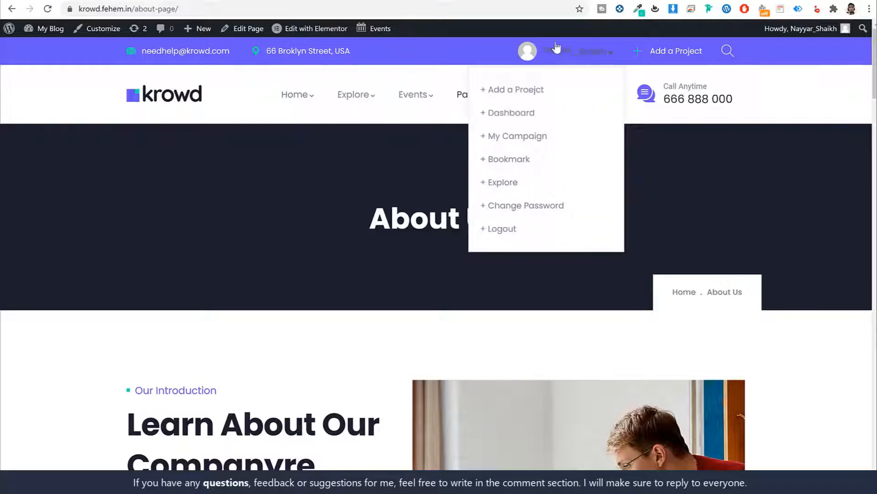
{"action": "key", "text": "ctrl+Tab"}
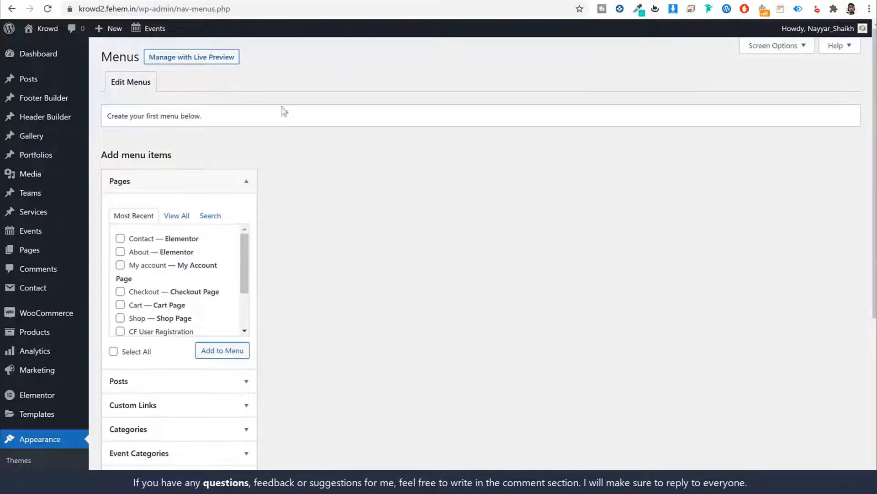
{"action": "scroll", "coordinate": [464, 227], "scroll_direction": "down", "scroll_amount": 6}
{"action": "scroll", "coordinate": [465, 227], "scroll_direction": "up", "scroll_amount": 6}
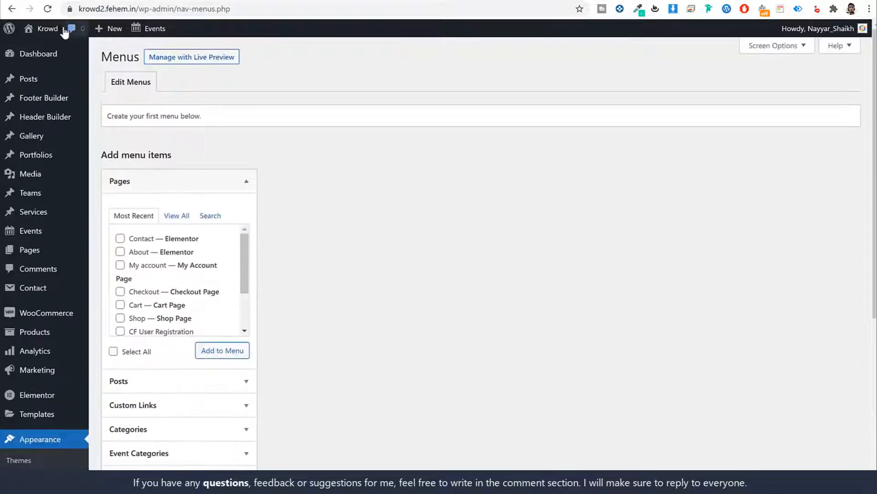
{"action": "left_click", "coordinate": [44, 46]}
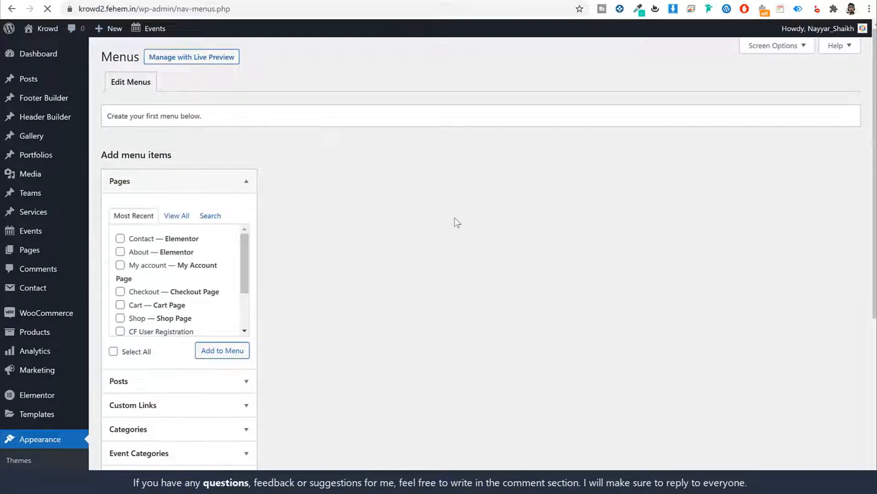
{"action": "scroll", "coordinate": [384, 222], "scroll_direction": "down", "scroll_amount": 5}
{"action": "scroll", "coordinate": [425, 267], "scroll_direction": "up", "scroll_amount": 5}
In the Customizer, create a new Main Menu assigned to the Main menu location
{"action": "left_click", "coordinate": [182, 64]}
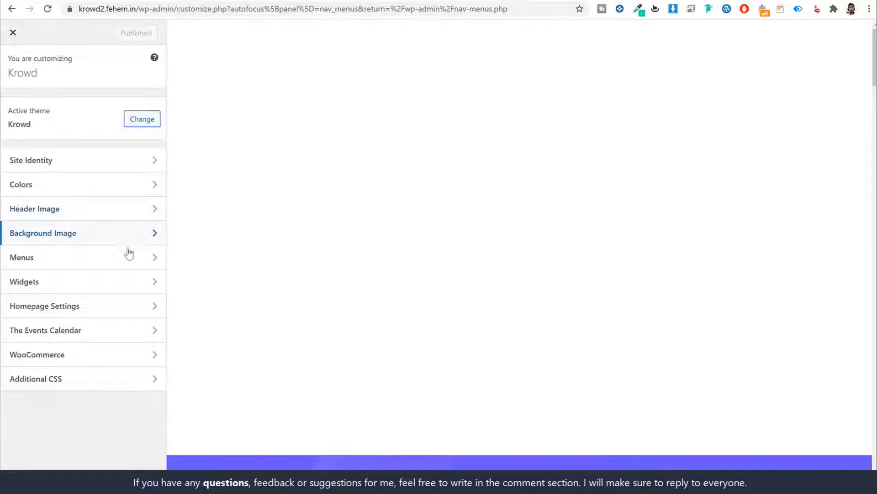
{"action": "left_click", "coordinate": [107, 263]}
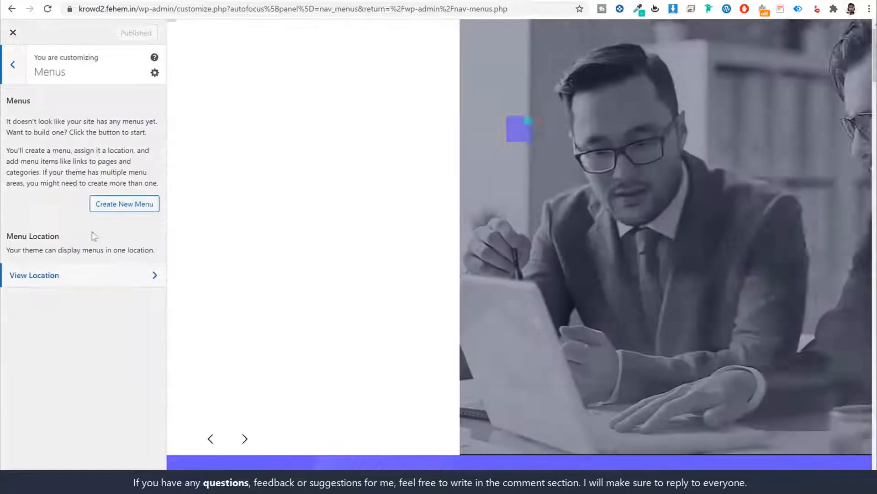
{"action": "left_click", "coordinate": [7, 75]}
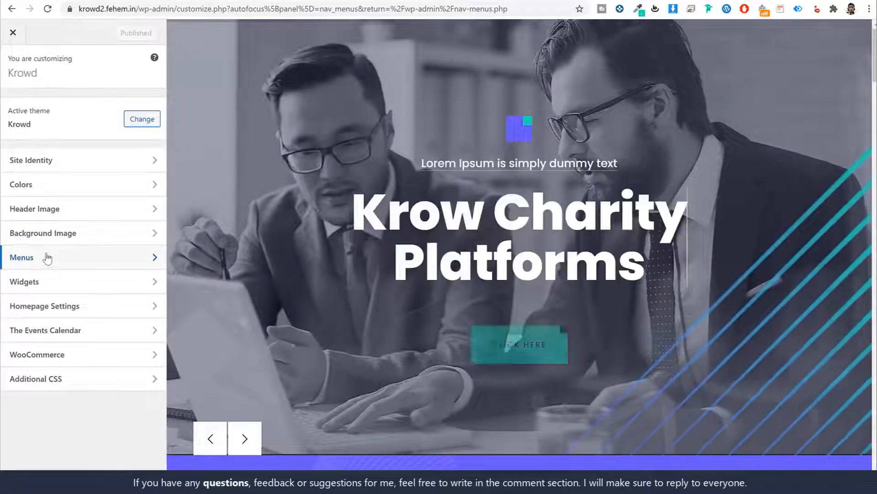
{"action": "left_click", "coordinate": [47, 254]}
{"action": "left_click", "coordinate": [123, 204]}
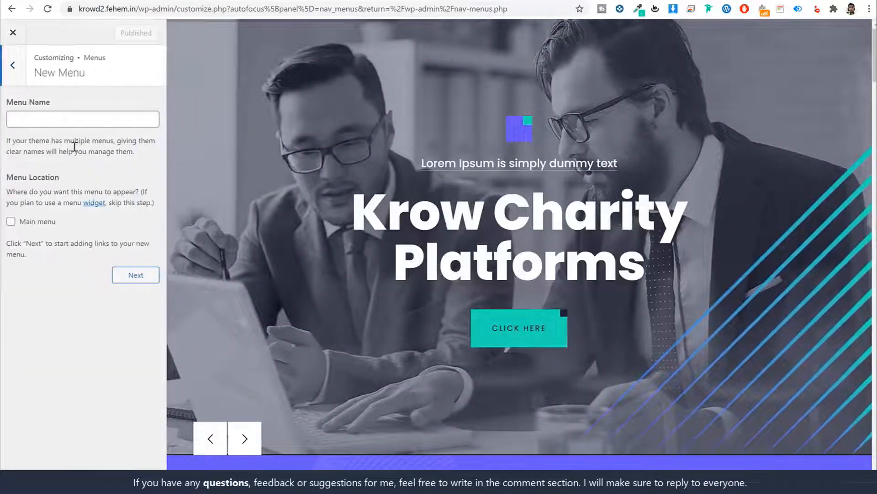
{"action": "left_click", "coordinate": [76, 115]}
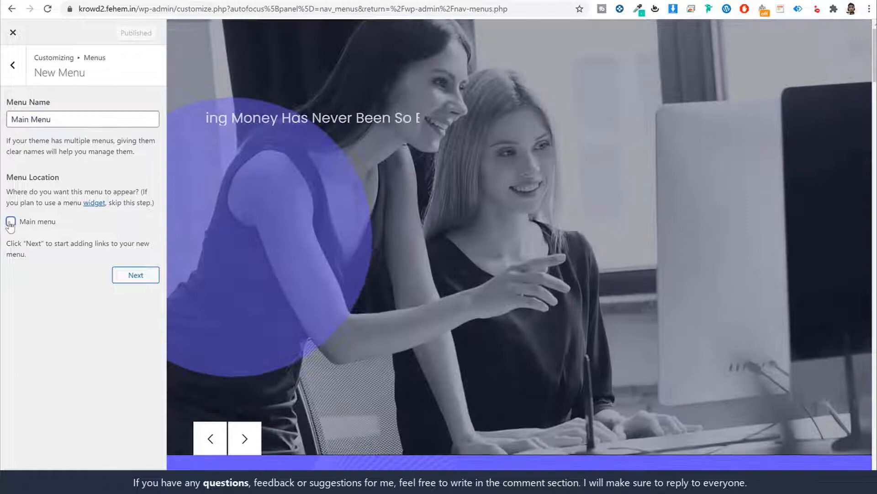
{"action": "left_click", "coordinate": [54, 222]}
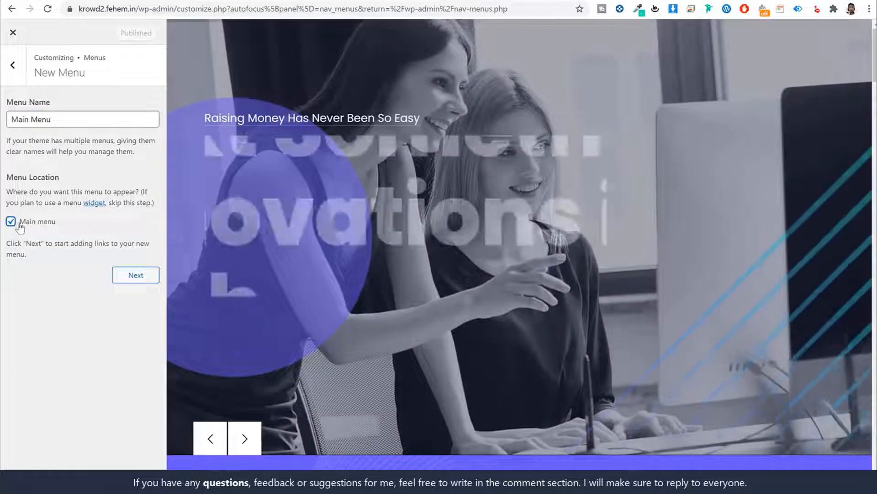
{"action": "left_click", "coordinate": [134, 275]}
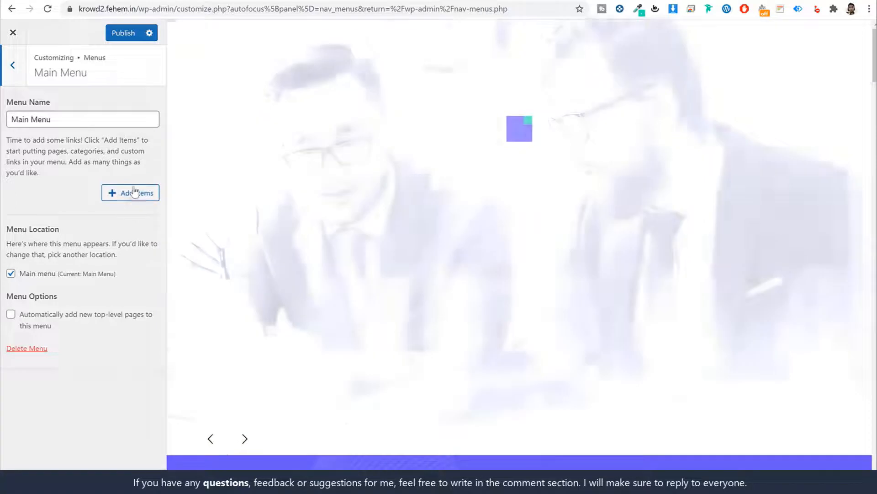
Add the Home, Contact, About, CF User Registration and Shop pages to the Main Menu
{"action": "left_click", "coordinate": [131, 192]}
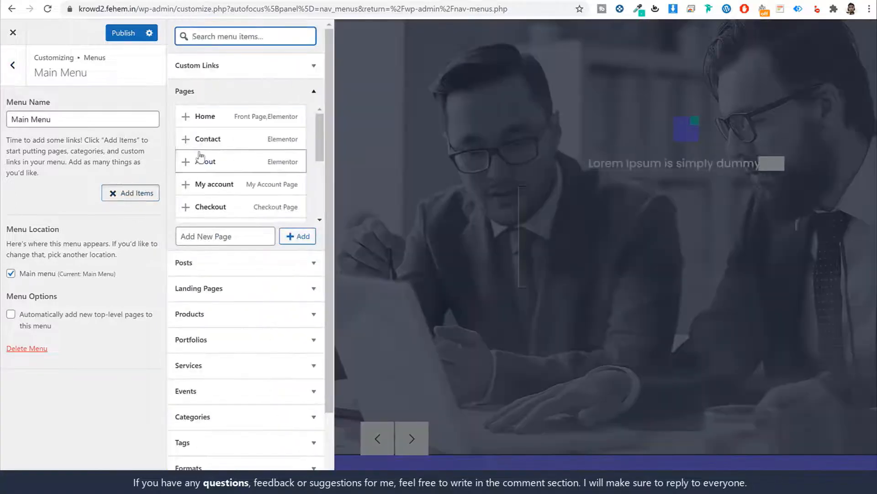
{"action": "left_click", "coordinate": [214, 116]}
{"action": "left_click", "coordinate": [218, 139]}
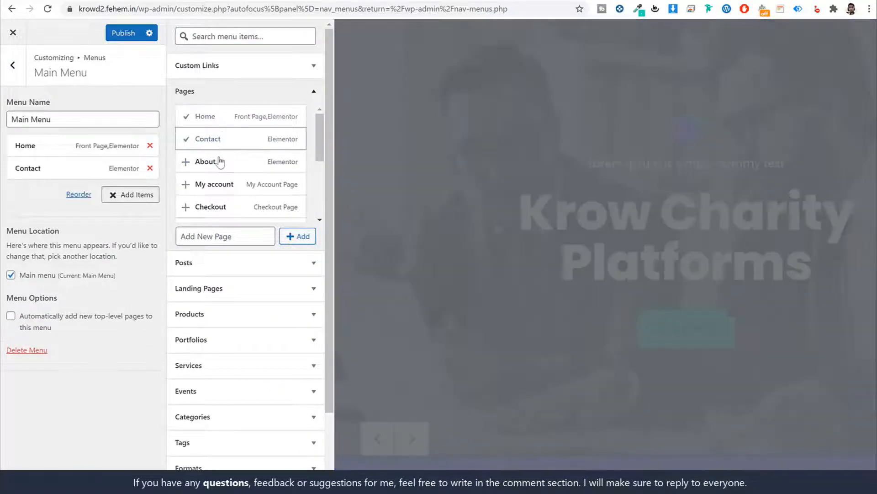
{"action": "left_click", "coordinate": [219, 162]}
{"action": "scroll", "coordinate": [245, 176], "scroll_direction": "down", "scroll_amount": 3}
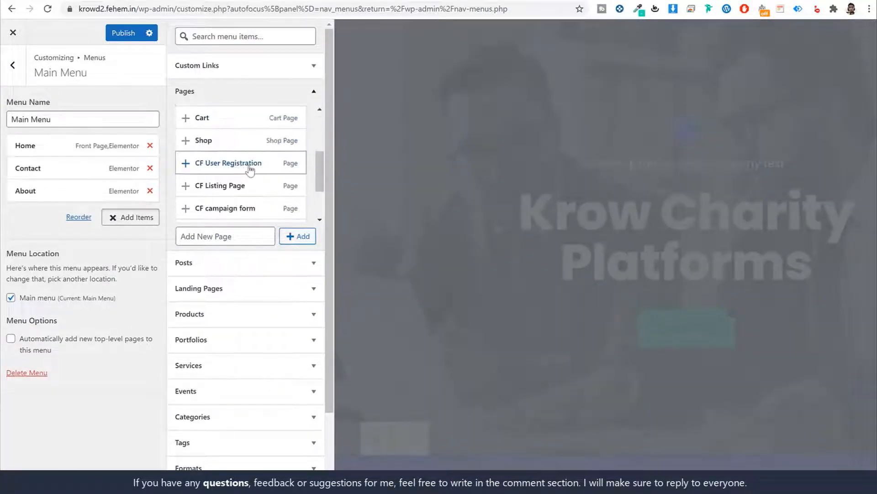
{"action": "left_click", "coordinate": [250, 170]}
{"action": "scroll", "coordinate": [254, 173], "scroll_direction": "down", "scroll_amount": 3}
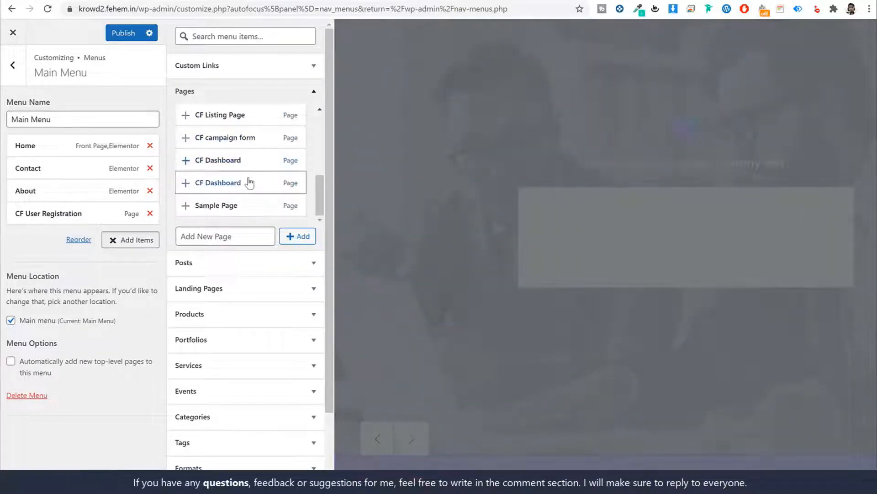
{"action": "scroll", "coordinate": [311, 108], "scroll_direction": "down", "scroll_amount": 2}
{"action": "scroll", "coordinate": [312, 117], "scroll_direction": "up", "scroll_amount": 5}
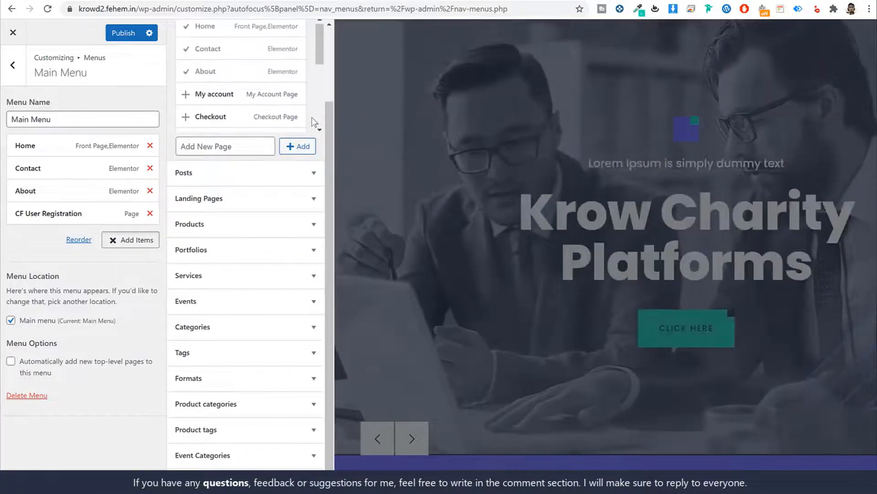
{"action": "scroll", "coordinate": [312, 117], "scroll_direction": "down", "scroll_amount": 2}
{"action": "left_click", "coordinate": [242, 106]}
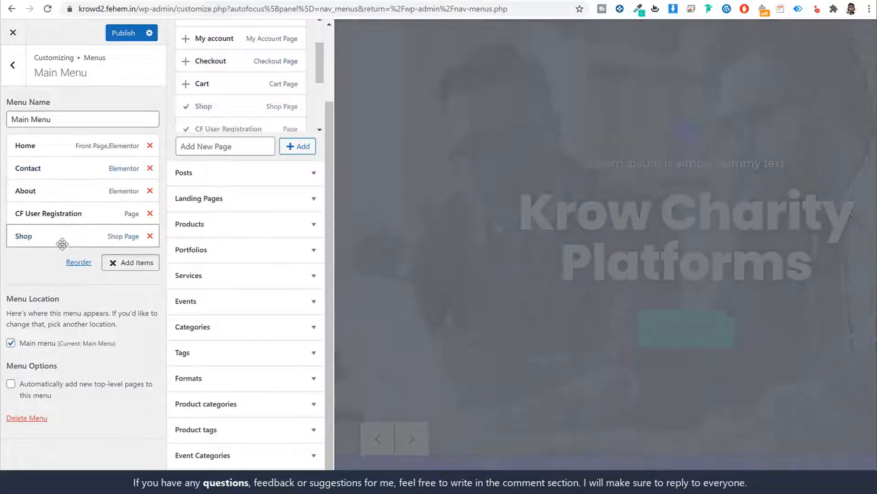
Rename the CF User Registration item to 'Register' and publish the Main Menu
{"action": "left_click", "coordinate": [94, 214]}
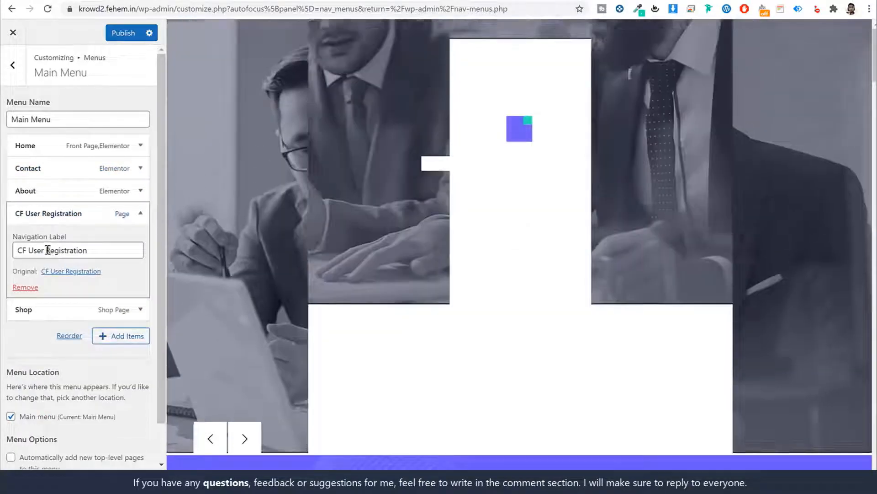
{"action": "left_click_drag", "start_coordinate": [46, 250], "coordinate": [17, 250]}
{"action": "key", "text": "BackSpace"}
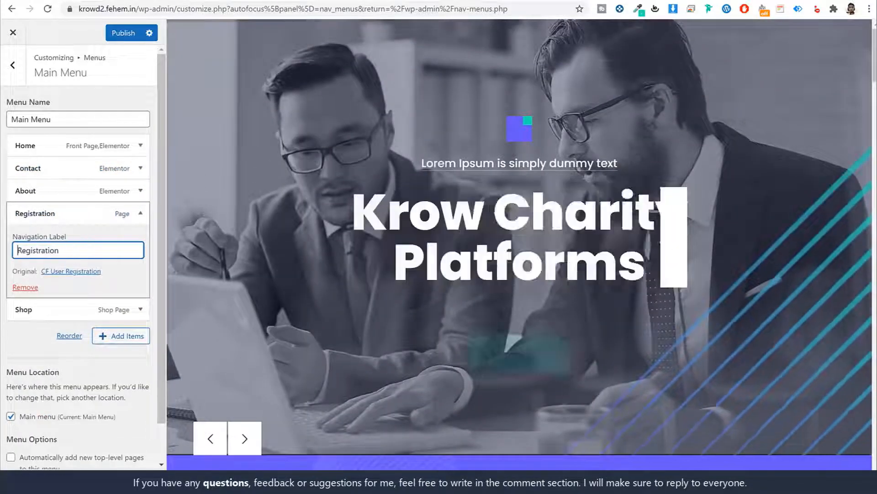
{"action": "left_click", "coordinate": [60, 250]}
{"action": "key", "text": "BackSpace"}
{"action": "key", "text": "BackSpace"}
{"action": "key", "text": "BackSpace"}
{"action": "key", "text": "BackSpace"}
{"action": "key", "text": "BackSpace"}
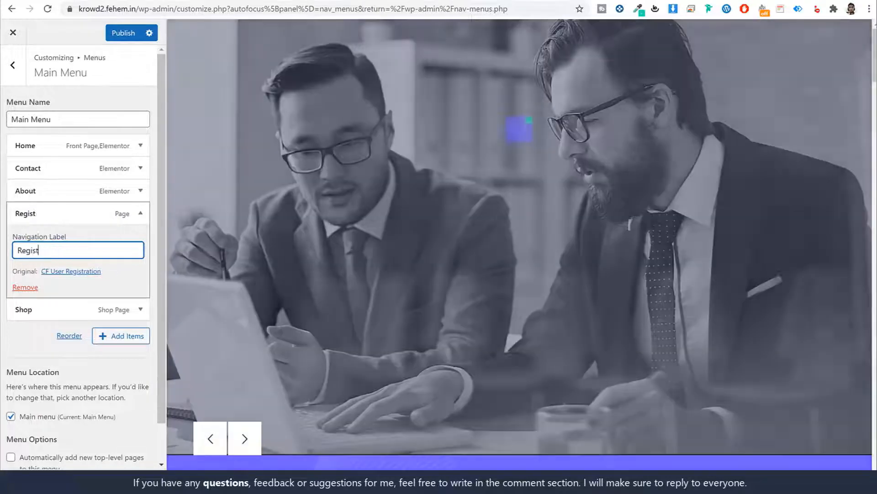
{"action": "type", "text": "er"}
{"action": "left_click", "coordinate": [59, 222]}
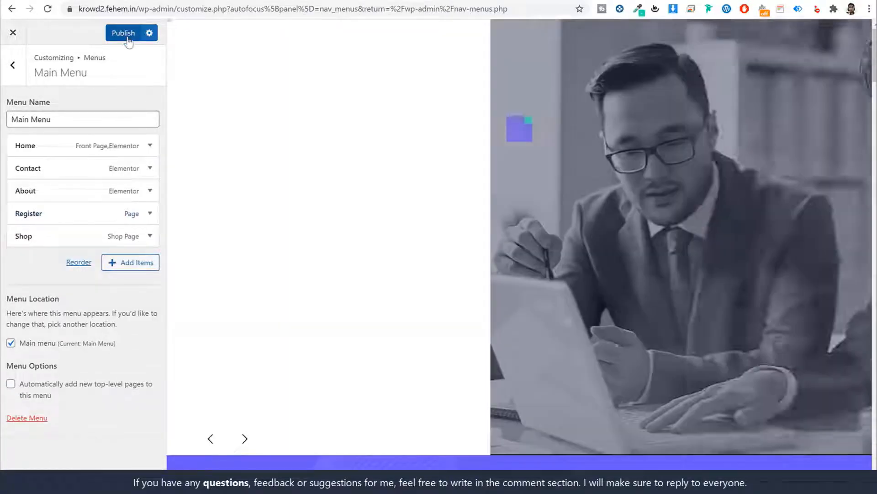
{"action": "left_click", "coordinate": [124, 33]}
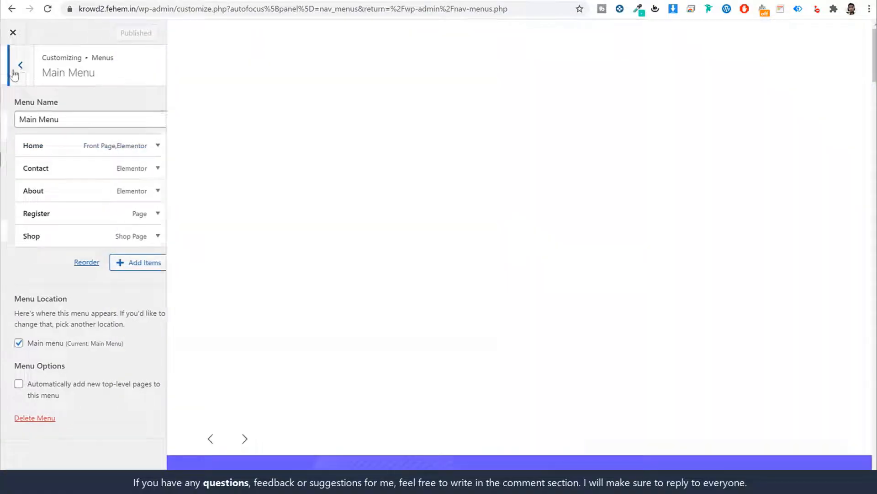
{"action": "left_click", "coordinate": [12, 69]}
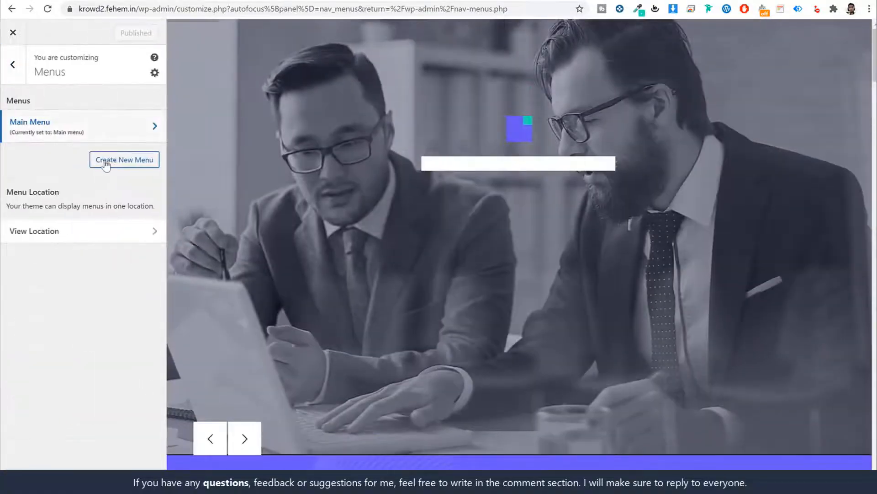
Create a new menu named My Account
{"action": "left_click", "coordinate": [118, 161]}
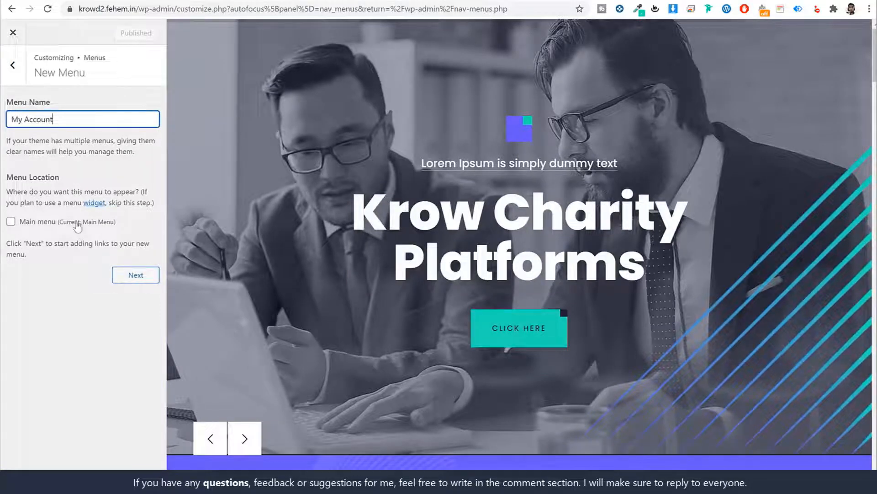
{"action": "left_click_drag", "start_coordinate": [117, 223], "coordinate": [26, 224]}
{"action": "left_click", "coordinate": [59, 275]}
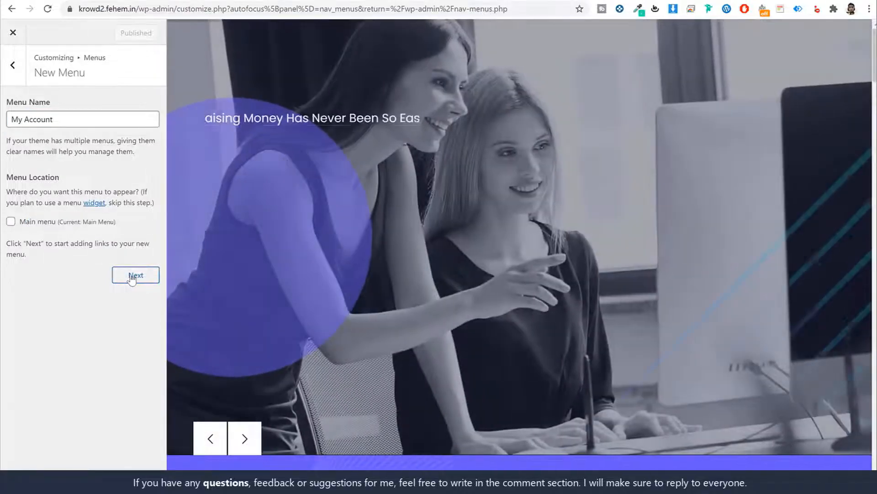
{"action": "left_click", "coordinate": [124, 276]}
Add the CF User Registration and CF Dashboard pages to the My Account menu
{"action": "left_click", "coordinate": [129, 192]}
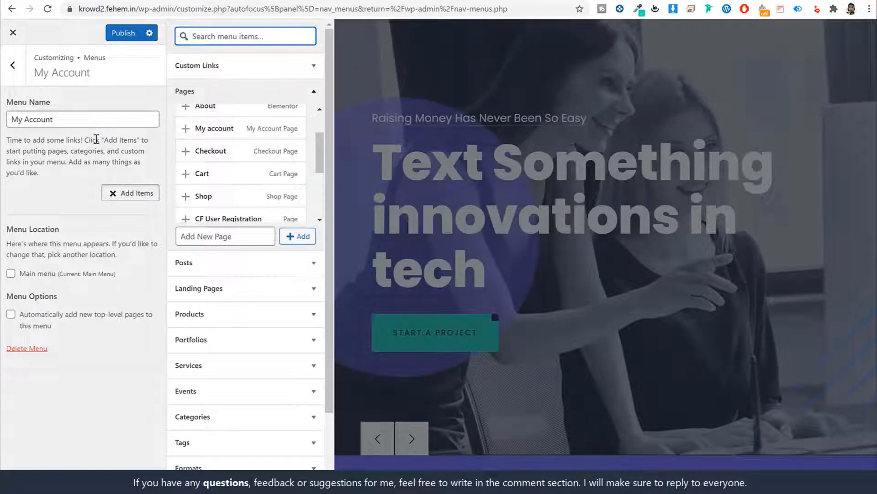
{"action": "scroll", "coordinate": [306, 162], "scroll_direction": "up", "scroll_amount": 2}
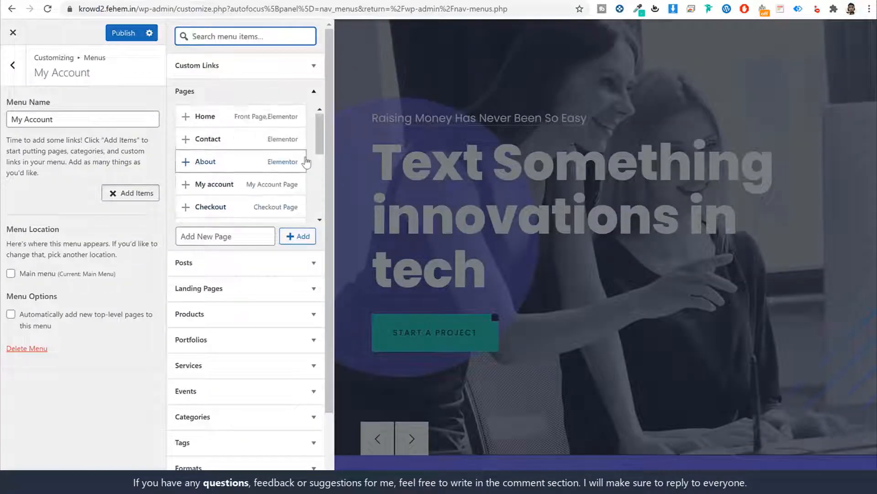
{"action": "scroll", "coordinate": [306, 162], "scroll_direction": "down", "scroll_amount": 2}
{"action": "left_click", "coordinate": [250, 165]}
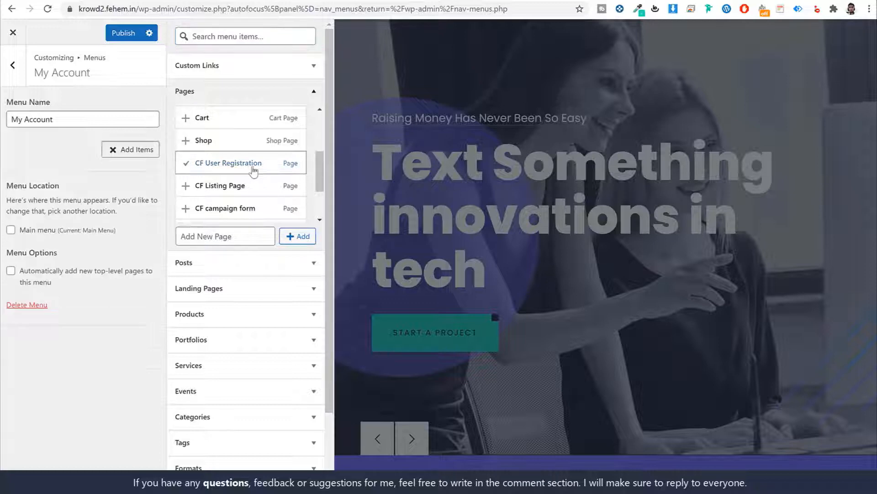
{"action": "scroll", "coordinate": [293, 199], "scroll_direction": "down", "scroll_amount": 1}
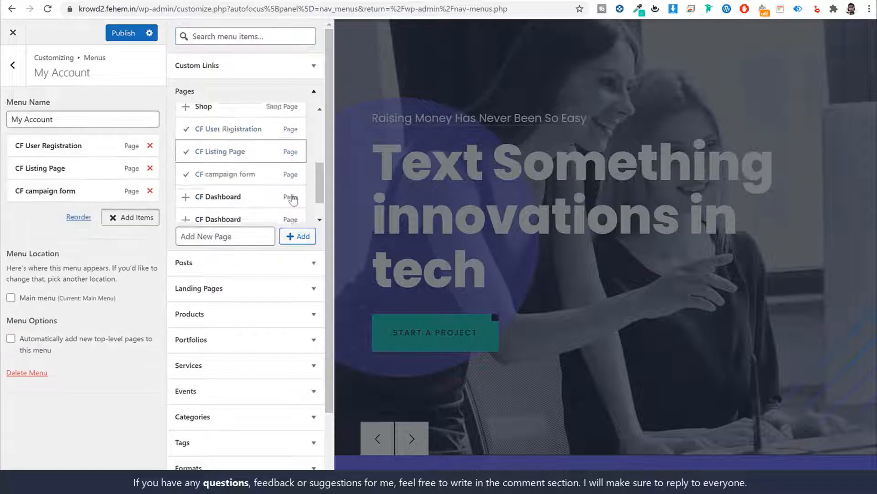
{"action": "scroll", "coordinate": [293, 199], "scroll_direction": "down", "scroll_amount": 1}
{"action": "left_click", "coordinate": [242, 160]}
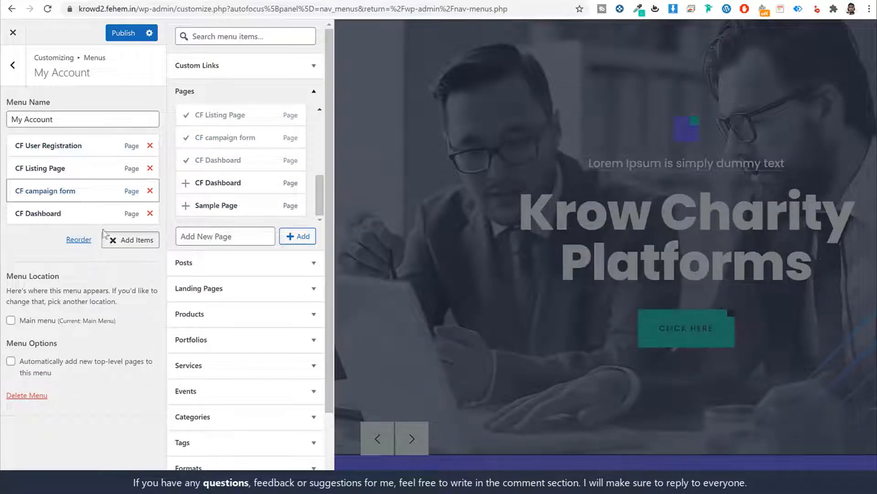
Relabel CF Dashboard to 'Dashboard' and the campaign form item to 'Add a Project'
{"action": "left_click", "coordinate": [125, 213]}
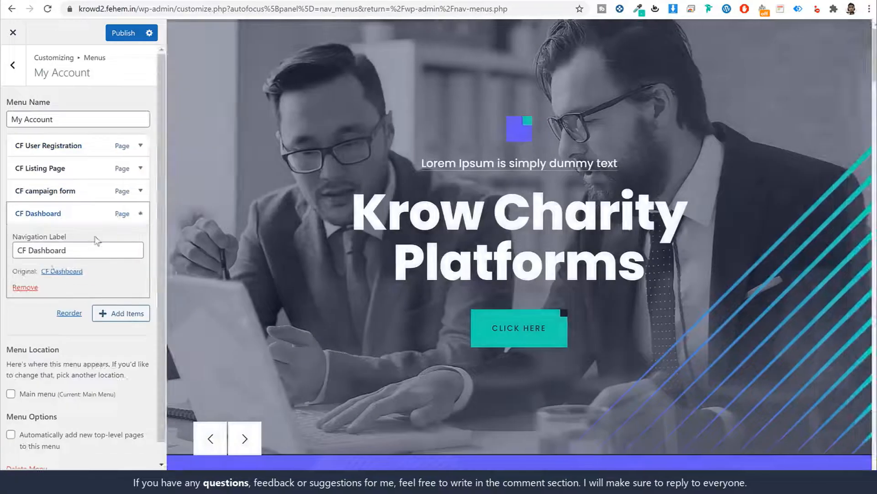
{"action": "left_click", "coordinate": [31, 250]}
{"action": "key", "text": "BackSpace"}
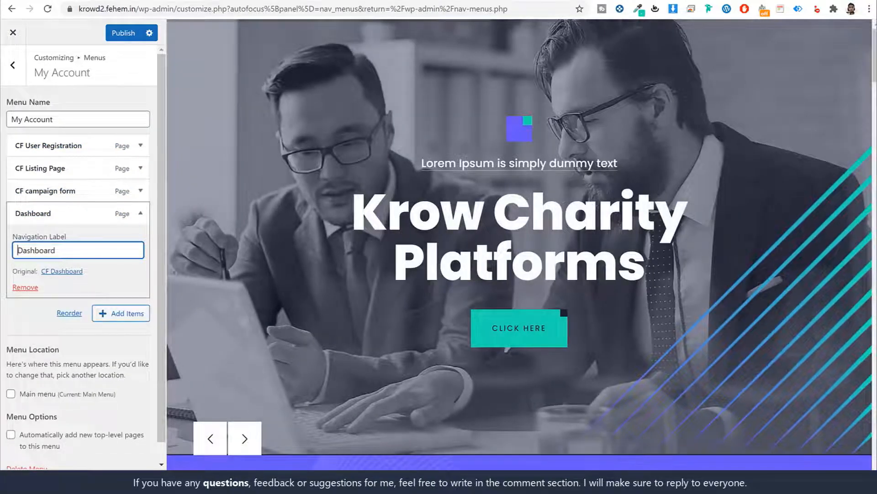
{"action": "left_click", "coordinate": [64, 191]}
{"action": "left_click", "coordinate": [77, 227]}
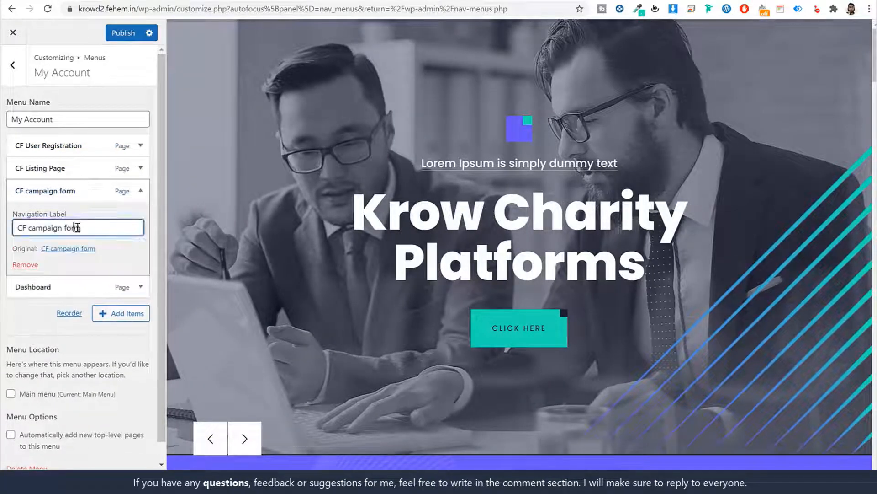
{"action": "key", "text": "ctrl+a"}
{"action": "type", "text": "Add a"}
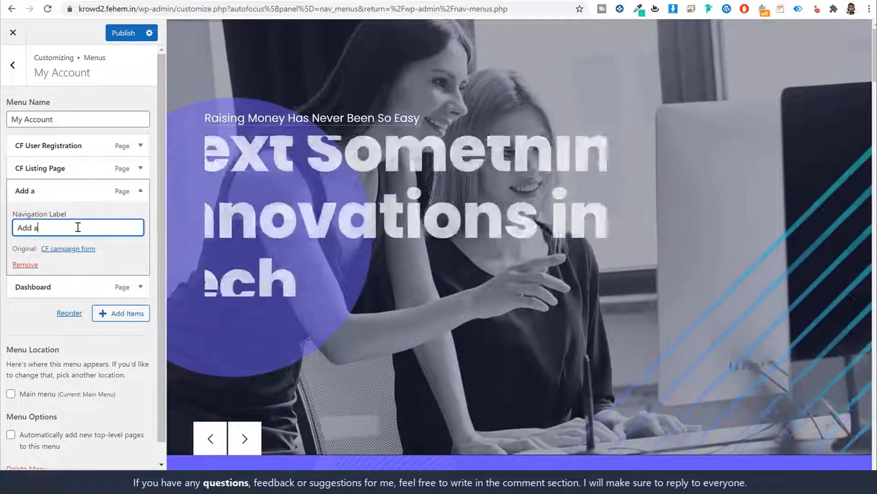
{"action": "type", "text": " Project"}
{"action": "left_click", "coordinate": [89, 197]}
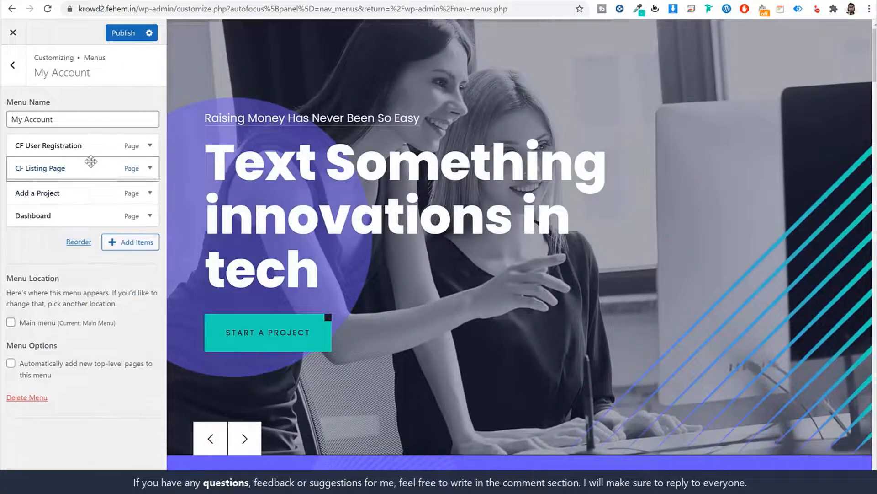
Check the CF Listing Page and CF User Registration labels, then publish the My Account menu
{"action": "left_click", "coordinate": [91, 162]}
{"action": "left_click", "coordinate": [89, 146]}
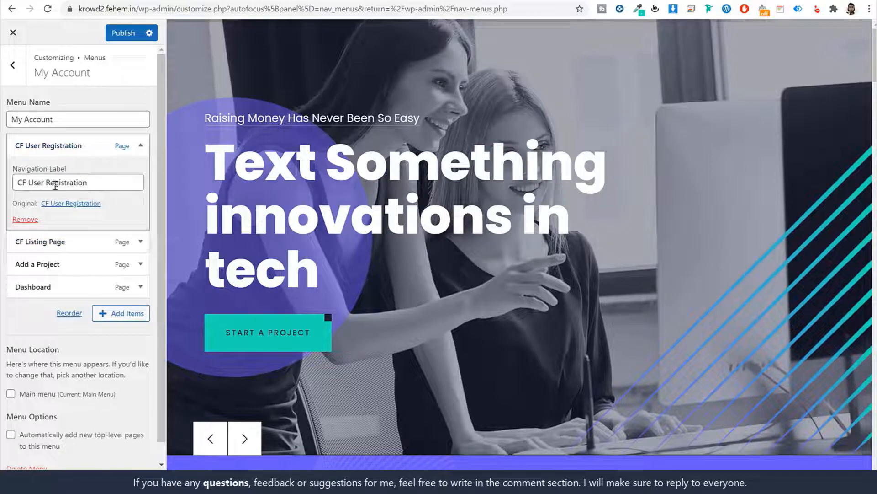
{"action": "left_click", "coordinate": [82, 145]}
{"action": "left_click", "coordinate": [122, 36]}
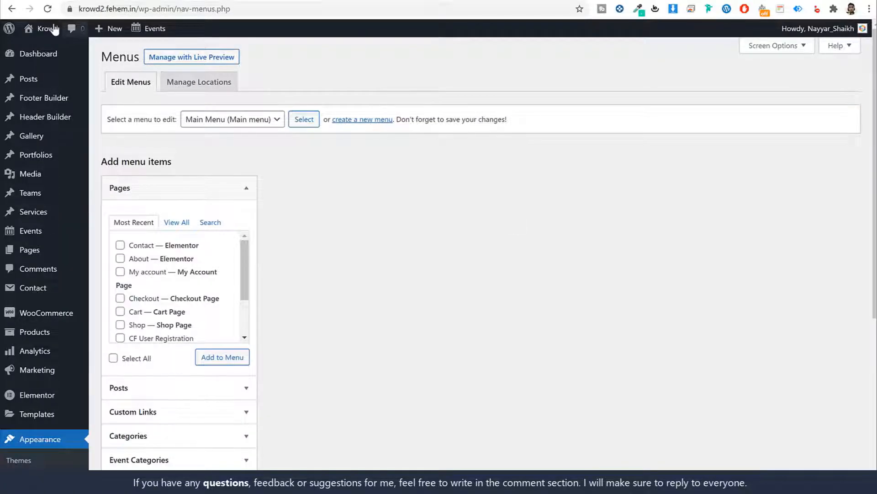
Add a Header Builder entry titled Header1 with Full Width on, publish it, and open it in Elementor
{"action": "left_click", "coordinate": [54, 118]}
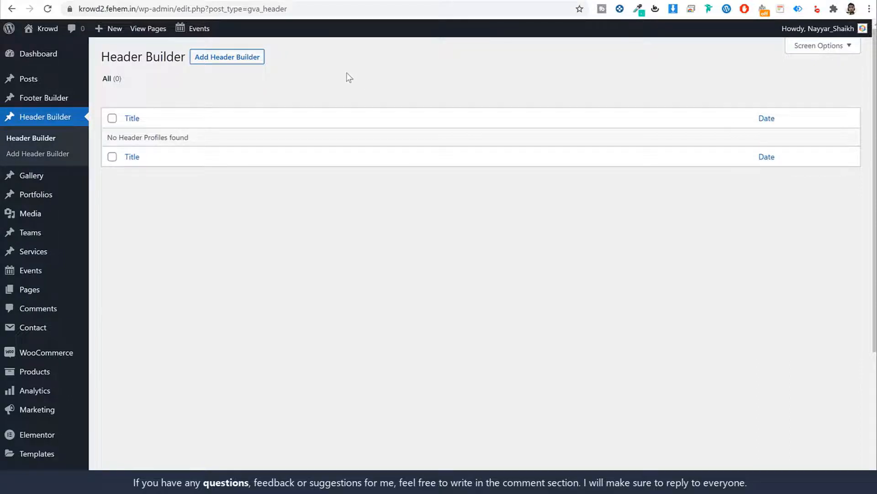
{"action": "left_click", "coordinate": [236, 61]}
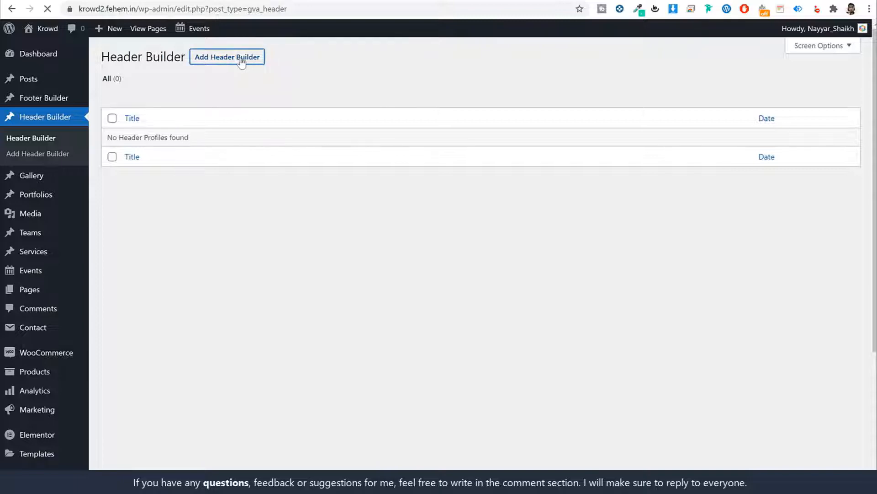
{"action": "type", "text": "Header1"}
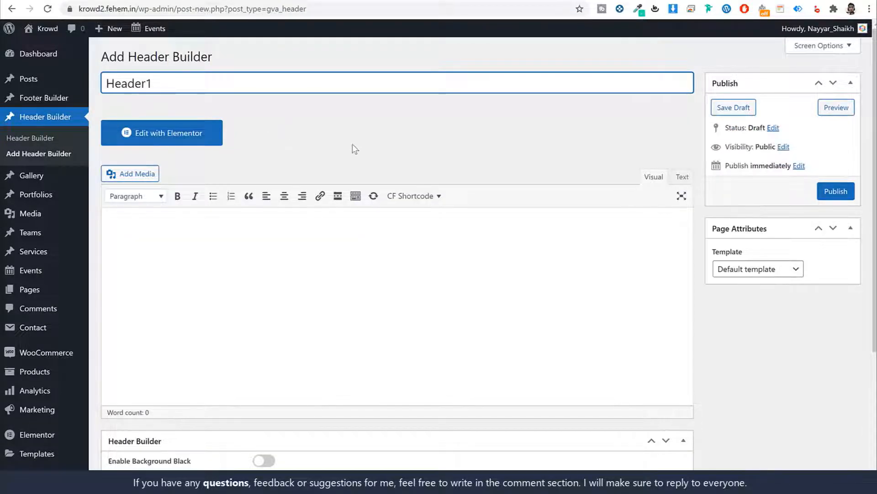
{"action": "scroll", "coordinate": [355, 146], "scroll_direction": "down", "scroll_amount": 5}
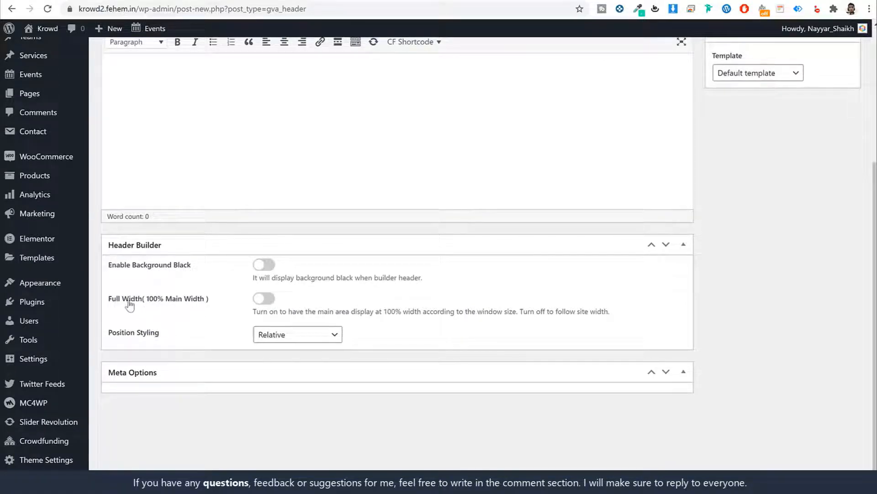
{"action": "left_click", "coordinate": [261, 301]}
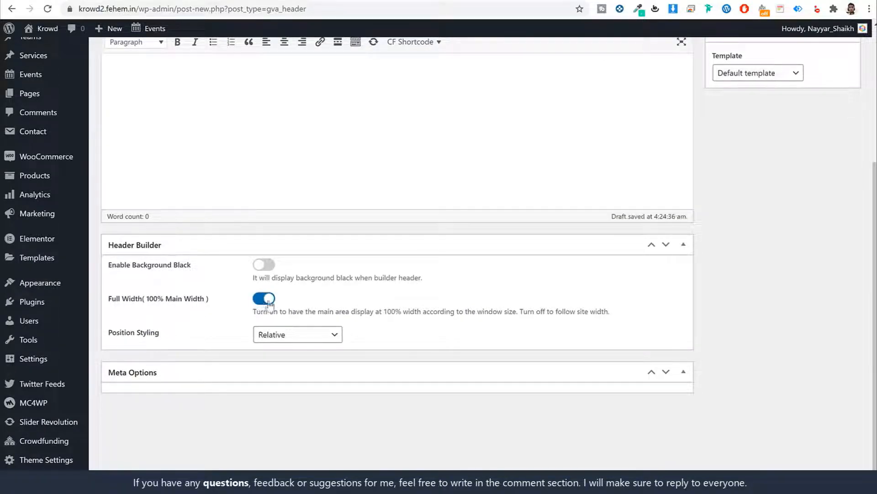
{"action": "scroll", "coordinate": [320, 297], "scroll_direction": "up", "scroll_amount": 5}
{"action": "left_click", "coordinate": [825, 193]}
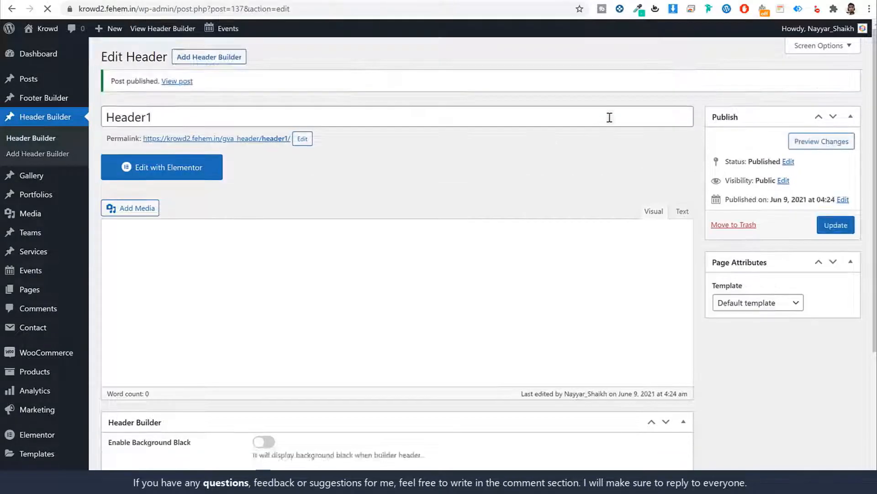
{"action": "left_click", "coordinate": [169, 170]}
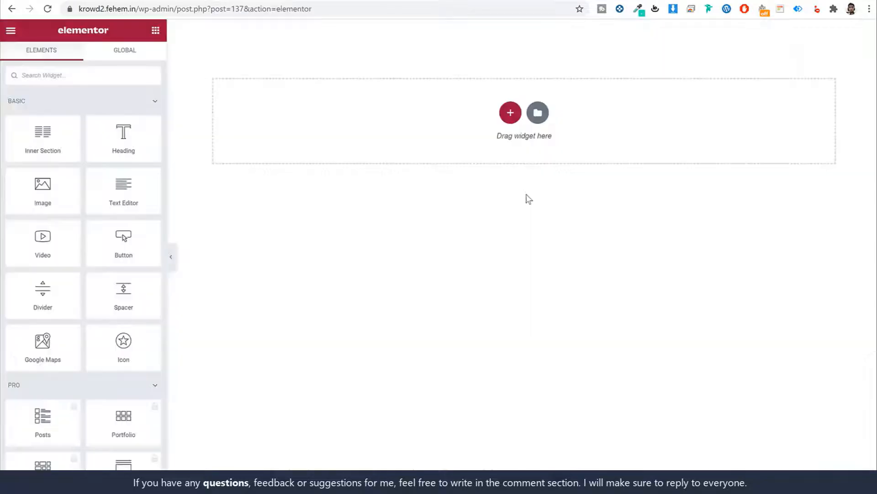
Import the saved Header template file from My Templates and insert it into Header1
{"action": "left_click", "coordinate": [538, 113]}
{"action": "left_click", "coordinate": [491, 57]}
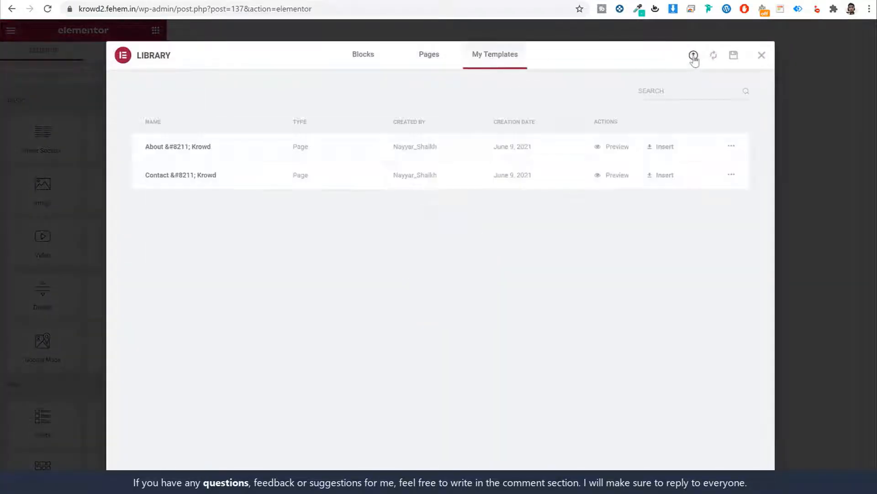
{"action": "left_click", "coordinate": [693, 56]}
{"action": "left_click", "coordinate": [436, 295]}
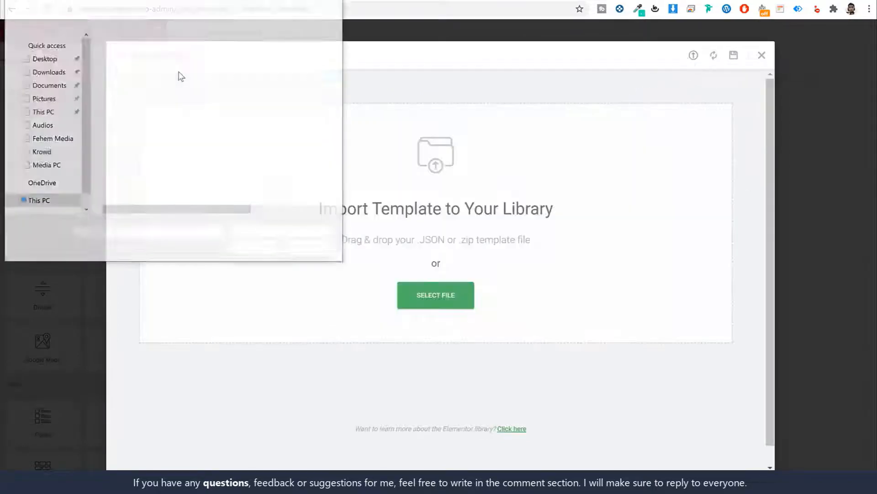
{"action": "left_click", "coordinate": [146, 88]}
{"action": "left_click", "coordinate": [271, 250]}
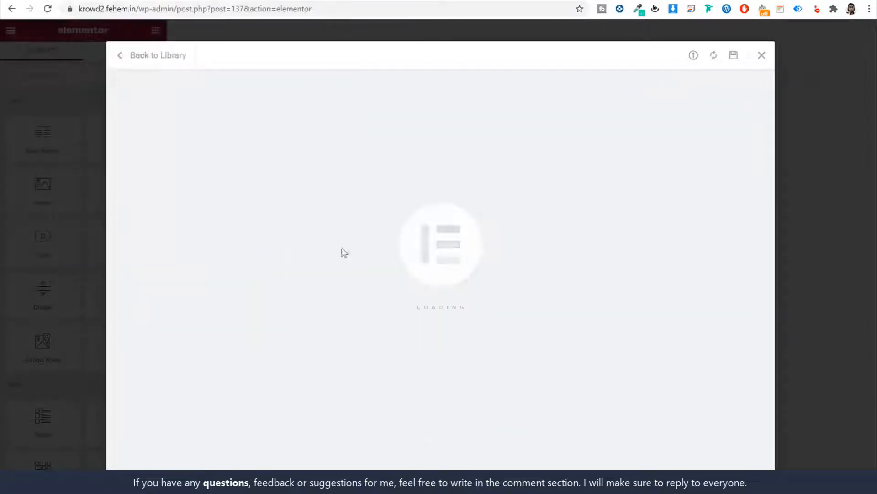
{"action": "left_click", "coordinate": [640, 207]}
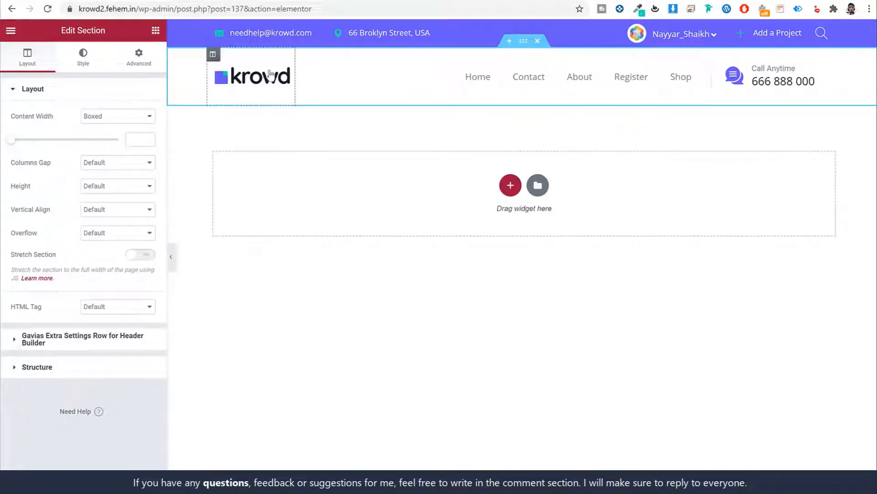
Replace the email in the header's contact list with the site owner's email address
{"action": "left_click", "coordinate": [258, 36]}
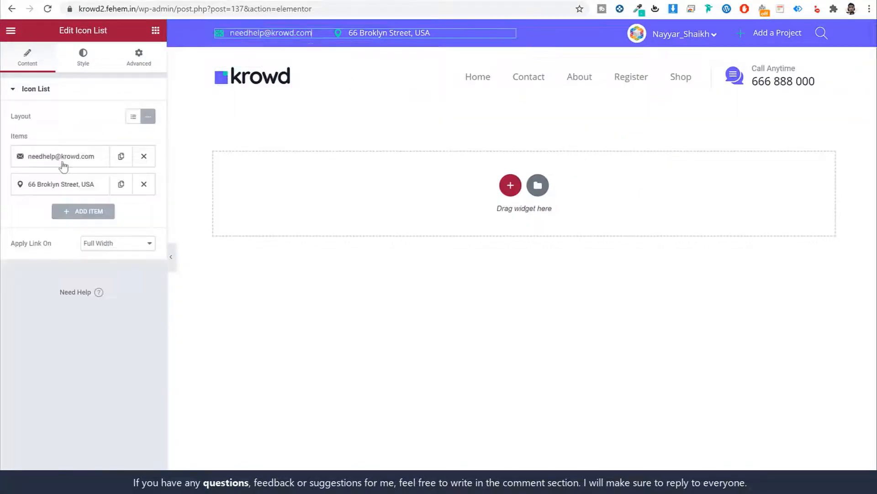
{"action": "left_click", "coordinate": [61, 160]}
{"action": "key", "text": "ctrl+a"}
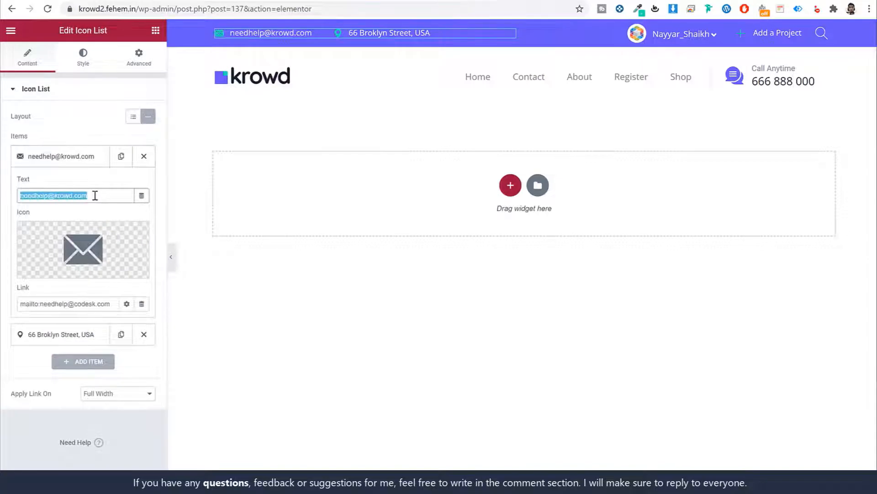
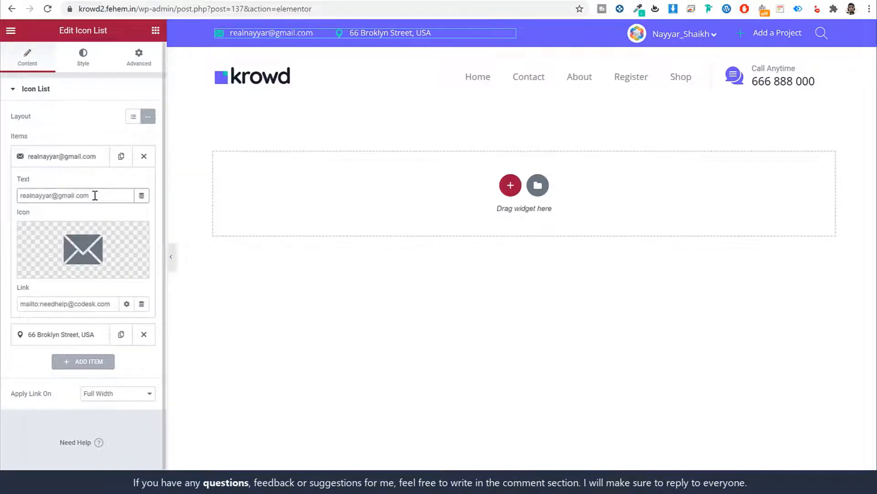
{"action": "left_click", "coordinate": [75, 161]}
{"action": "left_click", "coordinate": [72, 184]}
{"action": "left_click", "coordinate": [72, 183]}
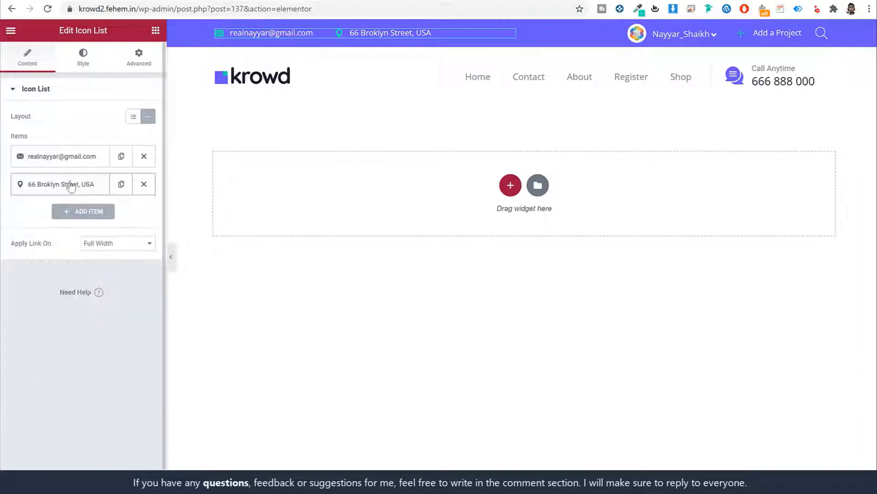
Keep My Account as the menu shown in the header's user area
{"action": "left_click", "coordinate": [674, 40]}
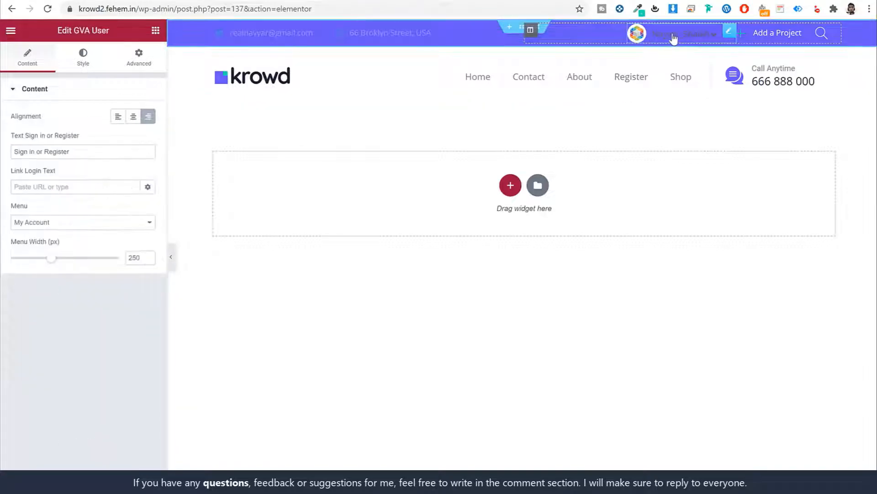
{"action": "left_click", "coordinate": [64, 226]}
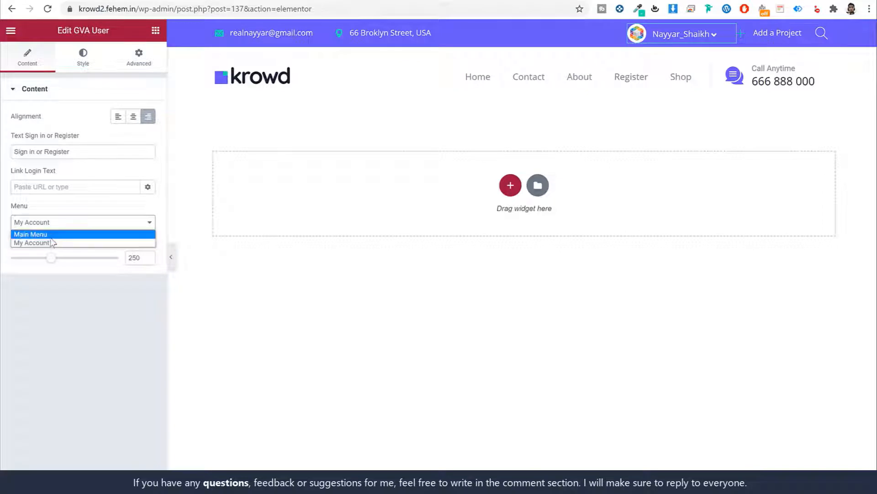
{"action": "left_click", "coordinate": [57, 240]}
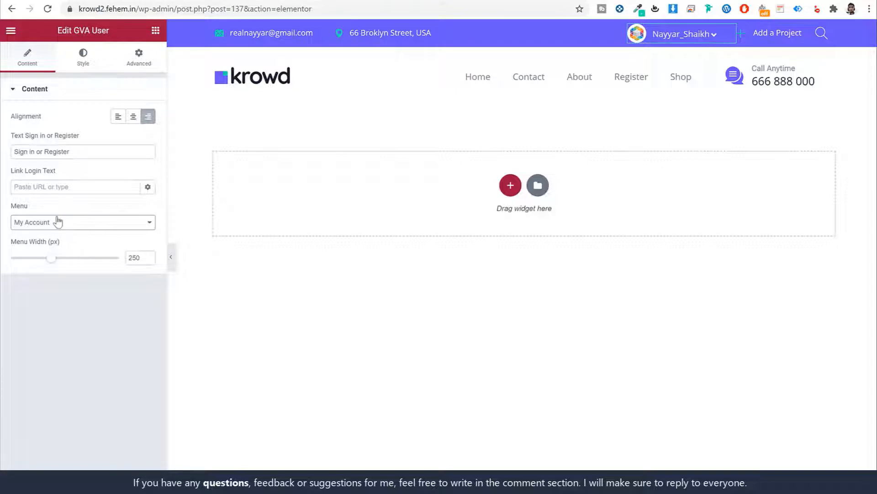
Replace the Add a Project demo link with the CF campaign form page
{"action": "left_click", "coordinate": [772, 36]}
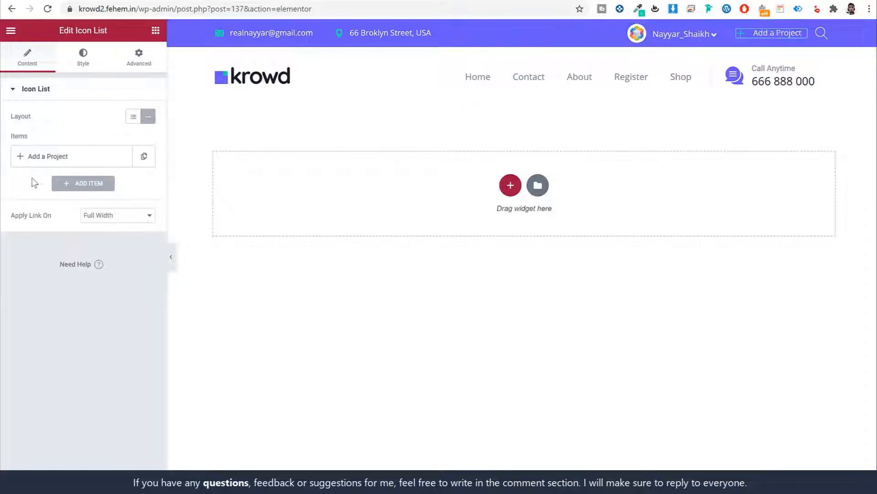
{"action": "left_click", "coordinate": [82, 156]}
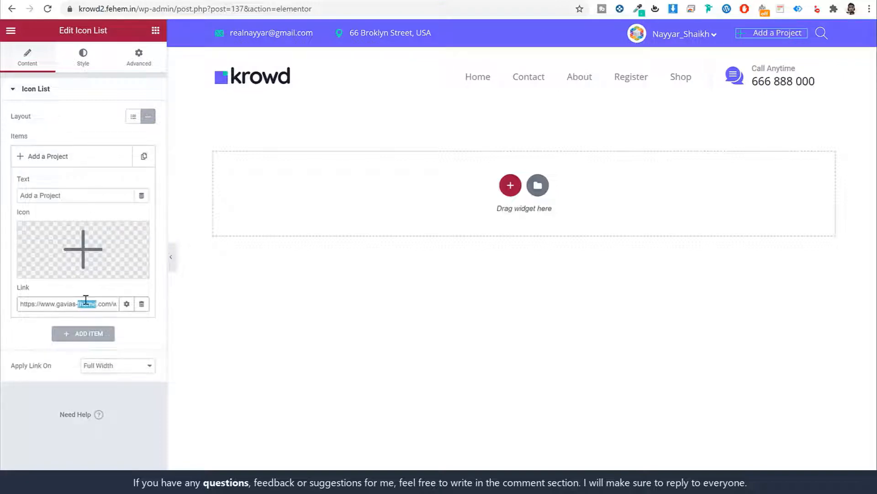
{"action": "triple_click", "coordinate": [84, 302]}
{"action": "left_click", "coordinate": [85, 305]}
{"action": "left_click_drag", "start_coordinate": [108, 303], "coordinate": [21, 303]}
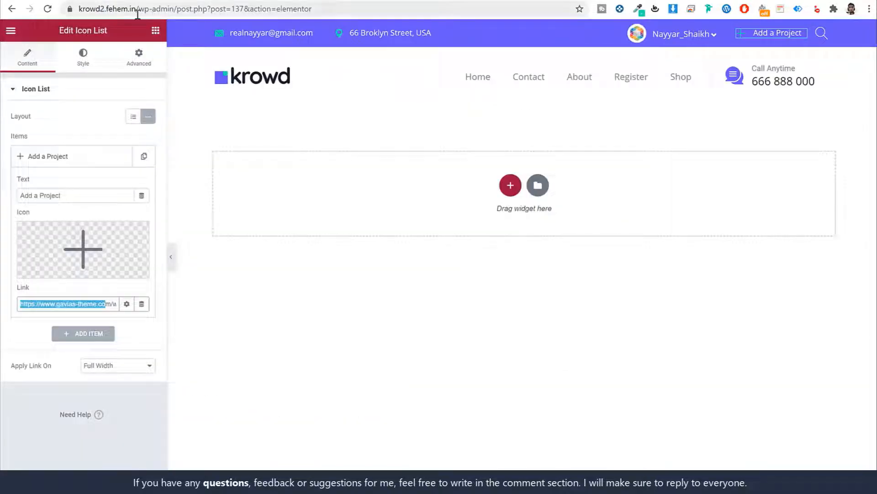
{"action": "left_click", "coordinate": [70, 13]}
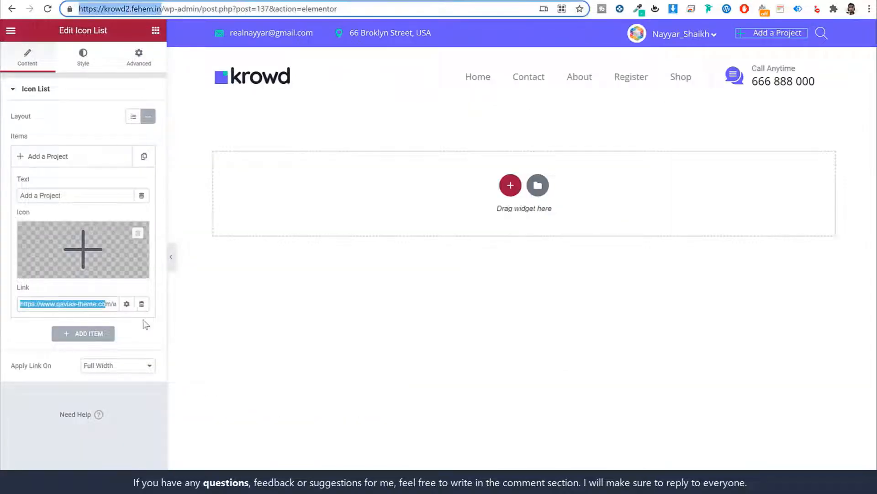
{"action": "left_click", "coordinate": [98, 303]}
{"action": "key", "text": "ctrl+a"}
{"action": "key", "text": "BackSpace"}
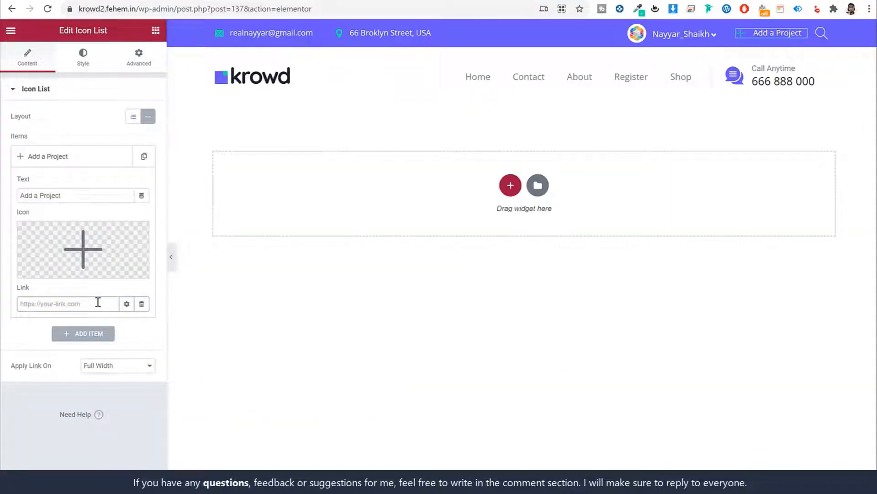
{"action": "type", "text": "cm,a"}
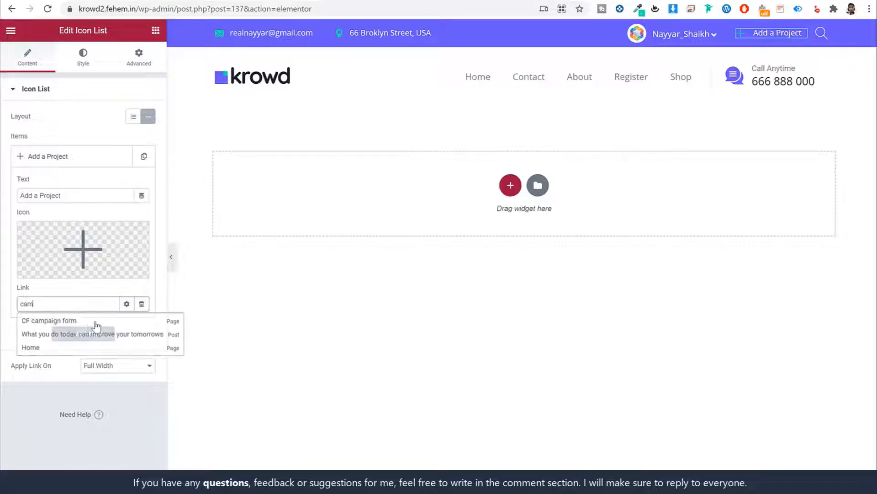
{"action": "left_click", "coordinate": [69, 327]}
{"action": "triple_click", "coordinate": [72, 306]}
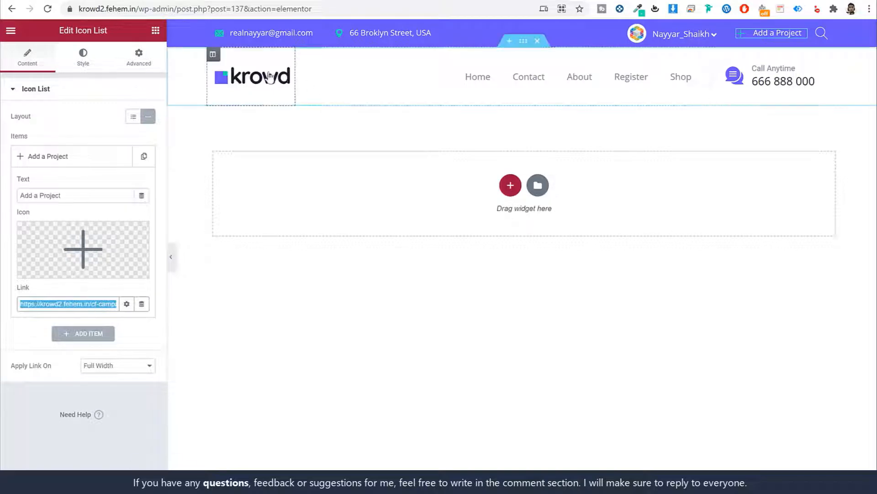
Replace the header logo image with the envato image from the media library
{"action": "left_click", "coordinate": [262, 87]}
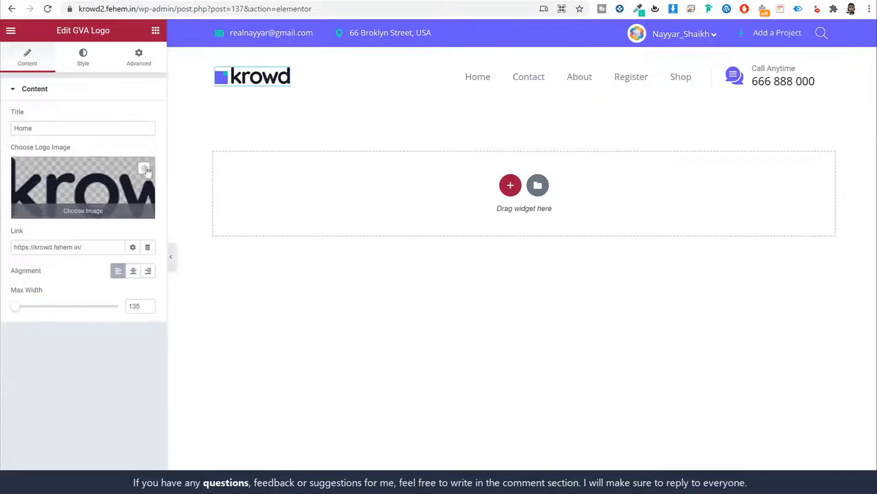
{"action": "left_click", "coordinate": [145, 168]}
{"action": "left_click", "coordinate": [130, 180]}
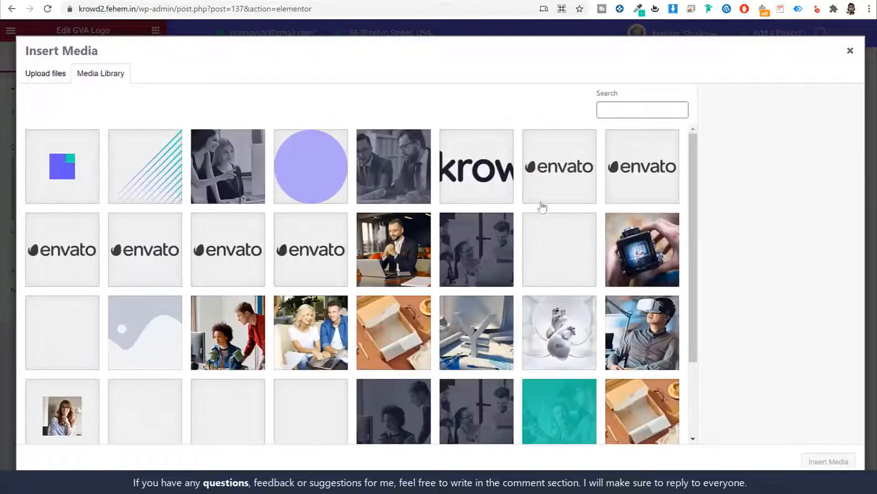
{"action": "left_click", "coordinate": [583, 174]}
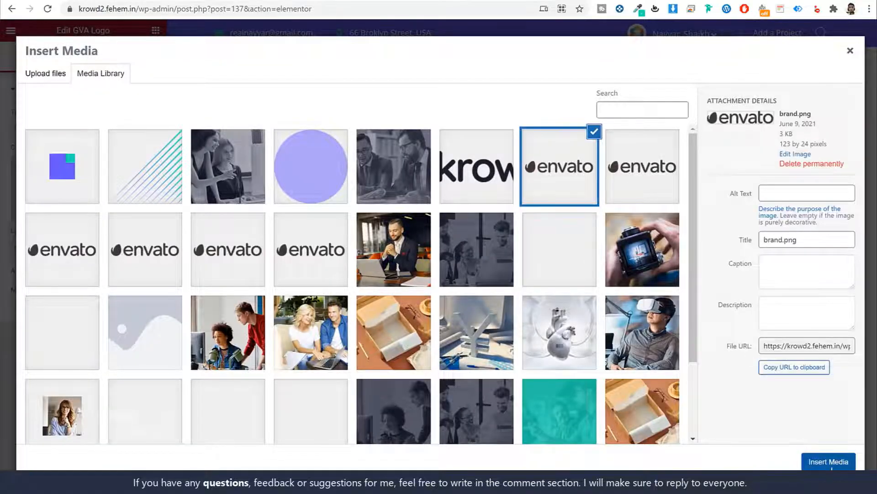
{"action": "left_click", "coordinate": [822, 463]}
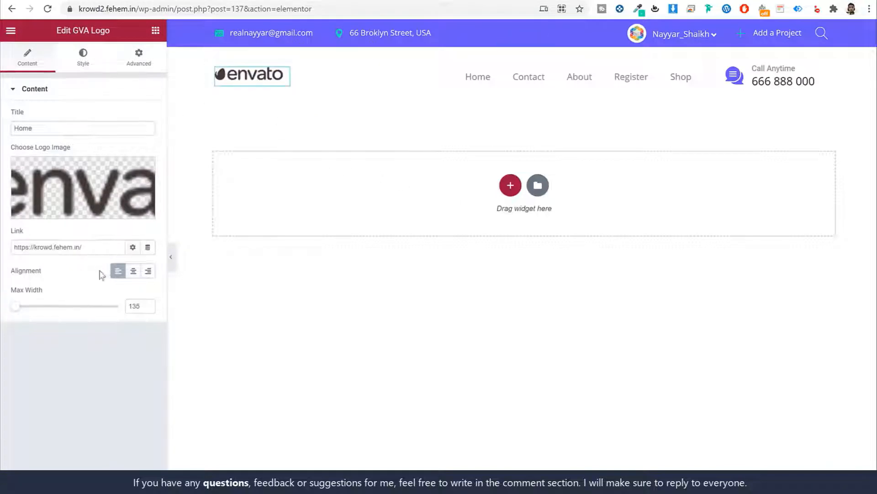
{"action": "triple_click", "coordinate": [85, 243]}
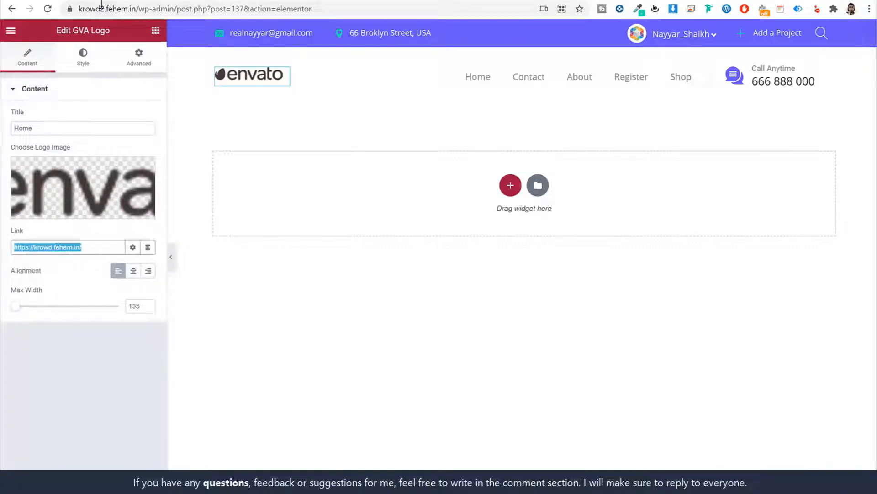
{"action": "left_click_drag", "start_coordinate": [163, 8], "coordinate": [79, 8]}
{"action": "key", "text": "ctrl+c"}
{"action": "left_click", "coordinate": [110, 249]}
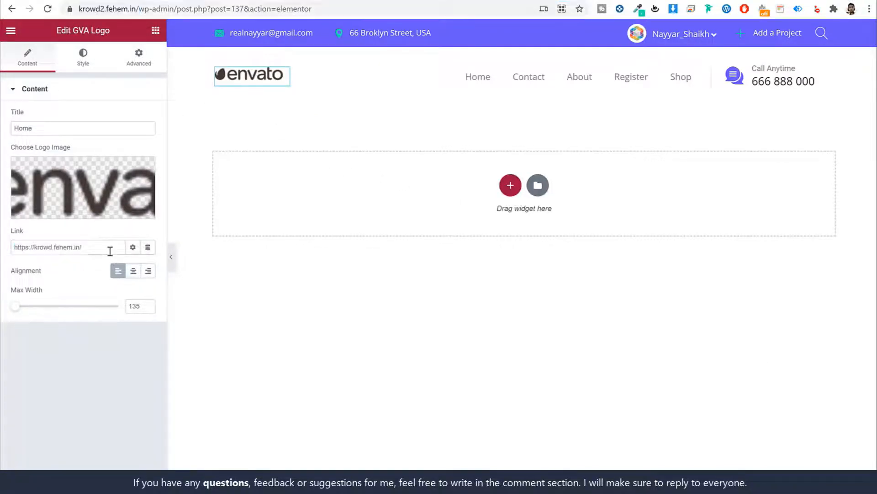
{"action": "triple_click", "coordinate": [110, 249]}
{"action": "key", "text": "ctrl+v"}
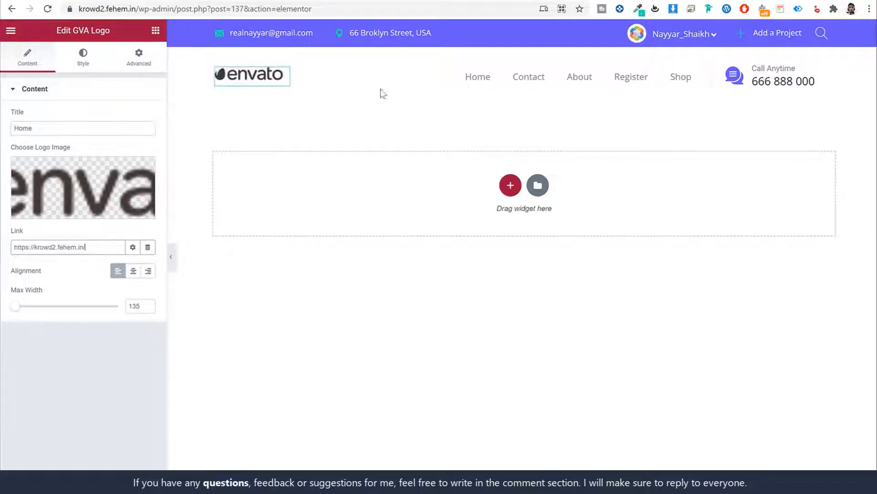
Swap the logo image back to the krowd logo.png
{"action": "left_click", "coordinate": [143, 183]}
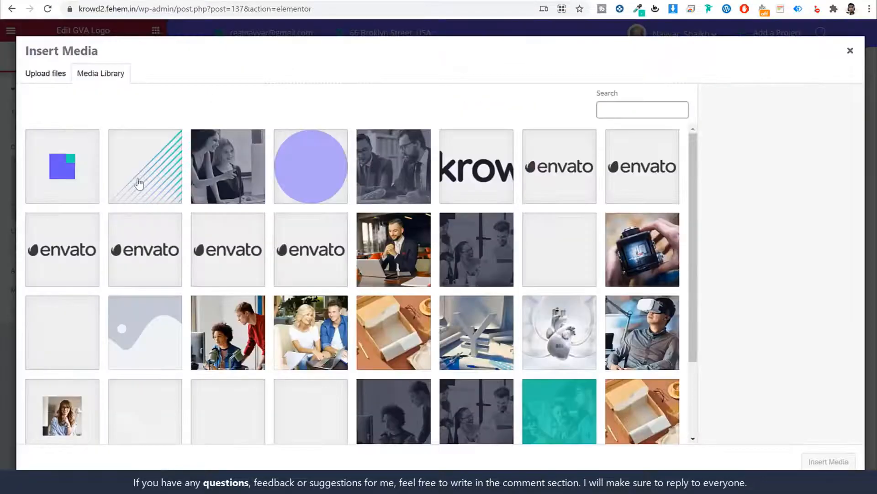
{"action": "left_click", "coordinate": [481, 196]}
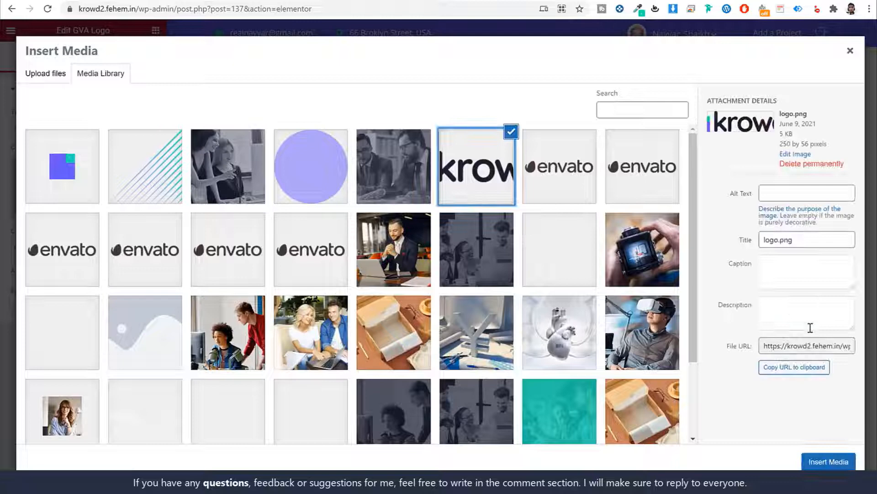
{"action": "left_click", "coordinate": [829, 461]}
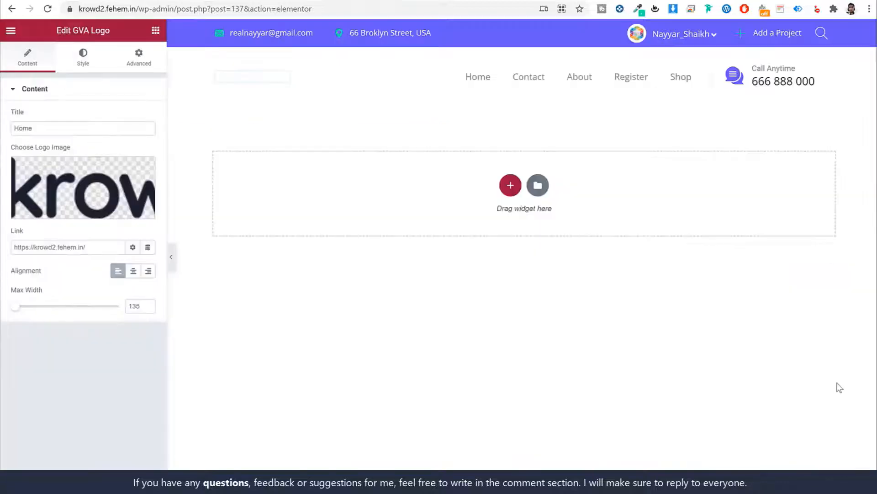
Keep Main Menu as the header navigation's menu
{"action": "left_click", "coordinate": [533, 85]}
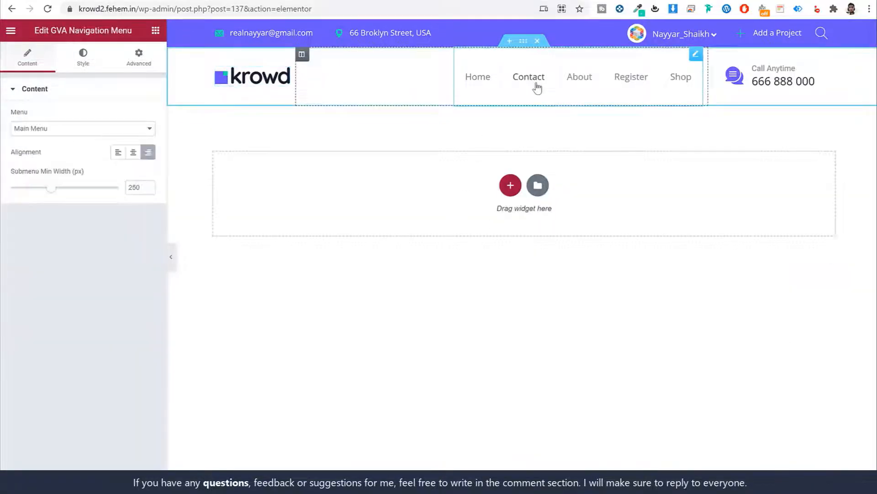
{"action": "left_click", "coordinate": [44, 130]}
{"action": "left_click", "coordinate": [45, 141]}
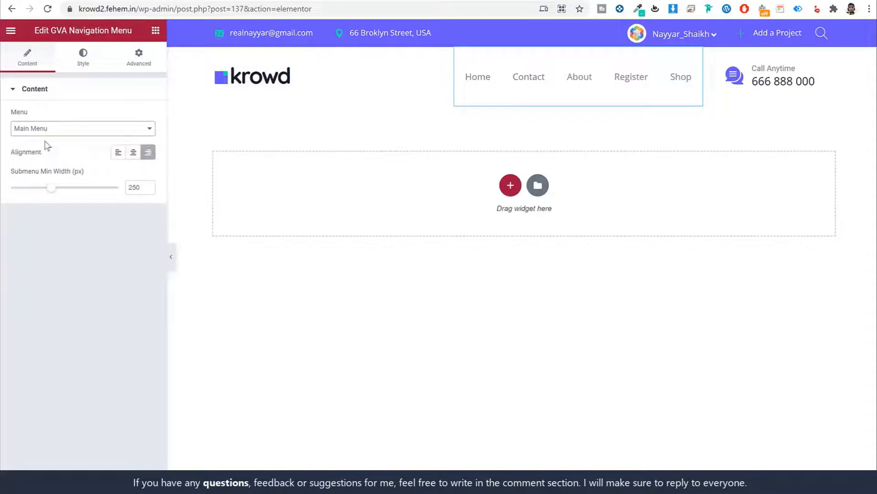
Start replacing the Call Anytime box's phone number with the new number
{"action": "left_click", "coordinate": [781, 81]}
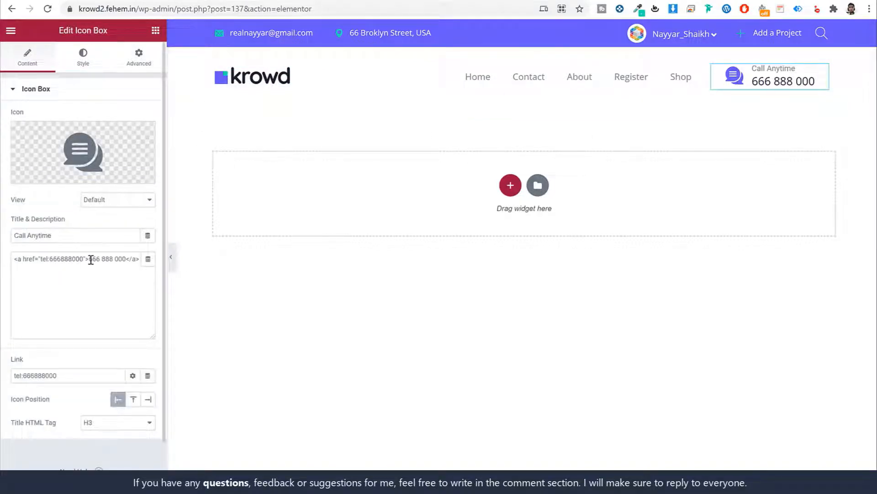
{"action": "left_click_drag", "start_coordinate": [90, 260], "coordinate": [127, 259]}
{"action": "type", "text": "789"}
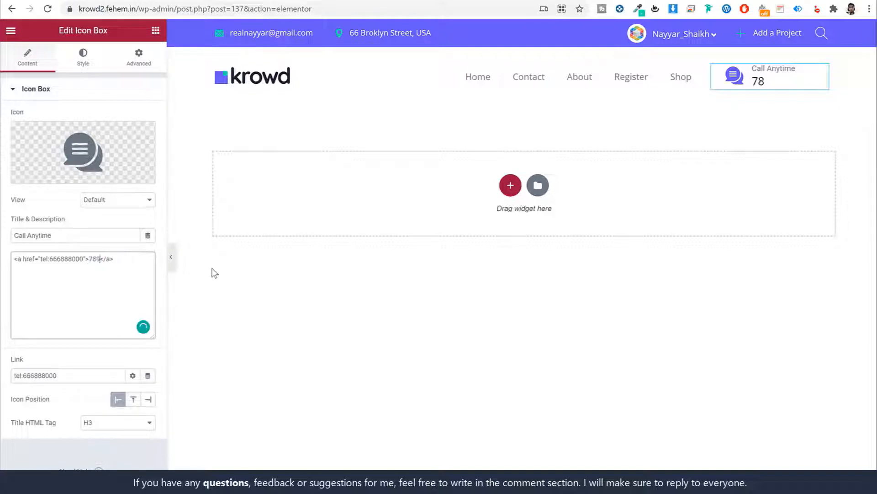
{"action": "type", "text": "64120"}
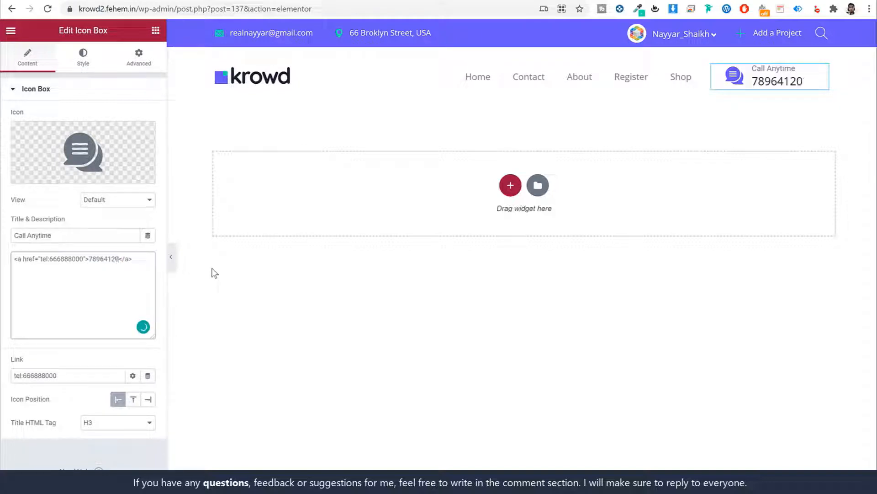
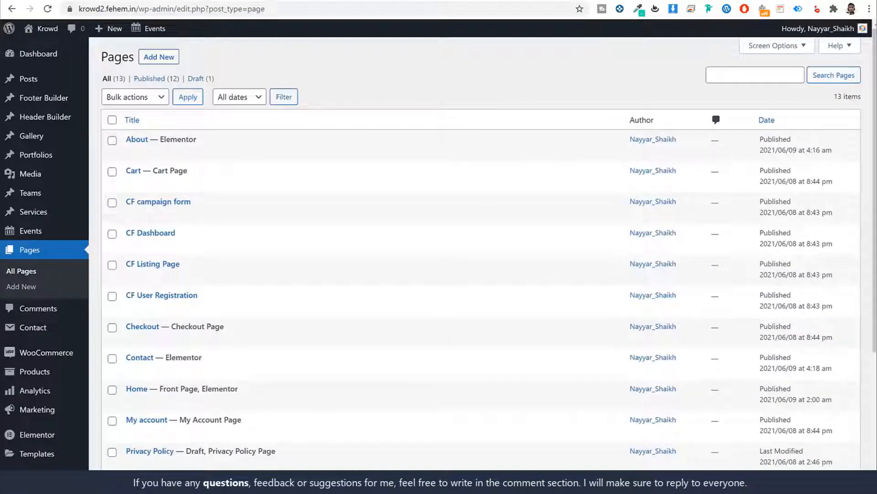
Add a footer titled 'Footer1' in Footer Builder, publish it, and edit it with Elementor
{"action": "left_click", "coordinate": [42, 104]}
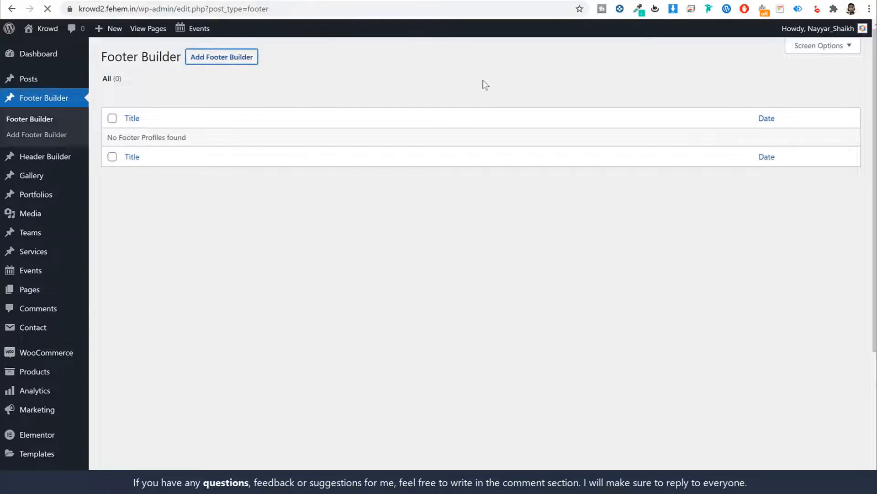
{"action": "type", "text": "Foo"}
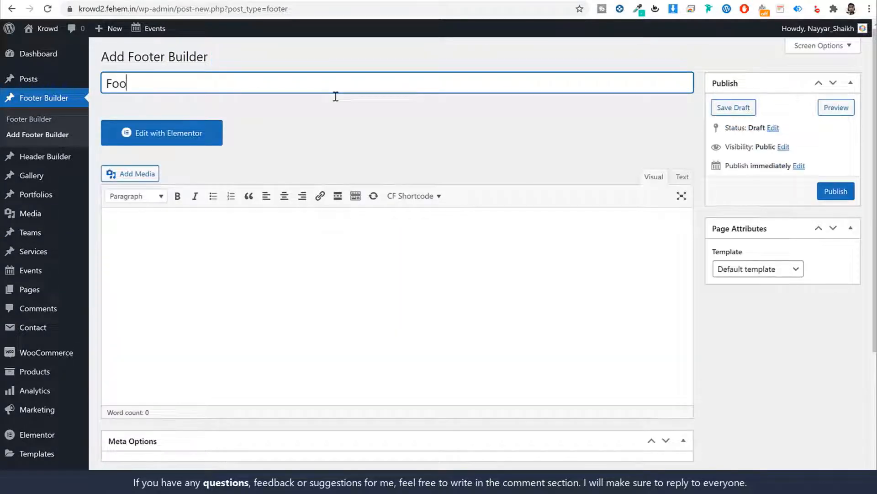
{"action": "type", "text": "ter1"}
{"action": "left_click", "coordinate": [834, 191]}
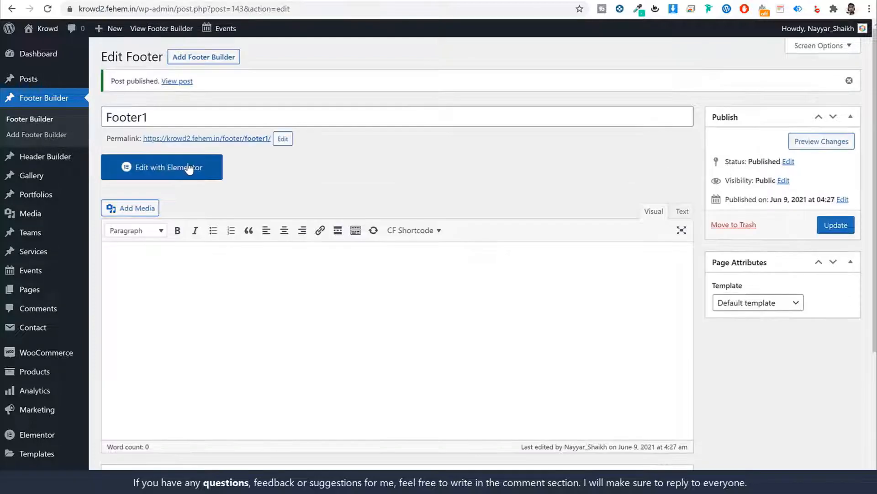
{"action": "left_click", "coordinate": [189, 168]}
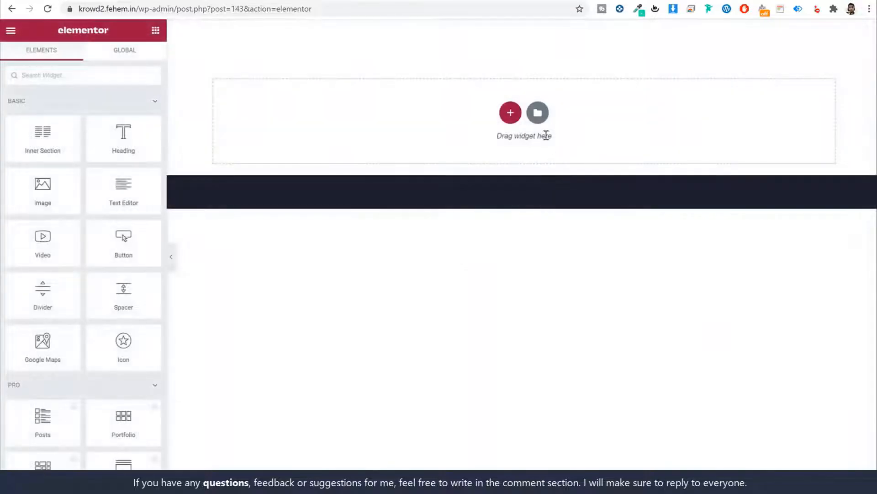
Import the Footer template file into My Templates and insert it into the page
{"action": "left_click", "coordinate": [538, 114]}
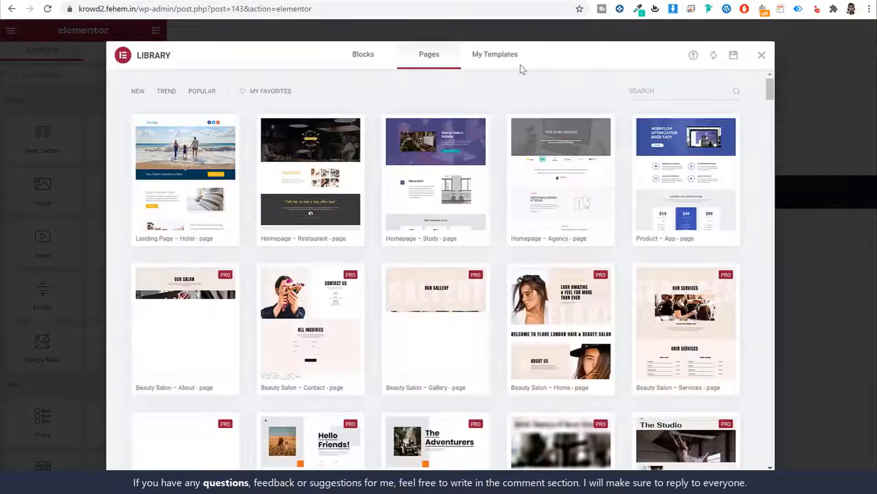
{"action": "left_click", "coordinate": [521, 55]}
{"action": "left_click", "coordinate": [694, 56]}
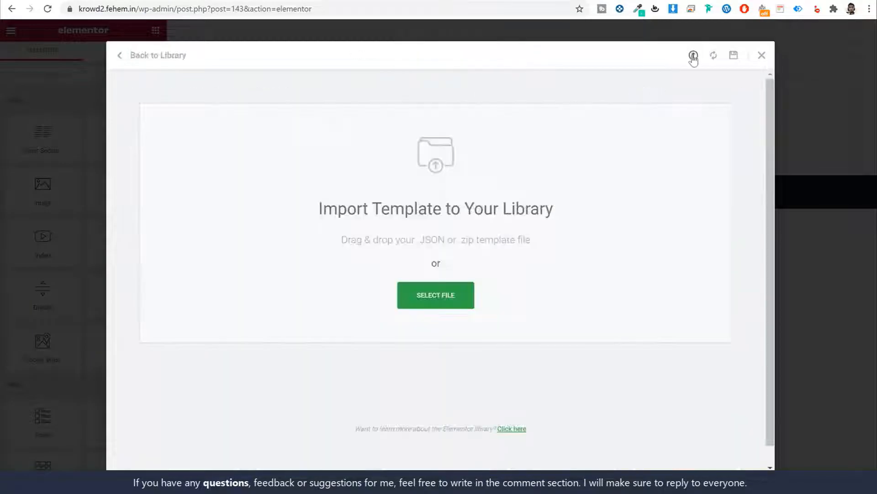
{"action": "left_click", "coordinate": [449, 295]}
{"action": "left_click", "coordinate": [255, 249]}
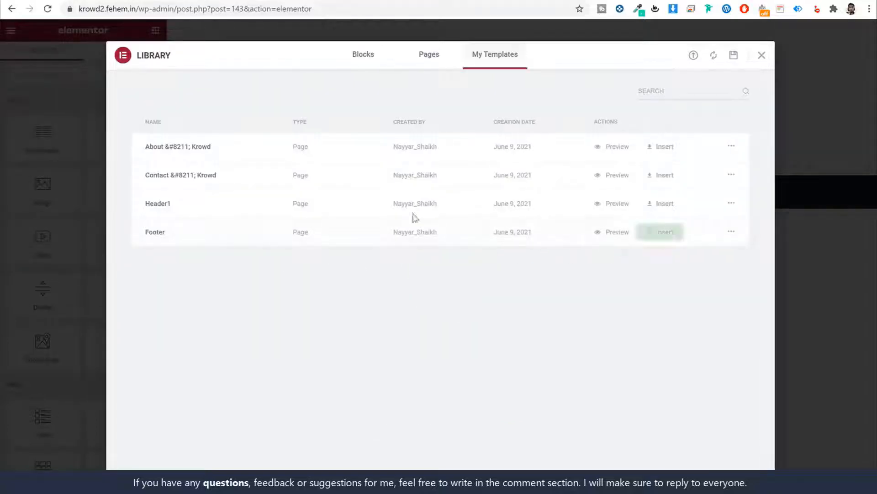
{"action": "left_click", "coordinate": [659, 234]}
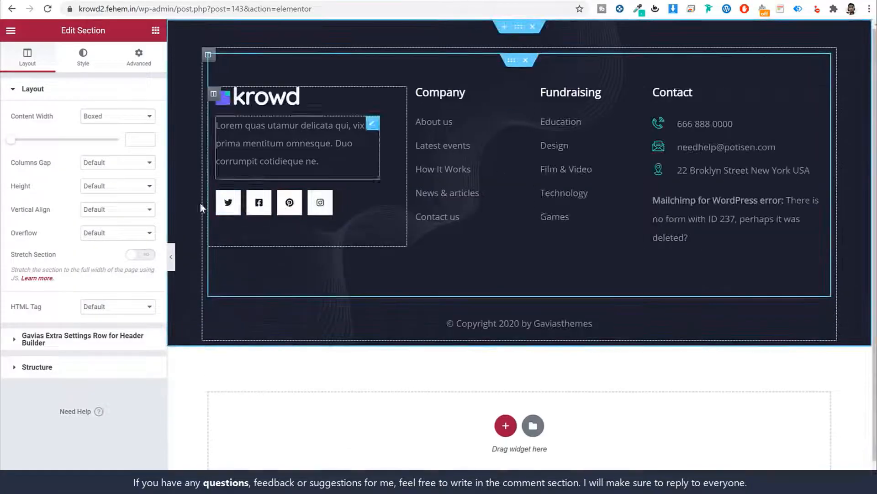
Inspect the inserted footer's krowd logo, description text and Company links list
{"action": "left_click", "coordinate": [171, 256]}
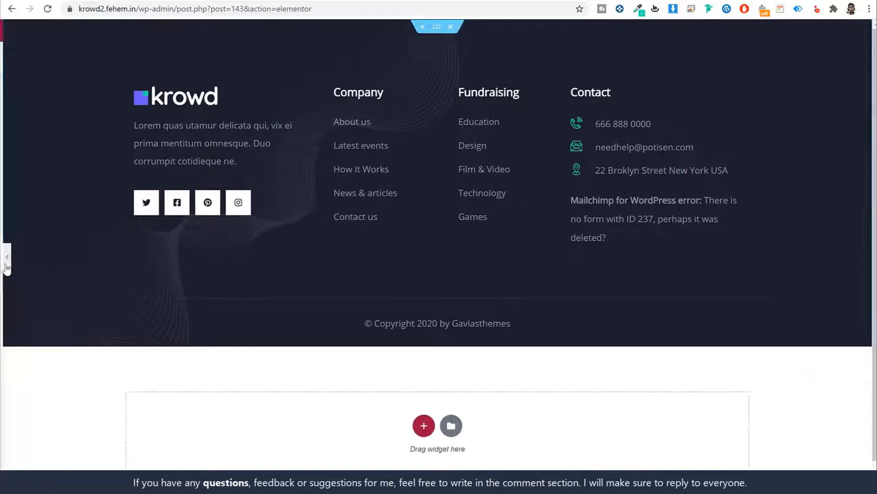
{"action": "left_click", "coordinate": [5, 265]}
{"action": "left_click", "coordinate": [250, 102]}
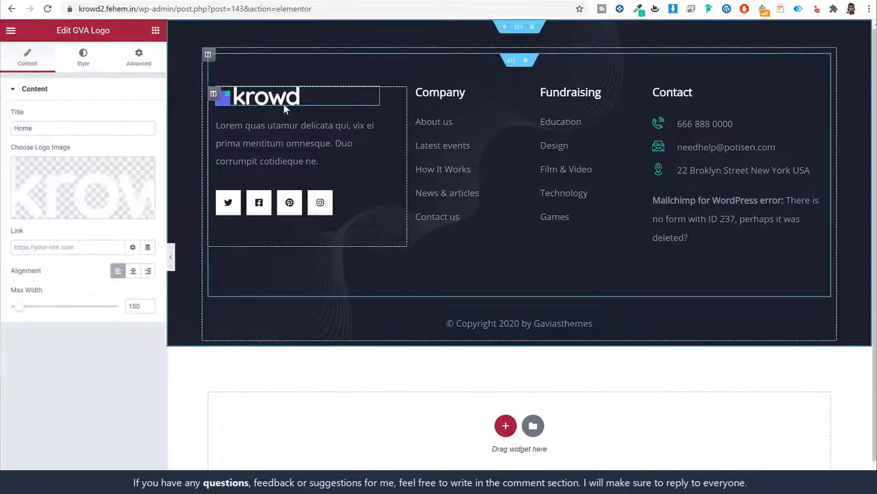
{"action": "left_click", "coordinate": [310, 147]}
{"action": "triple_click", "coordinate": [61, 210]}
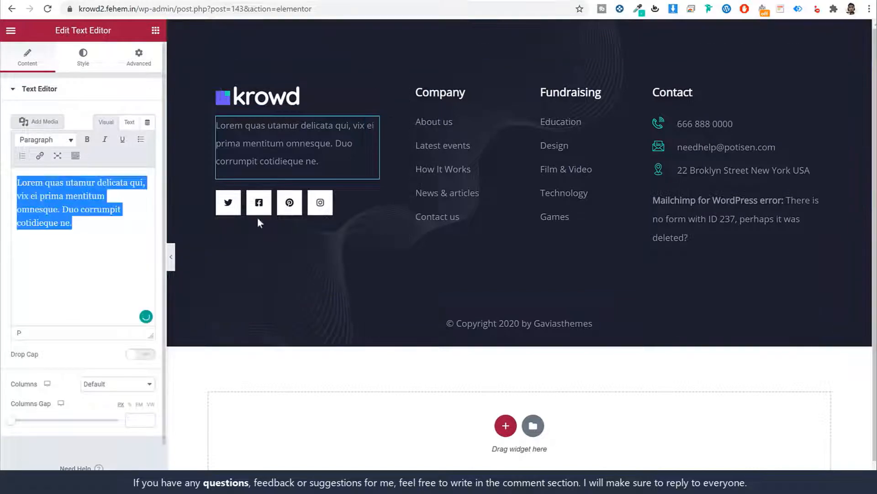
{"action": "left_click", "coordinate": [466, 123]}
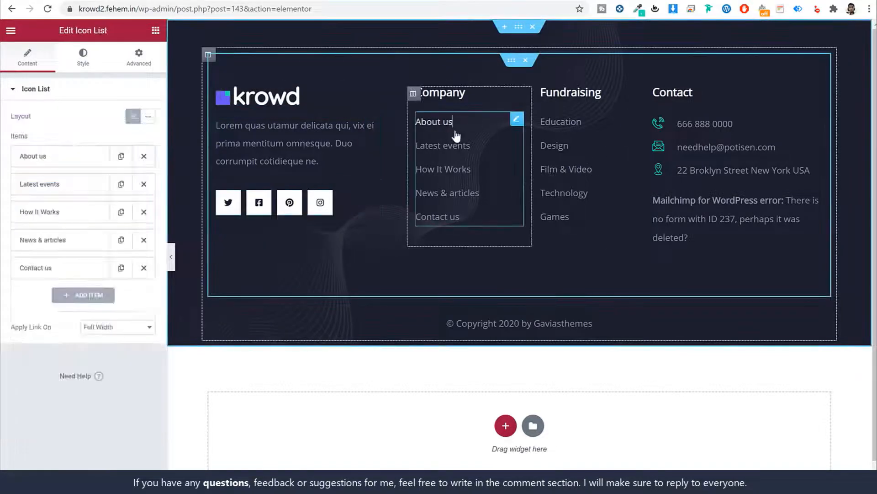
{"action": "left_click", "coordinate": [72, 165]}
{"action": "left_click", "coordinate": [71, 163]}
{"action": "left_click", "coordinate": [59, 185]}
{"action": "left_click", "coordinate": [59, 188]}
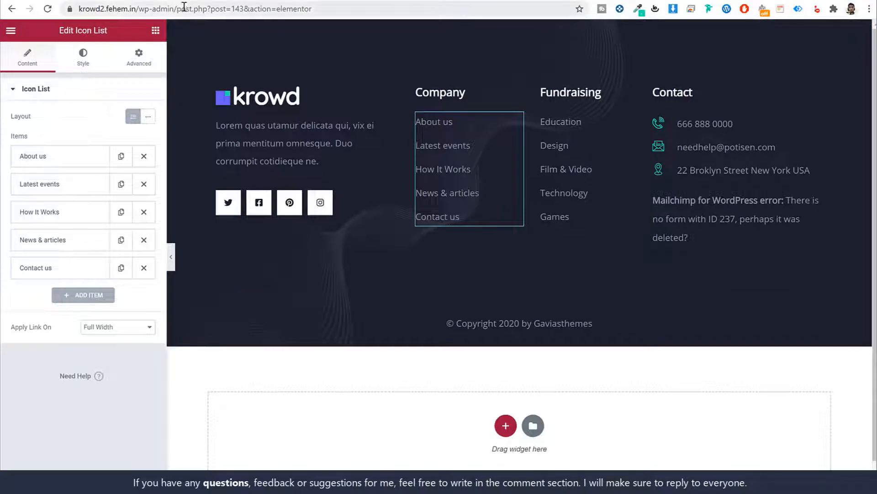
{"action": "left_click_drag", "start_coordinate": [173, 8], "coordinate": [340, 15]}
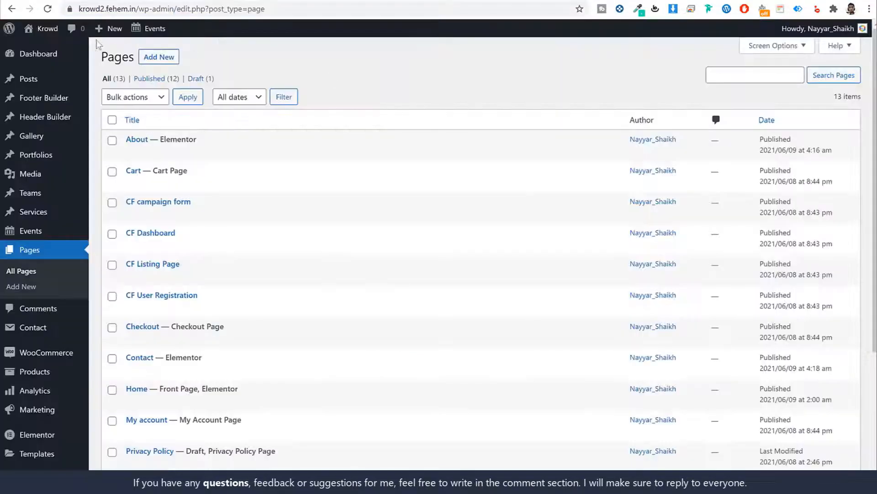
Open the live Krowd site in a new tab and scroll through it
{"action": "right_click", "coordinate": [41, 27]}
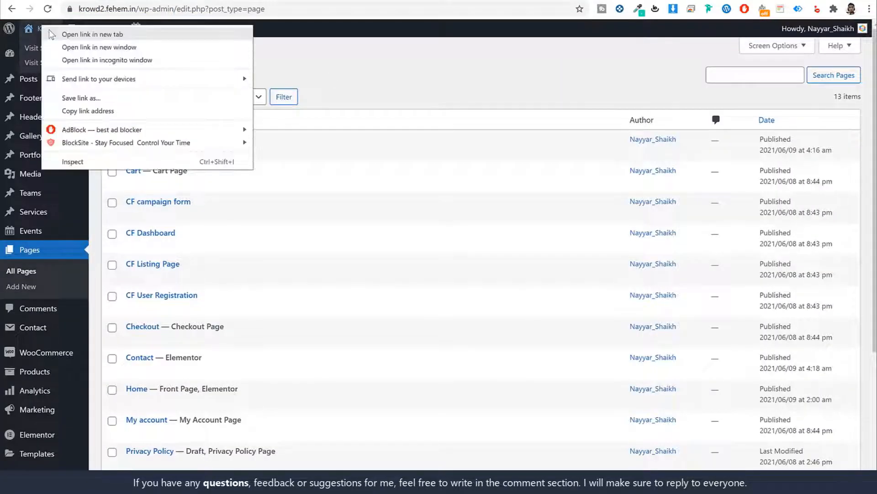
{"action": "left_click", "coordinate": [64, 34]}
{"action": "left_click", "coordinate": [334, 1]}
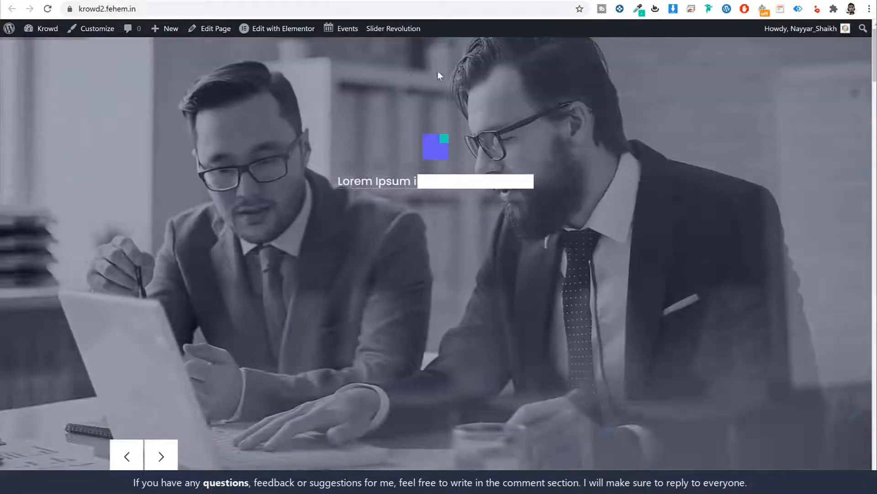
{"action": "scroll", "coordinate": [433, 102], "scroll_direction": "down", "scroll_amount": 8}
{"action": "scroll", "coordinate": [430, 123], "scroll_direction": "down", "scroll_amount": 15}
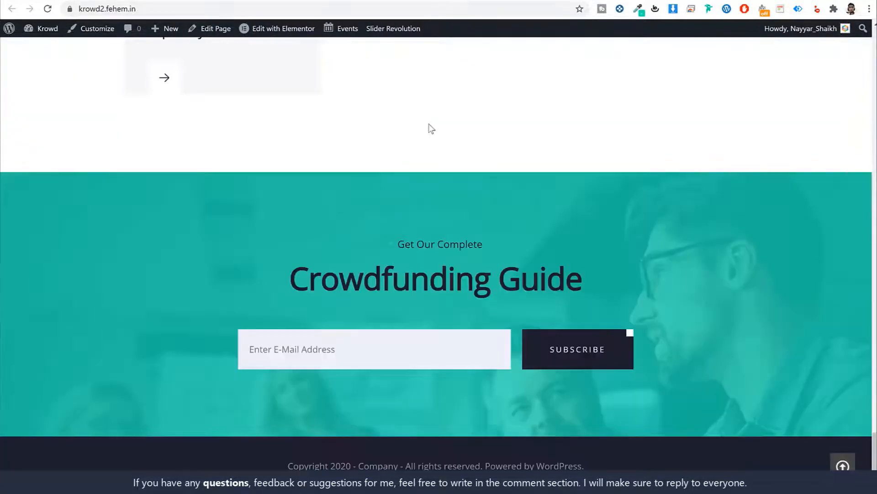
{"action": "scroll", "coordinate": [408, 306], "scroll_direction": "up", "scroll_amount": 20}
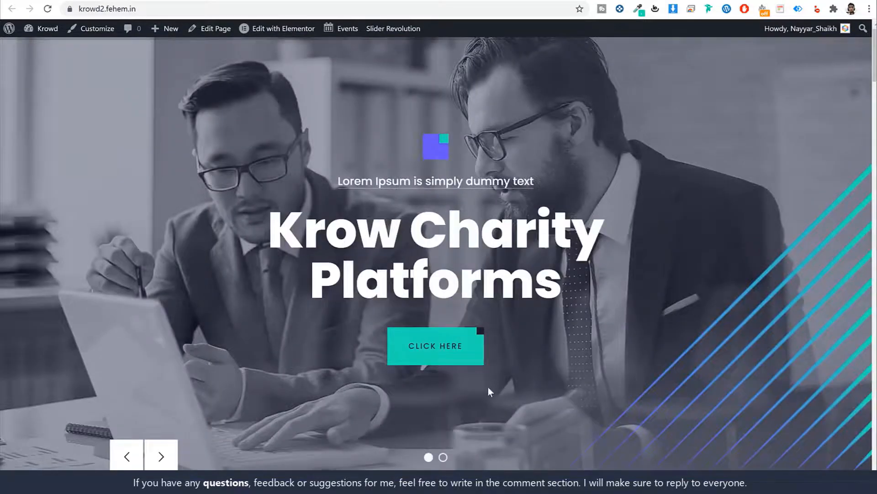
{"action": "scroll", "coordinate": [488, 387], "scroll_direction": "down", "scroll_amount": 10}
{"action": "scroll", "coordinate": [495, 386], "scroll_direction": "down", "scroll_amount": 10}
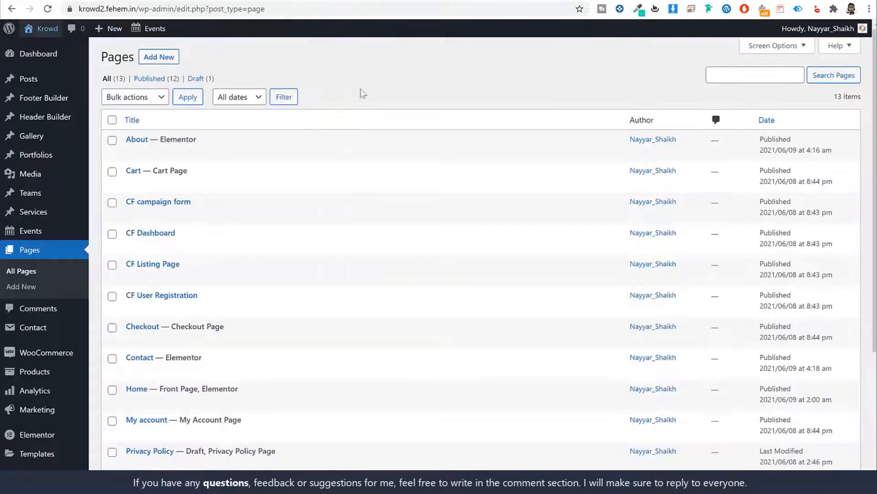
{"action": "scroll", "coordinate": [429, 204], "scroll_direction": "down", "scroll_amount": 5}
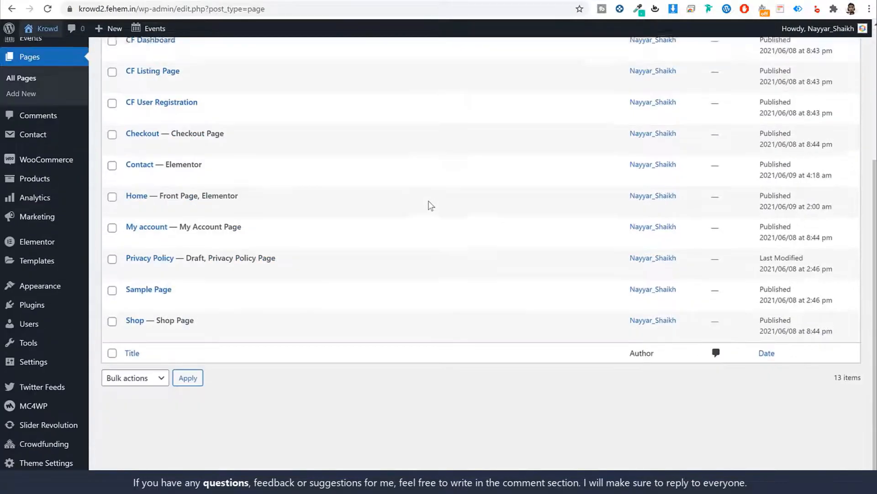
Review the Krowd Theme Settings General Options, including the skin colour choices, without changing them
{"action": "left_click", "coordinate": [58, 464]}
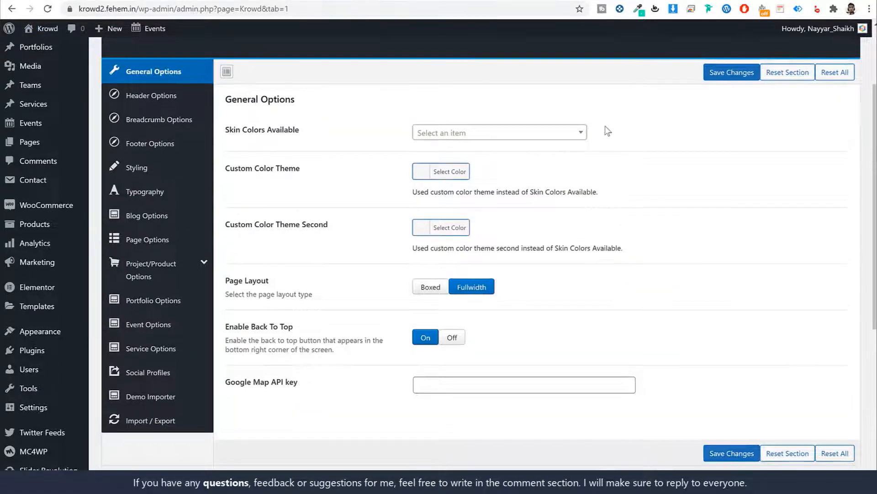
{"action": "scroll", "coordinate": [606, 129], "scroll_direction": "up", "scroll_amount": 3}
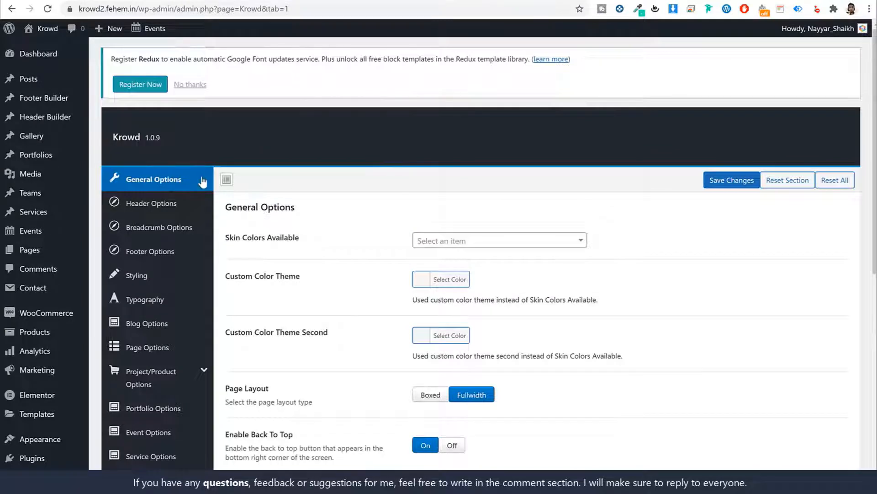
{"action": "scroll", "coordinate": [455, 142], "scroll_direction": "down", "scroll_amount": 2}
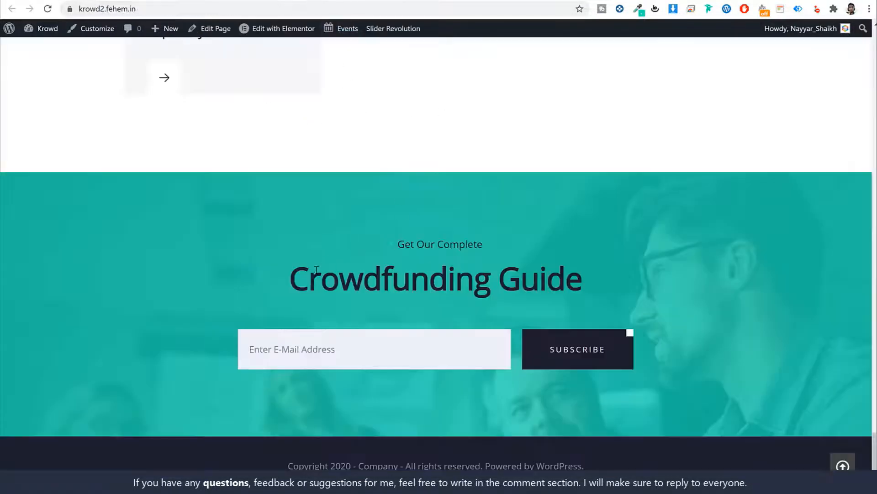
{"action": "scroll", "coordinate": [494, 327], "scroll_direction": "up", "scroll_amount": 10}
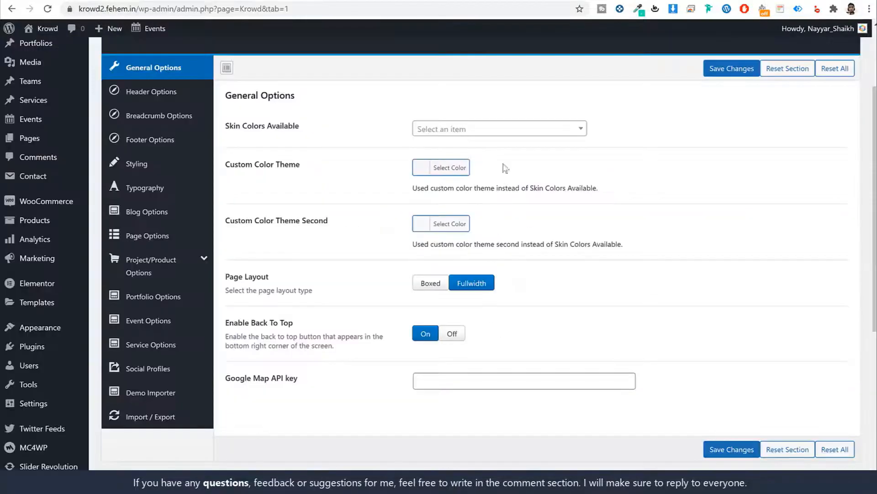
{"action": "left_click", "coordinate": [505, 136]}
{"action": "scroll", "coordinate": [480, 229], "scroll_direction": "down", "scroll_amount": 3}
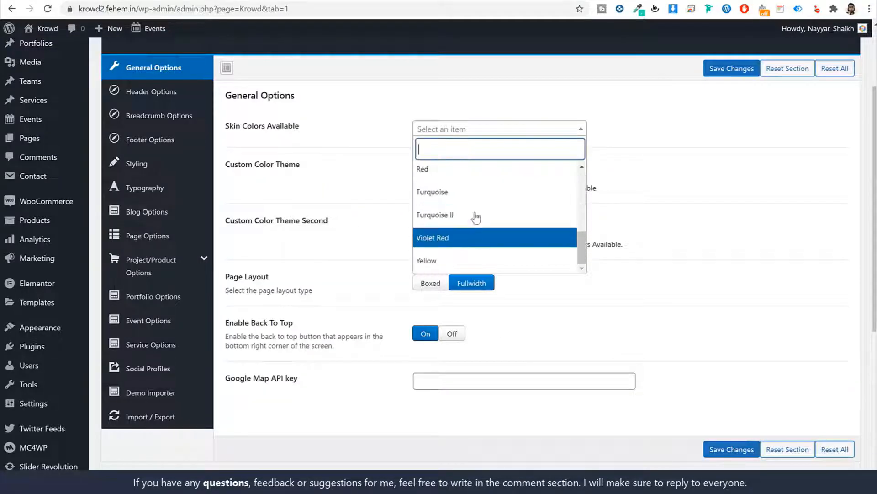
{"action": "left_click", "coordinate": [273, 174]}
{"action": "left_click_drag", "start_coordinate": [309, 164], "coordinate": [245, 165]}
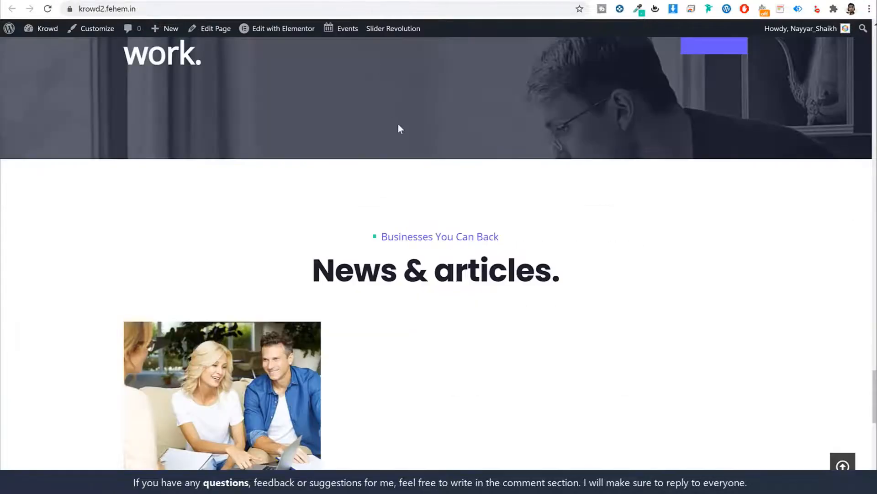
{"action": "scroll", "coordinate": [418, 185], "scroll_direction": "up", "scroll_amount": 10}
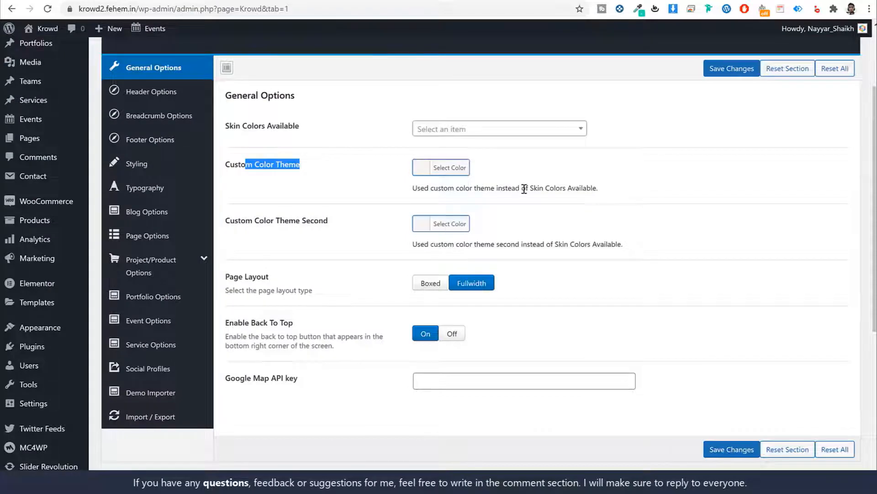
{"action": "left_click", "coordinate": [524, 189]}
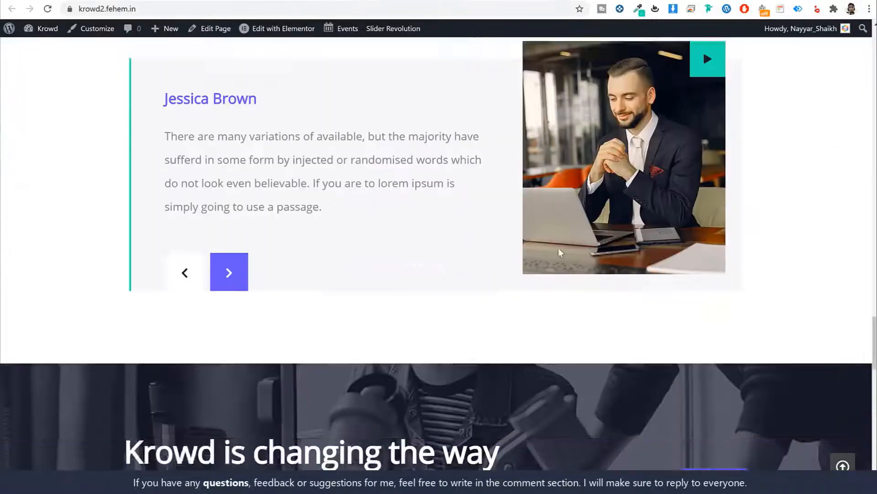
{"action": "scroll", "coordinate": [558, 248], "scroll_direction": "down", "scroll_amount": 9}
{"action": "scroll", "coordinate": [562, 259], "scroll_direction": "down", "scroll_amount": 10}
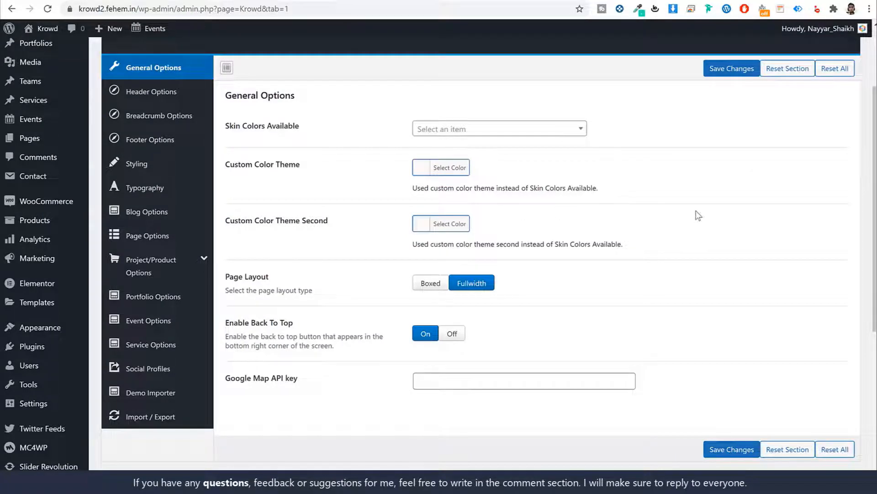
Set Header Layout to Header1 in Header Options and save the changes
{"action": "left_click", "coordinate": [119, 94]}
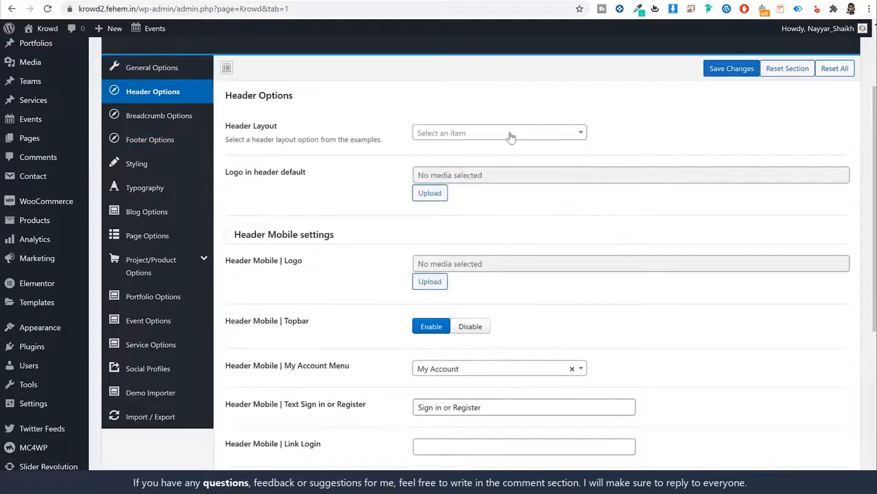
{"action": "left_click_drag", "start_coordinate": [283, 130], "coordinate": [227, 126]}
{"action": "left_click", "coordinate": [468, 132]}
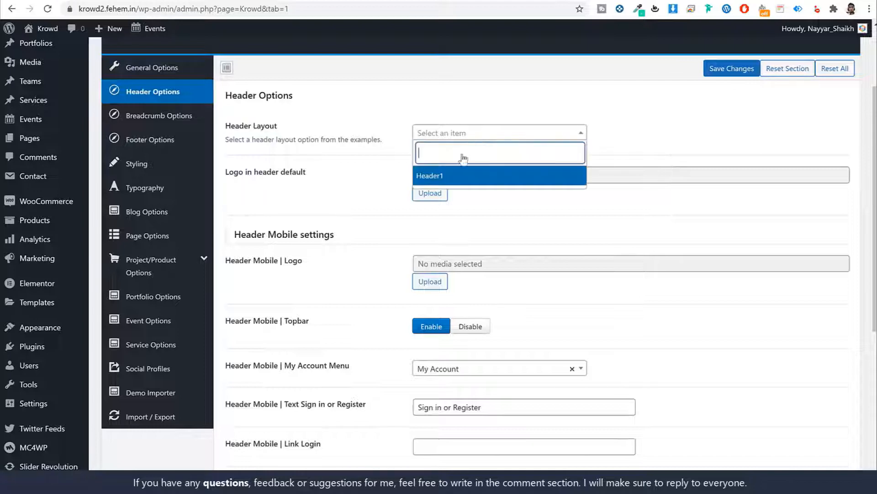
{"action": "left_click", "coordinate": [473, 178]}
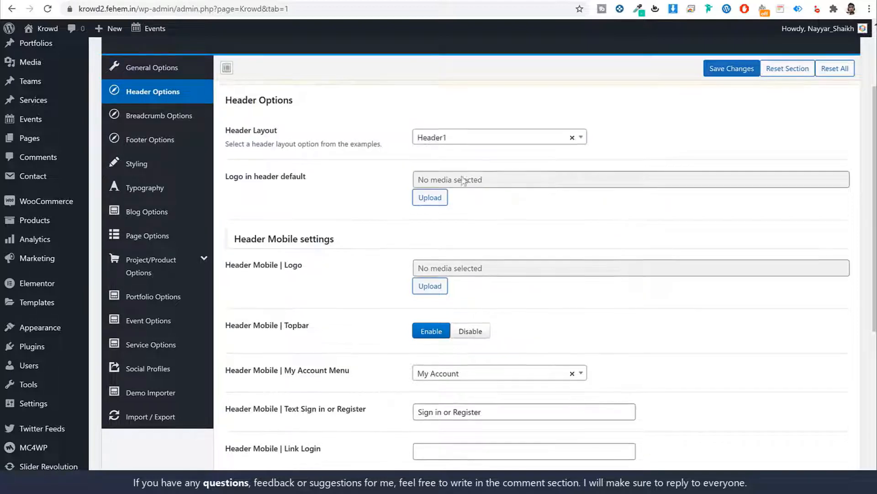
{"action": "left_click", "coordinate": [729, 69]}
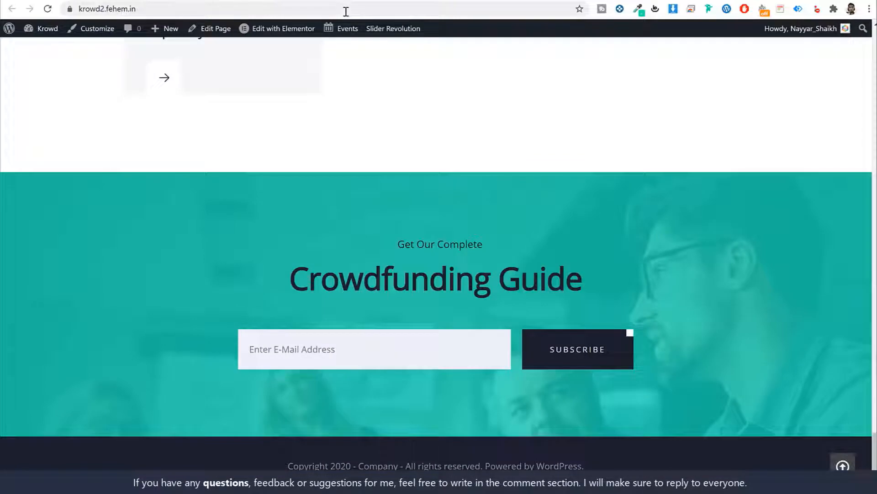
Reload the live site and check the new krowd header
{"action": "left_click", "coordinate": [346, 11]}
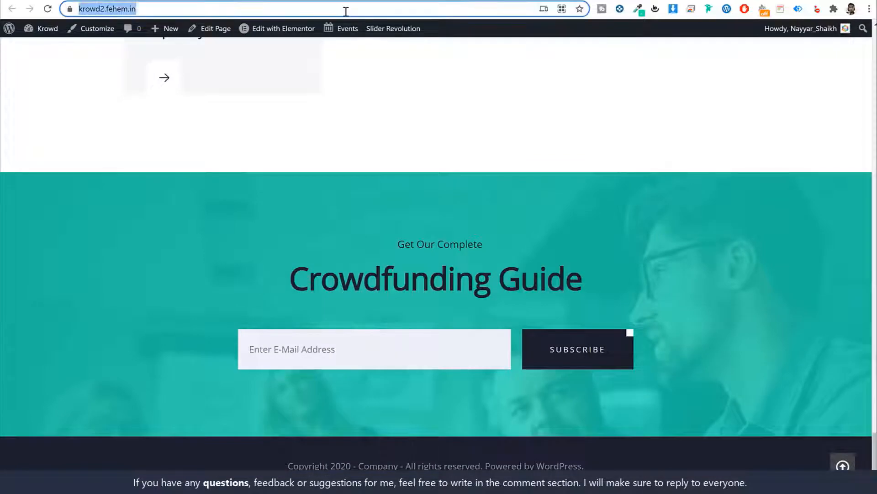
{"action": "key", "text": "Return"}
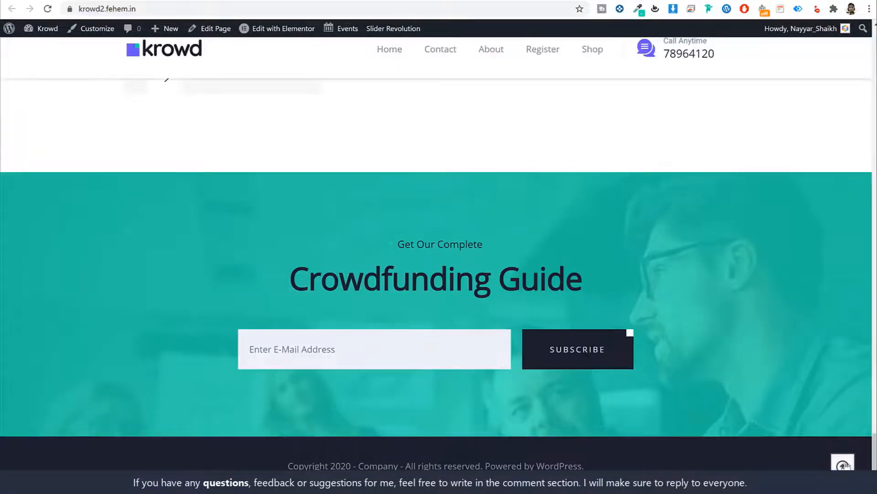
{"action": "left_click", "coordinate": [844, 464]}
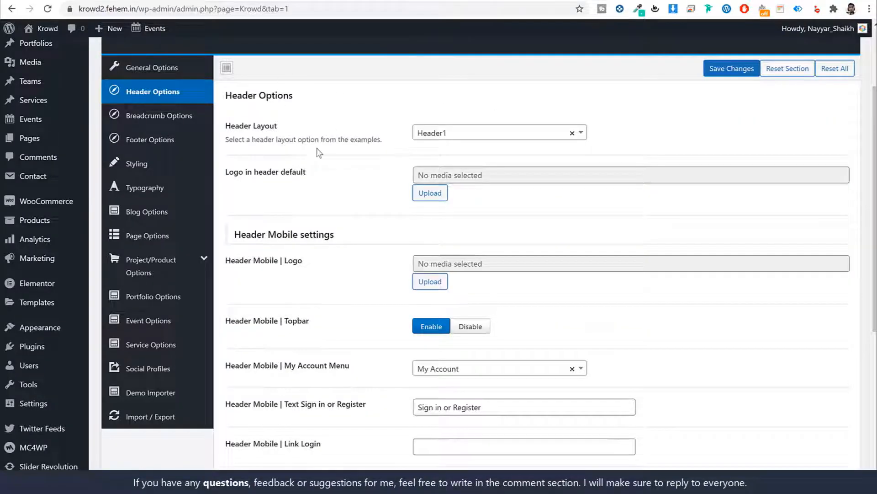
{"action": "scroll", "coordinate": [331, 167], "scroll_direction": "down", "scroll_amount": 5}
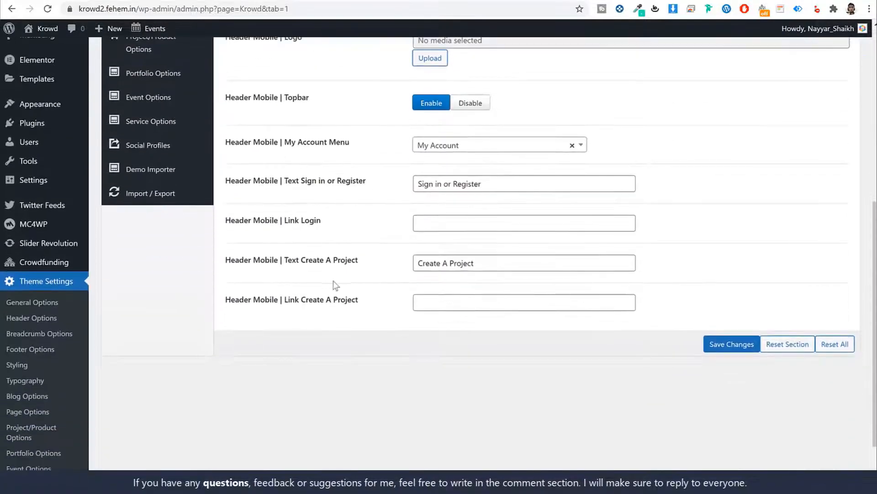
Disable the footer copyright text, choose Footer1 as the footer, and save
{"action": "scroll", "coordinate": [382, 300], "scroll_direction": "up", "scroll_amount": 5}
{"action": "left_click", "coordinate": [161, 115]}
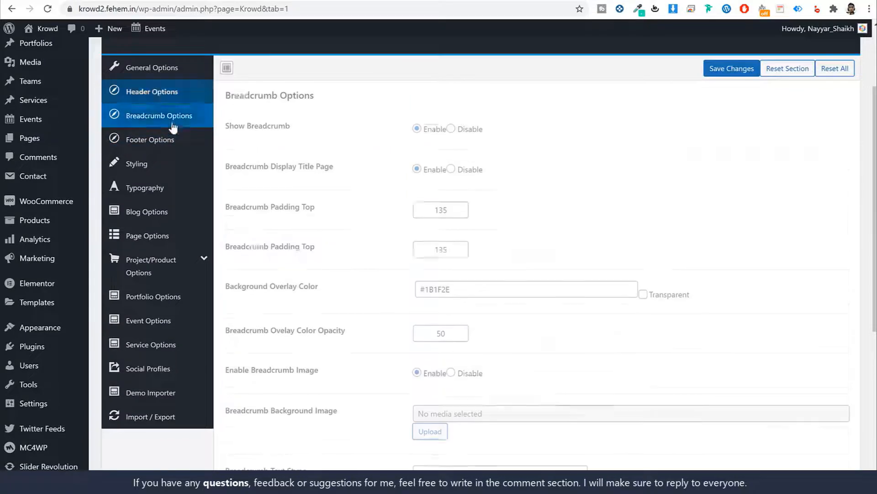
{"action": "left_click", "coordinate": [168, 142]}
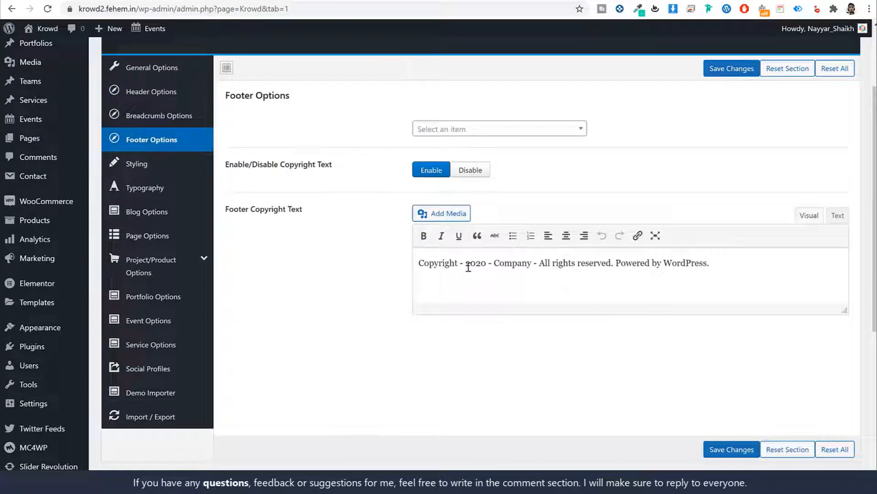
{"action": "left_click", "coordinate": [469, 170]}
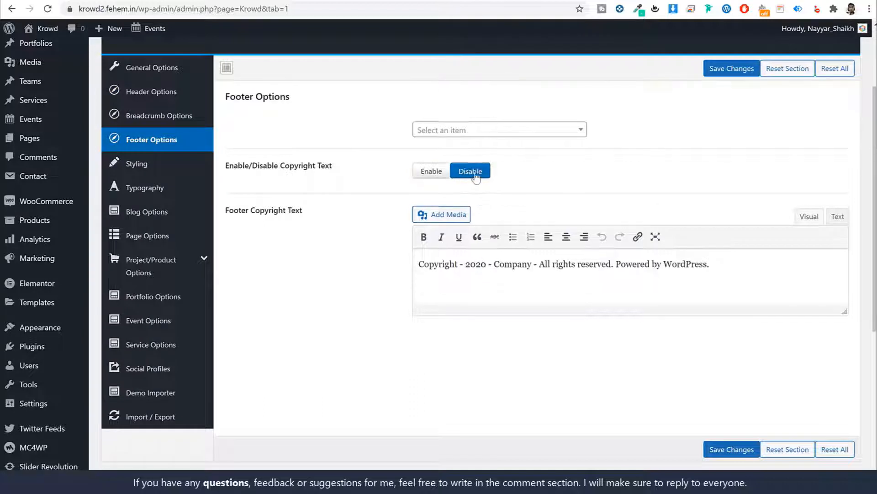
{"action": "left_click", "coordinate": [471, 156]}
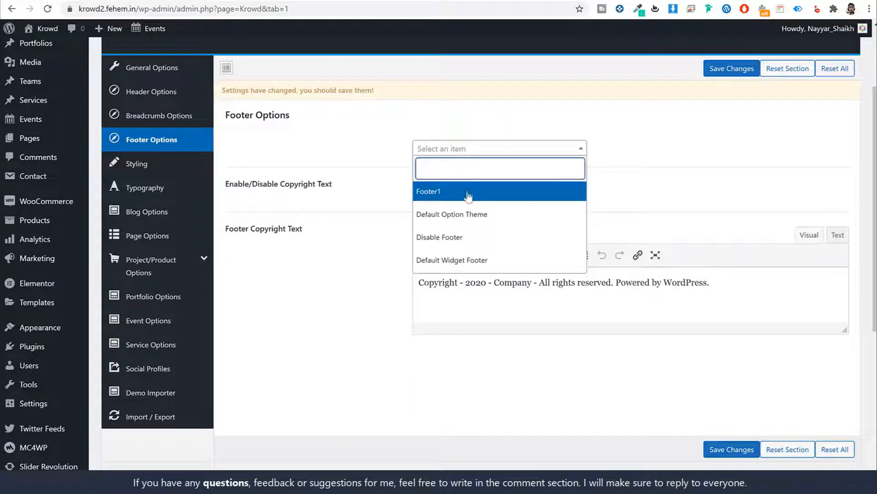
{"action": "left_click", "coordinate": [456, 197]}
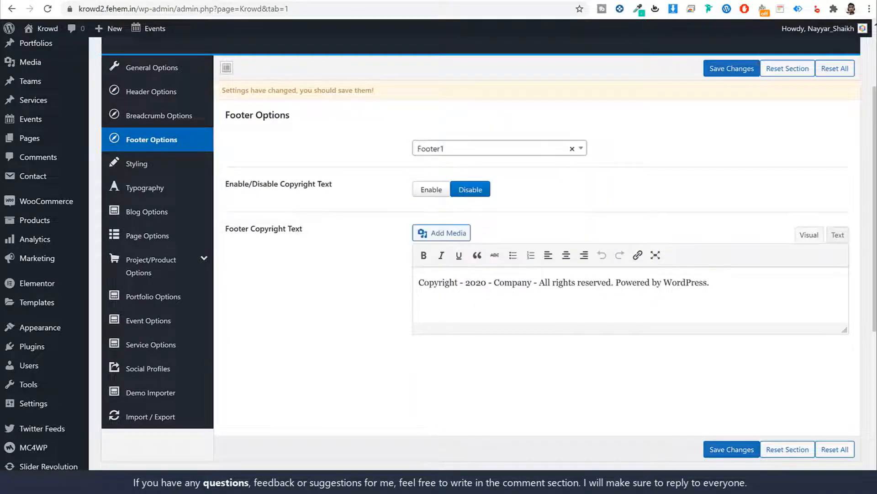
{"action": "left_click", "coordinate": [727, 449]}
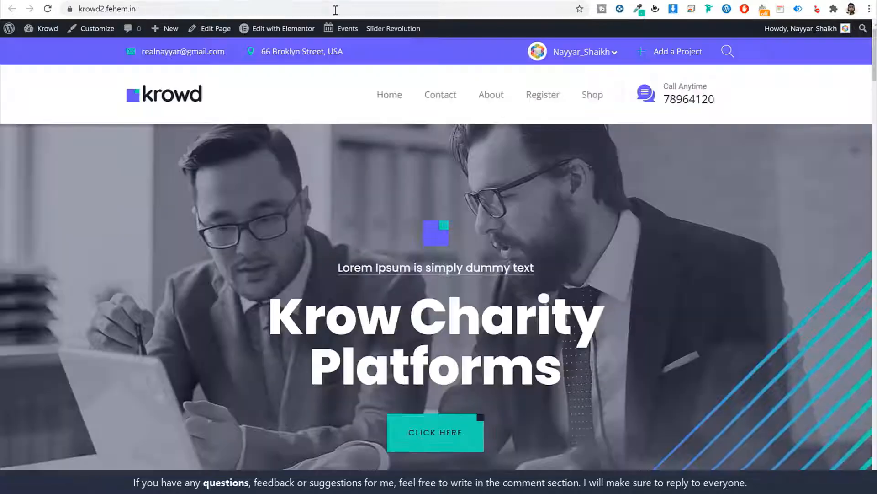
Reload the live site and scroll down to check the new footer
{"action": "left_click", "coordinate": [337, 9]}
{"action": "key", "text": "Return"}
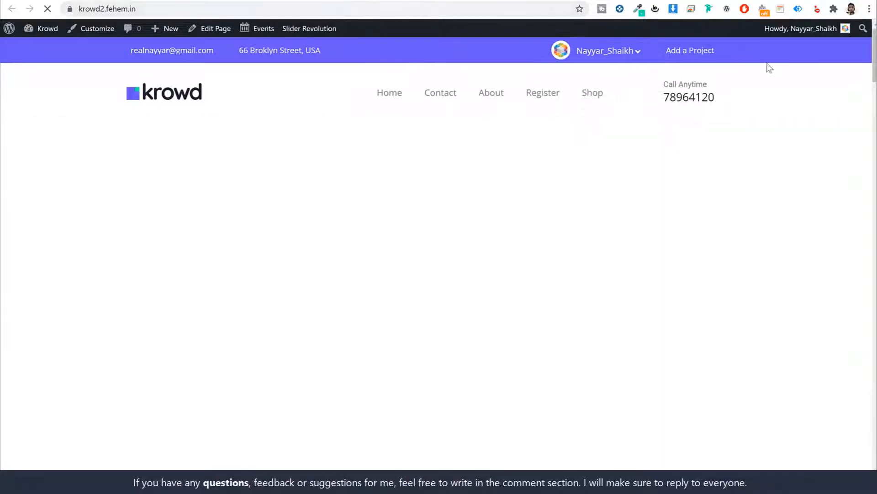
{"action": "left_click_drag", "start_coordinate": [874, 57], "coordinate": [864, 466]}
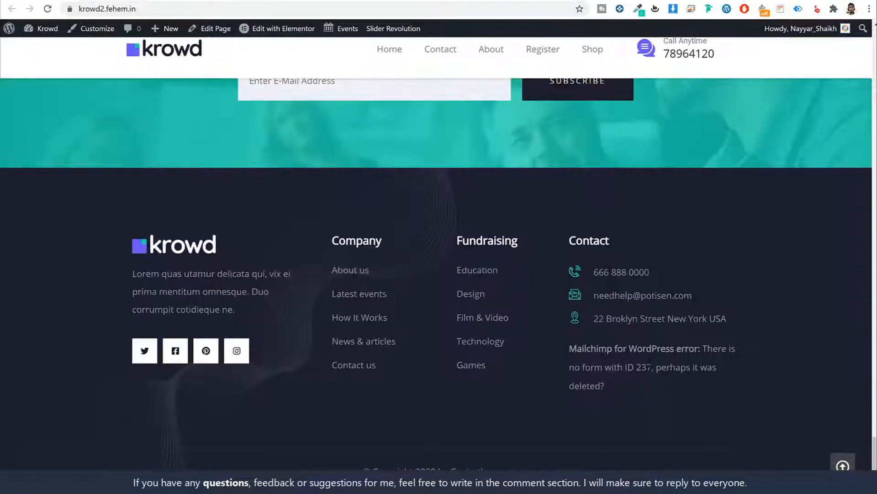
{"action": "left_click_drag", "start_coordinate": [509, 467], "coordinate": [362, 466]}
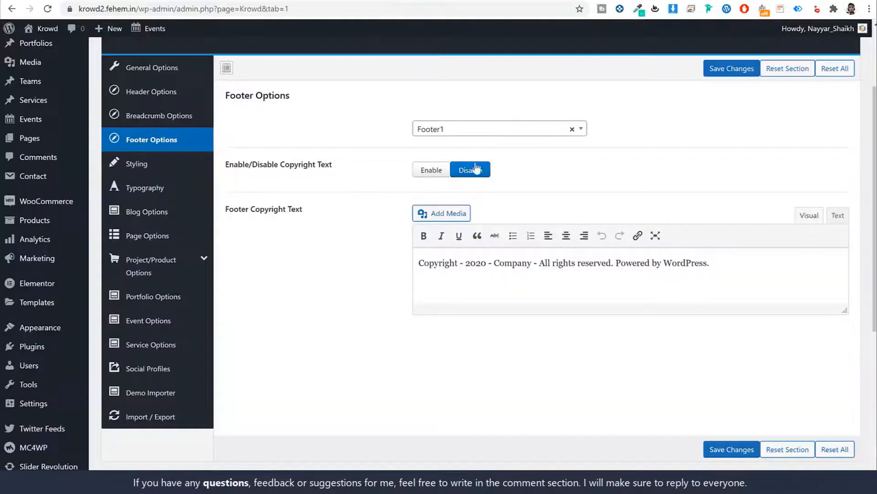
Set the Typography main font family to Poppins and save the changes
{"action": "left_click", "coordinate": [153, 170]}
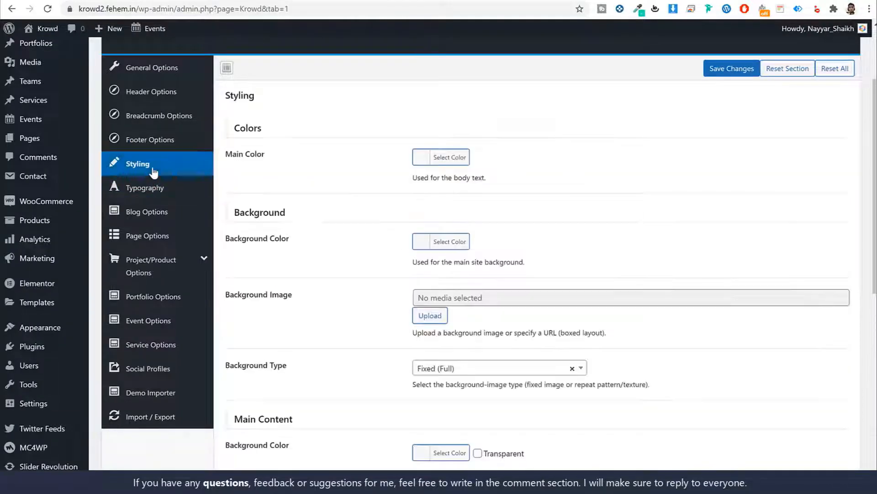
{"action": "scroll", "coordinate": [485, 157], "scroll_direction": "down", "scroll_amount": 4}
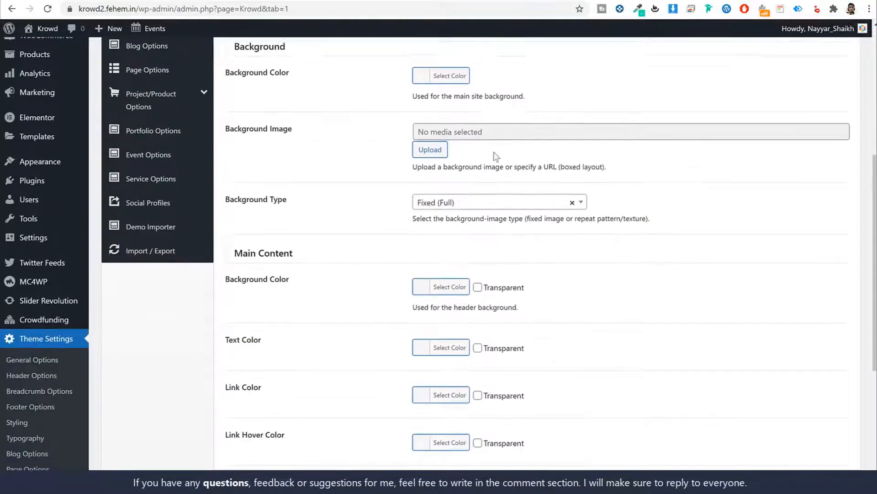
{"action": "scroll", "coordinate": [619, 144], "scroll_direction": "down", "scroll_amount": 4}
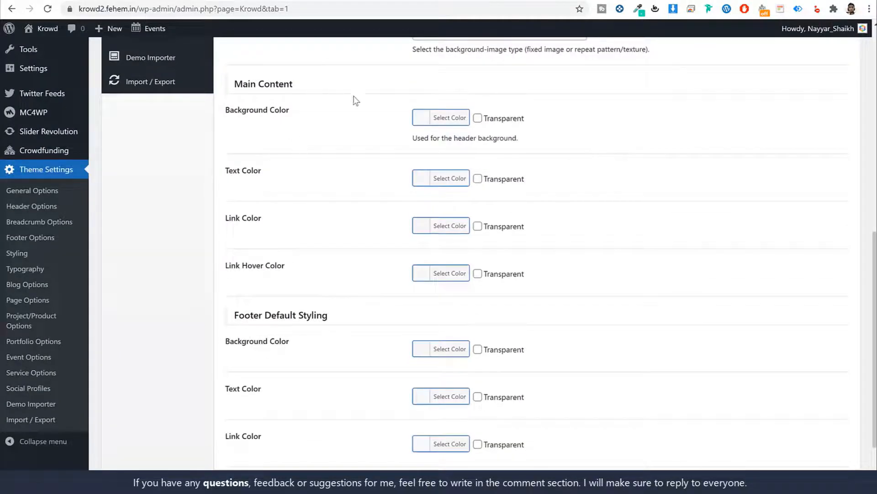
{"action": "scroll", "coordinate": [316, 188], "scroll_direction": "down", "scroll_amount": 2}
{"action": "scroll", "coordinate": [352, 274], "scroll_direction": "up", "scroll_amount": 10}
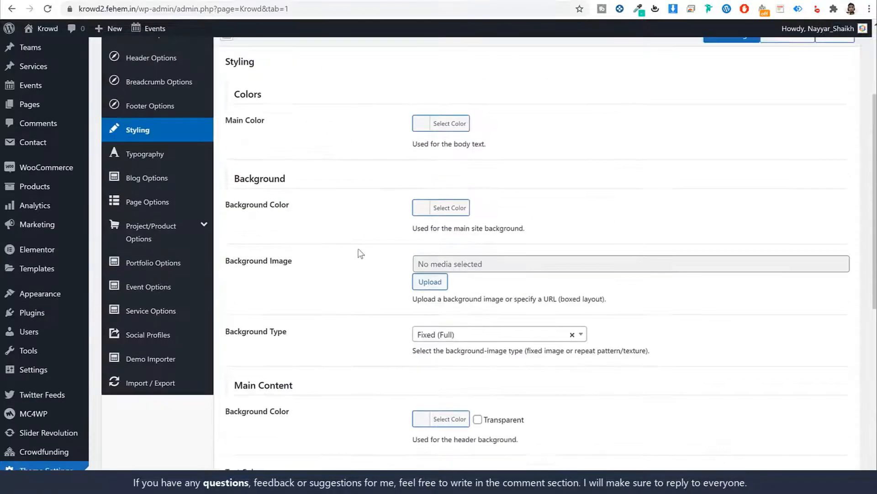
{"action": "left_click", "coordinate": [160, 271]}
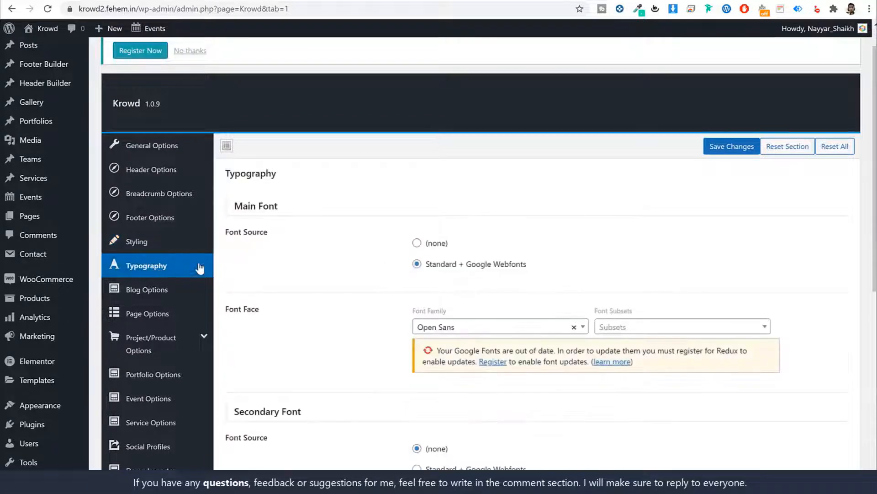
{"action": "scroll", "coordinate": [629, 217], "scroll_direction": "down", "scroll_amount": 2}
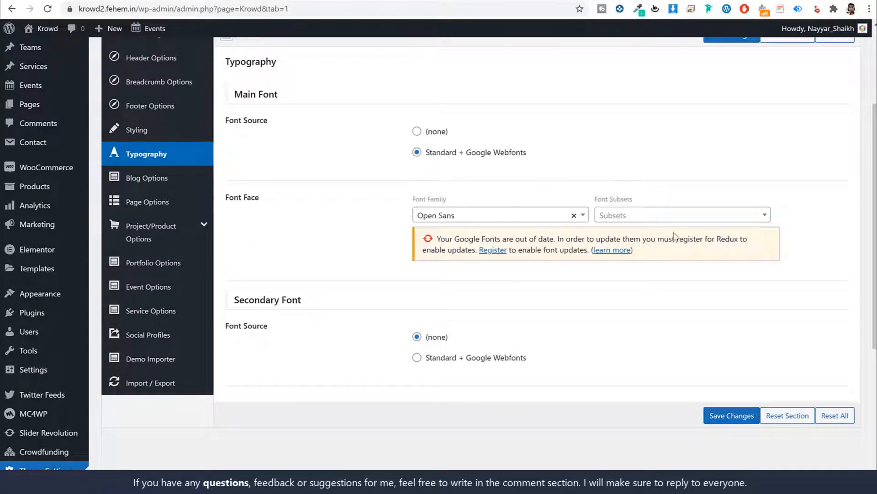
{"action": "left_click", "coordinate": [484, 221]}
{"action": "scroll", "coordinate": [482, 299], "scroll_direction": "down", "scroll_amount": 2}
{"action": "scroll", "coordinate": [482, 299], "scroll_direction": "up", "scroll_amount": 3}
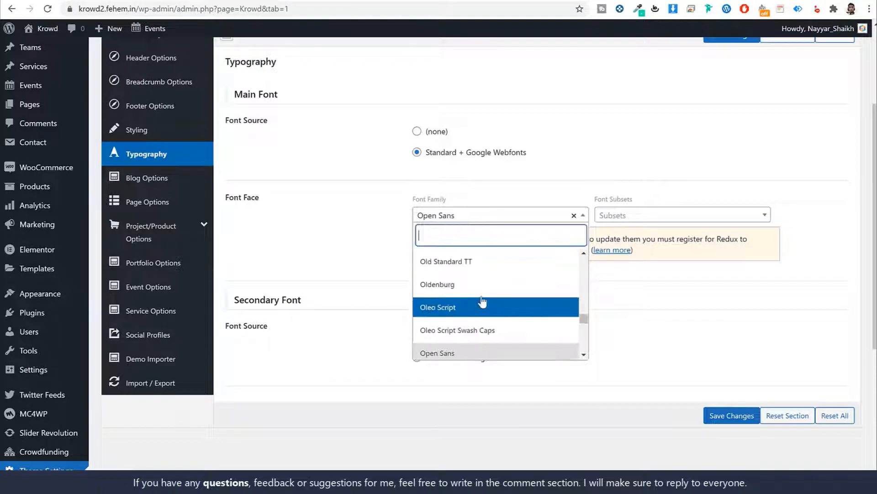
{"action": "type", "text": "popp"}
{"action": "key", "text": "Return"}
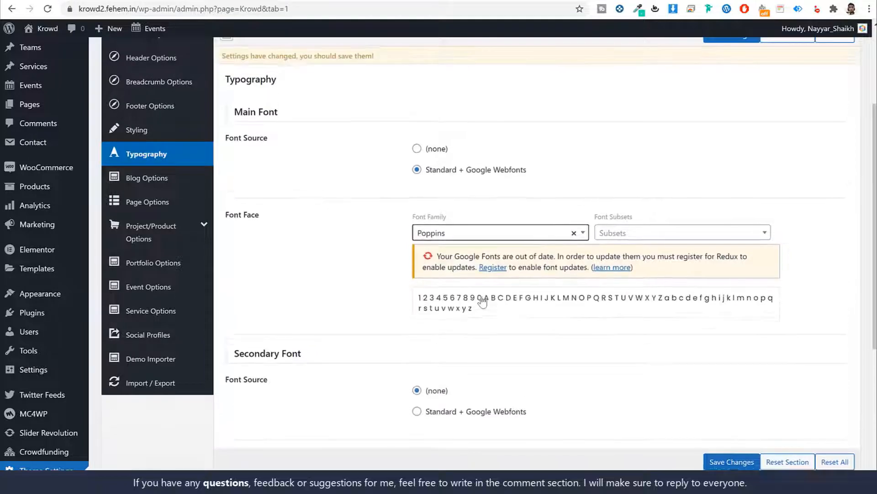
{"action": "left_click", "coordinate": [727, 463]}
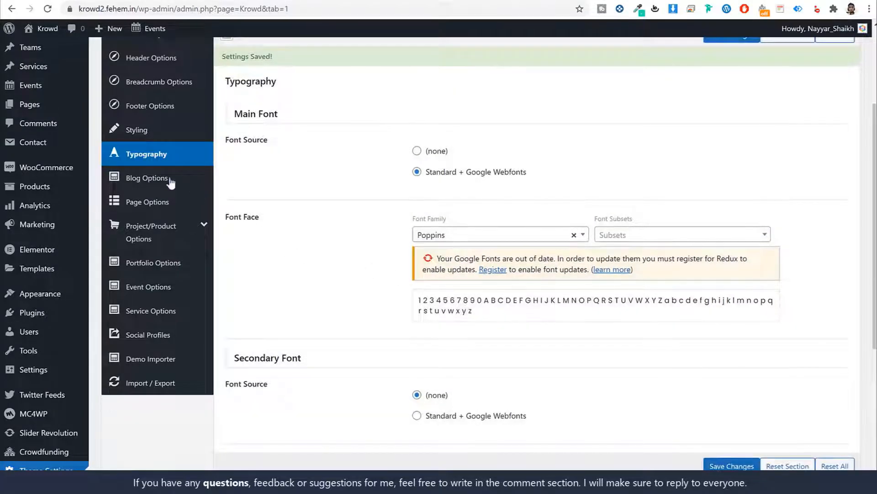
Look over the Blog Options section
{"action": "left_click", "coordinate": [170, 181]}
{"action": "scroll", "coordinate": [719, 272], "scroll_direction": "down", "scroll_amount": 7}
{"action": "scroll", "coordinate": [718, 272], "scroll_direction": "up", "scroll_amount": 6}
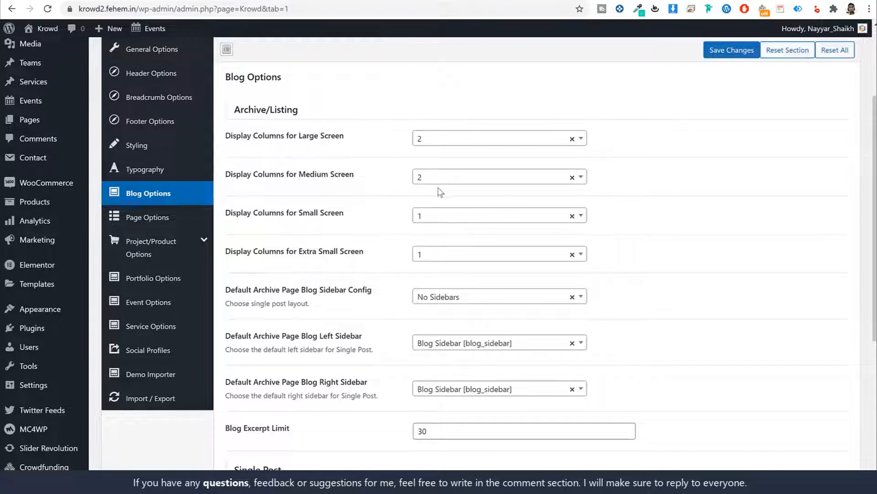
Browse the Page, Project/Product and Project Detail settings sections
{"action": "scroll", "coordinate": [511, 260], "scroll_direction": "down", "scroll_amount": 2}
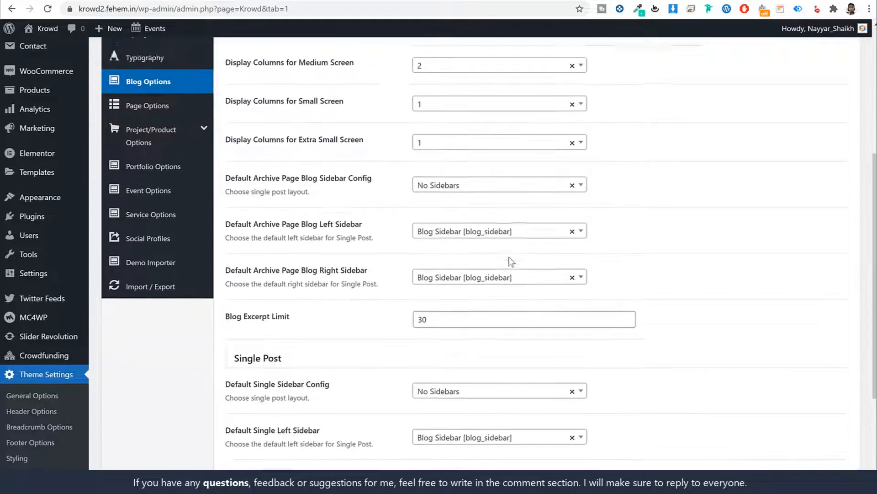
{"action": "scroll", "coordinate": [164, 219], "scroll_direction": "up", "scroll_amount": 3}
{"action": "left_click", "coordinate": [147, 214]}
{"action": "scroll", "coordinate": [750, 216], "scroll_direction": "up", "scroll_amount": 2}
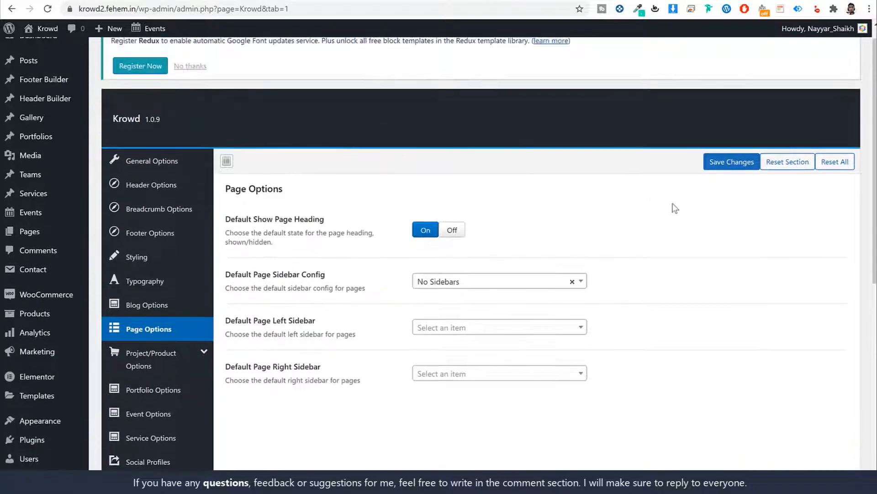
{"action": "scroll", "coordinate": [457, 228], "scroll_direction": "down", "scroll_amount": 3}
{"action": "left_click", "coordinate": [168, 247]}
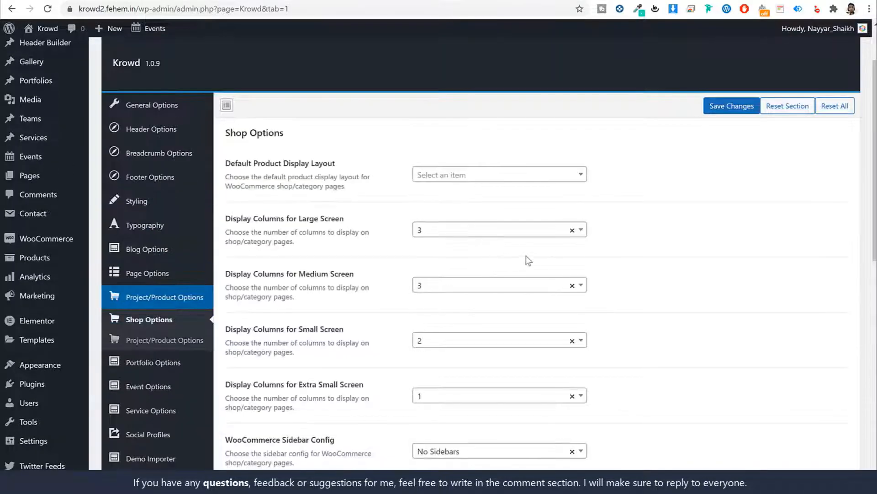
{"action": "scroll", "coordinate": [526, 228], "scroll_direction": "down", "scroll_amount": 2}
{"action": "left_click", "coordinate": [183, 230]}
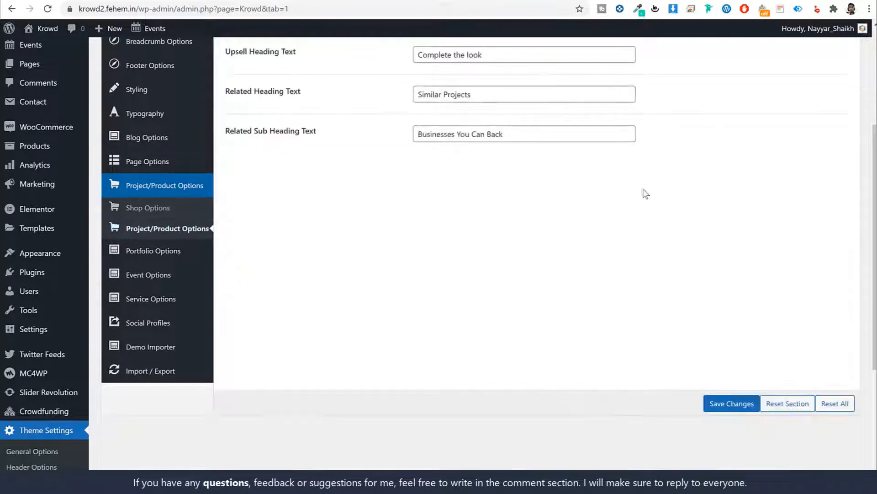
{"action": "scroll", "coordinate": [658, 208], "scroll_direction": "up", "scroll_amount": 2}
{"action": "scroll", "coordinate": [670, 221], "scroll_direction": "down", "scroll_amount": 2}
Browse Portfolio, Event, Service Options and Social Profiles, then view the Demo Importer
{"action": "left_click", "coordinate": [158, 254]}
{"action": "scroll", "coordinate": [711, 259], "scroll_direction": "up", "scroll_amount": 1}
{"action": "scroll", "coordinate": [711, 259], "scroll_direction": "down", "scroll_amount": 2}
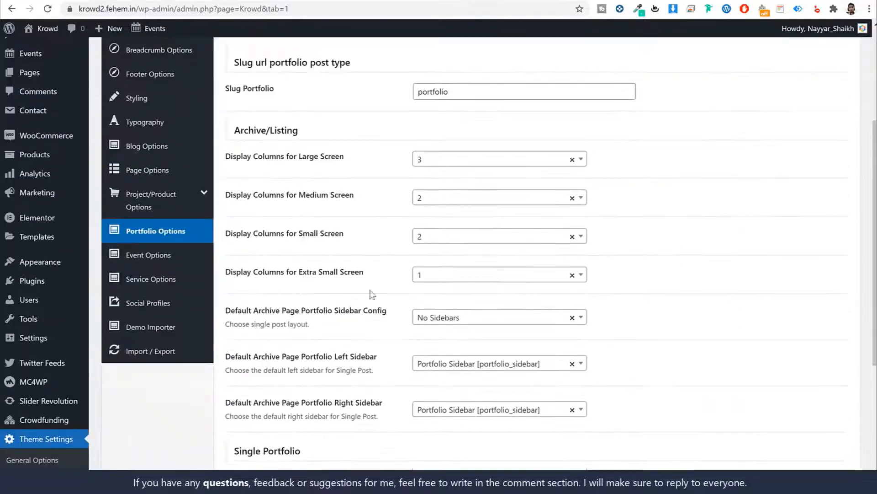
{"action": "left_click", "coordinate": [158, 247]}
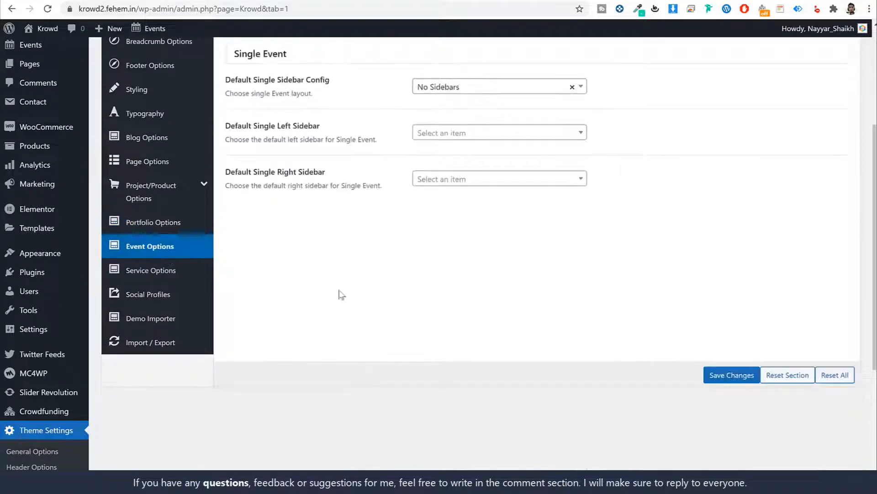
{"action": "left_click", "coordinate": [169, 270]}
{"action": "left_click", "coordinate": [167, 294]}
{"action": "left_click", "coordinate": [167, 318]}
{"action": "scroll", "coordinate": [626, 256], "scroll_direction": "up", "scroll_amount": 3}
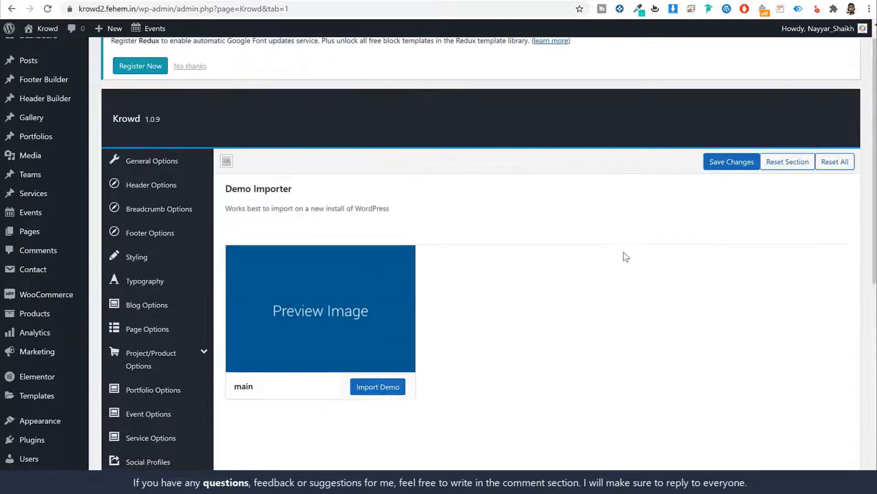
{"action": "scroll", "coordinate": [625, 256], "scroll_direction": "down", "scroll_amount": 1}
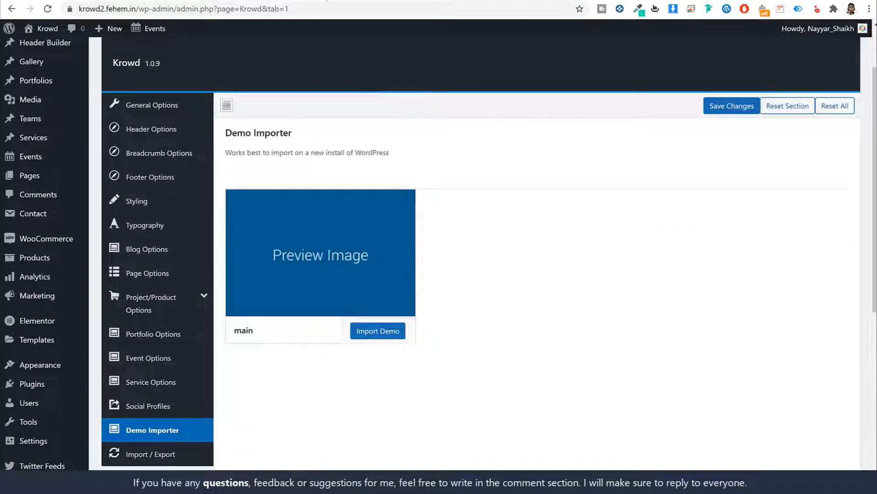
{"action": "left_click", "coordinate": [320, 2]}
{"action": "scroll", "coordinate": [459, 261], "scroll_direction": "up", "scroll_amount": 15}
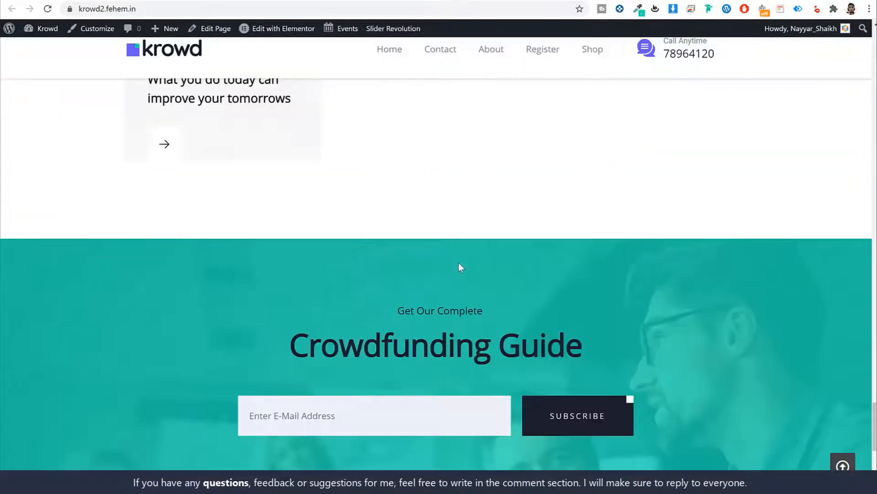
{"action": "scroll", "coordinate": [459, 259], "scroll_direction": "up", "scroll_amount": 5}
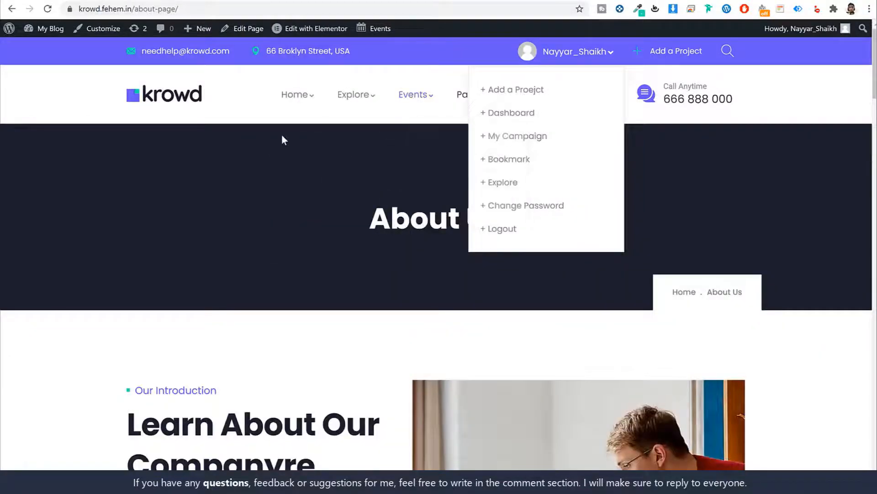
{"action": "mouse_move", "coordinate": [423, 96]}
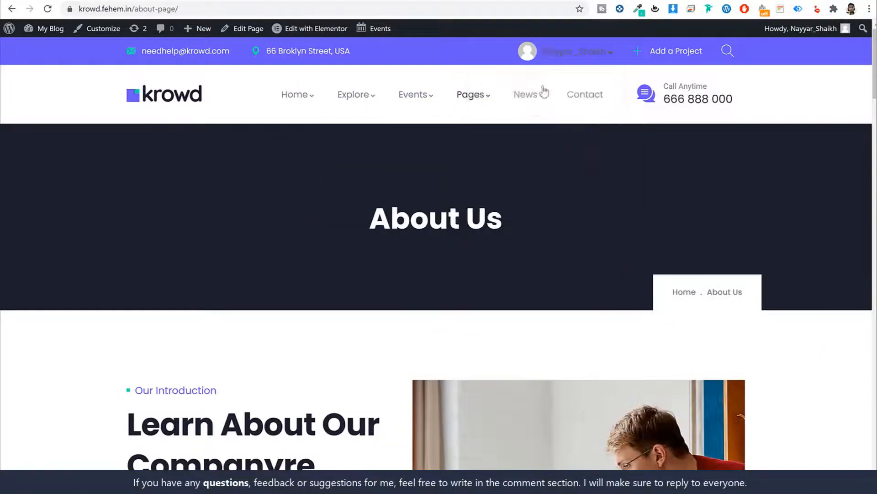
{"action": "mouse_move", "coordinate": [553, 102]}
{"action": "mouse_move", "coordinate": [471, 95]}
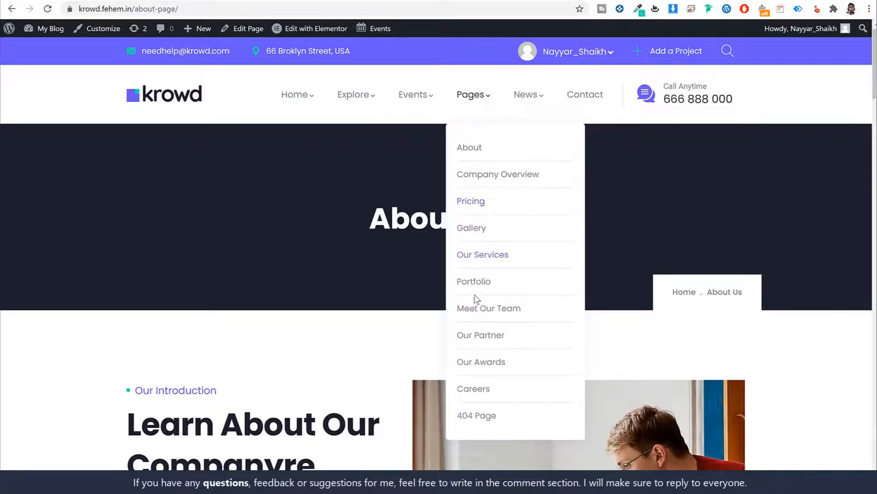
{"action": "mouse_move", "coordinate": [297, 109]}
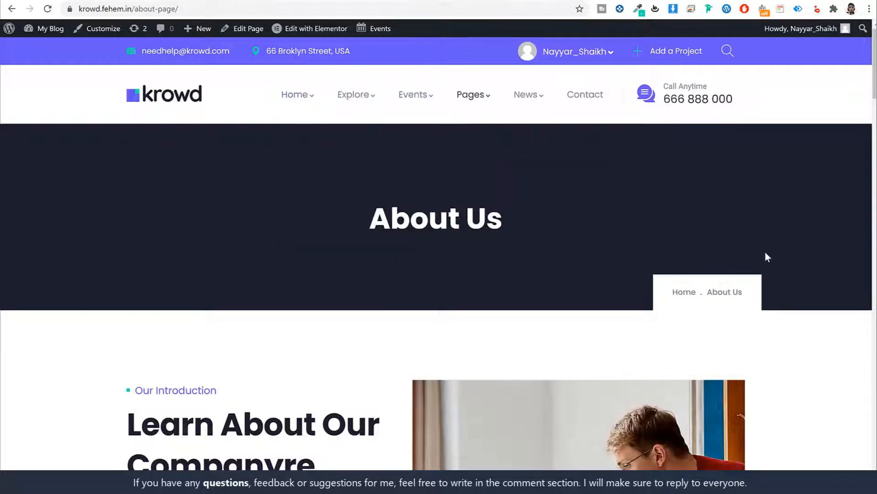
{"action": "scroll", "coordinate": [768, 255], "scroll_direction": "down", "scroll_amount": 6}
{"action": "scroll", "coordinate": [759, 261], "scroll_direction": "up", "scroll_amount": 6}
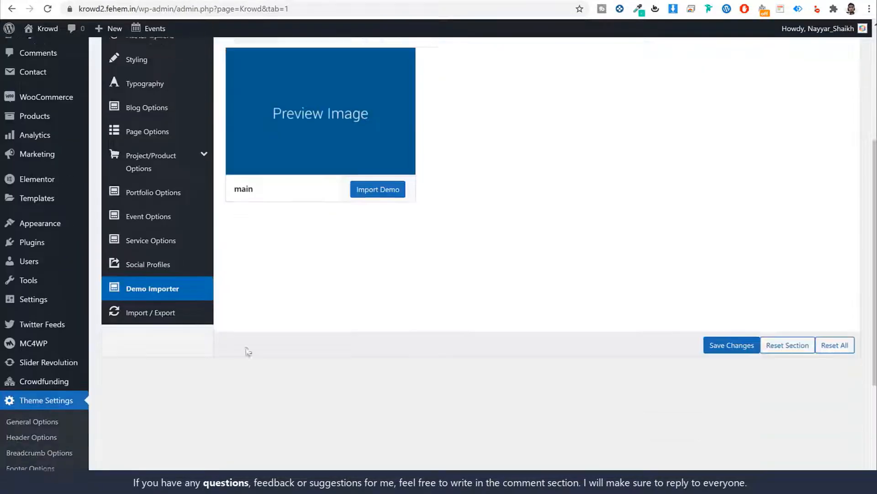
{"action": "scroll", "coordinate": [248, 352], "scroll_direction": "down", "scroll_amount": 1}
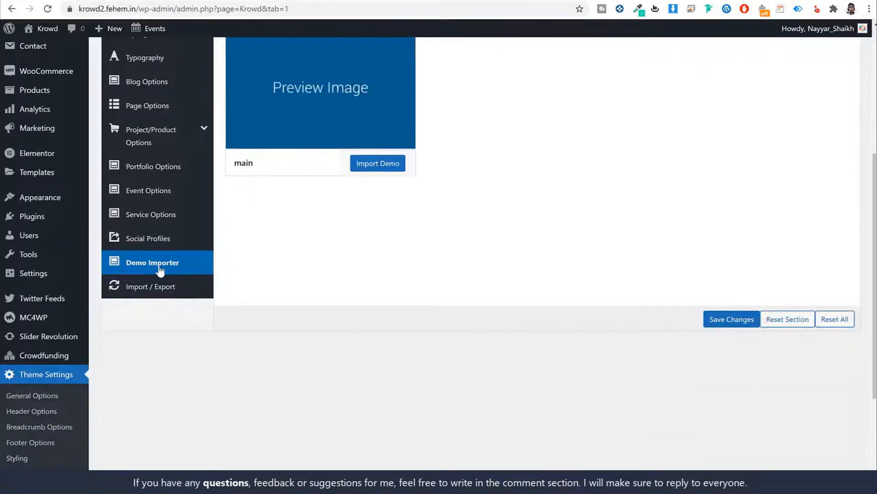
{"action": "scroll", "coordinate": [185, 269], "scroll_direction": "up", "scroll_amount": 2}
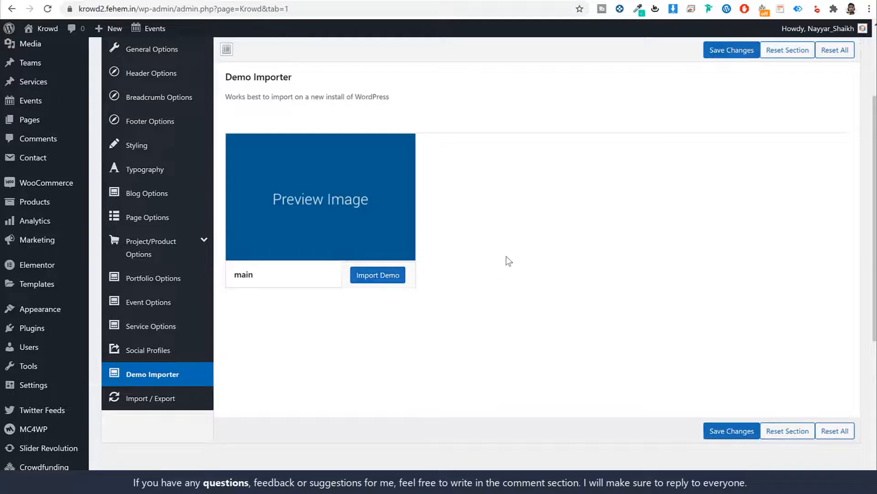
{"action": "scroll", "coordinate": [505, 259], "scroll_direction": "down", "scroll_amount": 6}
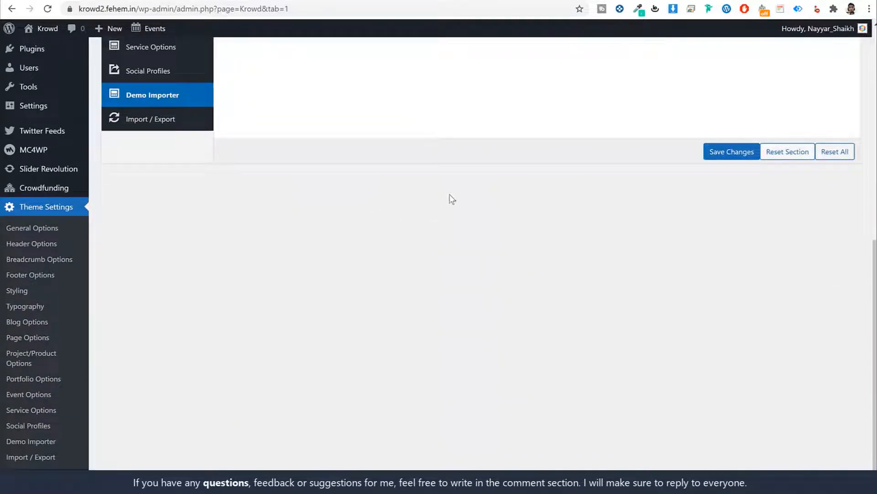
{"action": "mouse_move", "coordinate": [49, 190]}
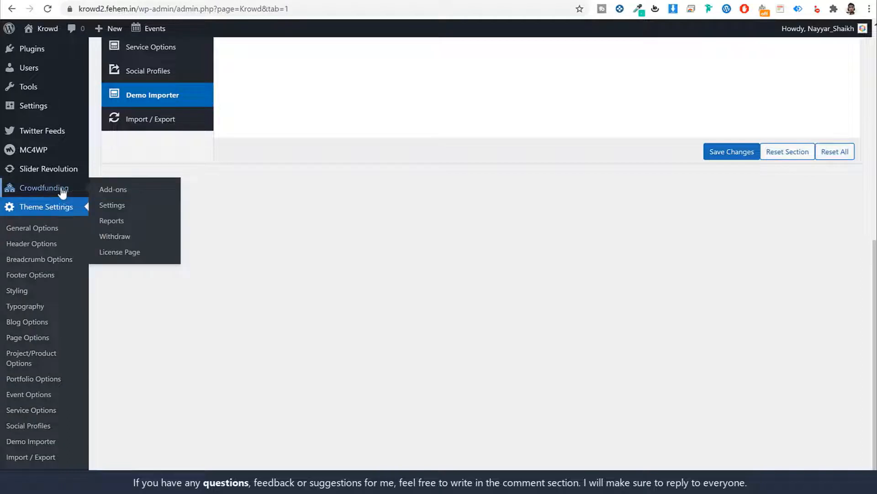
In Crowdfunding Settings, try Published as default campaign status, then keep Draft
{"action": "left_click", "coordinate": [121, 208]}
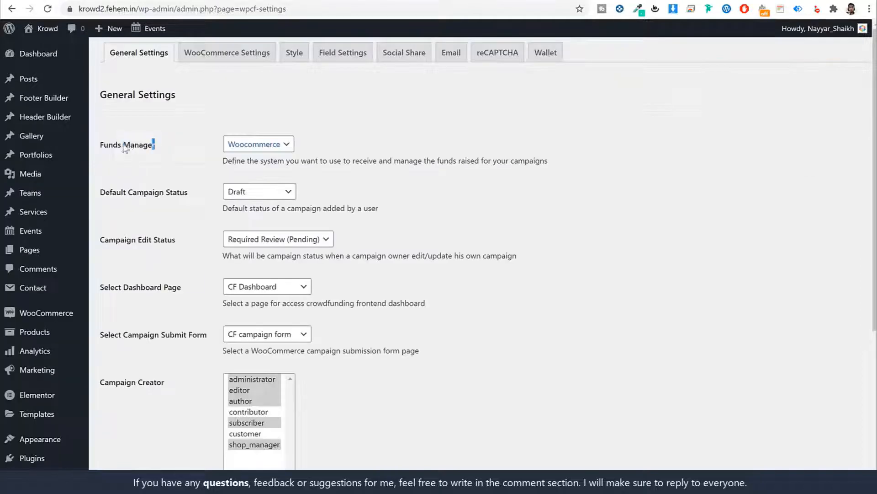
{"action": "left_click_drag", "start_coordinate": [155, 144], "coordinate": [104, 144]}
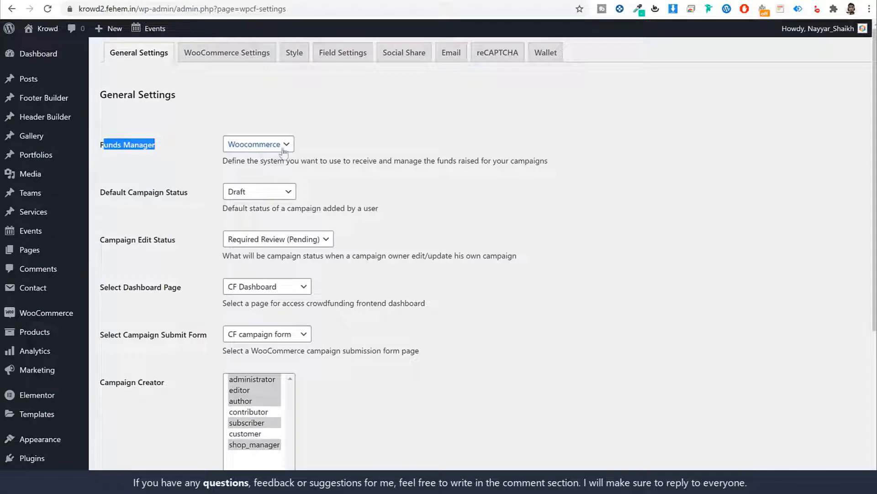
{"action": "left_click_drag", "start_coordinate": [189, 193], "coordinate": [98, 197]}
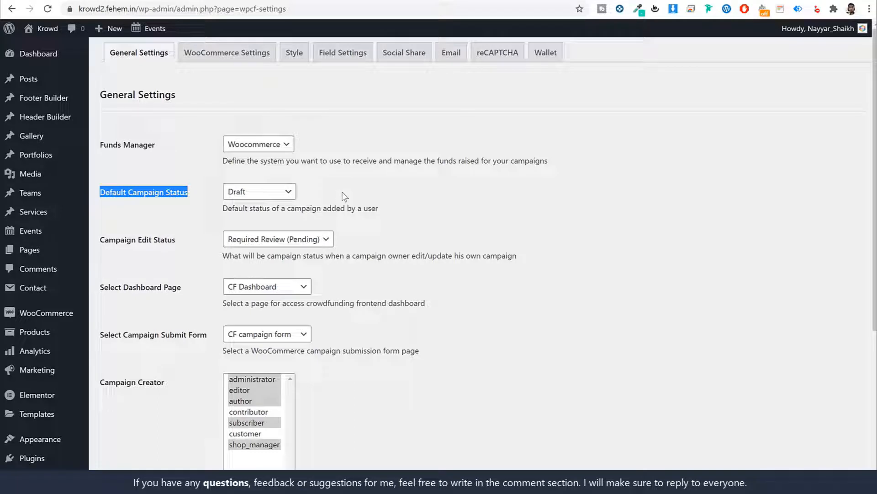
{"action": "left_click", "coordinate": [371, 179]}
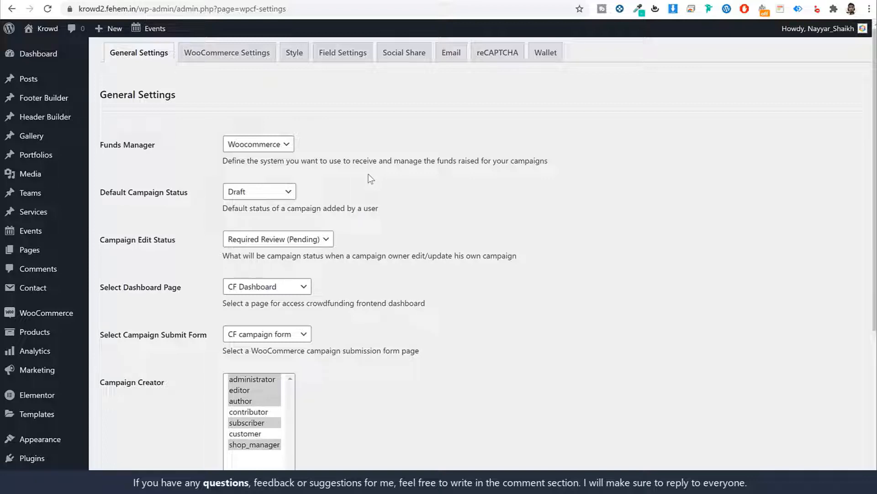
{"action": "left_click", "coordinate": [257, 191]}
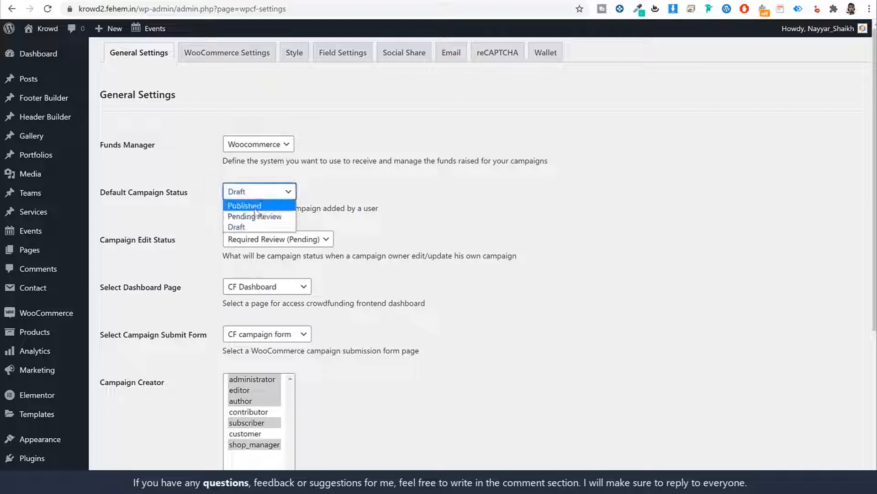
{"action": "left_click", "coordinate": [256, 202]}
{"action": "left_click", "coordinate": [392, 198]}
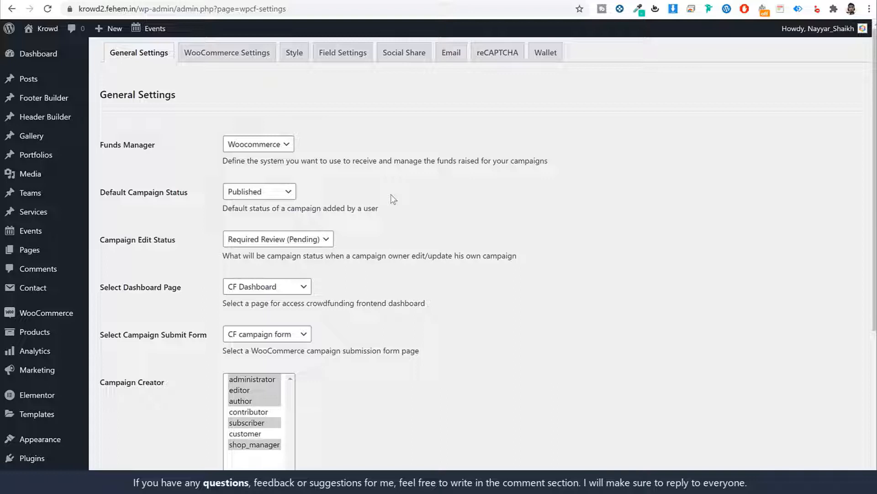
{"action": "left_click", "coordinate": [290, 192]}
{"action": "left_click", "coordinate": [288, 225]}
Try 'Campaign remain publish' for Campaign Edit Status, then keep Required Review (Pending)
{"action": "left_click_drag", "start_coordinate": [177, 240], "coordinate": [103, 241]}
{"action": "left_click", "coordinate": [424, 241]}
{"action": "left_click", "coordinate": [311, 239]}
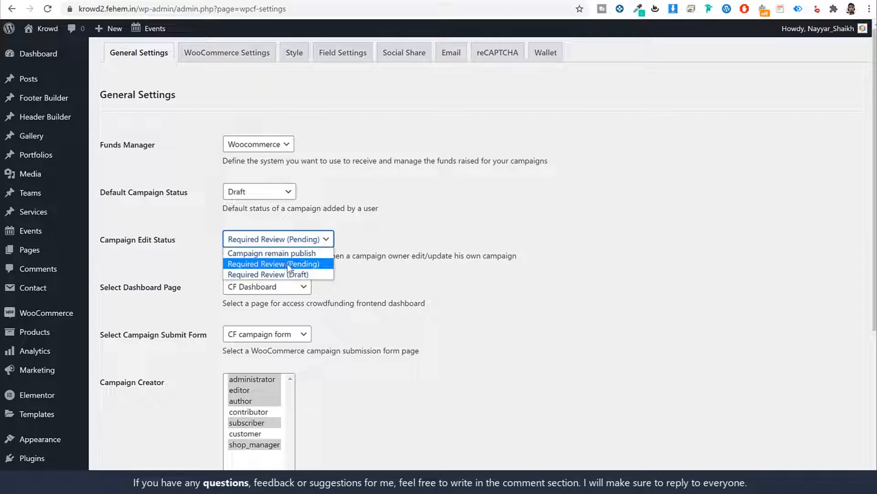
{"action": "left_click", "coordinate": [271, 252]}
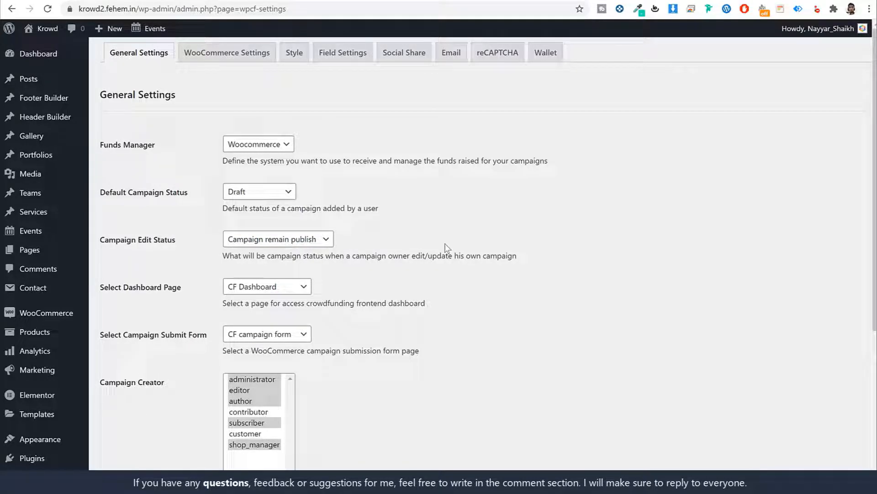
{"action": "left_click", "coordinate": [320, 242]}
{"action": "left_click", "coordinate": [256, 263]}
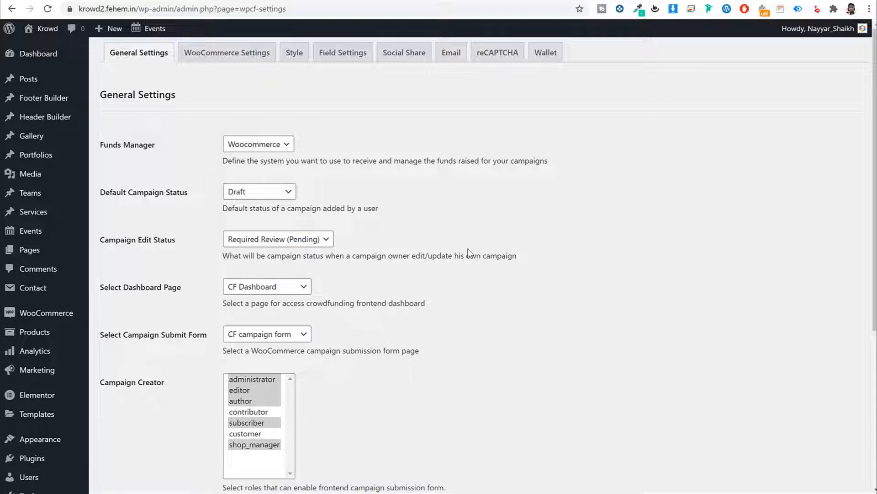
Check the campaign submit form setting and save the general settings
{"action": "scroll", "coordinate": [469, 251], "scroll_direction": "down", "scroll_amount": 3}
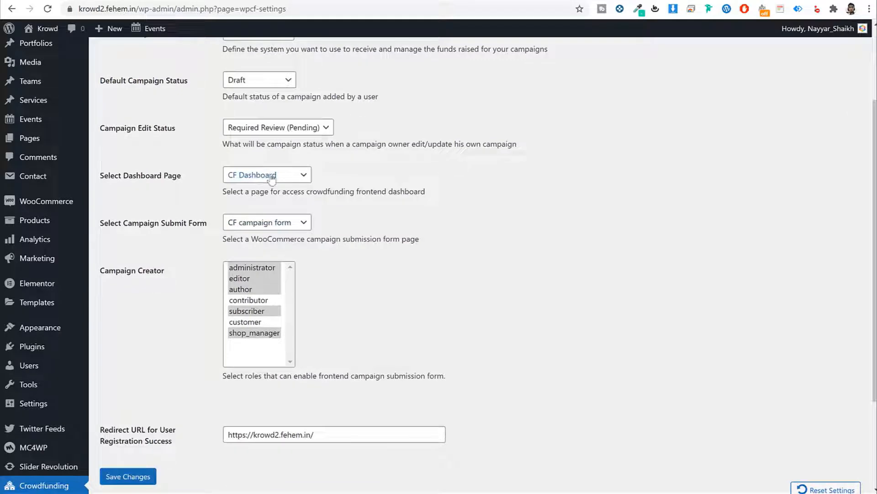
{"action": "left_click_drag", "start_coordinate": [121, 223], "coordinate": [200, 224]}
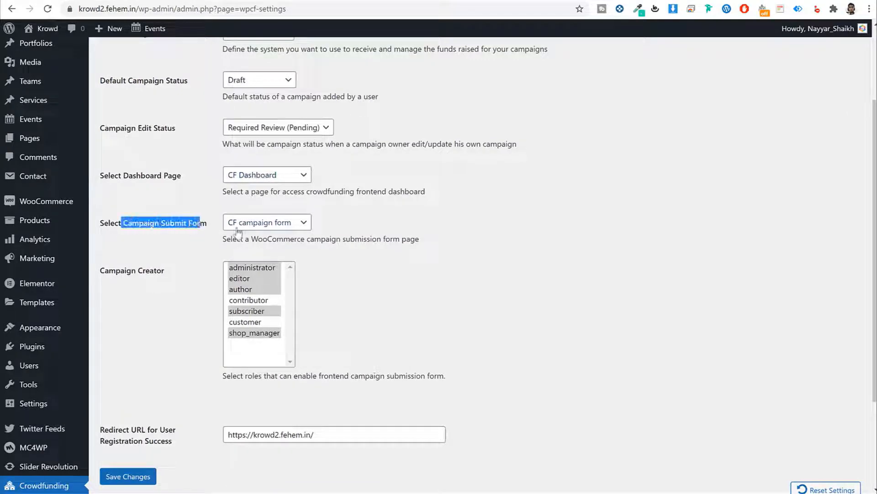
{"action": "left_click", "coordinate": [558, 240]}
{"action": "scroll", "coordinate": [356, 310], "scroll_direction": "down", "scroll_amount": 3}
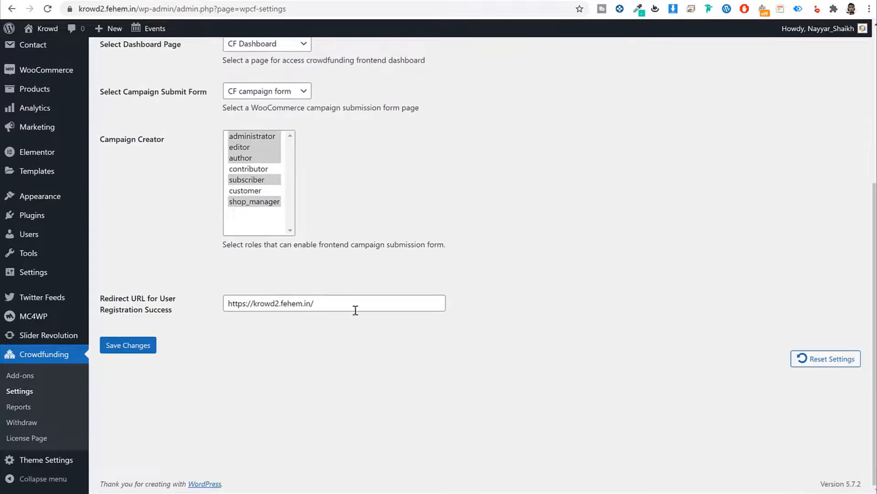
{"action": "left_click", "coordinate": [138, 345]}
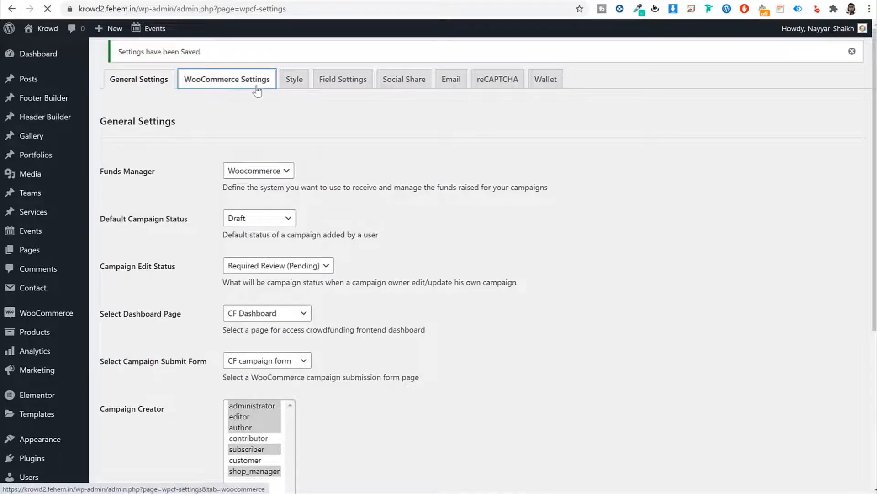
Review the WooCommerce and Wallet settings (90% receiver, 50 minimum withdrawal), then visit the Krowd site
{"action": "scroll", "coordinate": [313, 211], "scroll_direction": "down", "scroll_amount": 7}
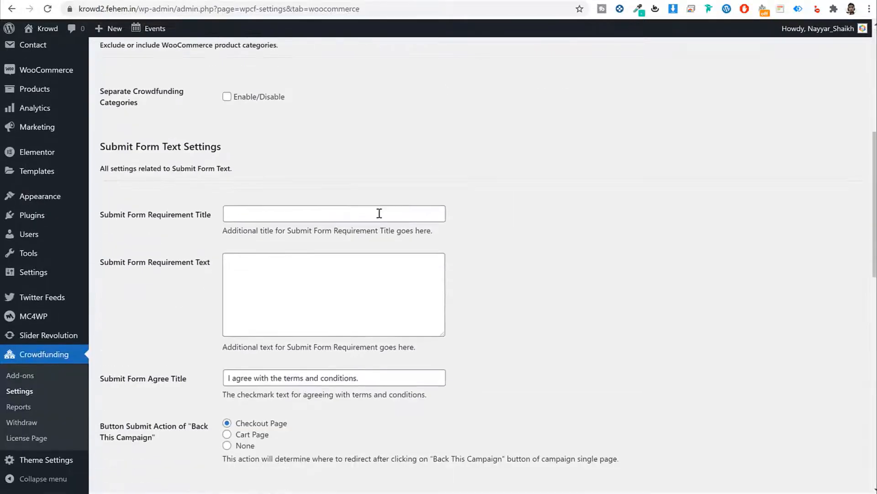
{"action": "scroll", "coordinate": [379, 213], "scroll_direction": "down", "scroll_amount": 7}
{"action": "scroll", "coordinate": [378, 215], "scroll_direction": "up", "scroll_amount": 15}
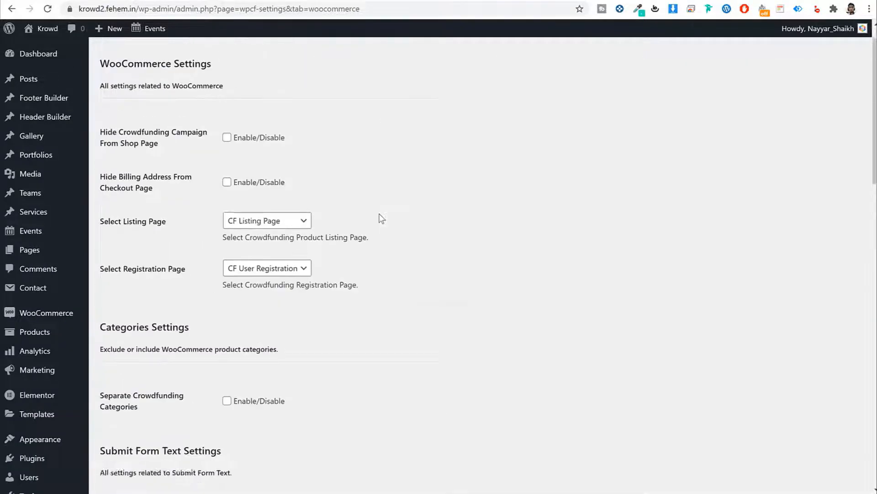
{"action": "left_click", "coordinate": [535, 55]}
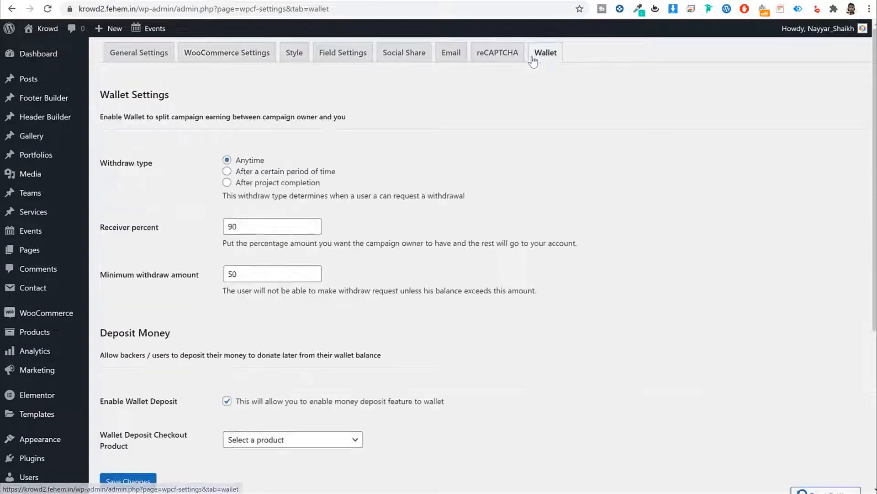
{"action": "scroll", "coordinate": [618, 192], "scroll_direction": "down", "scroll_amount": 5}
{"action": "scroll", "coordinate": [620, 211], "scroll_direction": "up", "scroll_amount": 5}
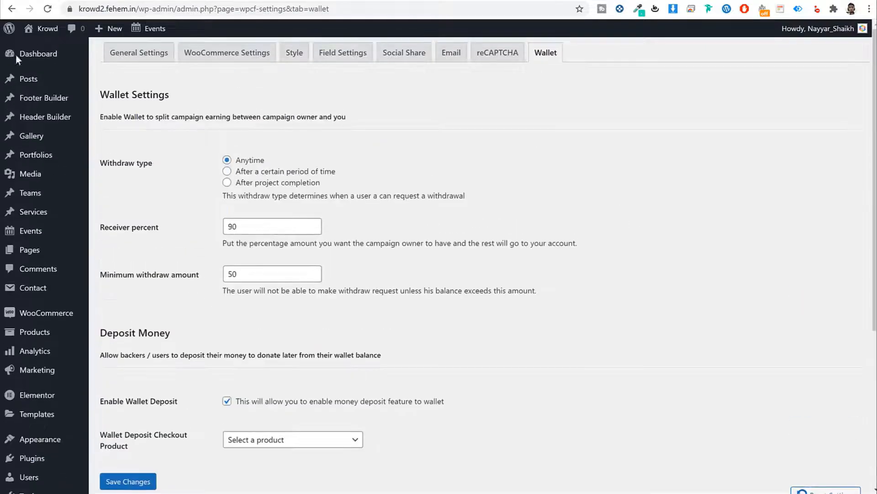
{"action": "left_click", "coordinate": [57, 30]}
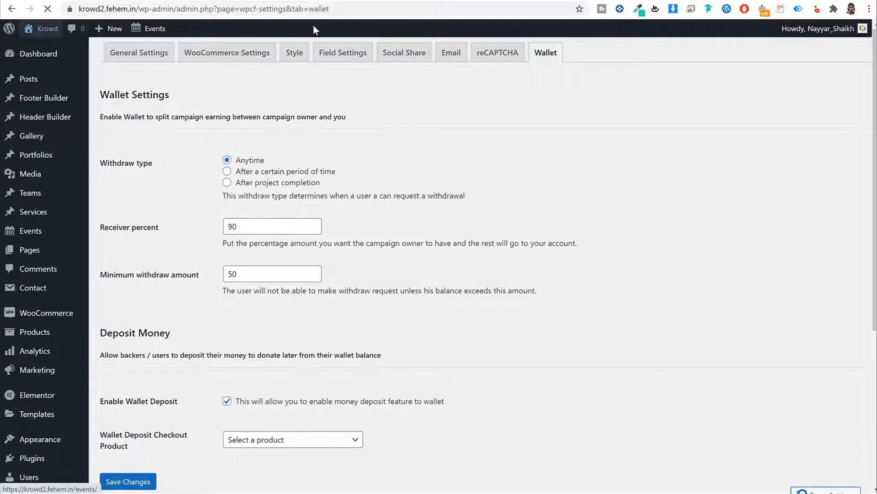